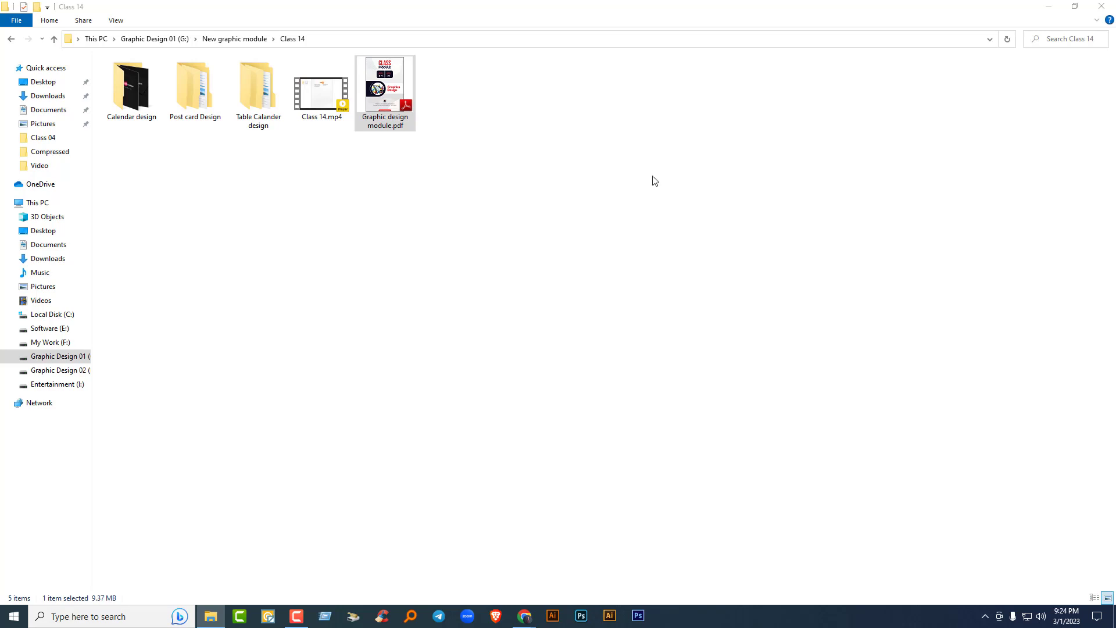
# Step: Switch to Chrome and search Google Images for "post card design" in a new tab
pyautogui.click(1048, 6)
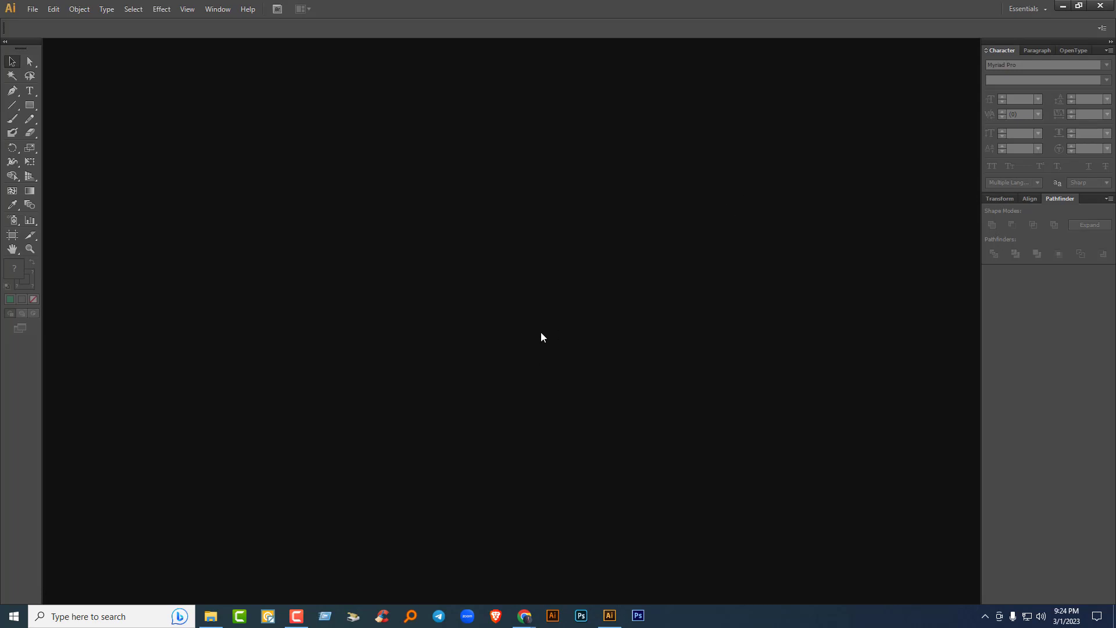
pyautogui.click(525, 616)
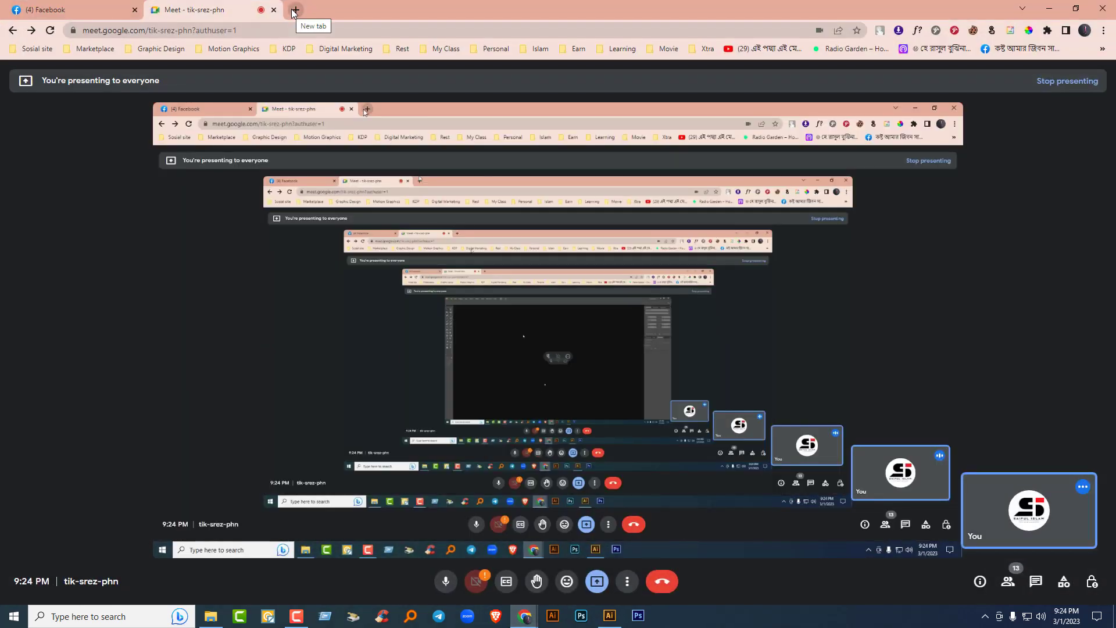
pyautogui.click(298, 10)
pyautogui.write('google.com')
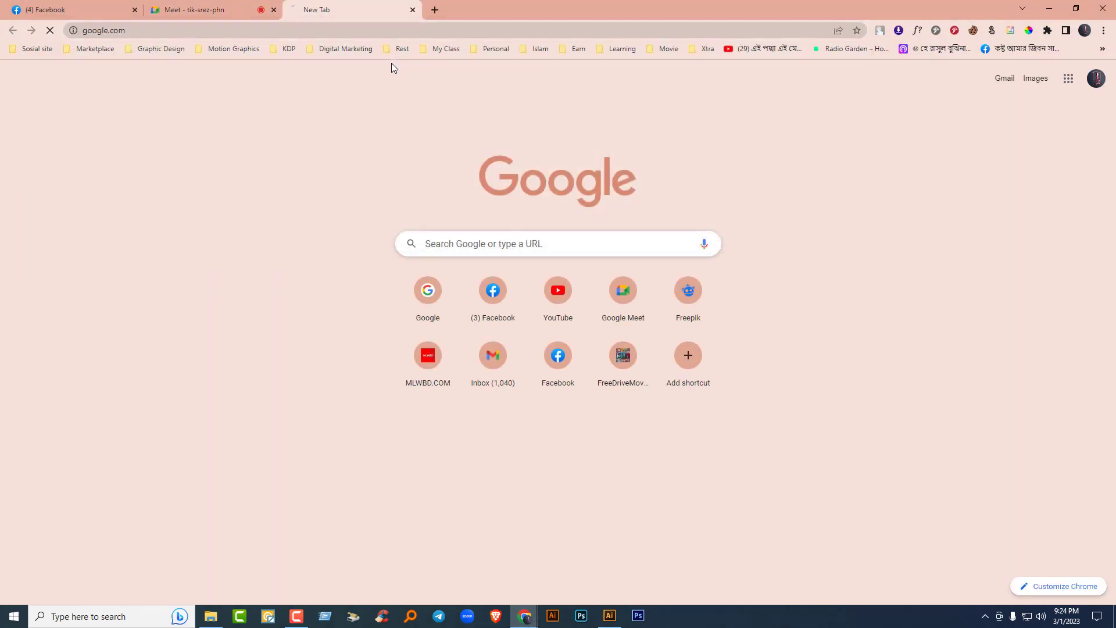
pyautogui.press('Return')
pyautogui.write('p')
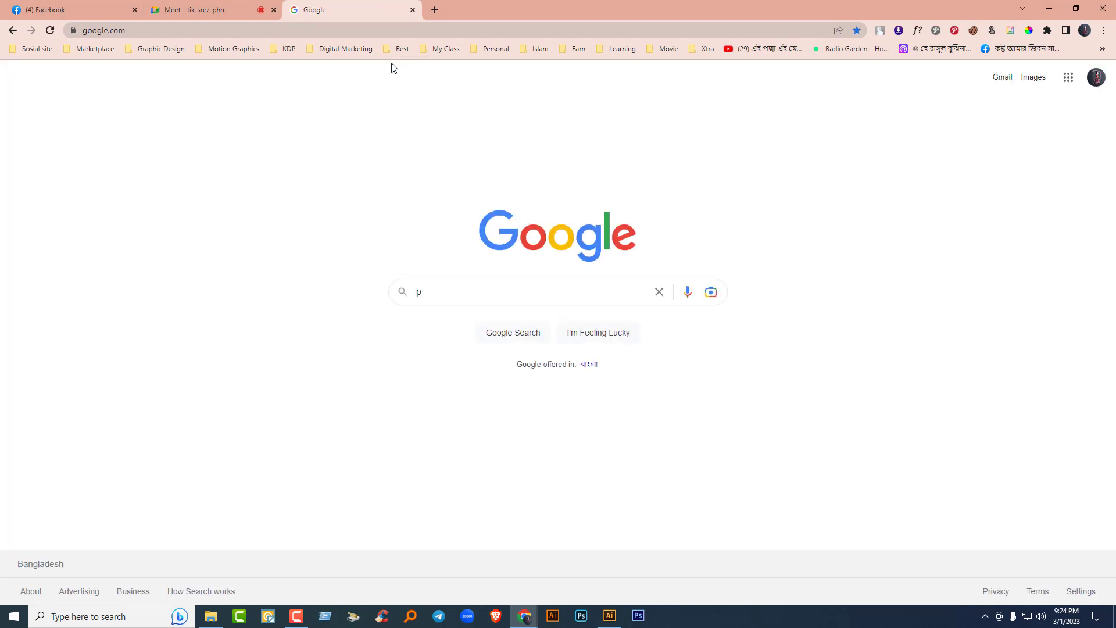
pyautogui.write('ost card design')
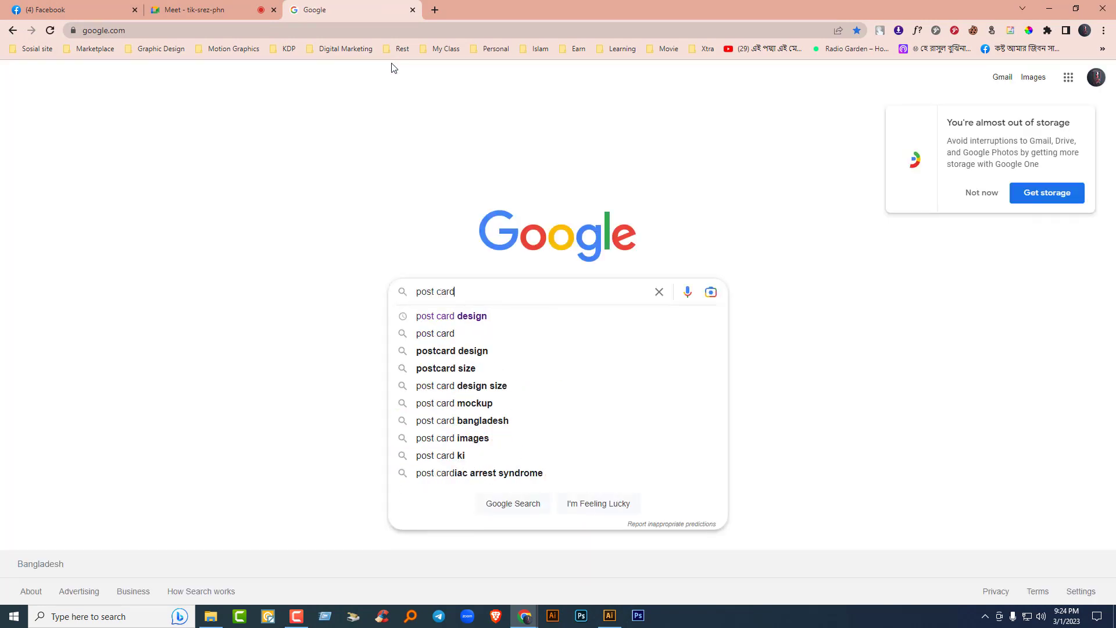
pyautogui.press('Return')
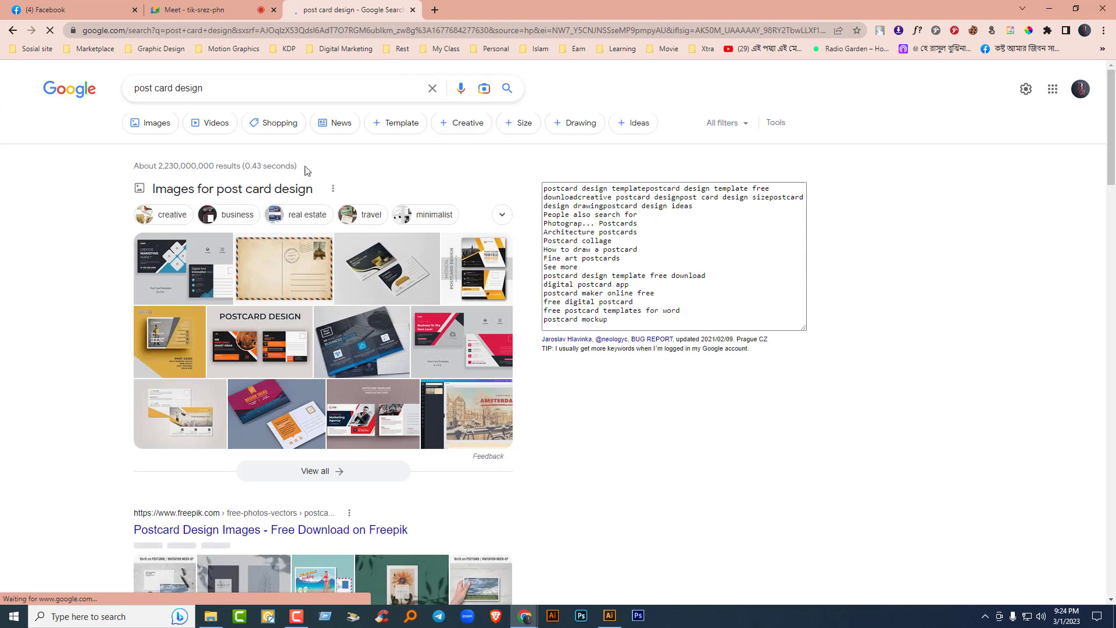
pyautogui.click(161, 129)
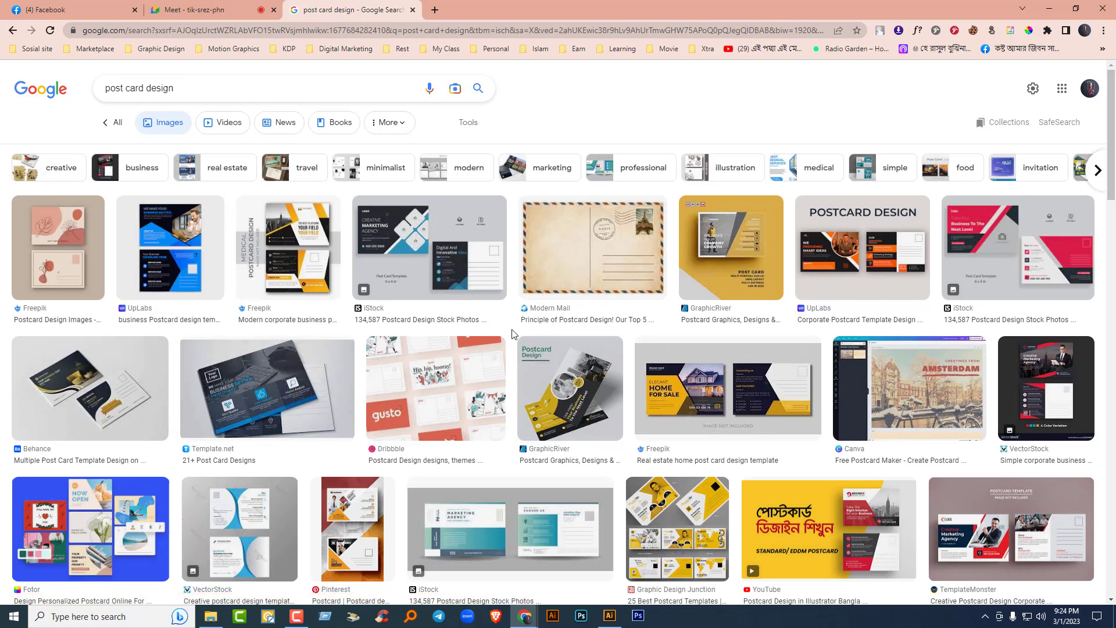
# Step: Examine the postcard design examples in the image results, including the iStock creative marketing agency template and the Behance multiple post card template
pyautogui.moveTo(431, 262)
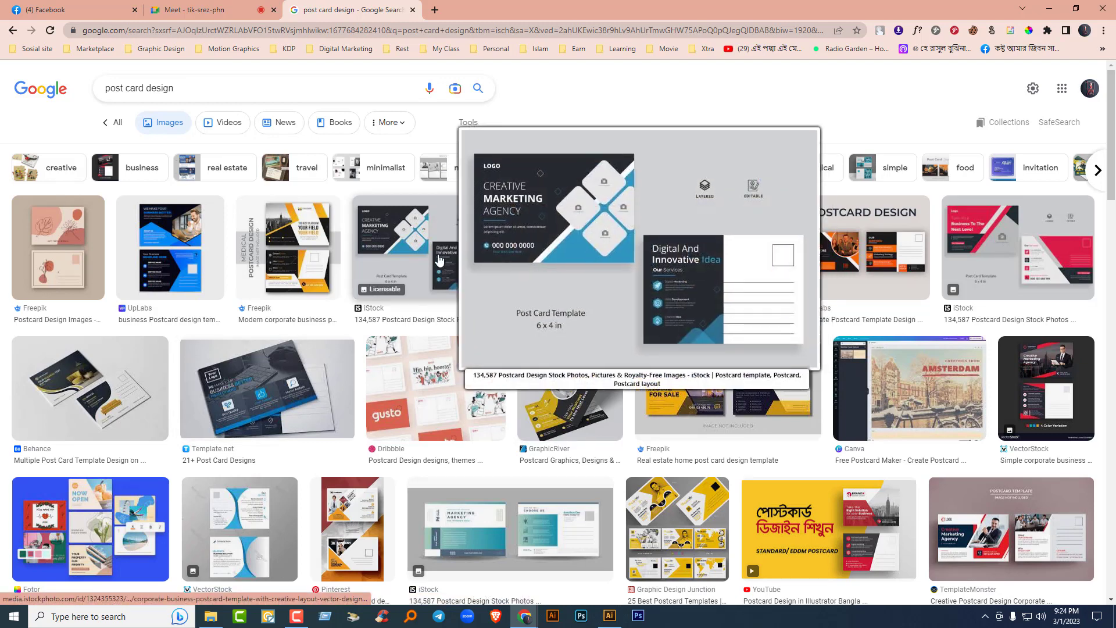
pyautogui.click(407, 267)
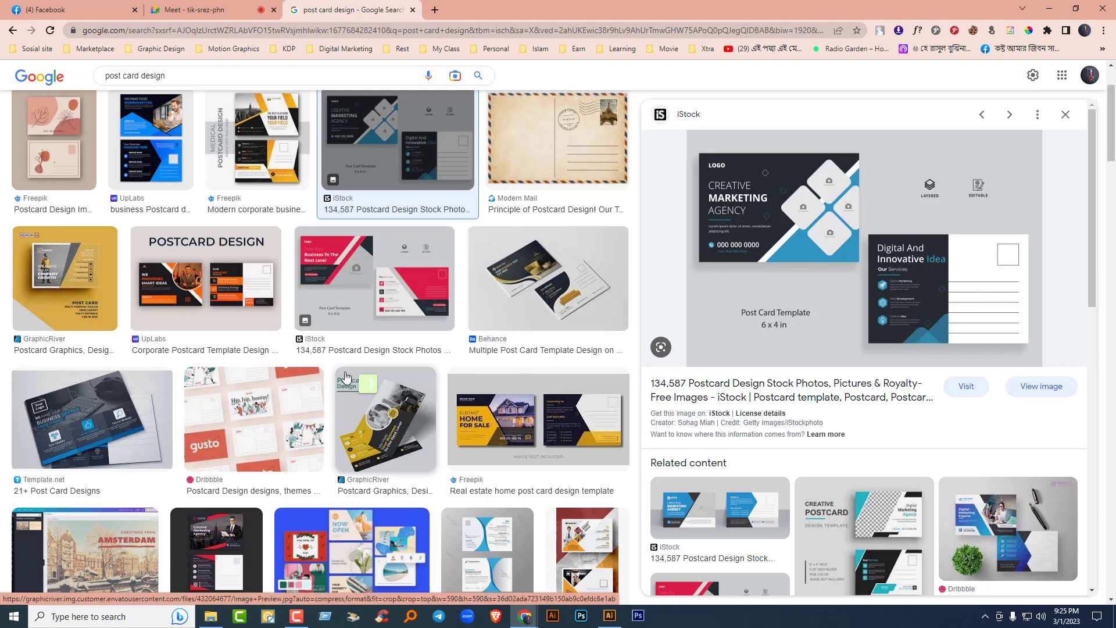
pyautogui.click(568, 293)
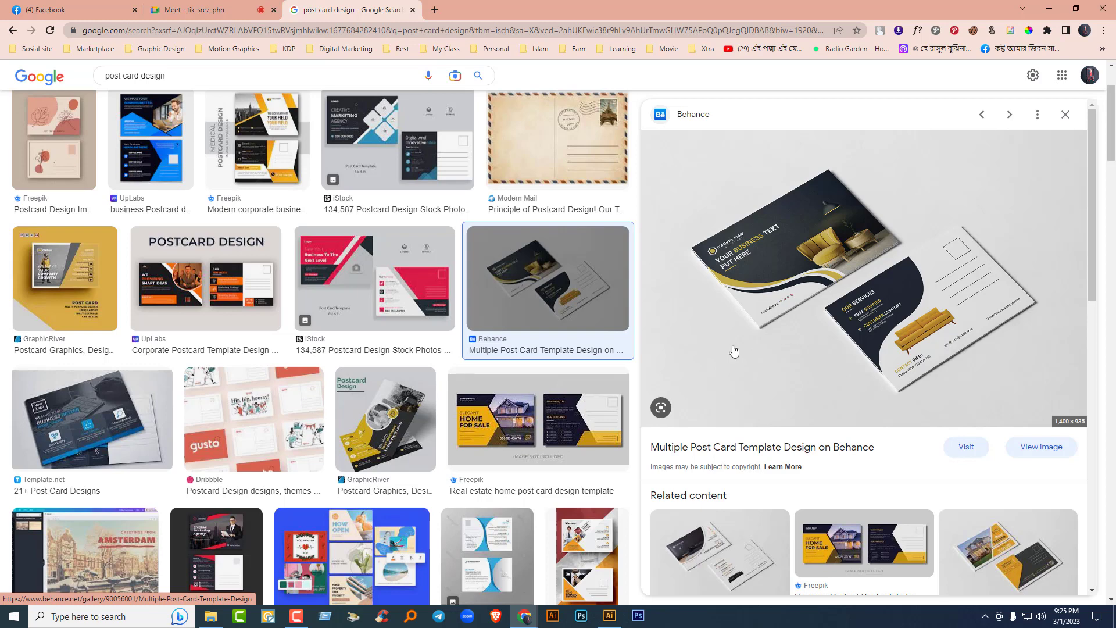
pyautogui.moveTo(416, 427)
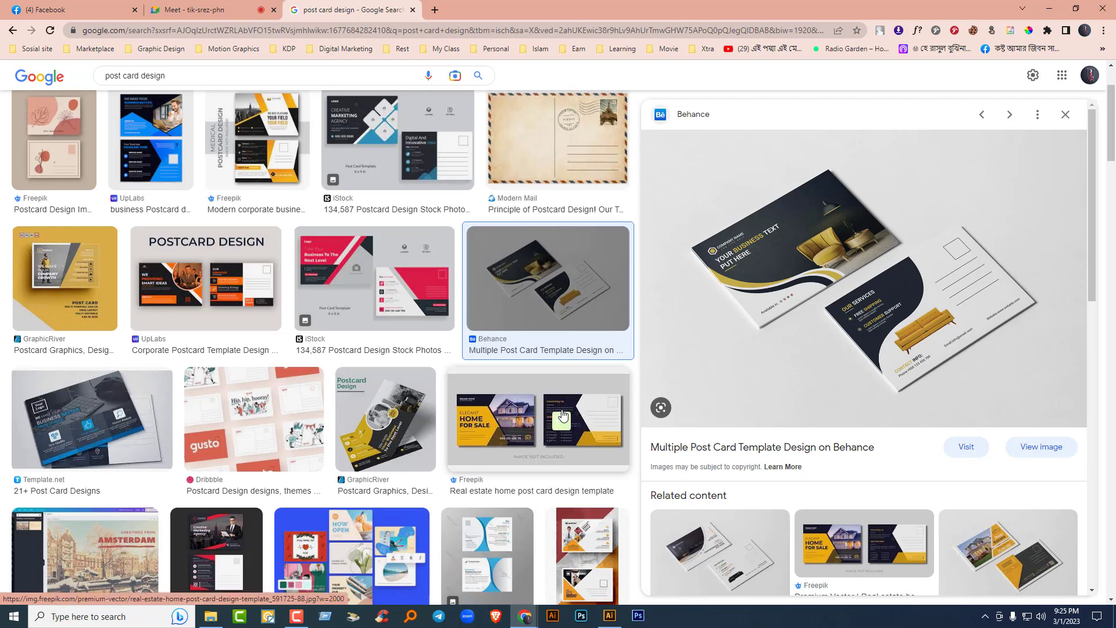
pyautogui.scroll(-5, 446, 385)
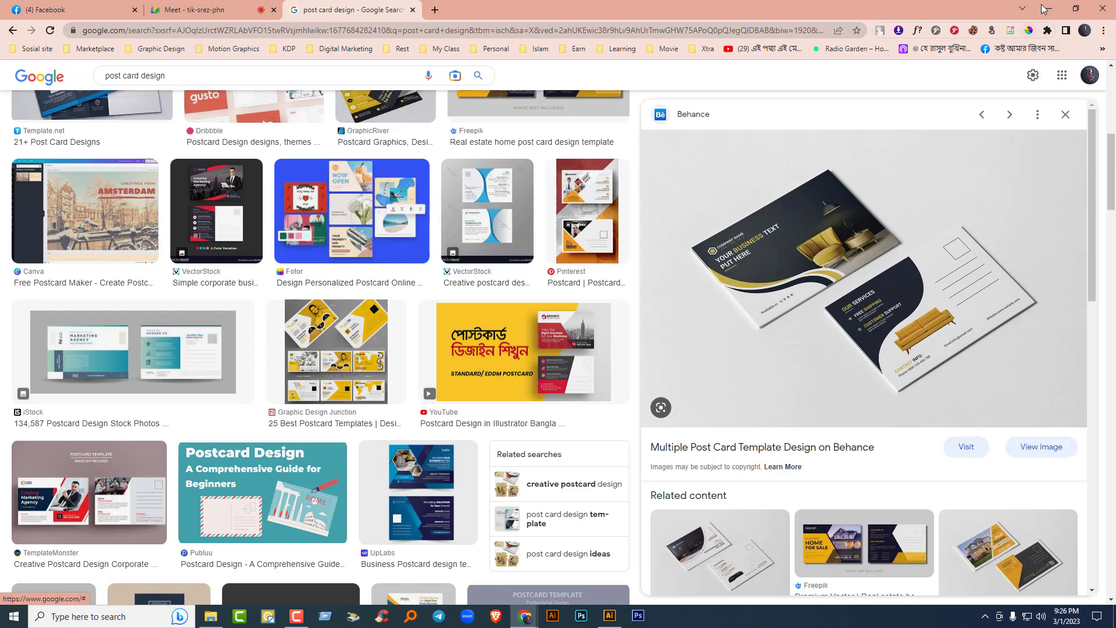
pyautogui.scroll(8, 671, 332)
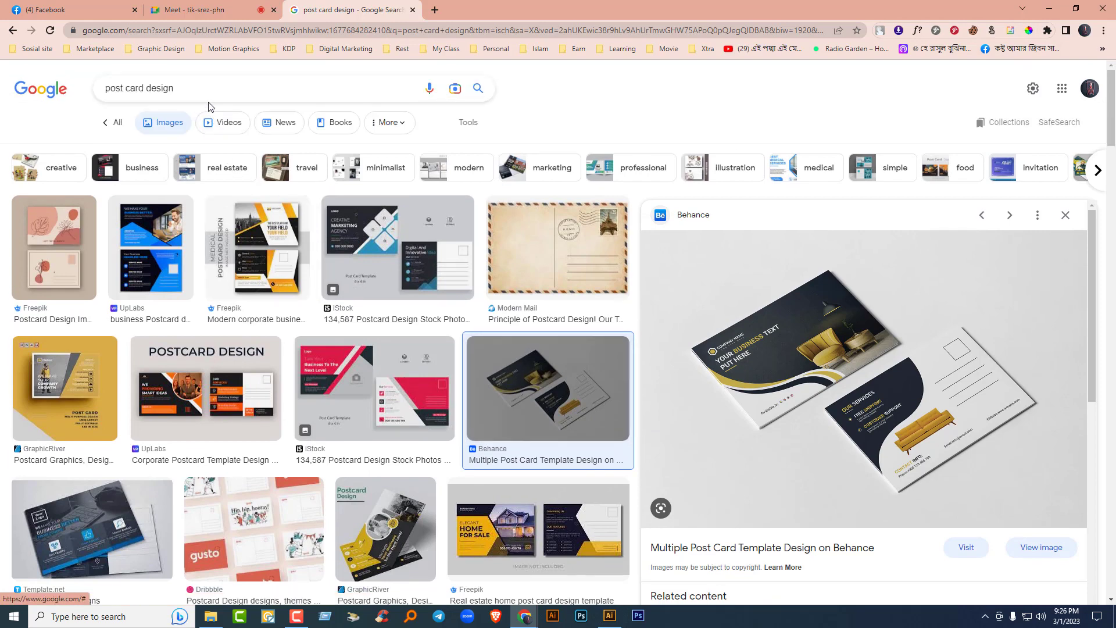
# Step: Search the images for "post card design size" and examine the postcard dimension guides, including the Standard Post Card Size graphic
pyautogui.click(219, 81)
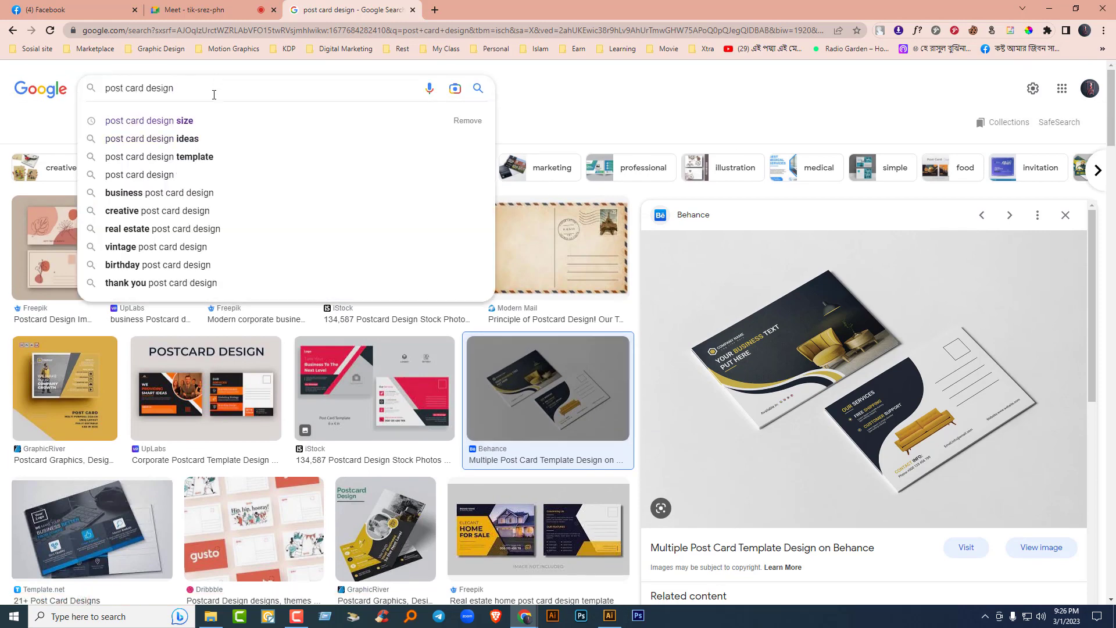
pyautogui.click(200, 126)
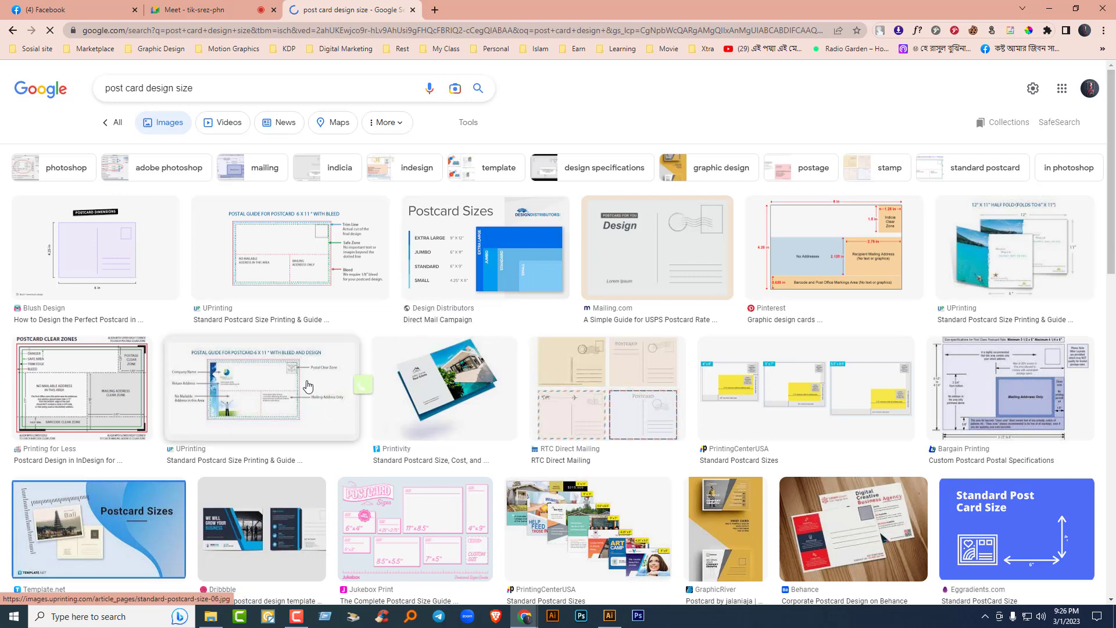
pyautogui.moveTo(294, 272)
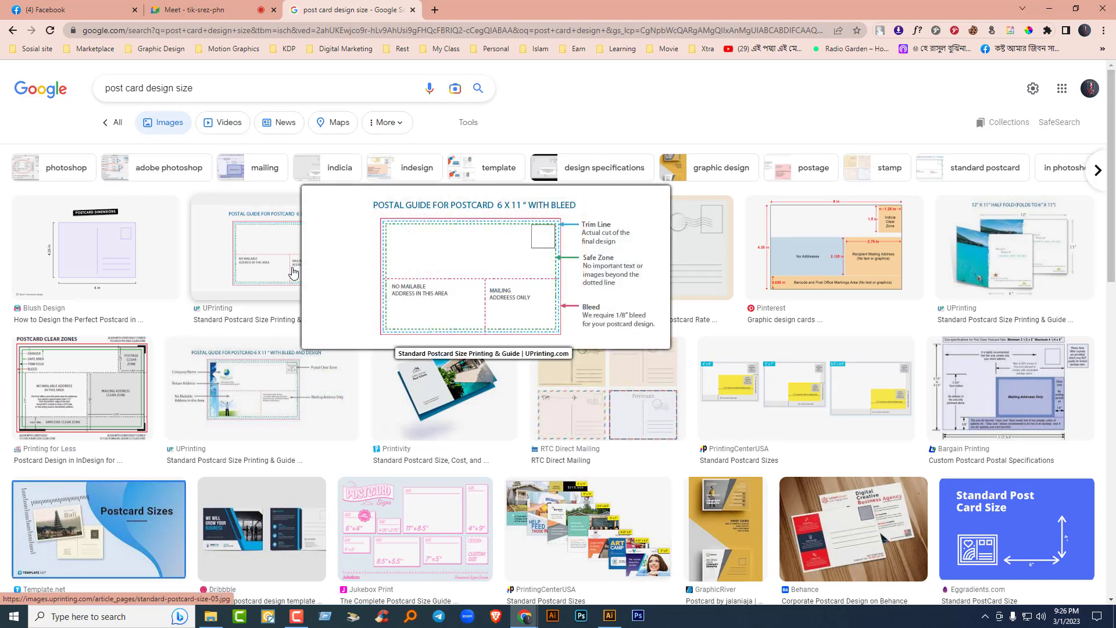
pyautogui.moveTo(121, 248)
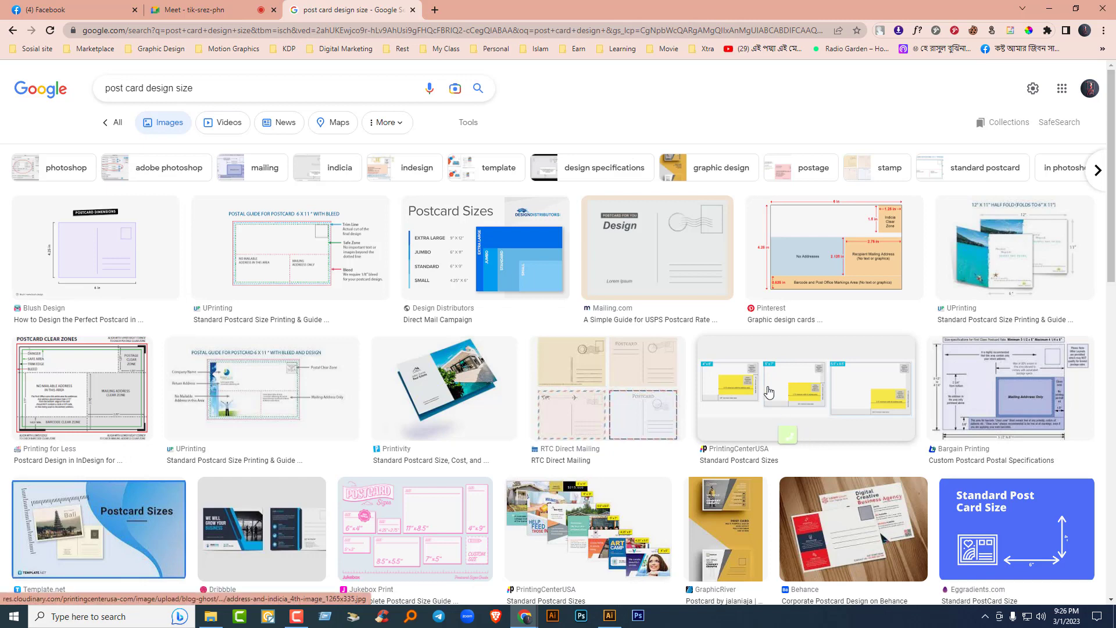
pyautogui.moveTo(766, 387)
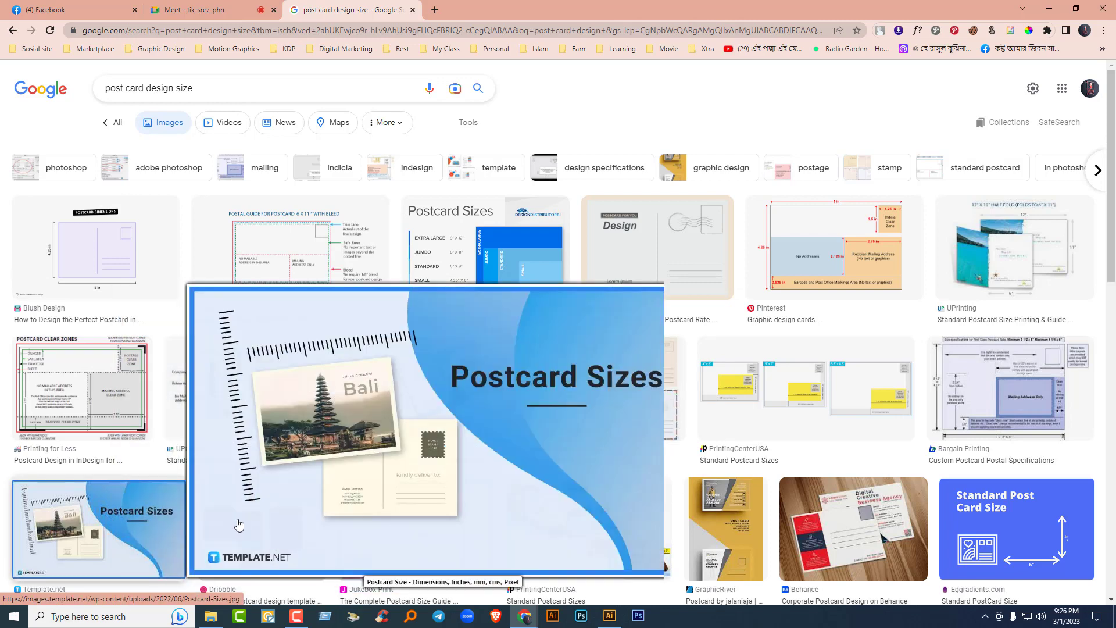
pyautogui.moveTo(278, 526)
pyautogui.scroll(-6, 698, 411)
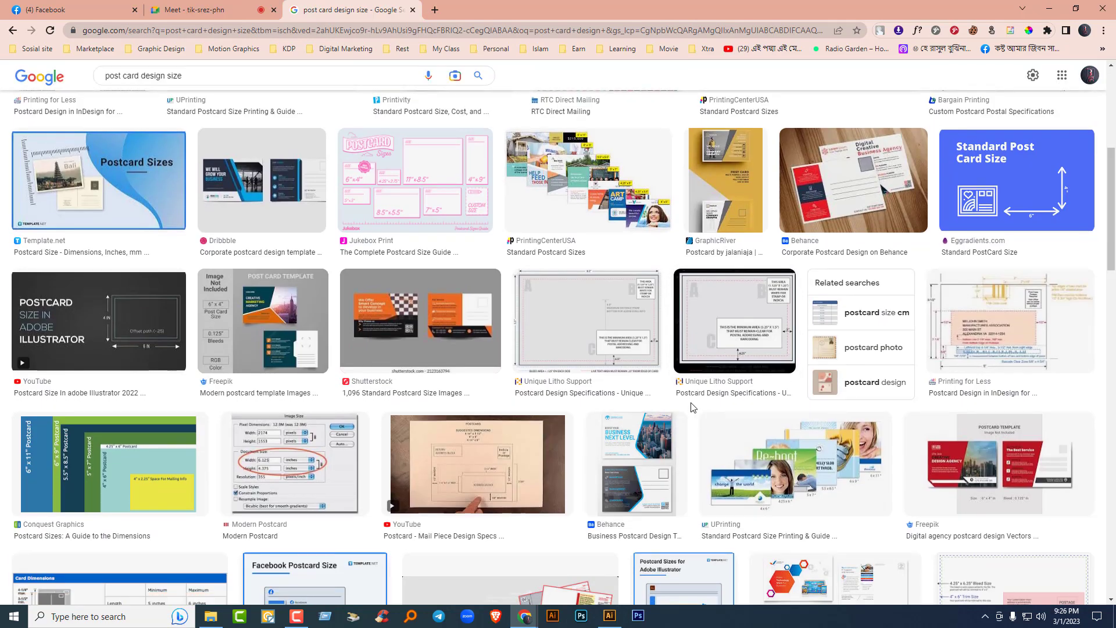
pyautogui.moveTo(1045, 194)
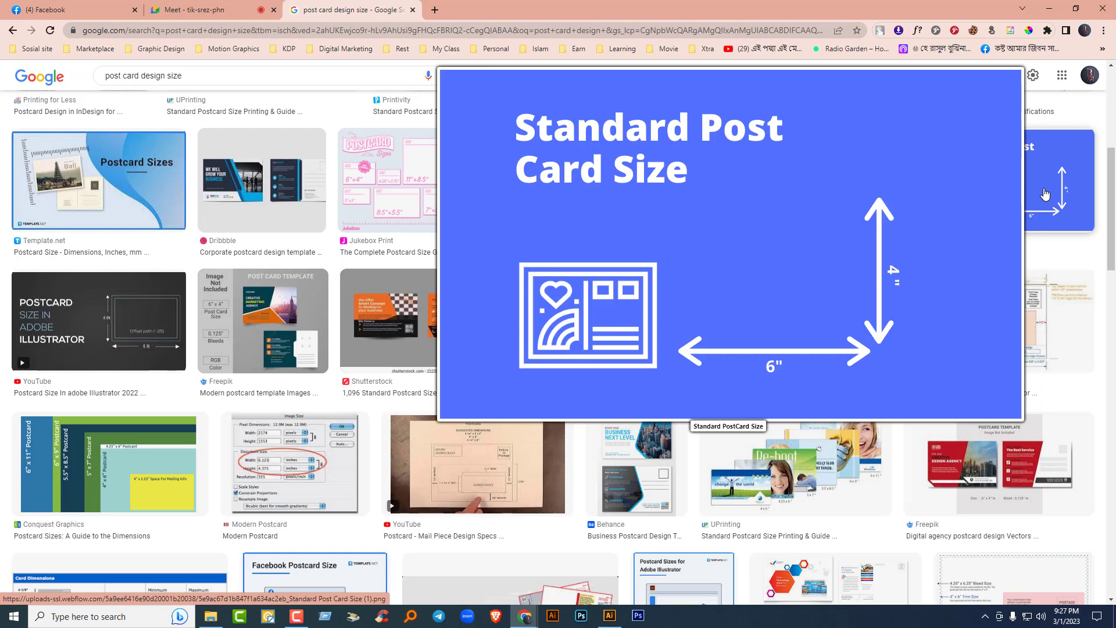
# Step: Switch to File Explorer and open Postcard Mockup 6.psd from the Mockup folder inside Post card Design in Photoshop
pyautogui.click(1049, 8)
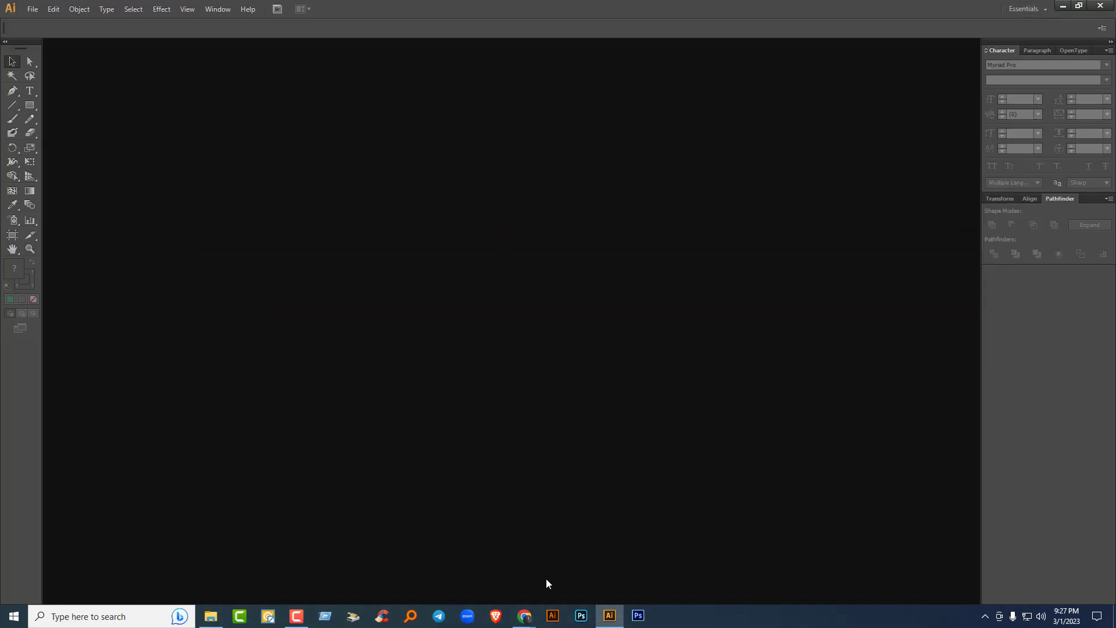
pyautogui.click(1063, 6)
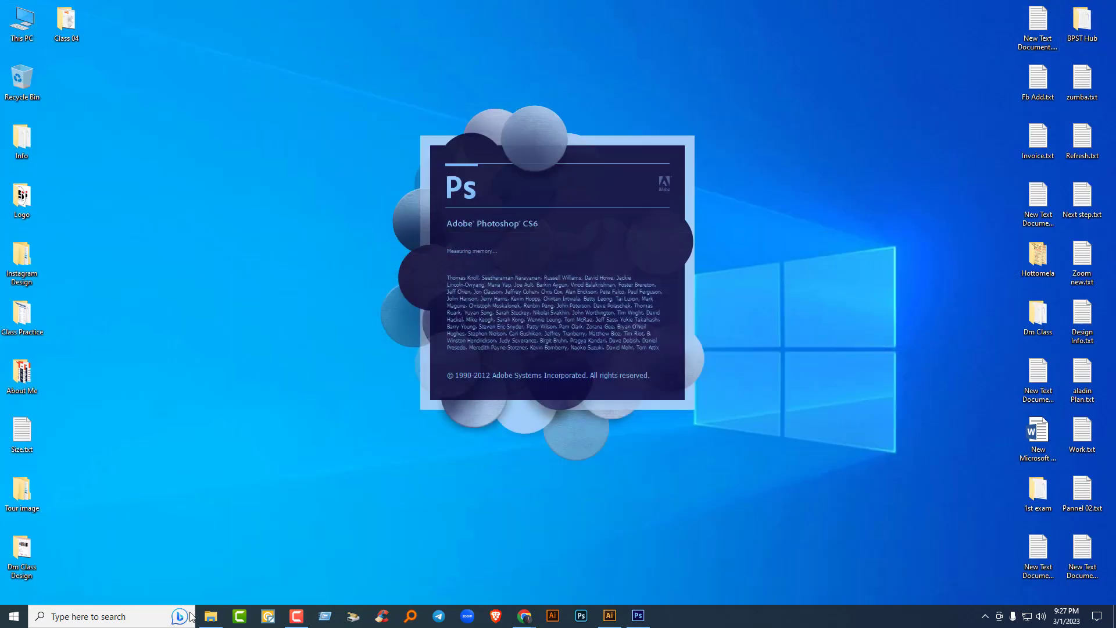
pyautogui.click(210, 616)
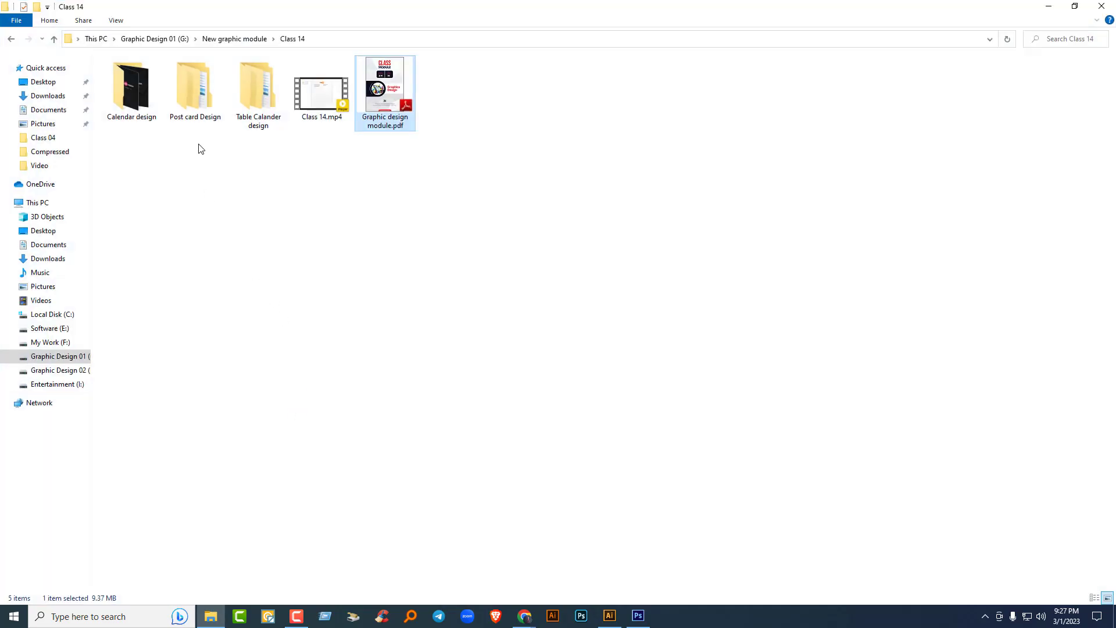
pyautogui.doubleClick(197, 119)
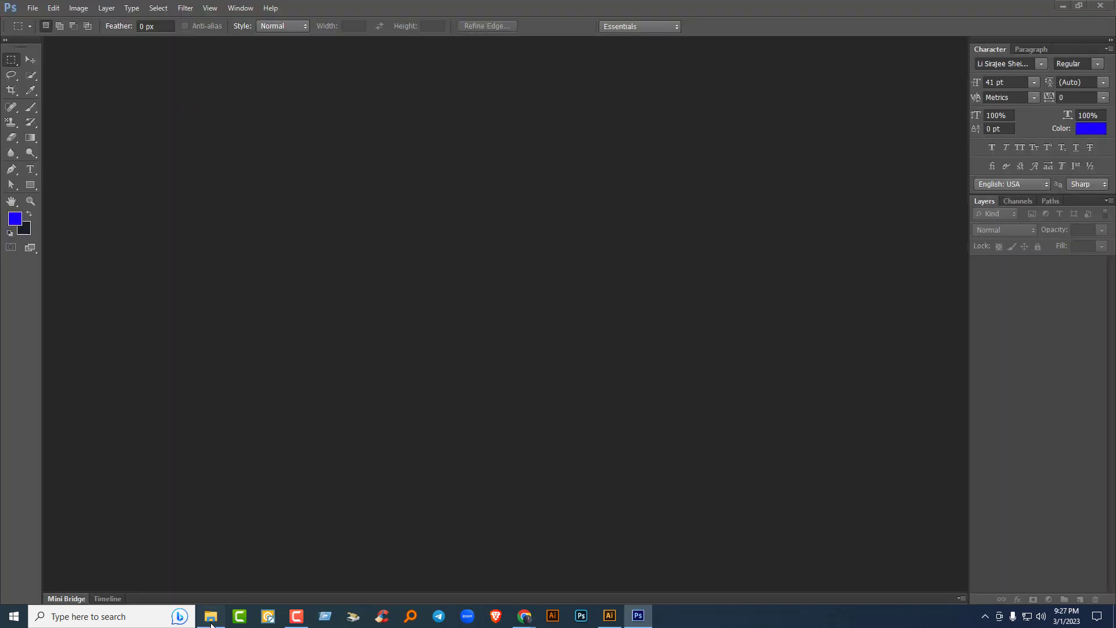
pyautogui.click(210, 616)
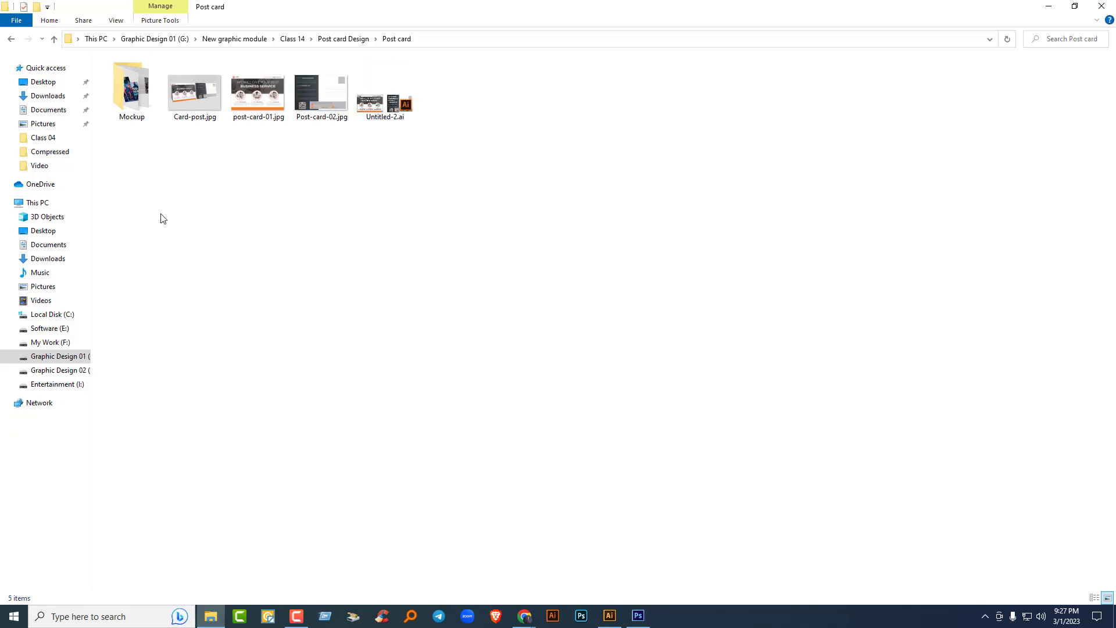
pyautogui.doubleClick(137, 93)
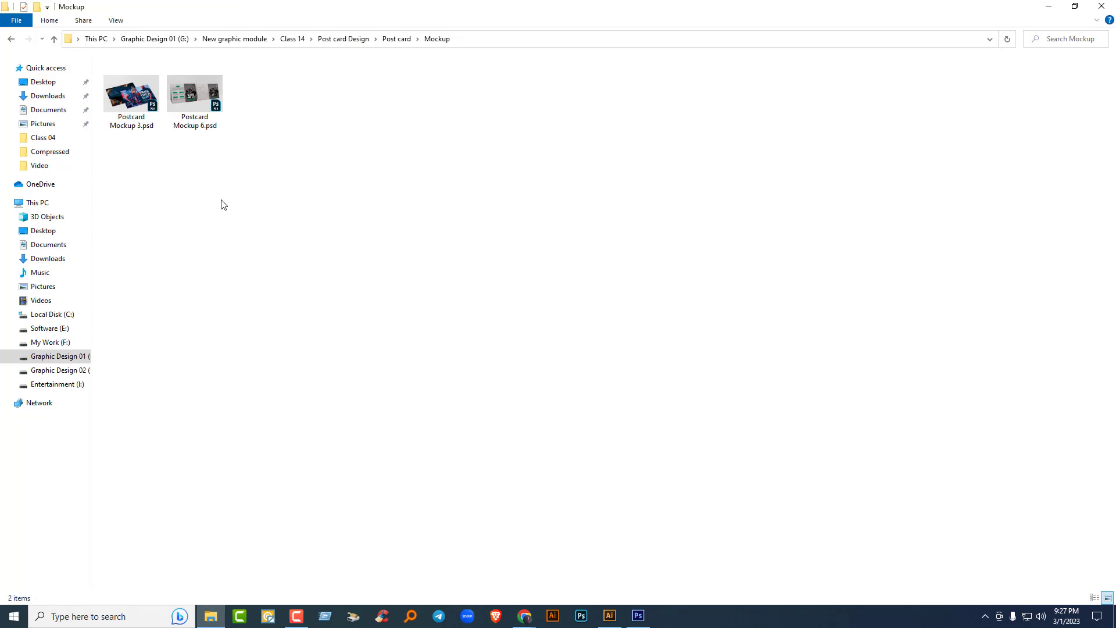
pyautogui.click(196, 95)
pyautogui.moveTo(197, 92); pyautogui.dragTo(515, 198)
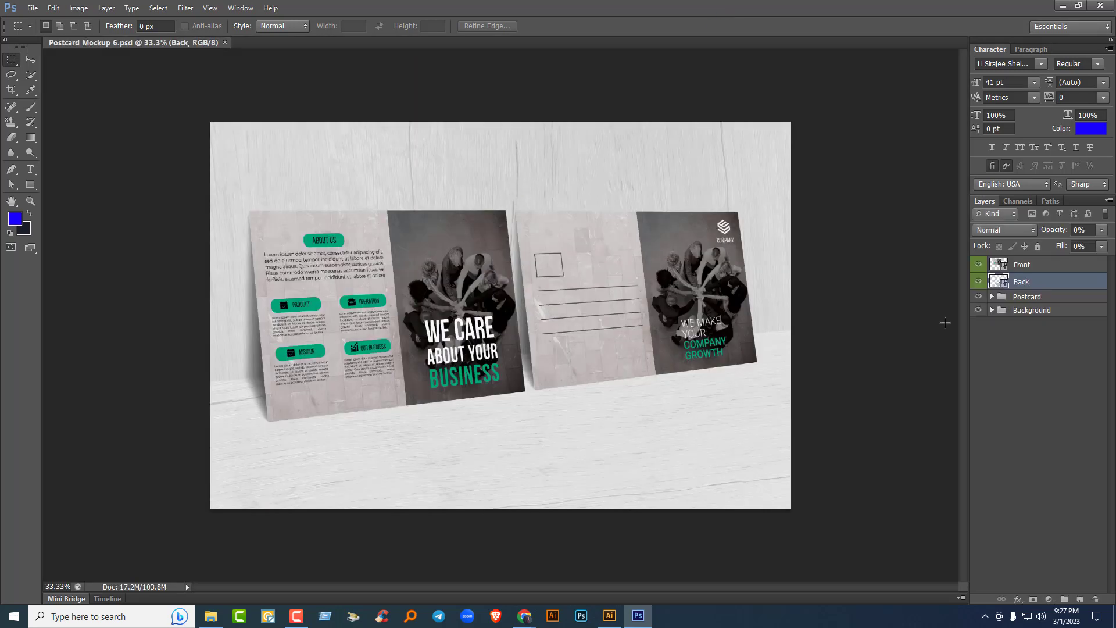
# Step: Open the contents of the Front smart object layer for editing and fit the artwork in view
pyautogui.click(1022, 265)
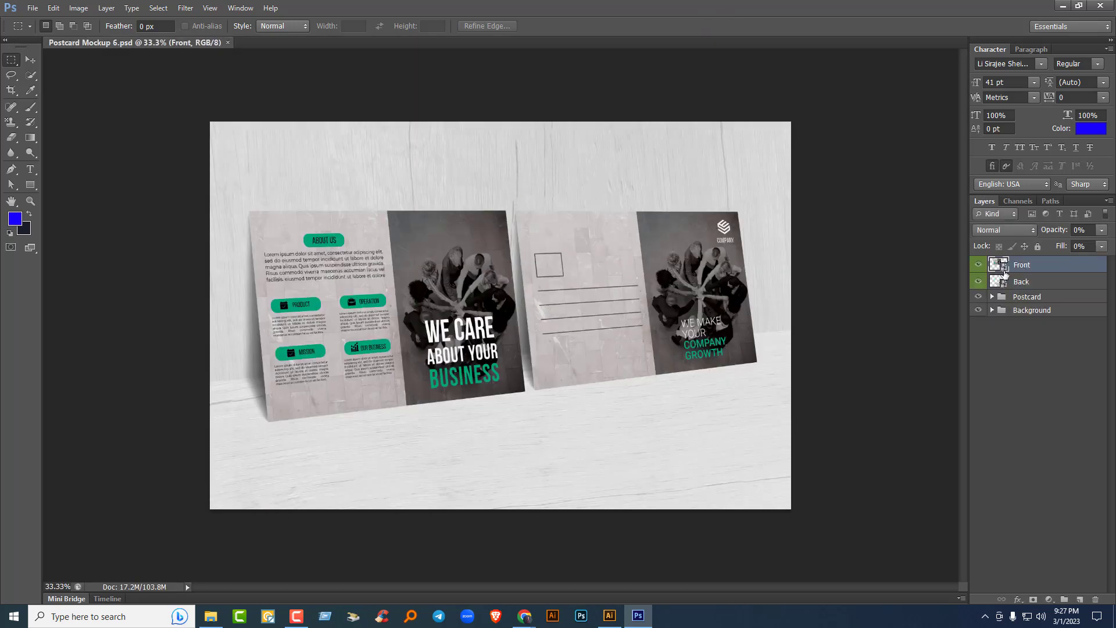
pyautogui.doubleClick(1004, 269)
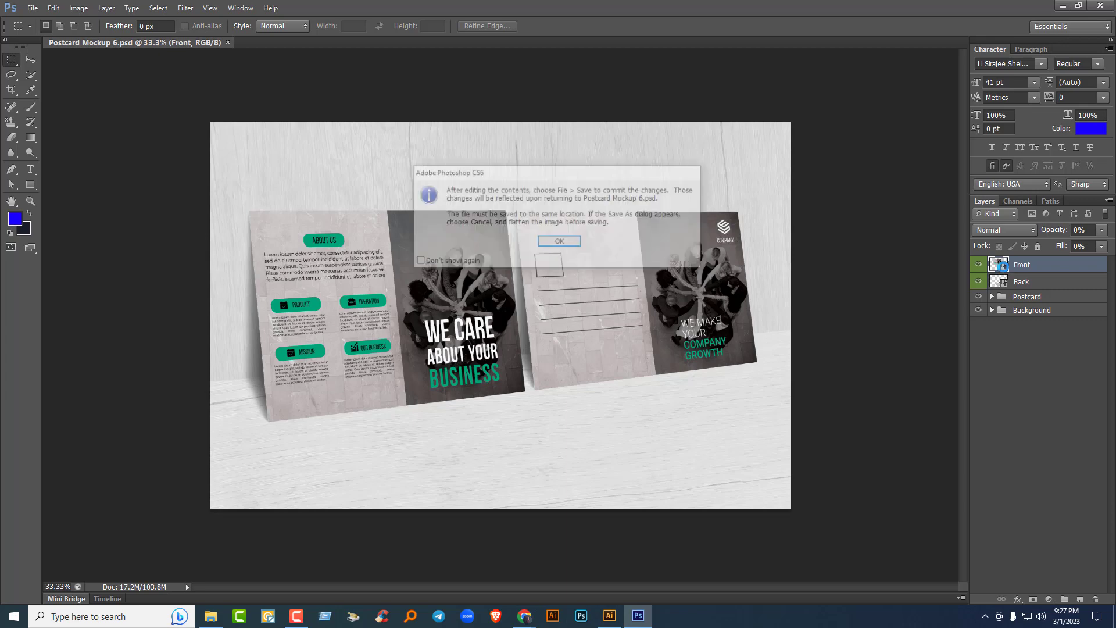
pyautogui.click(555, 245)
pyautogui.hotkey('ctrl', '-')
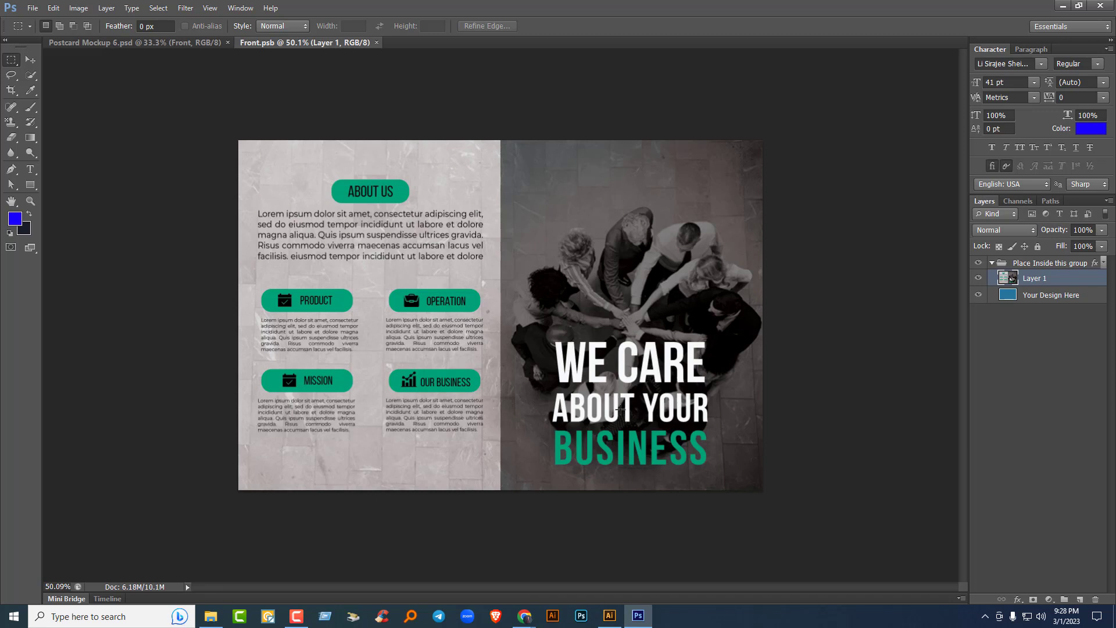
# Step: Check the document width and height of Front.psb in the Image Size settings
pyautogui.click(79, 9)
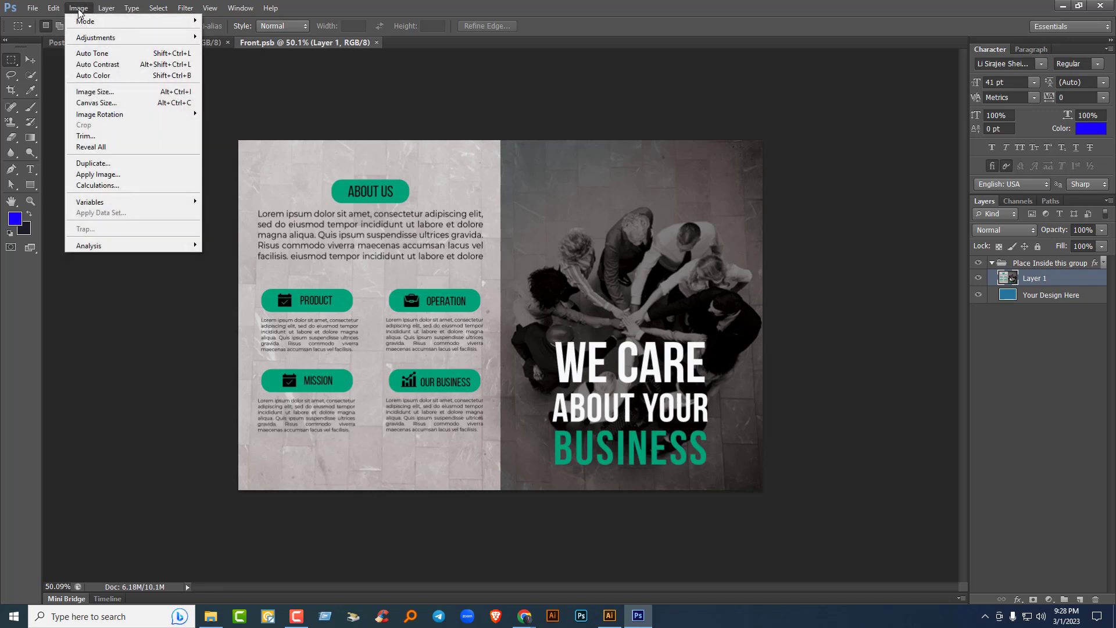
pyautogui.click(94, 92)
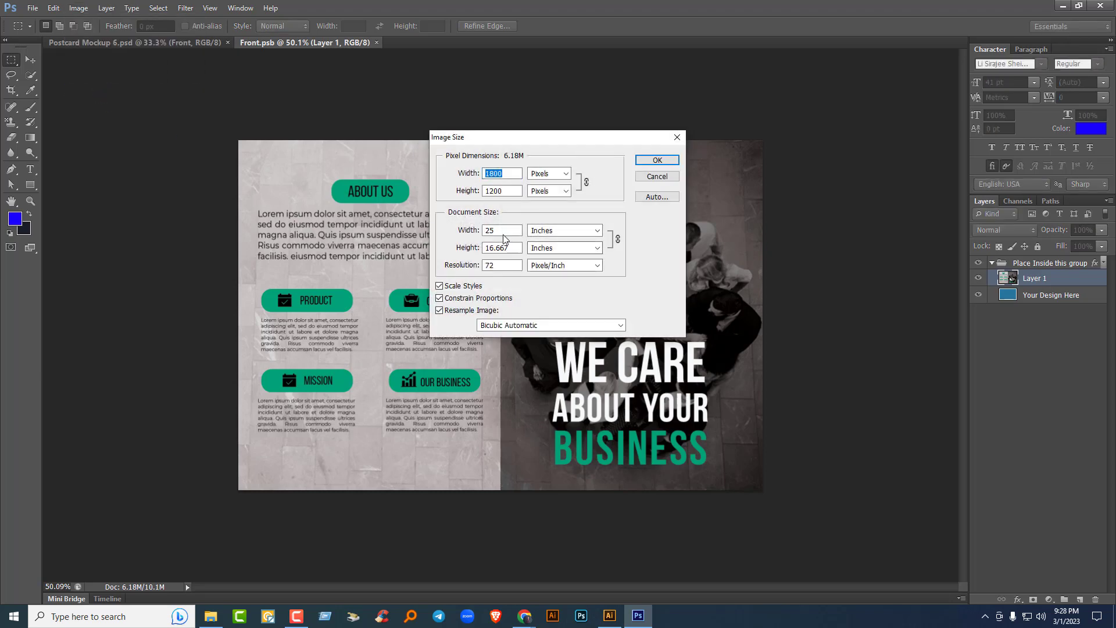
pyautogui.click(505, 231)
pyautogui.doubleClick(510, 232)
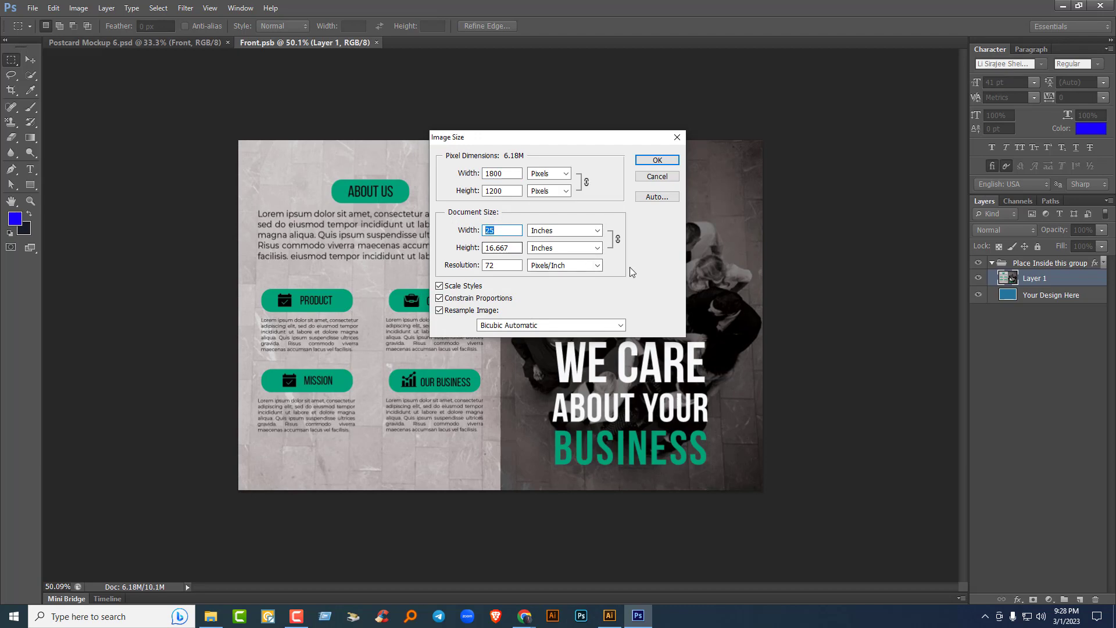
# Step: Switch to Illustrator and start a new document with inches as the units and a width of 25 in
pyautogui.click(609, 615)
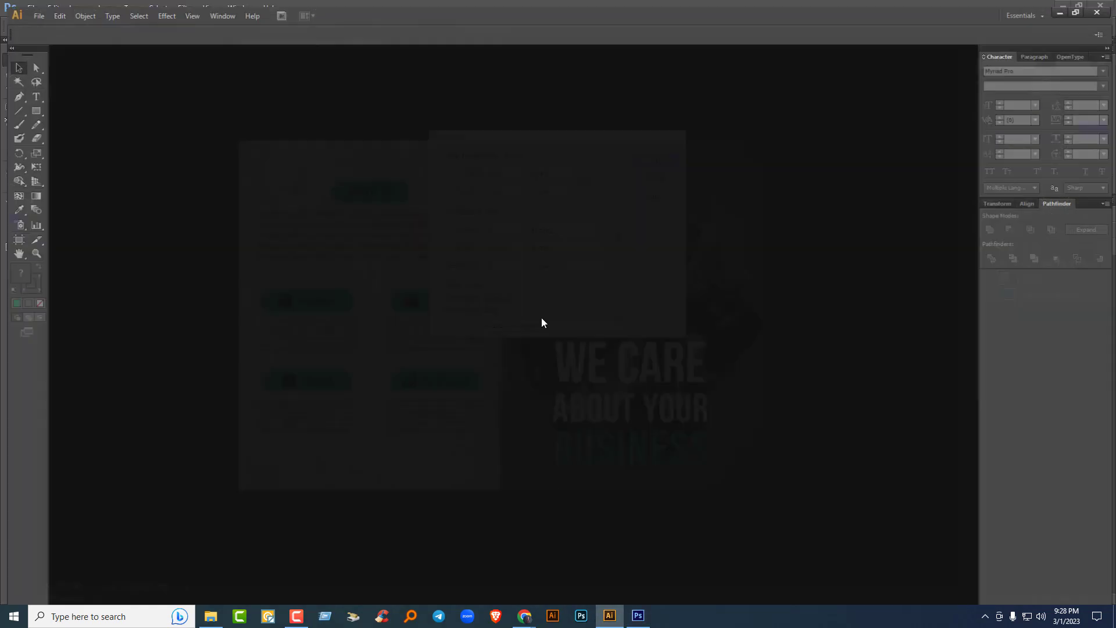
pyautogui.click(31, 9)
pyautogui.click(37, 22)
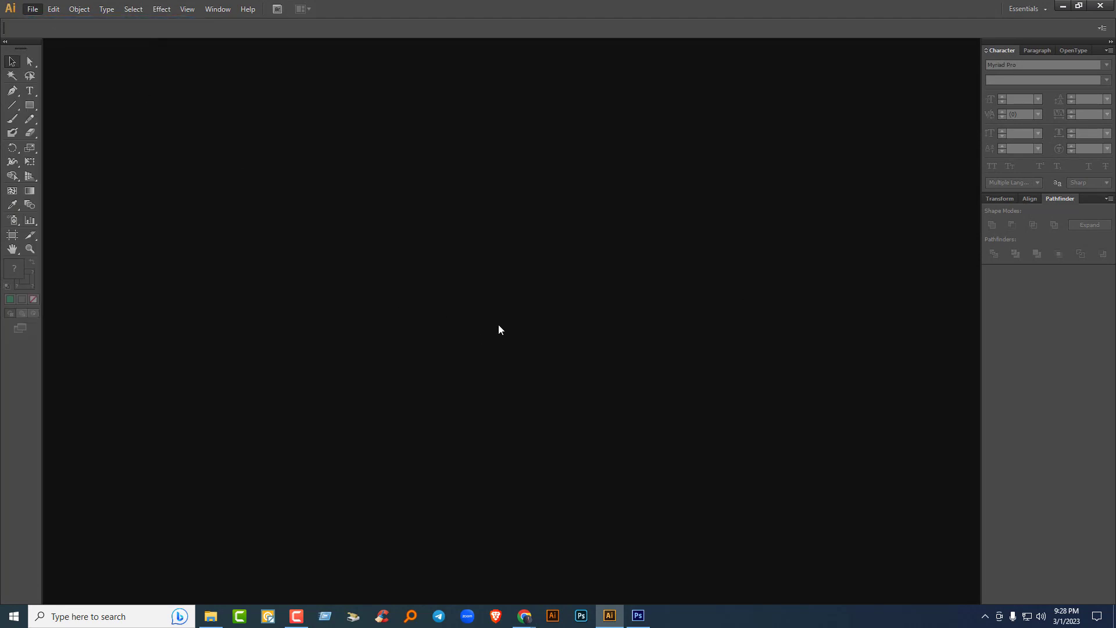
pyautogui.click(661, 336)
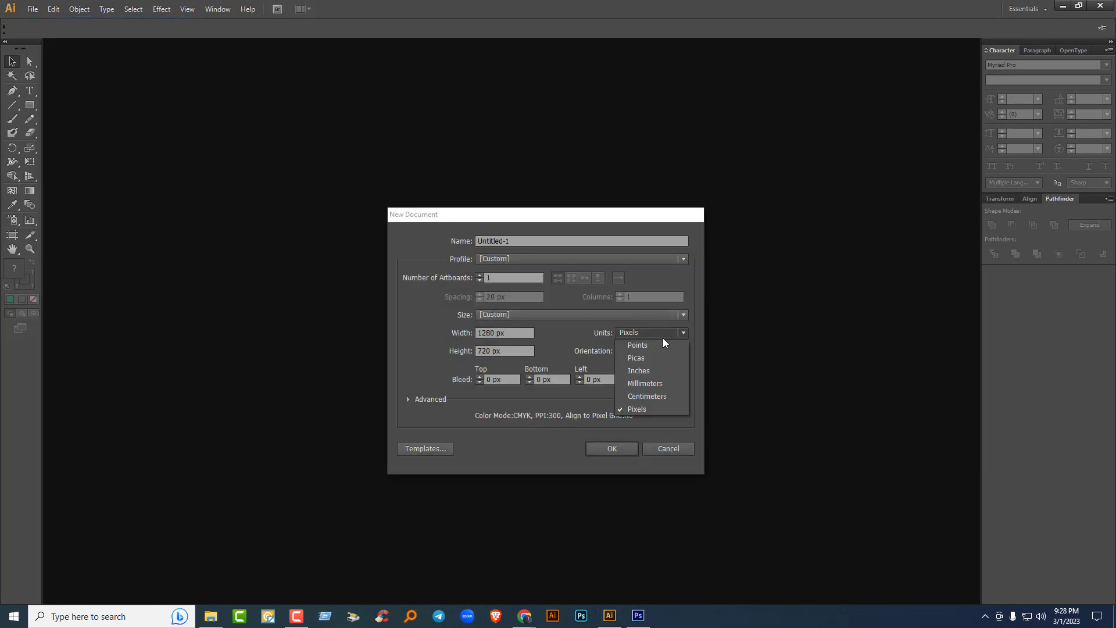
pyautogui.click(643, 370)
pyautogui.doubleClick(512, 333)
pyautogui.write('25')
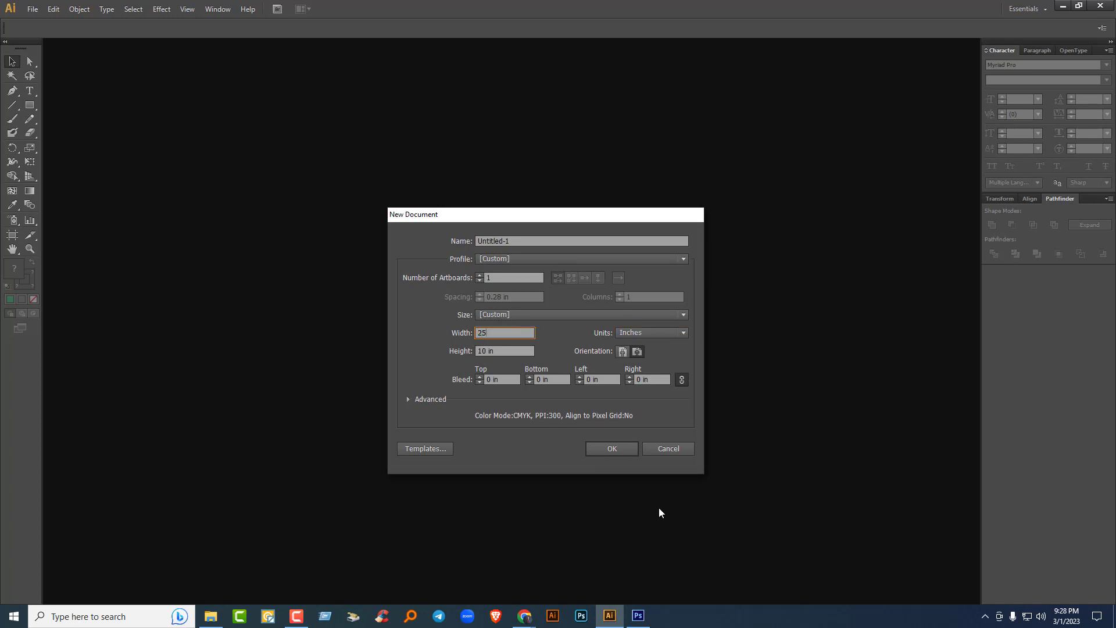
# Step: Return to Photoshop to check the document height of Front.psb, close the Image Size settings and minimize Photoshop
pyautogui.click(638, 616)
pyautogui.moveTo(514, 247); pyautogui.dragTo(460, 247)
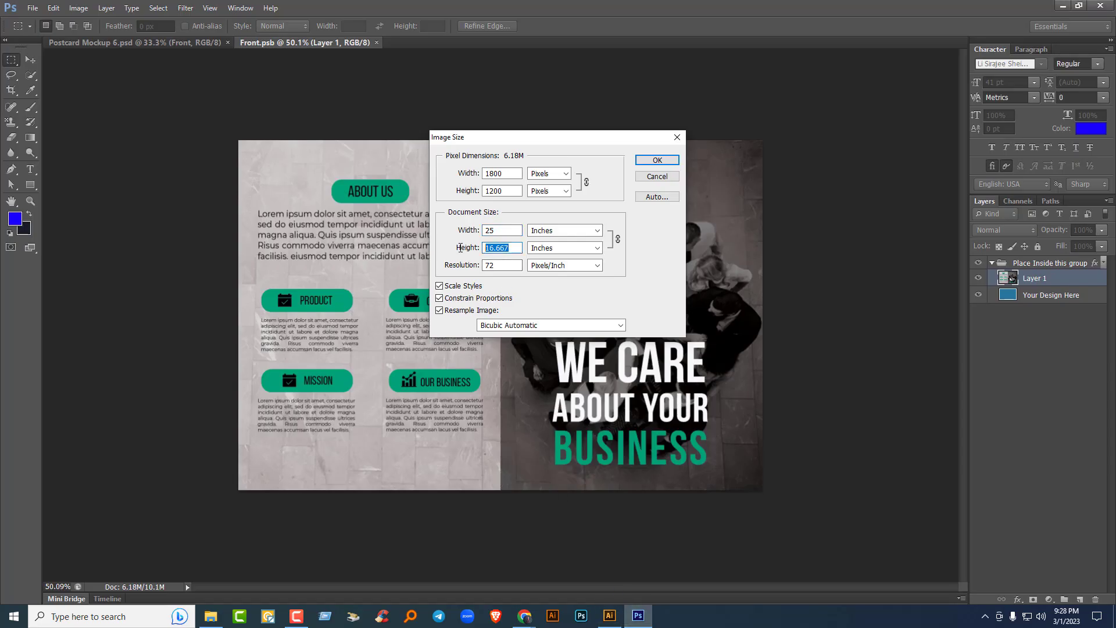
pyautogui.click(677, 137)
pyautogui.click(1061, 7)
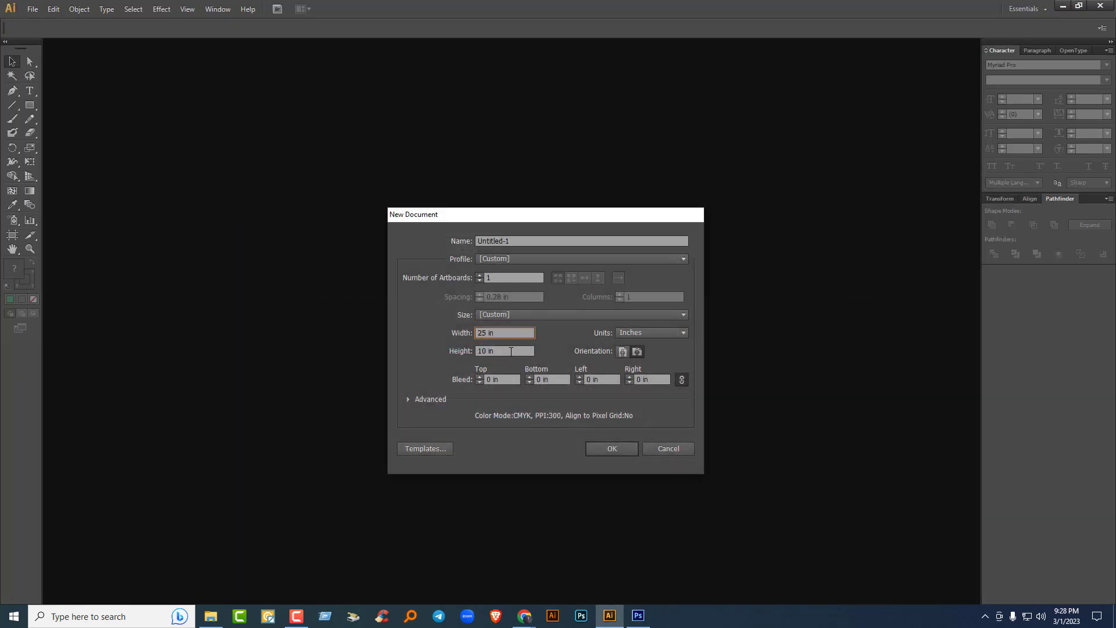
# Step: Set the new document's height to 16.667 in and create it
pyautogui.moveTo(511, 352); pyautogui.dragTo(391, 350)
pyautogui.write('16.667')
pyautogui.click(608, 450)
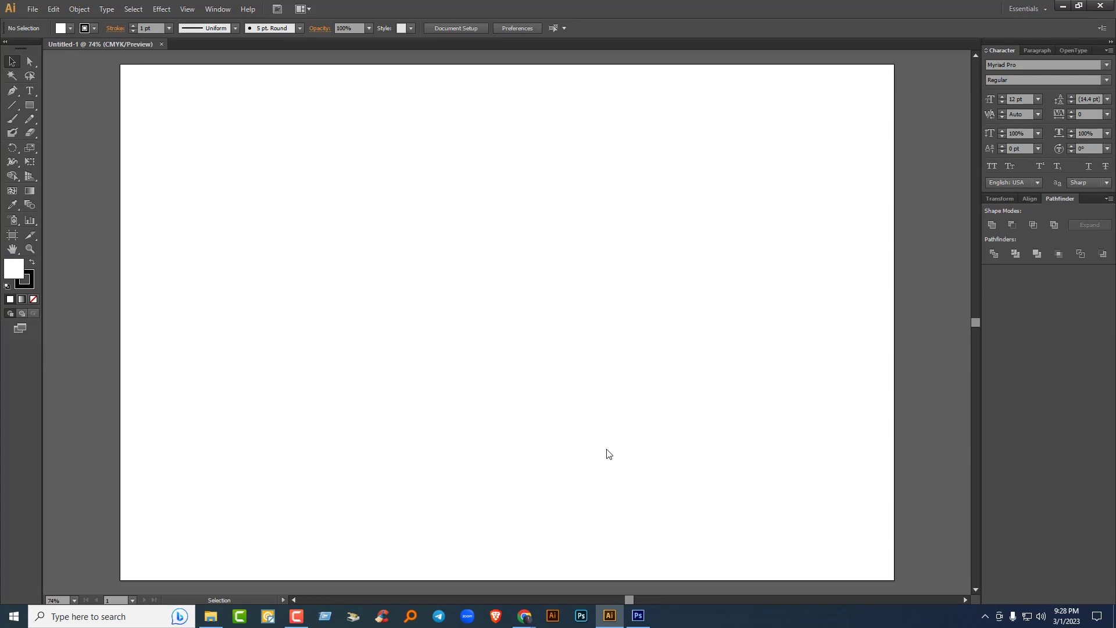
# Step: Show the rulers and place guides along all four edges of the artboard
pyautogui.scroll(-2, 609, 454)
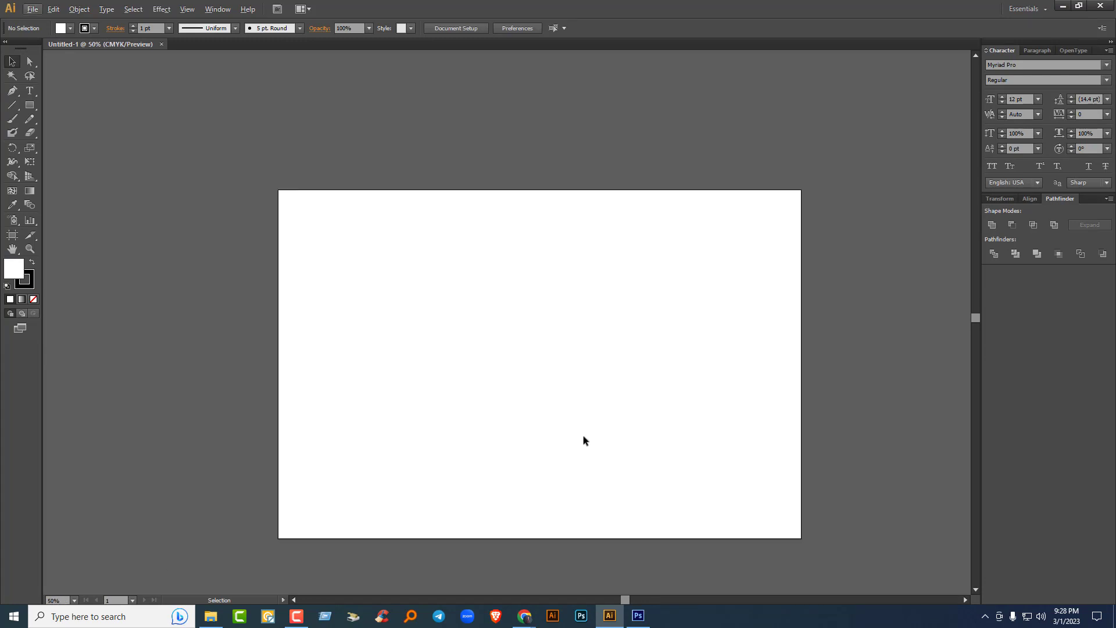
pyautogui.hotkey('ctrl', 'r')
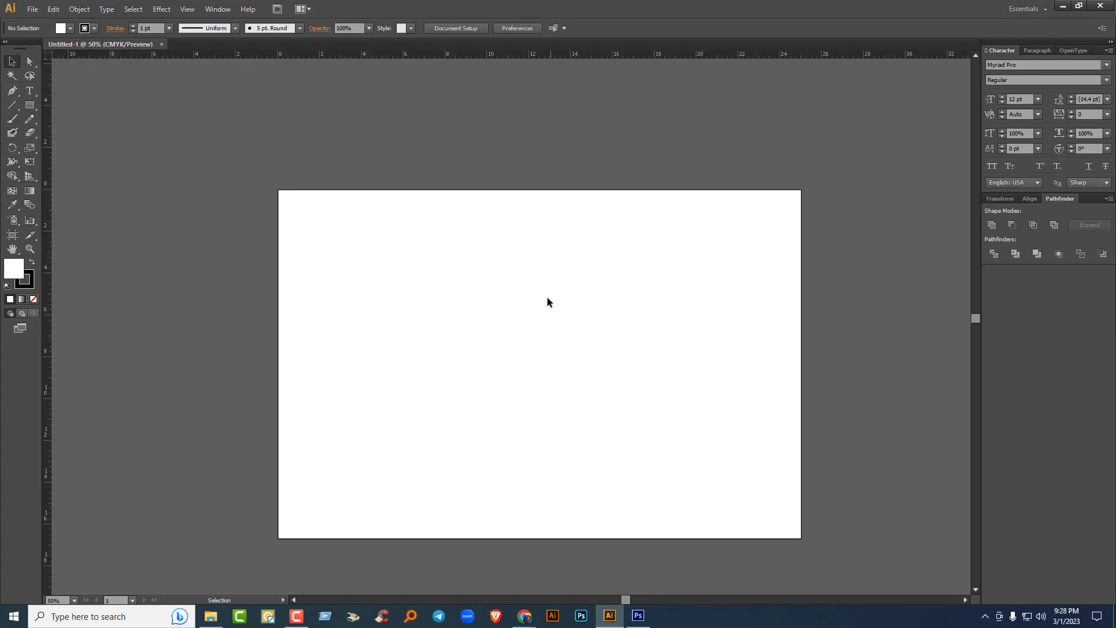
pyautogui.moveTo(541, 54); pyautogui.dragTo(533, 189)
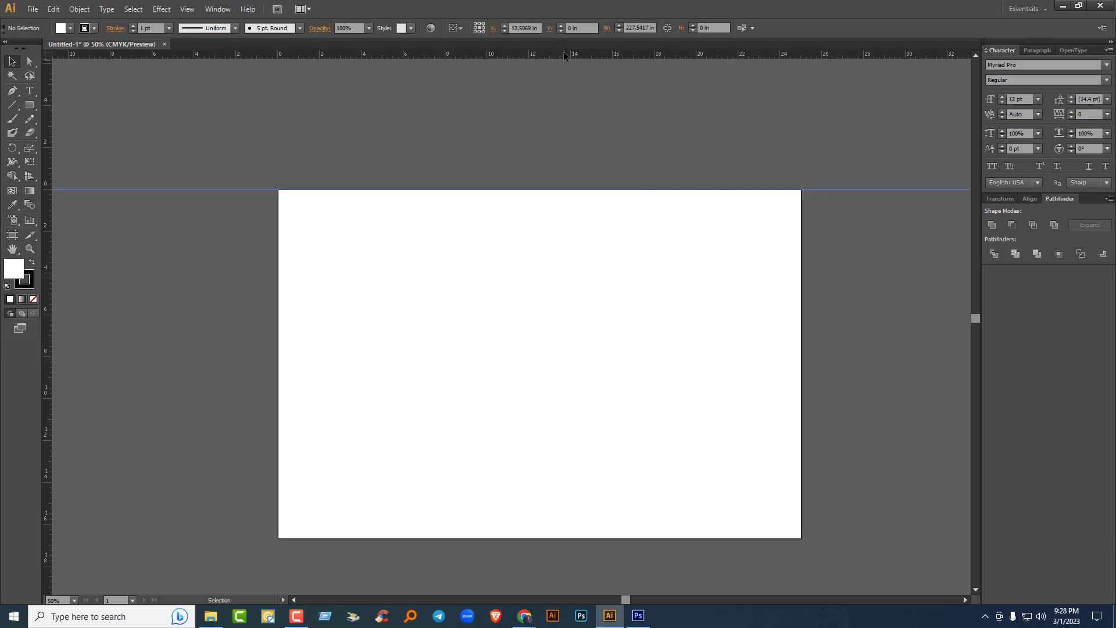
pyautogui.moveTo(563, 52); pyautogui.dragTo(471, 538)
pyautogui.moveTo(48, 215); pyautogui.dragTo(800, 341)
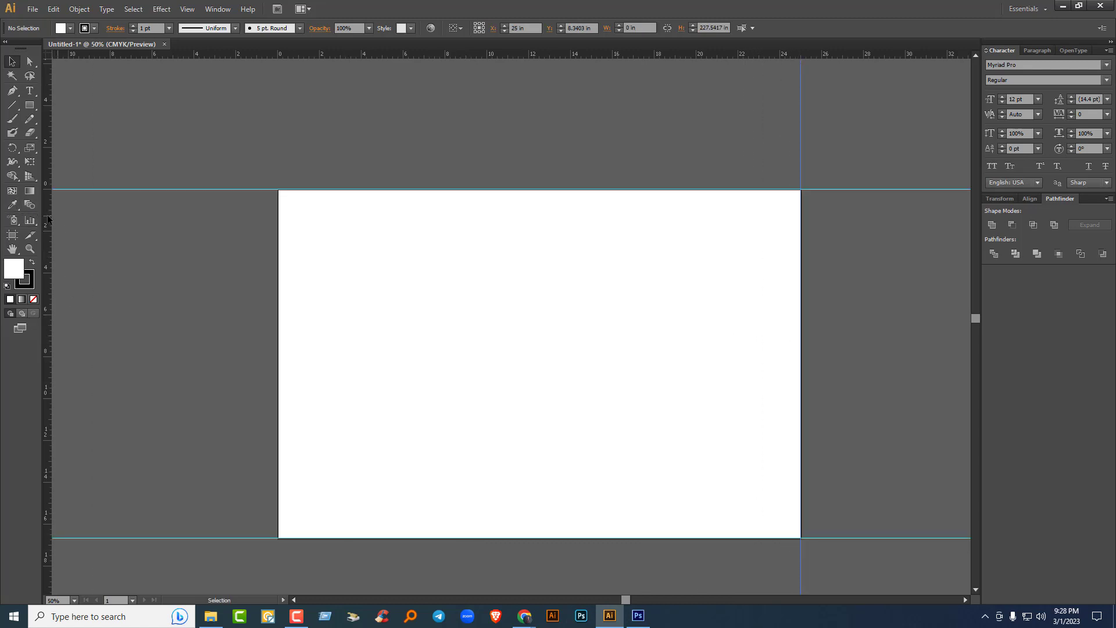
pyautogui.moveTo(49, 219); pyautogui.dragTo(279, 255)
# Step: Set fill and stroke to none and draw a 25 in by 16.667 in rectangle covering the artboard, leaving it deselected
pyautogui.click(94, 28)
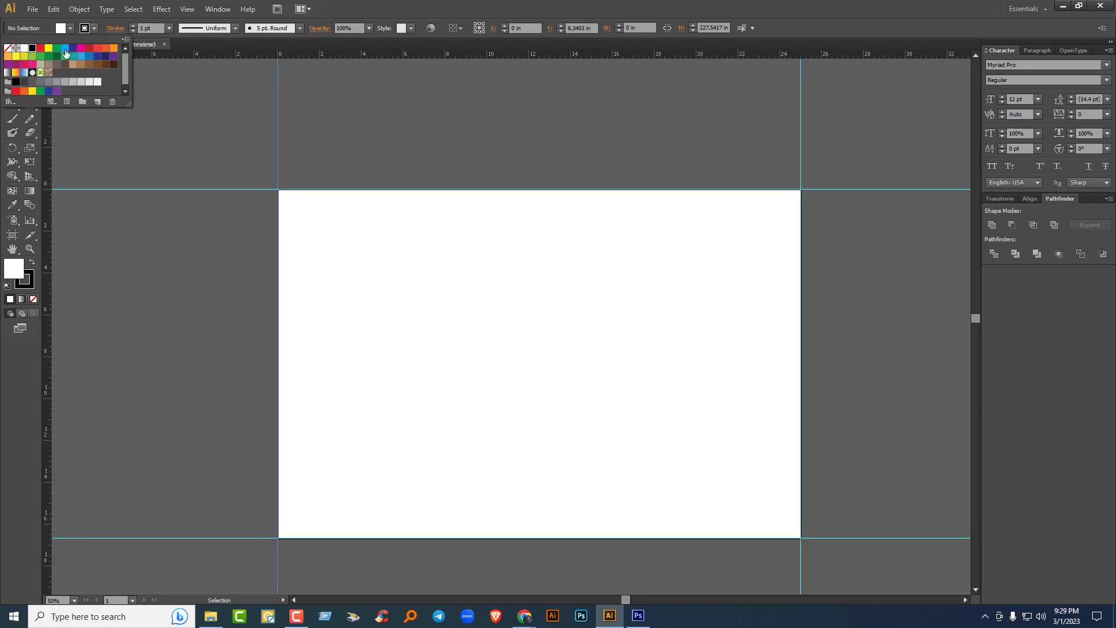
pyautogui.click(8, 49)
pyautogui.press('Escape')
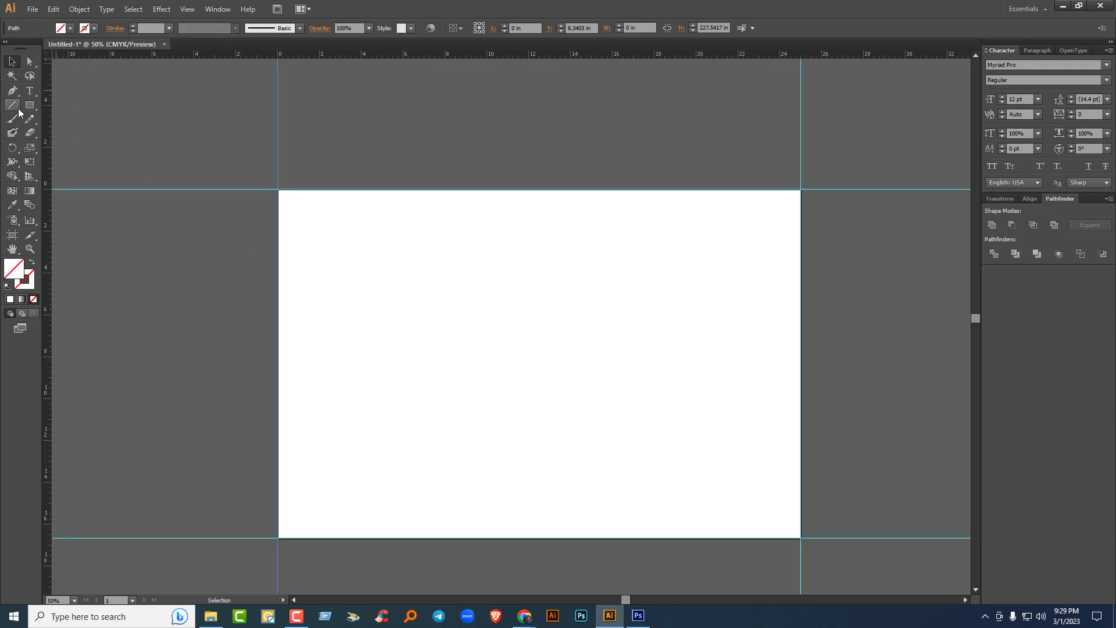
pyautogui.moveTo(32, 105); pyautogui.dragTo(83, 100)
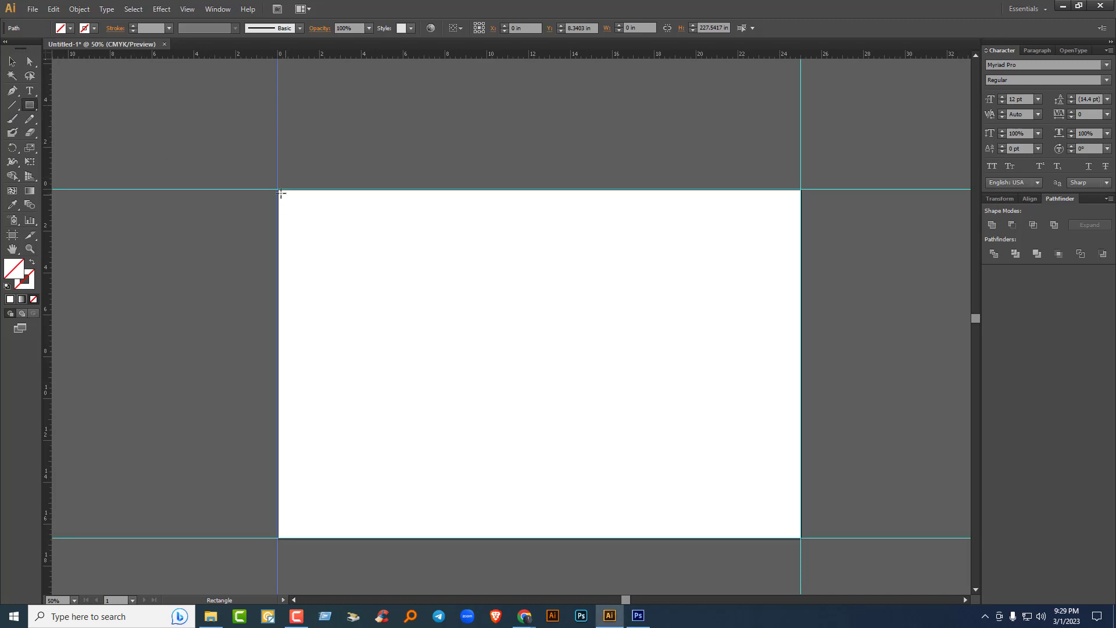
pyautogui.moveTo(280, 190); pyautogui.dragTo(801, 538)
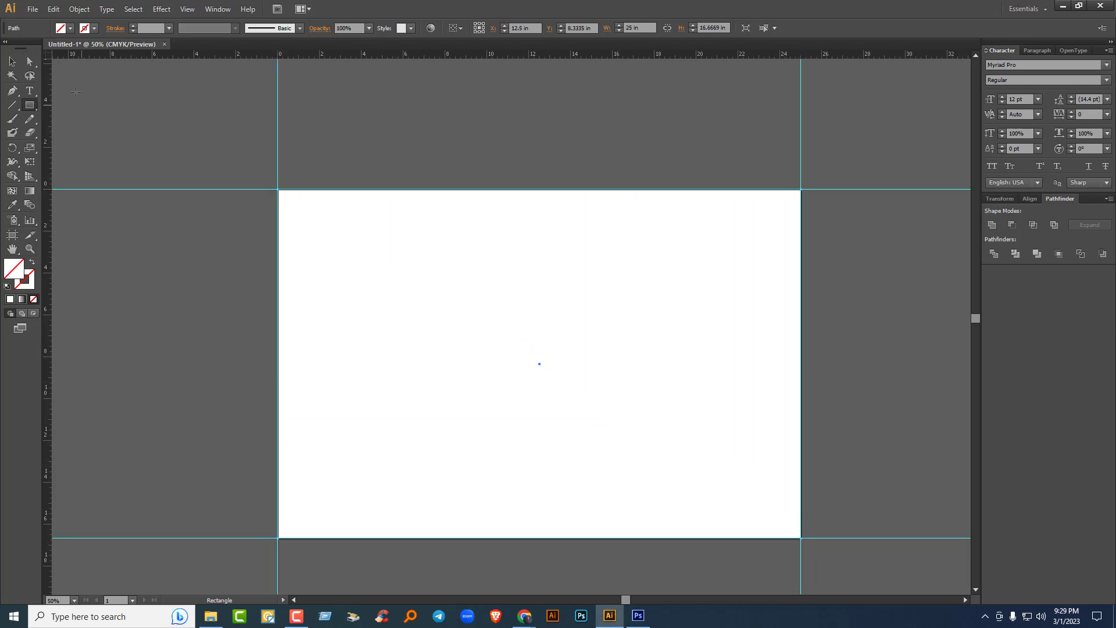
pyautogui.click(12, 61)
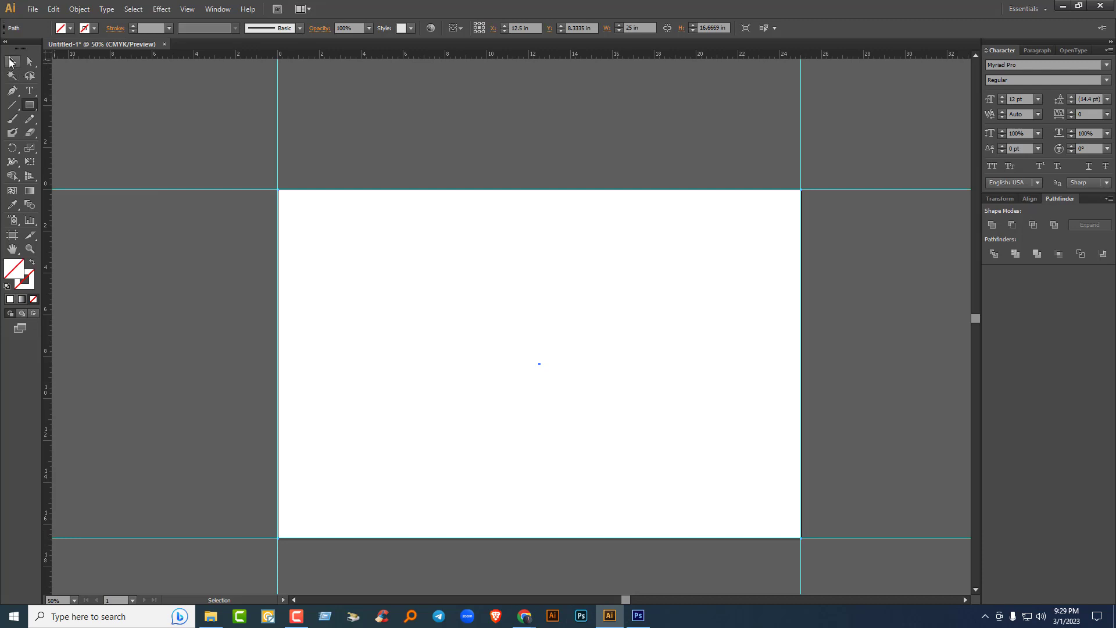
pyautogui.click(197, 141)
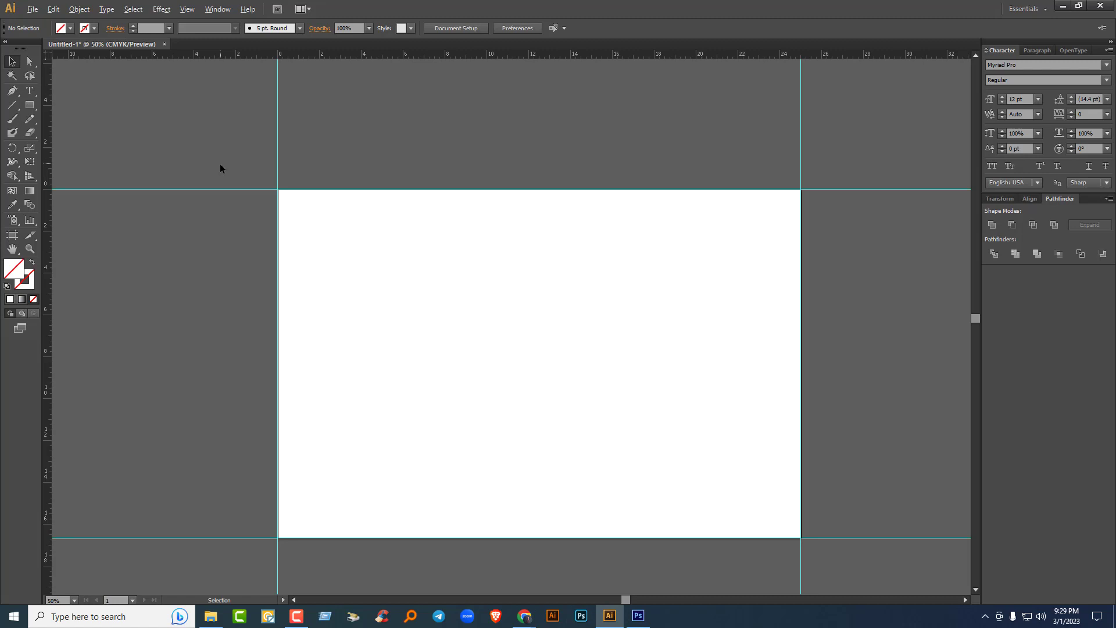
# Step: Duplicate Artboard 1 with its artwork about 48 in to the right, level with the original
pyautogui.scroll(-2, 219, 162)
pyautogui.moveTo(371, 206); pyautogui.dragTo(289, 273)
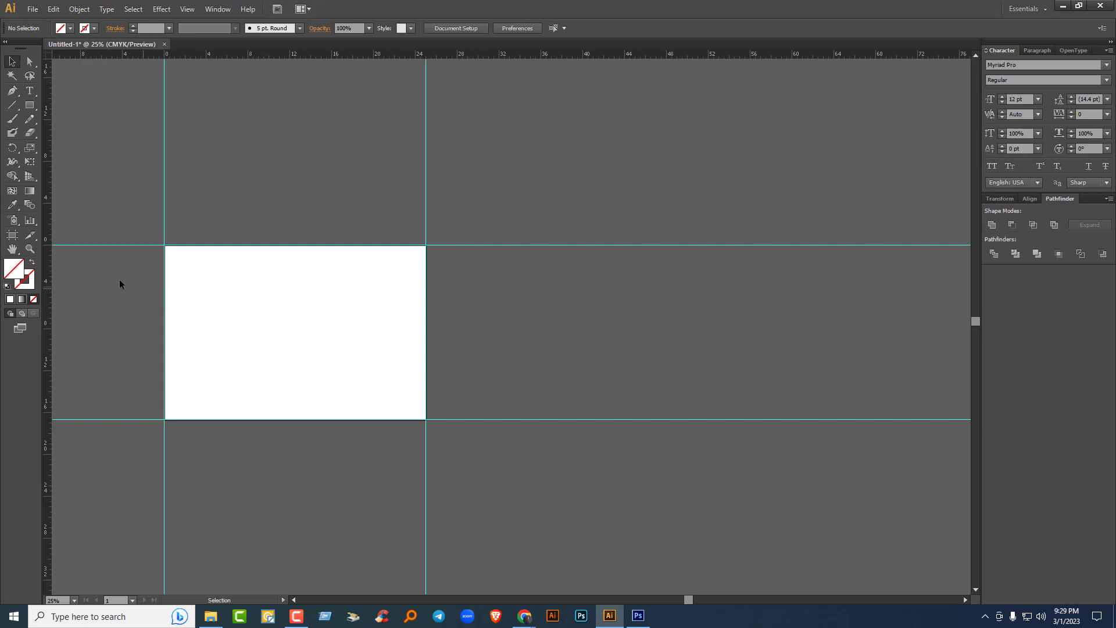
pyautogui.click(12, 235)
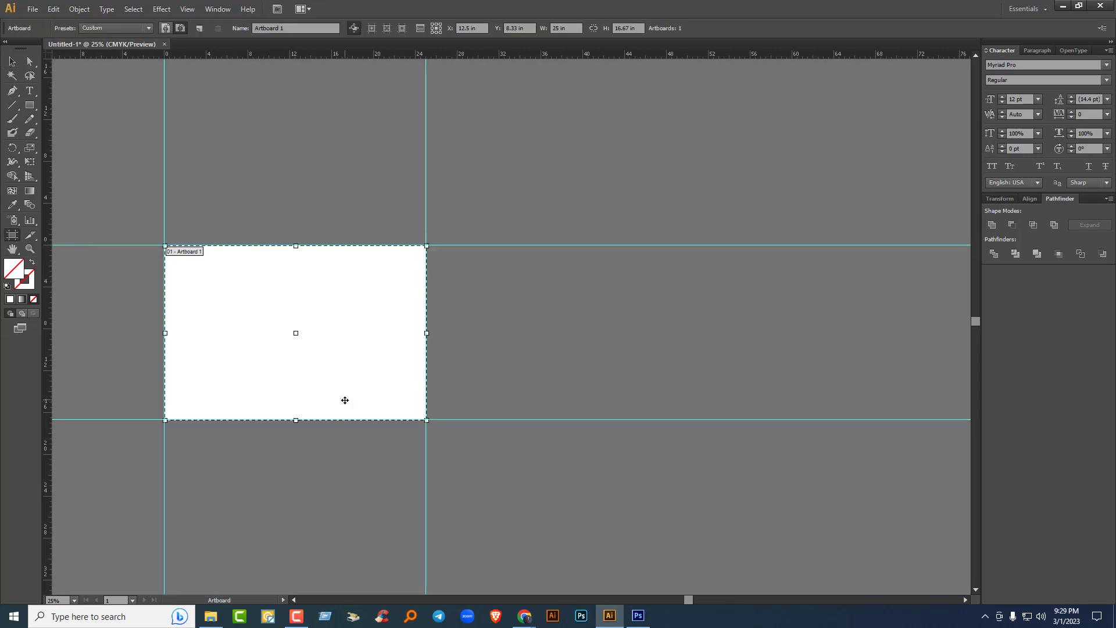
pyautogui.moveTo(236, 330); pyautogui.dragTo(737, 332)
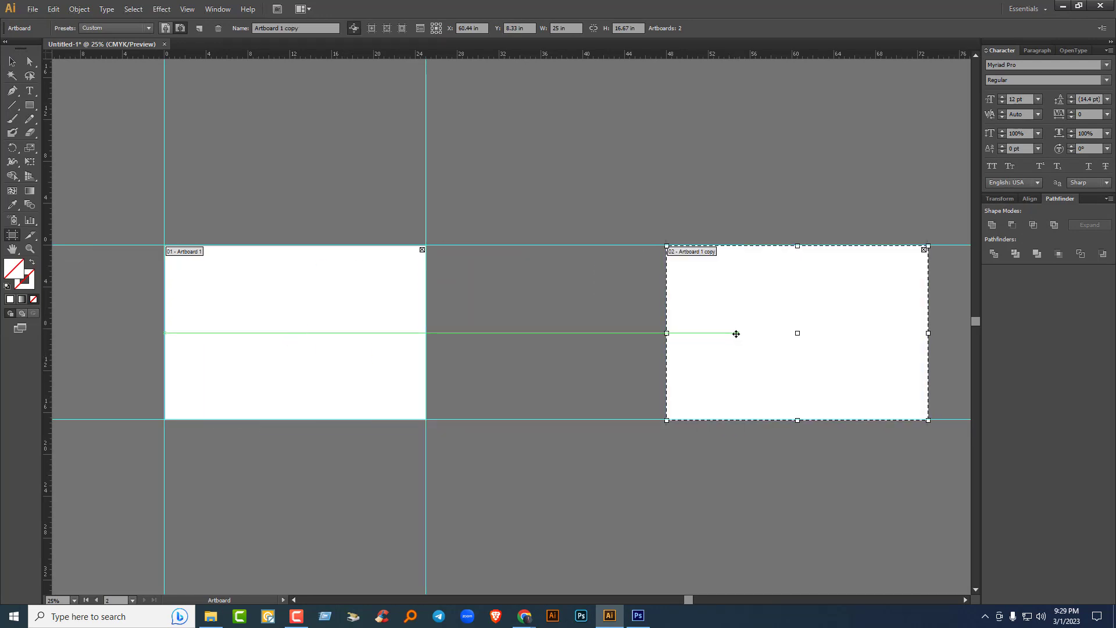
pyautogui.click(13, 61)
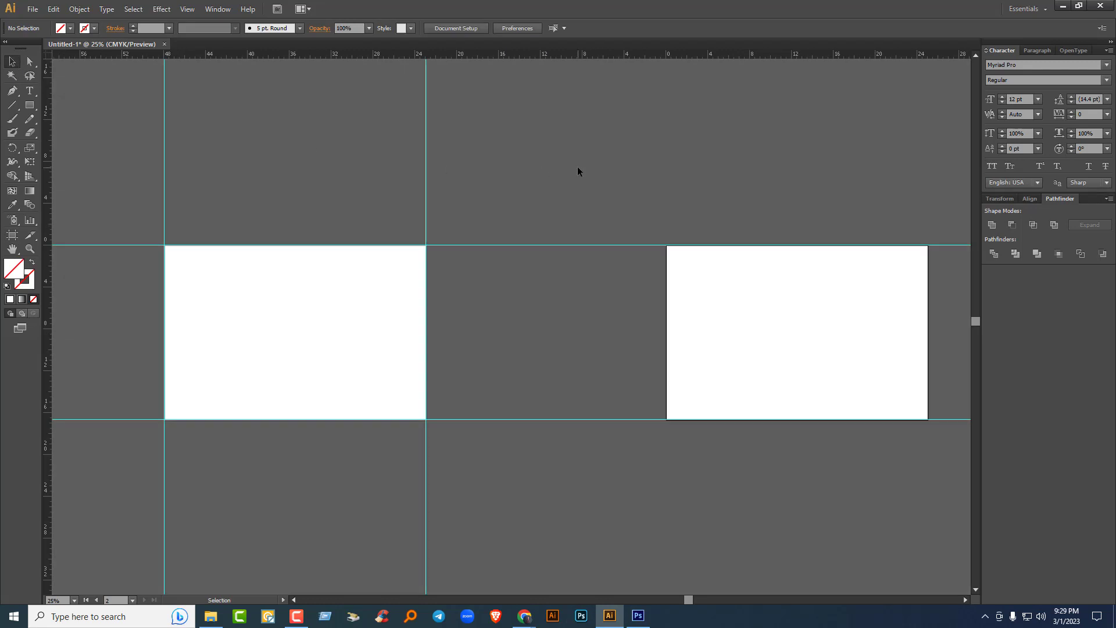
# Step: Place vertical guides along the left and right edges of the second artboard
pyautogui.hscroll(5, 699, 308)
pyautogui.scroll(-1, 601, 334)
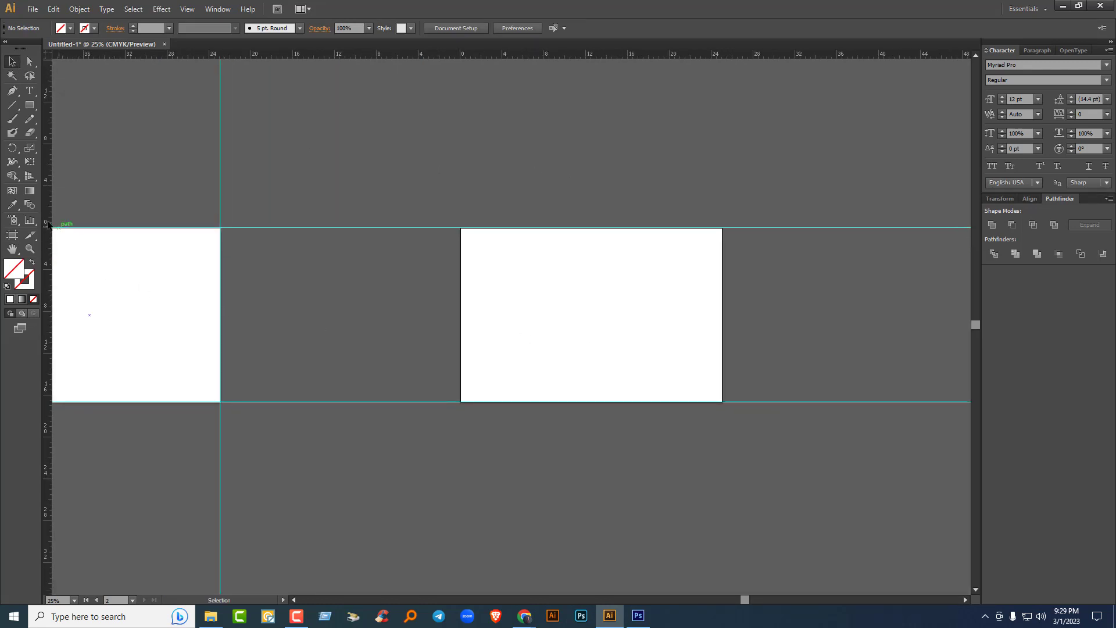
pyautogui.moveTo(52, 194); pyautogui.dragTo(722, 309)
pyautogui.moveTo(50, 191); pyautogui.dragTo(458, 260)
pyautogui.click(406, 188)
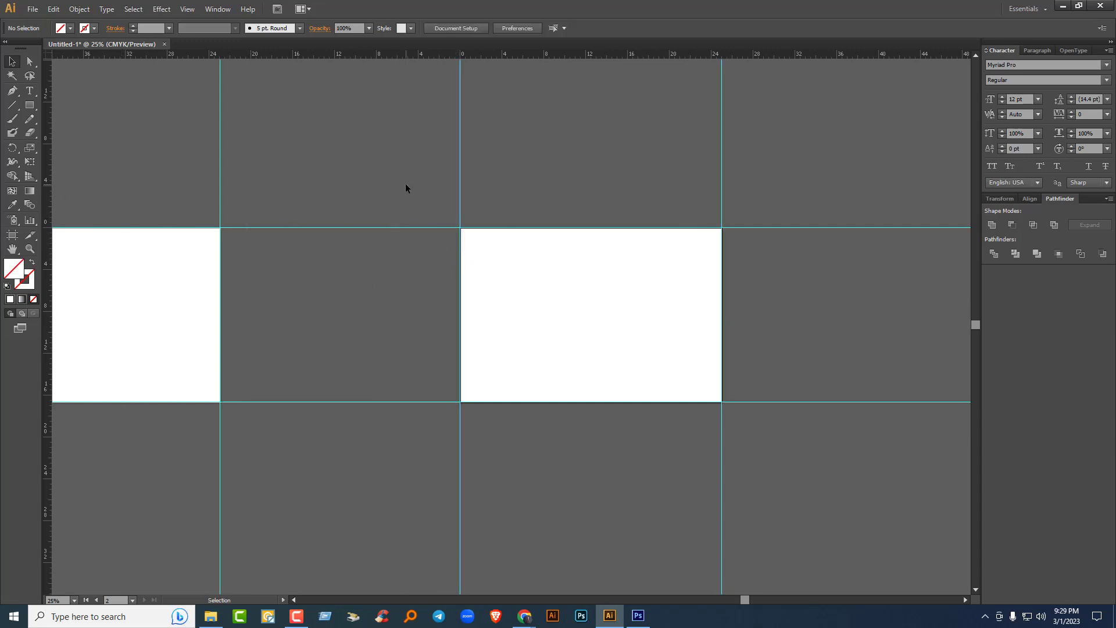
# Step: Select all objects to check the rectangles and guides on both artboards, and clear the selection
pyautogui.scroll(-1, 463, 305)
pyautogui.moveTo(394, 316); pyautogui.dragTo(504, 324)
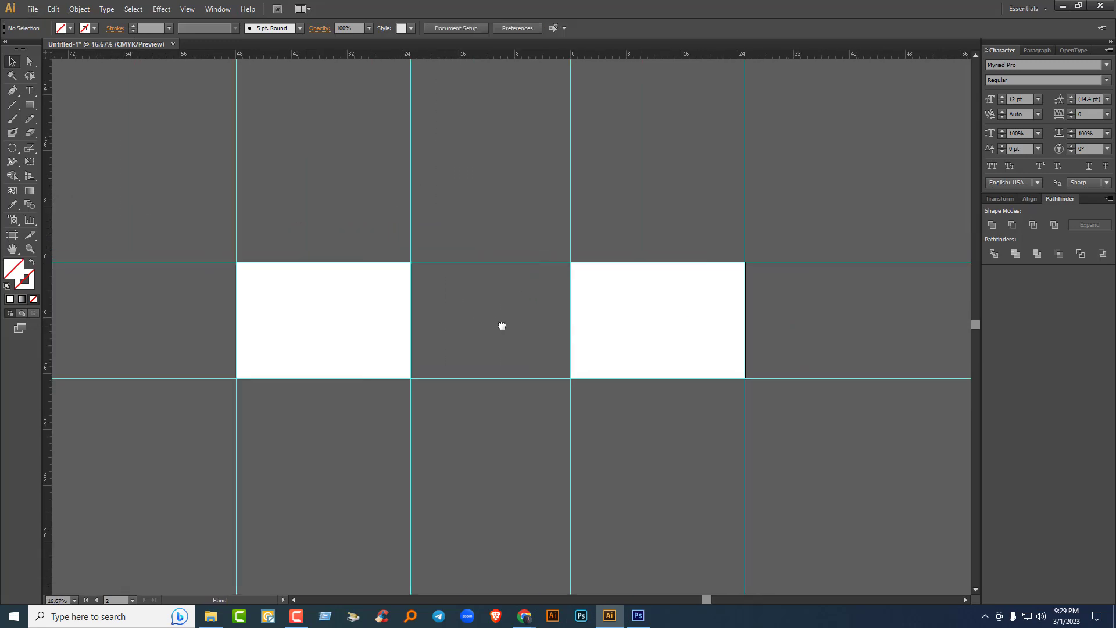
pyautogui.hotkey('ctrl', 'a')
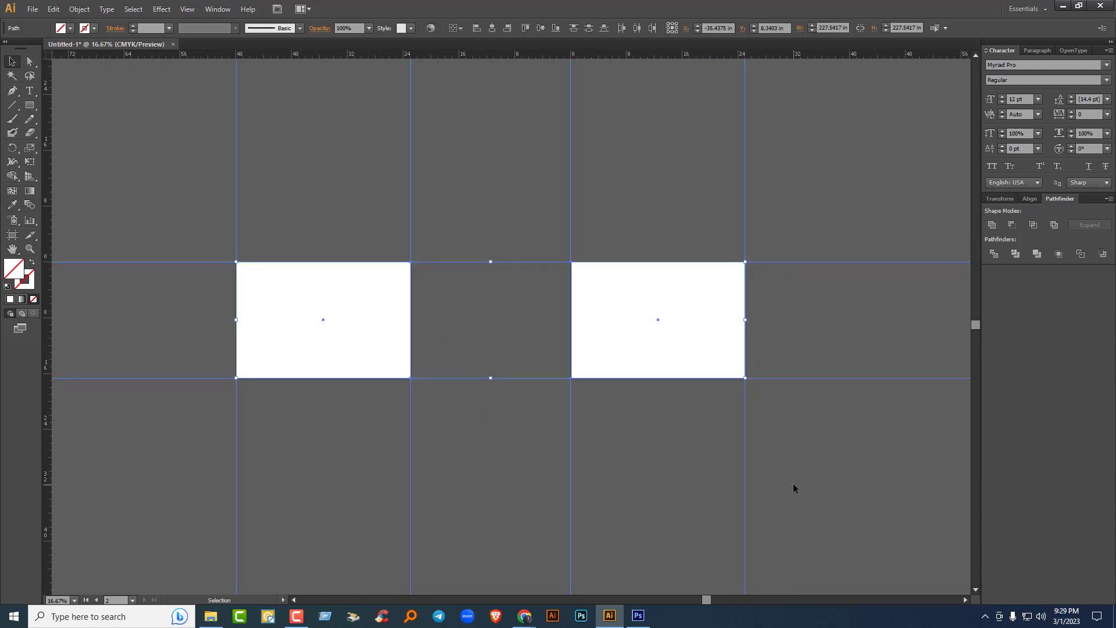
pyautogui.click(494, 217)
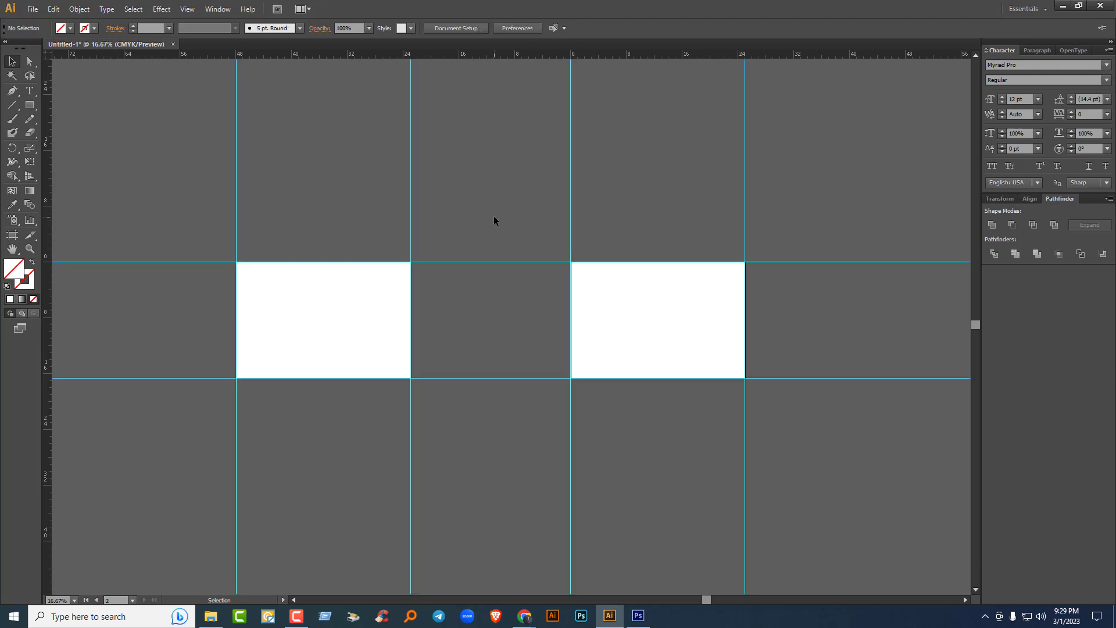
pyautogui.scroll(1, 331, 332)
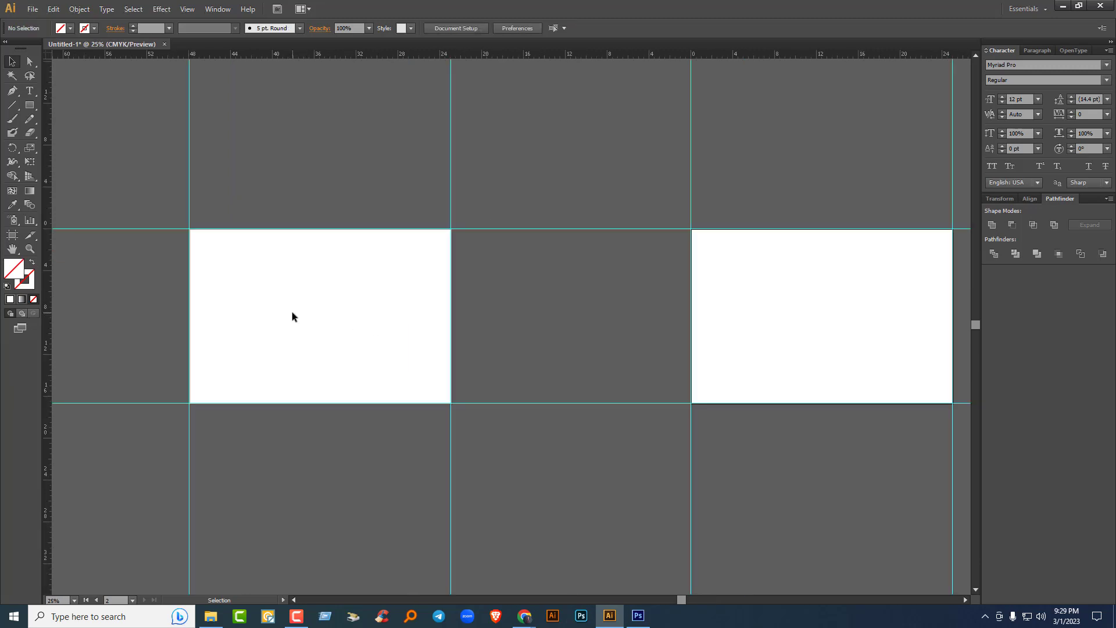
pyautogui.scroll(1, 291, 313)
pyautogui.moveTo(252, 316); pyautogui.dragTo(414, 324)
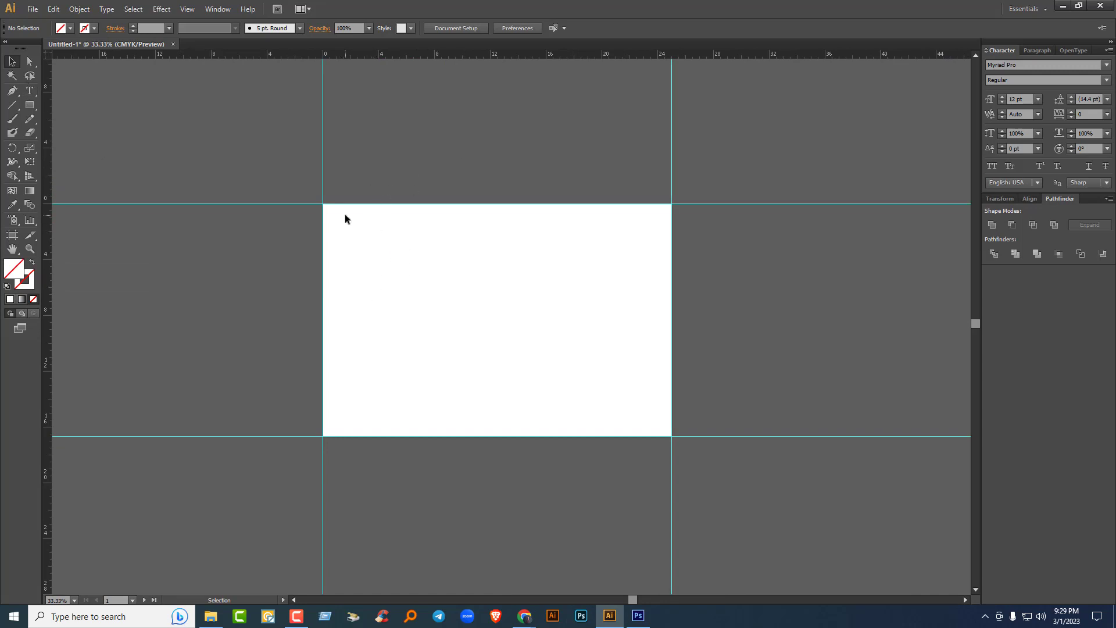
pyautogui.moveTo(338, 205); pyautogui.dragTo(284, 230)
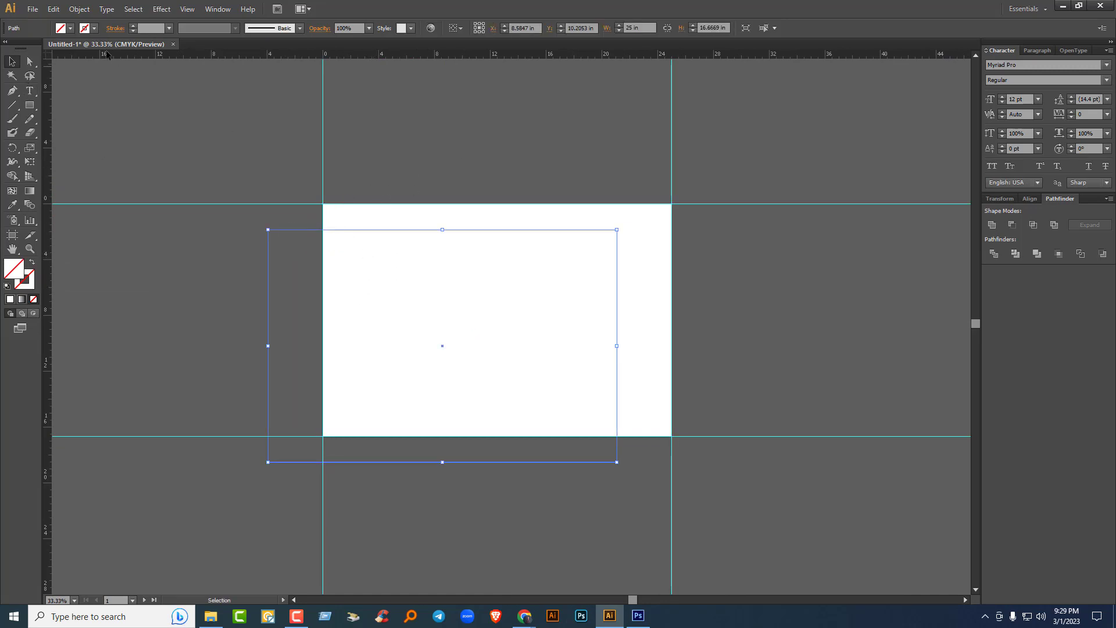
pyautogui.click(71, 28)
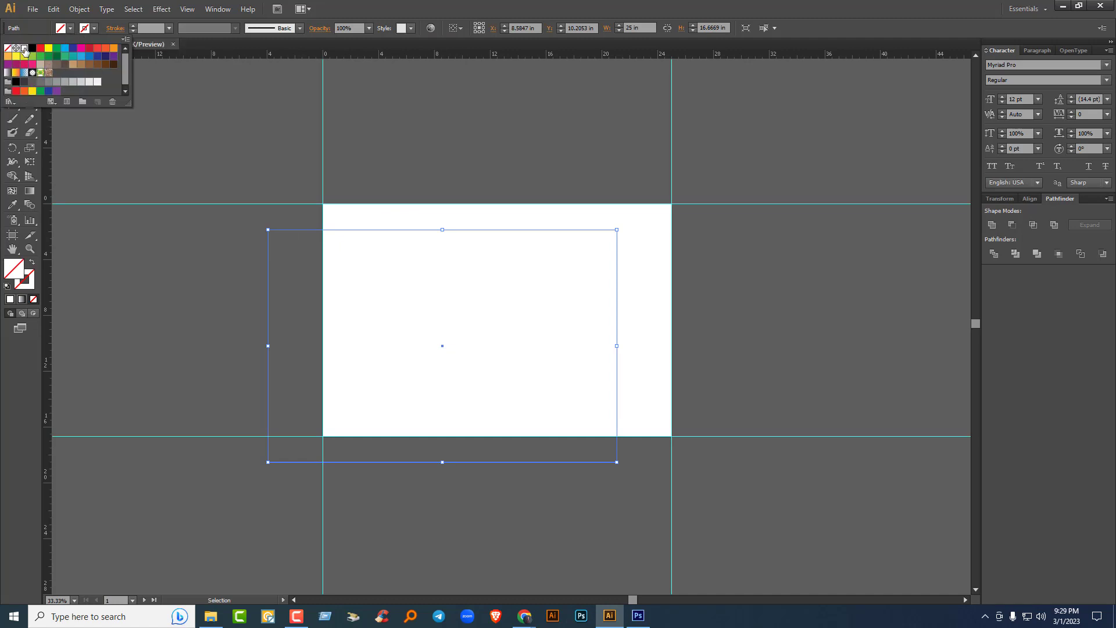
pyautogui.click(24, 48)
pyautogui.hotkey('ctrl', 'z')
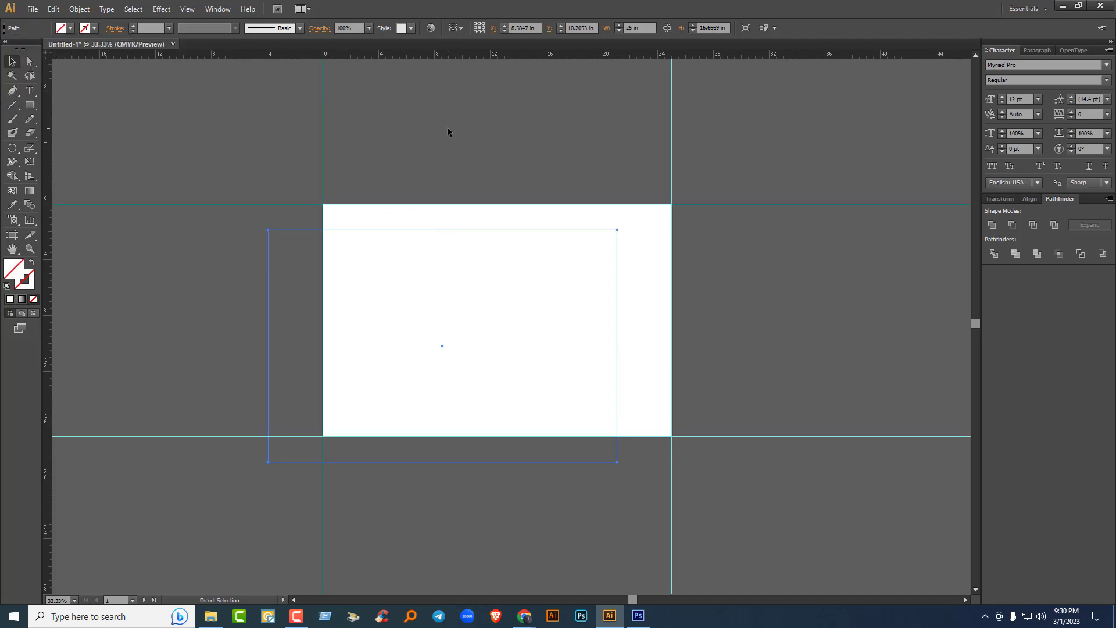
pyautogui.hotkey('ctrl', 'z')
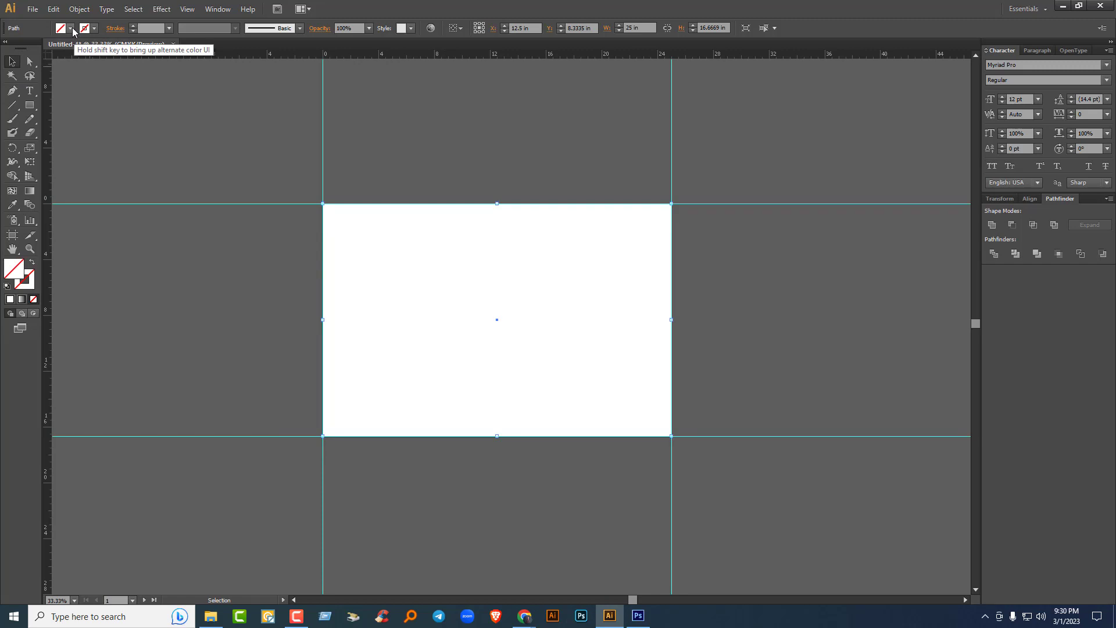
# Step: Fill the rectangle covering the first artboard with white and deselect it
pyautogui.click(71, 29)
pyautogui.click(23, 48)
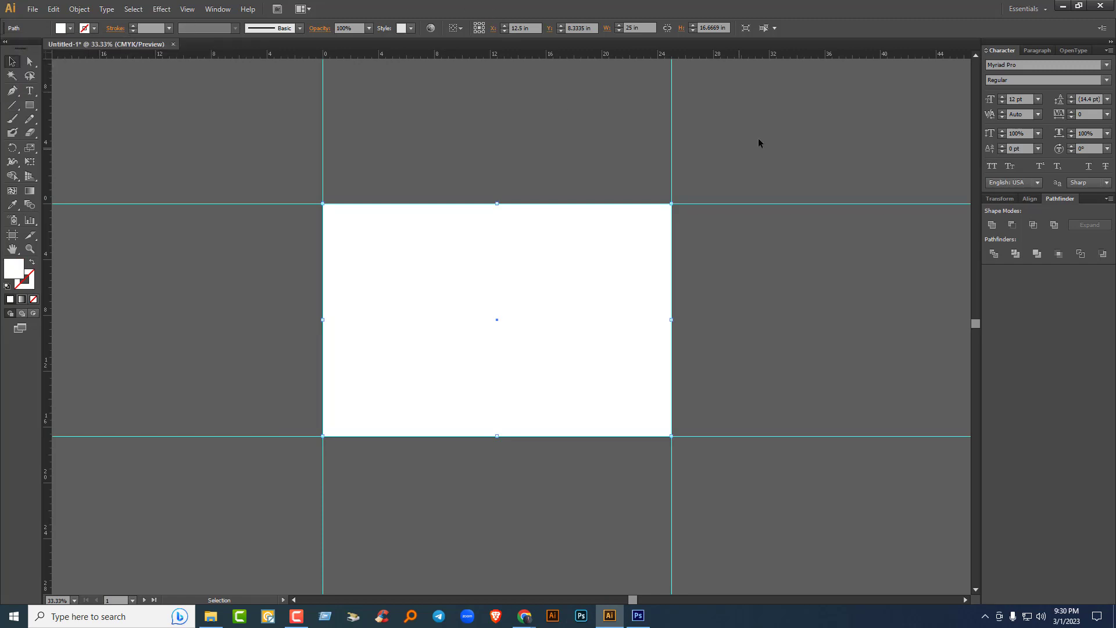
pyautogui.click(754, 155)
pyautogui.press('pagedown')
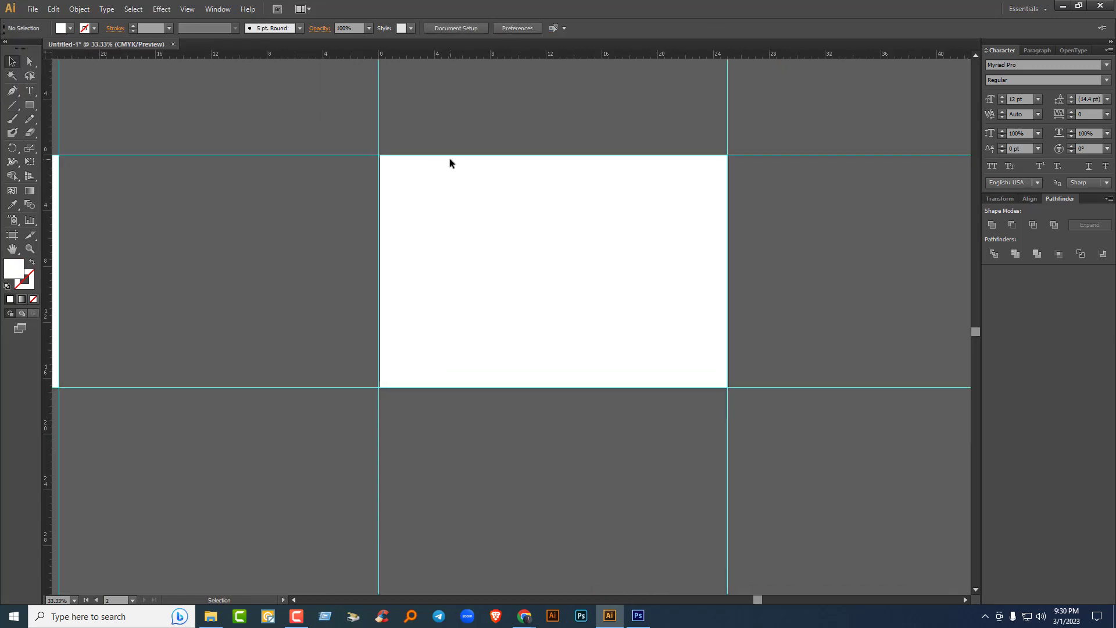
pyautogui.press('space')
pyautogui.moveTo(435, 174); pyautogui.dragTo(540, 182)
pyautogui.moveTo(125, 207); pyautogui.dragTo(496, 220)
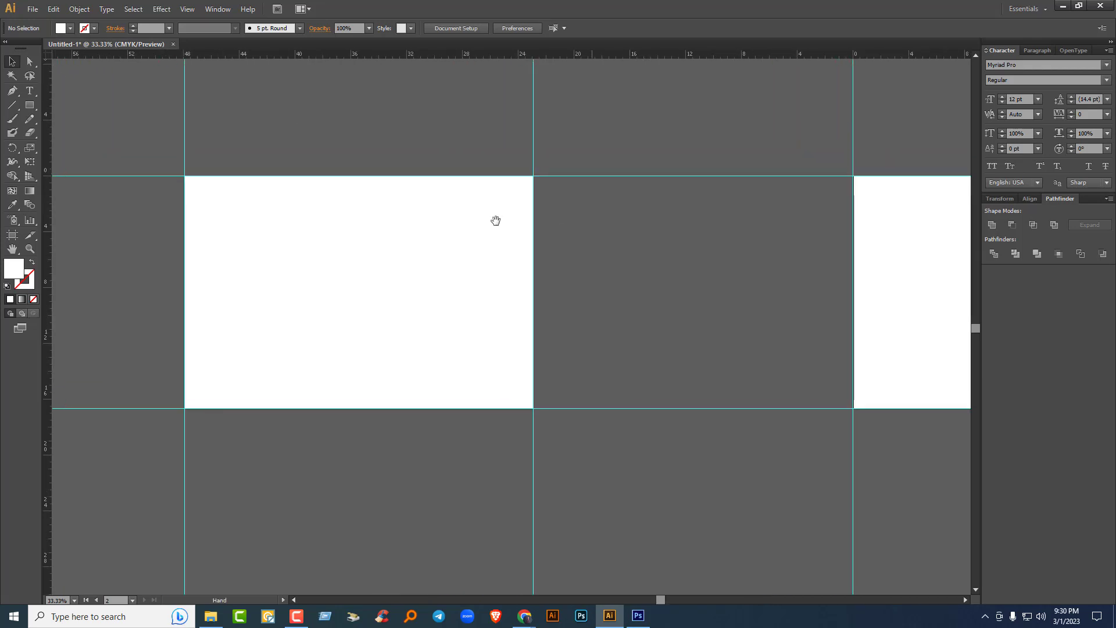
# Step: Preview a -0.25 in path offset, with mitered joins, on the white rectangle covering the first artboard
pyautogui.click(313, 195)
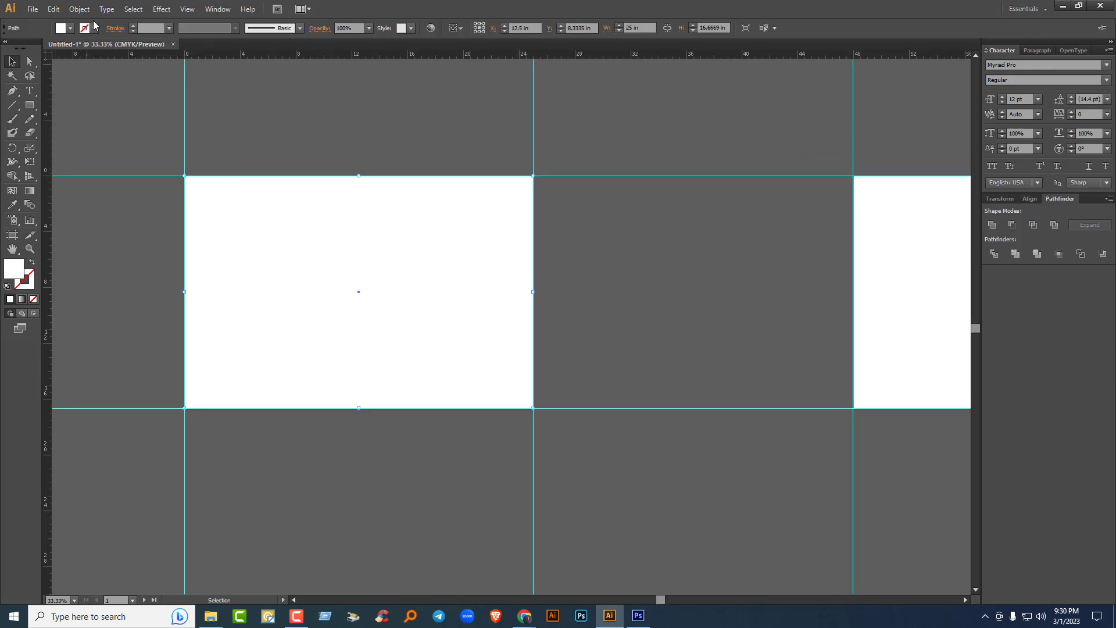
pyautogui.click(79, 9)
pyautogui.moveTo(114, 245)
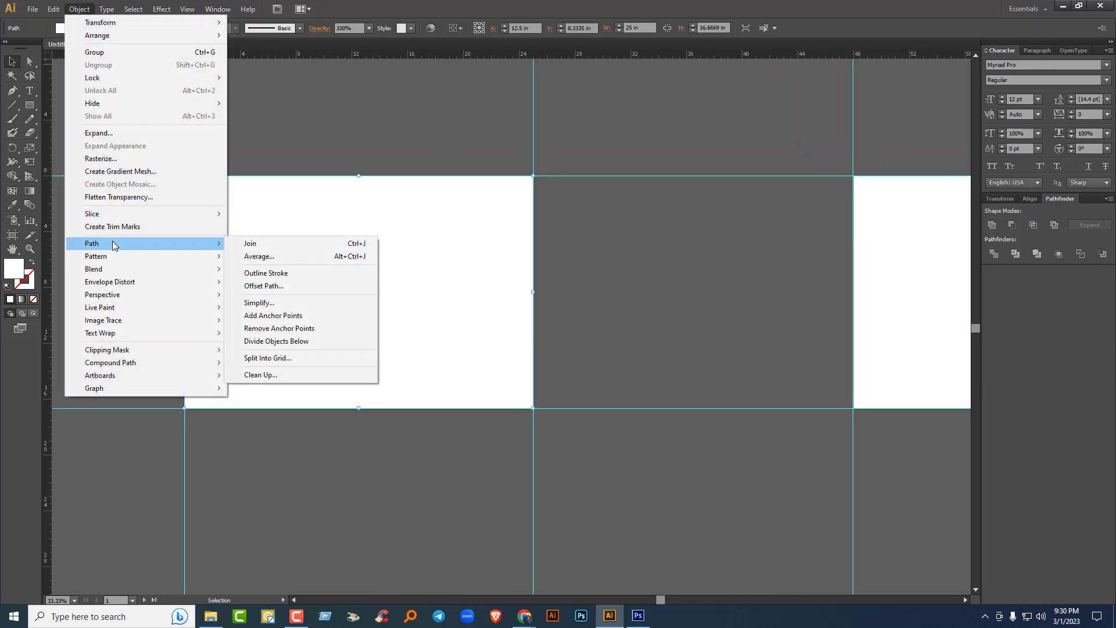
pyautogui.click(276, 287)
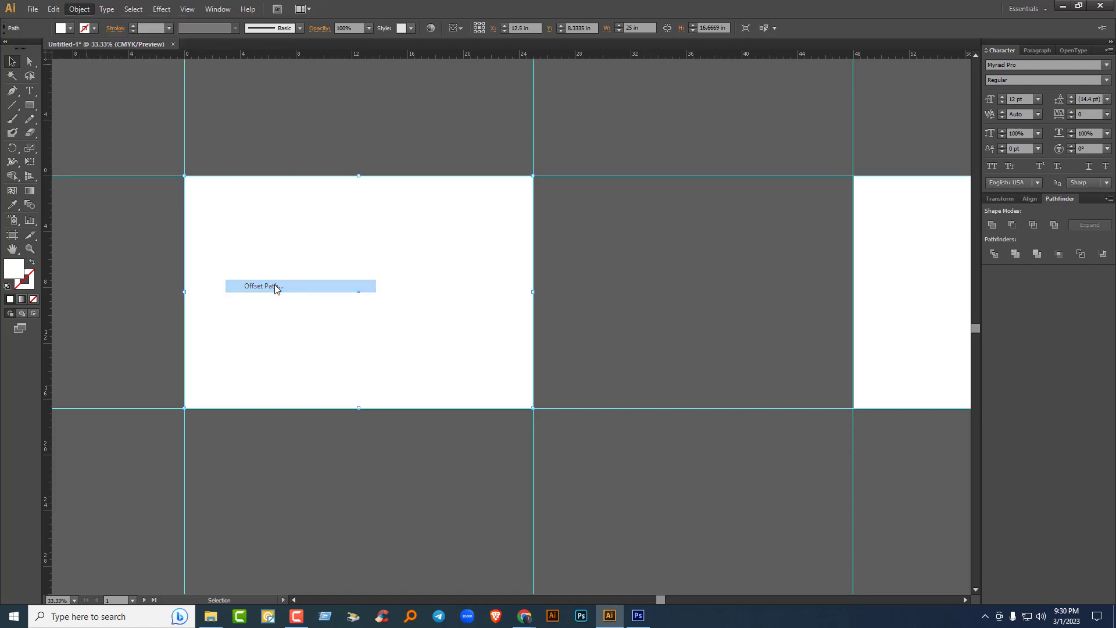
pyautogui.click(730, 269)
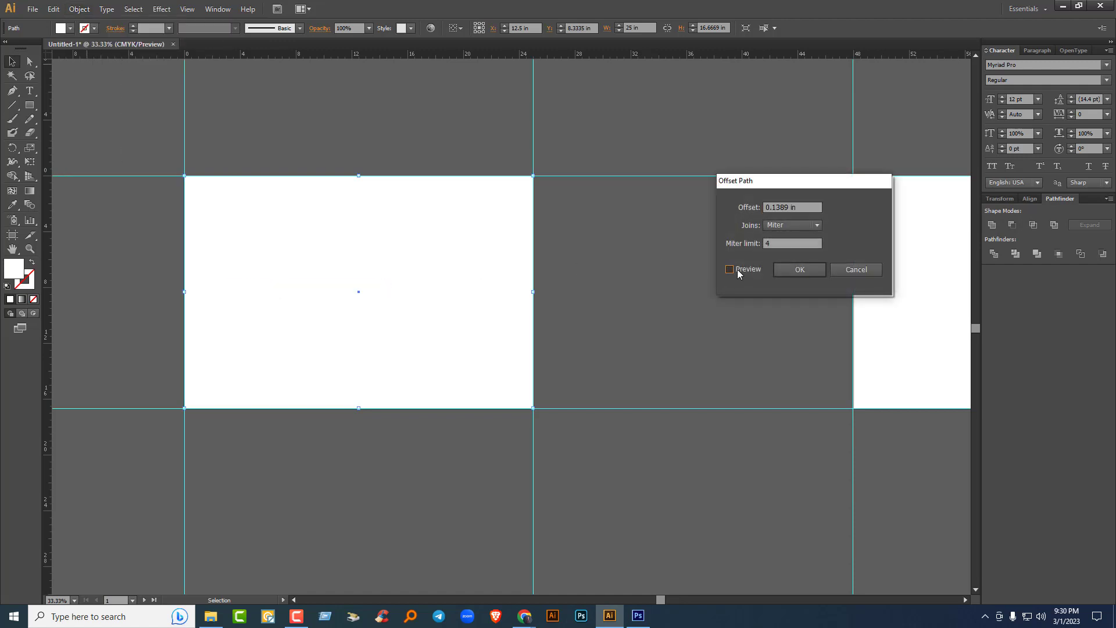
pyautogui.click(801, 207)
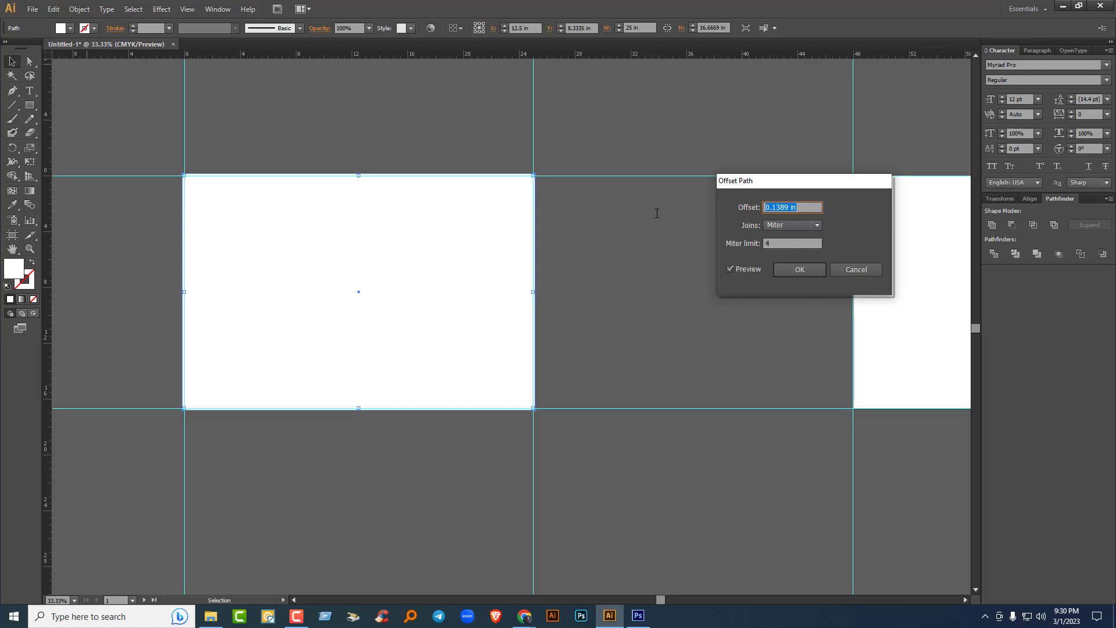
pyautogui.write('-0.25')
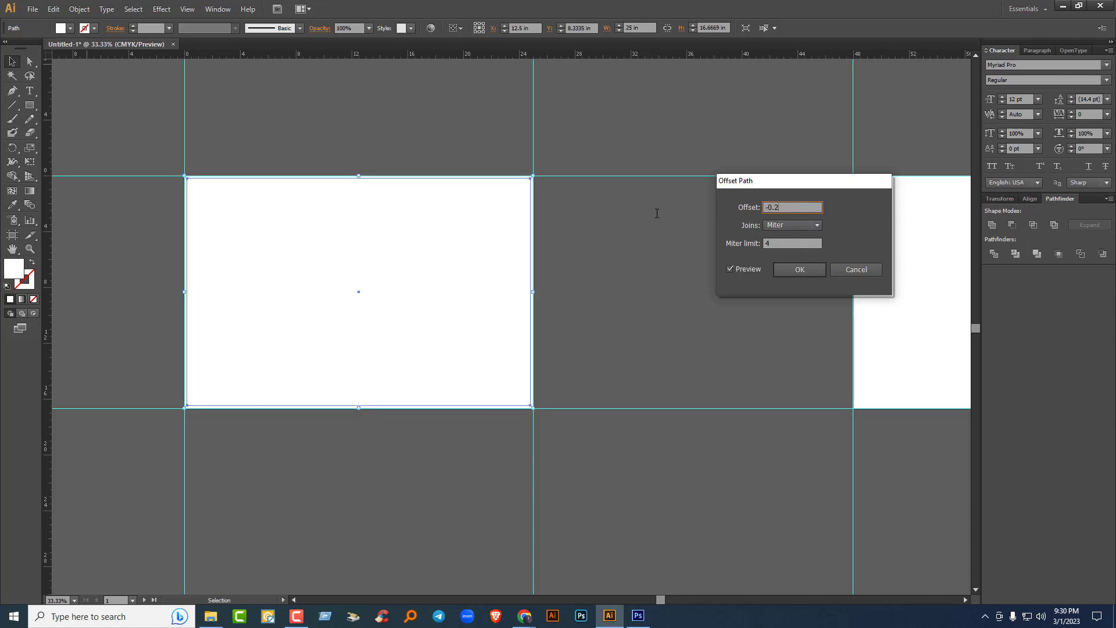
pyautogui.click(734, 270)
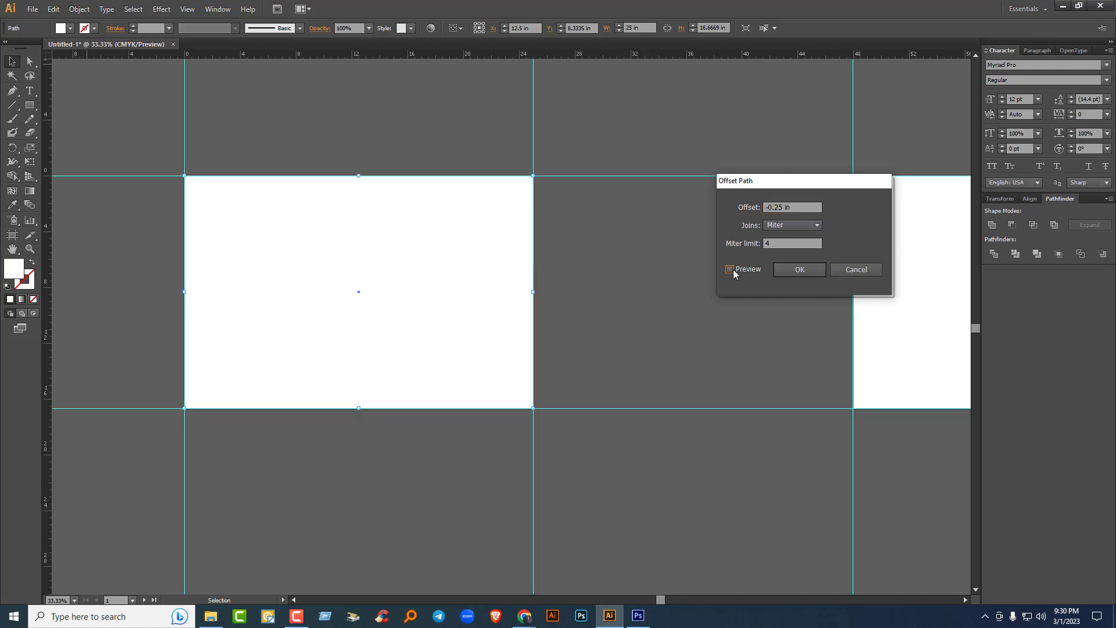
pyautogui.click(734, 270)
# Step: Try an offset of -0.5 in and compare the rectangle with and without the preview
pyautogui.click(781, 207)
pyautogui.moveTo(781, 207); pyautogui.dragTo(777, 205)
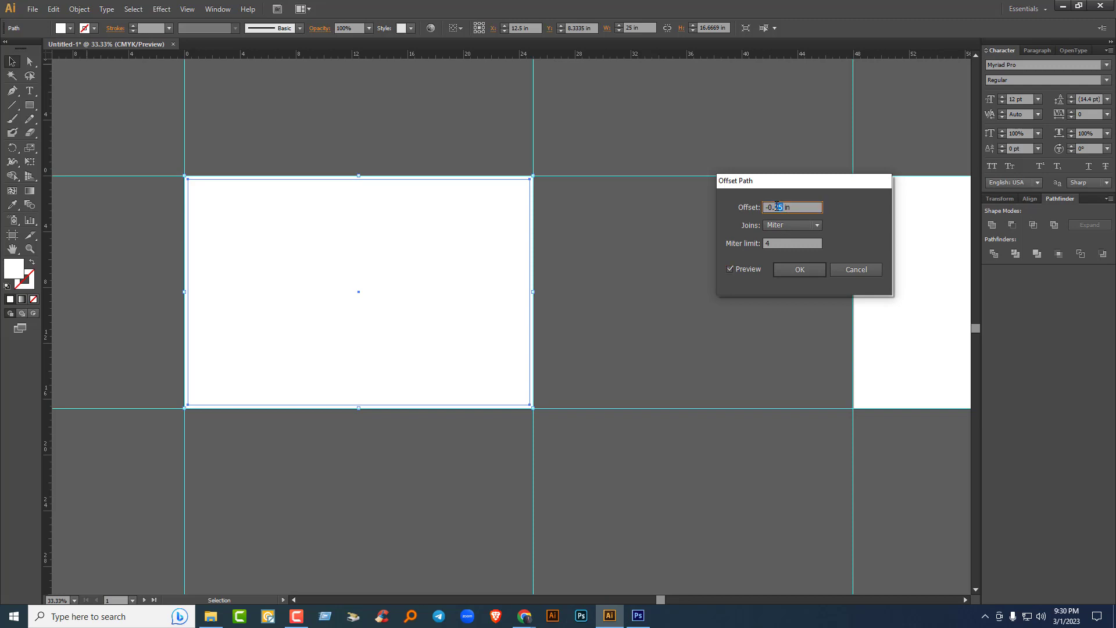
pyautogui.write('5')
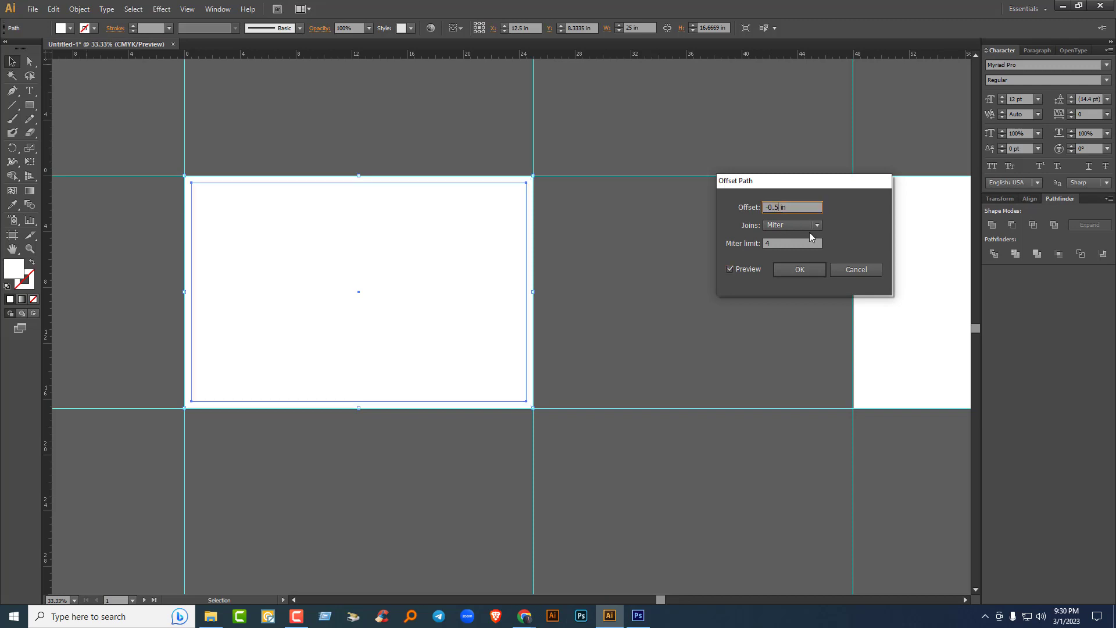
pyautogui.click(730, 269)
pyautogui.click(731, 270)
# Step: Apply the path offset at -0.7 in and convert the resulting inner rectangle on the first artboard into guides
pyautogui.click(780, 208)
pyautogui.press('BackSpace')
pyautogui.write('7')
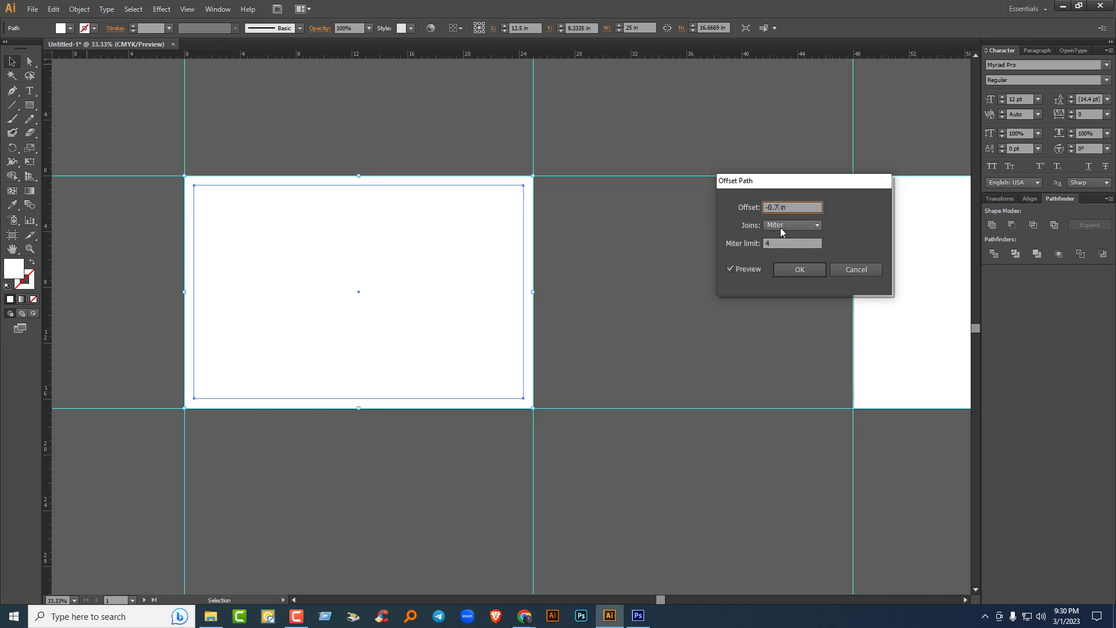
pyautogui.click(736, 274)
pyautogui.click(736, 274)
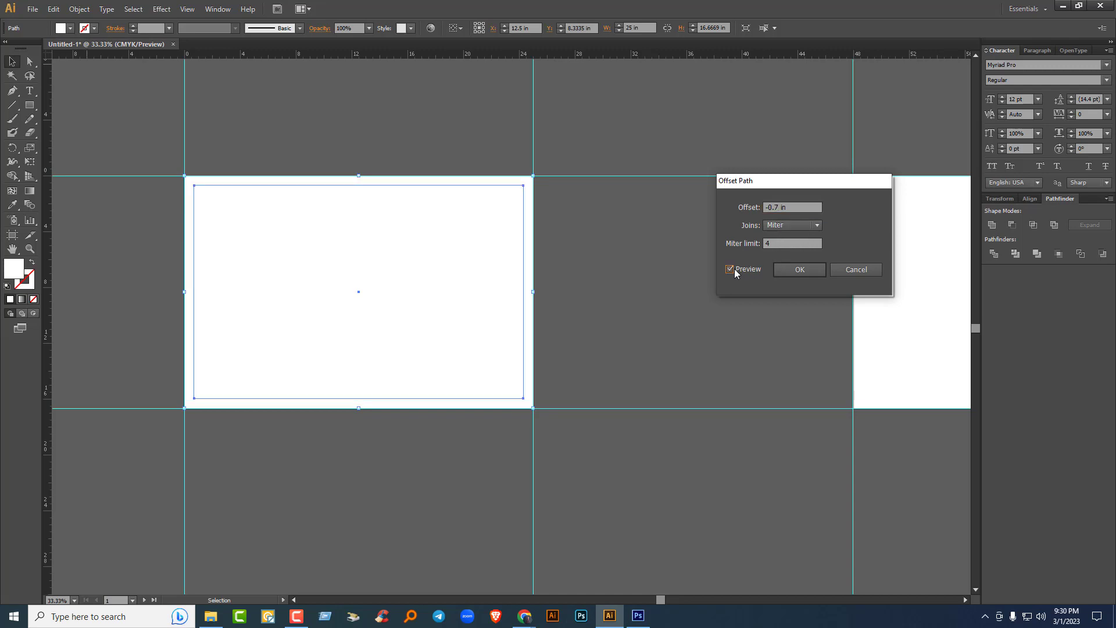
pyautogui.click(793, 272)
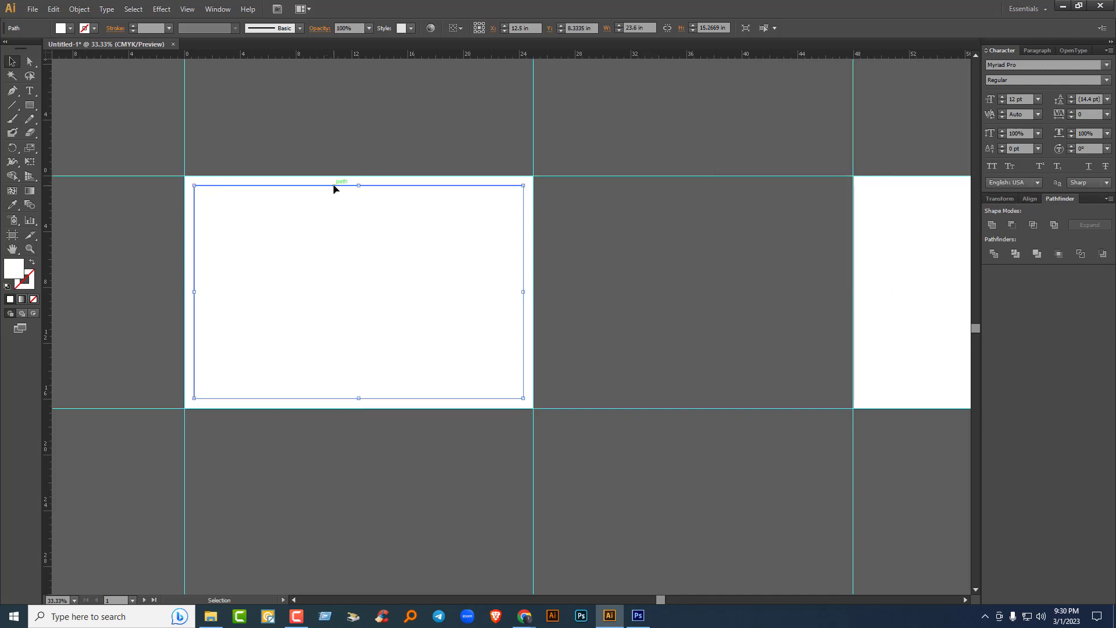
pyautogui.rightClick(334, 186)
pyautogui.click(364, 320)
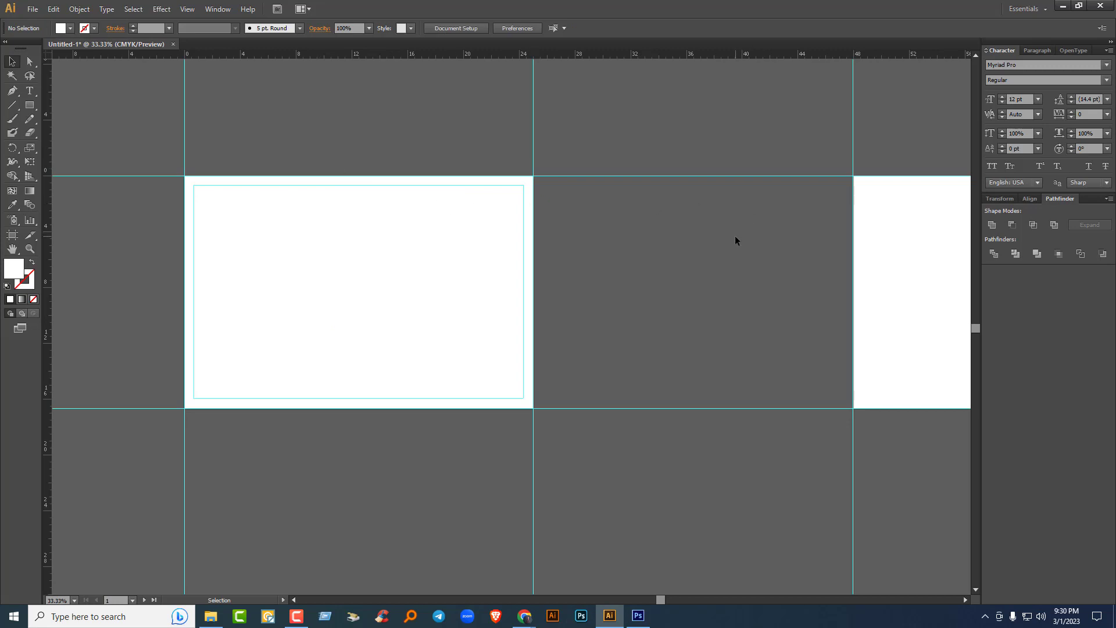
# Step: Fill the rectangle covering the second artboard with white, keeping it in its original position
pyautogui.moveTo(735, 236); pyautogui.dragTo(373, 243)
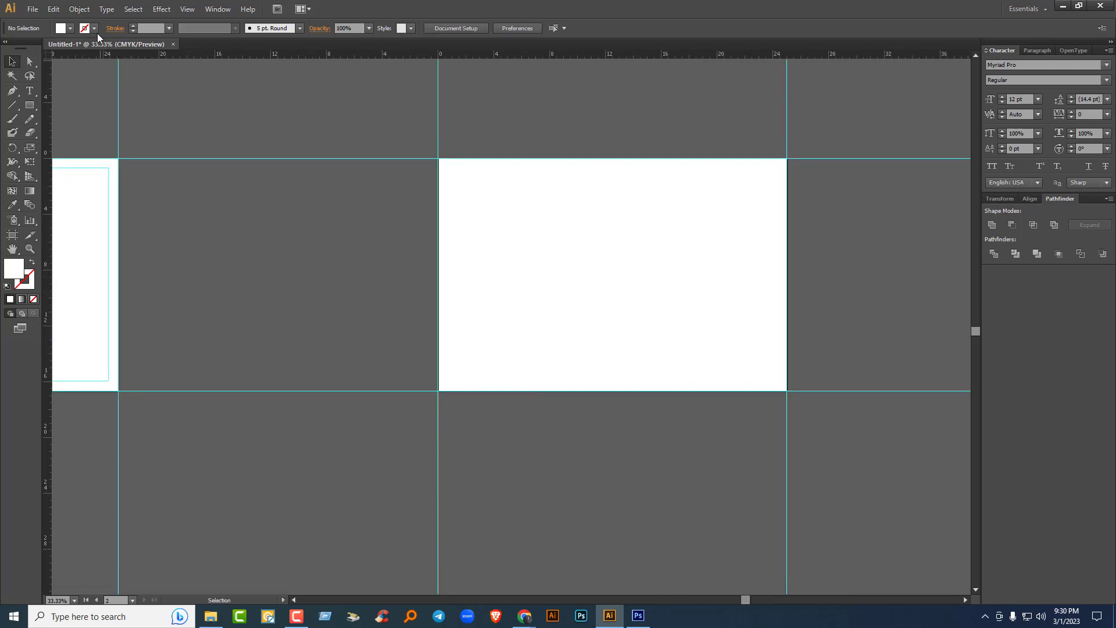
pyautogui.click(79, 8)
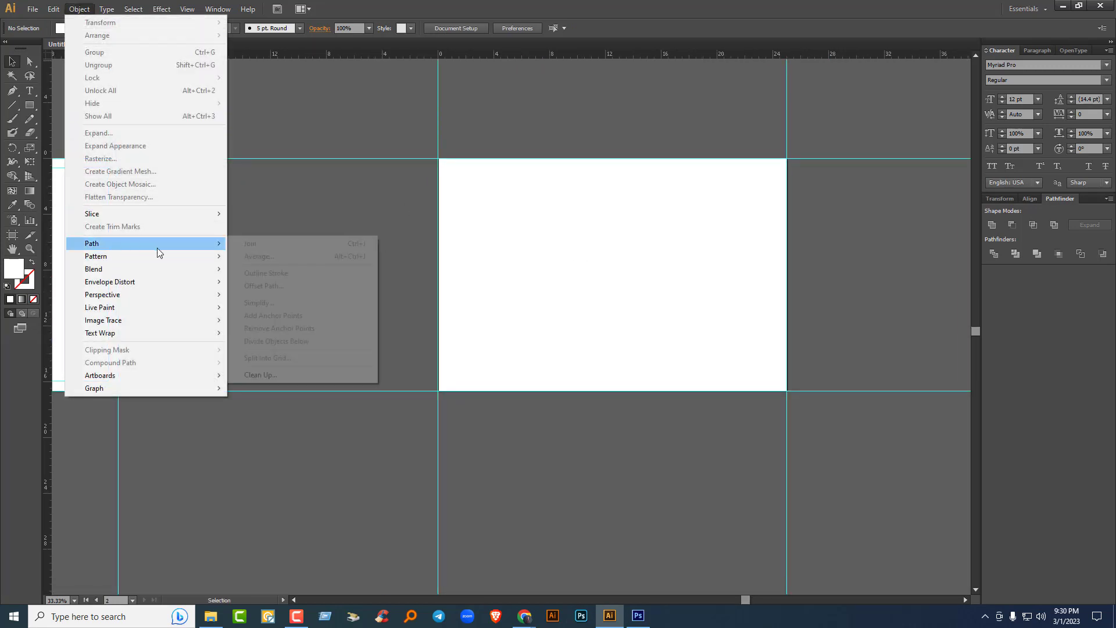
pyautogui.click(437, 179)
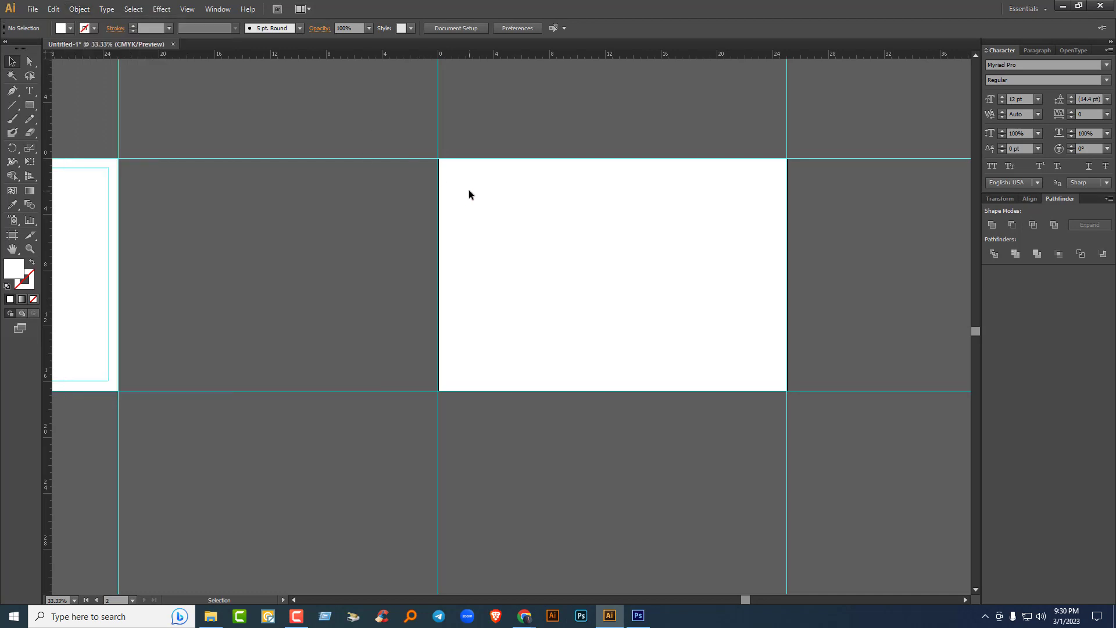
pyautogui.moveTo(481, 169); pyautogui.dragTo(398, 243)
pyautogui.click(518, 172)
pyautogui.moveTo(500, 204); pyautogui.dragTo(498, 208)
pyautogui.hotkey('ctrl', 'z')
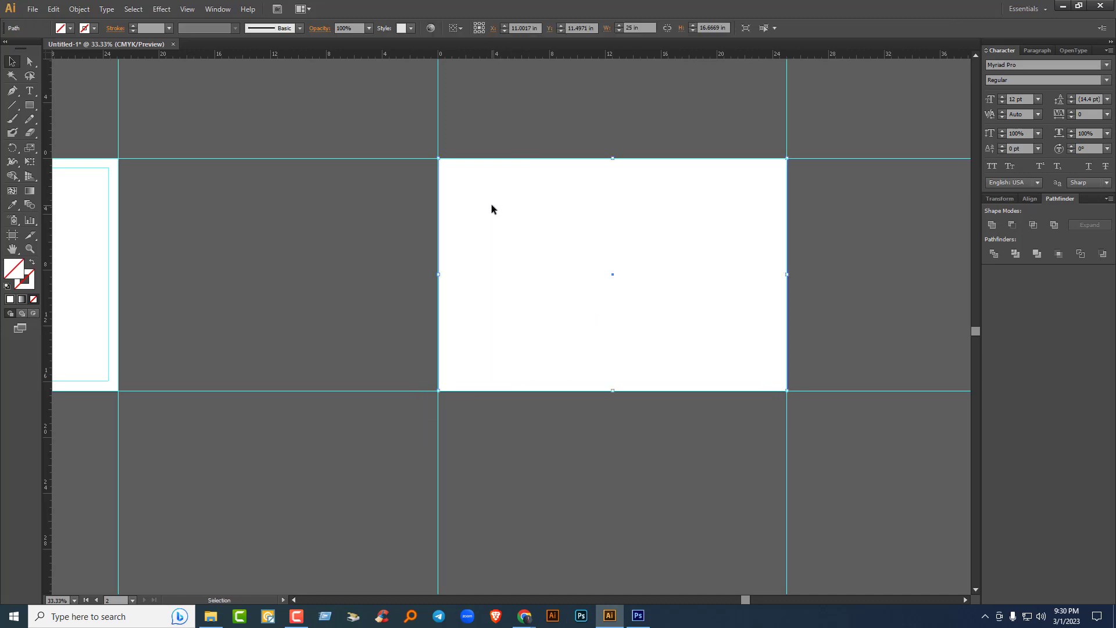
pyautogui.click(70, 28)
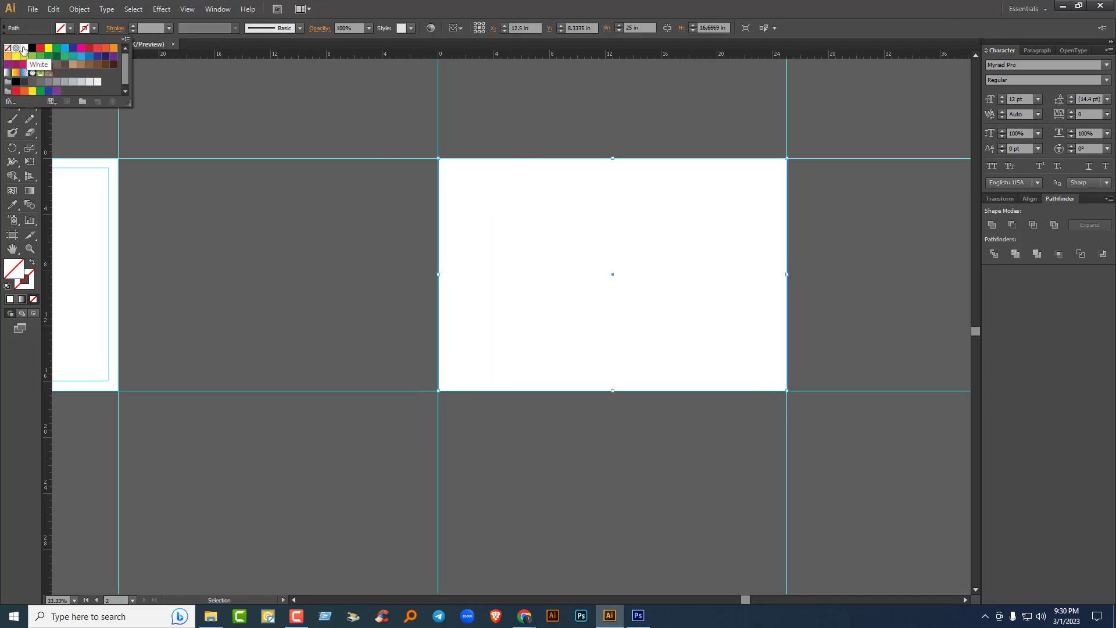
pyautogui.click(23, 48)
# Step: Offset the second artboard's rectangle by -0.7 in and convert the new inner path into guides
pyautogui.click(79, 8)
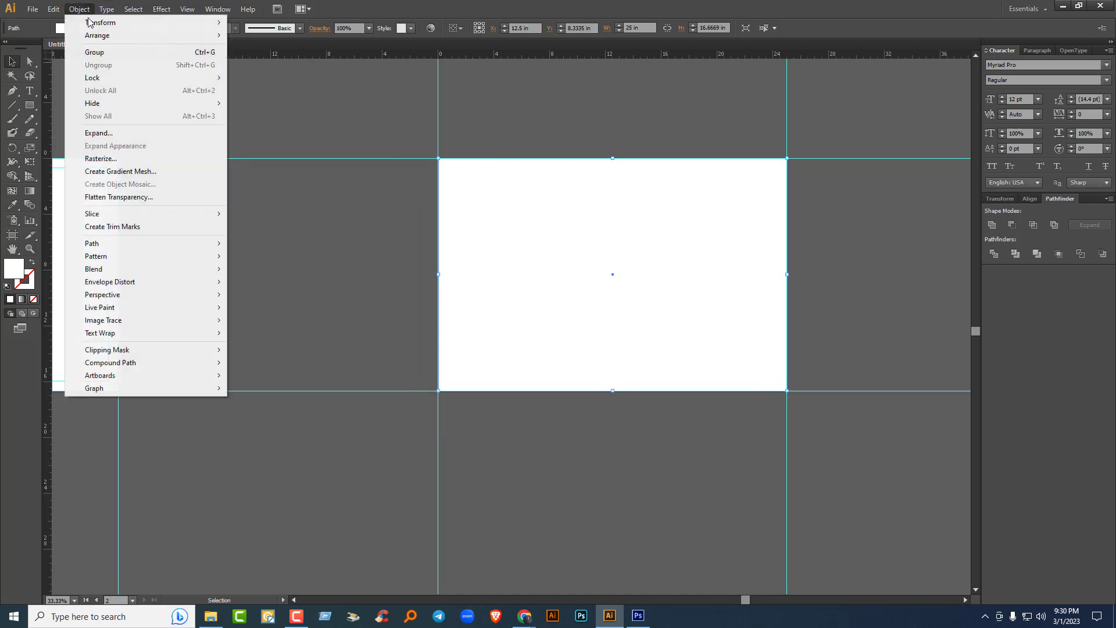
pyautogui.moveTo(120, 249)
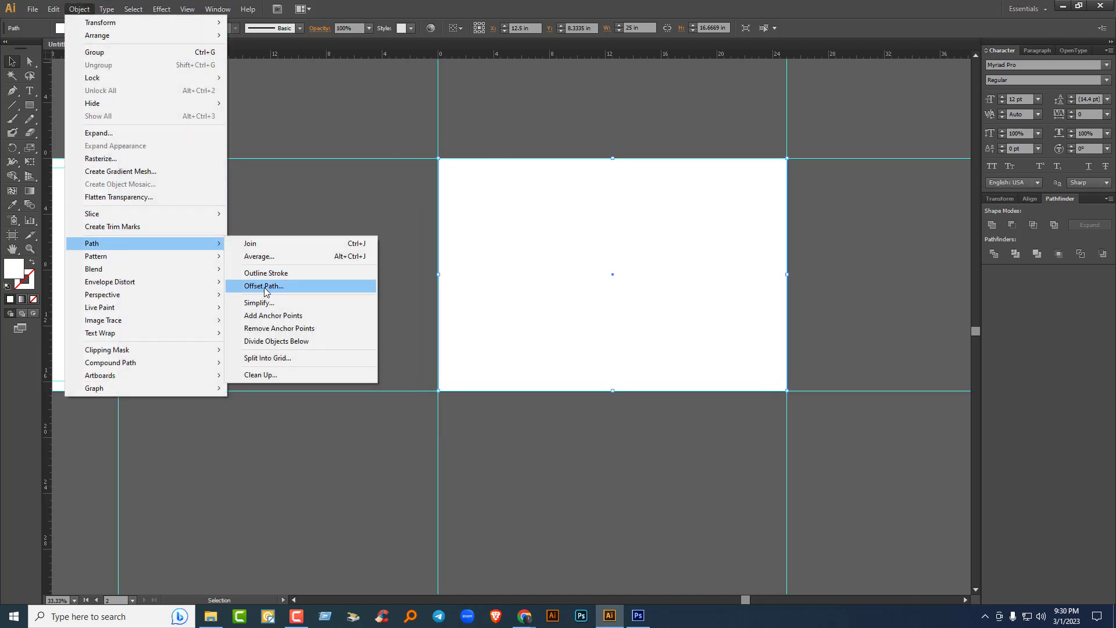
pyautogui.click(260, 286)
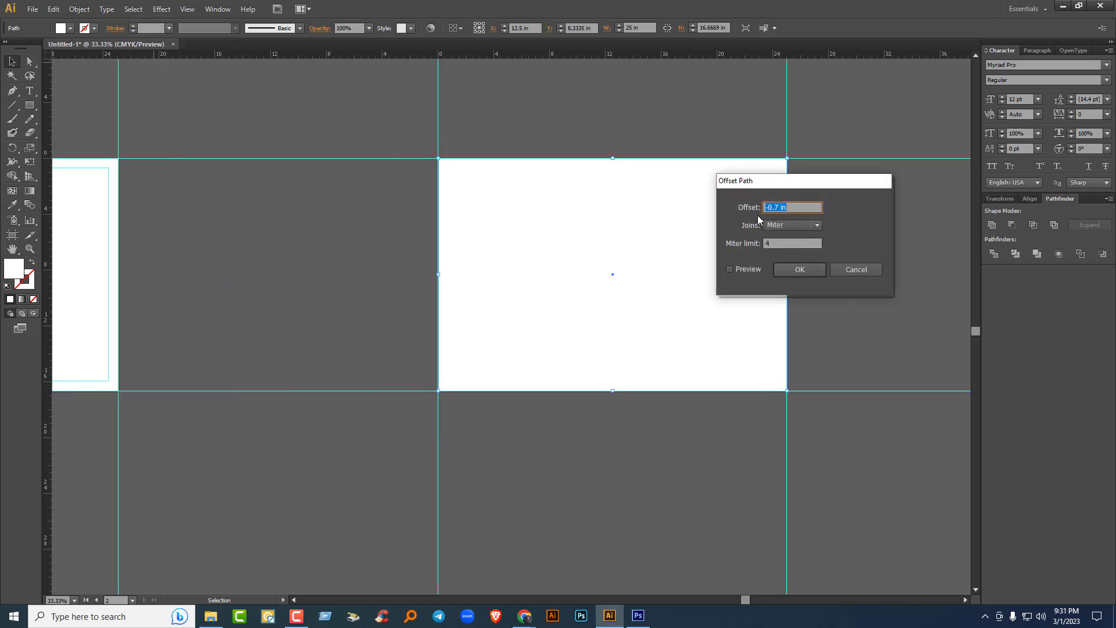
pyautogui.click(799, 269)
pyautogui.rightClick(587, 176)
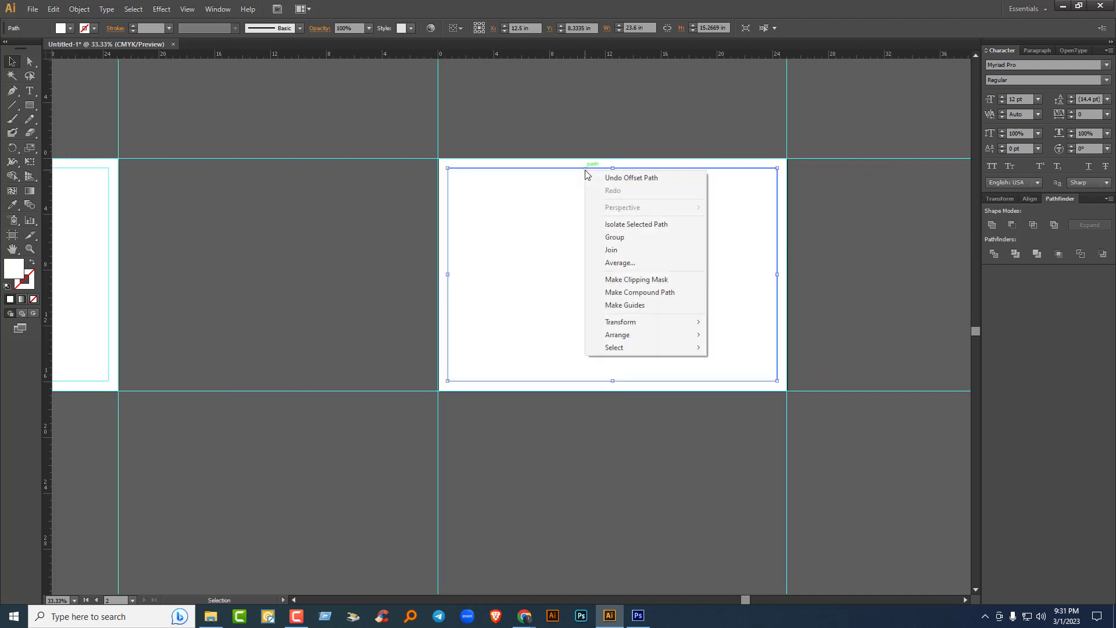
pyautogui.click(625, 304)
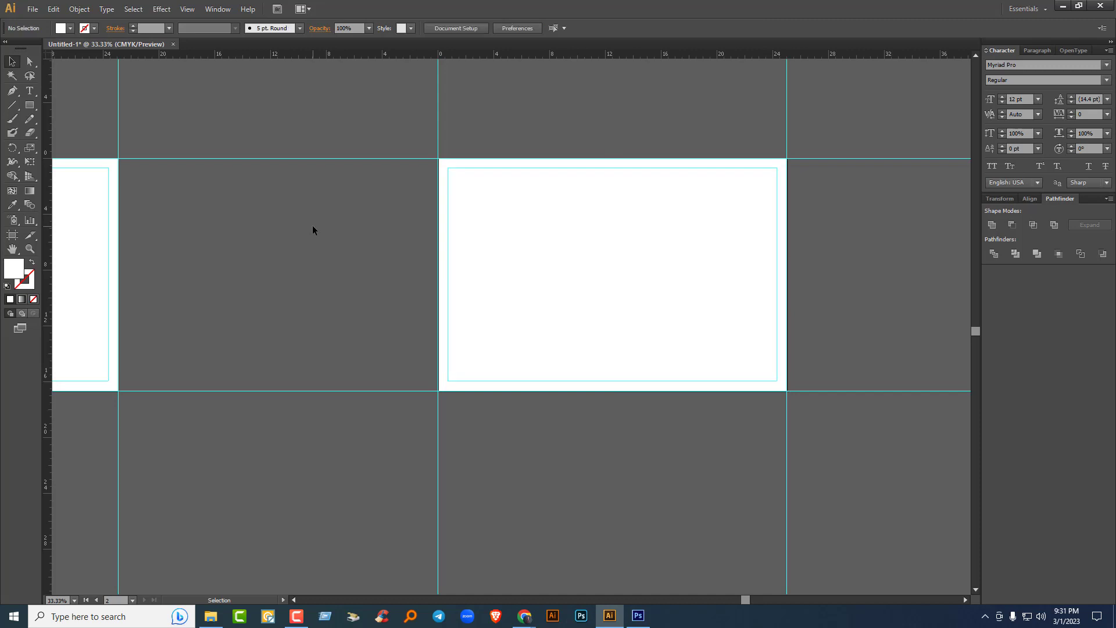
# Step: Select everything to check the margin guides on both artboards, clear the selection, and examine the first artboard up close
pyautogui.scroll(-1, 313, 229)
pyautogui.moveTo(313, 230); pyautogui.dragTo(486, 256)
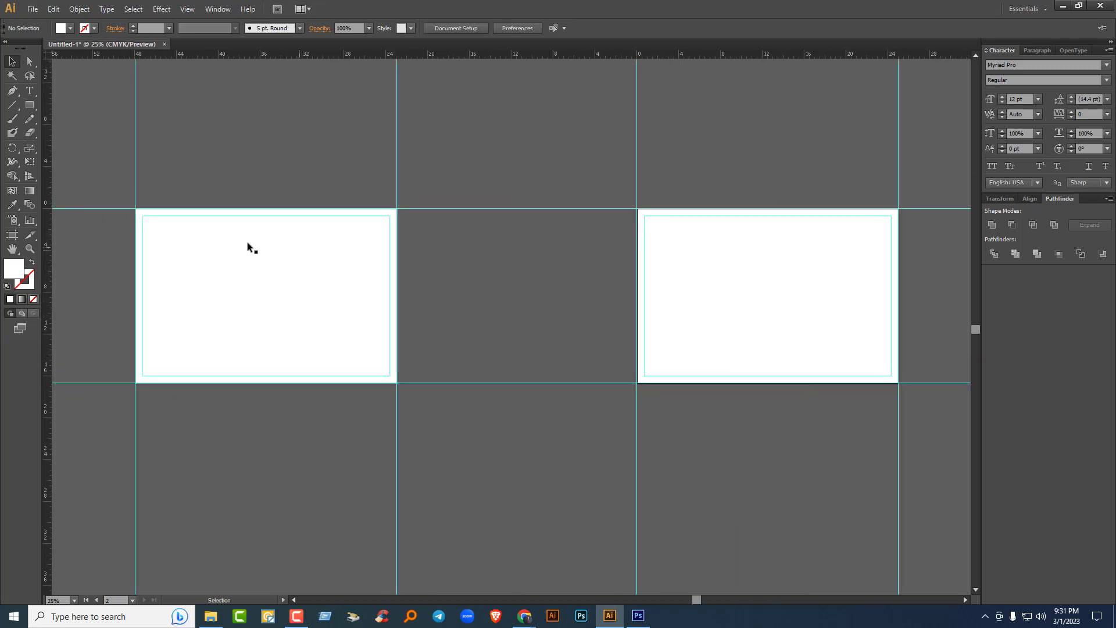
pyautogui.hotkey('ctrl', 'a')
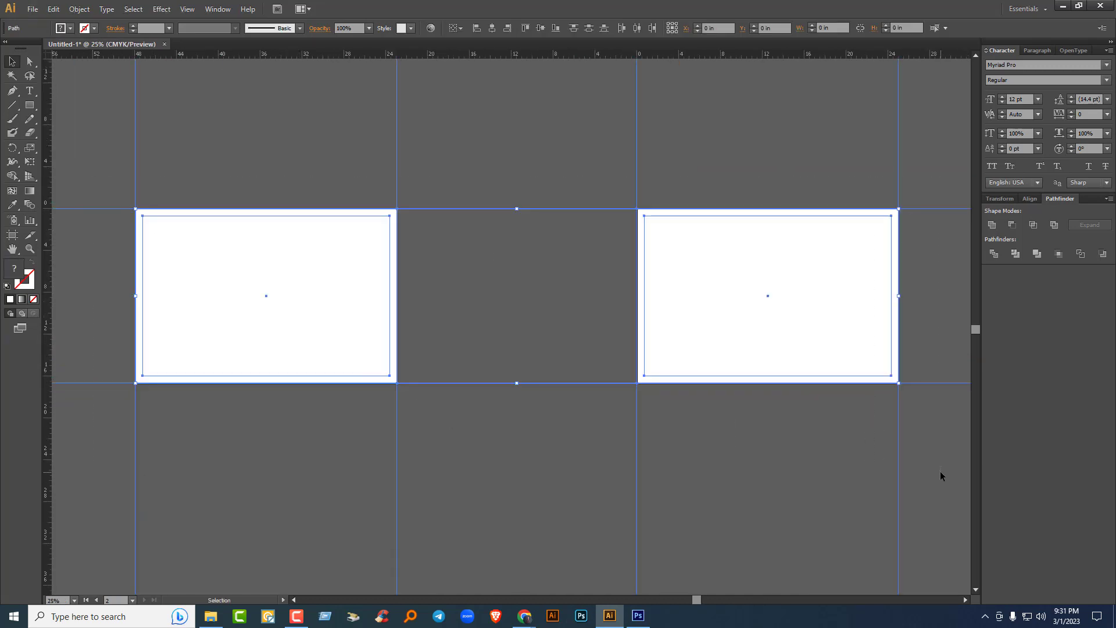
pyautogui.click(780, 477)
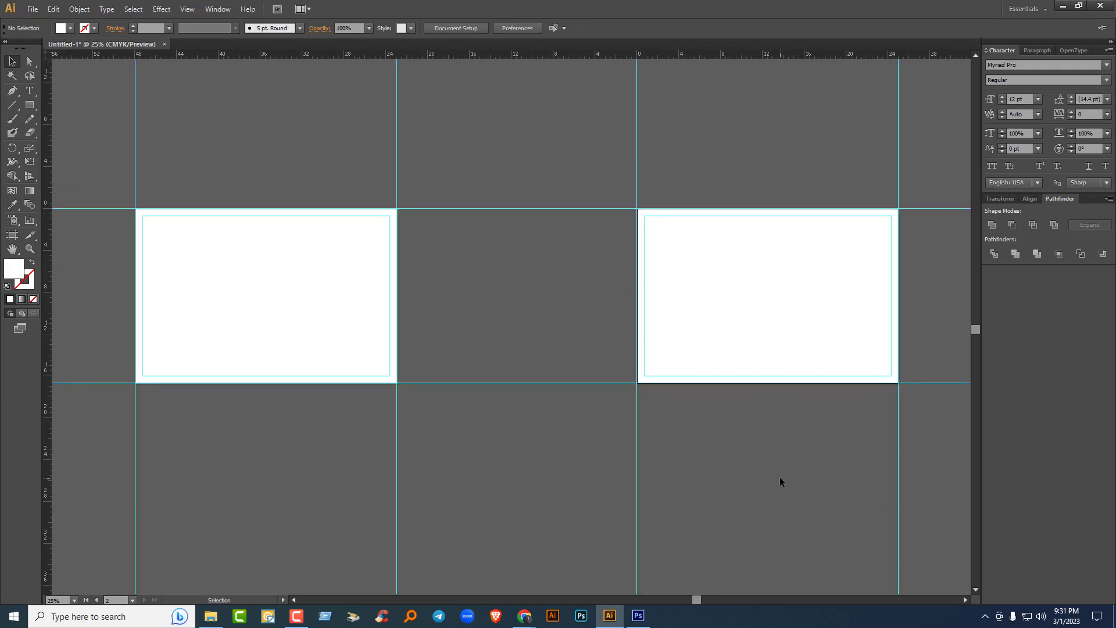
pyautogui.scroll(2, 297, 296)
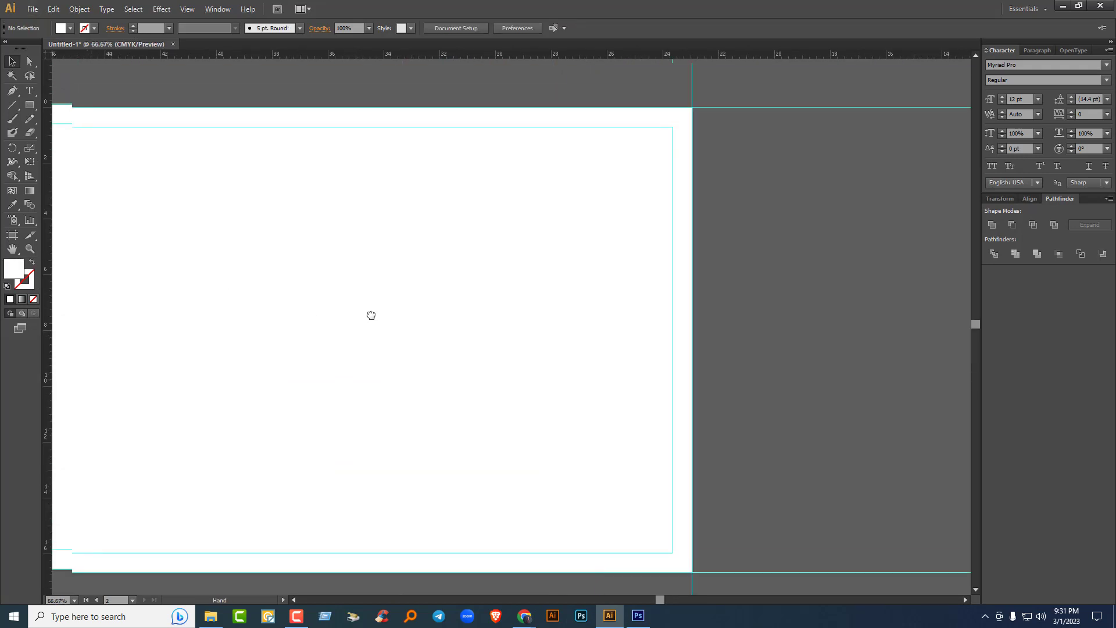
pyautogui.moveTo(278, 329); pyautogui.dragTo(364, 302)
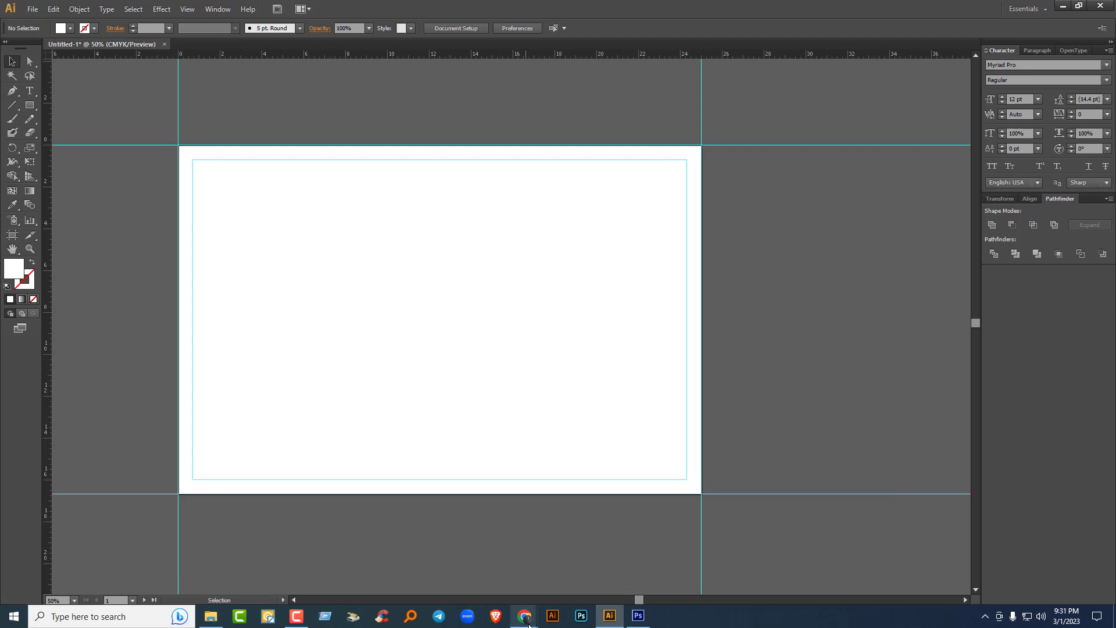
# Step: Switch to the Chrome browser and open freepik.com in place of the postcard size image results
pyautogui.moveTo(524, 615)
pyautogui.click(483, 572)
pyautogui.scroll(6, 407, 349)
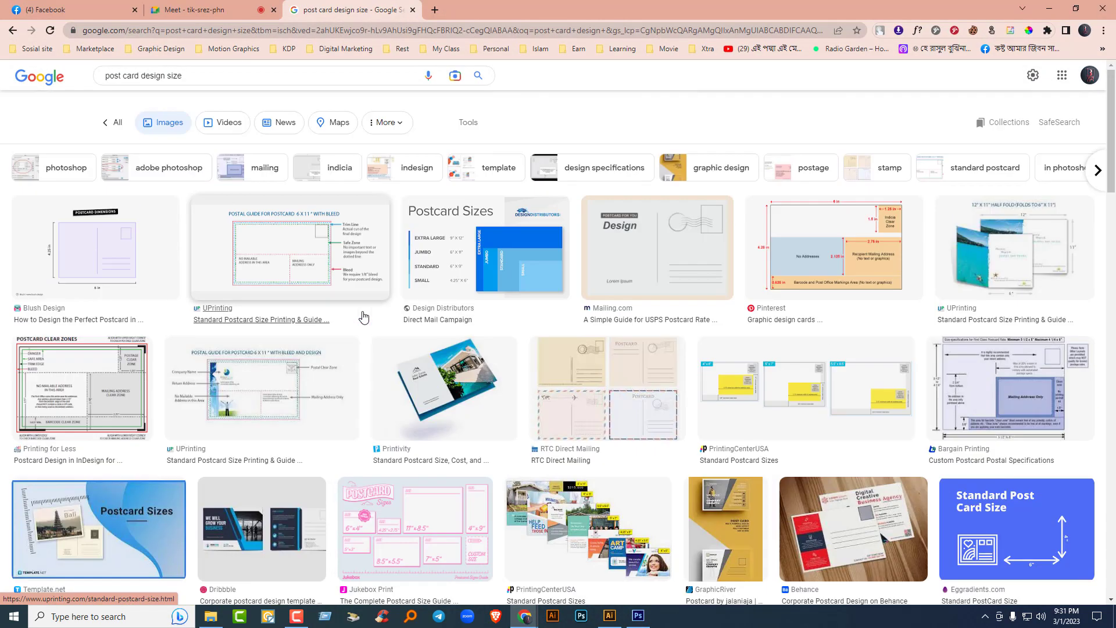
pyautogui.click(368, 29)
pyautogui.write('freepik.com')
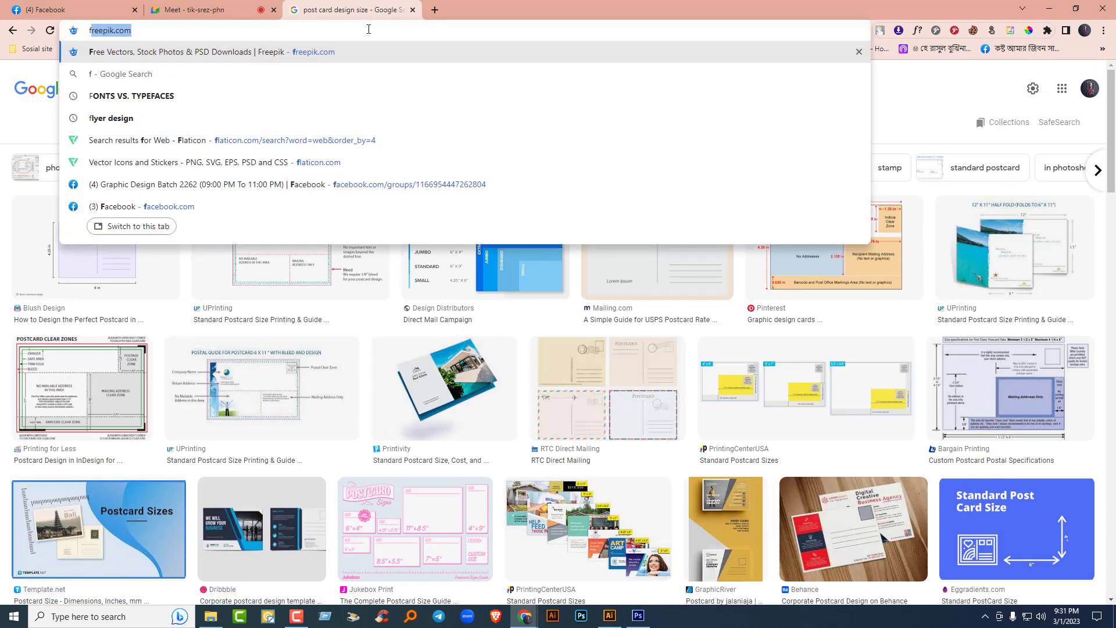
pyautogui.press('Return')
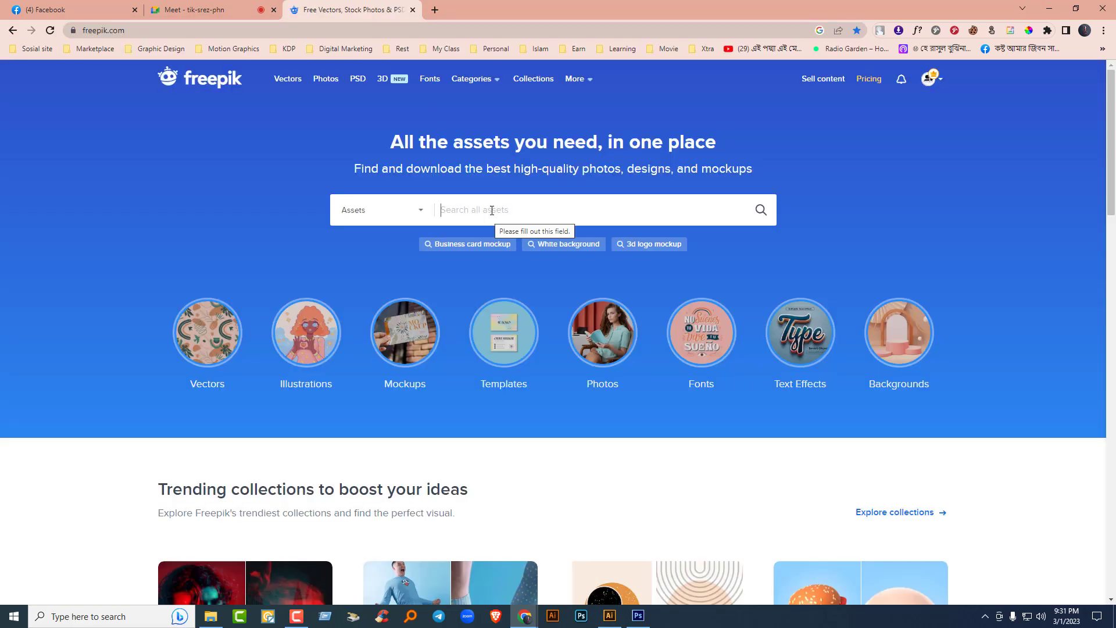
# Step: Search Freepik's assets for "logo" and browse the results for a suitable design
pyautogui.click(492, 210)
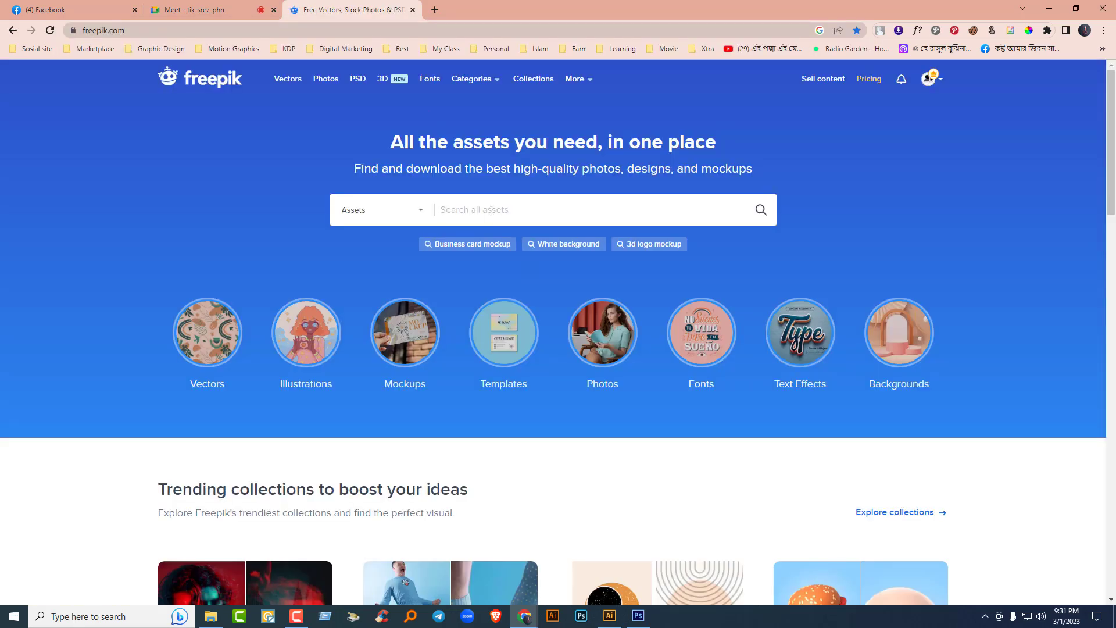
pyautogui.write('logo')
pyautogui.press('Return')
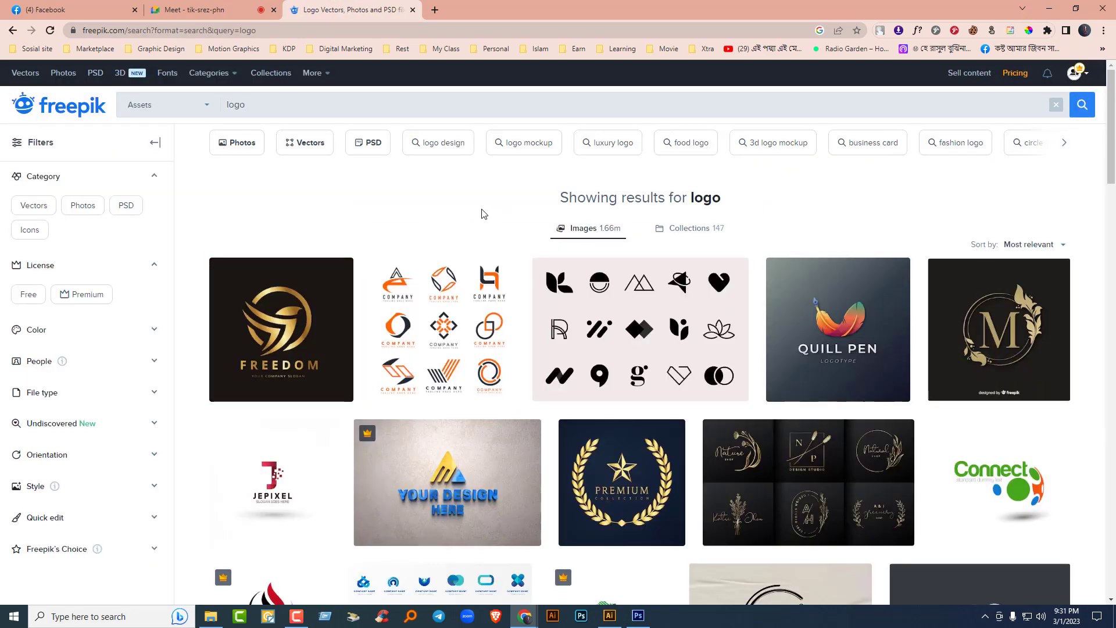
pyautogui.scroll(-4, 452, 271)
pyautogui.scroll(2, 452, 271)
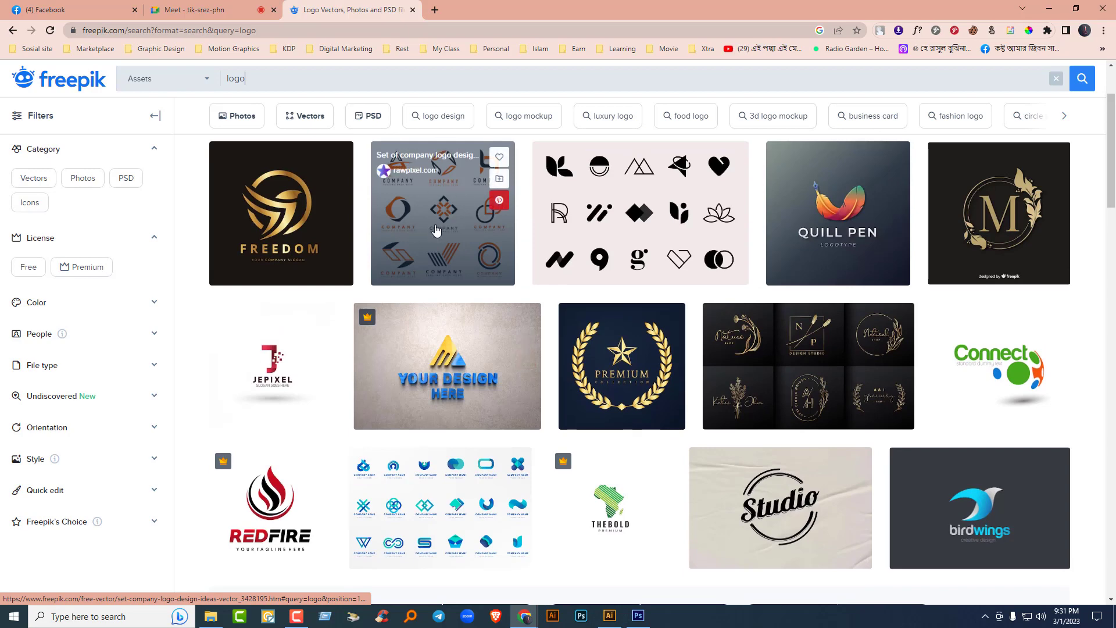
pyautogui.scroll(-2, 453, 233)
pyautogui.scroll(-3, 453, 232)
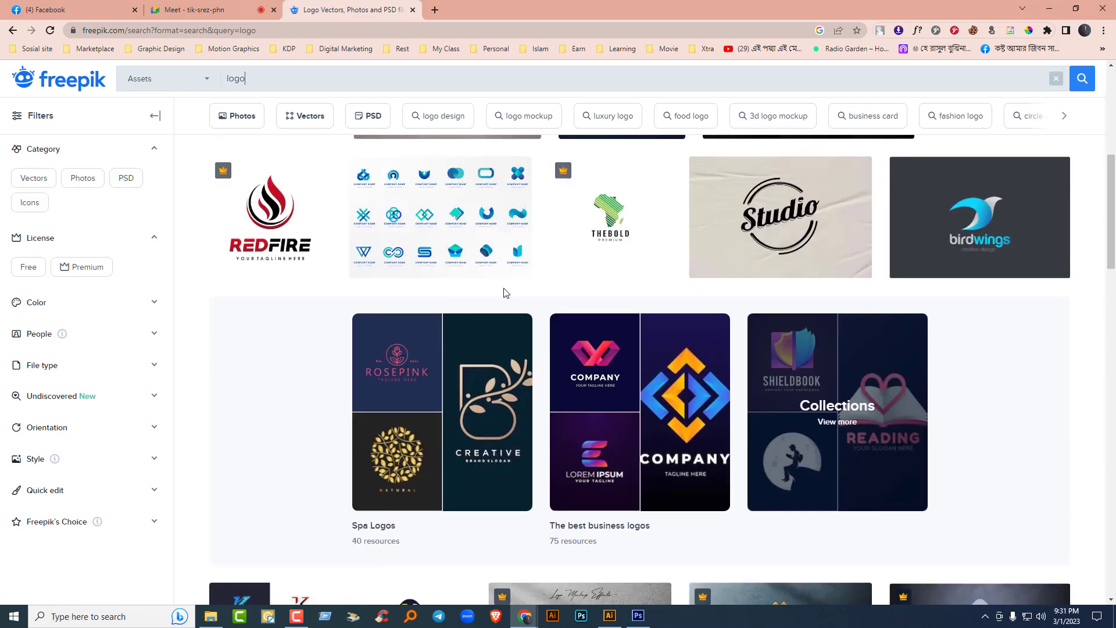
# Step: Open the "Colorful company logo collection" vector among the Freepik results, download its zip archive, and close the Freepik page
pyautogui.scroll(-4, 504, 298)
pyautogui.scroll(-3, 505, 295)
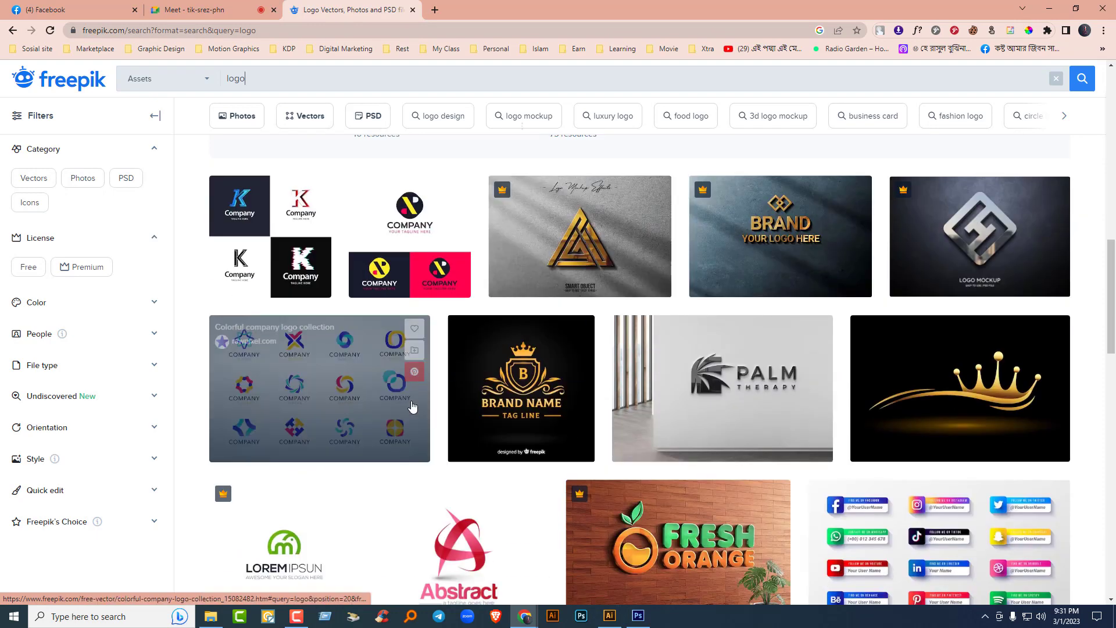
pyautogui.moveTo(402, 400)
pyautogui.click(344, 384)
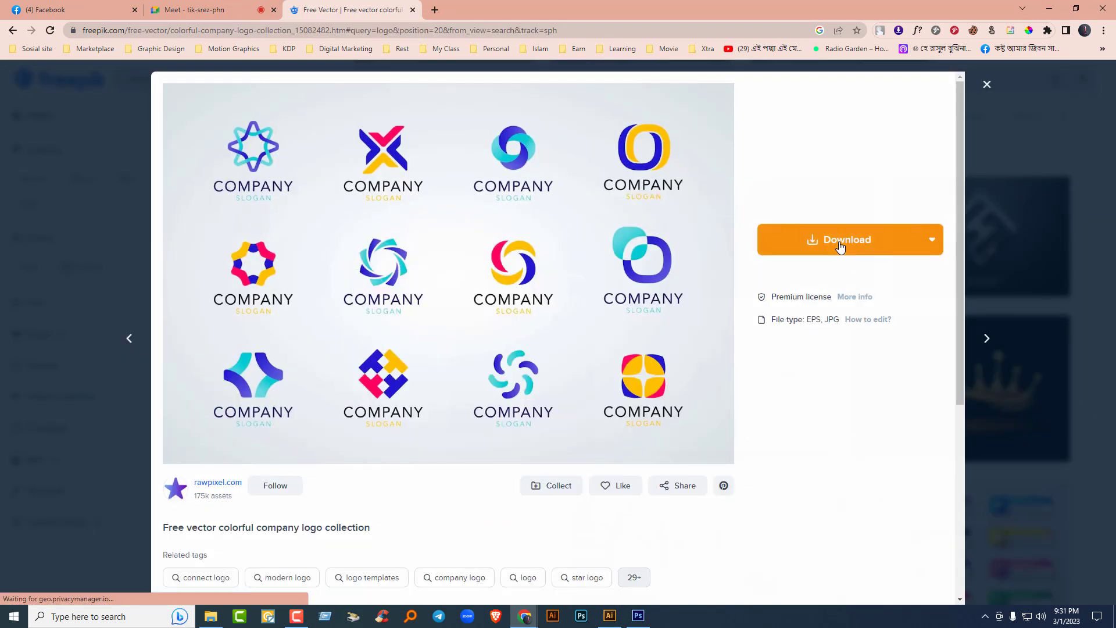
pyautogui.click(840, 247)
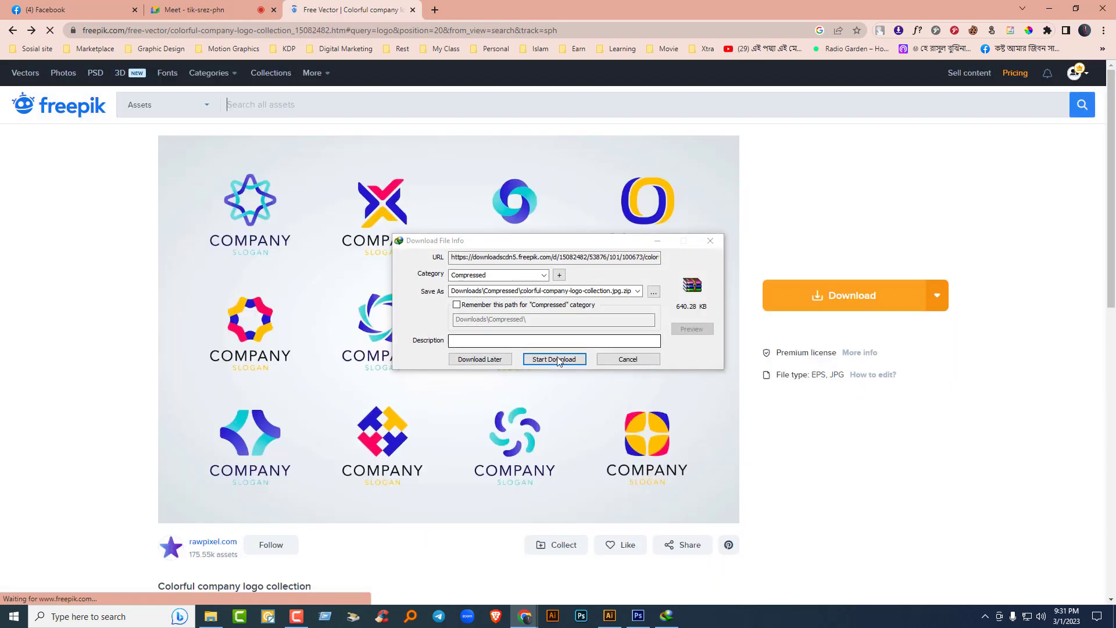
pyautogui.click(560, 358)
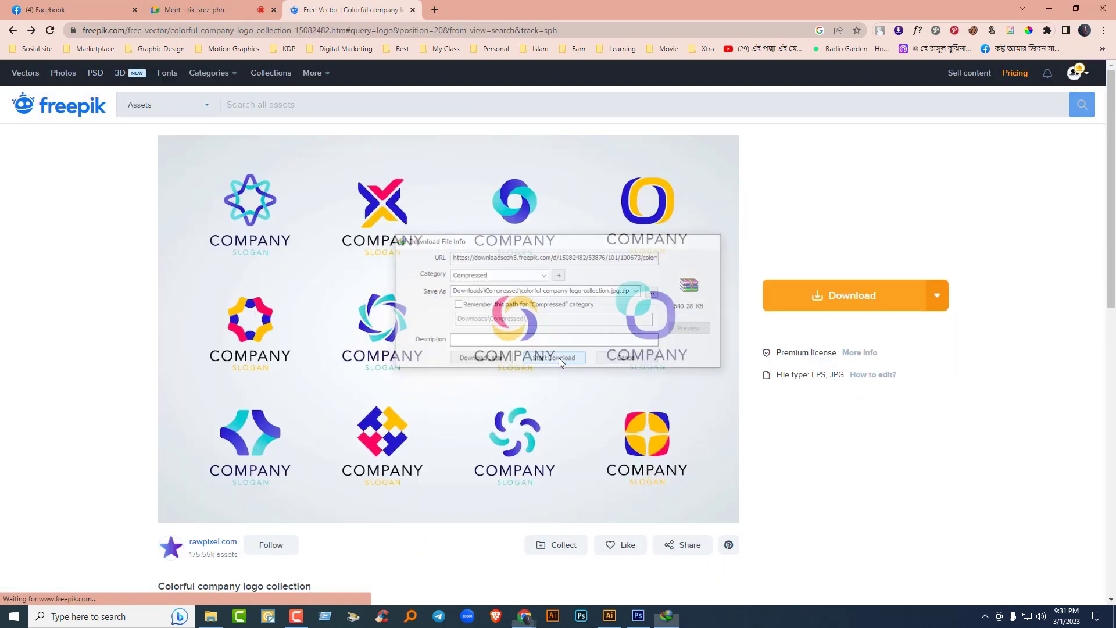
pyautogui.click(413, 10)
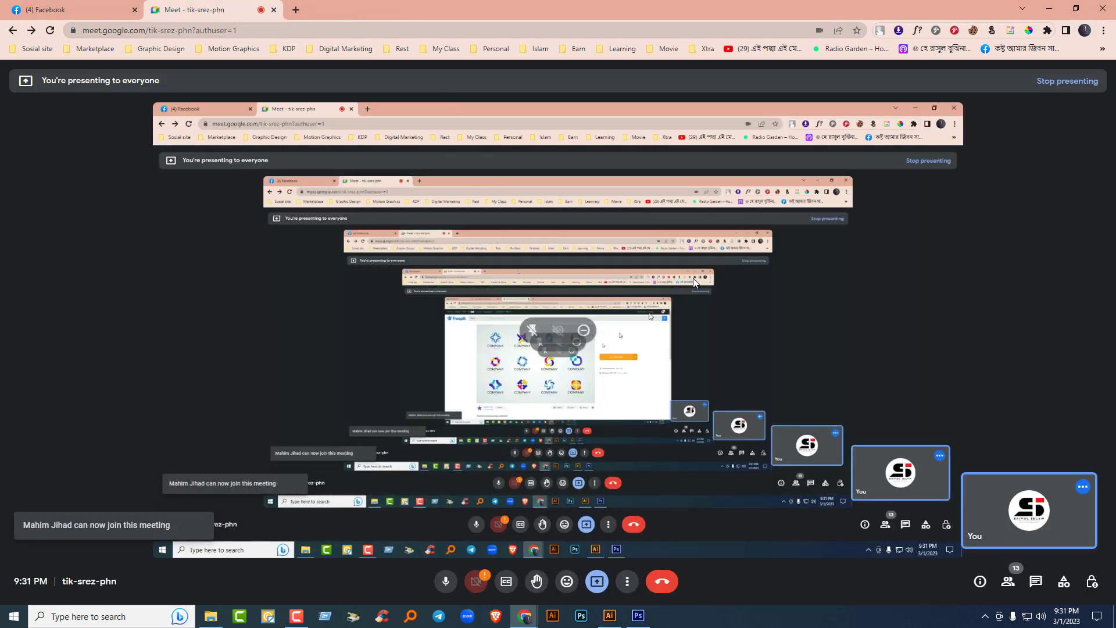
# Step: Minimize the browser and the Mockup folder window, and open the Downloads folder in File Explorer
pyautogui.click(1050, 8)
pyautogui.click(1064, 7)
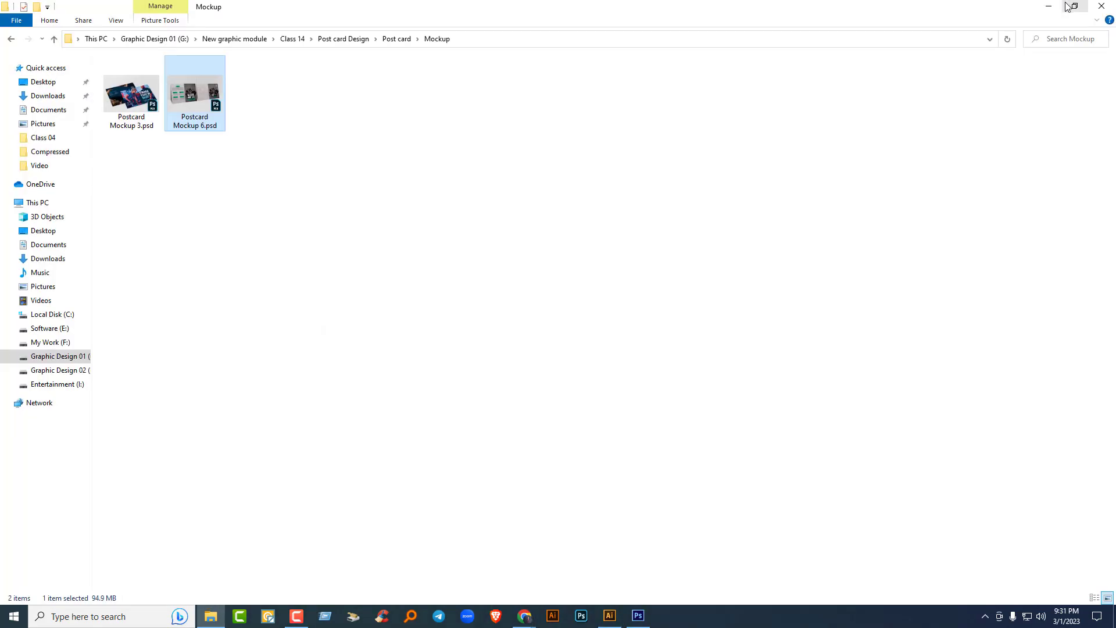
pyautogui.click(1051, 5)
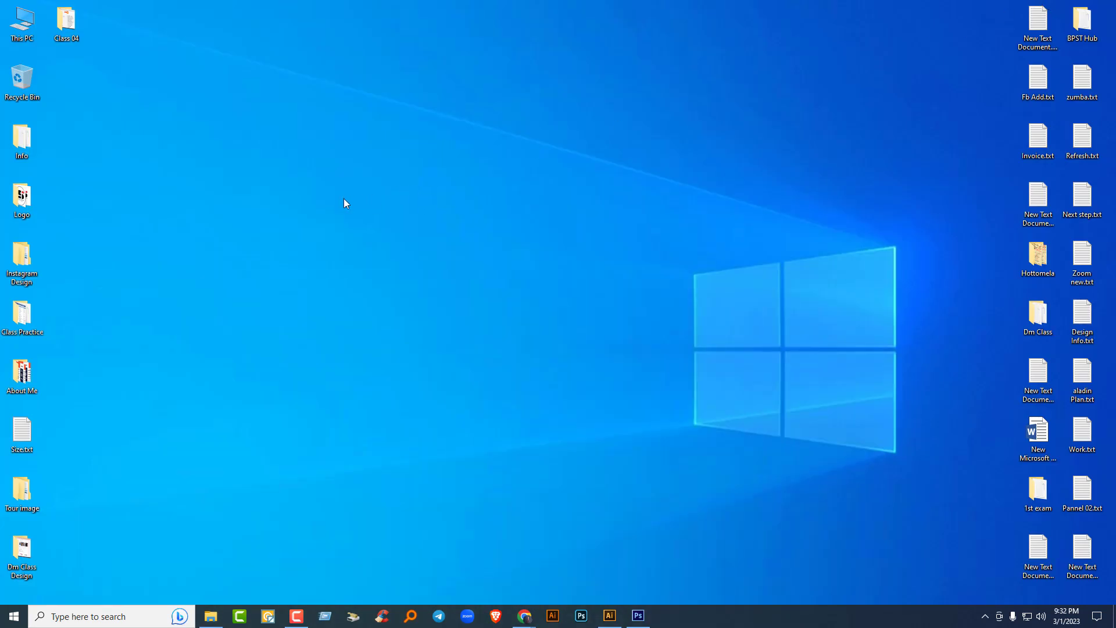
pyautogui.doubleClick(22, 24)
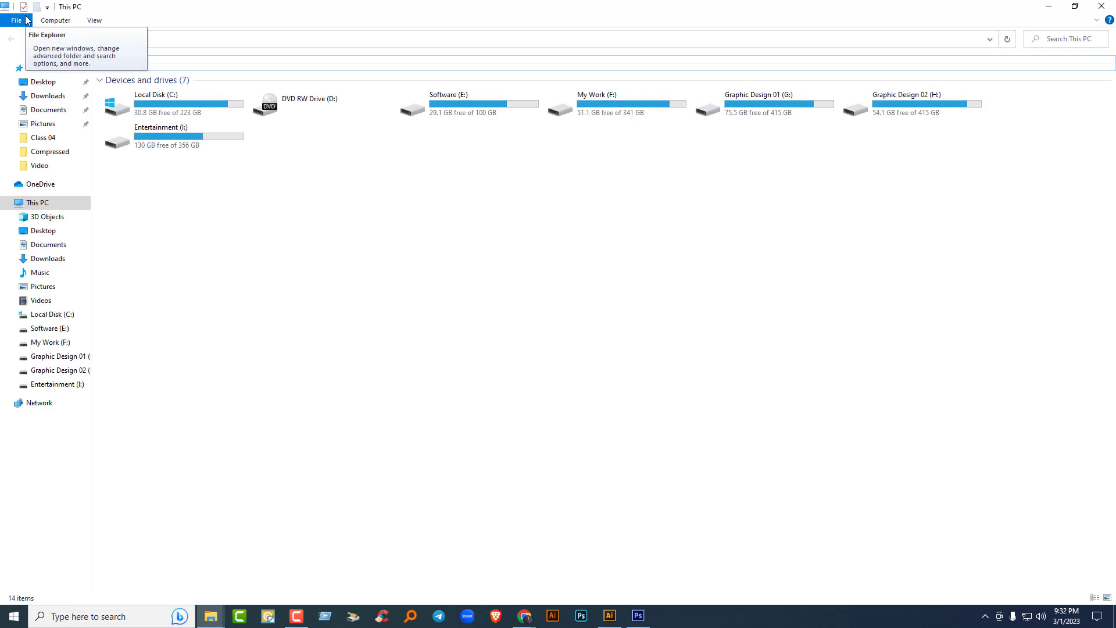
pyautogui.click(37, 97)
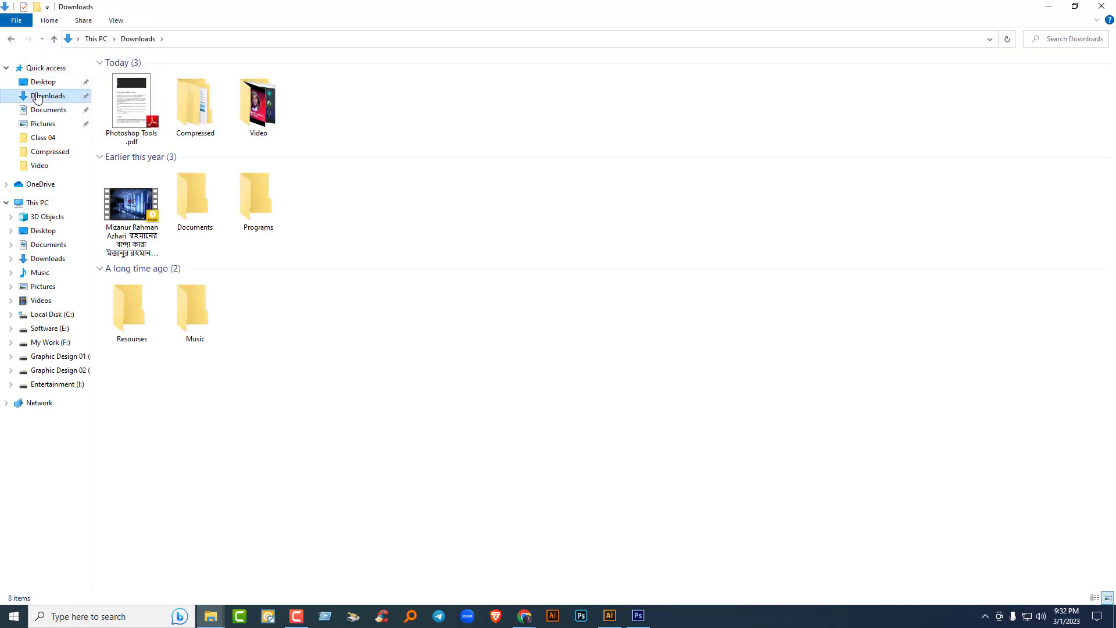
# Step: Delete the Photoshop Tools PDF from Downloads and the WhimsicalArtwork_FloralGradientsVol1 folder from the Compressed subfolder
pyautogui.click(128, 123)
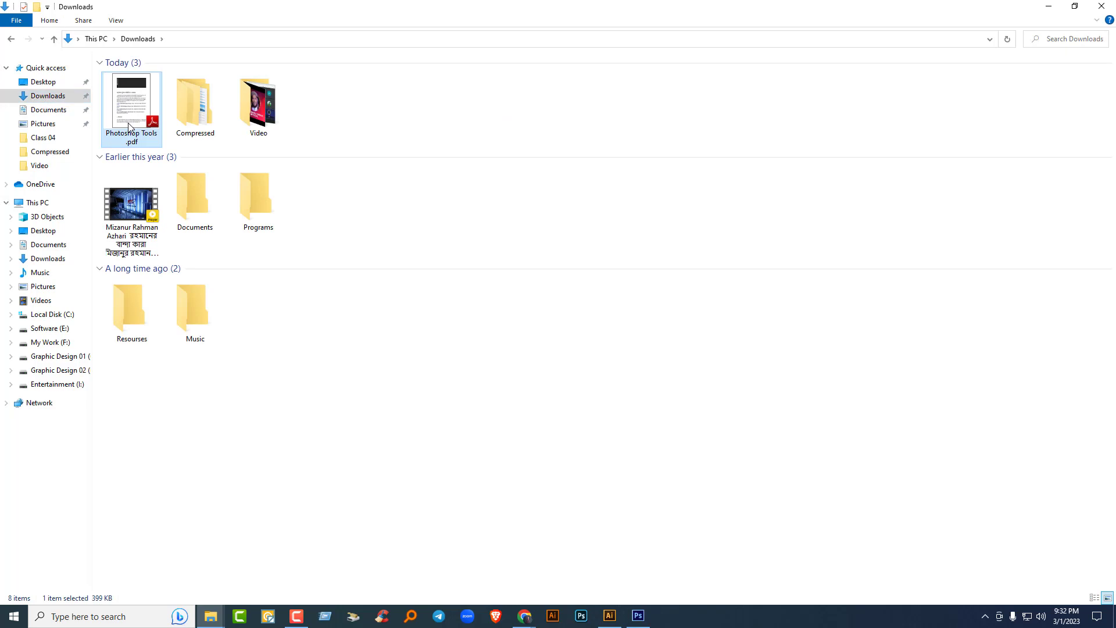
pyautogui.press('Delete')
pyautogui.doubleClick(129, 116)
pyautogui.click(150, 119)
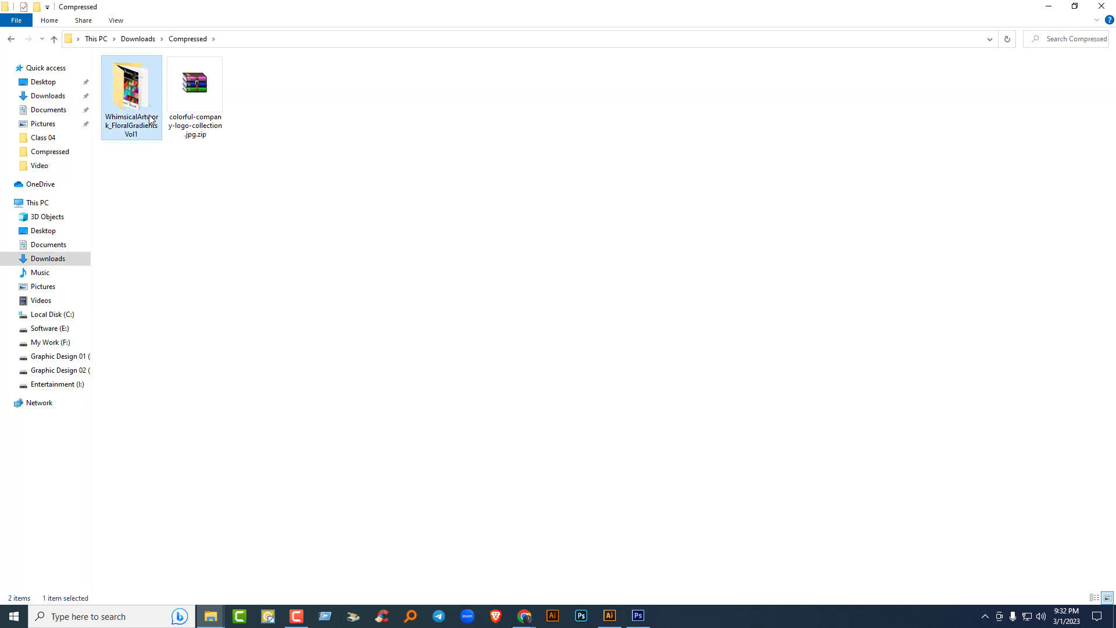
pyautogui.press('Delete')
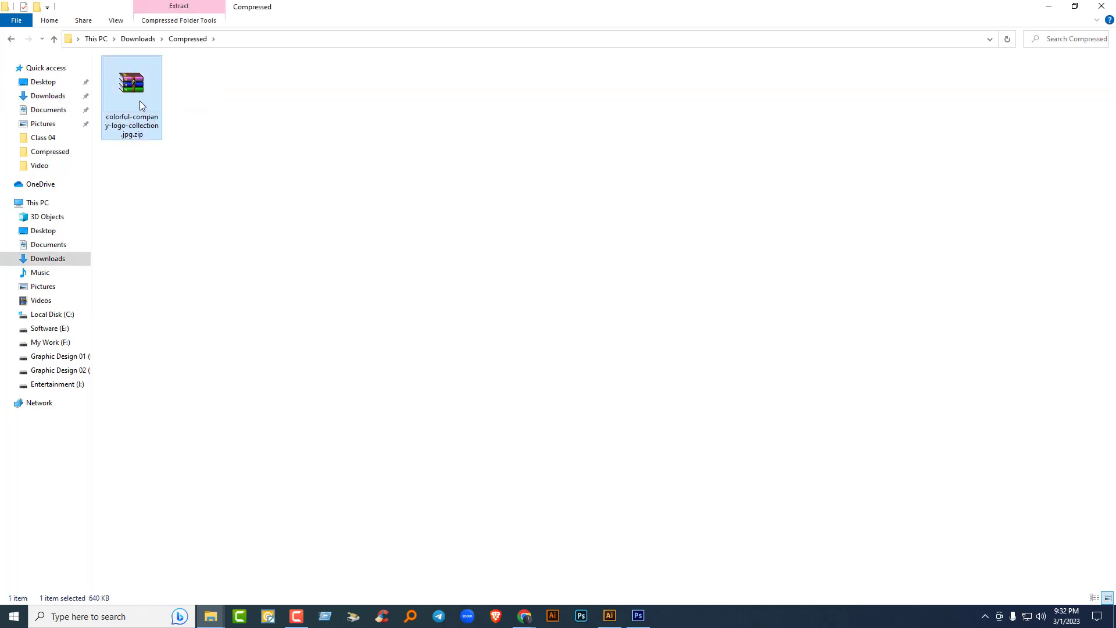
# Step: Extract the colorful-company-logo-collection.jpg.zip archive into its own folder and delete the archive
pyautogui.rightClick(140, 100)
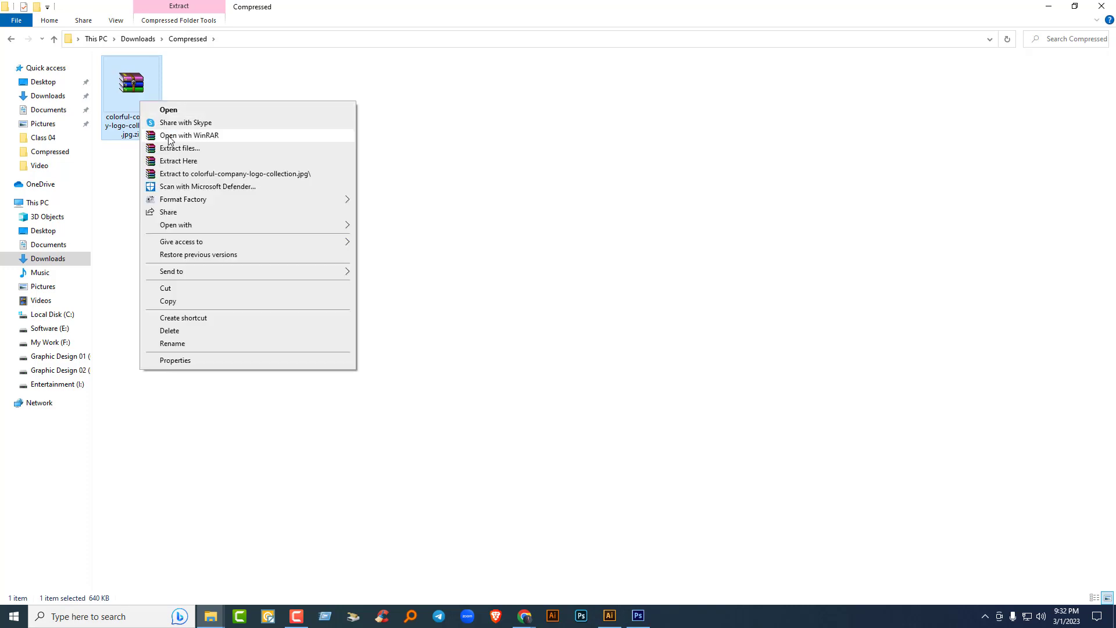
pyautogui.click(189, 148)
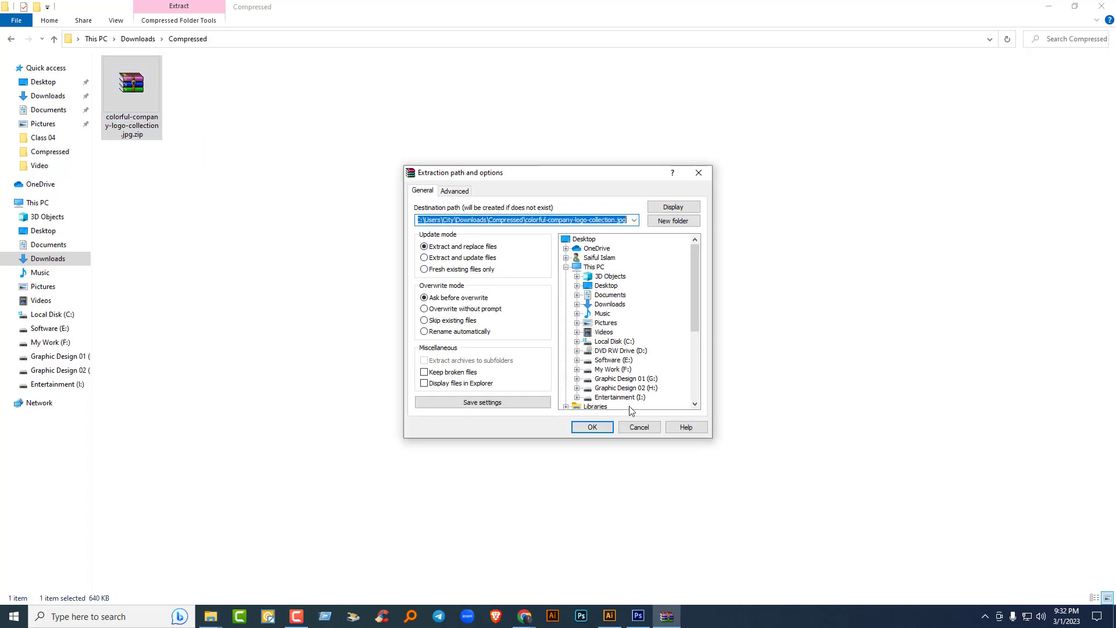
pyautogui.click(599, 429)
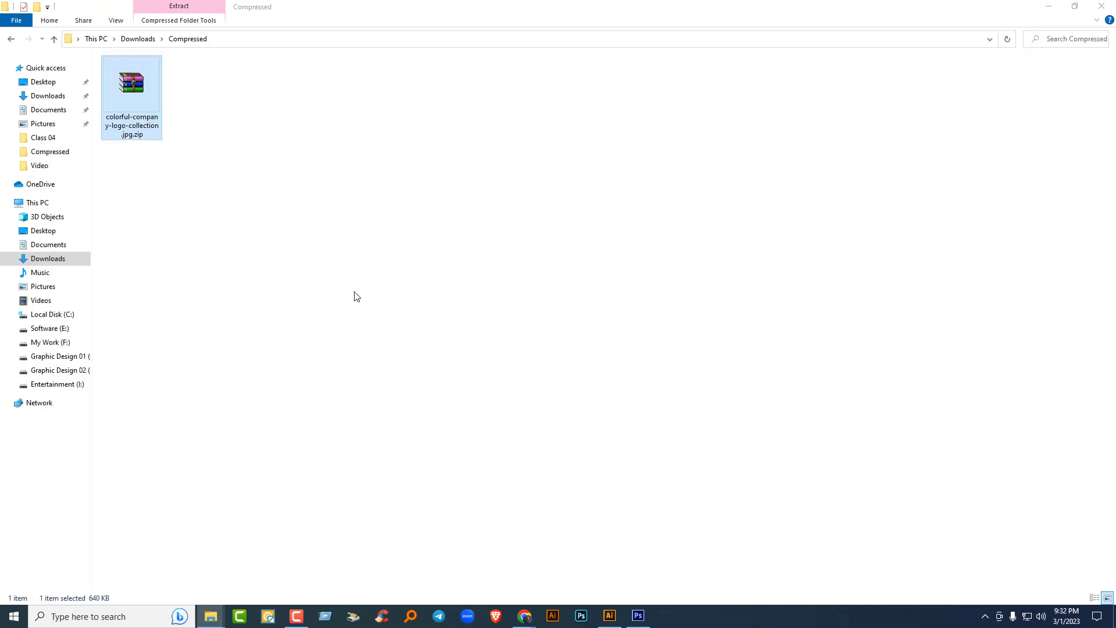
pyautogui.press('Delete')
# Step: Open the extracted folder's v612-mon-45-logocorporate EPS file in Illustrator and bring the whole logo sheet into view
pyautogui.click(130, 82)
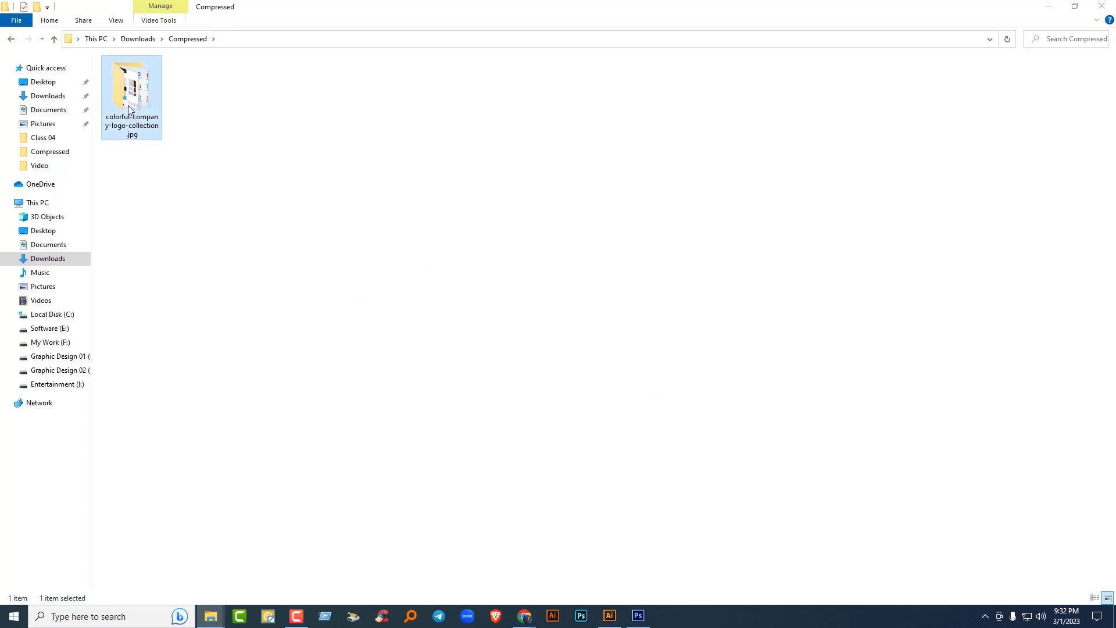
pyautogui.doubleClick(158, 105)
pyautogui.moveTo(113, 93); pyautogui.dragTo(662, 15)
pyautogui.scroll(-5, 606, 270)
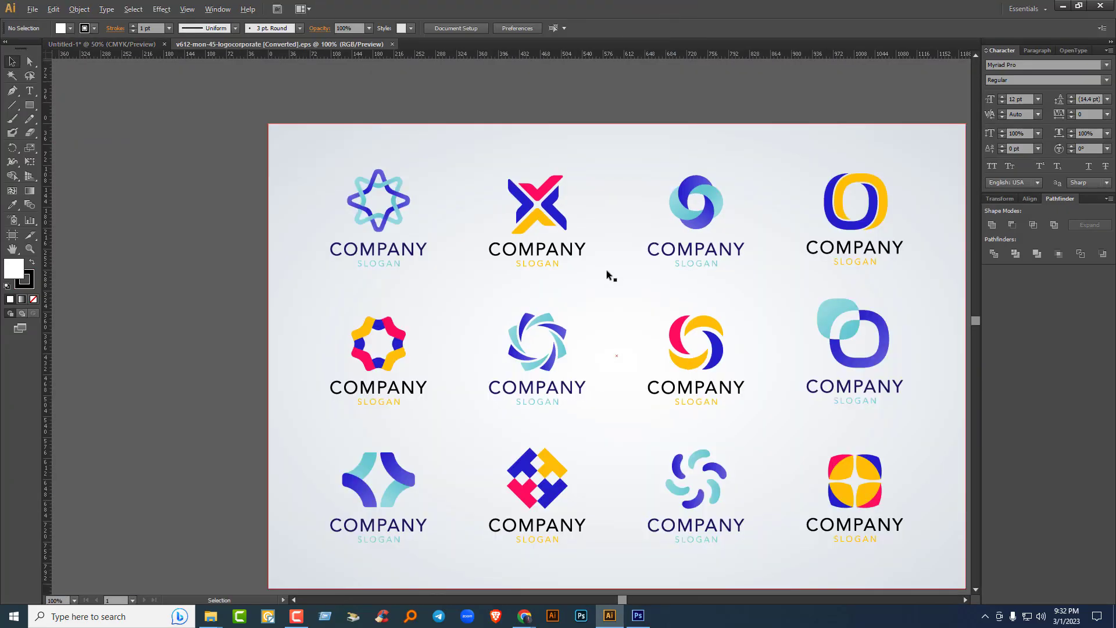
pyautogui.hscroll(3, 636, 279)
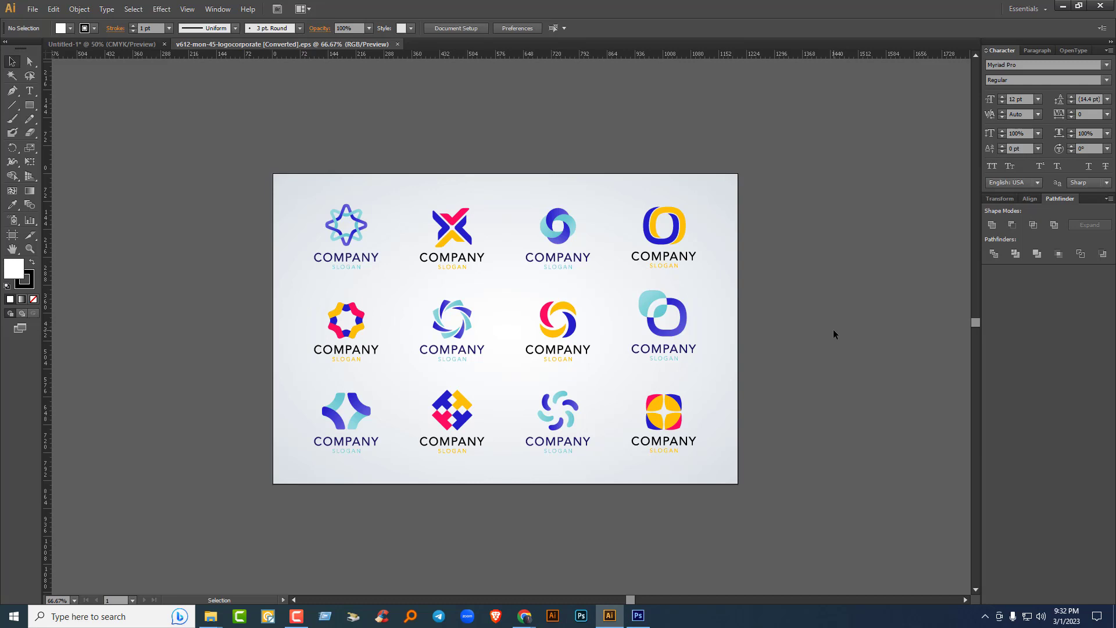
# Step: Copy the third logo of the sheet's first row into the Untitled-1 postcard document and close the EPS file
pyautogui.click(569, 223)
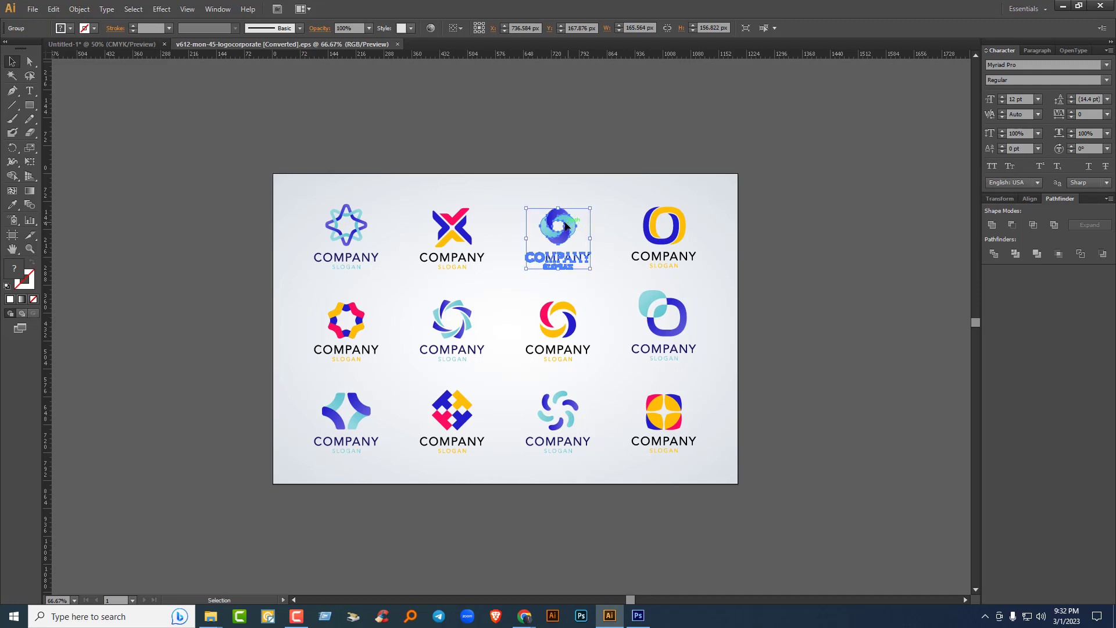
pyautogui.click(126, 44)
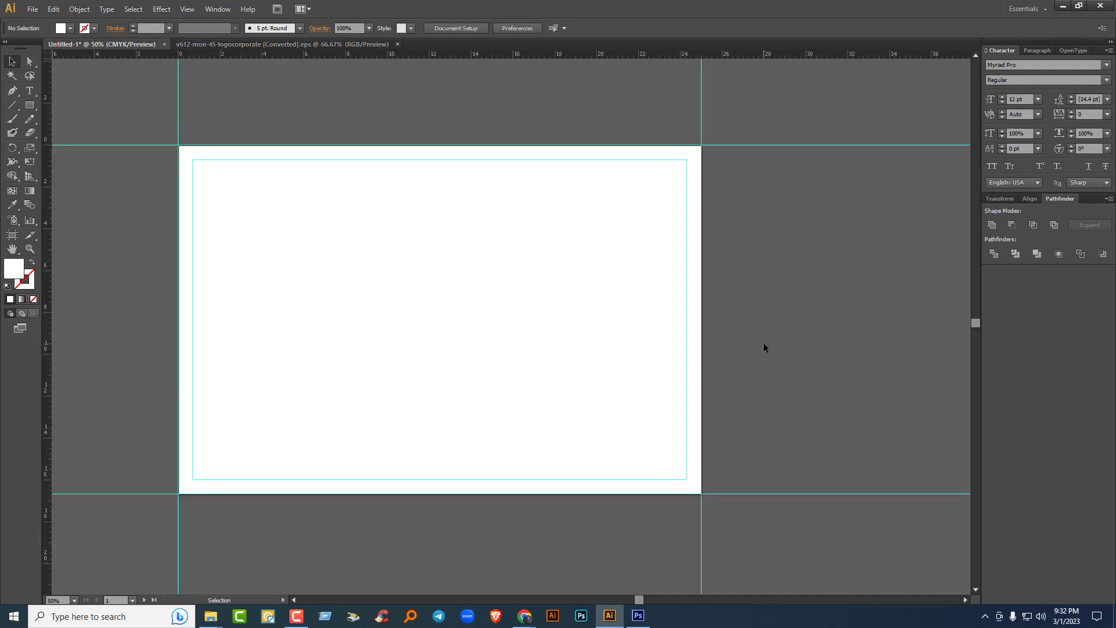
pyautogui.press('a')
pyautogui.hotkey('ctrl', 'v')
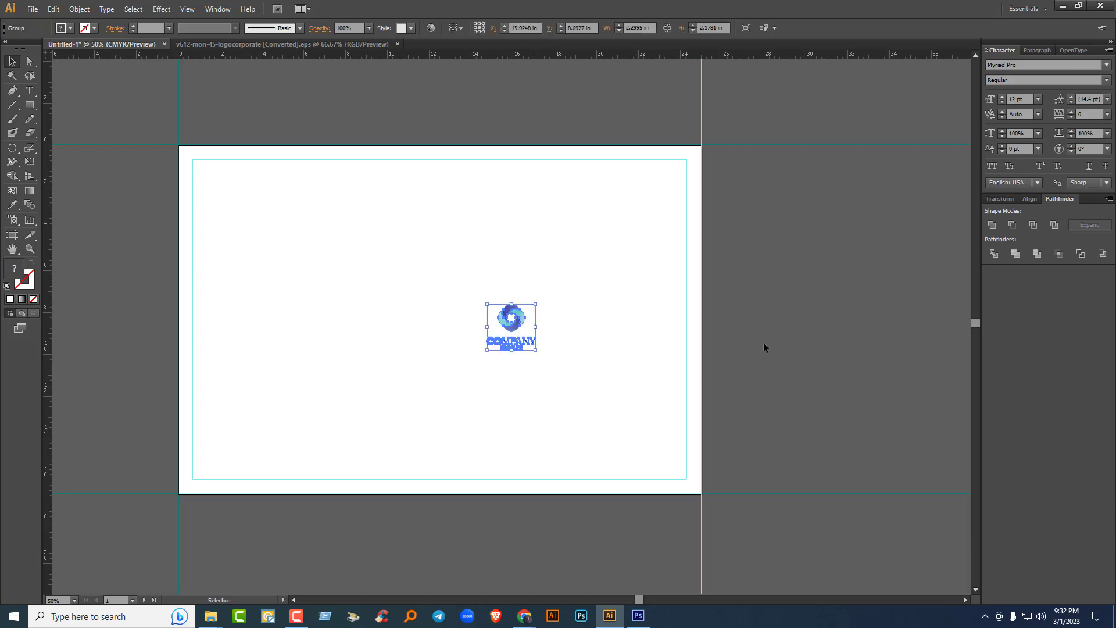
pyautogui.click(399, 45)
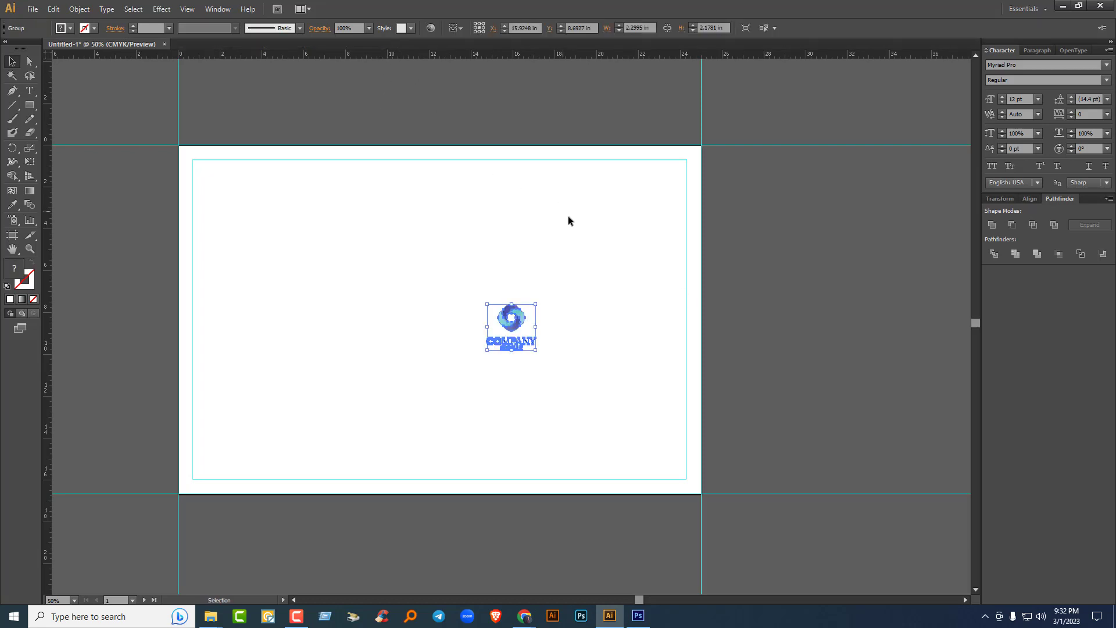
# Step: Move the pasted logo to the left half of the artboard and enlarge it to about 6.29 × 5.96 in
pyautogui.click(528, 313)
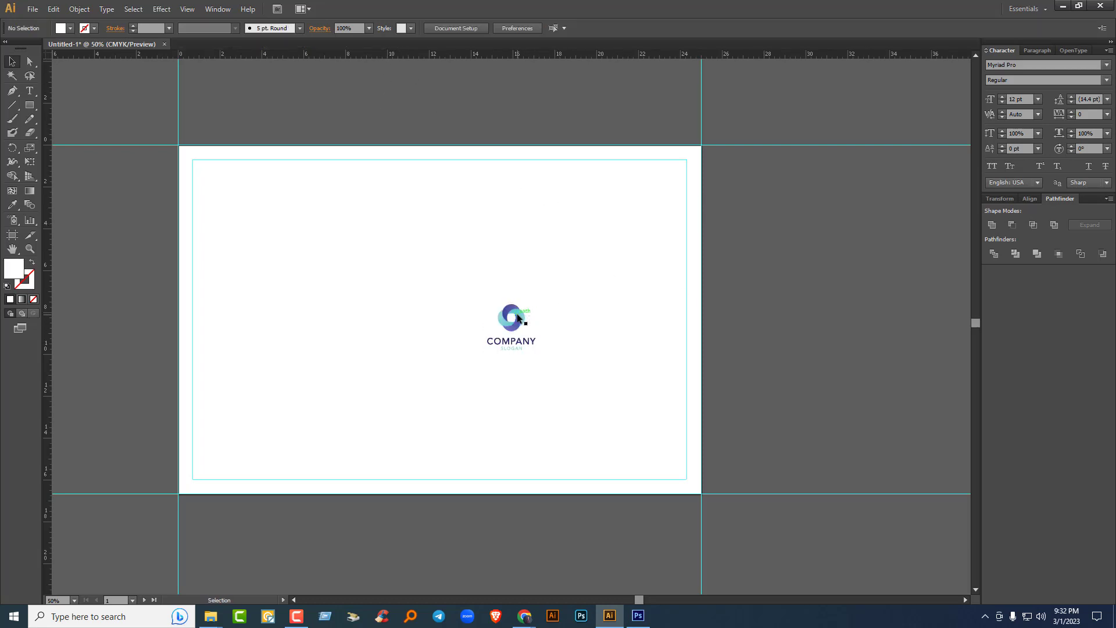
pyautogui.moveTo(518, 317); pyautogui.dragTo(361, 298)
pyautogui.moveTo(315, 199); pyautogui.dragTo(373, 246)
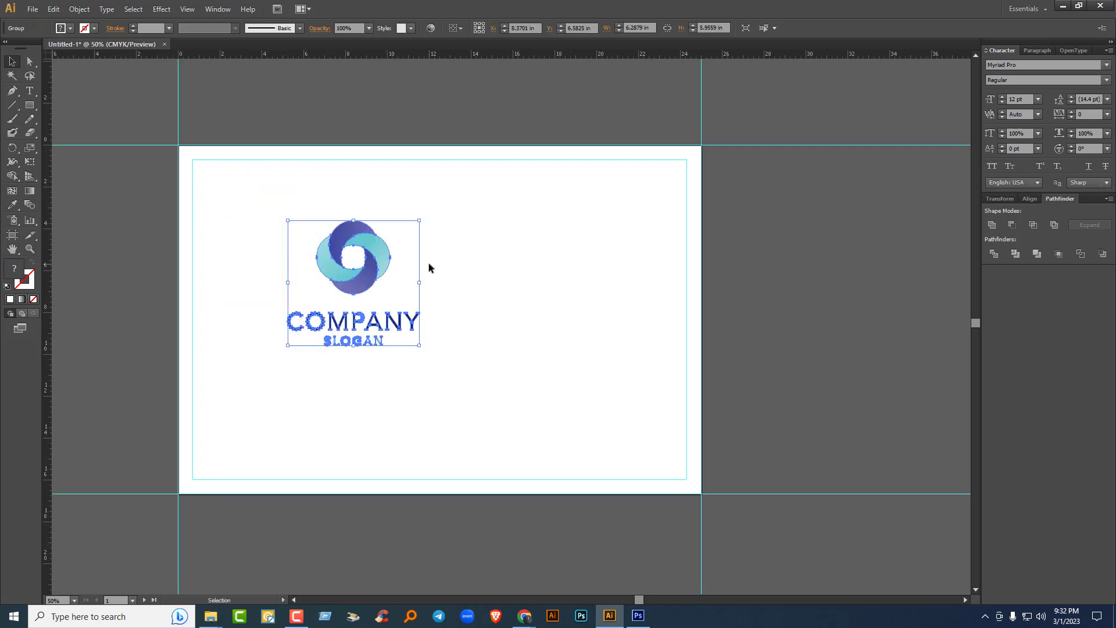
# Step: Draw a rectangle about 2.92 × 1.83 in above the artboard and fill it with orange as a color sample
pyautogui.click(30, 105)
pyautogui.moveTo(246, 96); pyautogui.dragTo(306, 134)
pyautogui.click(12, 61)
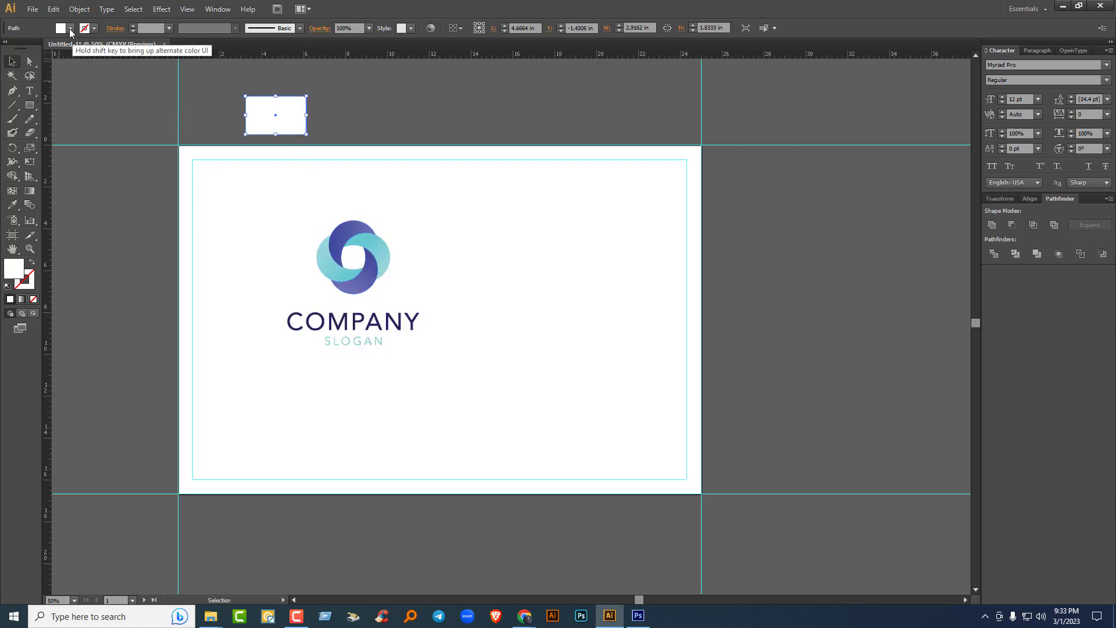
pyautogui.click(70, 29)
pyautogui.click(97, 50)
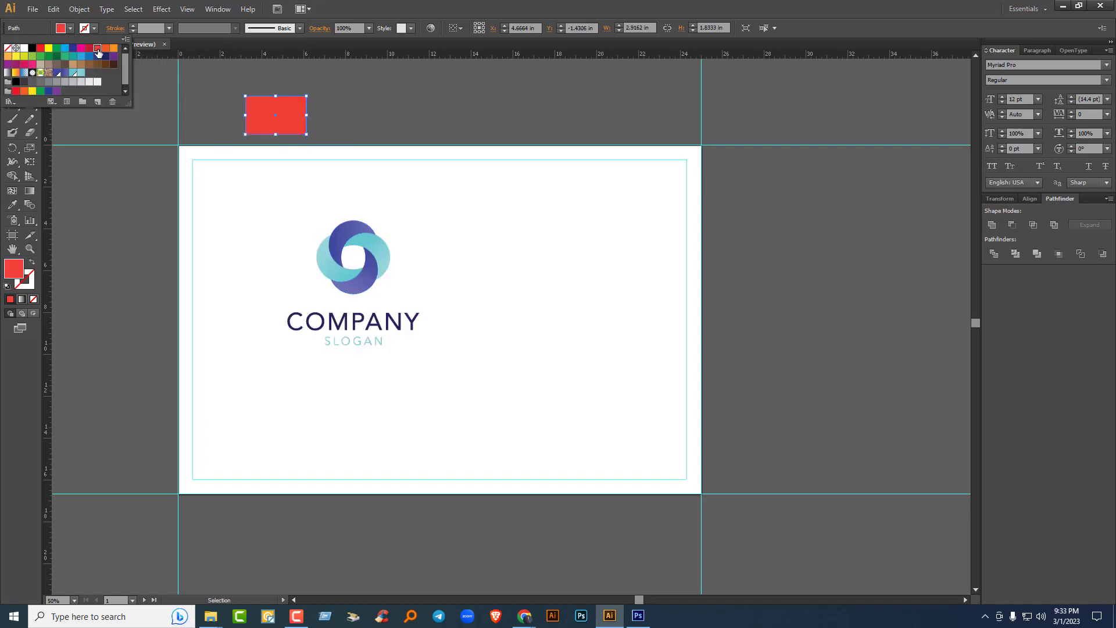
pyautogui.click(106, 48)
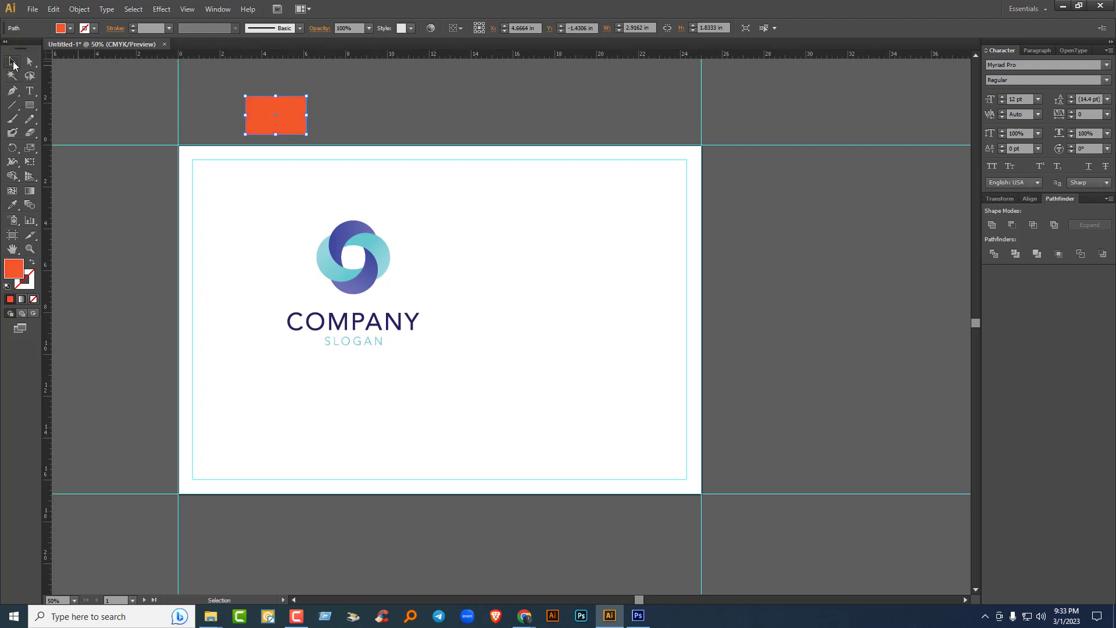
pyautogui.click(429, 109)
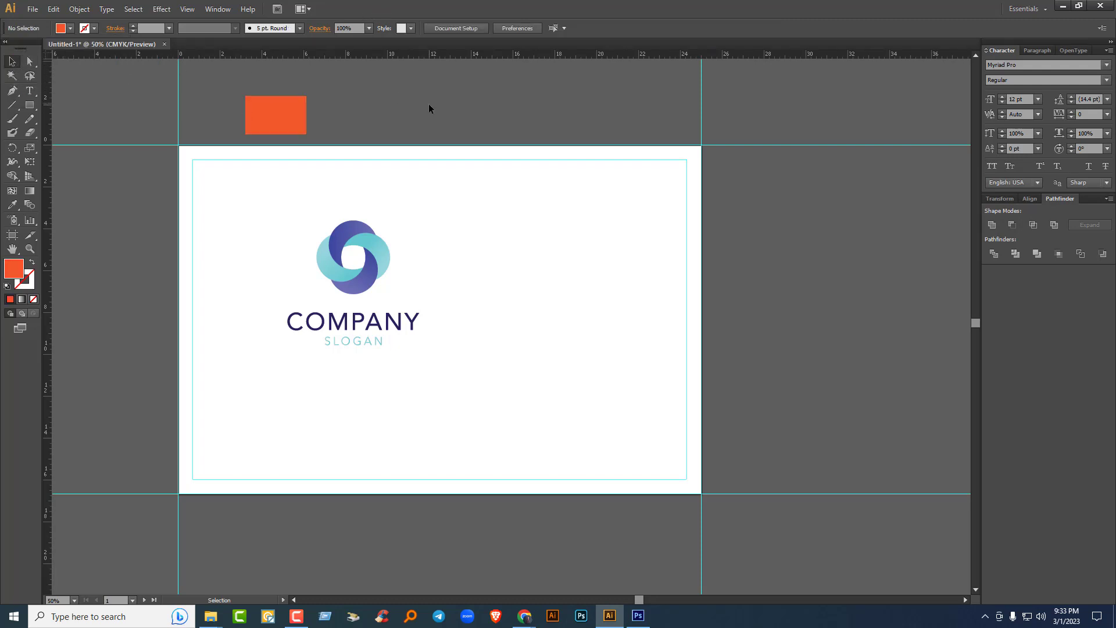
# Step: Ungroup the logo and delete its COMPANY SLOGAN text, keeping only the circular mark
pyautogui.click(381, 257)
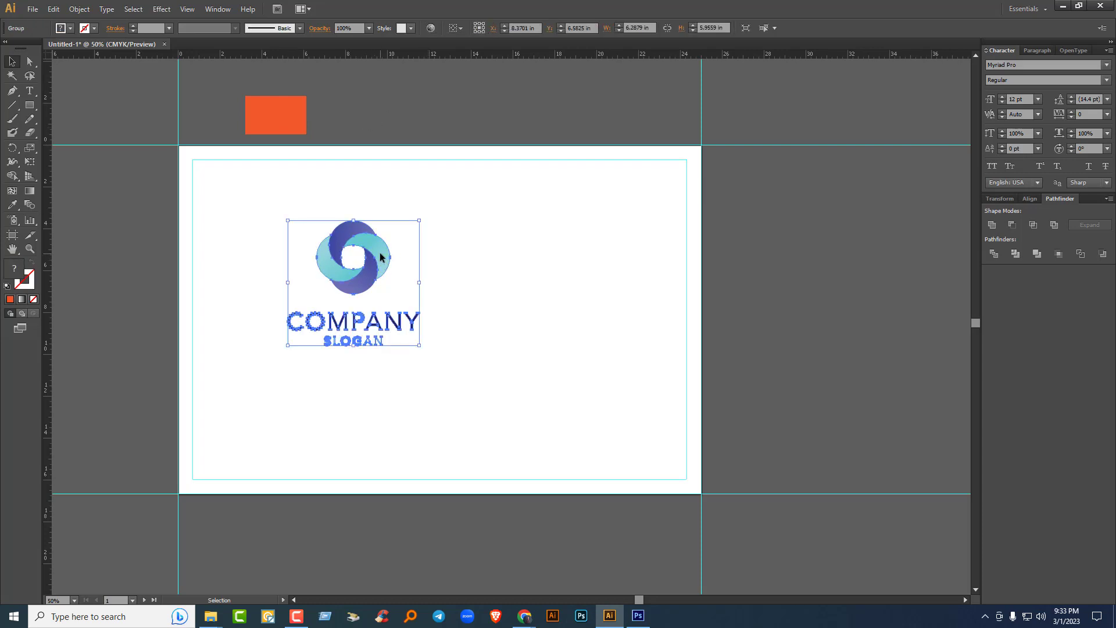
pyautogui.press('ctrl')
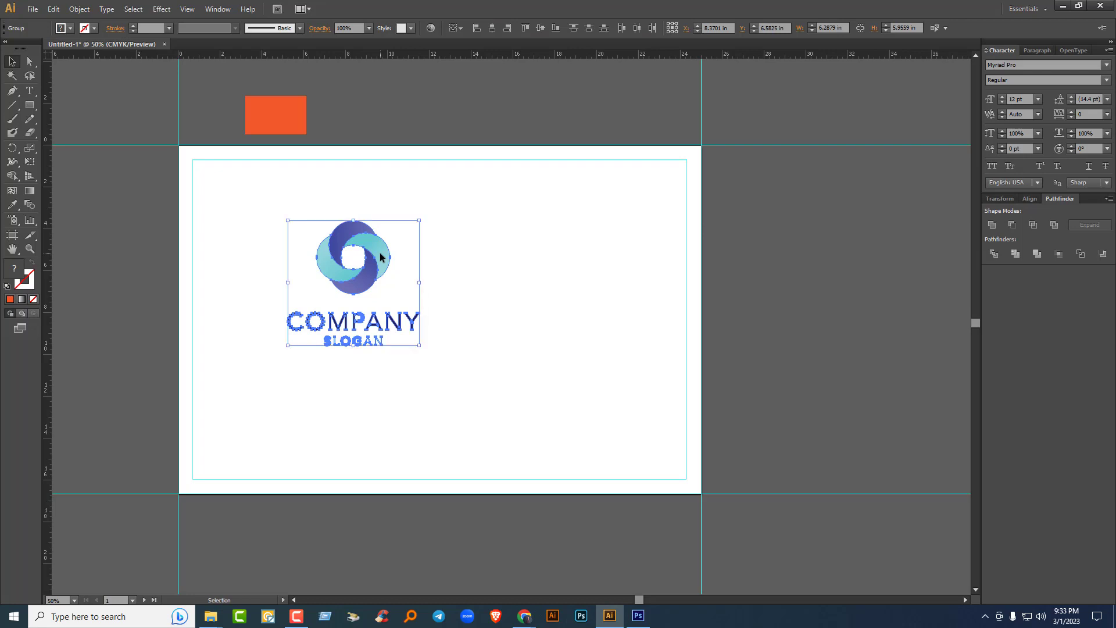
pyautogui.click(413, 278)
pyautogui.click(395, 327)
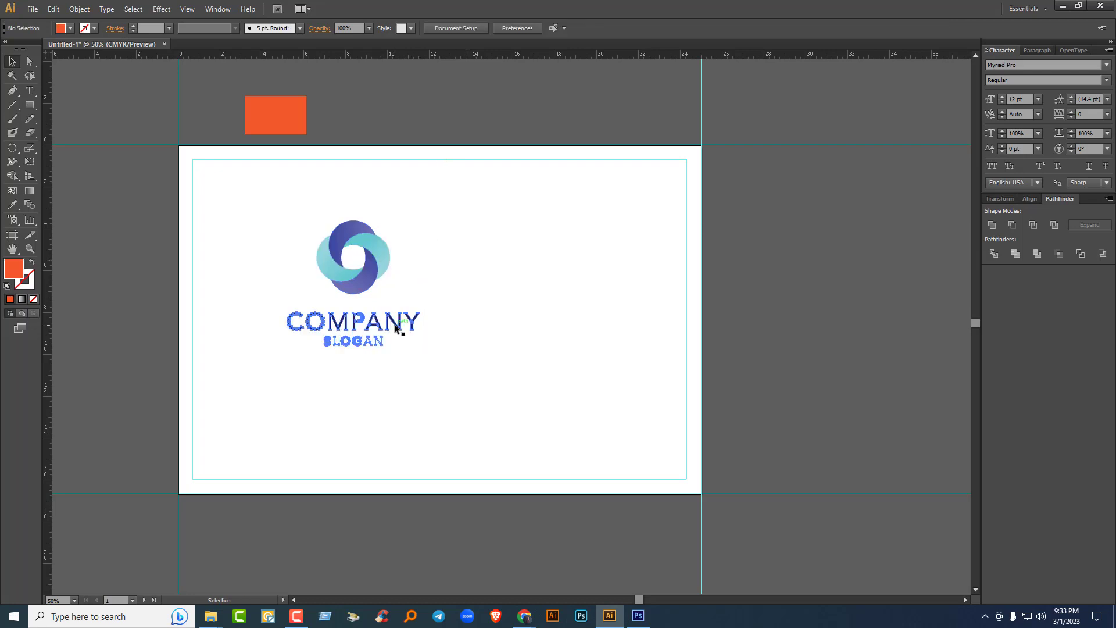
pyautogui.press('Delete')
# Step: Ungroup the circular mark and recolor its two teal shapes with the orange sampled from the rectangle above the artboard
pyautogui.click(379, 237)
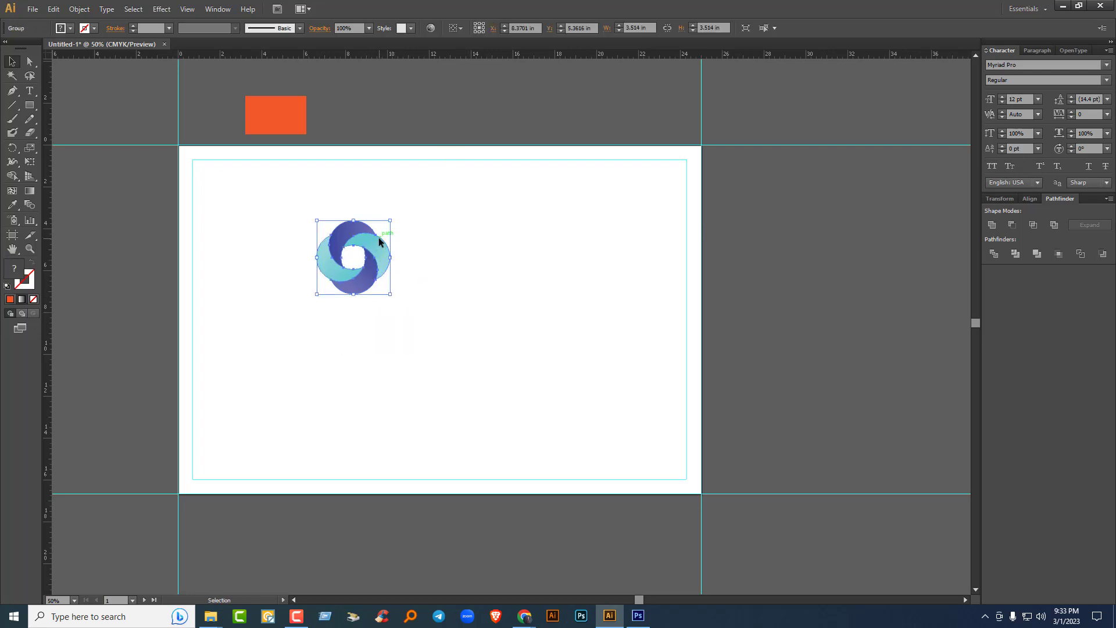
pyautogui.click(465, 208)
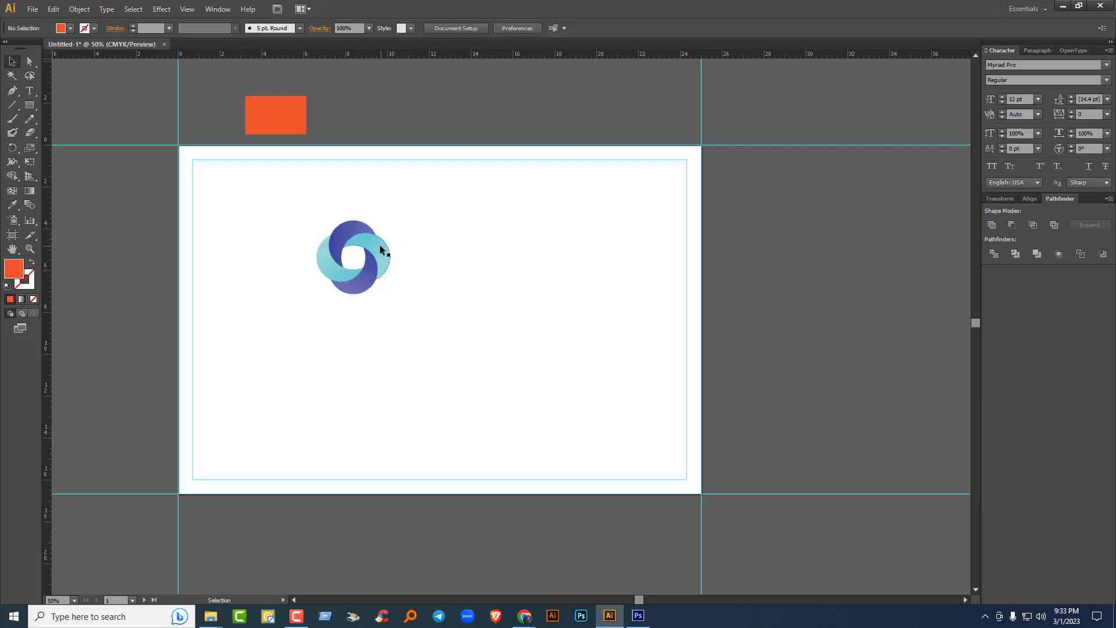
pyautogui.click(380, 249)
pyautogui.keyDown('shift'); pyautogui.click(326, 267); pyautogui.keyUp('shift')
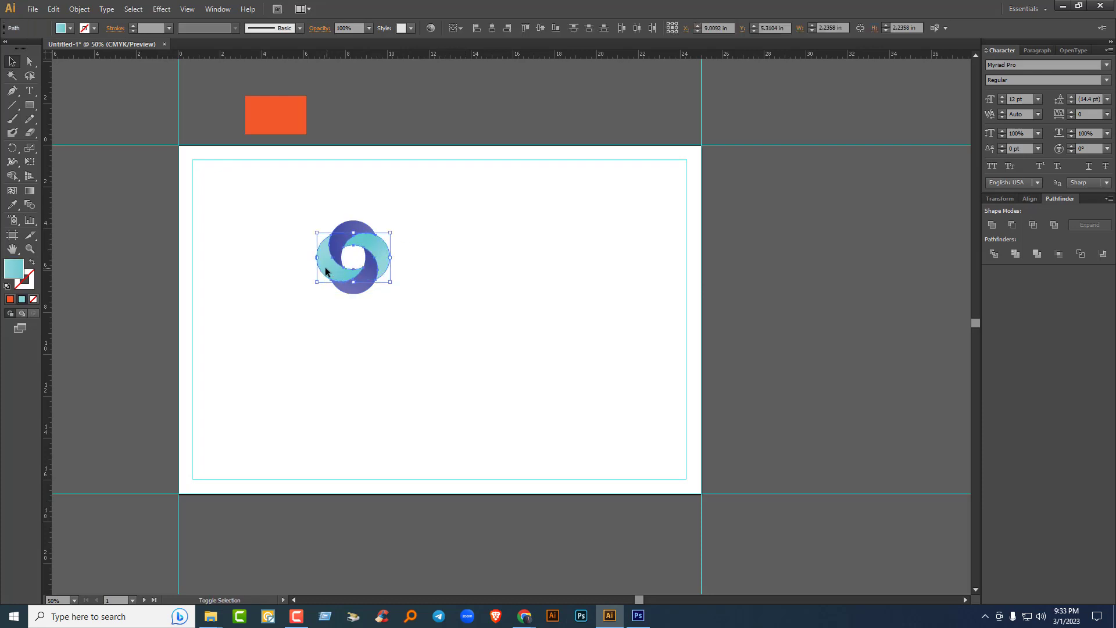
pyautogui.click(12, 205)
pyautogui.click(308, 109)
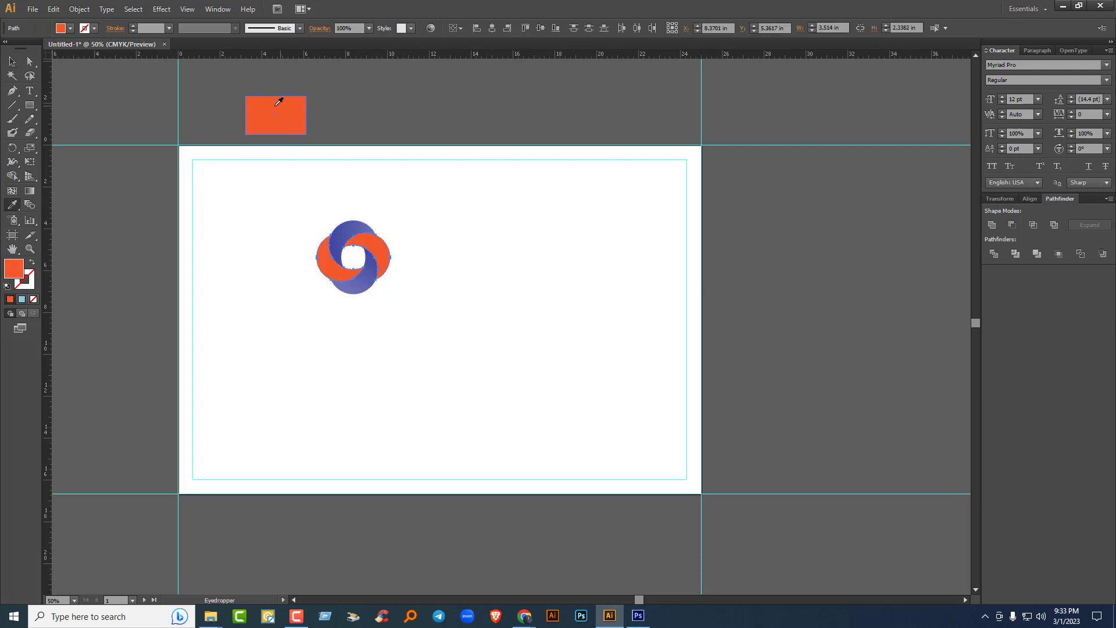
# Step: Recolor the logo mark's two purple shapes with the light orange swatch C=0 M=50 Y=100 K=0
pyautogui.press('v')
pyautogui.click(401, 125)
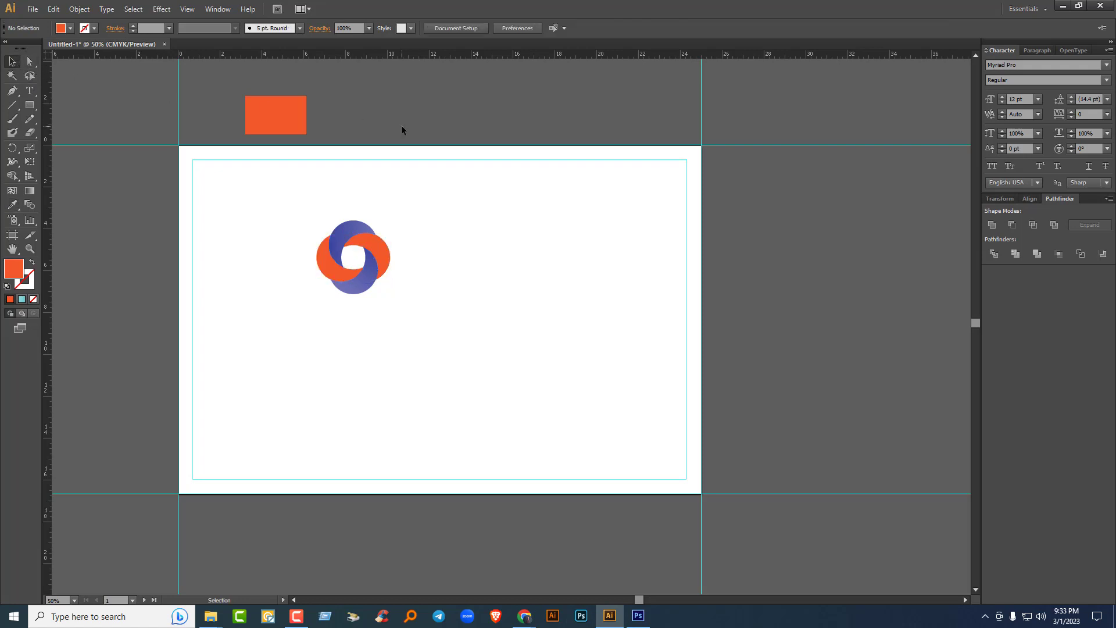
pyautogui.click(343, 229)
pyautogui.click(70, 28)
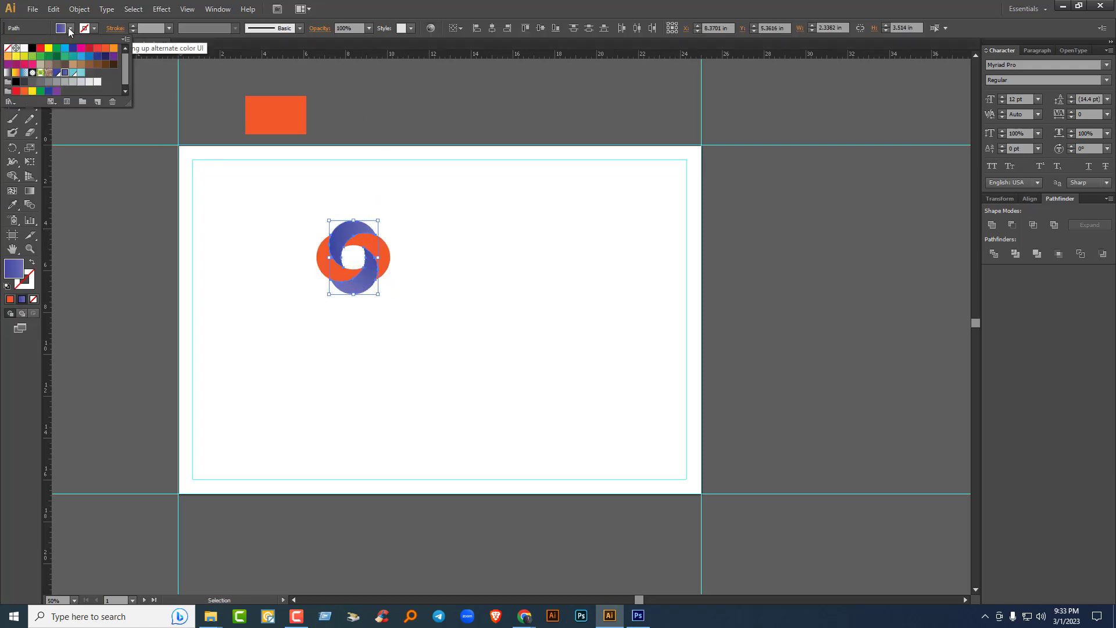
pyautogui.click(97, 49)
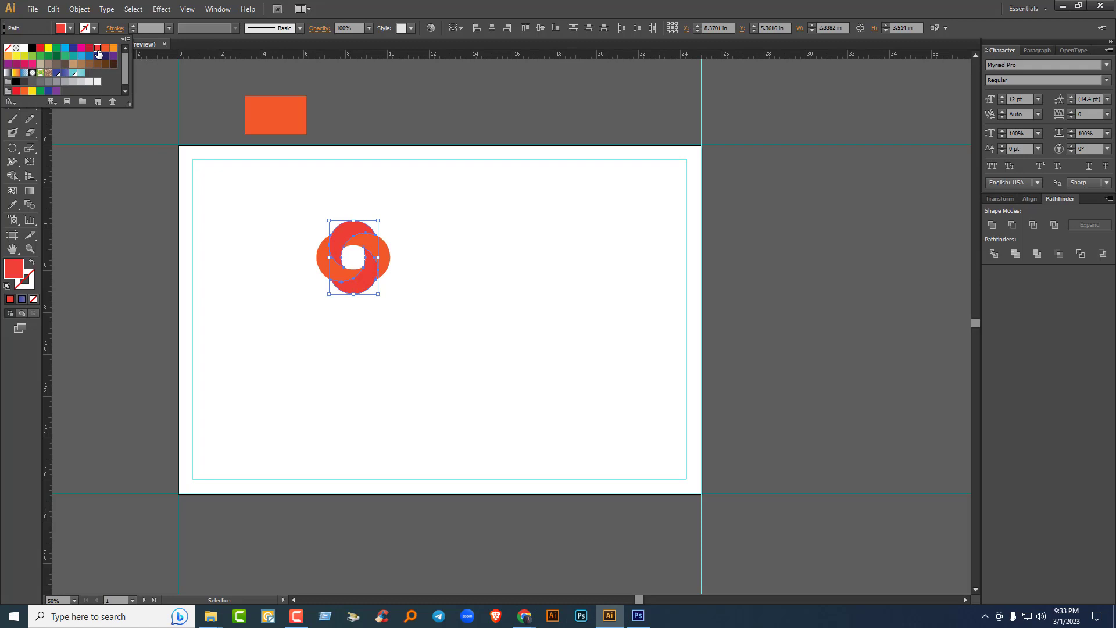
pyautogui.click(113, 48)
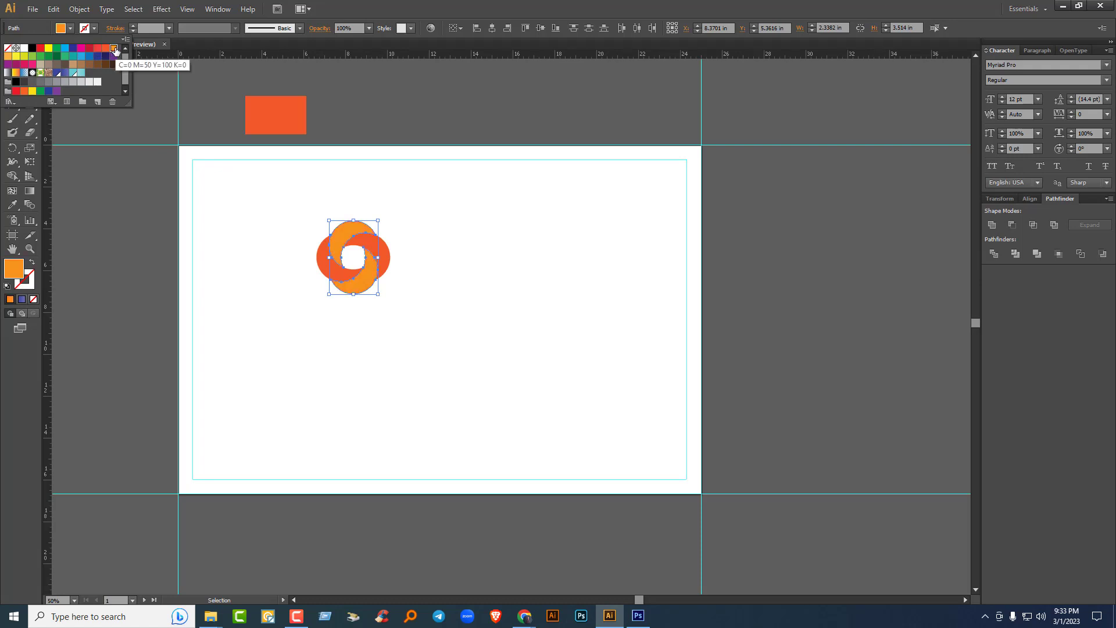
pyautogui.click(362, 92)
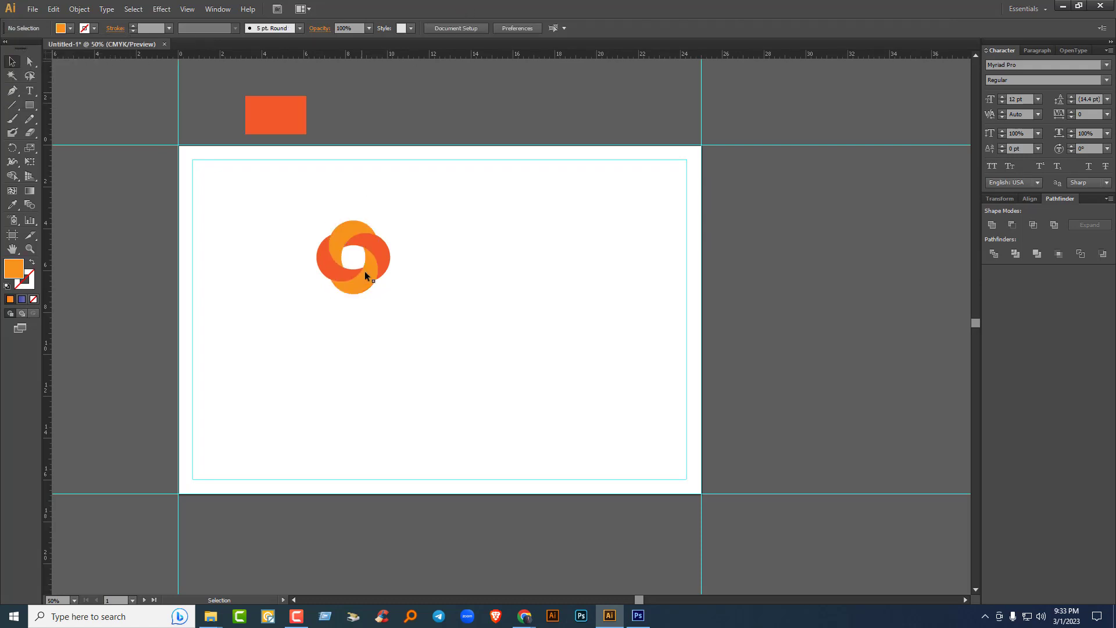
# Step: Group the four shapes of the circular mark and scale it down proportionally to about 1.99 in
pyautogui.moveTo(304, 213); pyautogui.dragTo(439, 337)
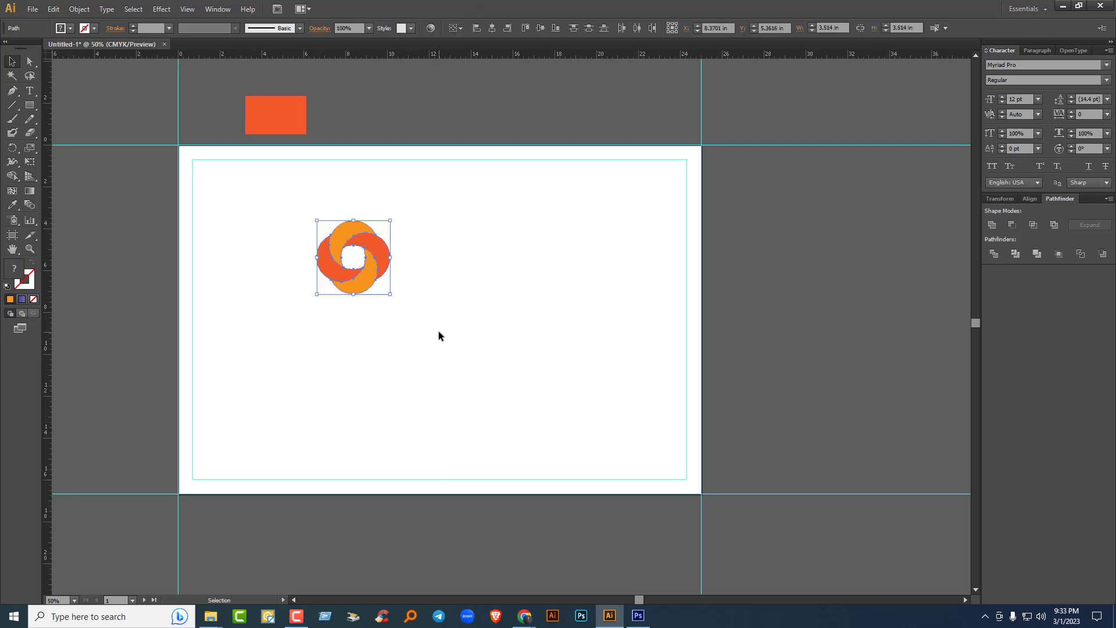
pyautogui.hotkey('ctrl', 'g')
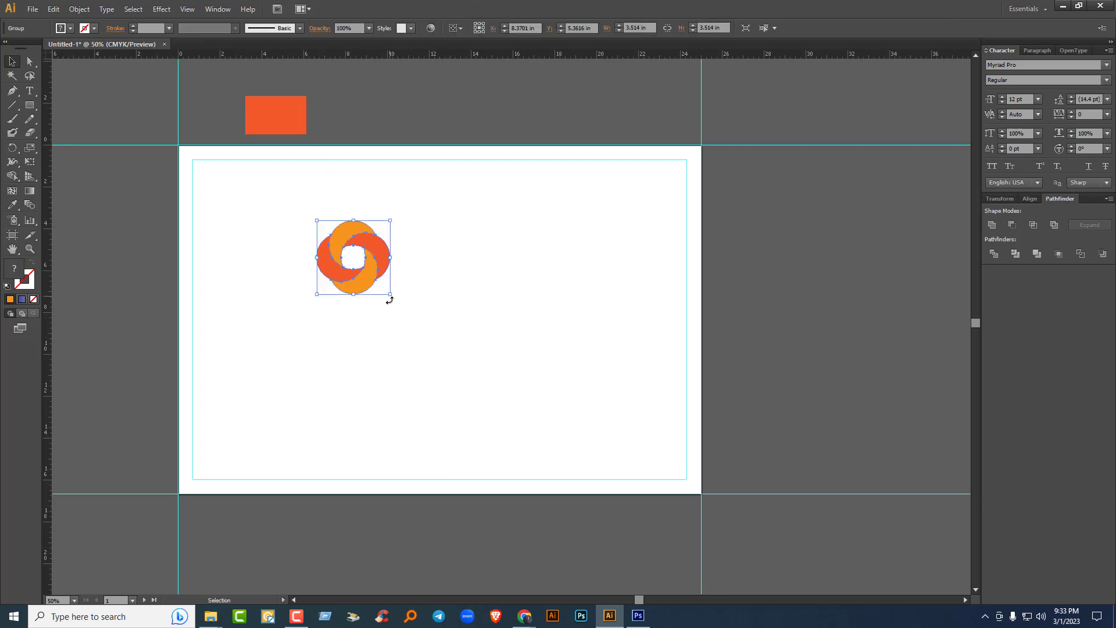
pyautogui.moveTo(390, 295); pyautogui.dragTo(366, 268)
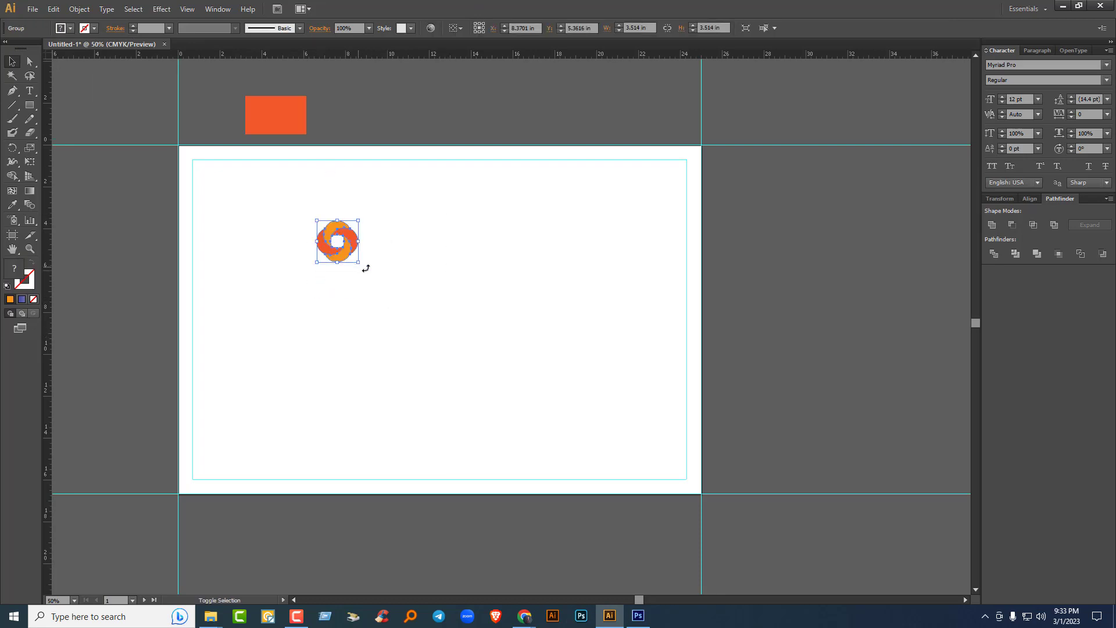
pyautogui.click(400, 265)
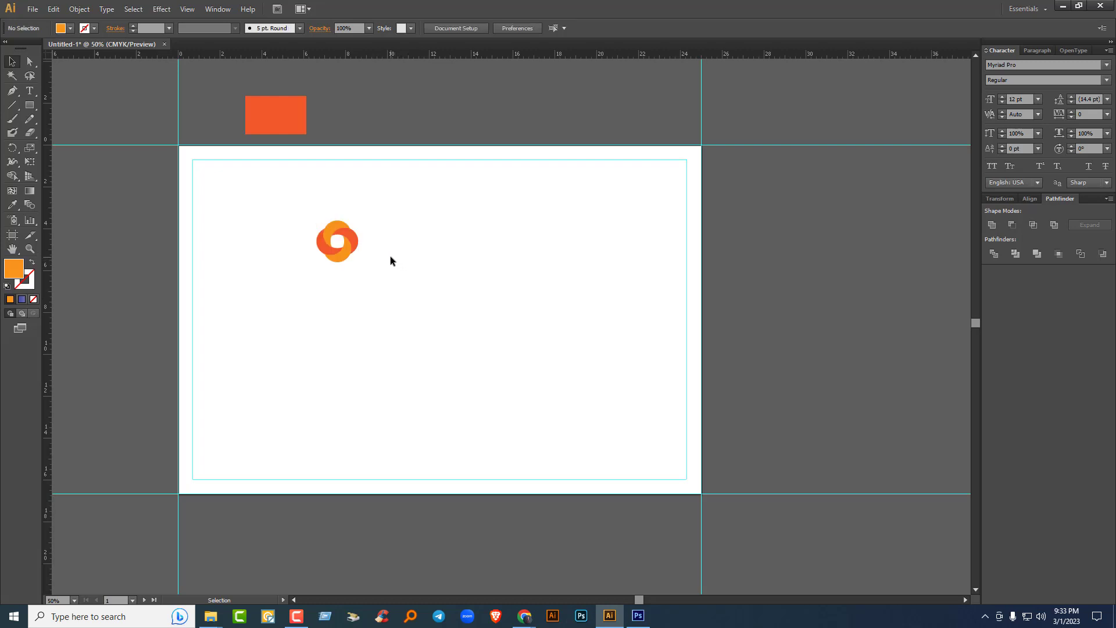
# Step: Add the text "Lorem Ipsum" beside the logo mark and set its font size to 60 pt
pyautogui.click(30, 91)
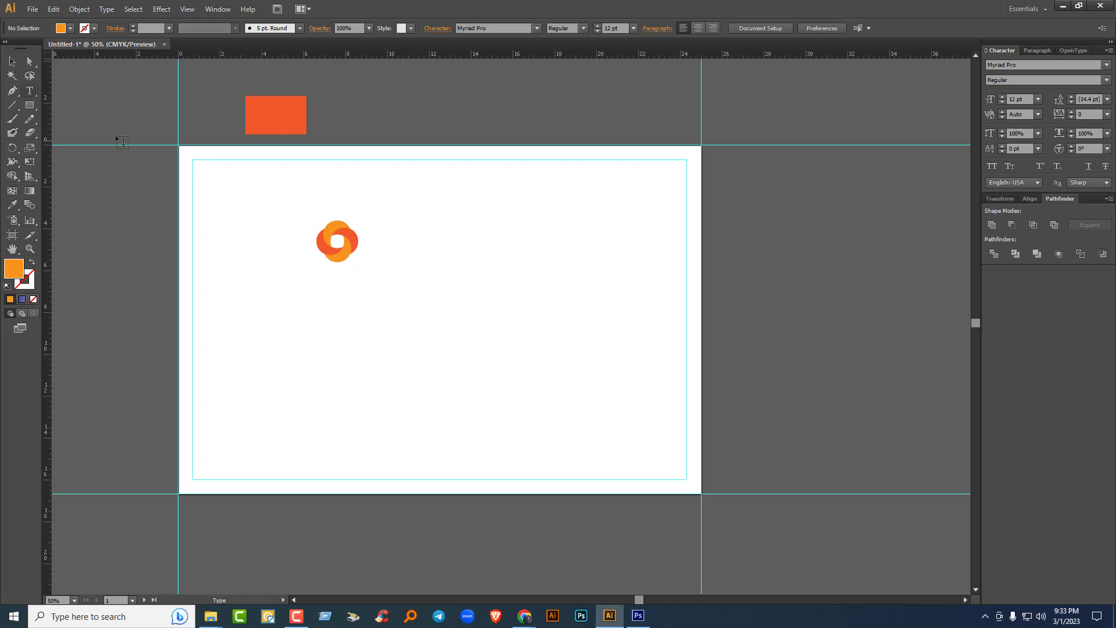
pyautogui.click(381, 235)
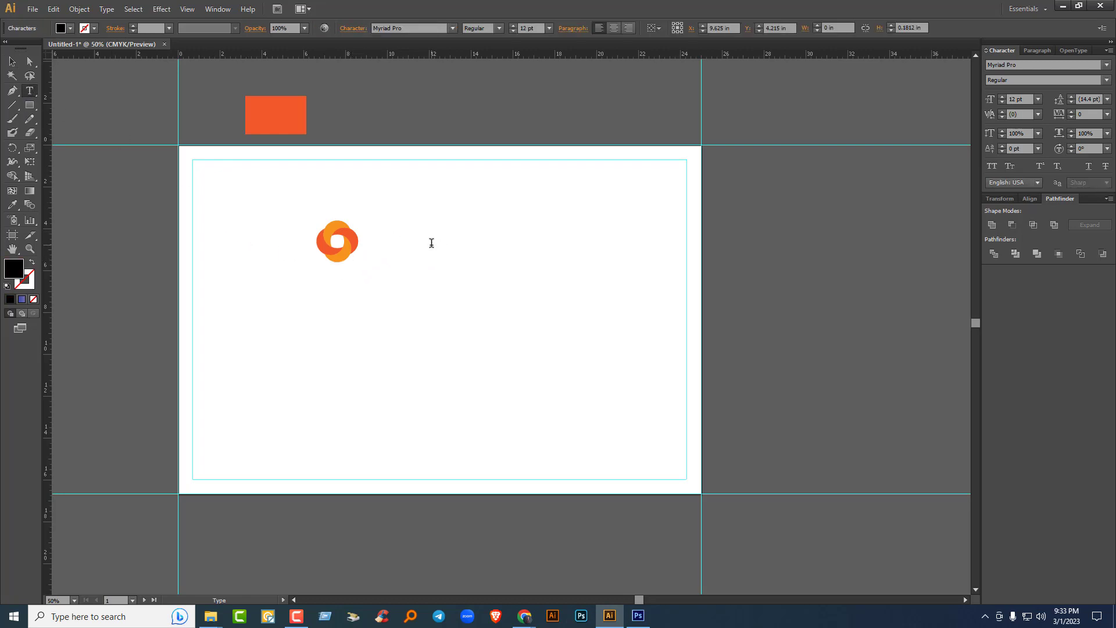
pyautogui.write('Lorem Ipsum')
pyautogui.moveTo(407, 233); pyautogui.dragTo(361, 233)
pyautogui.click(1029, 99)
pyautogui.hotkey('shift', 'Up')
pyautogui.hotkey('shift', 'Up')
pyautogui.hotkey('shift', 'Up')
pyautogui.hotkey('shift', 'Up')
pyautogui.hotkey('shift', 'Up')
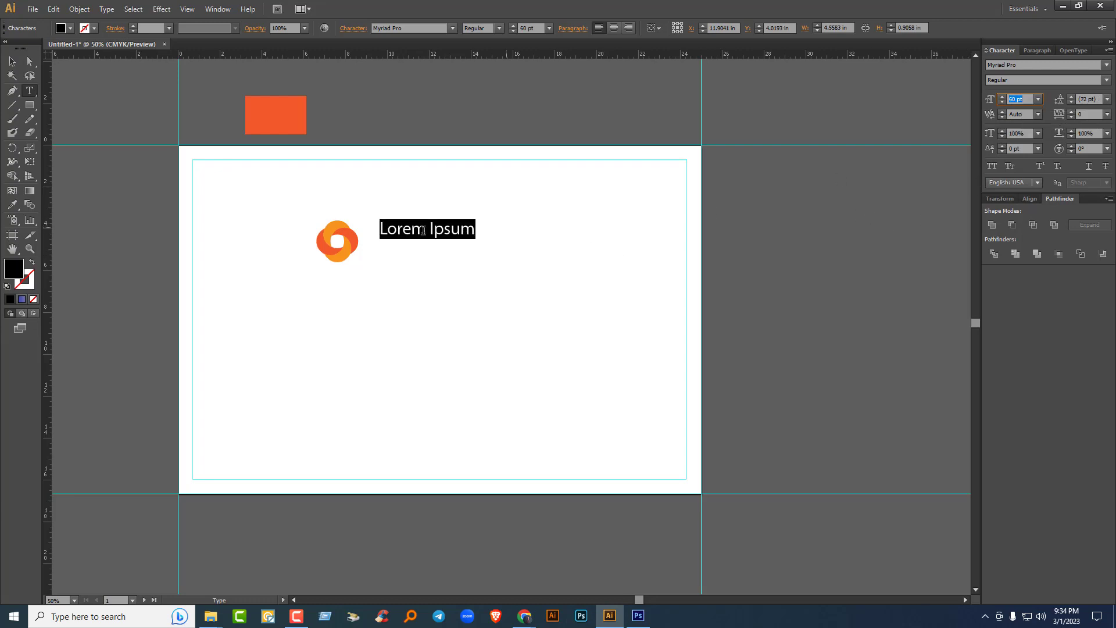
# Step: Shorten the text to "Lorem" and add a separate text line "Your Tagline" beneath it
pyautogui.click(431, 230)
pyautogui.moveTo(427, 230); pyautogui.dragTo(505, 230)
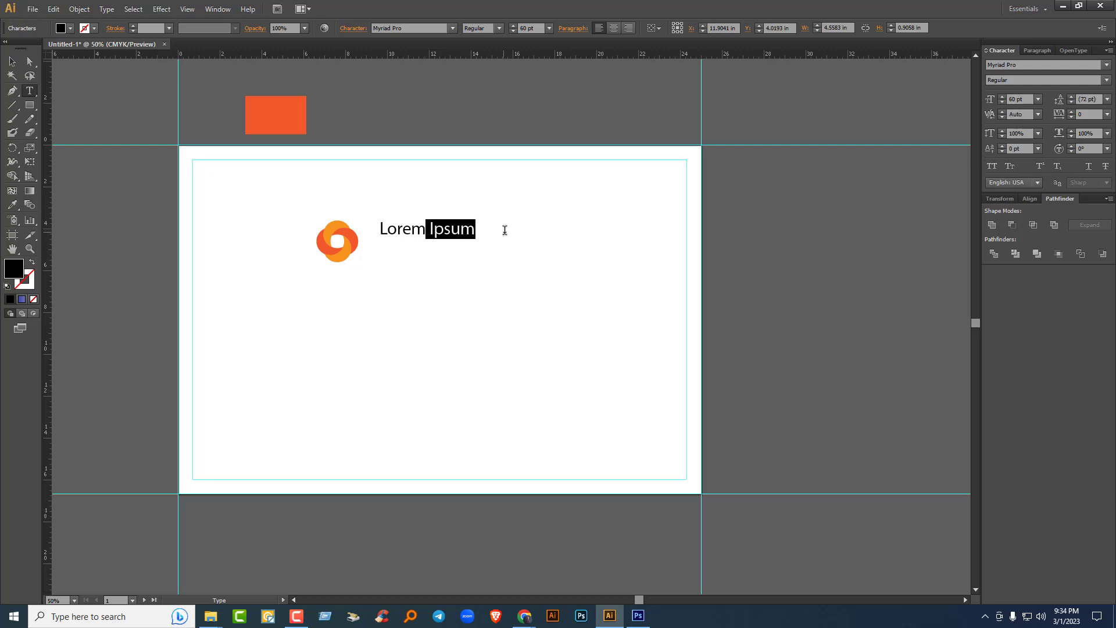
pyautogui.press('BackSpace')
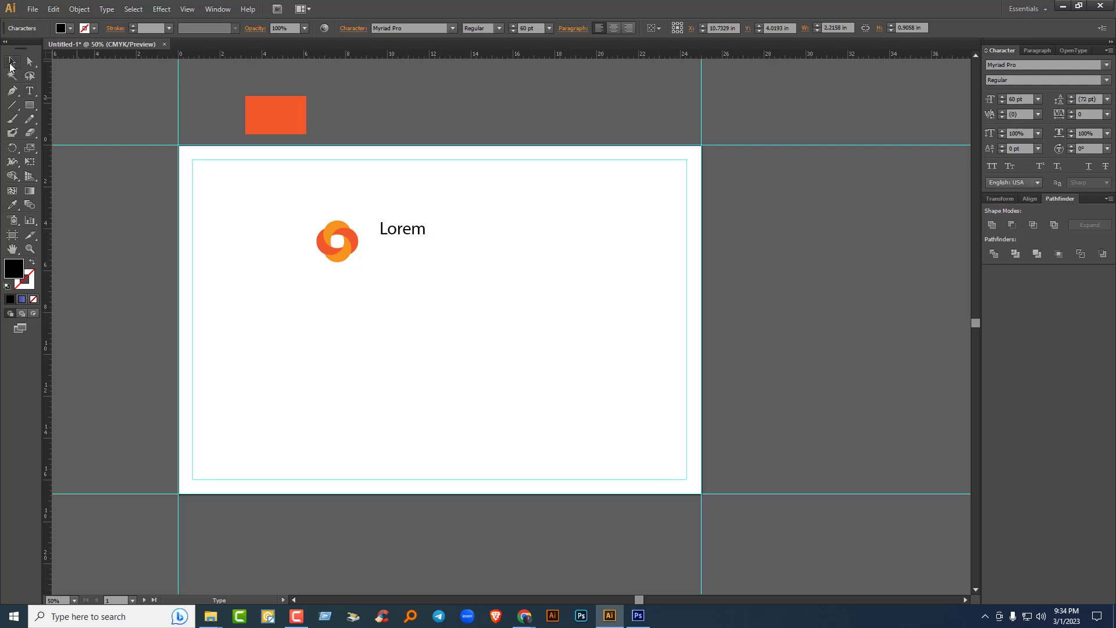
pyautogui.click(30, 90)
pyautogui.click(393, 252)
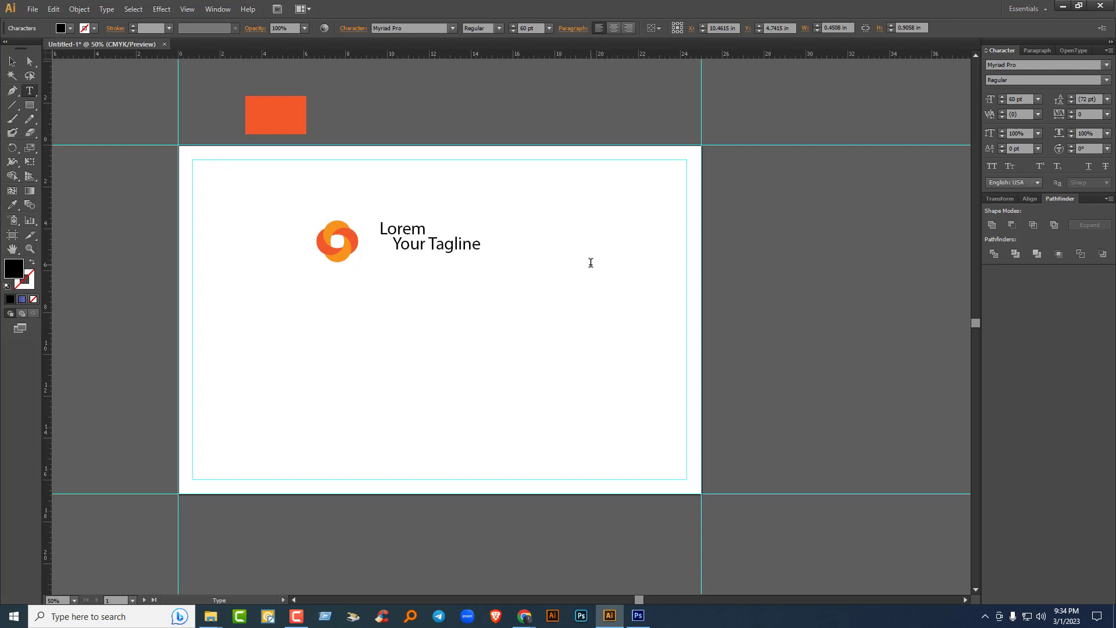
# Step: Format the word Lorem in all caps with the Montserrat Bold font
pyautogui.moveTo(425, 230); pyautogui.dragTo(347, 227)
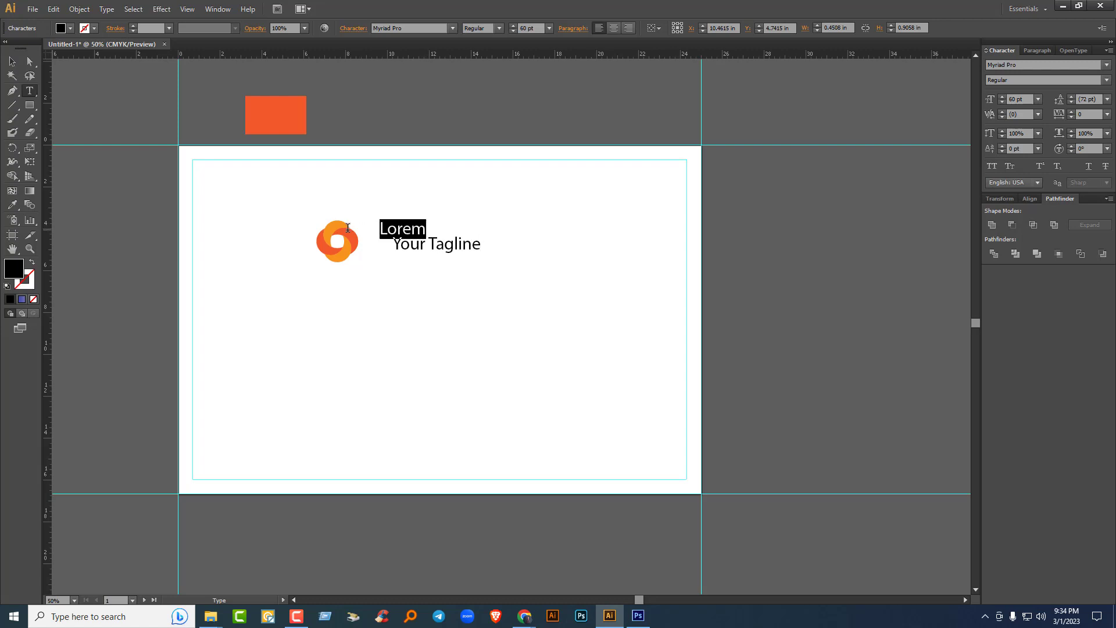
pyautogui.click(995, 166)
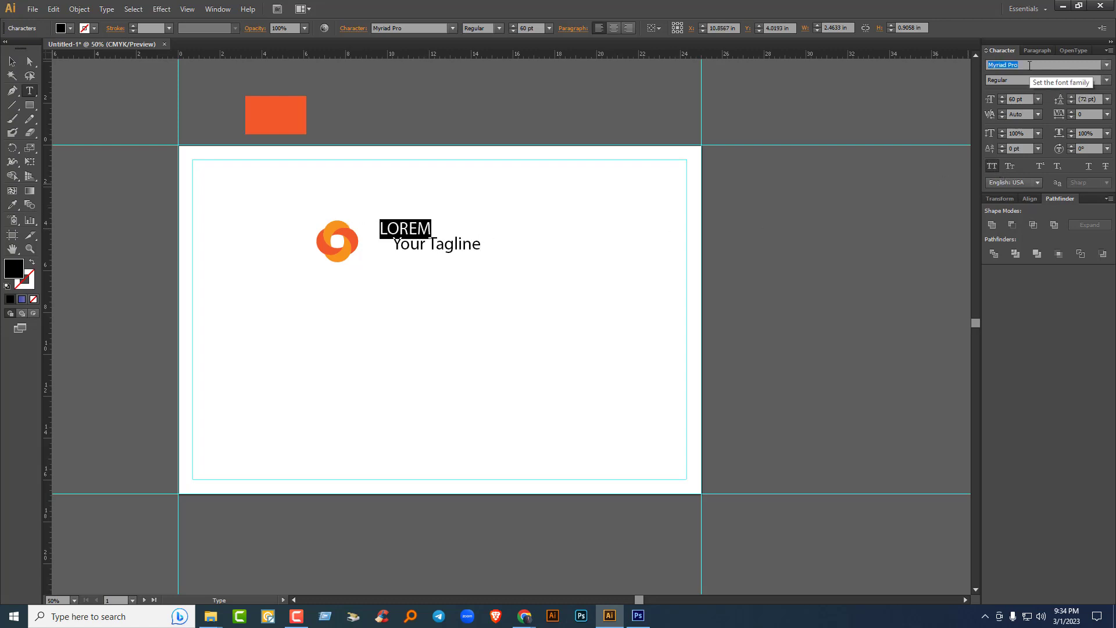
pyautogui.click(1030, 64)
pyautogui.write('Montserrat')
pyautogui.press('Return')
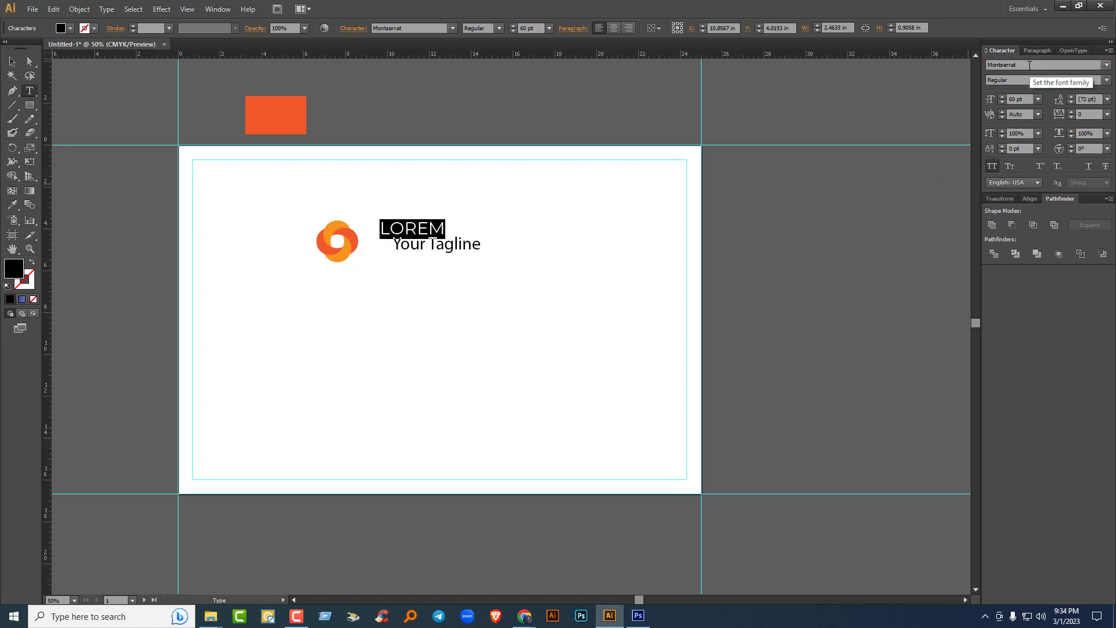
pyautogui.click(1107, 80)
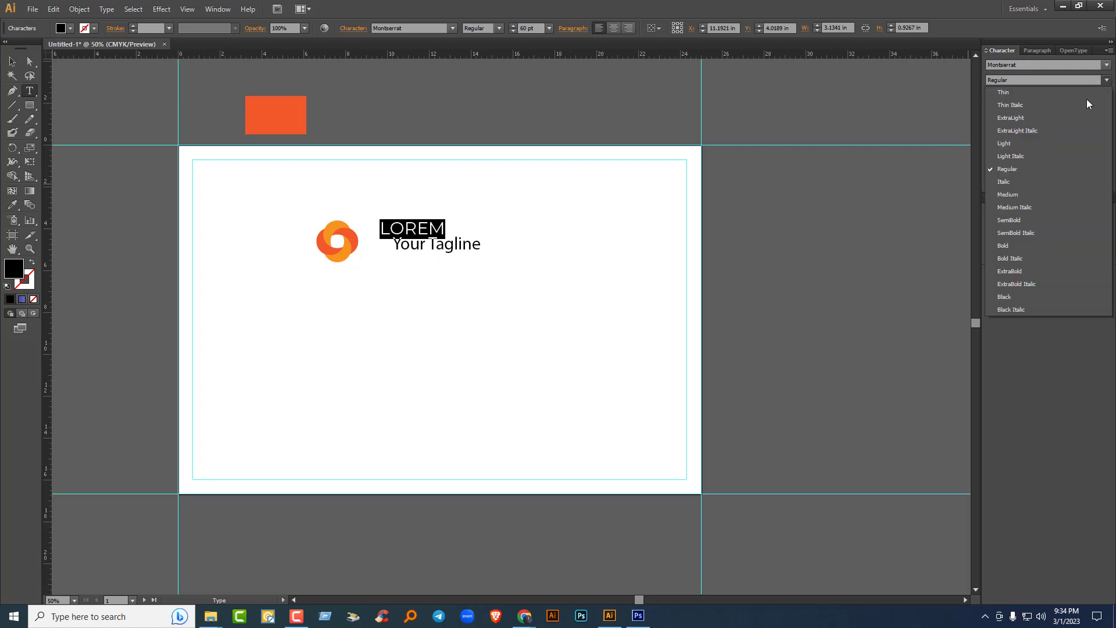
pyautogui.click(1009, 246)
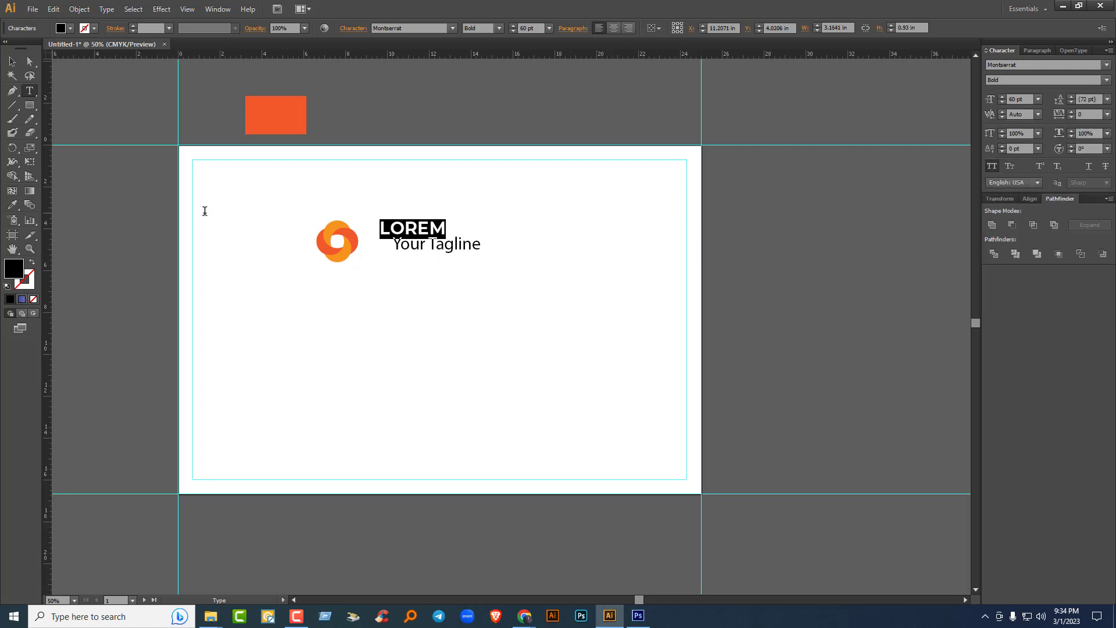
# Step: Move the tagline beneath LOREM, roughly flush with its left edge, and set its font to Montserrat Light
pyautogui.click(11, 61)
pyautogui.moveTo(425, 248); pyautogui.dragTo(411, 254)
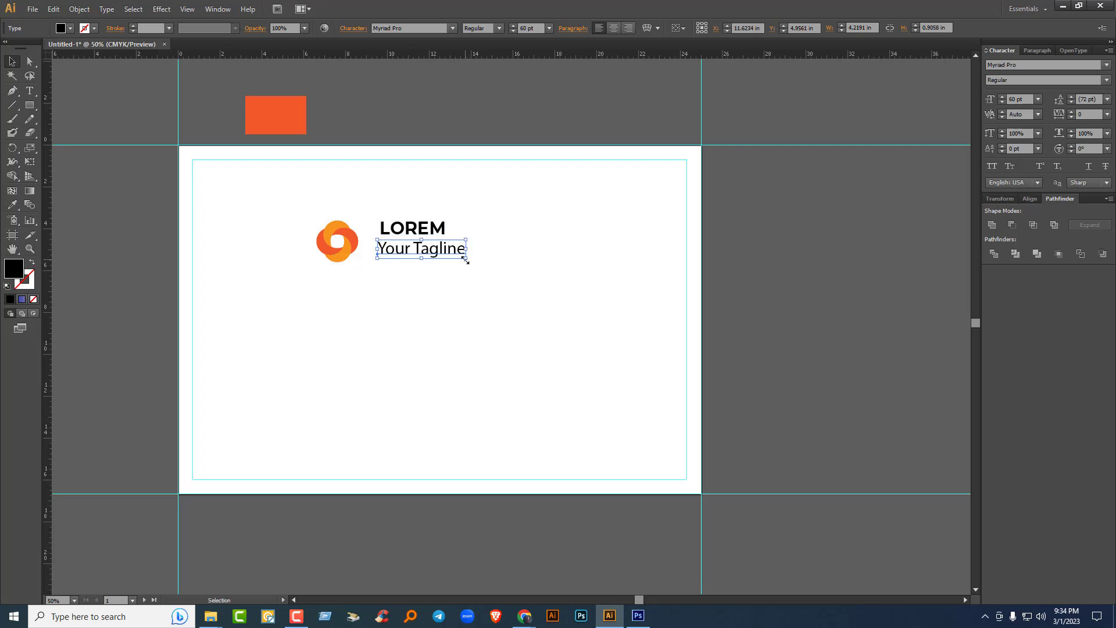
pyautogui.click(1035, 67)
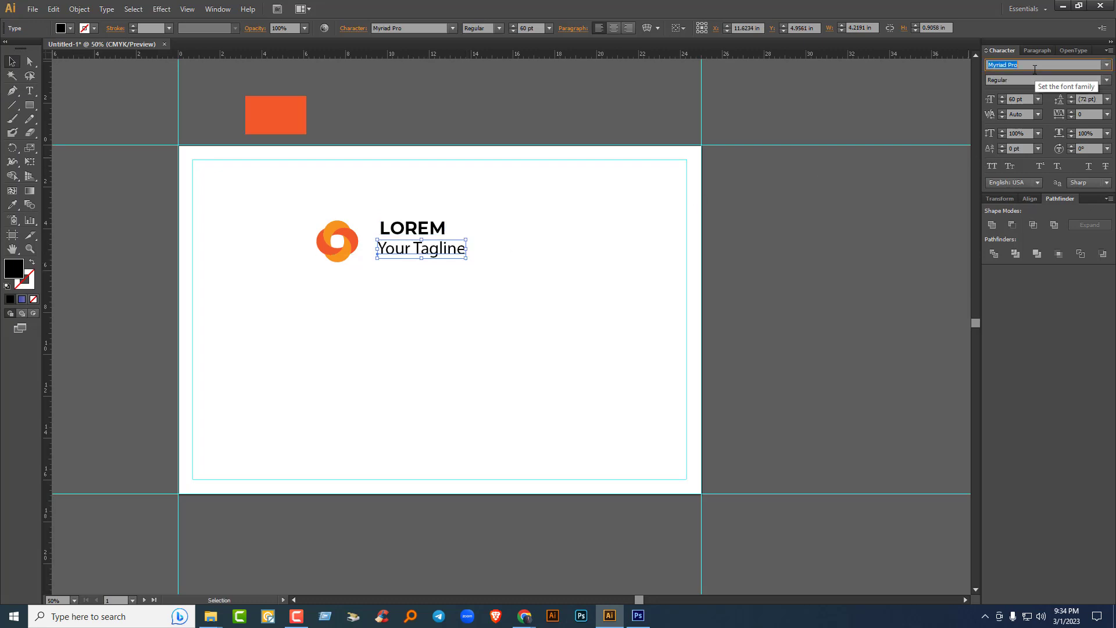
pyautogui.write('Mono')
pyautogui.press('Return')
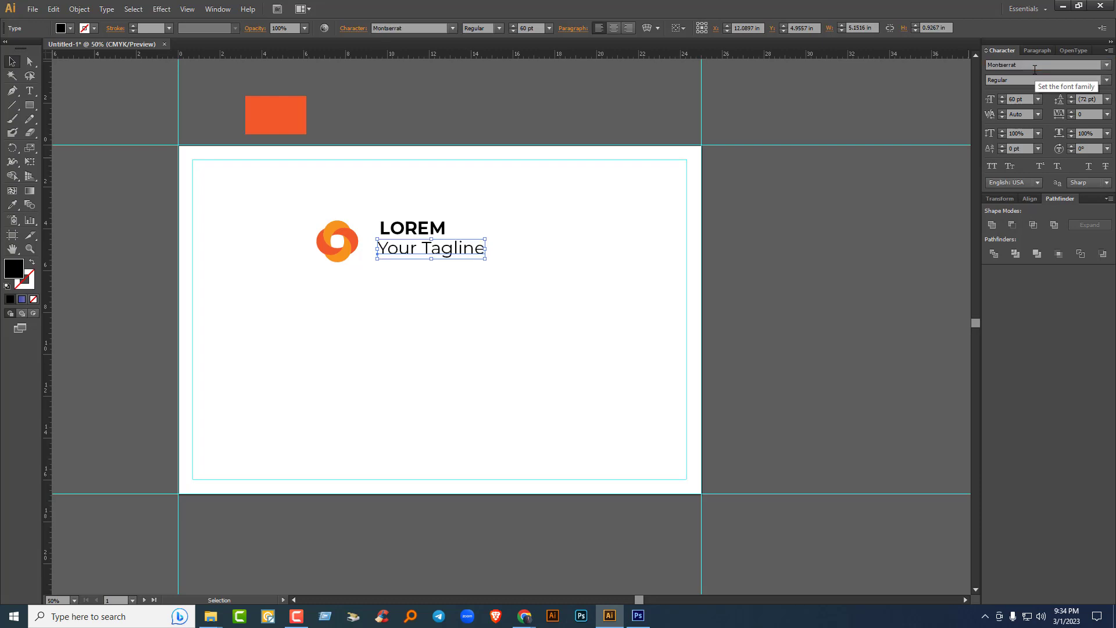
pyautogui.click(1107, 79)
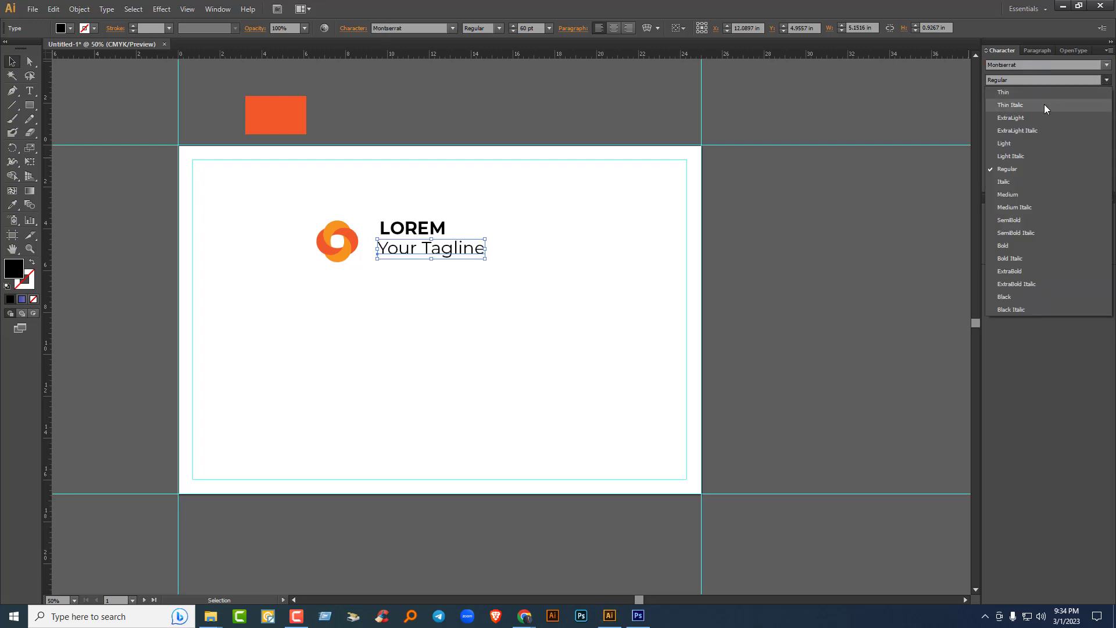
pyautogui.click(1009, 144)
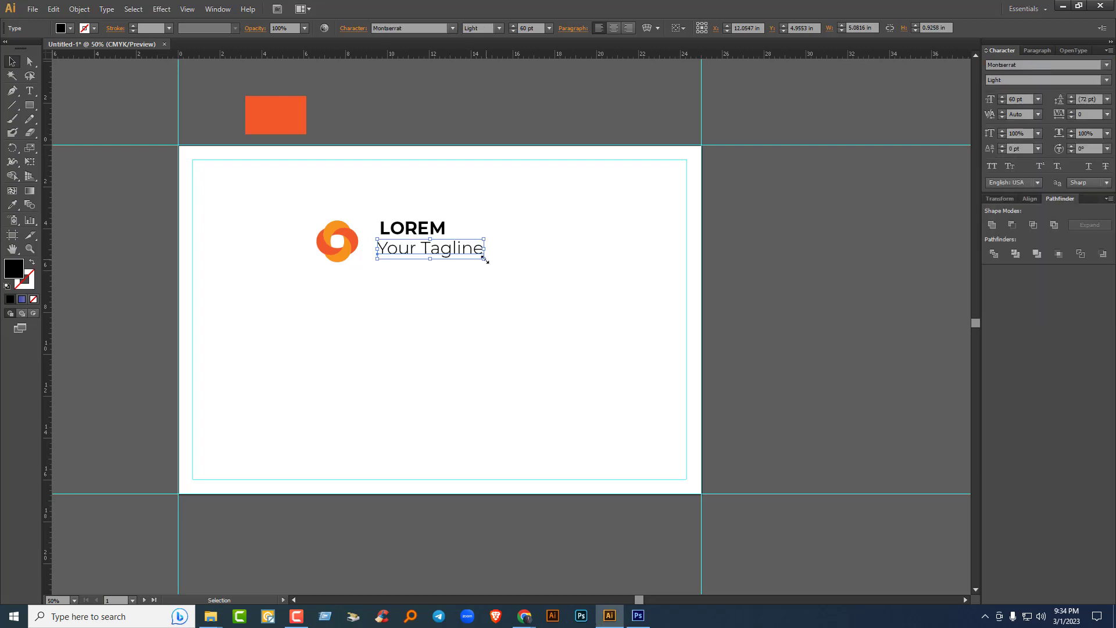
# Step: Scale the tagline down to about 36.1 pt and position it directly below LOREM so both lines match in width
pyautogui.moveTo(483, 257); pyautogui.dragTo(448, 251)
pyautogui.click(479, 283)
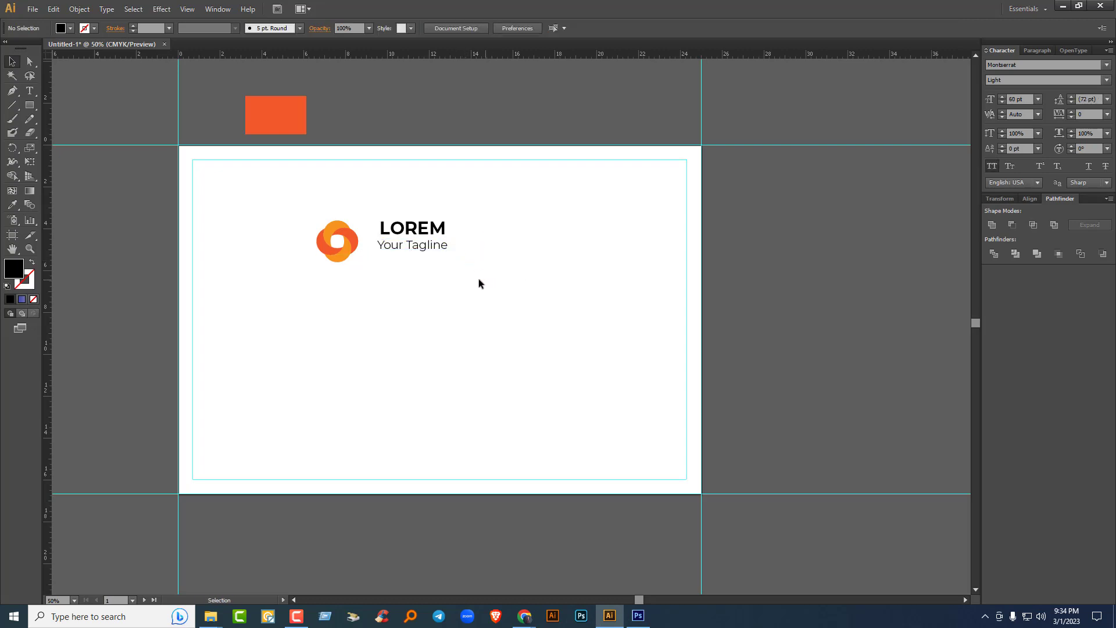
pyautogui.scroll(3, 450, 260)
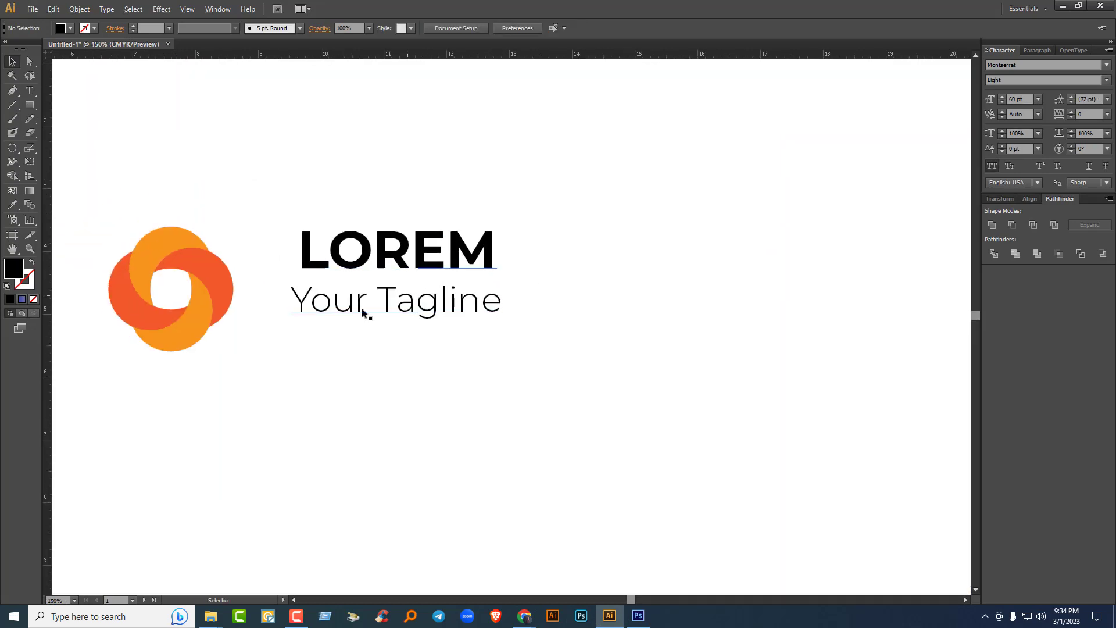
pyautogui.moveTo(348, 312); pyautogui.dragTo(354, 301)
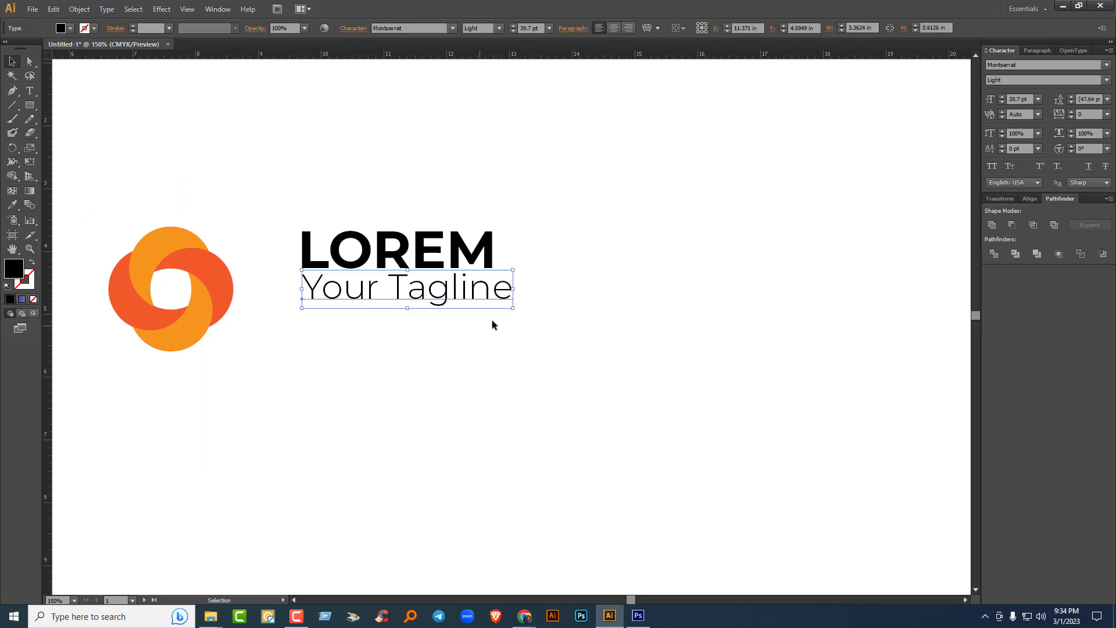
pyautogui.moveTo(513, 308); pyautogui.dragTo(501, 304)
pyautogui.click(570, 317)
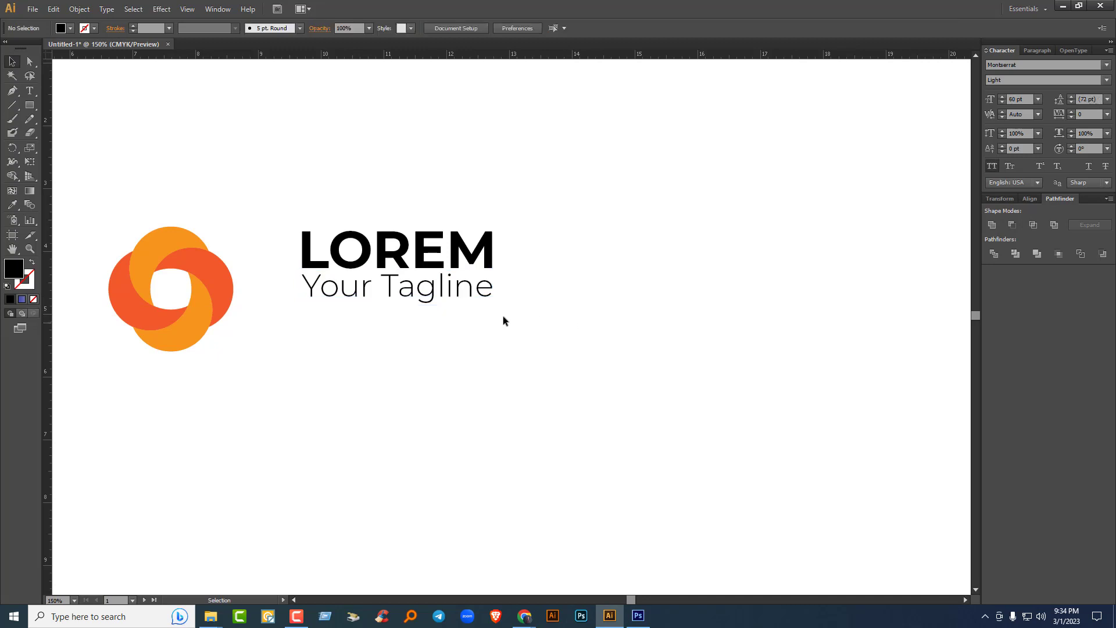
pyautogui.click(459, 286)
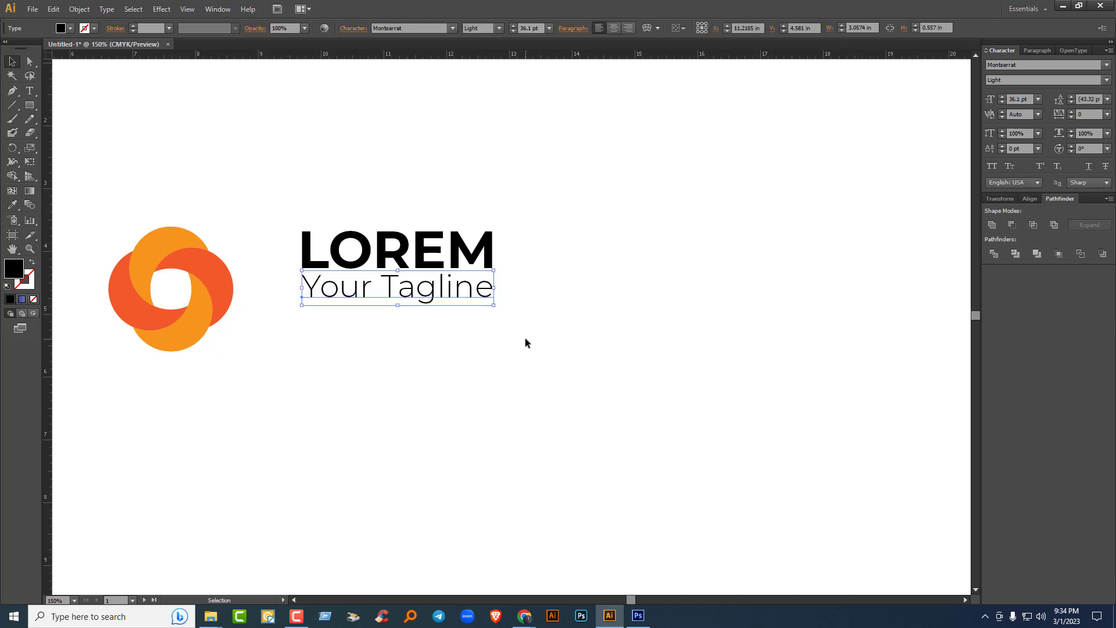
pyautogui.click(526, 339)
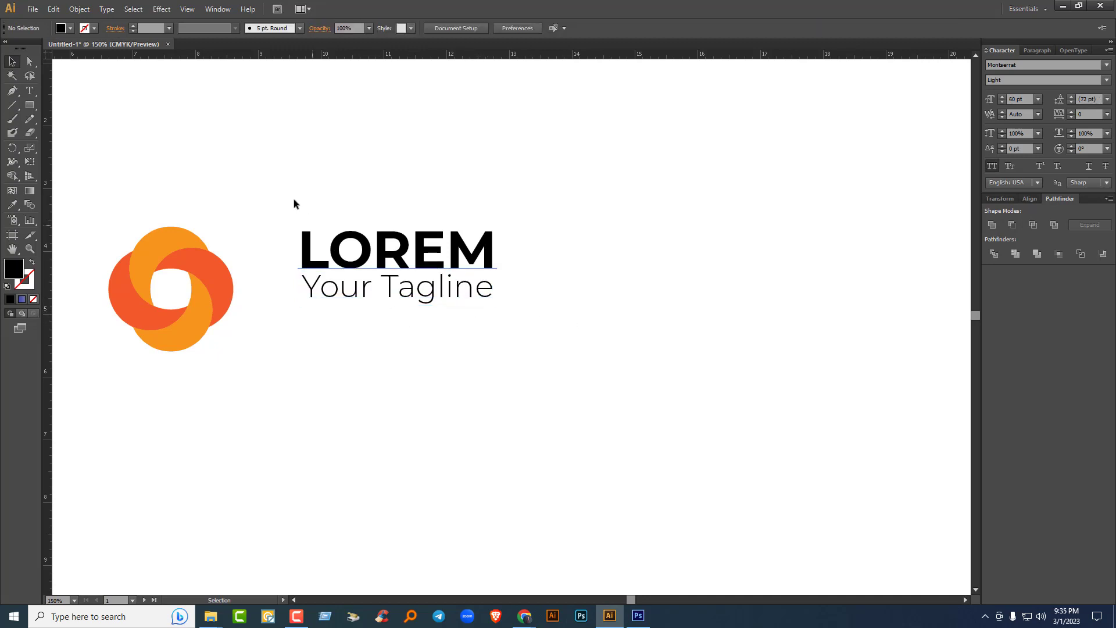
# Step: Group LOREM with its tagline, move the group close to the logo mark and enlarge it proportionally
pyautogui.moveTo(294, 204); pyautogui.dragTo(469, 376)
pyautogui.press('ctrl')
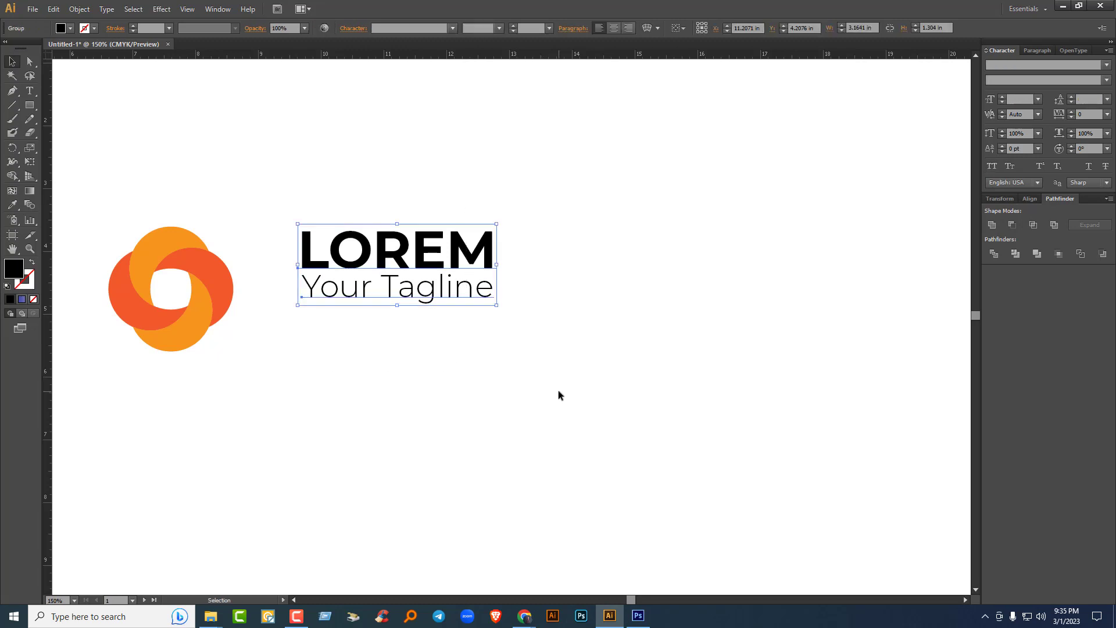
pyautogui.moveTo(426, 263); pyautogui.dragTo(381, 293)
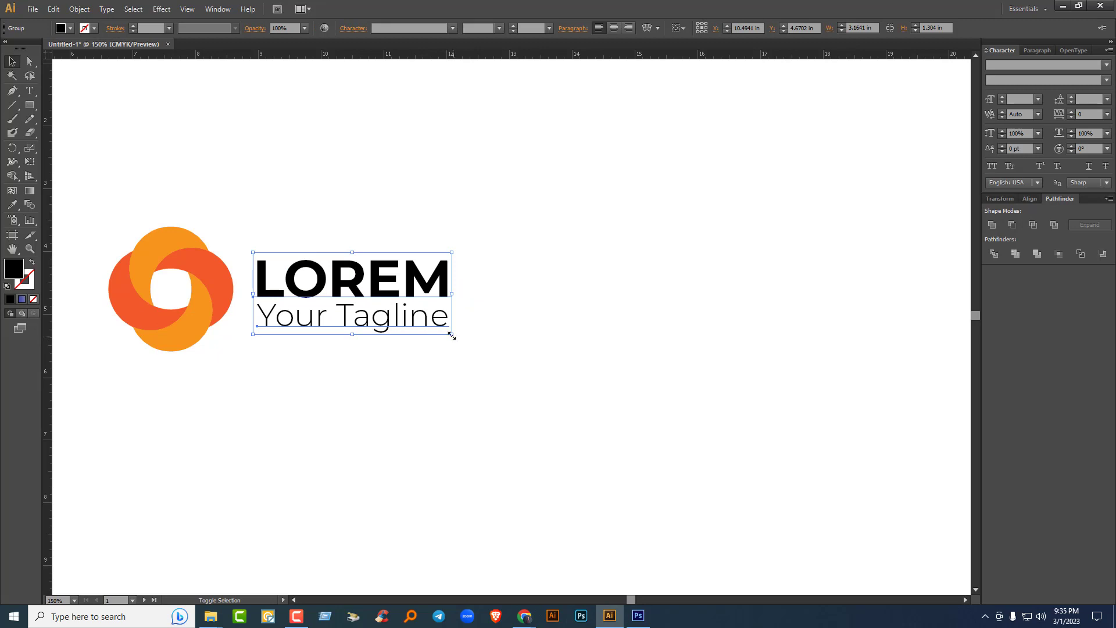
pyautogui.moveTo(451, 336); pyautogui.dragTo(500, 356)
pyautogui.click(508, 367)
pyautogui.moveTo(374, 297); pyautogui.dragTo(371, 289)
pyautogui.click(244, 267)
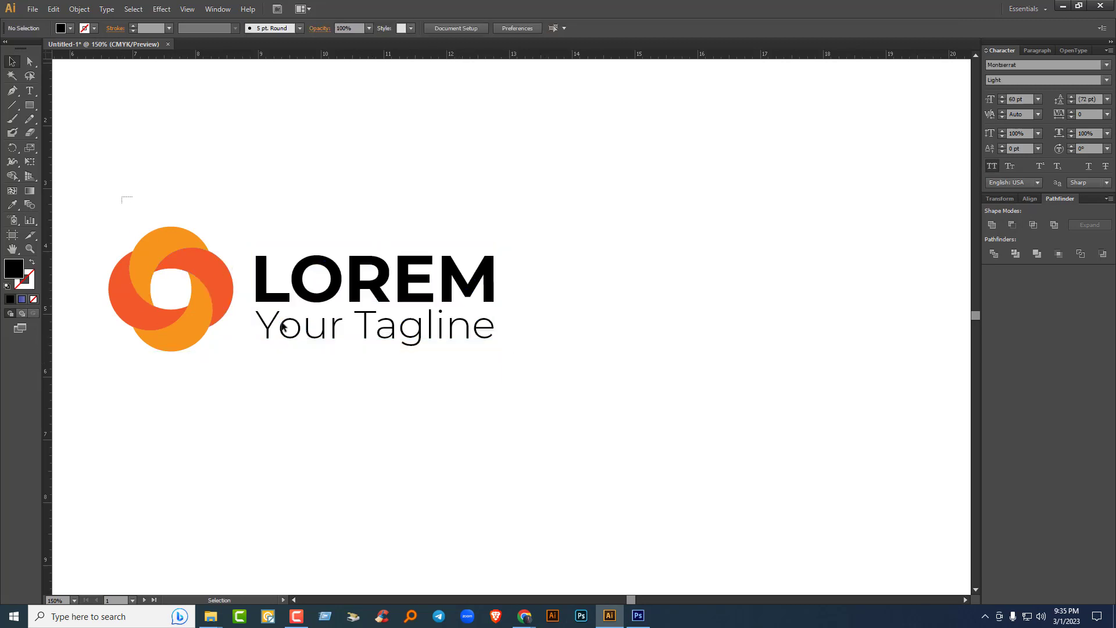
# Step: Vertically centre the logo mark and the LOREM tagline text on each other and group them into one logo
pyautogui.moveTo(282, 327); pyautogui.dragTo(452, 399)
pyautogui.click(355, 26)
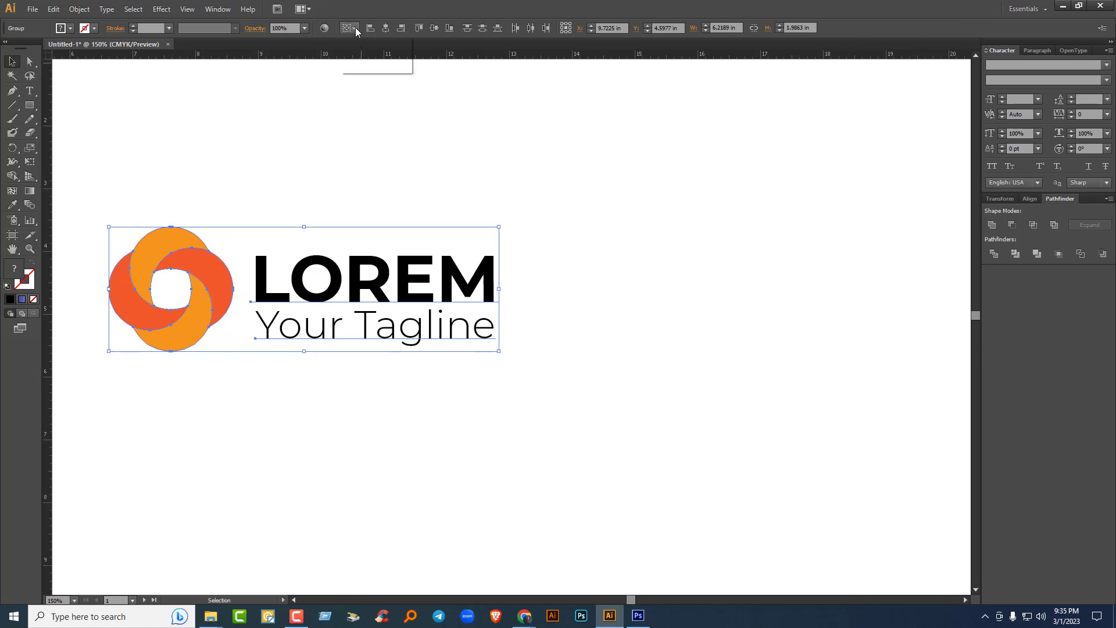
pyautogui.click(362, 43)
pyautogui.click(435, 27)
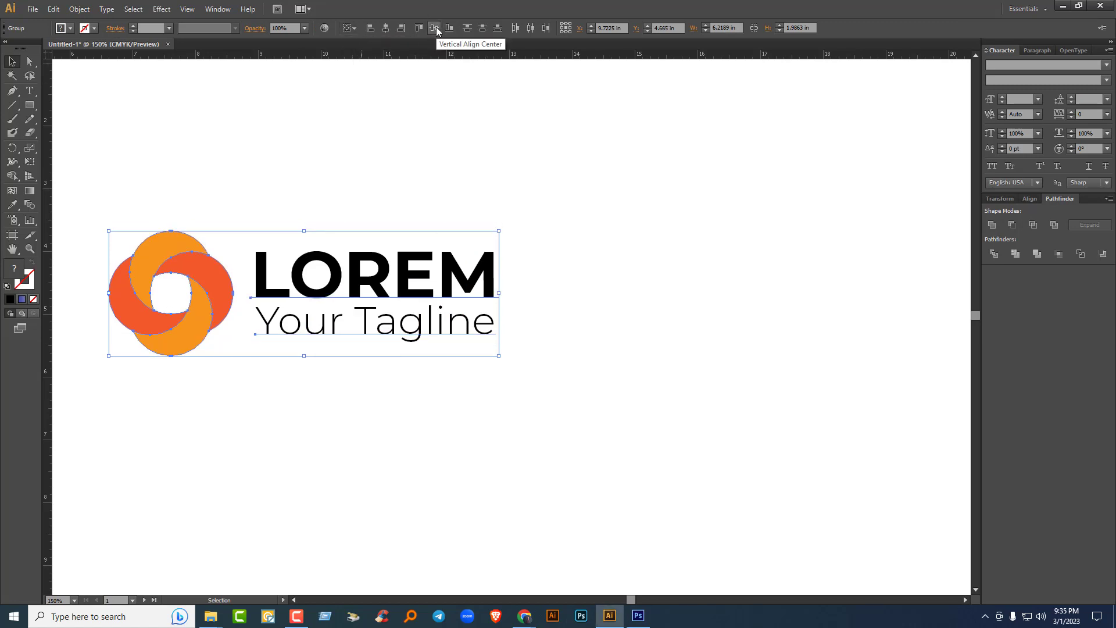
pyautogui.click(536, 306)
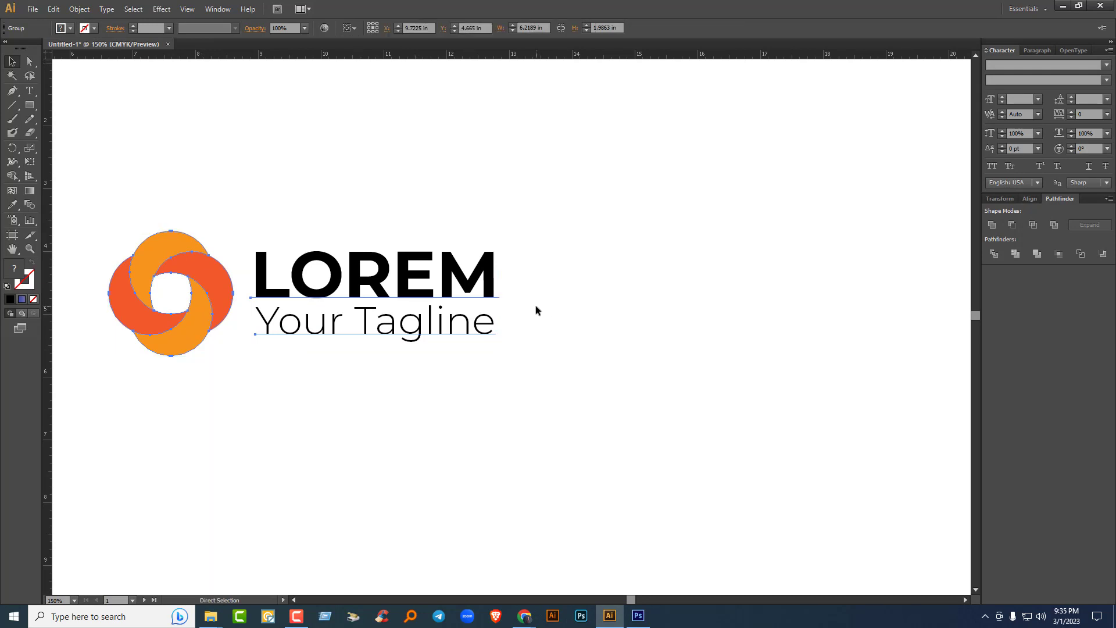
pyautogui.hotkey('ctrl', 'z')
# Step: Scale the complete logo down proportionally to about 1.97 in wide
pyautogui.moveTo(498, 357); pyautogui.dragTo(233, 270)
pyautogui.scroll(-2, 333, 293)
pyautogui.scroll(-1, 334, 288)
pyautogui.moveTo(333, 288); pyautogui.dragTo(501, 321)
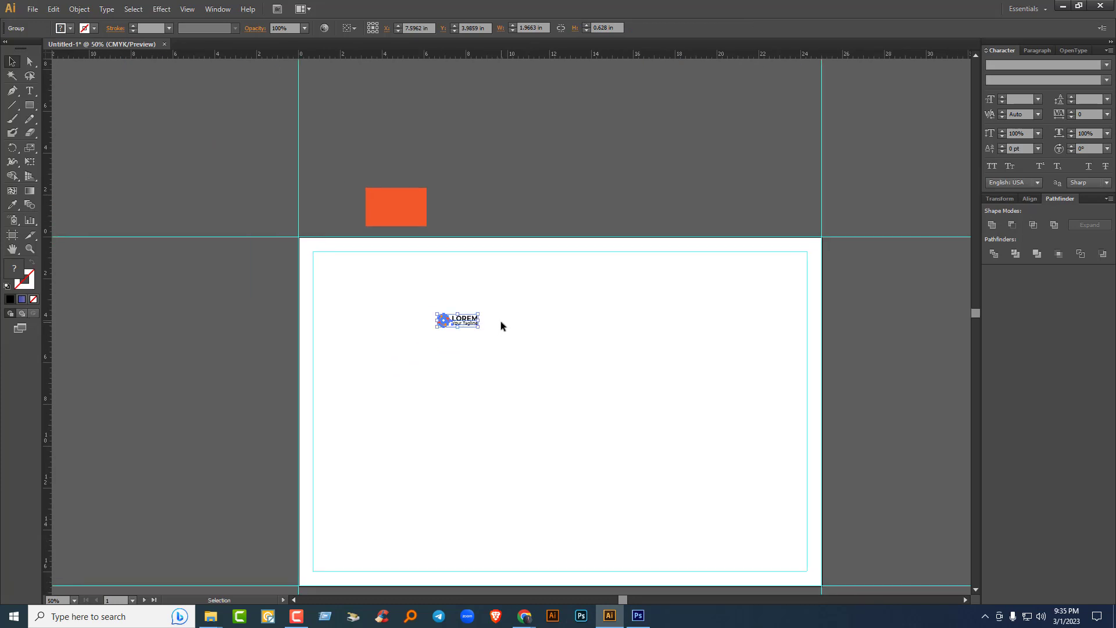
# Step: Move the logo into the upper-left corner of the artboard's inner margin guides and deselect it
pyautogui.click(520, 330)
pyautogui.scroll(2, 520, 330)
pyautogui.moveTo(387, 322); pyautogui.dragTo(140, 197)
pyautogui.click(268, 260)
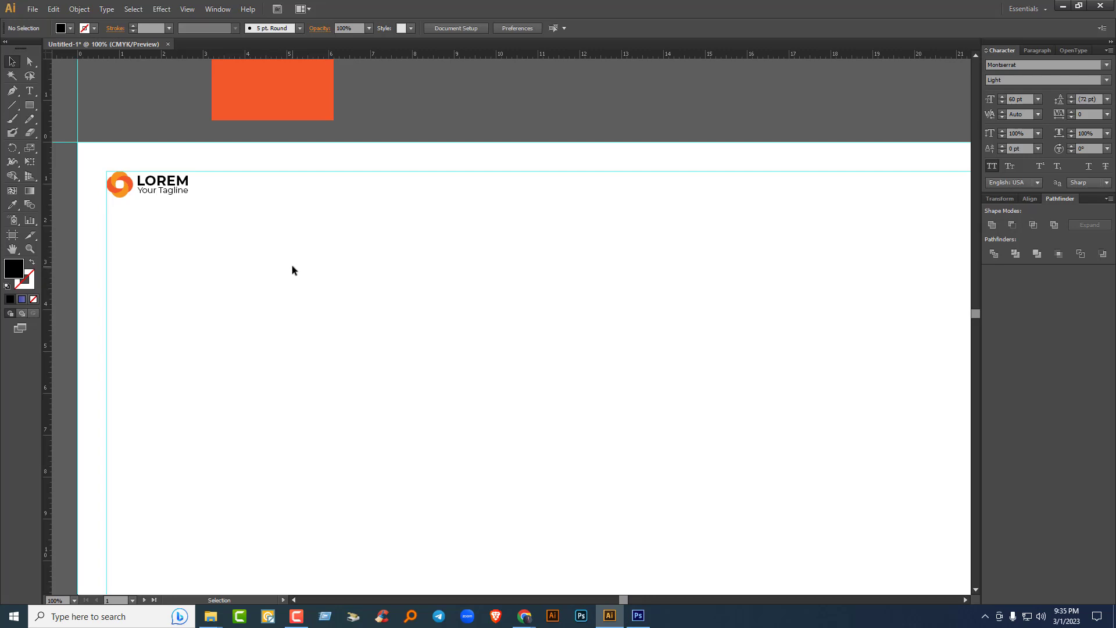
# Step: Draw a black rectangle across the full 25 in artboard width below the logo, about 7.19 in high
pyautogui.scroll(-2, 451, 320)
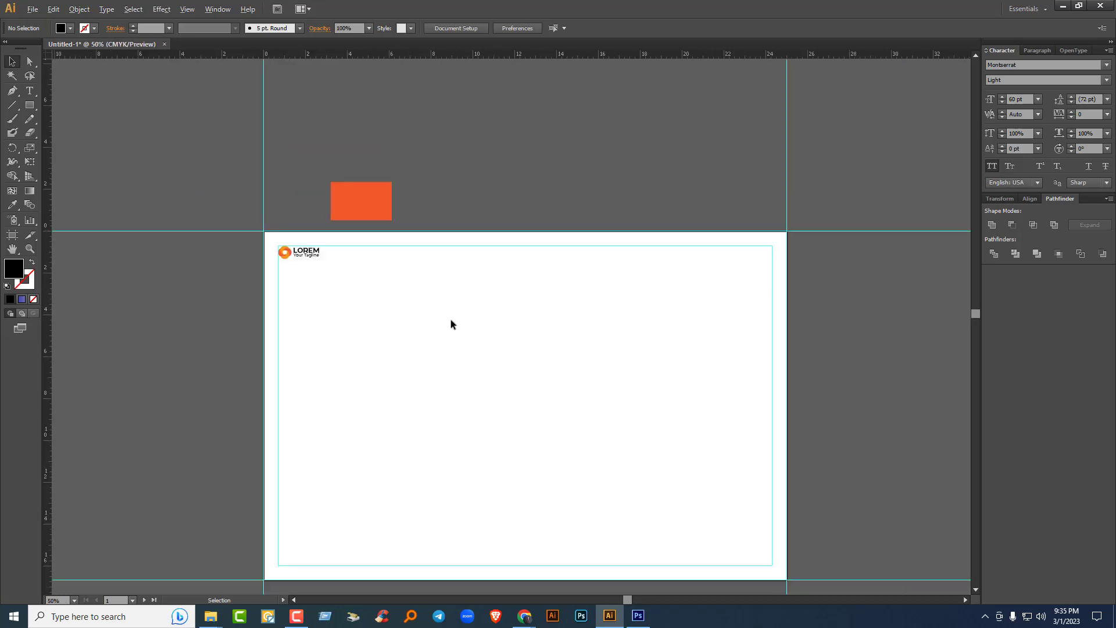
pyautogui.scroll(-1, 456, 322)
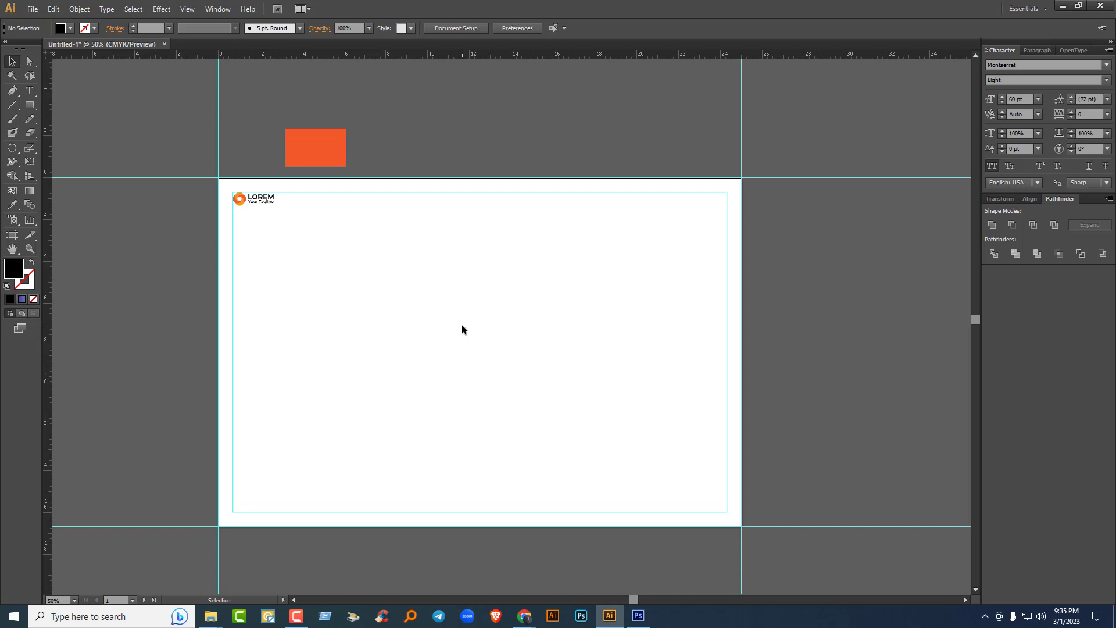
pyautogui.press('space')
pyautogui.moveTo(434, 325); pyautogui.dragTo(479, 329)
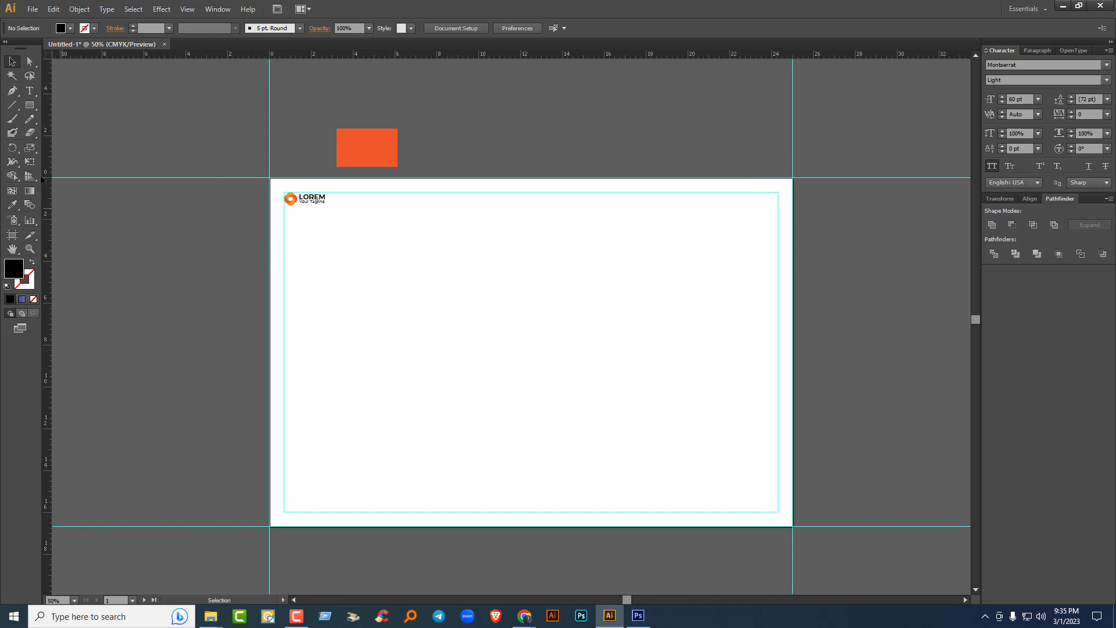
pyautogui.click(30, 106)
pyautogui.moveTo(271, 213); pyautogui.dragTo(793, 355)
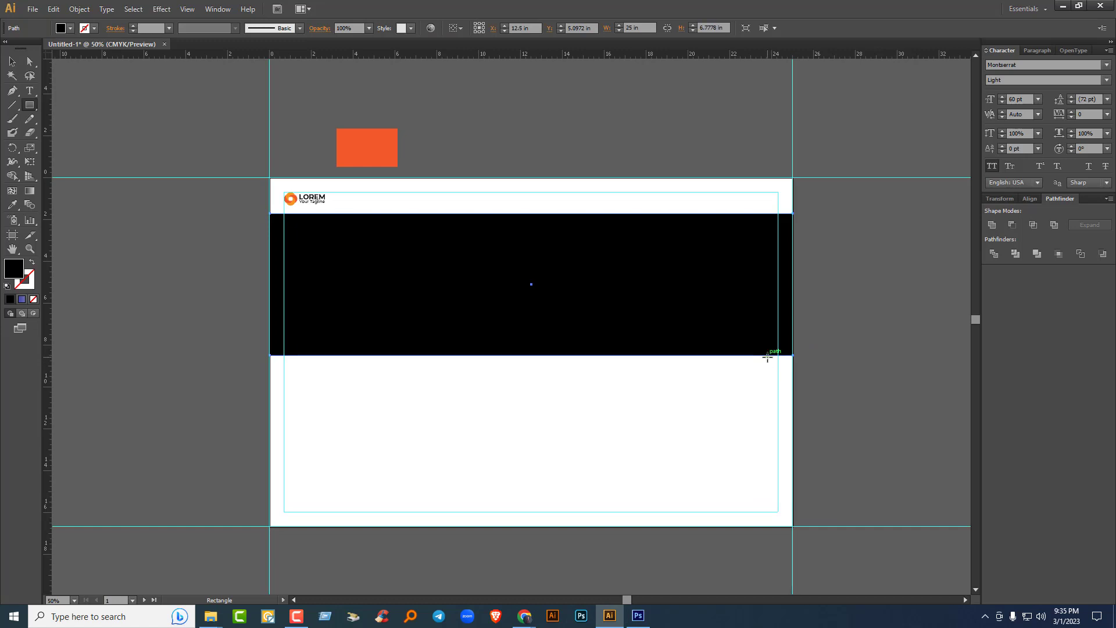
pyautogui.press('v')
pyautogui.moveTo(533, 356); pyautogui.dragTo(533, 364)
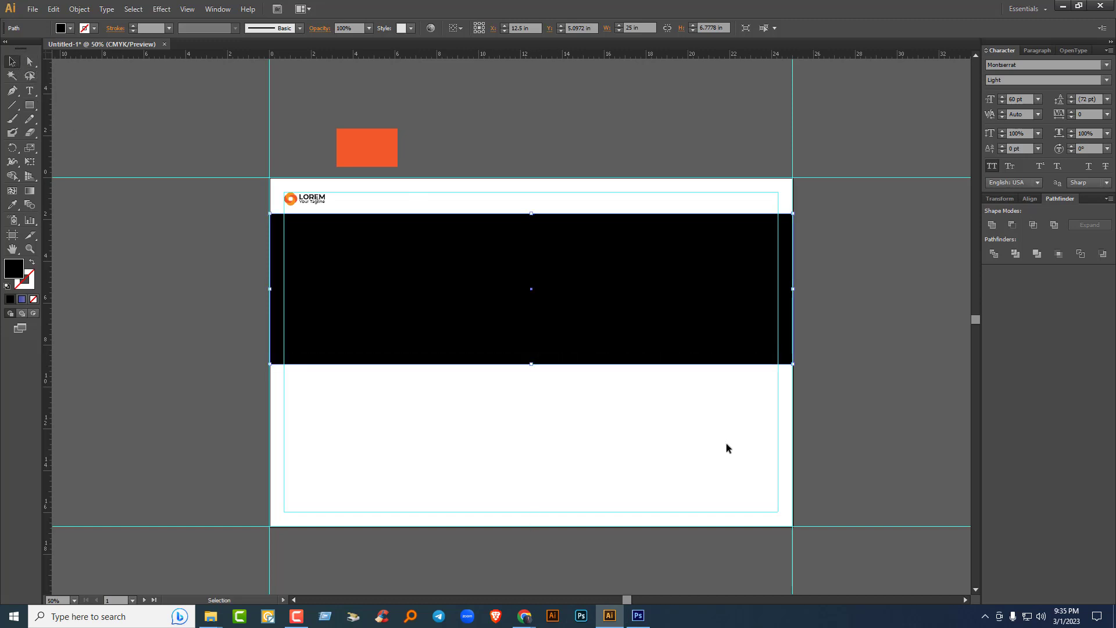
# Step: Place a copy of the black rectangle outside the artboard, to its lower left
pyautogui.scroll(-1, 786, 372)
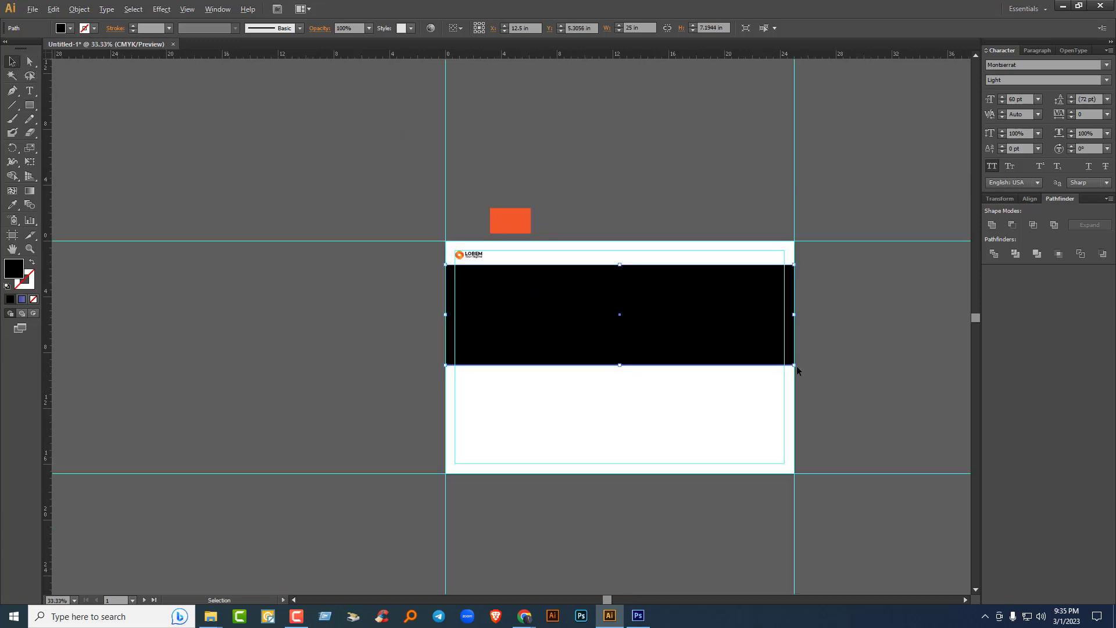
pyautogui.press('a')
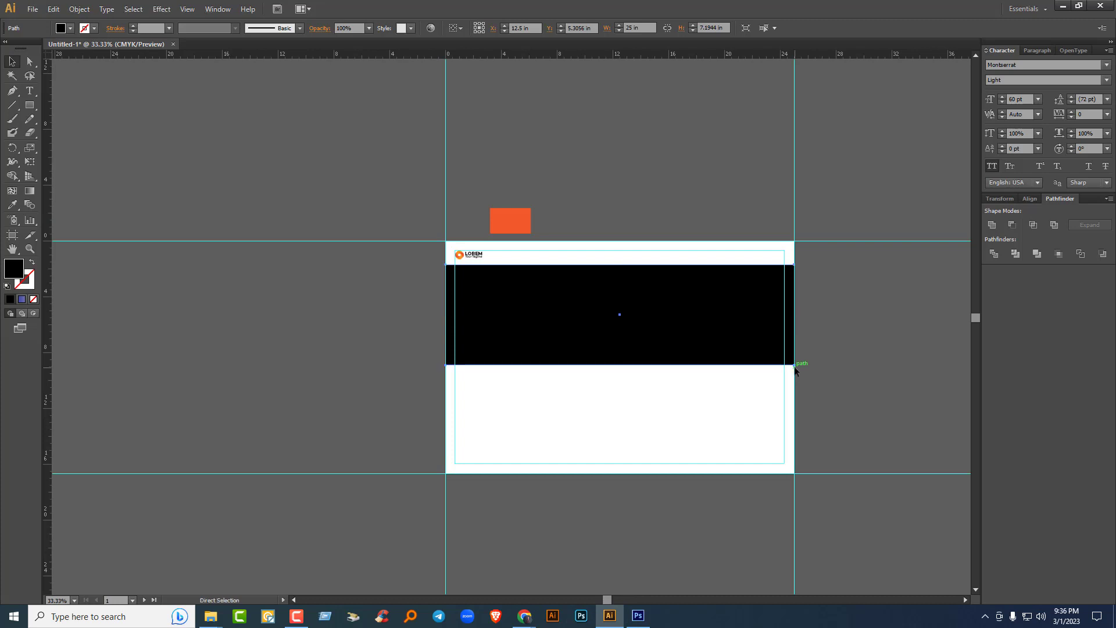
pyautogui.press('v')
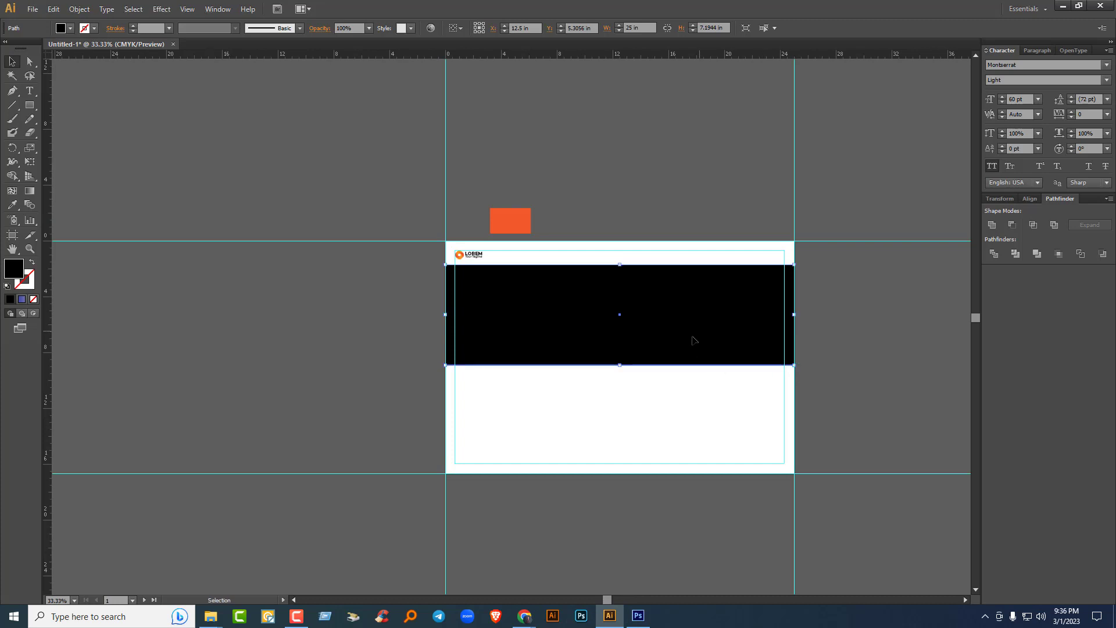
pyautogui.moveTo(693, 340); pyautogui.dragTo(391, 453)
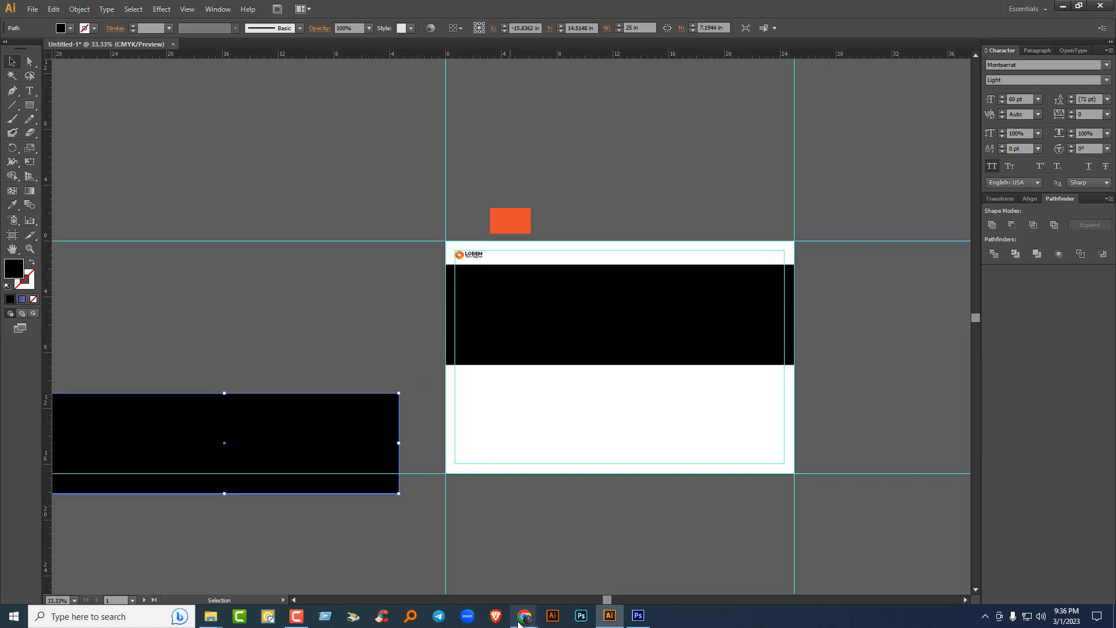
# Step: Switch to the Chrome window and open google.com in a new tab
pyautogui.moveTo(524, 615)
pyautogui.click(456, 559)
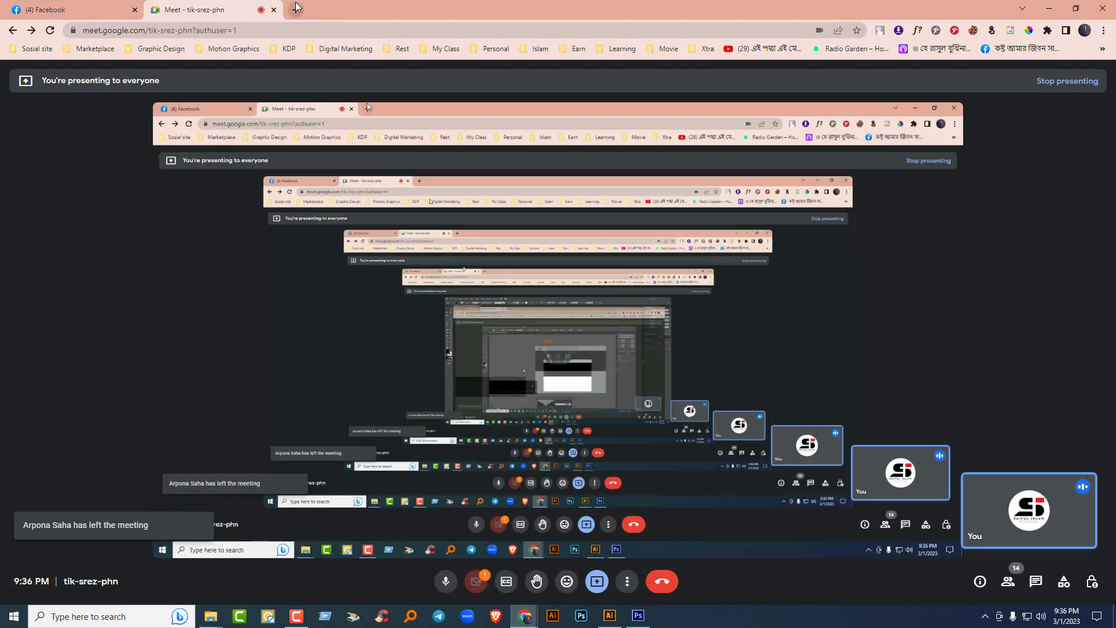
pyautogui.hotkey('ctrl', 't')
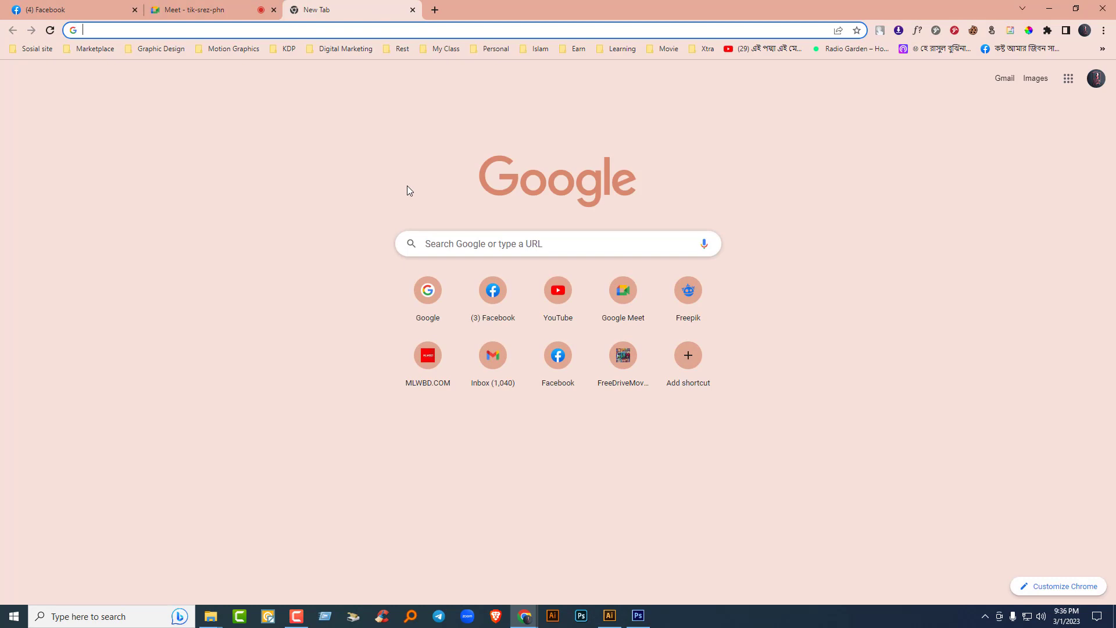
pyautogui.write('google.com')
pyautogui.press('Return')
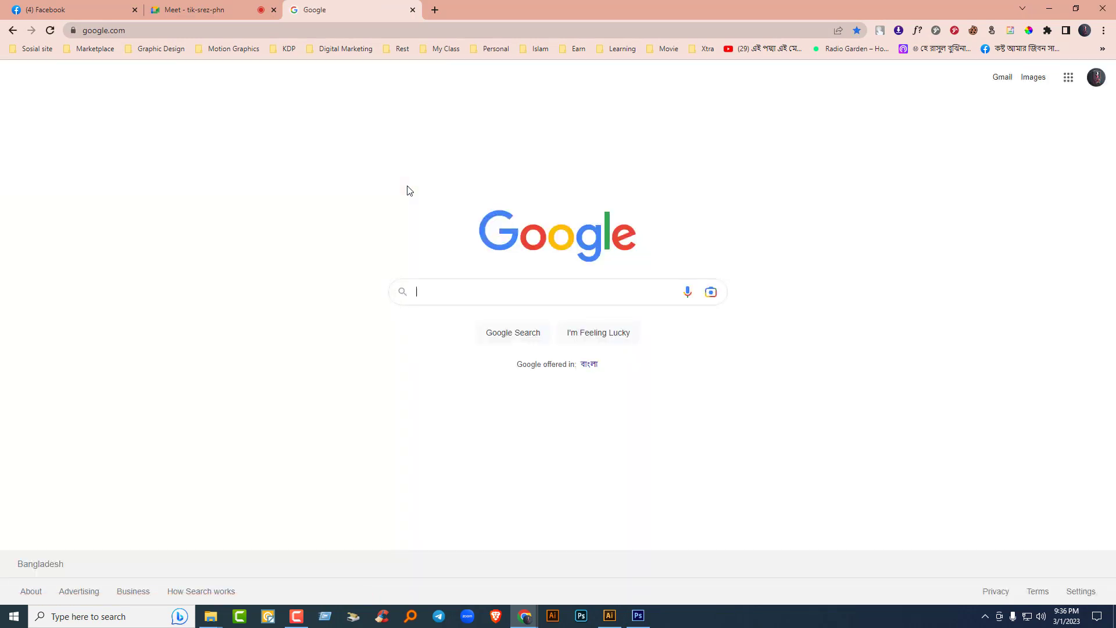
# Step: Search Google for "official pc"
pyautogui.write('offici')
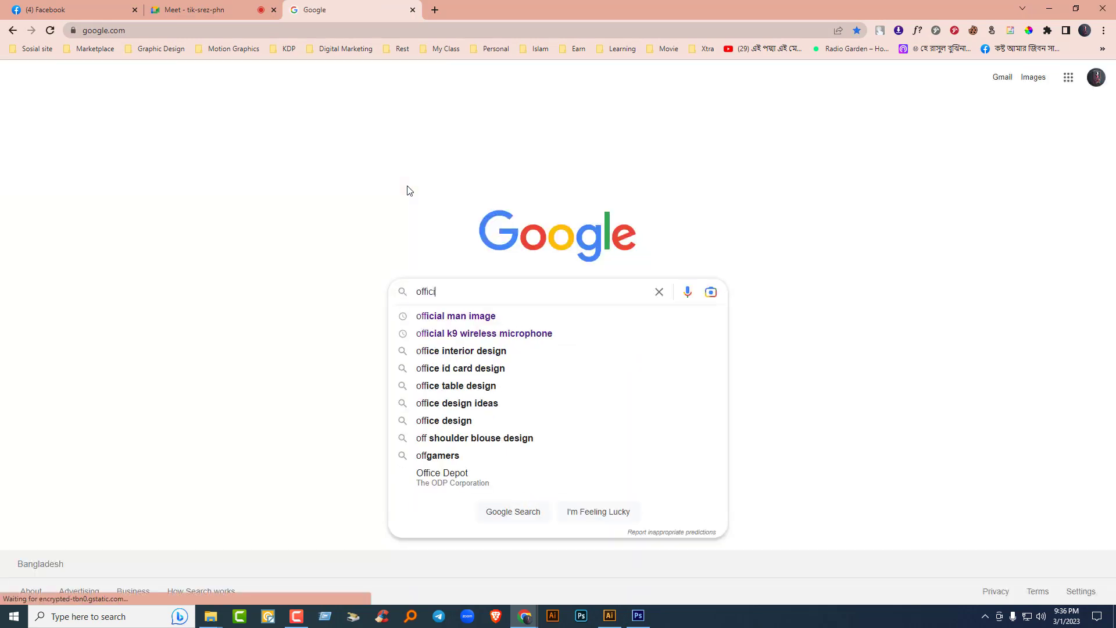
pyautogui.write('al pc')
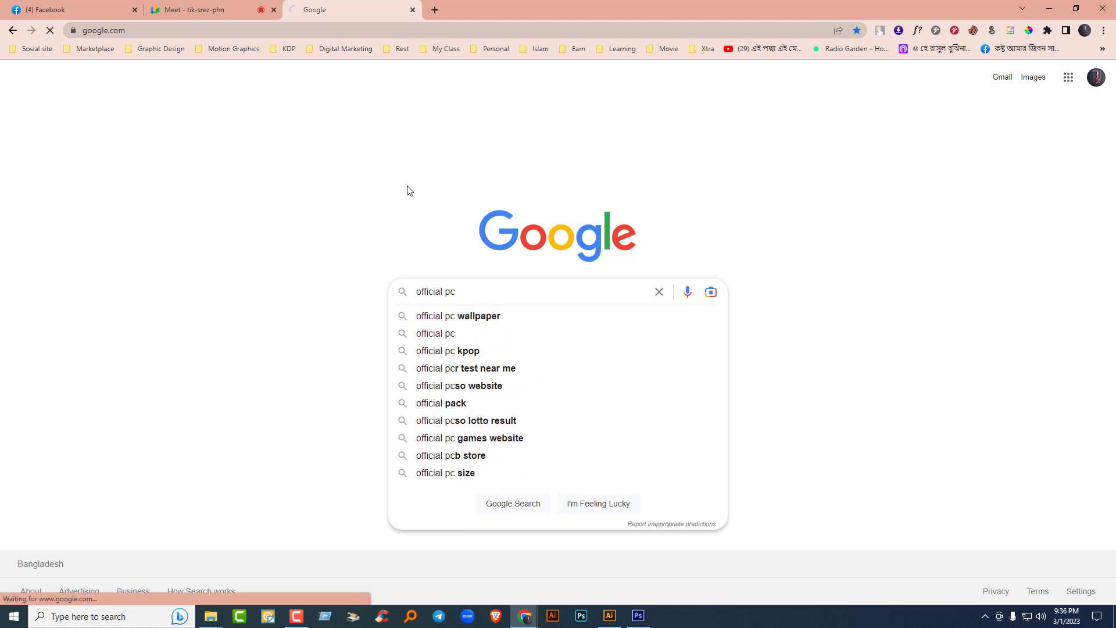
pyautogui.press('Return')
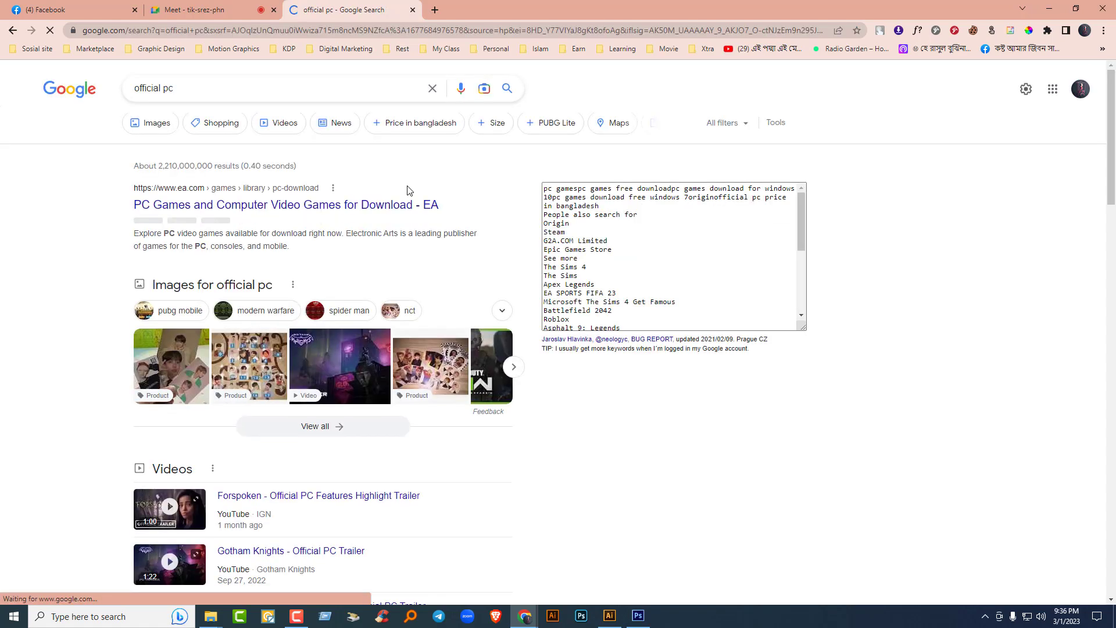
pyautogui.doubleClick(268, 90)
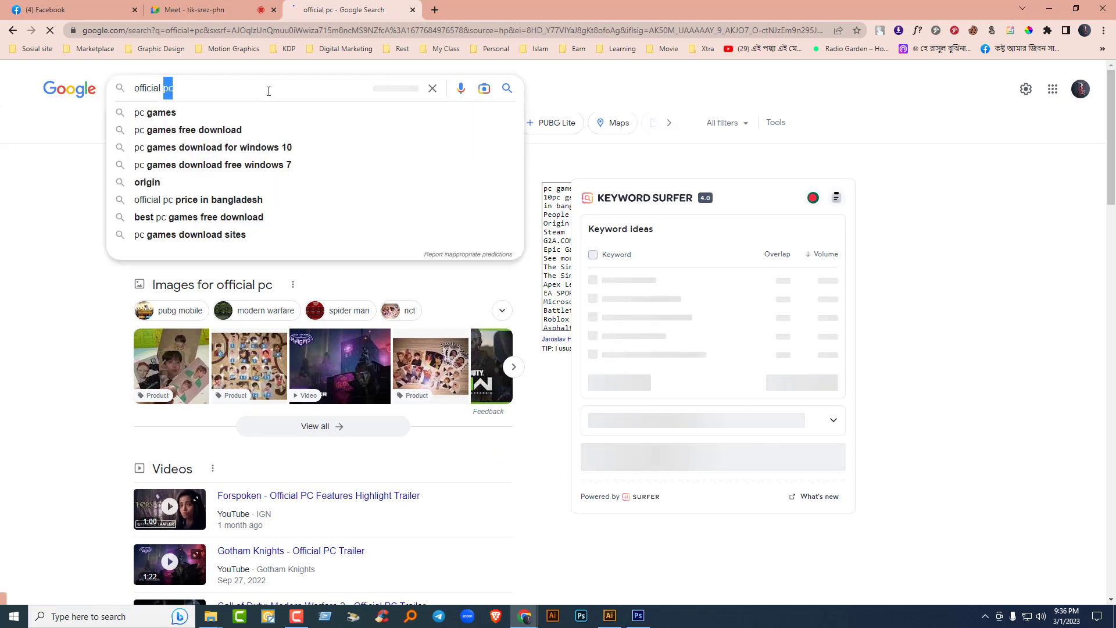
pyautogui.press('BackSpace')
pyautogui.press('BackSpace')
pyautogui.press('BackSpace')
pyautogui.press('BackSpace')
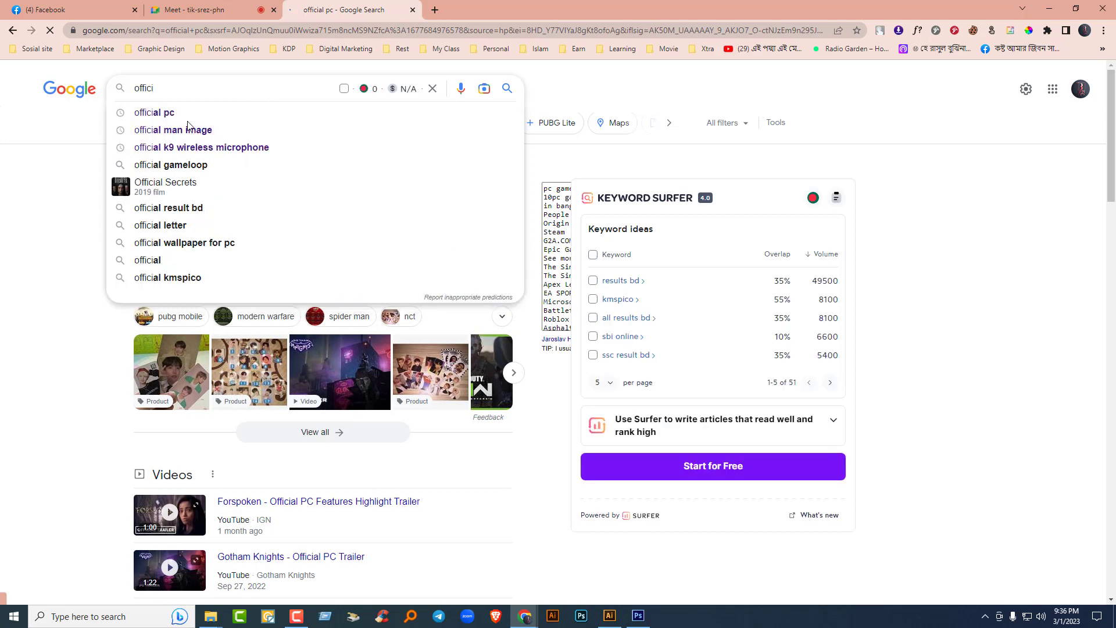
pyautogui.click(172, 113)
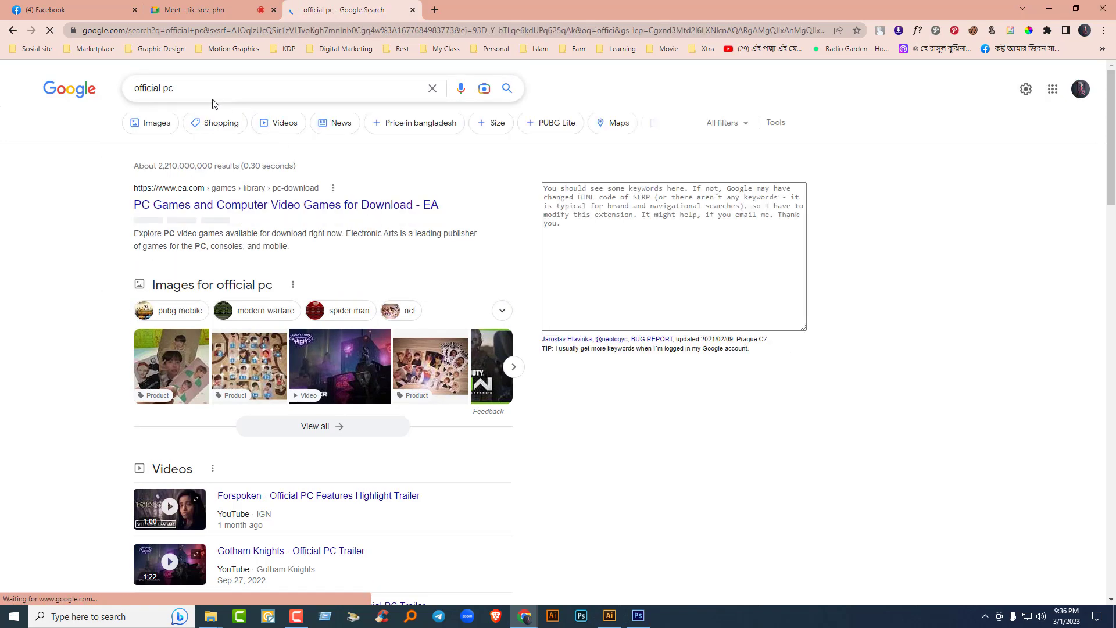
# Step: Change the Google query to "office work" and show its image results
pyautogui.doubleClick(267, 87)
pyautogui.press('BackSpace')
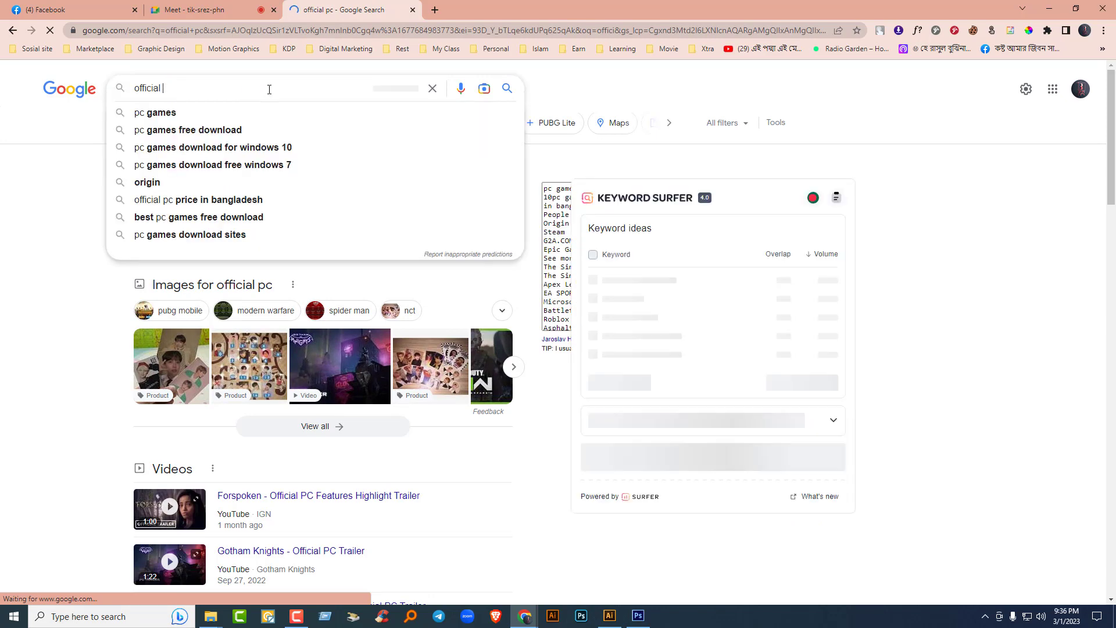
pyautogui.press('BackSpace')
pyautogui.press('BackSpace')
pyautogui.press('BackSpace')
pyautogui.press('BackSpace')
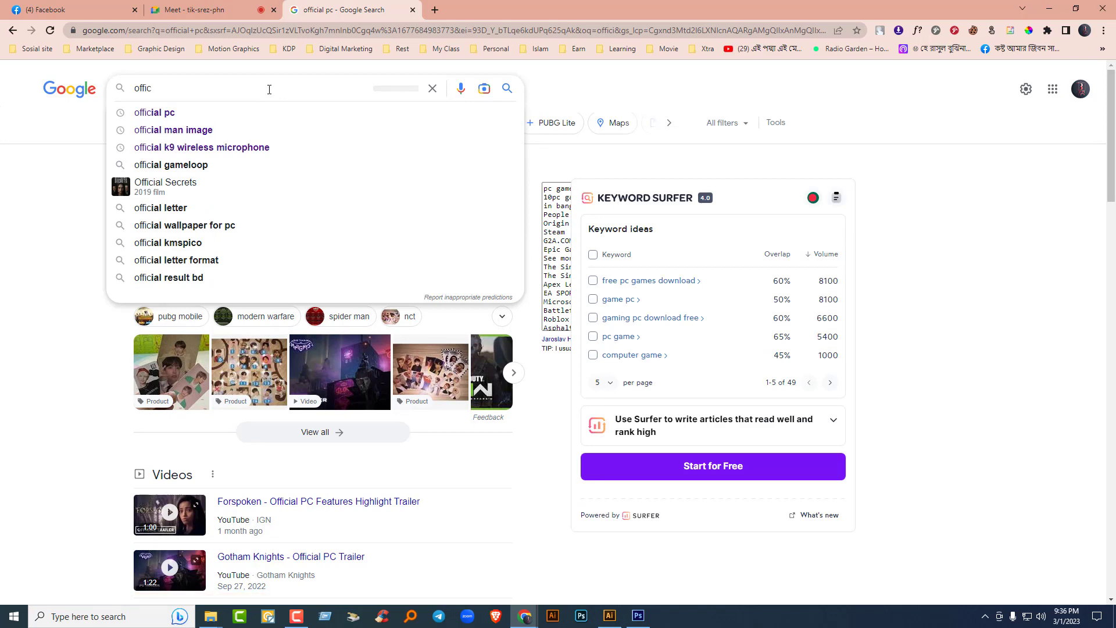
pyautogui.write('e ')
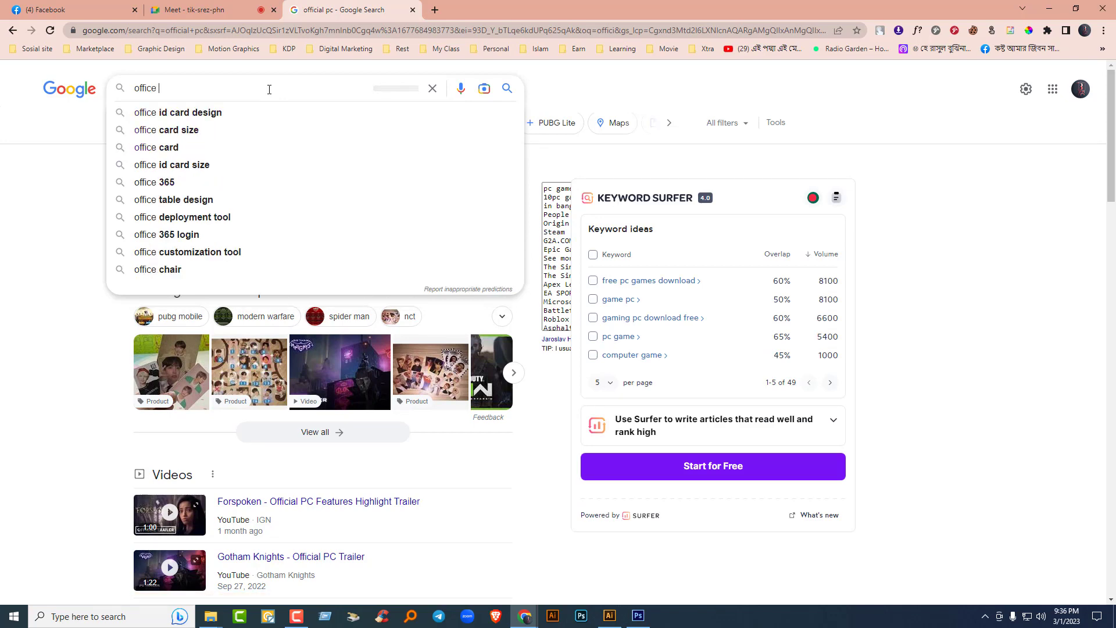
pyautogui.write('work')
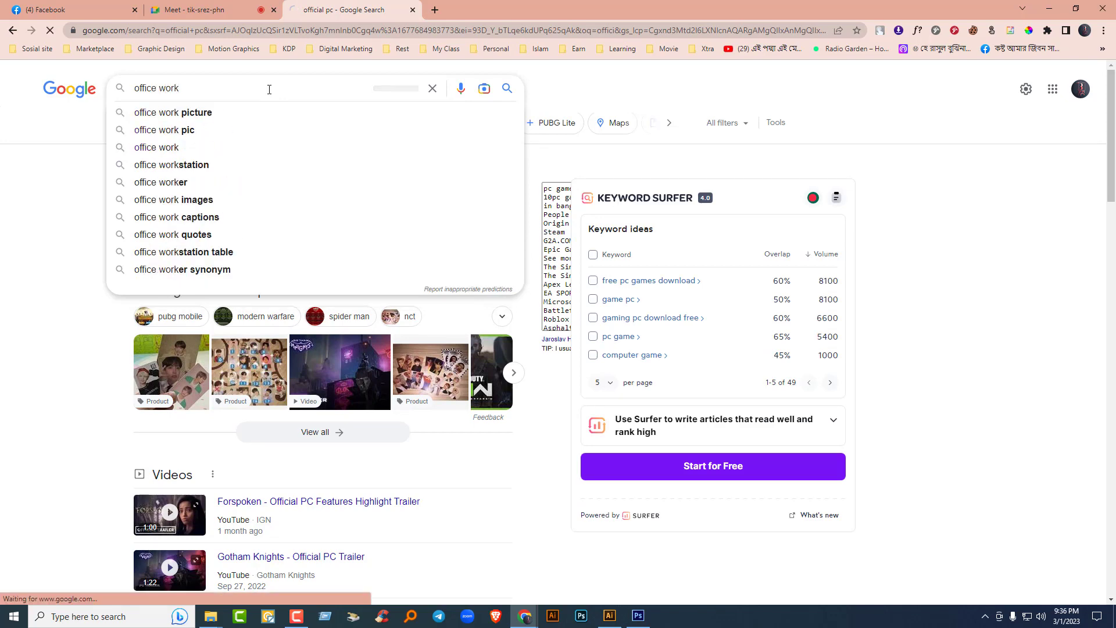
pyautogui.press('Return')
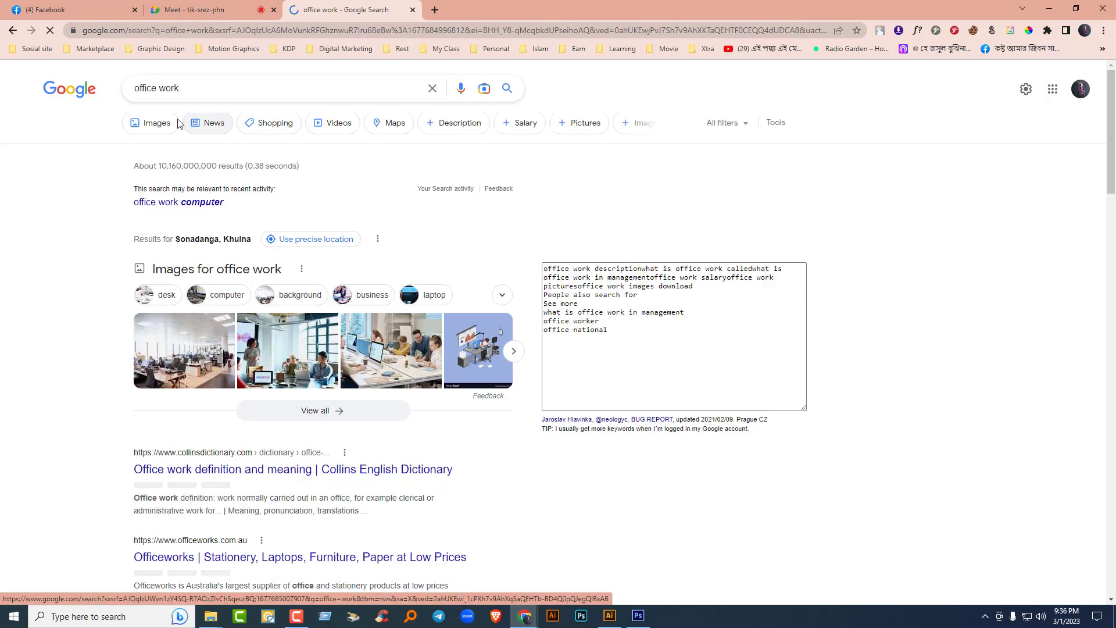
pyautogui.click(154, 123)
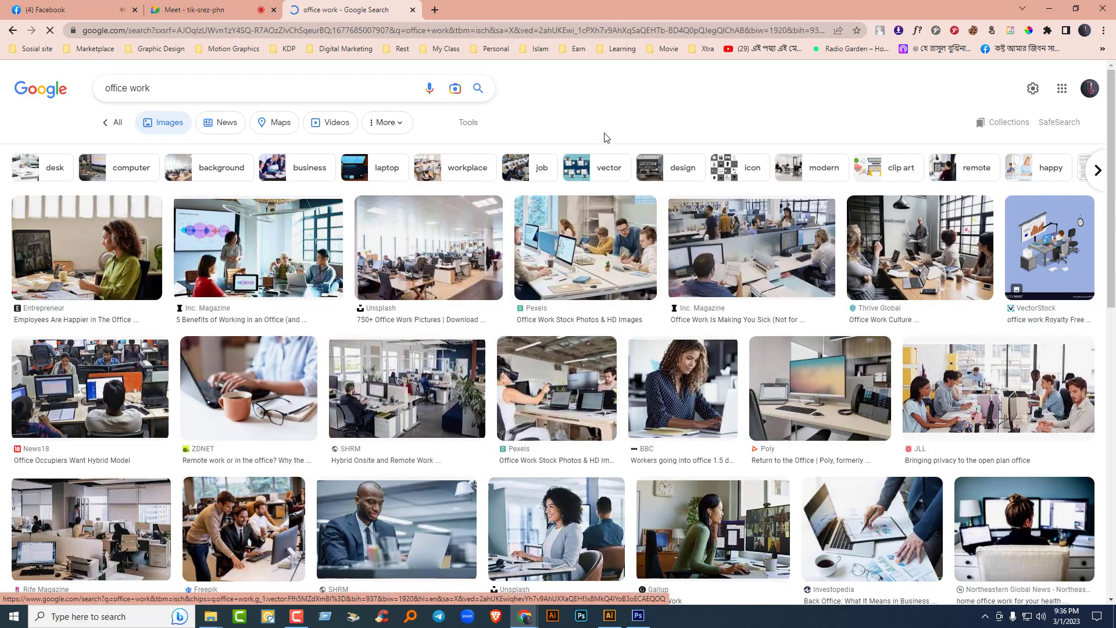
# Step: Browse the office work image results and related pictures, and open the iStock photo of a laptop and coffee cup by a window
pyautogui.scroll(-4, 533, 282)
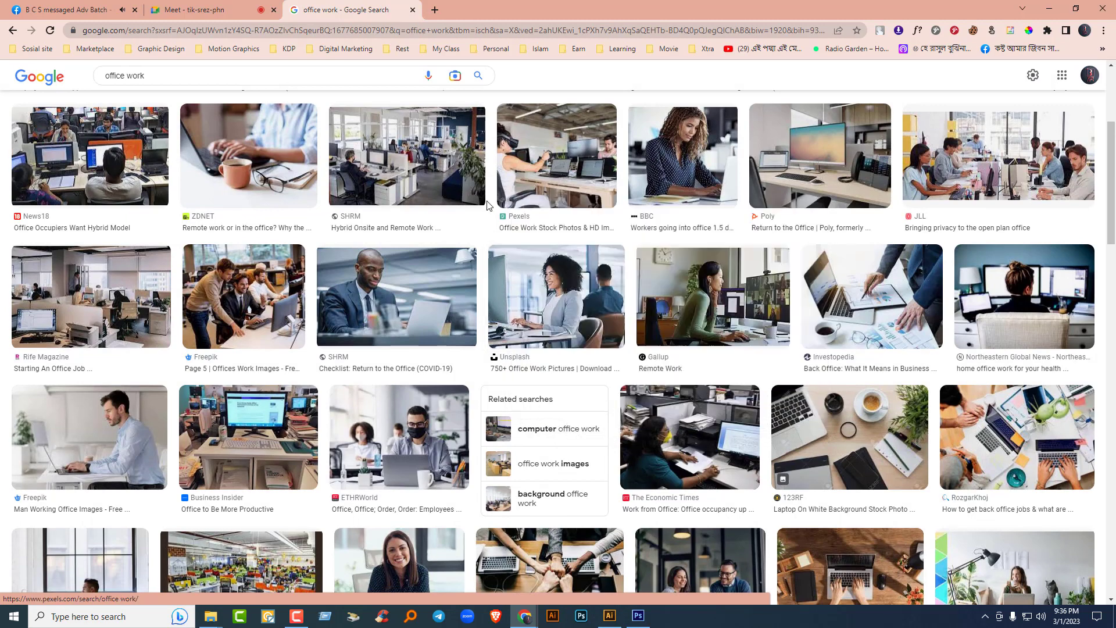
pyautogui.scroll(-3, 349, 256)
pyautogui.scroll(-1, 396, 267)
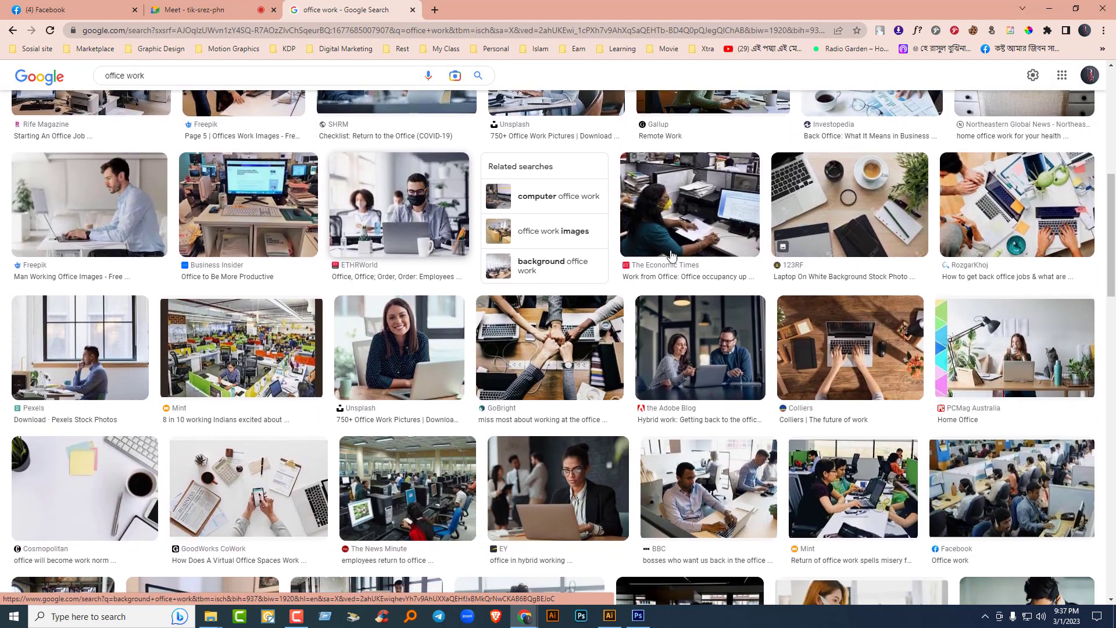
pyautogui.click(824, 221)
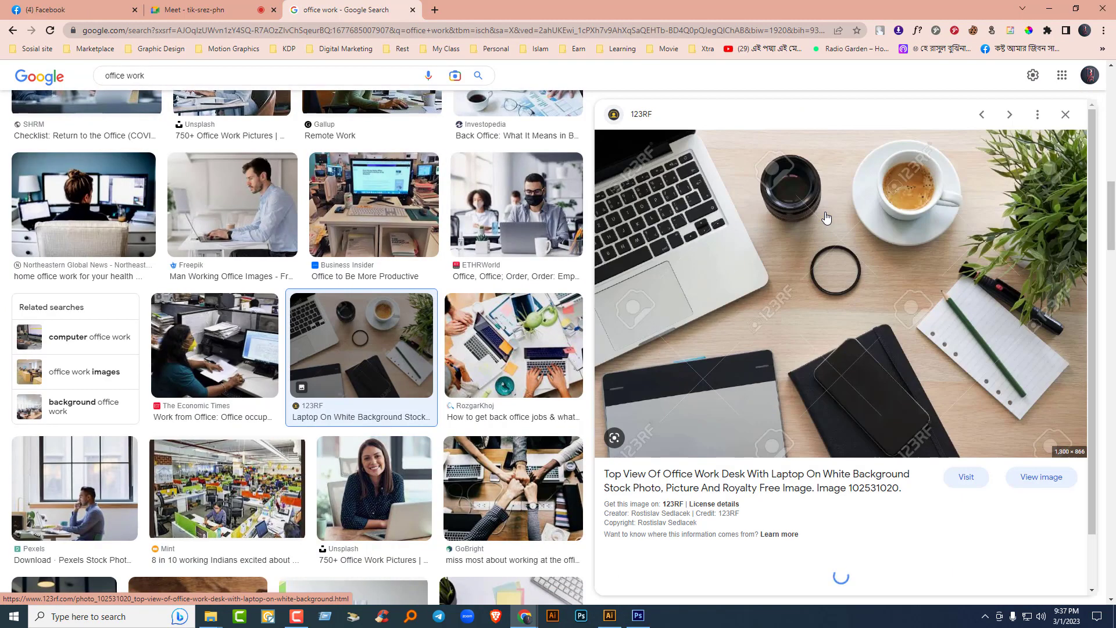
pyautogui.scroll(-4, 651, 320)
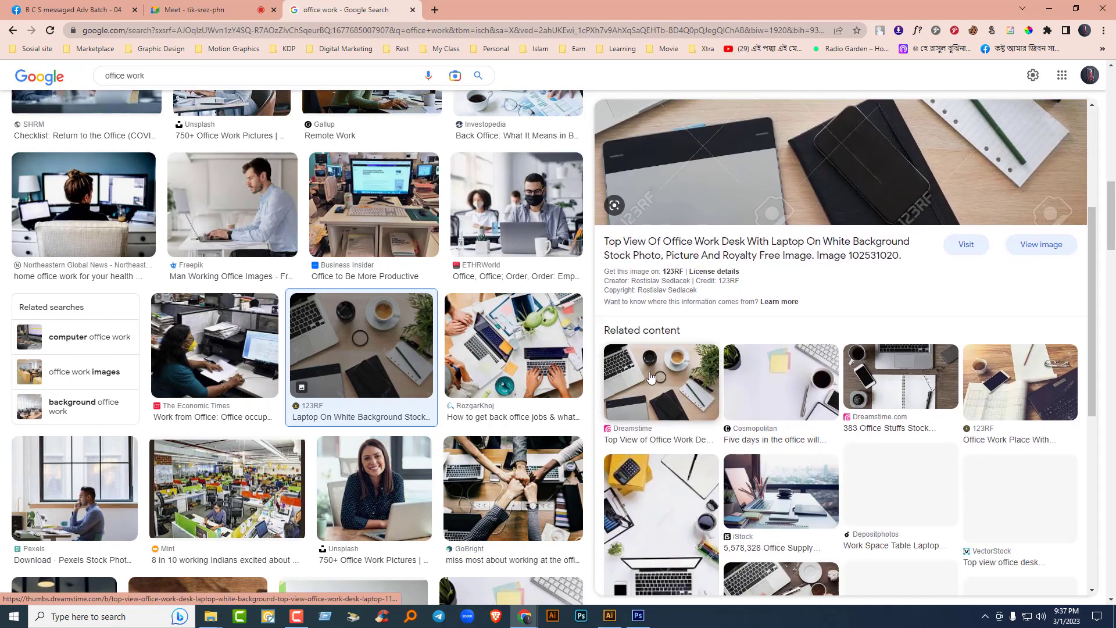
pyautogui.moveTo(657, 373)
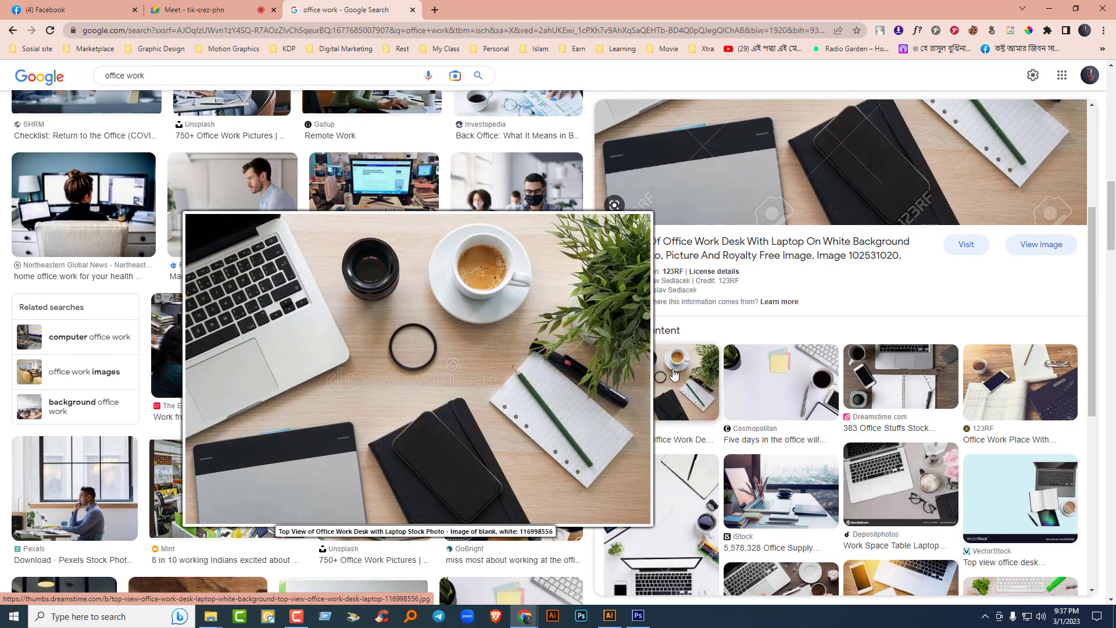
pyautogui.moveTo(881, 392)
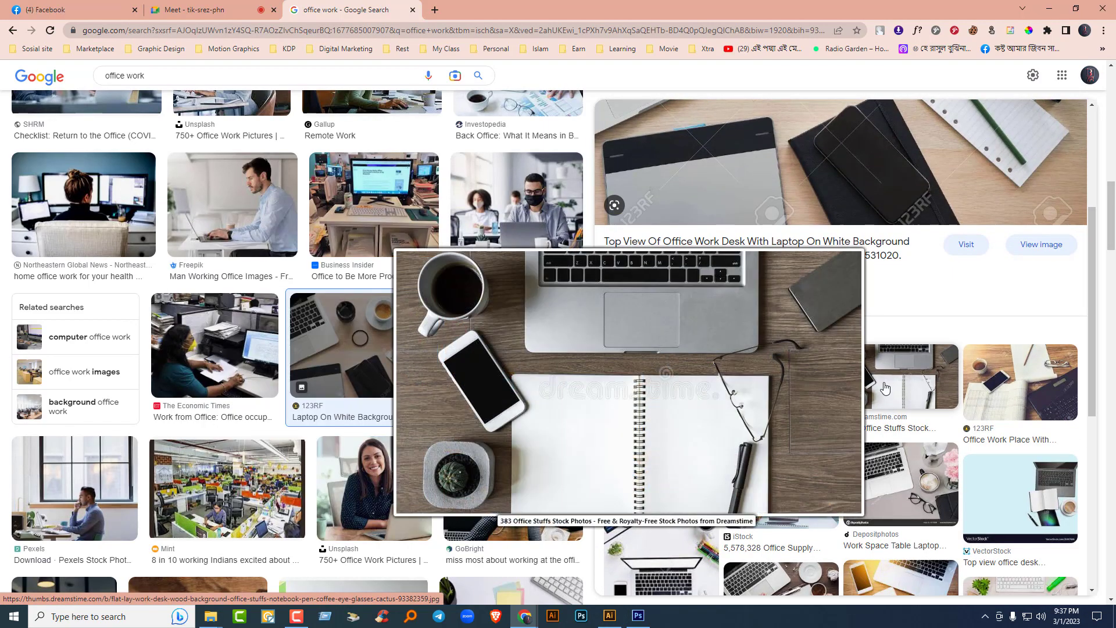
pyautogui.scroll(-3, 907, 291)
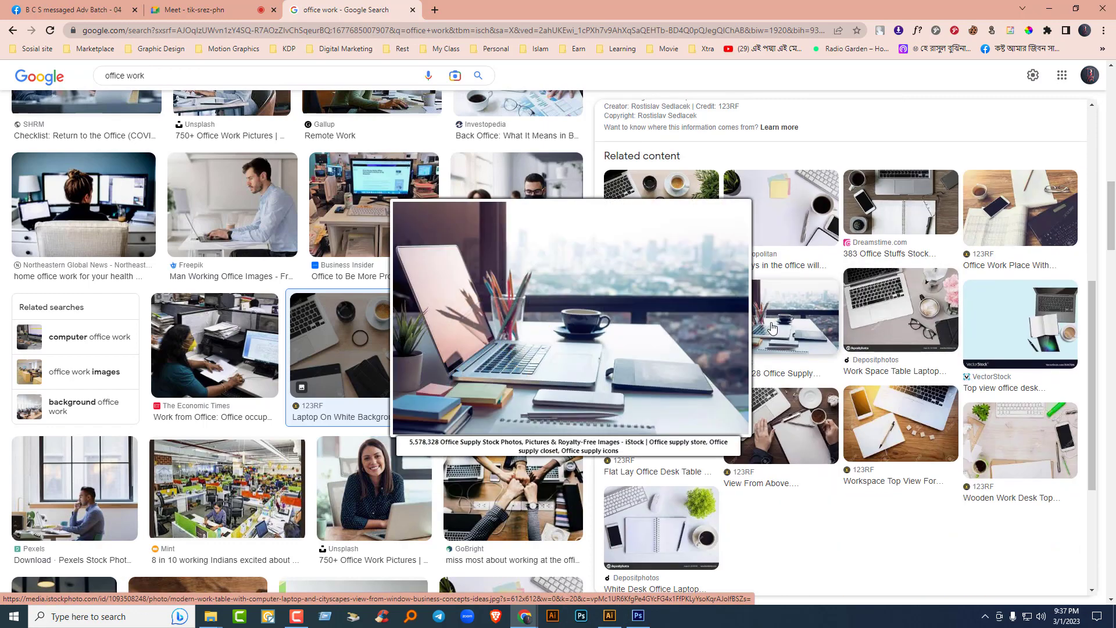
pyautogui.click(773, 328)
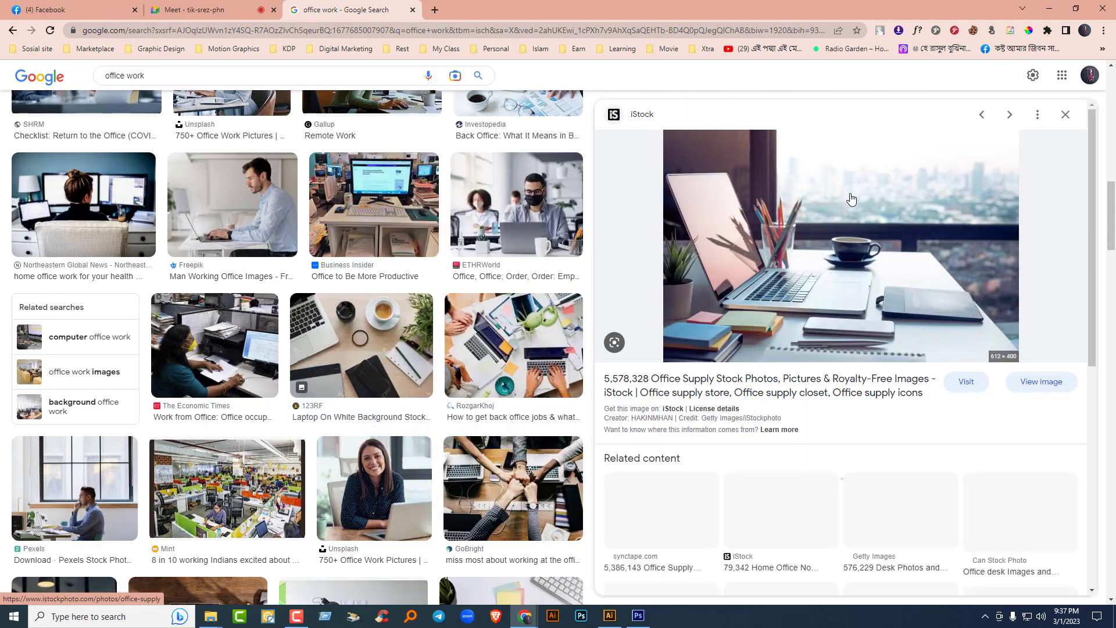
pyautogui.rightClick(828, 241)
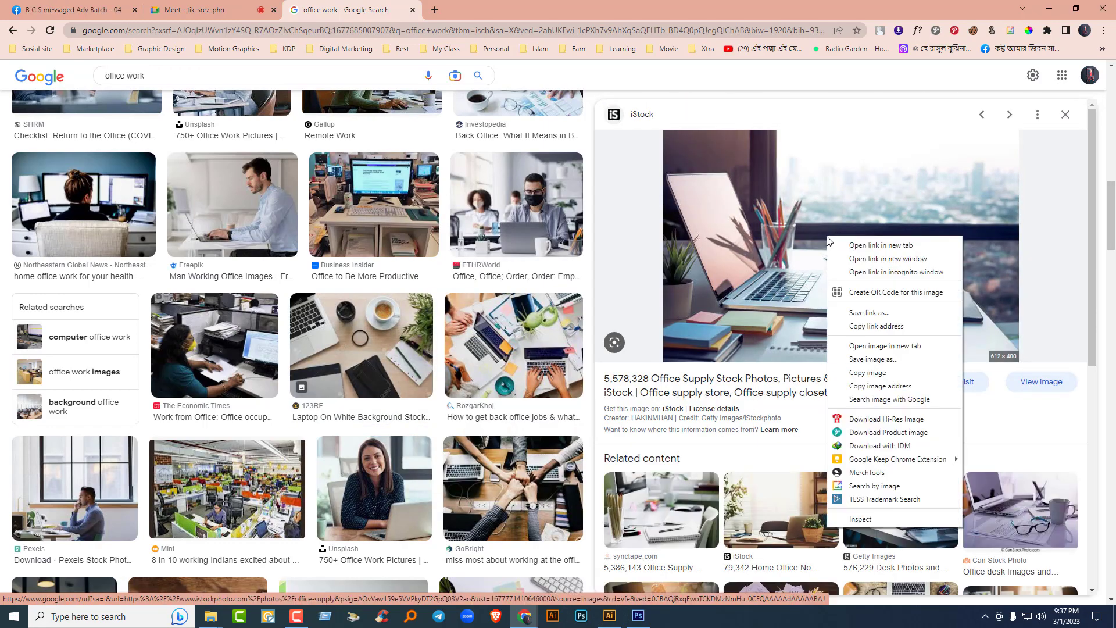
pyautogui.click(876, 362)
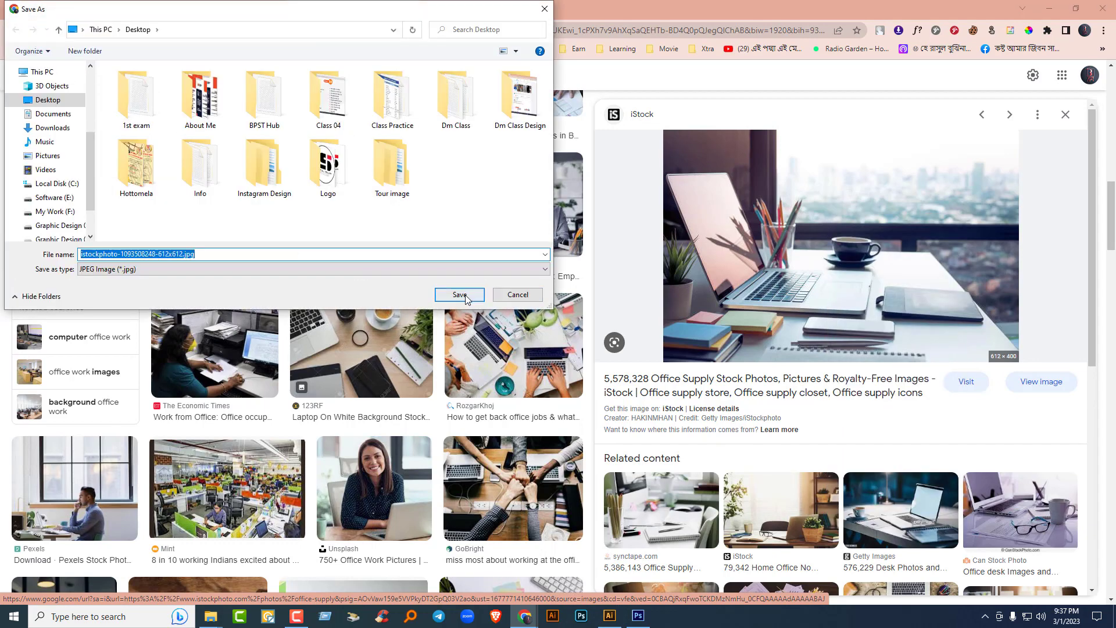
pyautogui.click(462, 296)
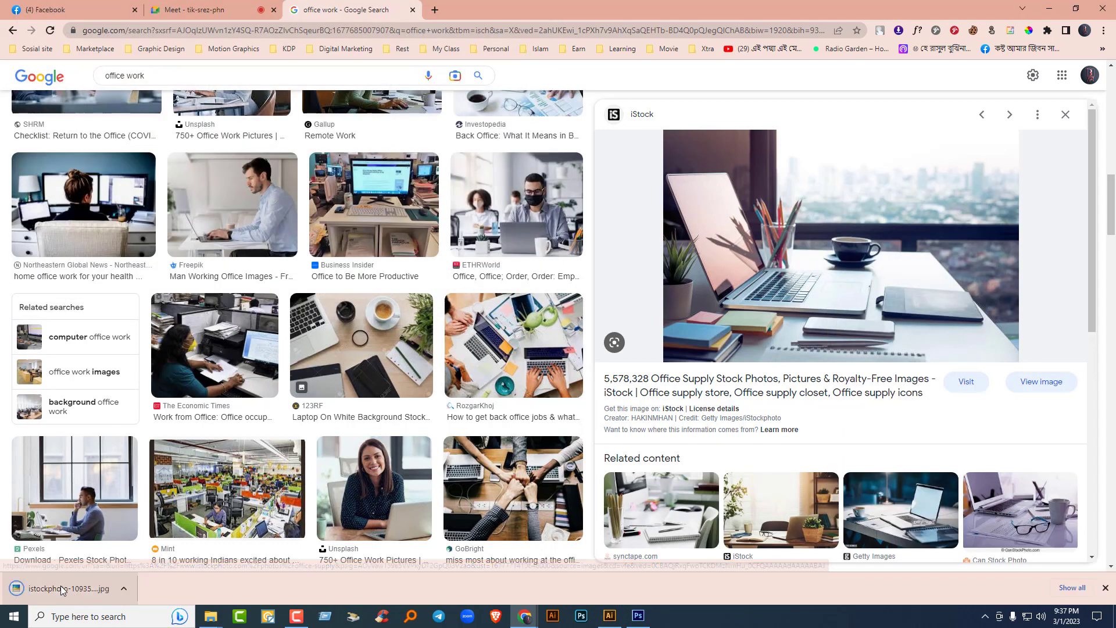
# Step: Place the downloaded photo in the Illustrator document, embed it, and enlarge it to about 12.9 × 8.4 in overlapping the banner's right end
pyautogui.moveTo(69, 588); pyautogui.dragTo(592, 521)
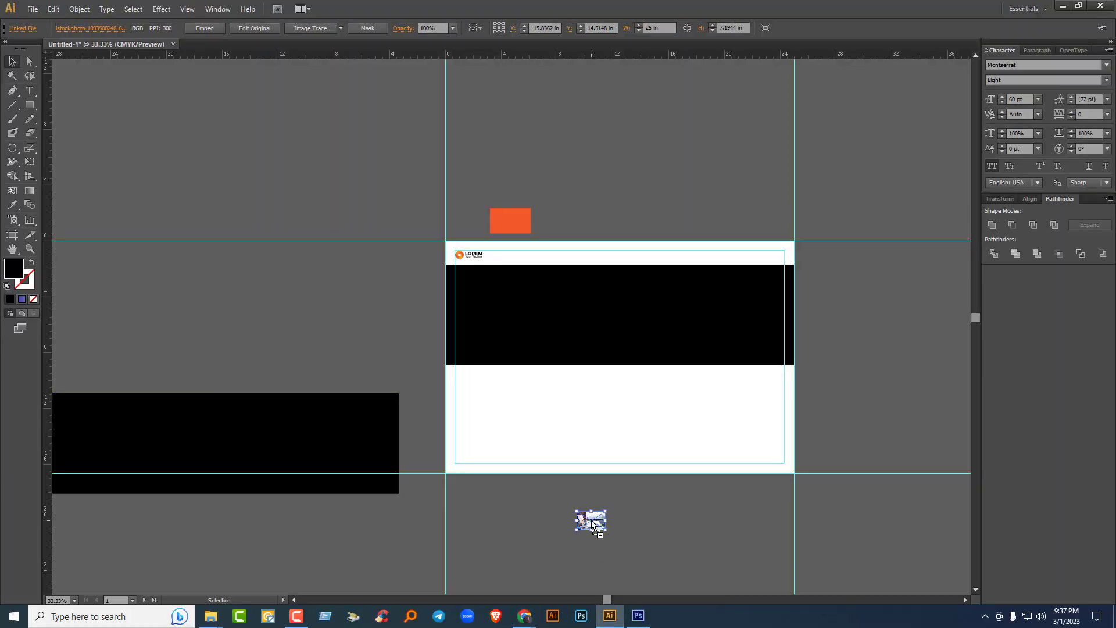
pyautogui.click(206, 28)
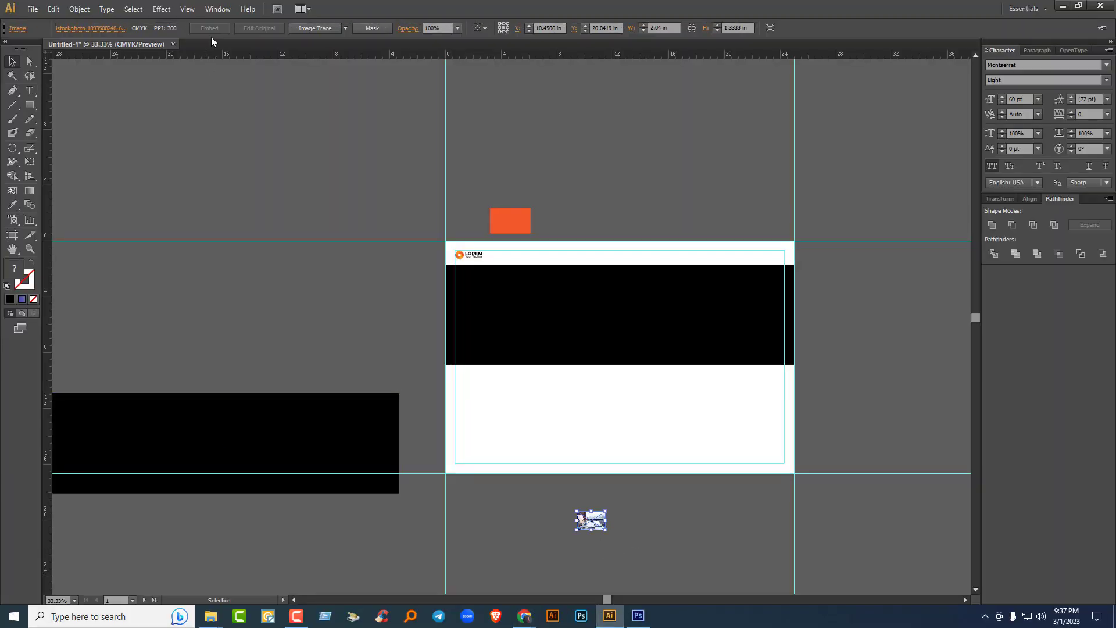
pyautogui.moveTo(590, 521); pyautogui.dragTo(960, 402)
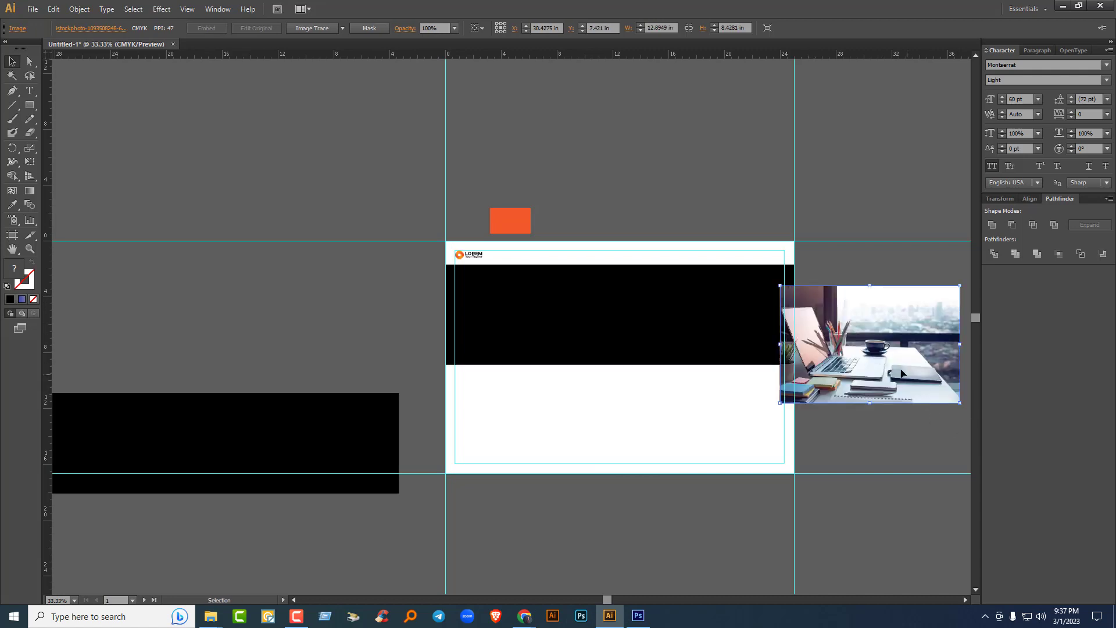
pyautogui.moveTo(893, 369); pyautogui.dragTo(860, 341)
# Step: Bring the black banner rectangle on the artboard to the front, above the photo
pyautogui.click(660, 312)
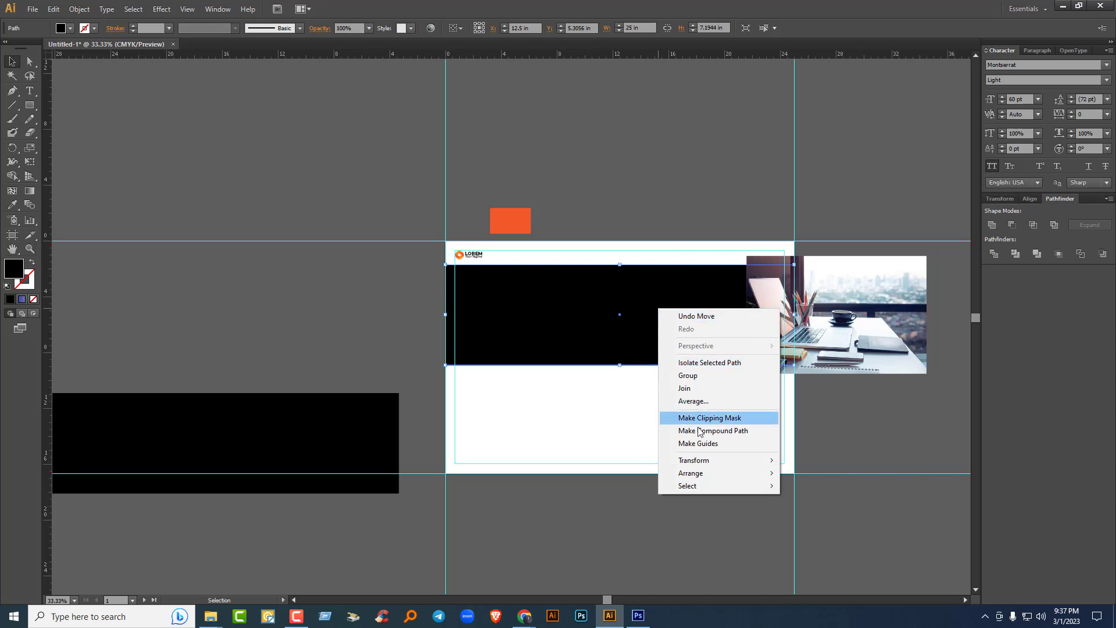
pyautogui.moveTo(697, 476)
pyautogui.click(843, 474)
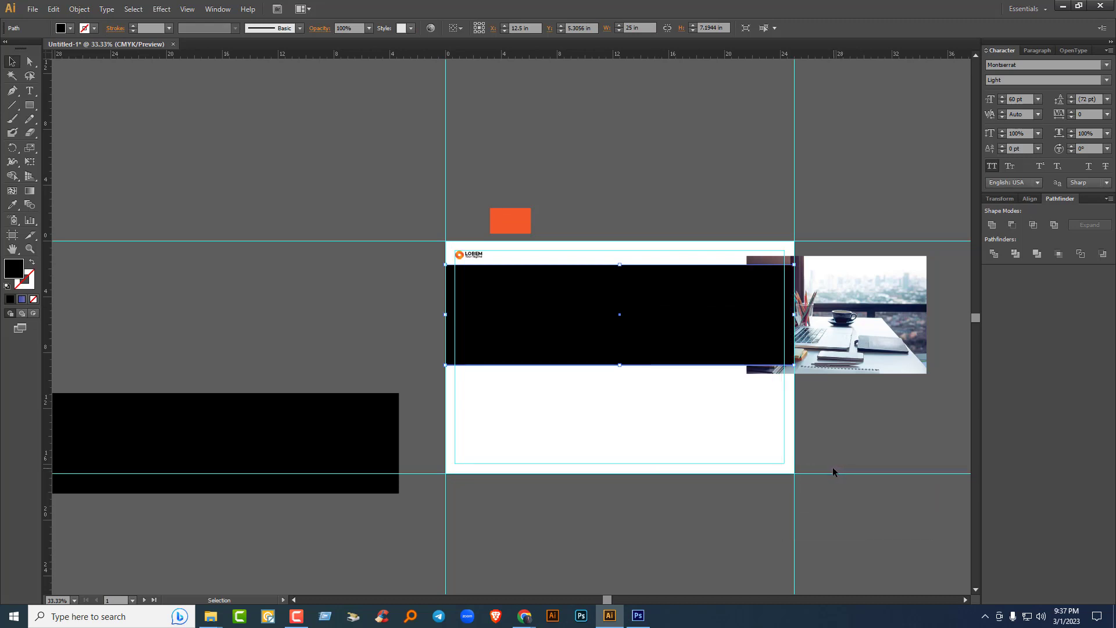
# Step: Enlarge the photo behind the black banner to about 21.3 × 13.9 in and clip it to the banner with a clipping mask
pyautogui.moveTo(881, 324); pyautogui.dragTo(574, 321)
pyautogui.moveTo(621, 371); pyautogui.dragTo(788, 449)
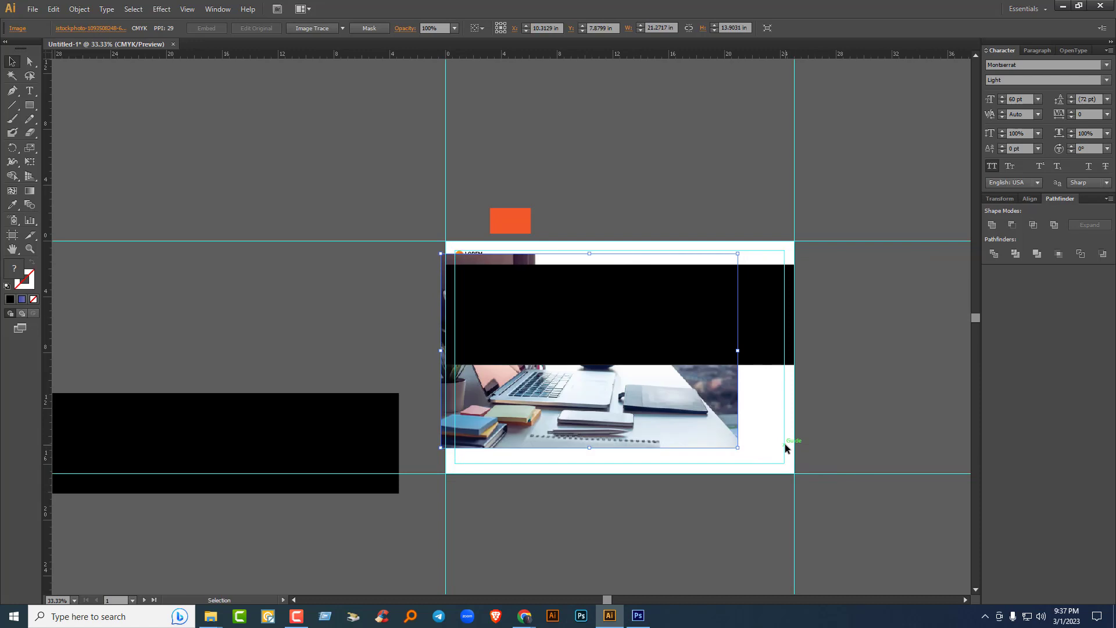
pyautogui.keyDown('shift'); pyautogui.click(758, 326); pyautogui.keyUp('shift')
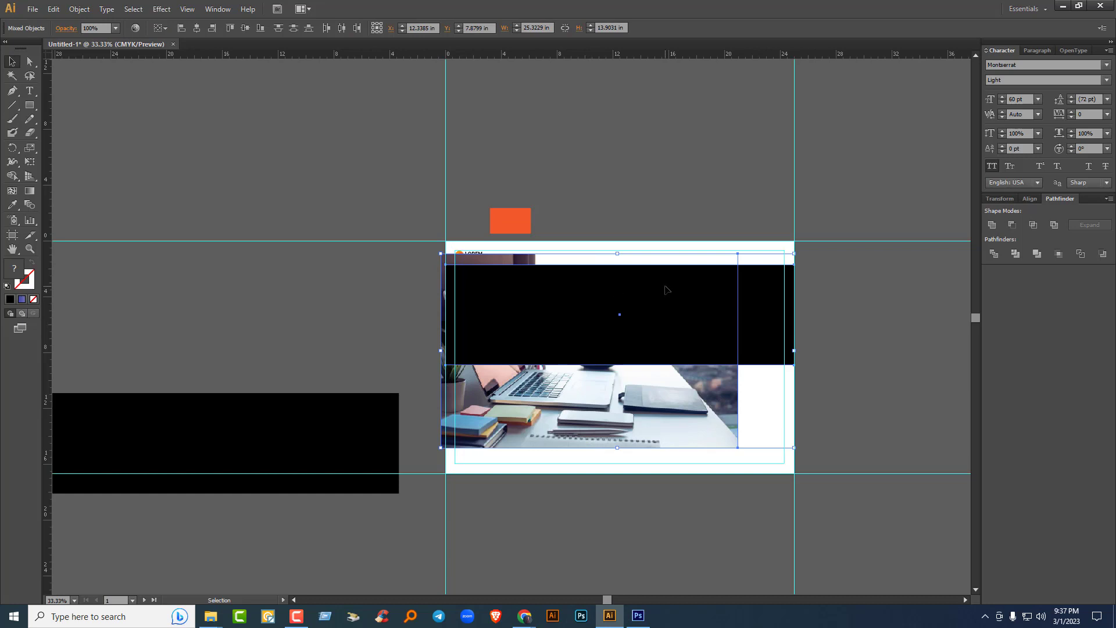
pyautogui.rightClick(643, 300)
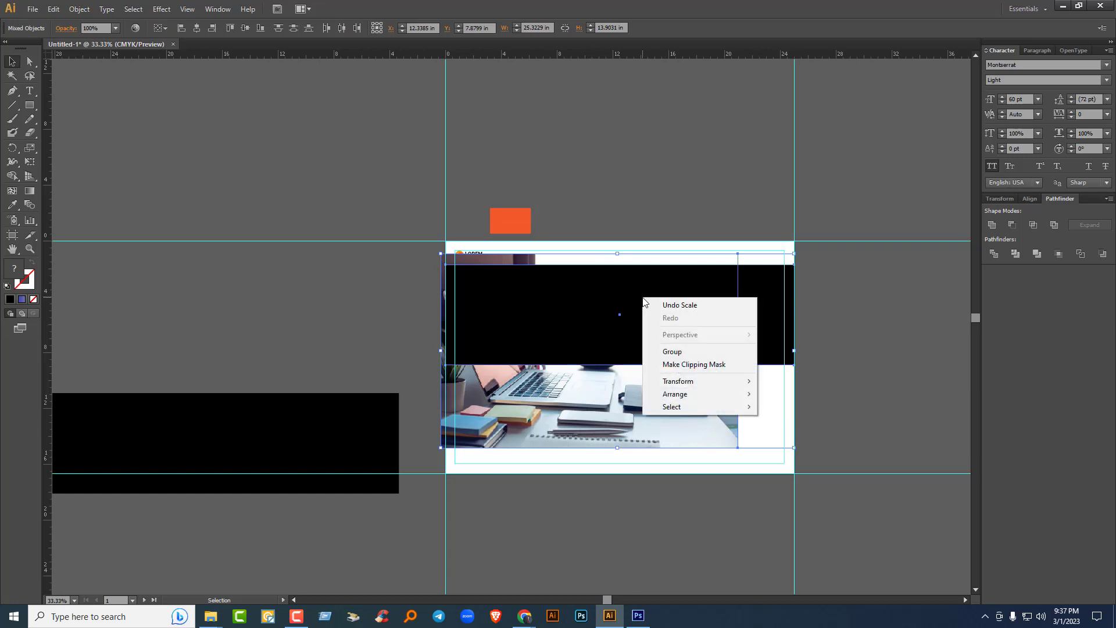
pyautogui.click(672, 365)
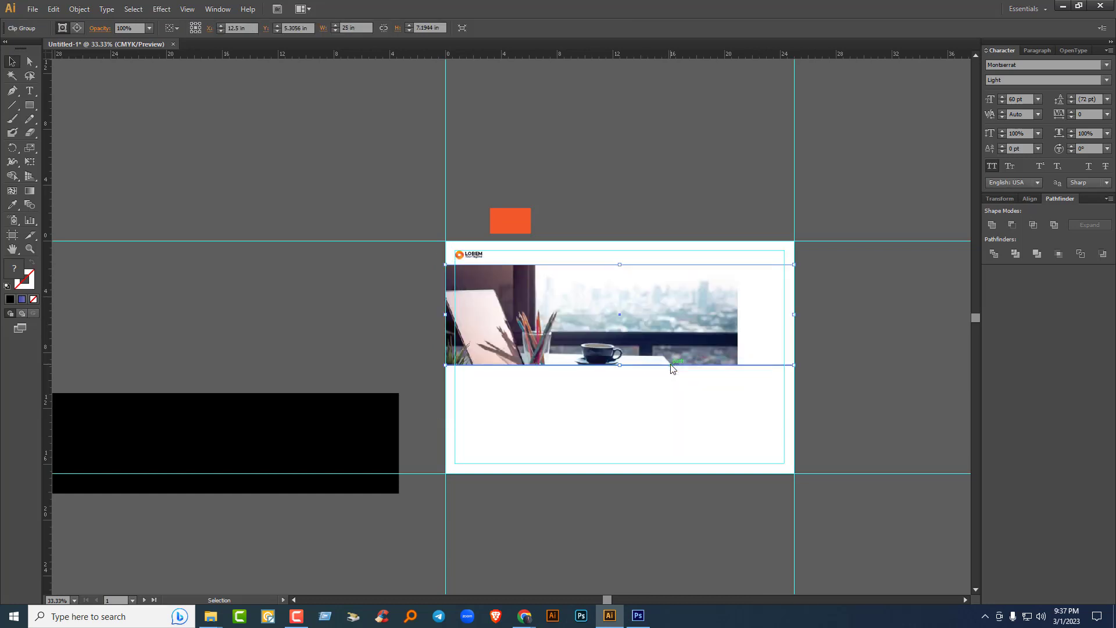
# Step: Inside the clip group, scale the photo to about 25.4 × 16.6 in and position it to fill the banner with the laptop and cup
pyautogui.doubleClick(661, 310)
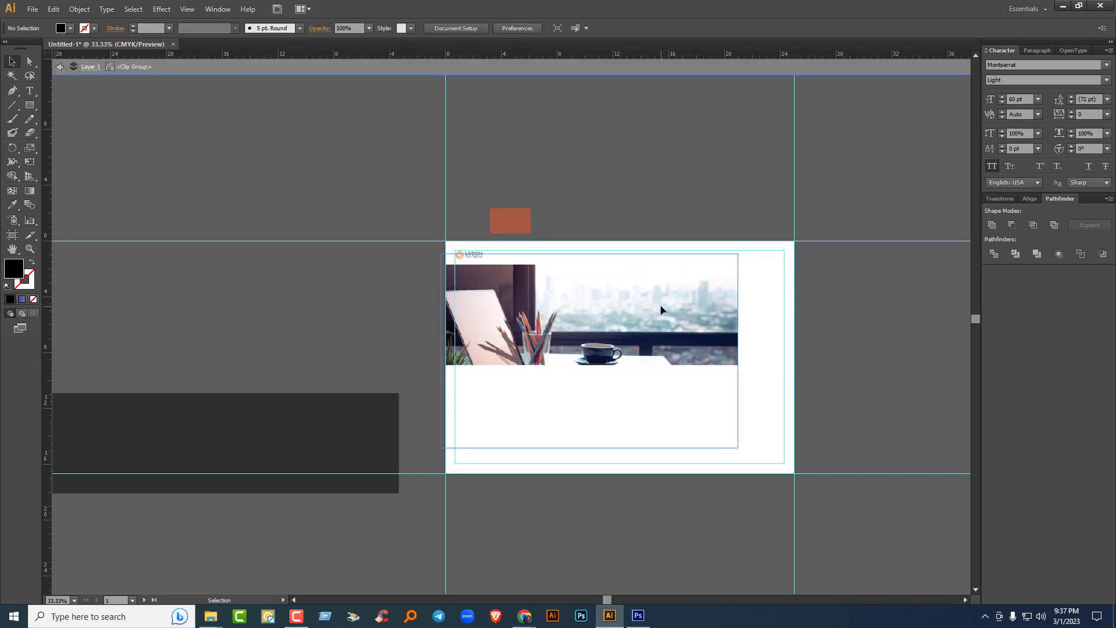
pyautogui.moveTo(660, 330); pyautogui.dragTo(716, 330)
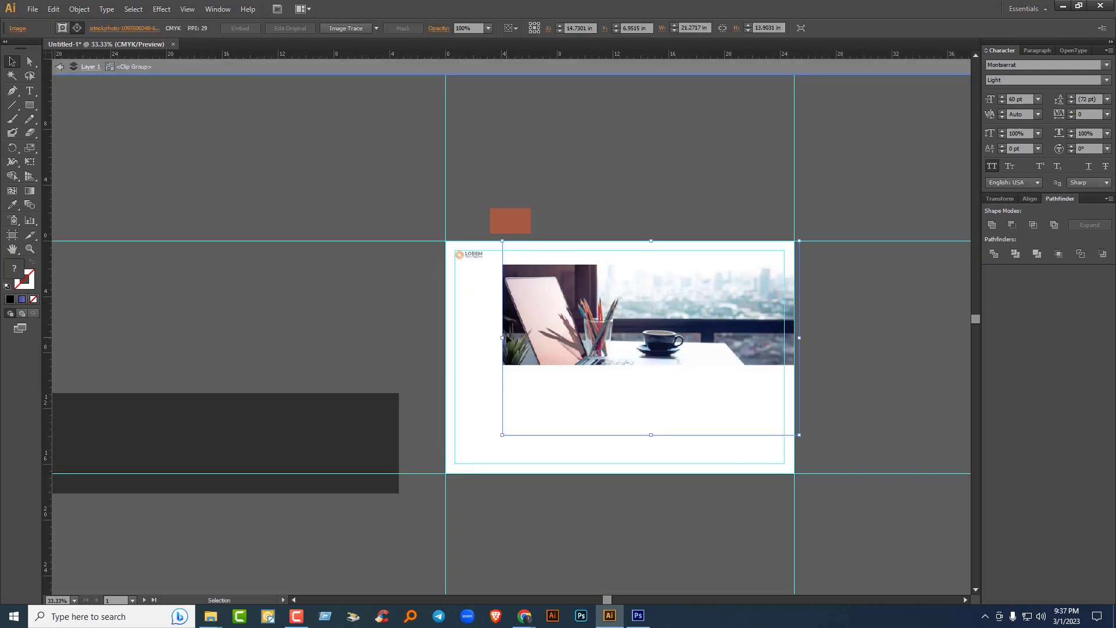
pyautogui.moveTo(501, 340); pyautogui.dragTo(420, 340)
pyautogui.moveTo(657, 364); pyautogui.dragTo(670, 325)
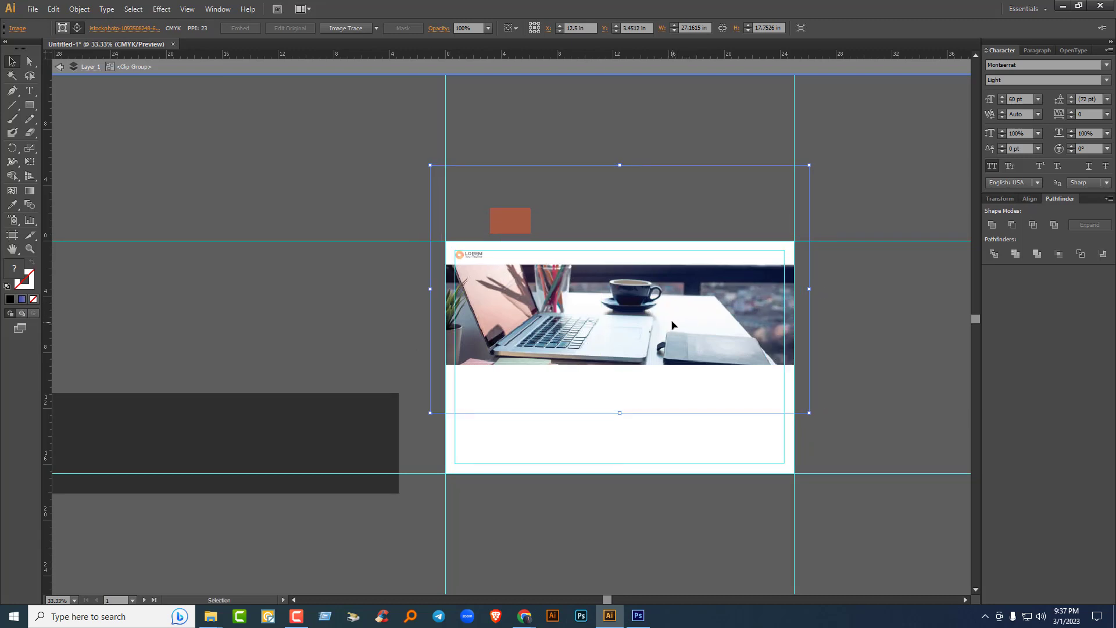
pyautogui.moveTo(809, 412); pyautogui.dragTo(796, 404)
pyautogui.moveTo(430, 404); pyautogui.dragTo(443, 397)
pyautogui.moveTo(584, 331); pyautogui.dragTo(591, 340)
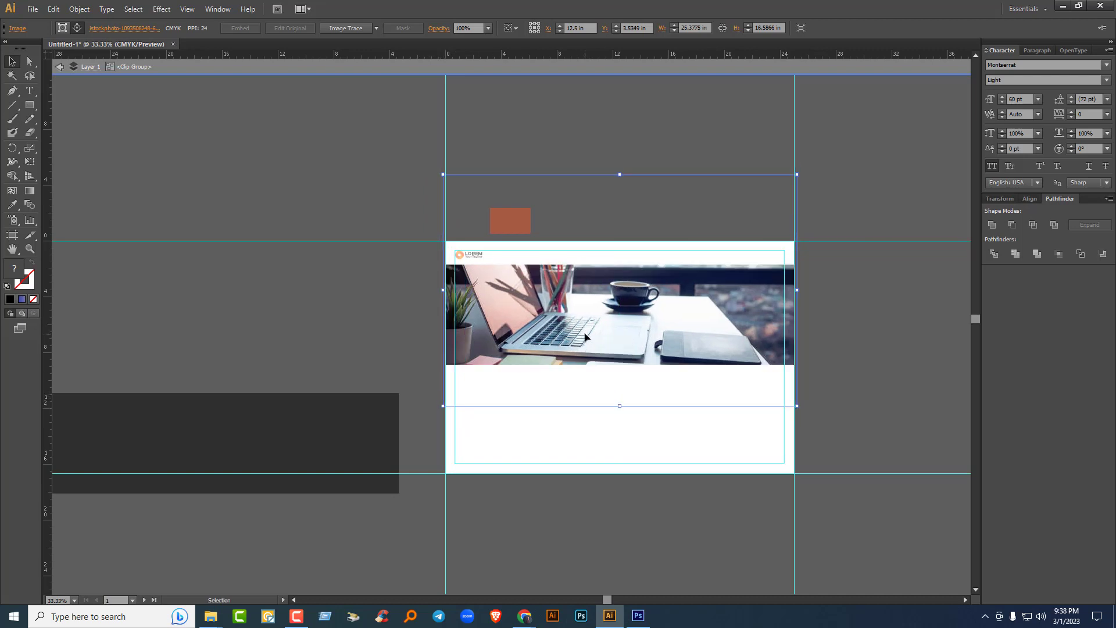
pyautogui.doubleClick(915, 362)
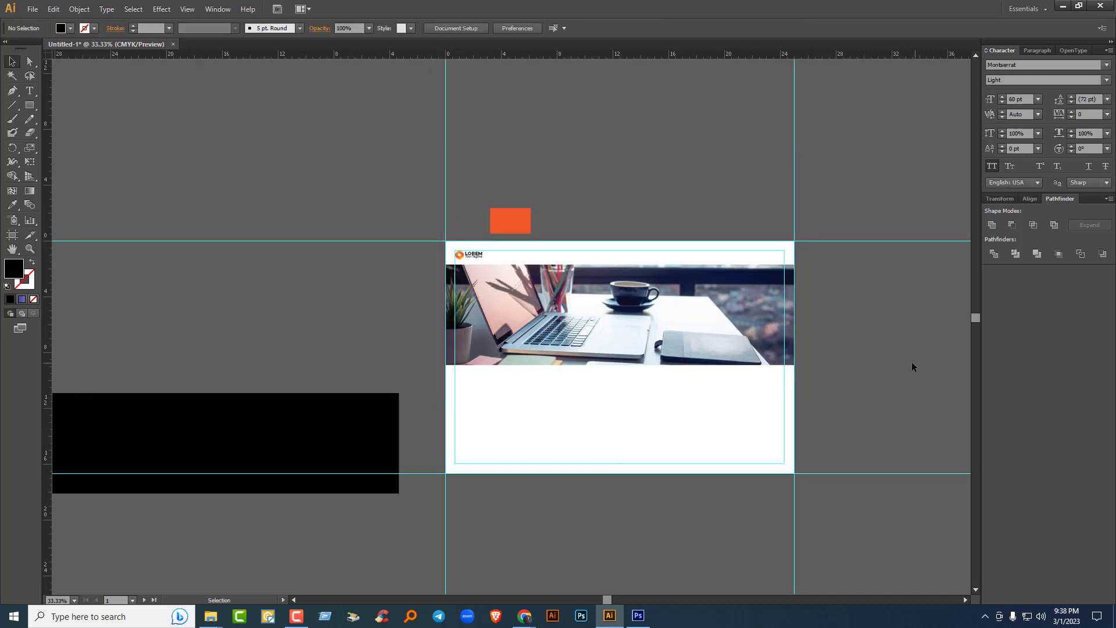
# Step: Move the spare black rectangle exactly over the clipped photo and bring it to the front
pyautogui.click(207, 422)
pyautogui.moveTo(206, 422); pyautogui.dragTo(599, 293)
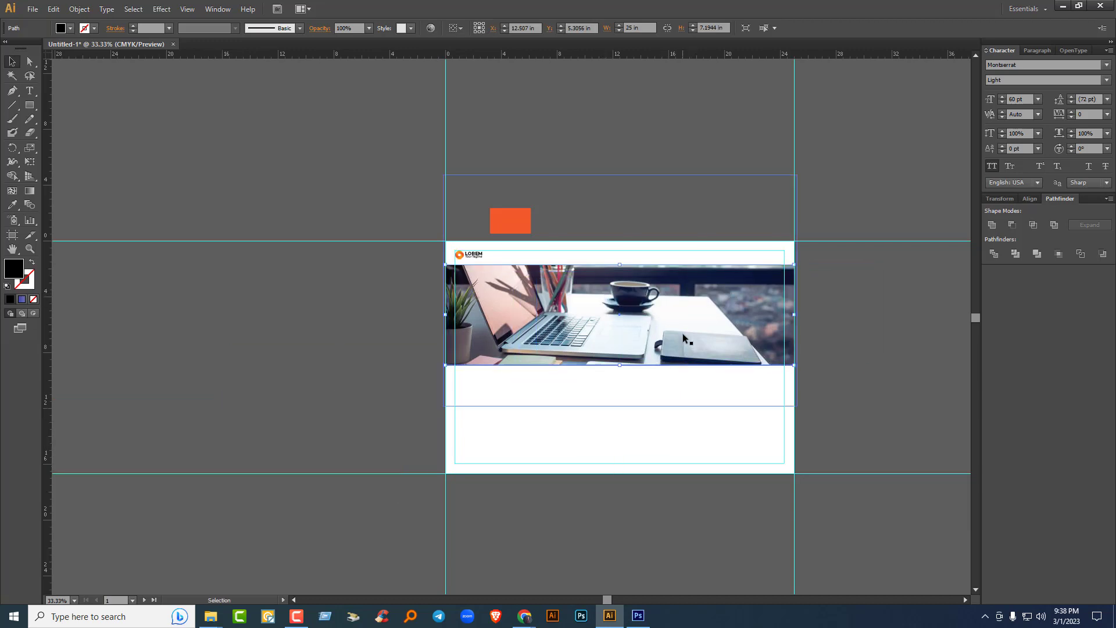
pyautogui.rightClick(672, 315)
pyautogui.moveTo(724, 480)
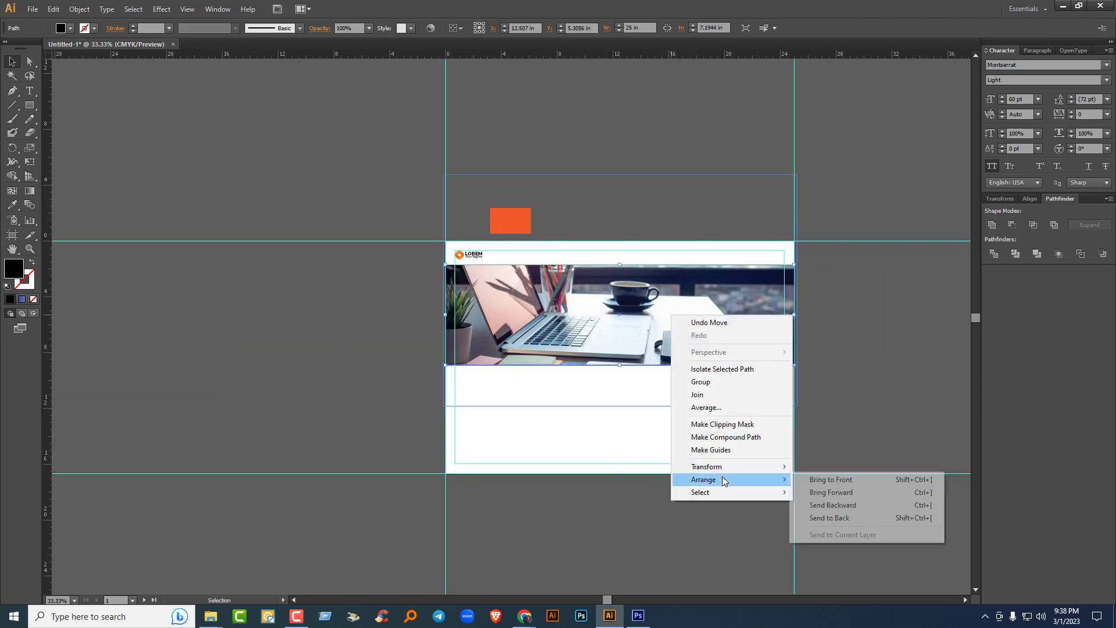
pyautogui.click(826, 481)
pyautogui.click(881, 303)
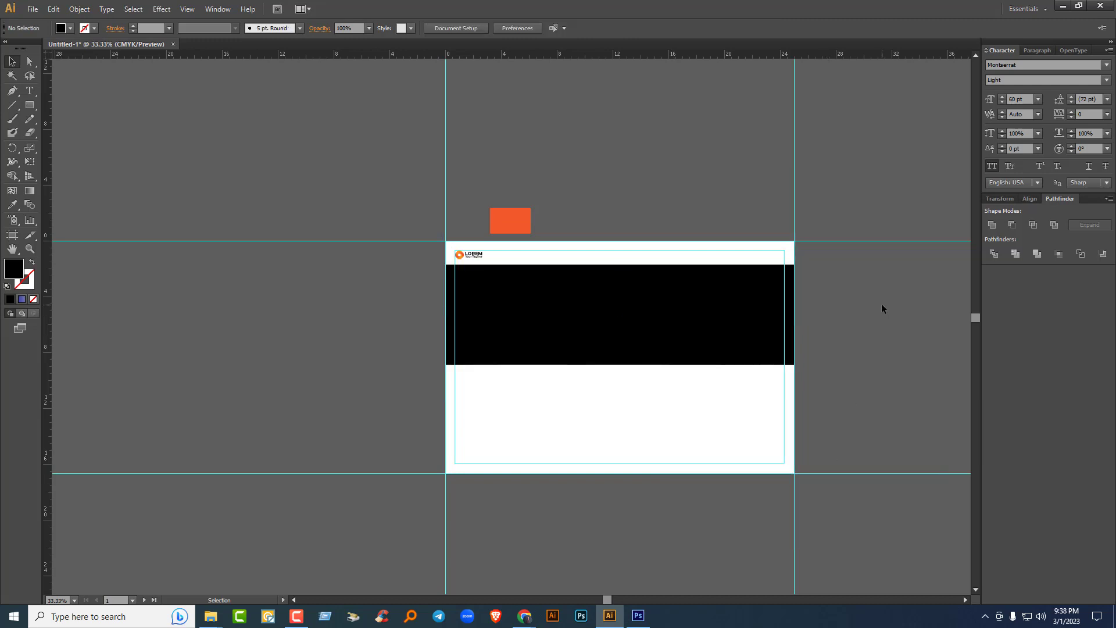
# Step: Set the black overlay rectangle's opacity to 60%
pyautogui.click(523, 292)
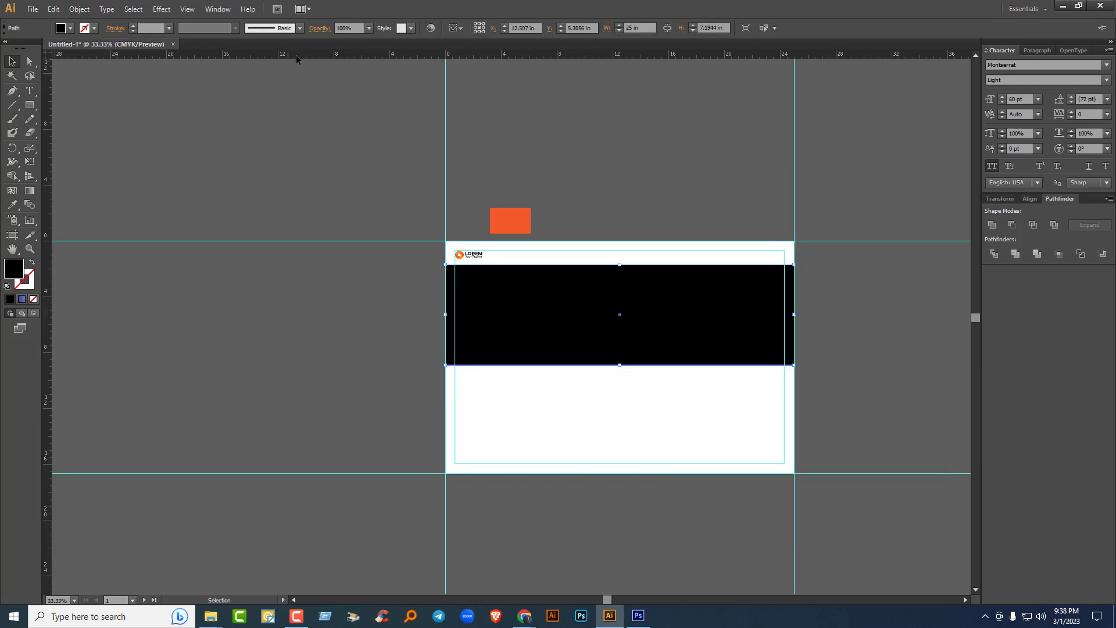
pyautogui.click(321, 28)
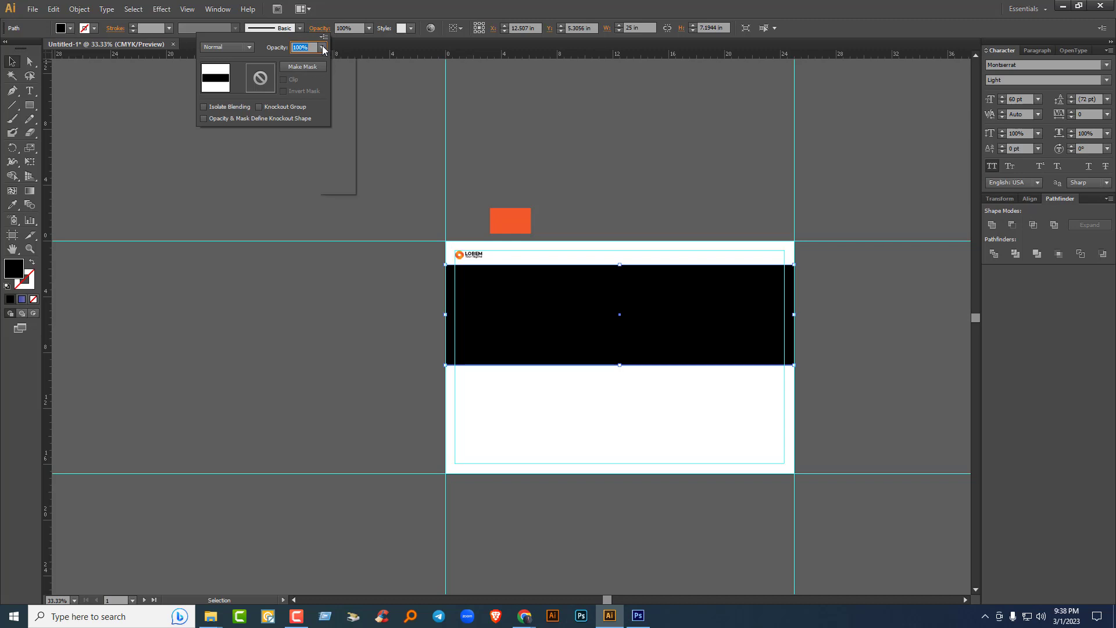
pyautogui.click(322, 48)
pyautogui.click(331, 149)
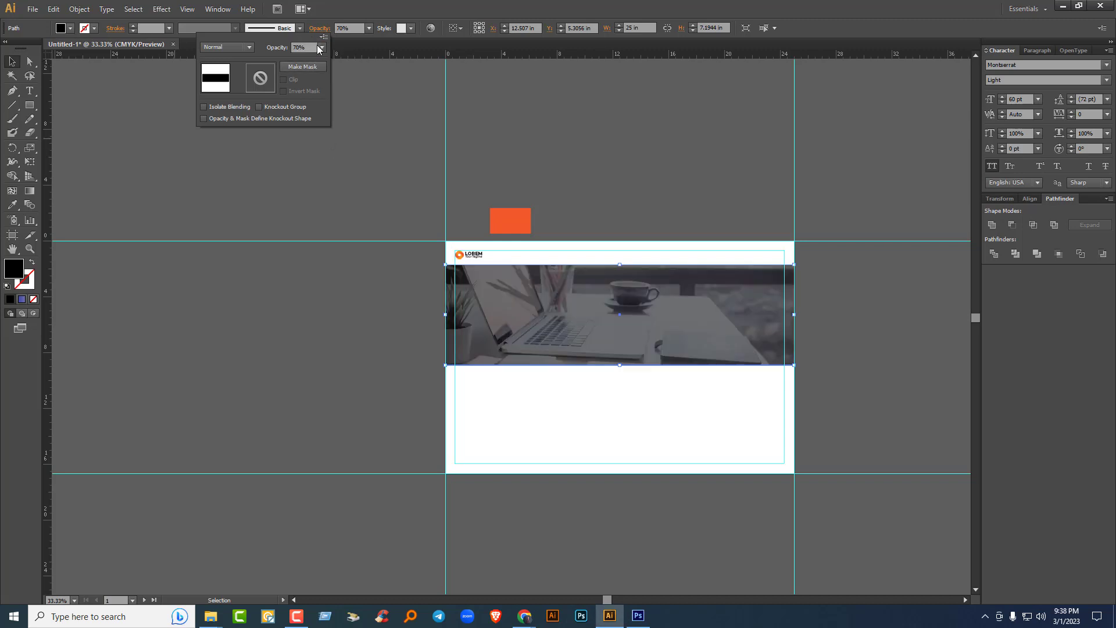
pyautogui.click(321, 47)
pyautogui.click(334, 141)
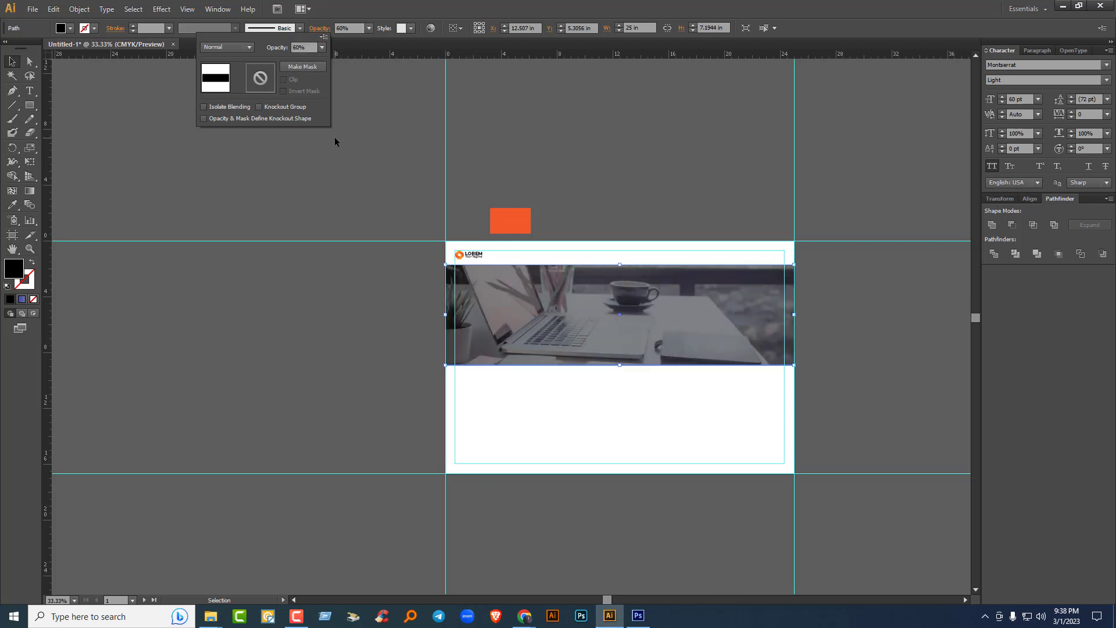
pyautogui.click(334, 137)
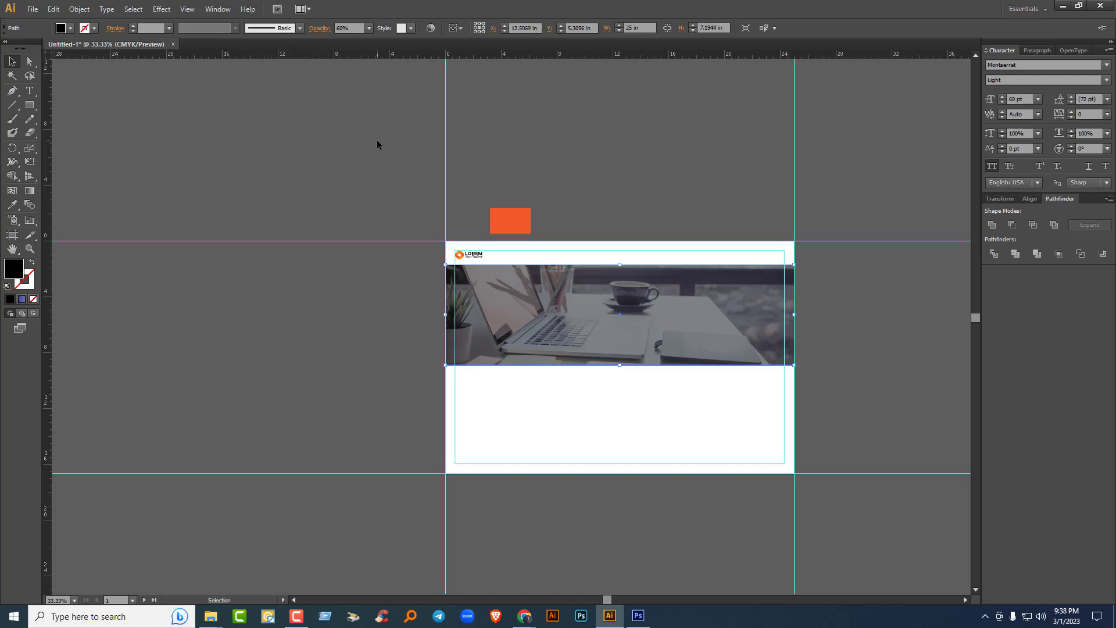
pyautogui.moveTo(836, 399); pyautogui.dragTo(675, 300)
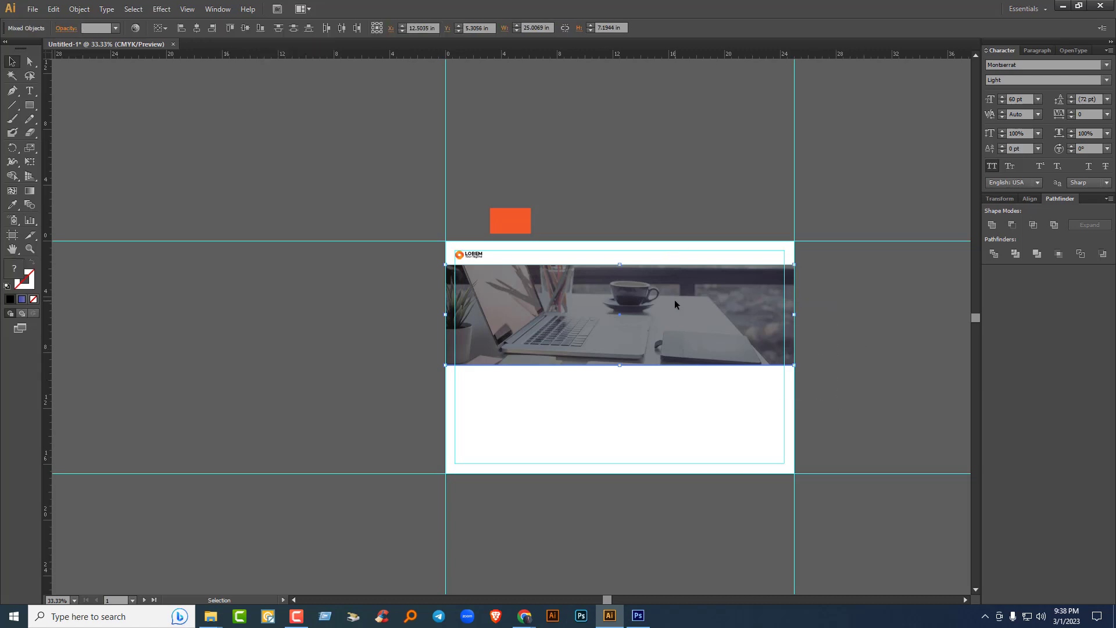
pyautogui.press('a')
pyautogui.hotkey('ctrl', 'shift', 'a')
pyautogui.press('v')
pyautogui.scroll(2, 804, 325)
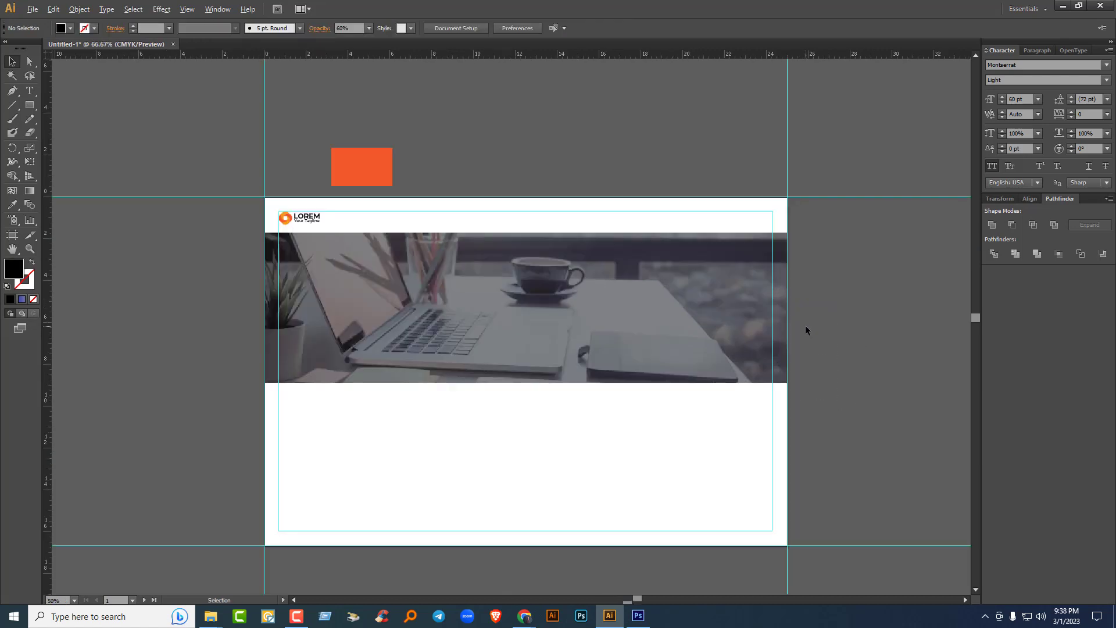
# Step: Add a placeholder e-mail address in 60 pt Montserrat Light above the banner, opposite the logo, with All Caps turned off
pyautogui.hscroll(-2, 755, 334)
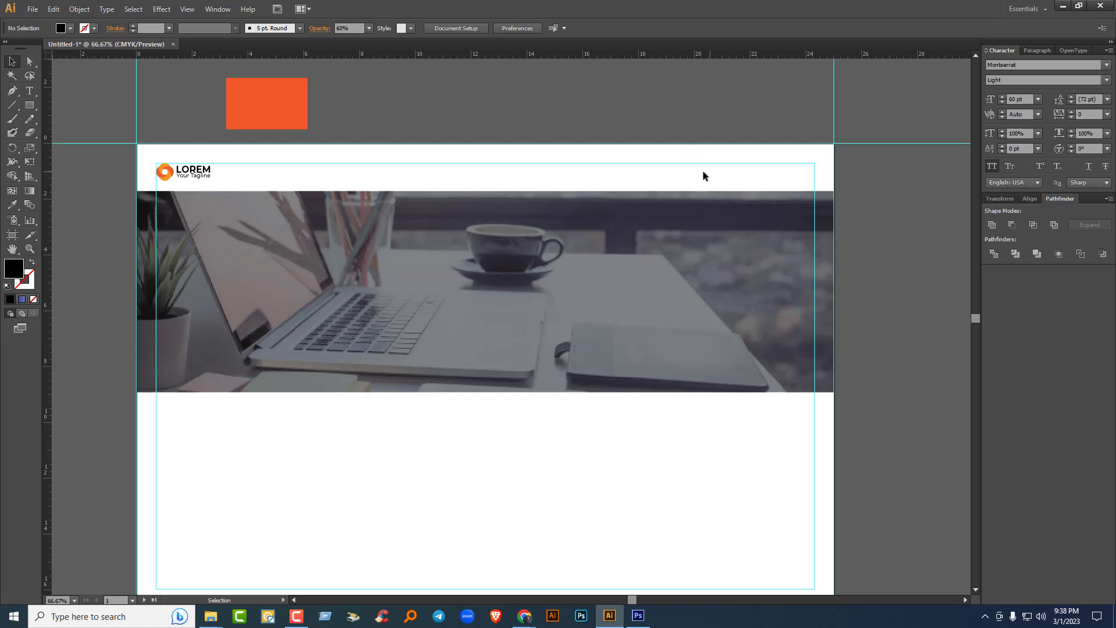
pyautogui.click(29, 91)
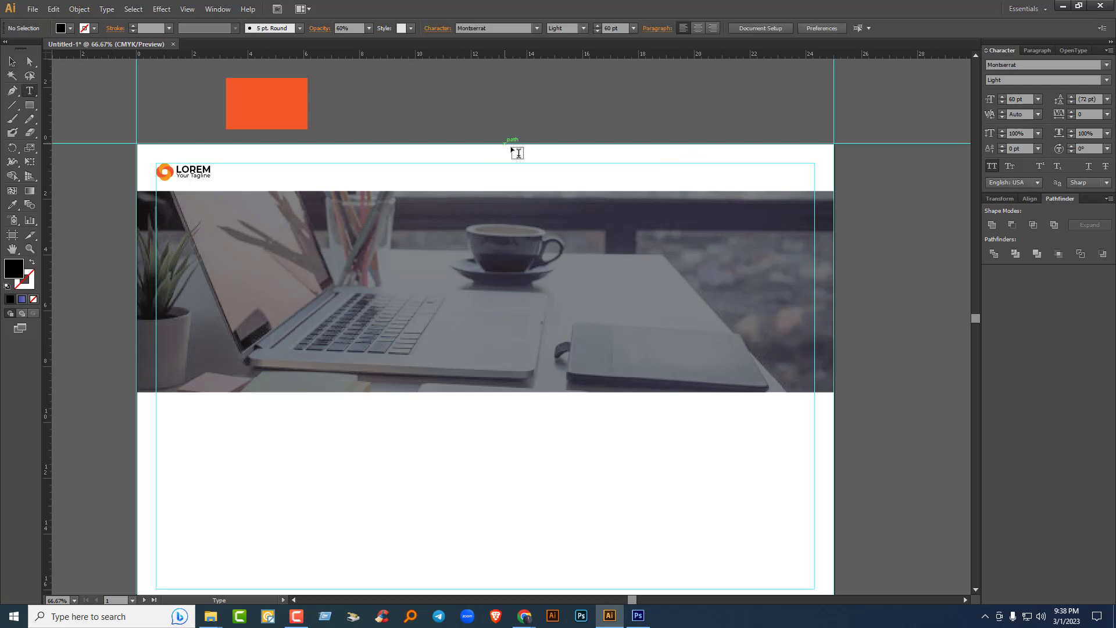
pyautogui.click(588, 177)
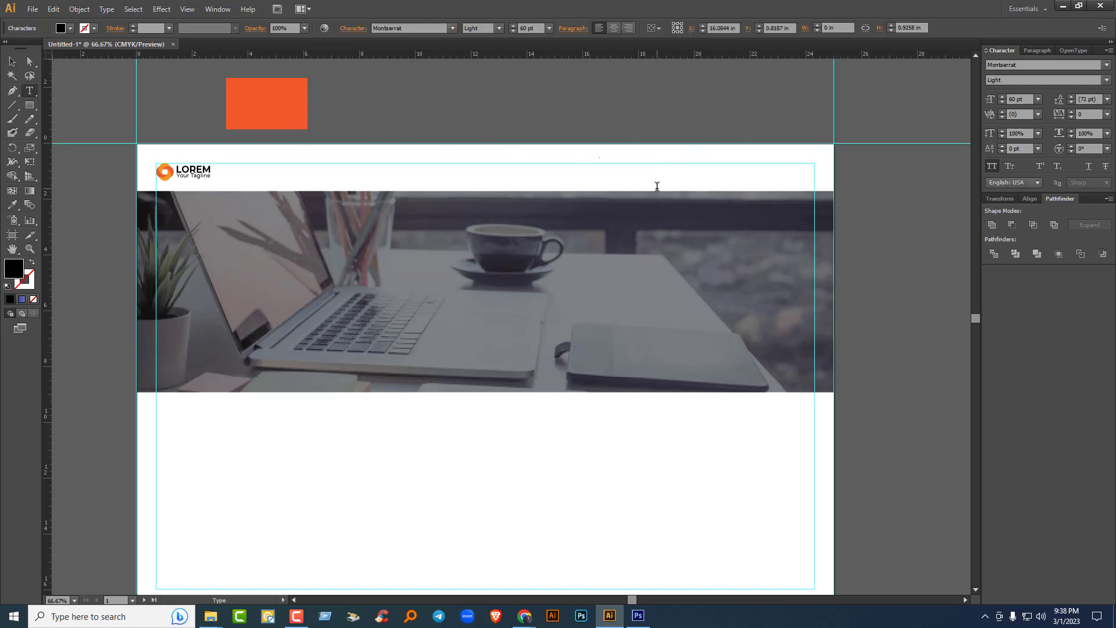
pyautogui.write('YOURMAI')
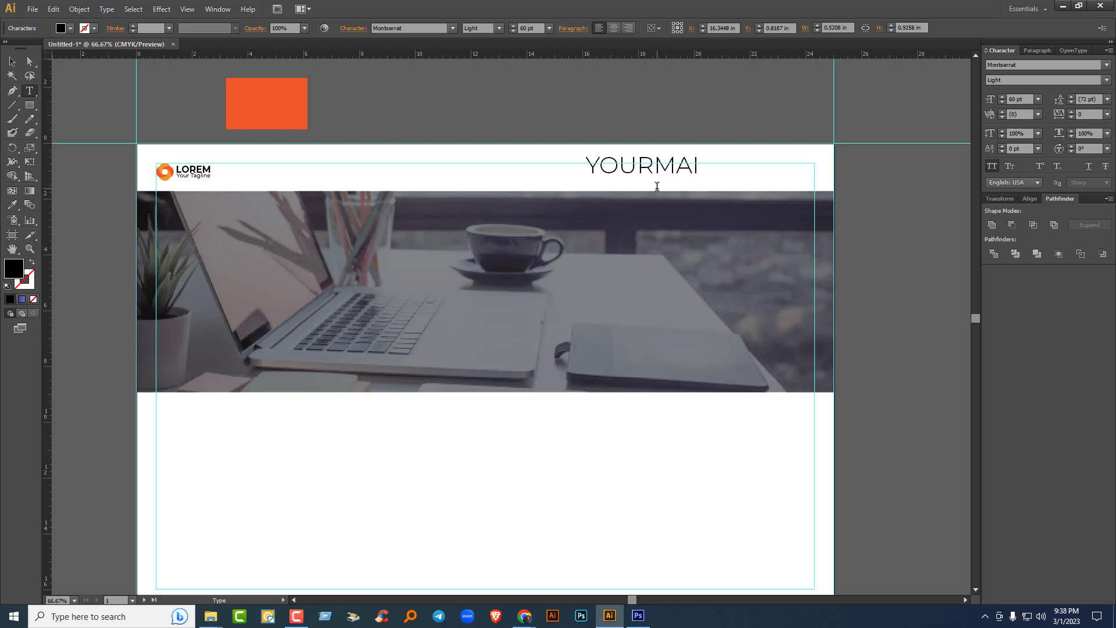
pyautogui.write('L@GMA')
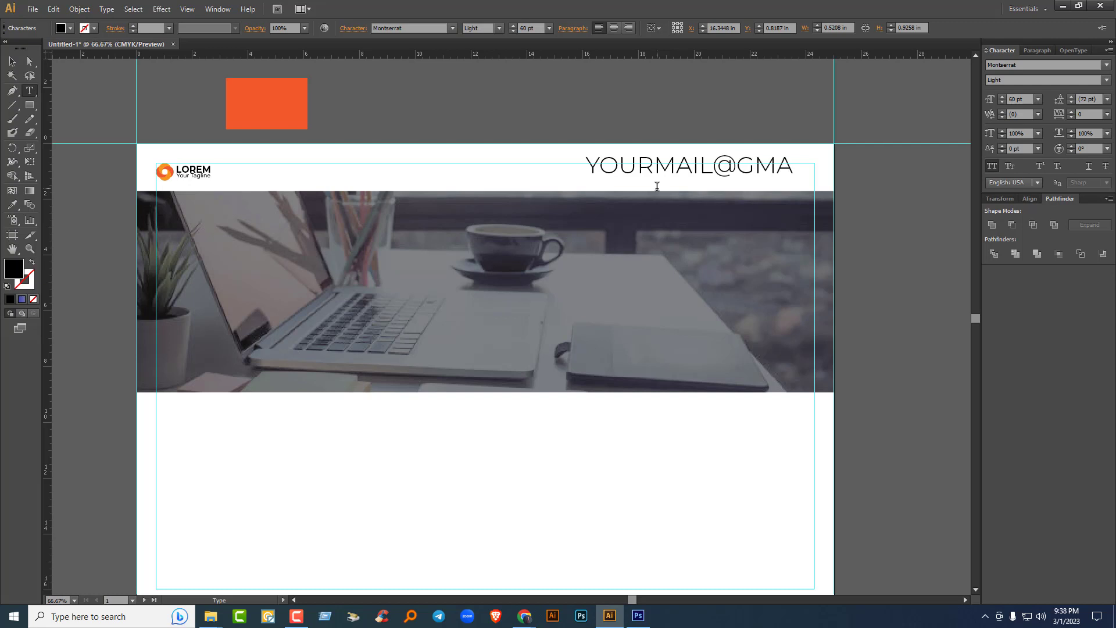
pyautogui.write('IL.COM')
pyautogui.hotkey('ctrl', 'a')
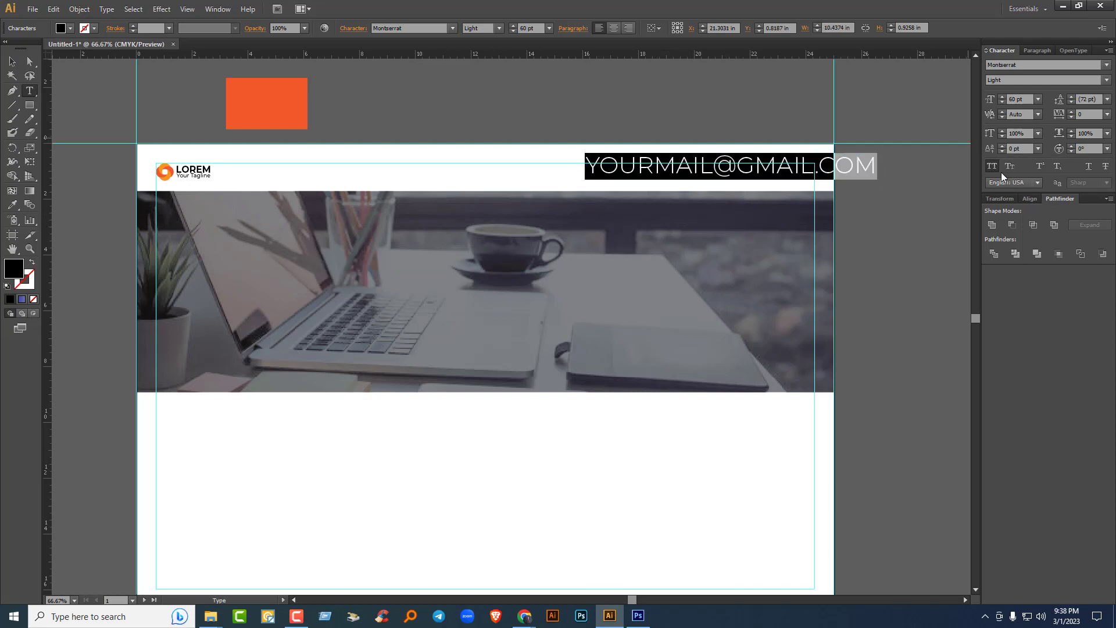
pyautogui.click(991, 167)
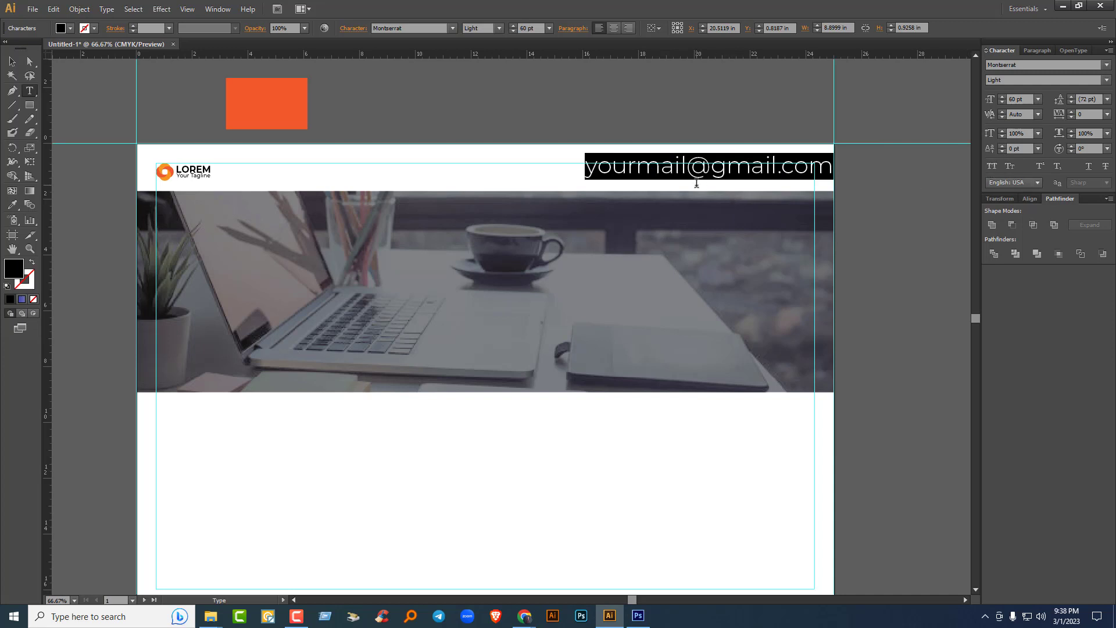
# Step: Recolour the part of the e-mail text before the @ with the orange sampled from the spare rectangle
pyautogui.moveTo(687, 167); pyautogui.dragTo(556, 167)
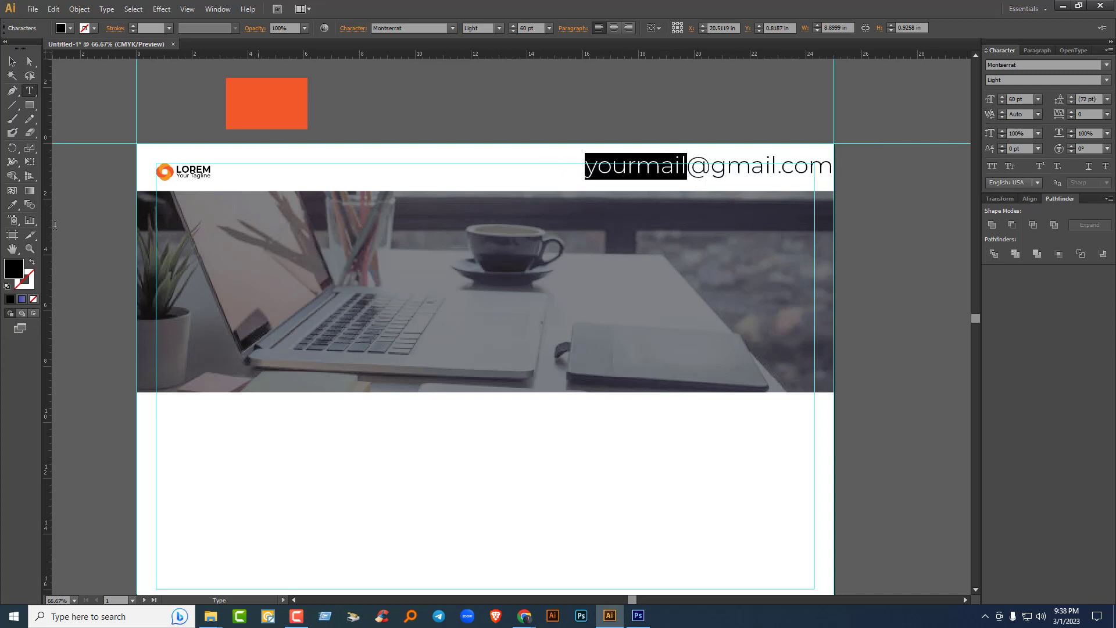
pyautogui.click(12, 205)
pyautogui.click(232, 104)
pyautogui.click(13, 61)
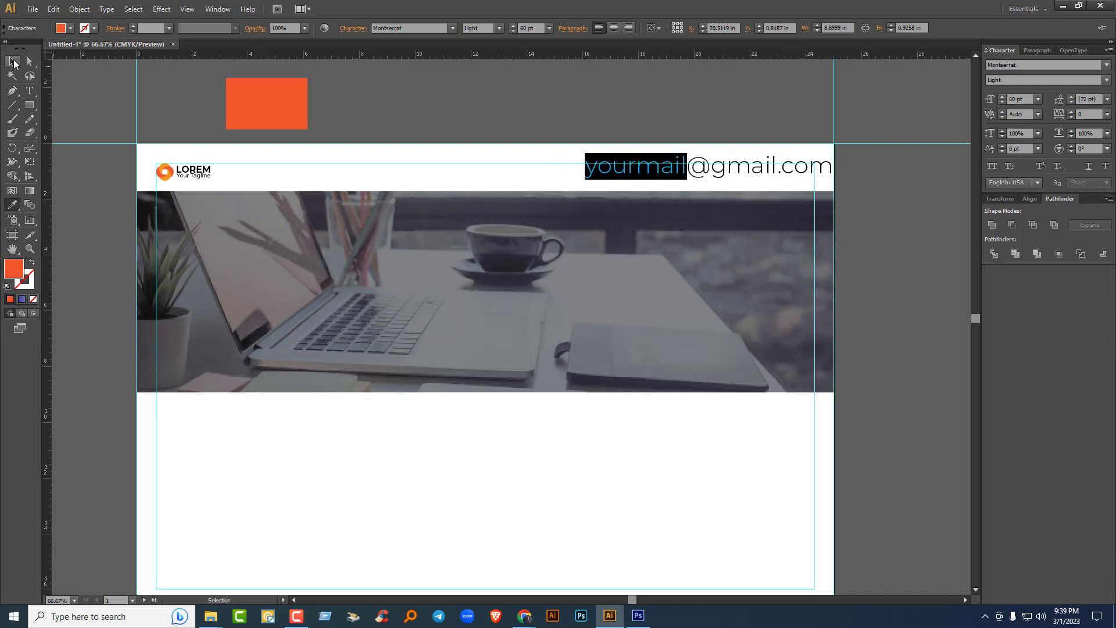
pyautogui.click(574, 153)
# Step: Scale the e-mail text down to about 47.5 pt and set its tracking to 240
pyautogui.click(728, 171)
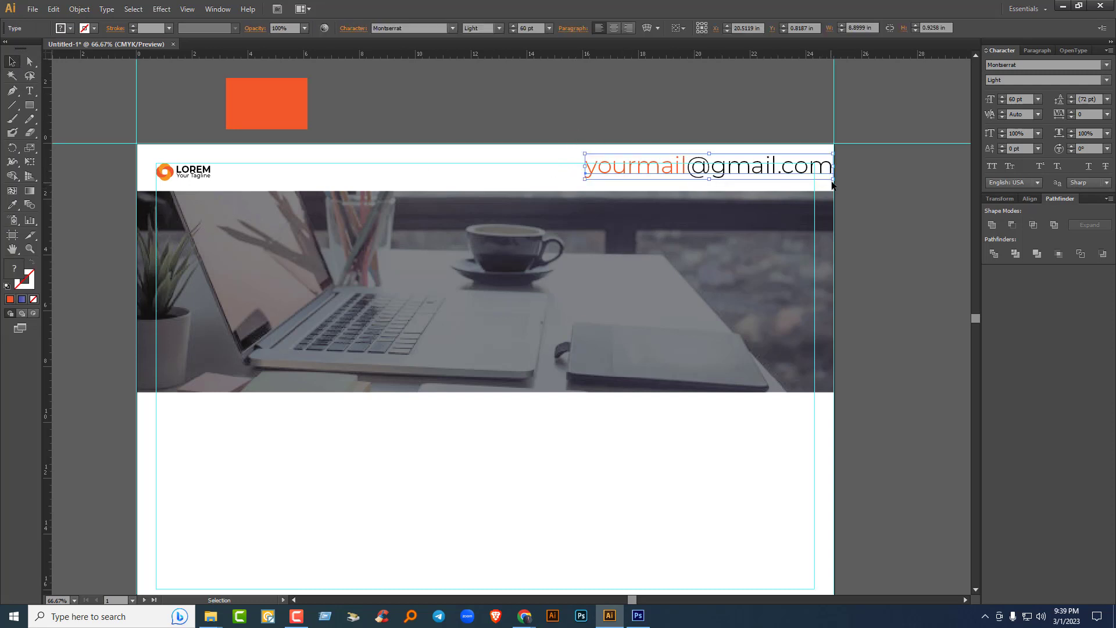
pyautogui.moveTo(832, 185); pyautogui.dragTo(780, 185)
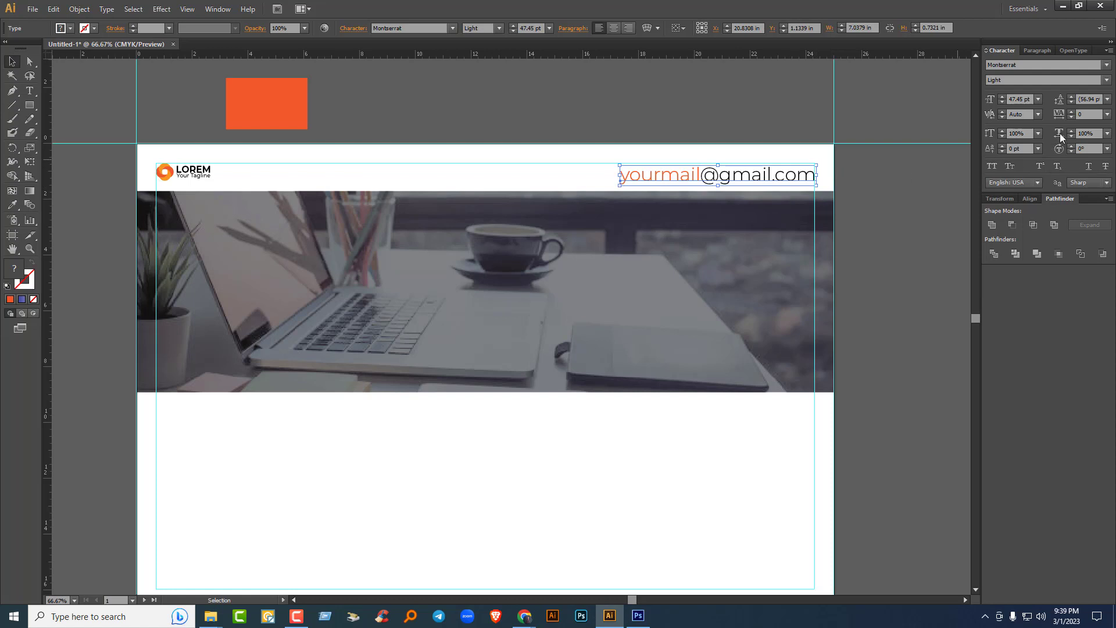
pyautogui.click(1087, 114)
pyautogui.write('30')
pyautogui.press('Return')
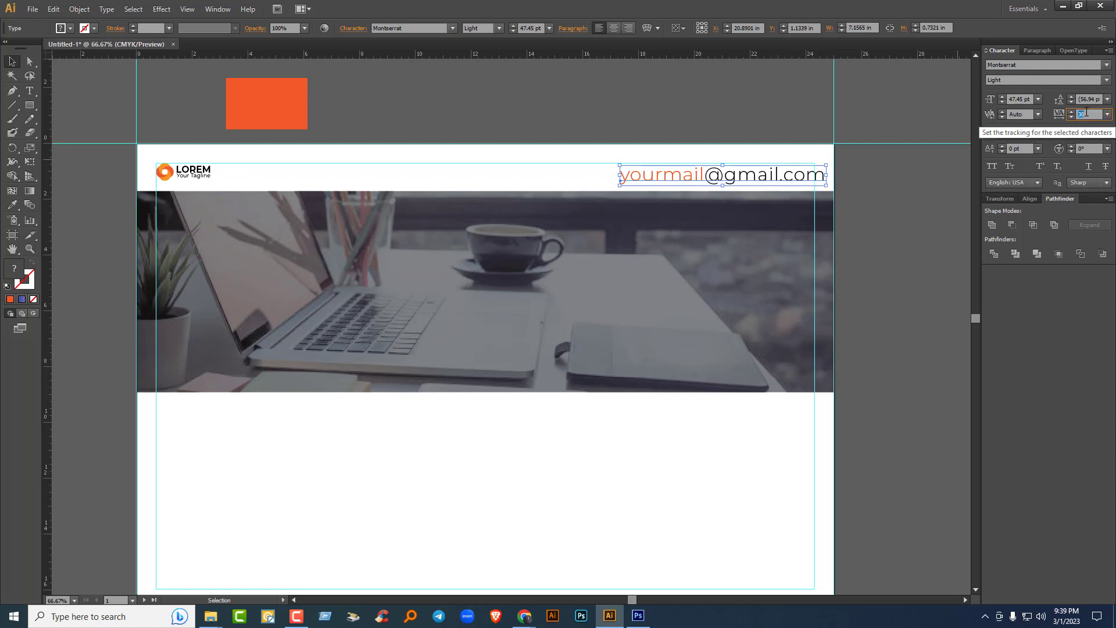
pyautogui.scroll(20, 1087, 114)
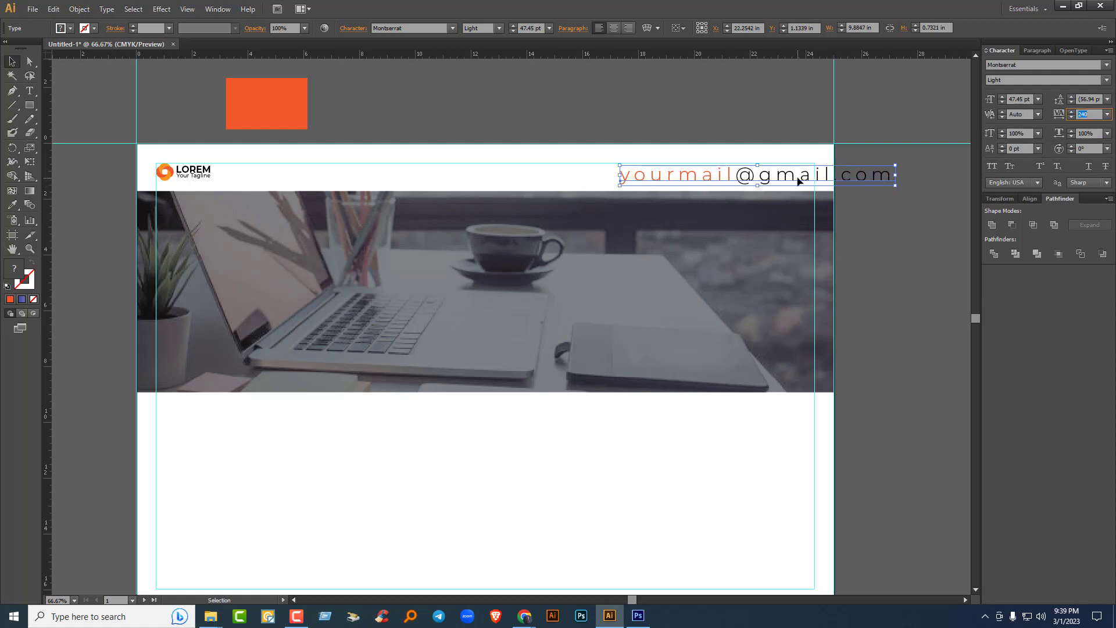
# Step: Move the widened e-mail text back inside the artboard and nudge it so it ends at the right margin guide
pyautogui.moveTo(799, 182); pyautogui.dragTo(724, 182)
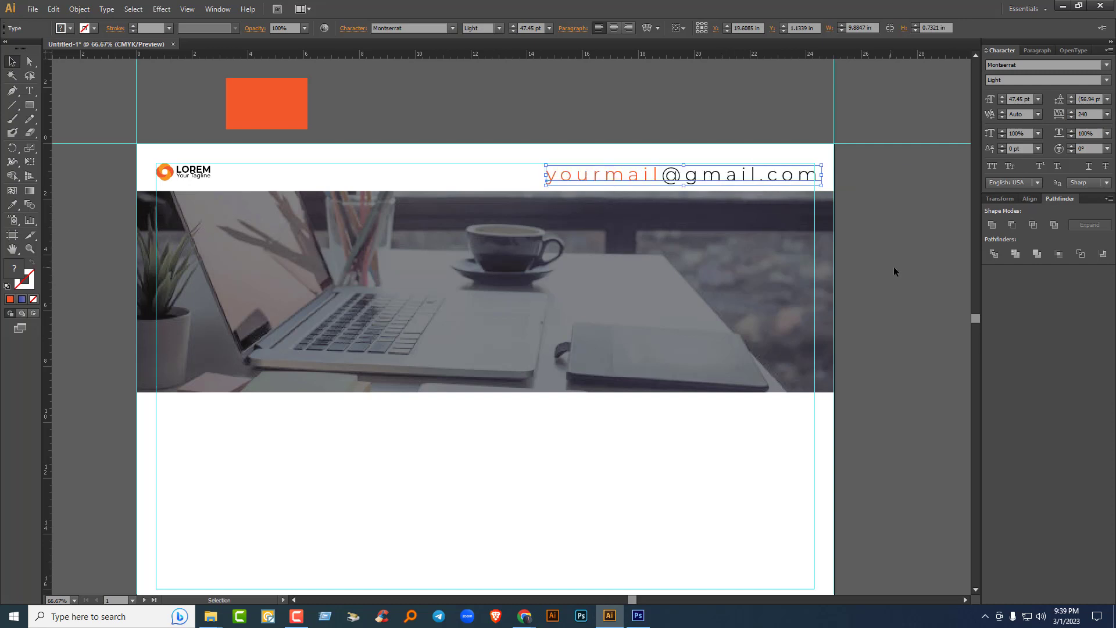
pyautogui.click(892, 253)
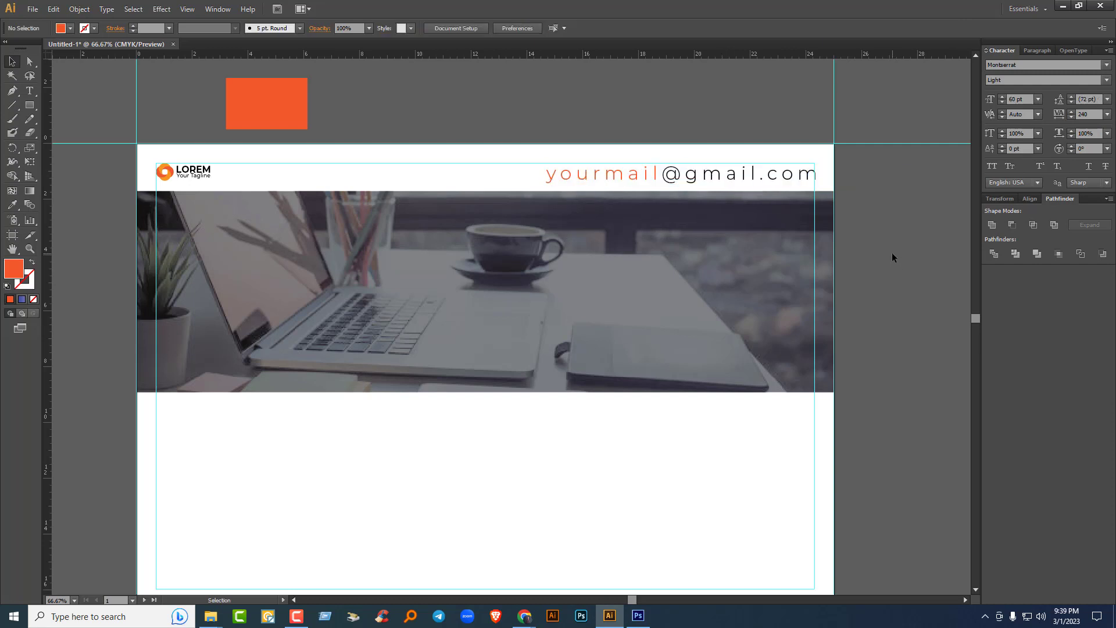
pyautogui.click(773, 183)
pyautogui.press('Left')
pyautogui.press('Left')
pyautogui.press('Left')
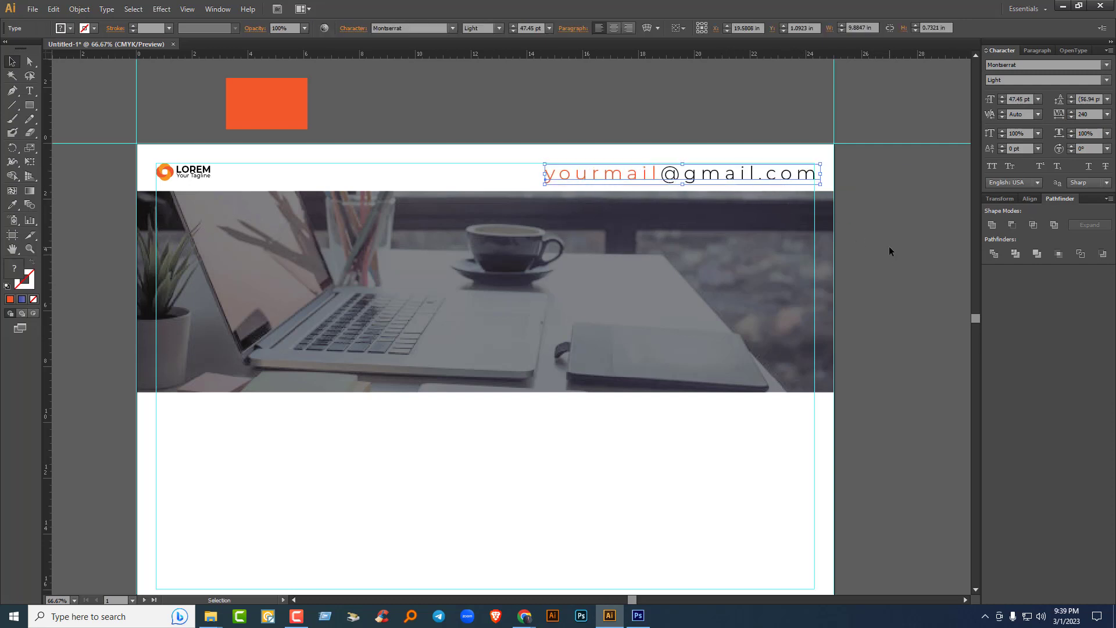
pyautogui.click(888, 246)
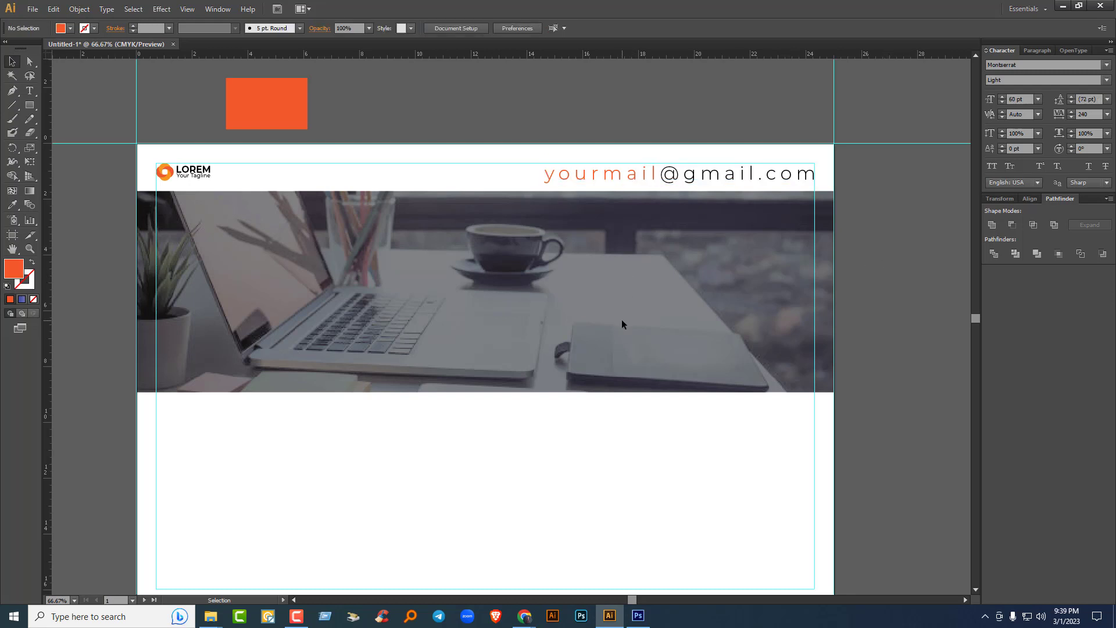
# Step: Add the two-line headline text "We will give your best business service" over the photo banner
pyautogui.moveTo(622, 321); pyautogui.dragTo(640, 289)
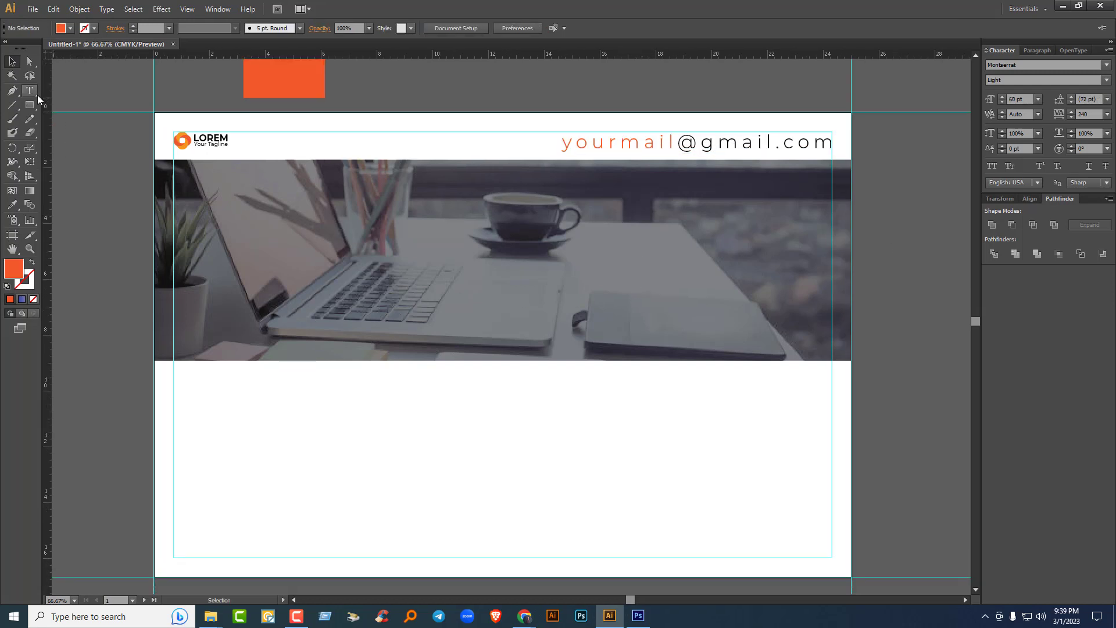
pyautogui.click(30, 92)
pyautogui.click(372, 219)
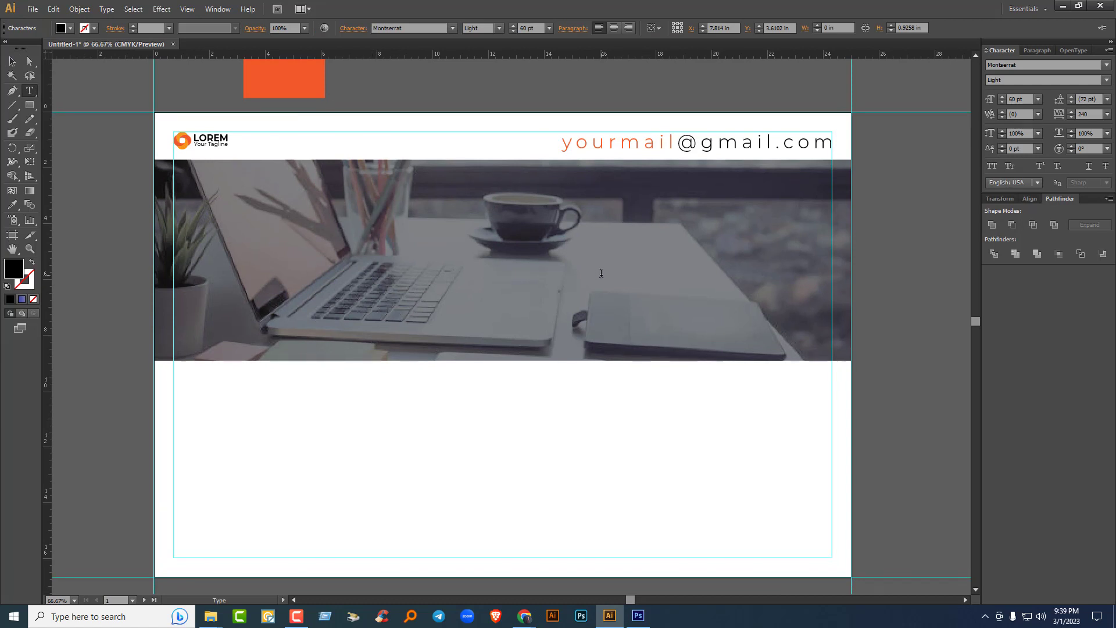
pyautogui.write('We will give')
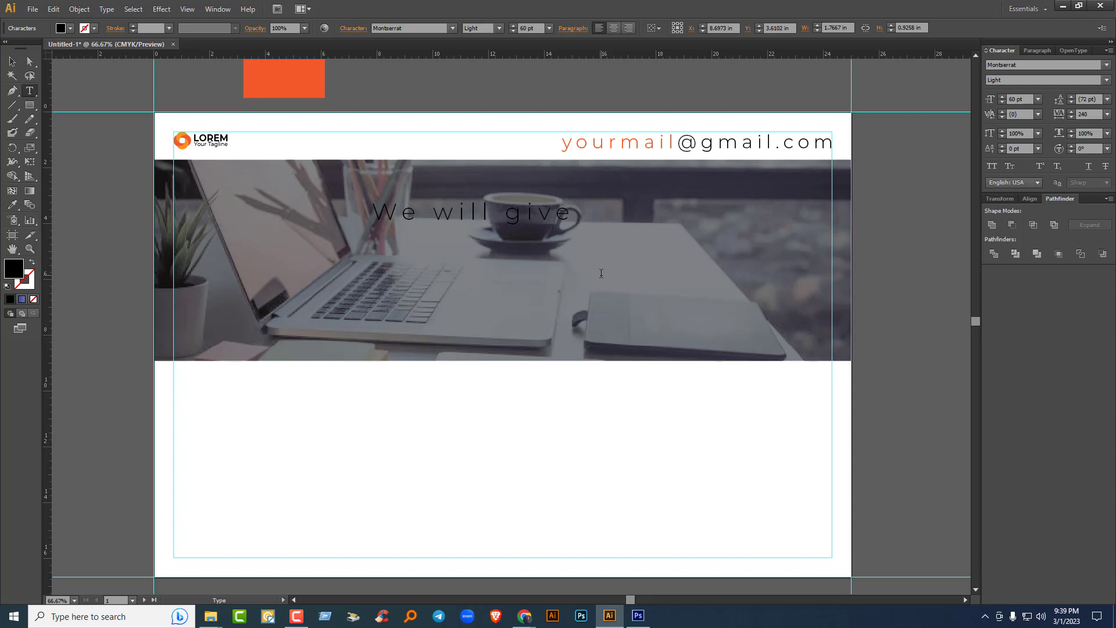
pyautogui.write('your best ')
pyautogui.write('business')
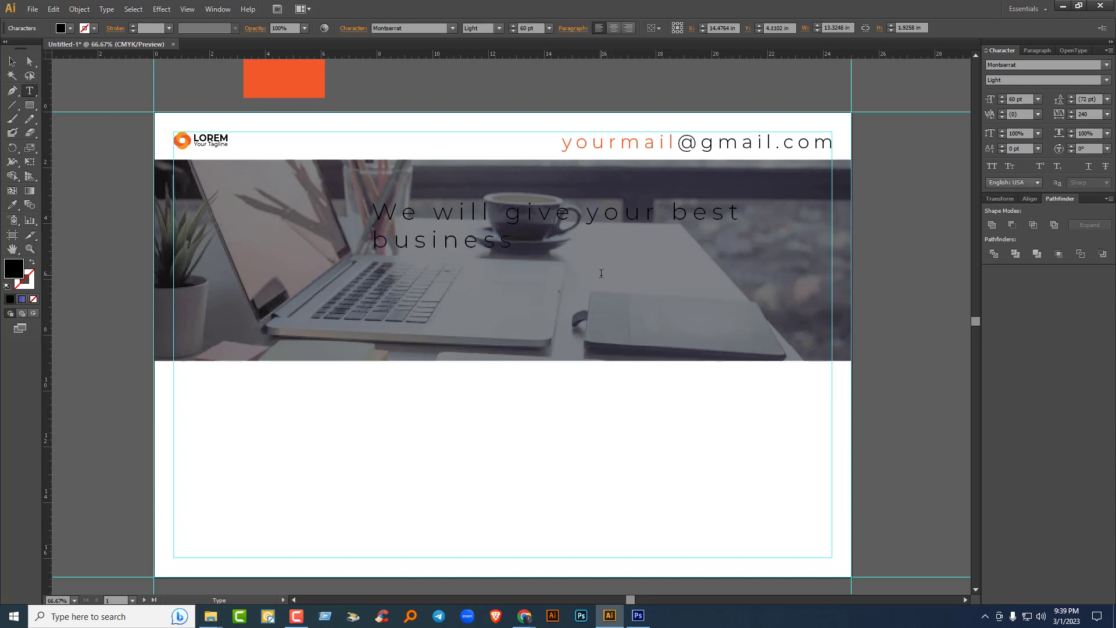
pyautogui.write(' service')
# Step: Format the whole headline as Montserrat Bold in All Caps with tracking 0
pyautogui.hotkey('ctrl', 'a')
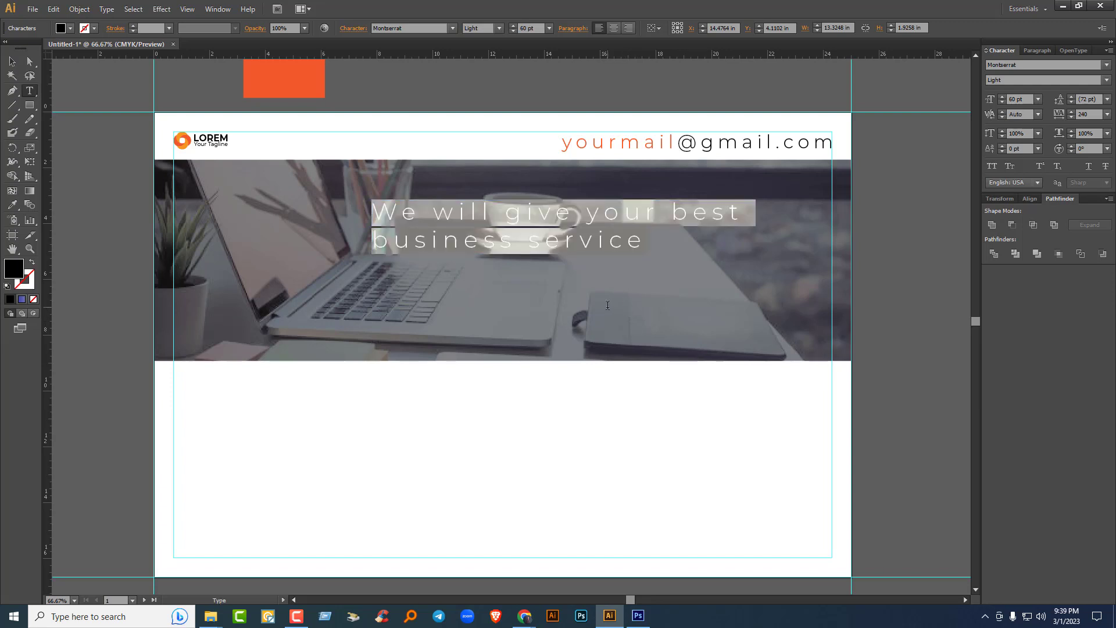
pyautogui.click(1107, 79)
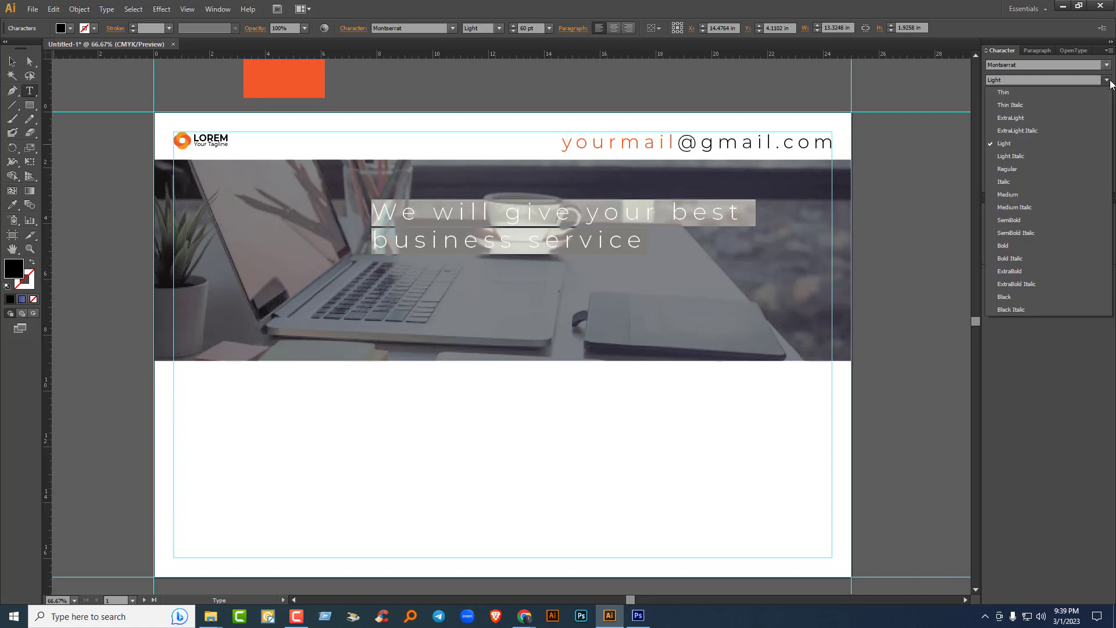
pyautogui.click(1014, 247)
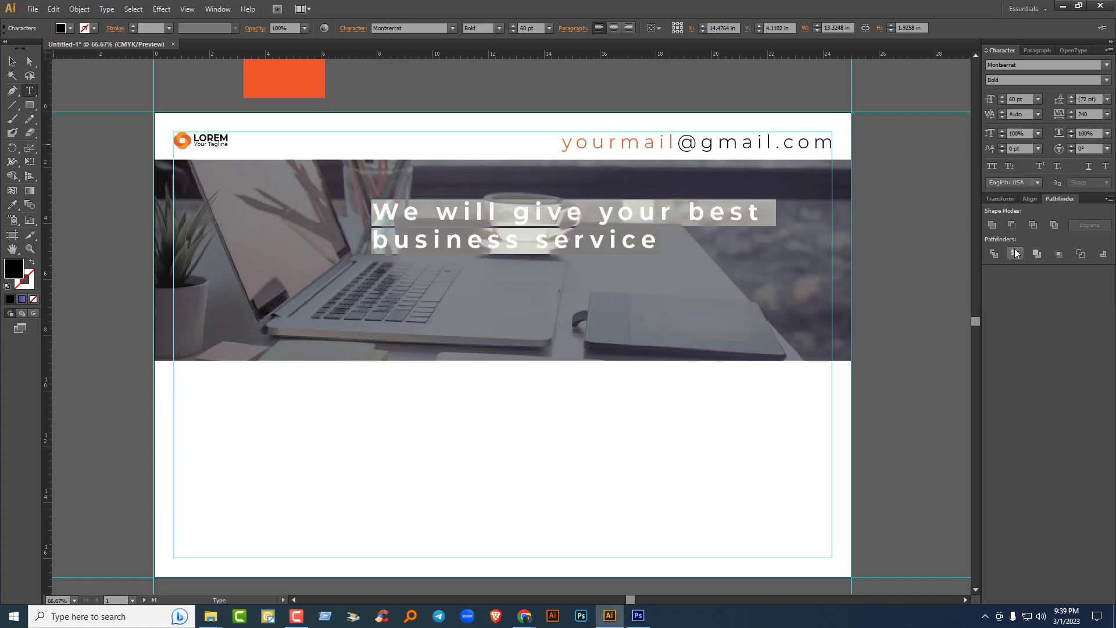
pyautogui.click(992, 167)
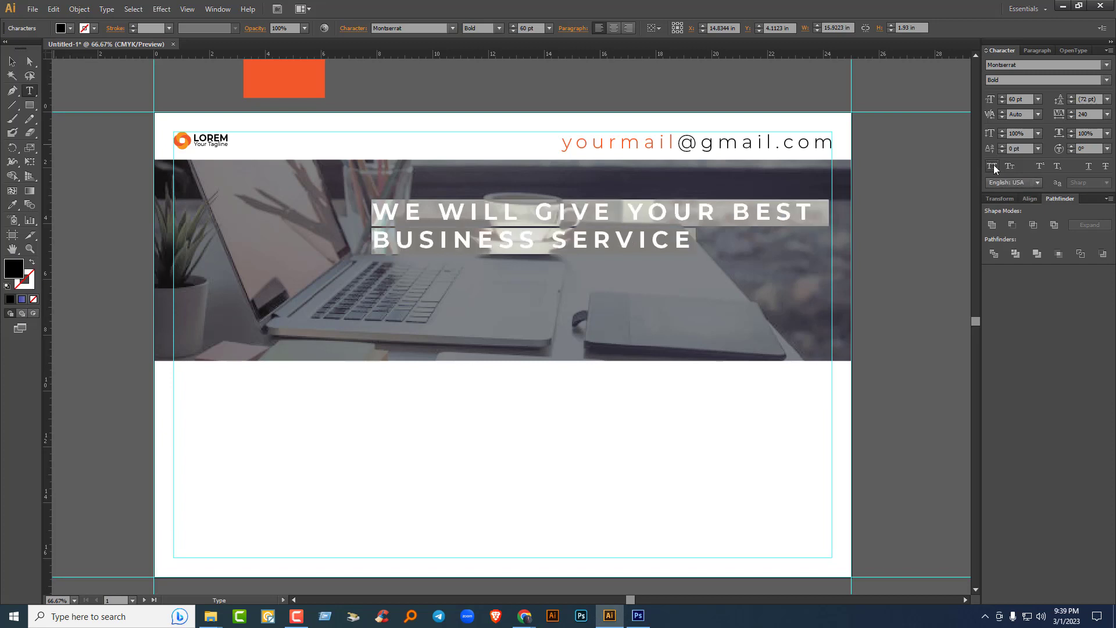
pyautogui.click(1108, 114)
pyautogui.click(1091, 207)
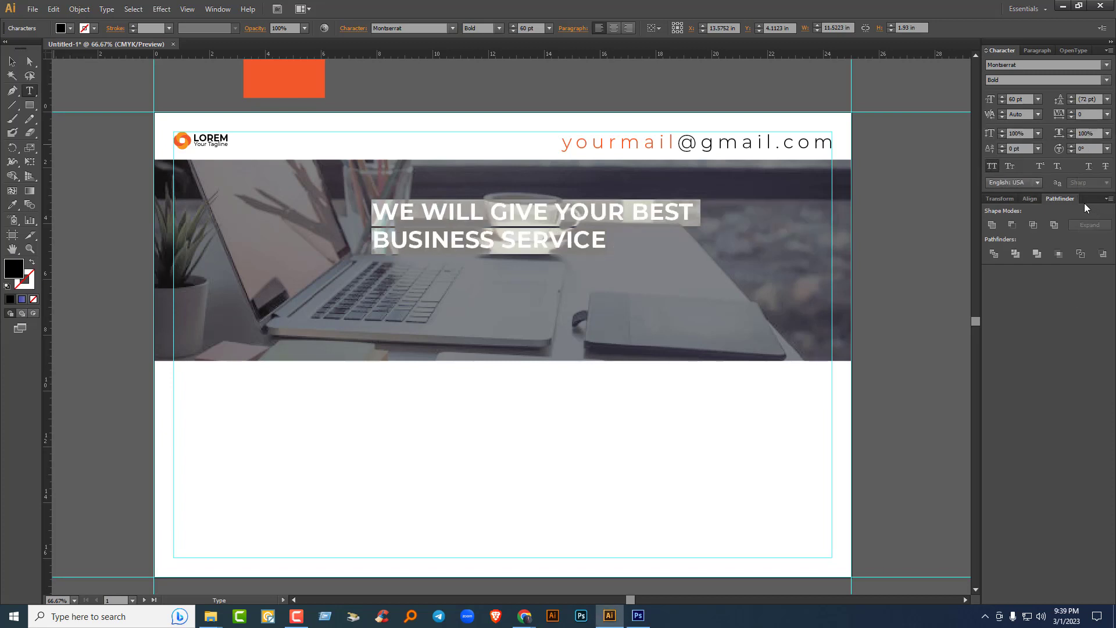
# Step: Set the headline's font size to 90 pt and centre-align its paragraph
pyautogui.doubleClick(1027, 99)
pyautogui.write('90')
pyautogui.press('Return')
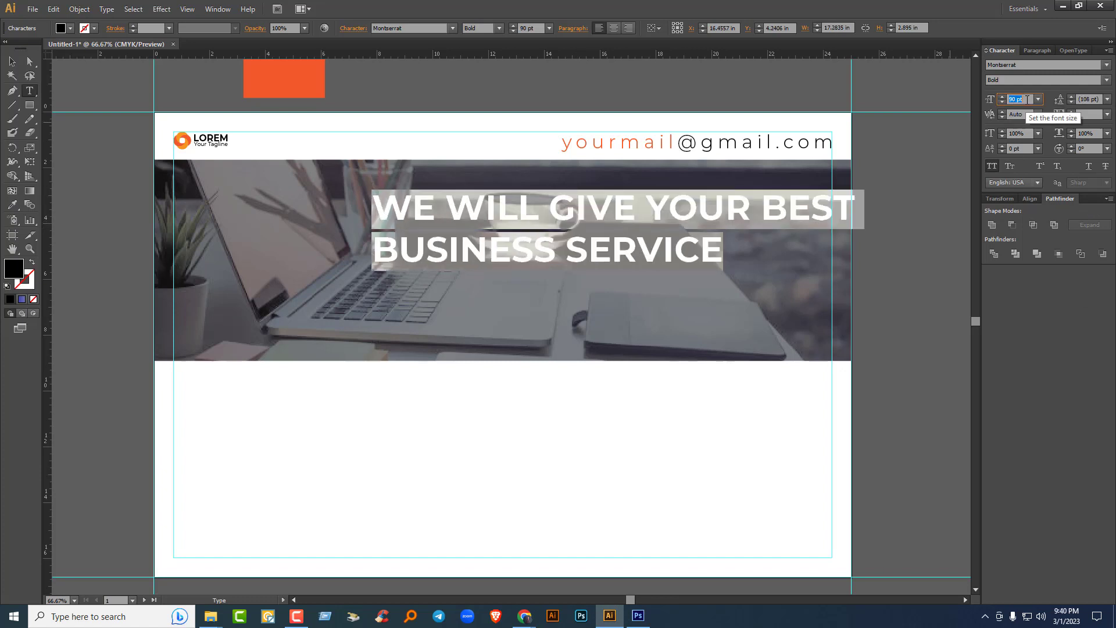
pyautogui.click(617, 32)
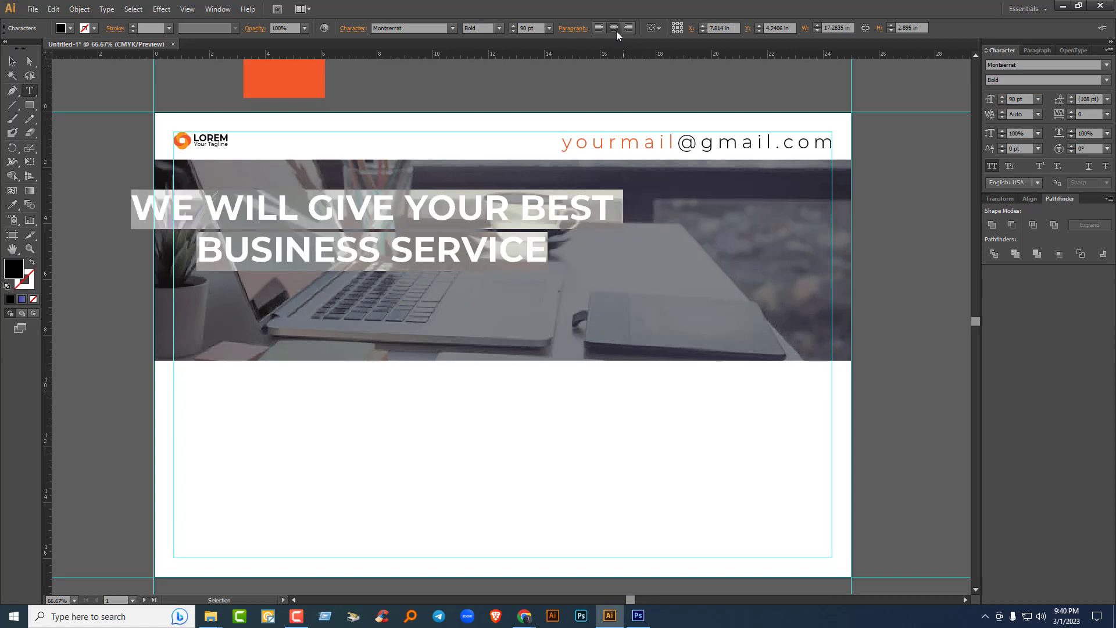
# Step: Move the headline fully onto the photo banner and fill it with white
pyautogui.click(12, 63)
pyautogui.moveTo(362, 212); pyautogui.dragTo(461, 231)
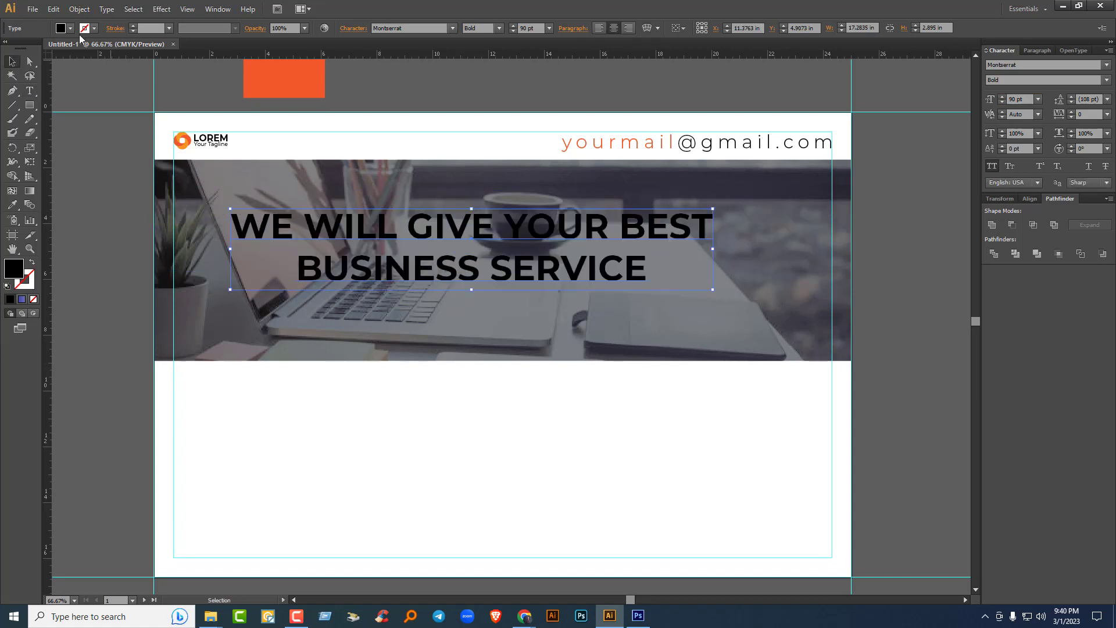
pyautogui.click(70, 28)
pyautogui.click(24, 48)
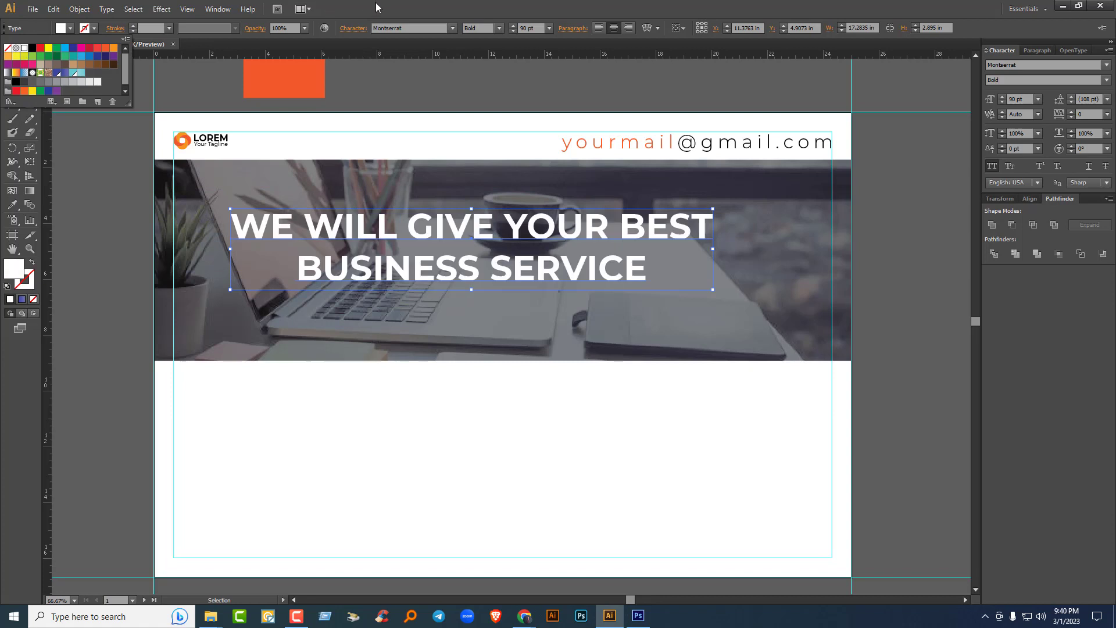
pyautogui.click(411, 7)
# Step: Shift the headline toward the banner's upper middle and enlarge it proportionally from its centre to about 96.3 pt
pyautogui.moveTo(494, 242); pyautogui.dragTo(533, 232)
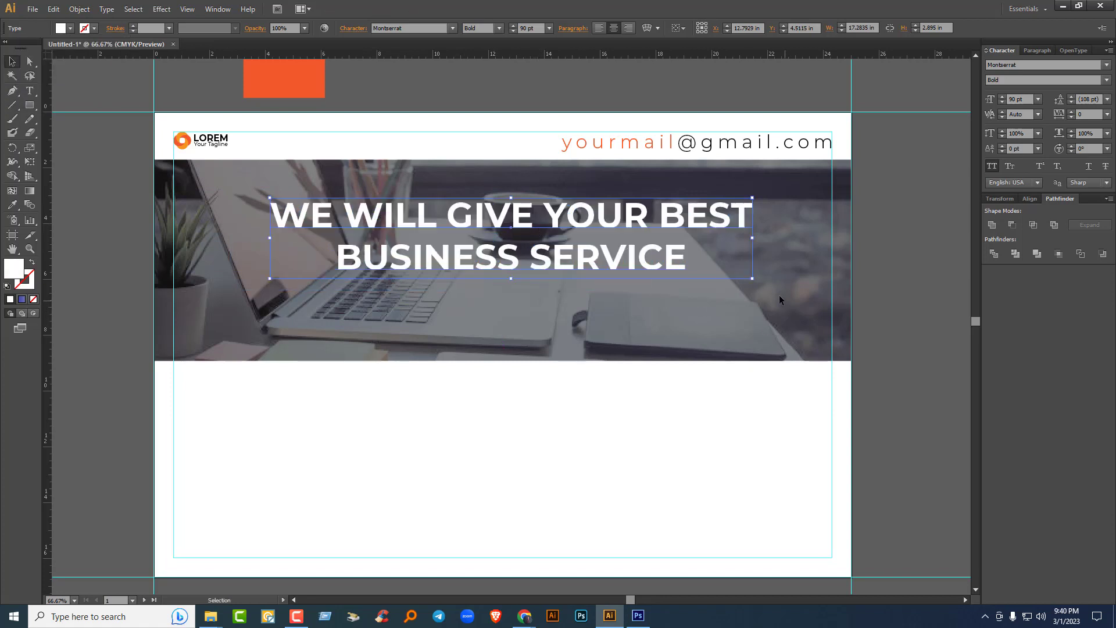
pyautogui.moveTo(752, 278); pyautogui.dragTo(767, 282)
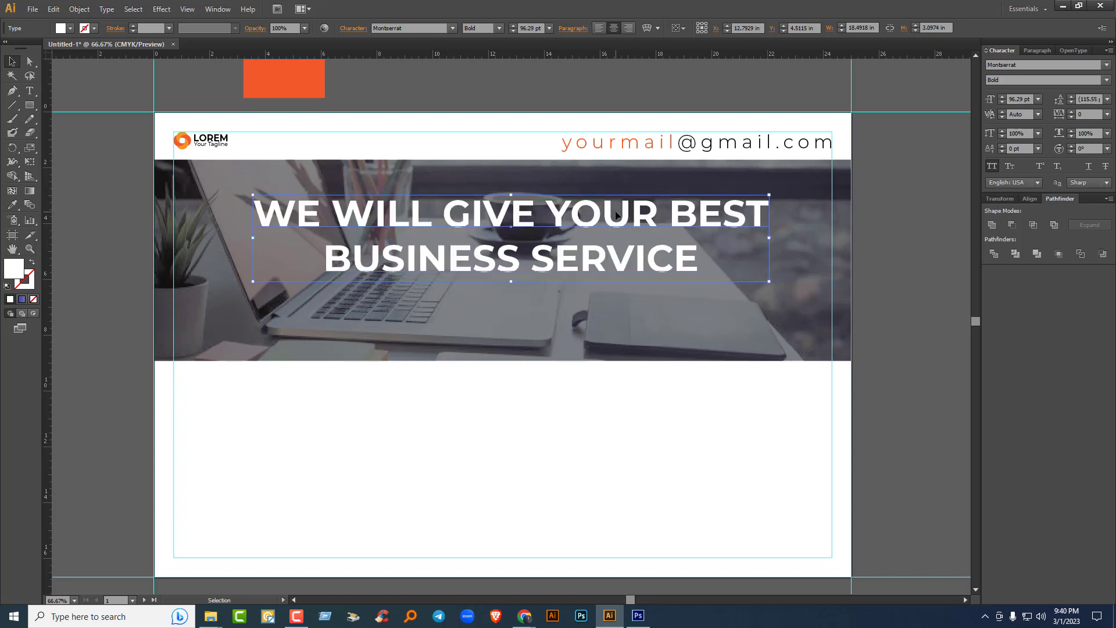
# Step: Change the font weight of the headline's first line, WE WILL GIVE YOUR BEST, to Montserrat Light
pyautogui.press('t')
pyautogui.moveTo(768, 216); pyautogui.dragTo(252, 216)
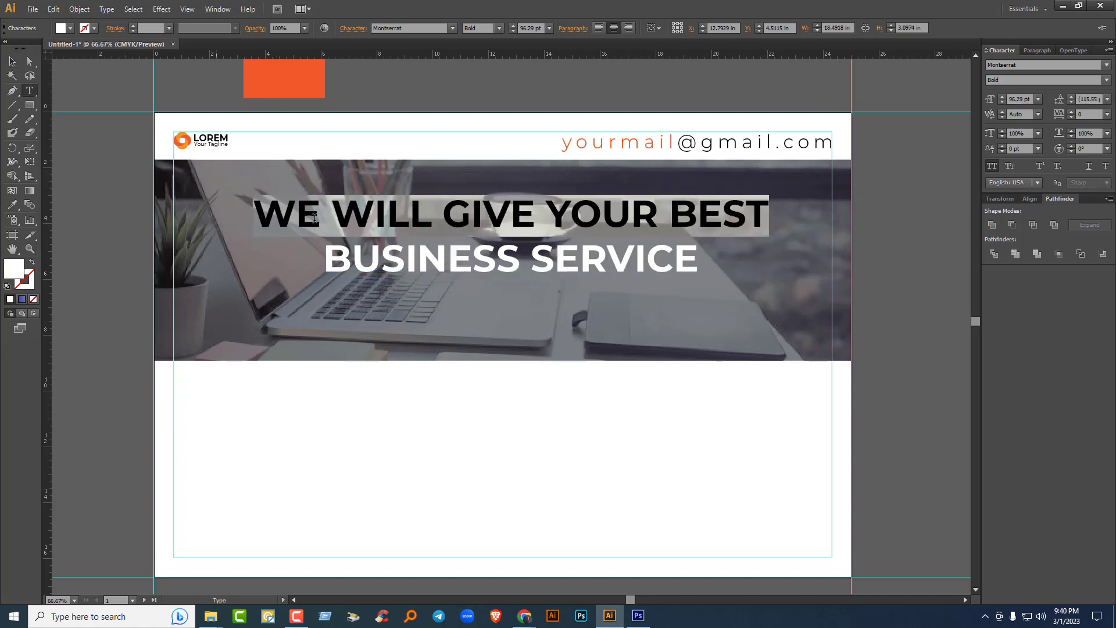
pyautogui.click(1109, 82)
pyautogui.click(1018, 143)
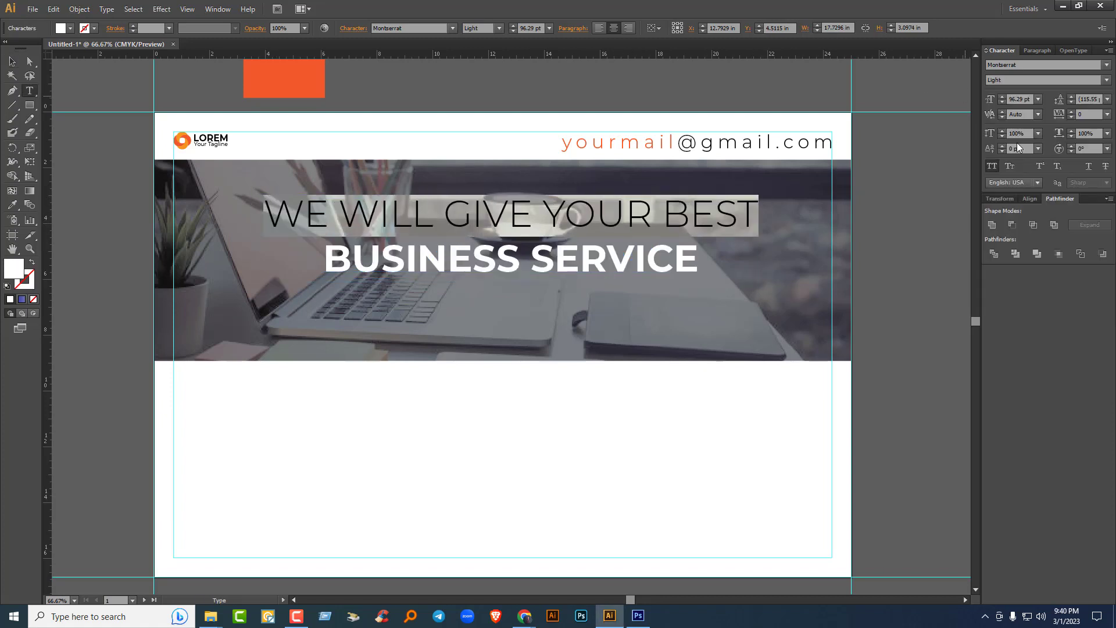
pyautogui.click(579, 269)
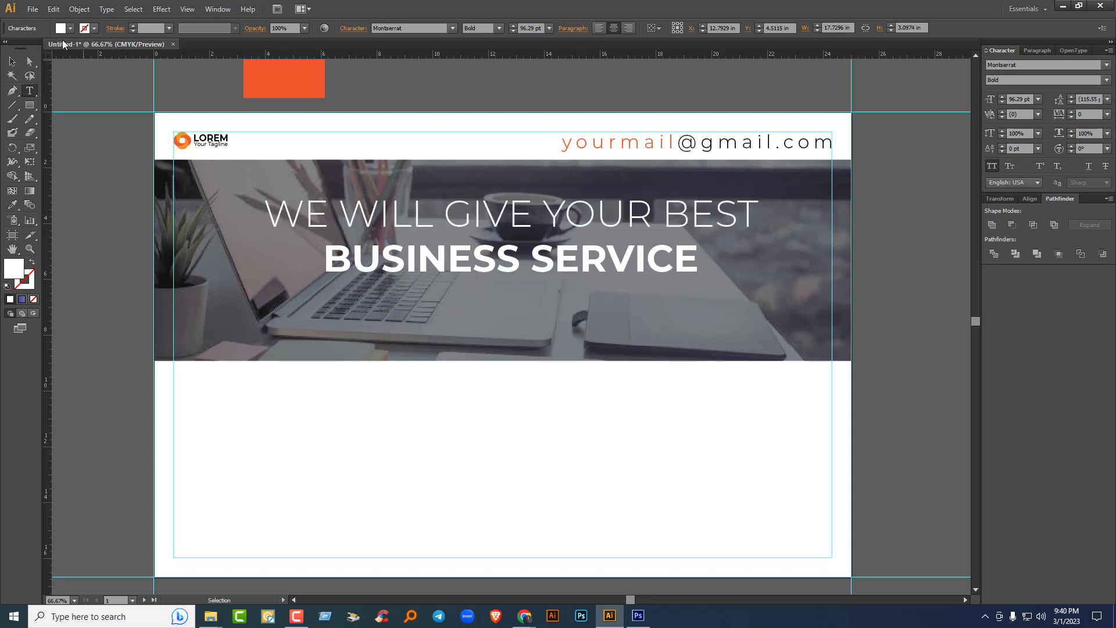
pyautogui.press('Escape')
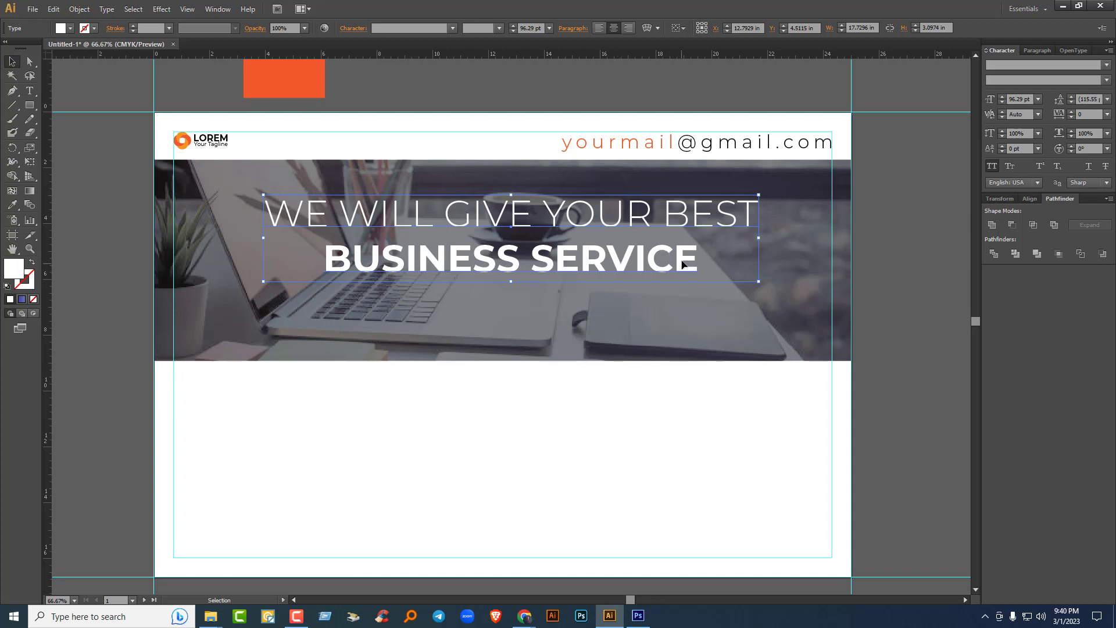
pyautogui.click(540, 324)
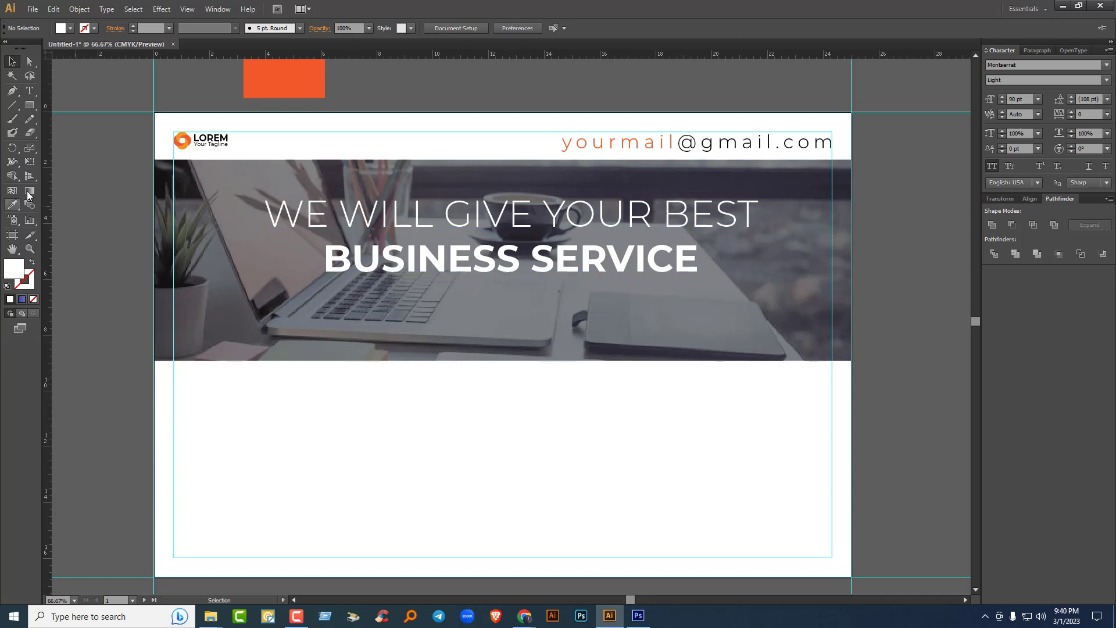
# Step: Draw a thin rectangle about 7.87 by 0.04 in under BUSINESS SERVICE and give it the orange of the sample rectangle
pyautogui.moveTo(30, 105); pyautogui.dragTo(68, 109)
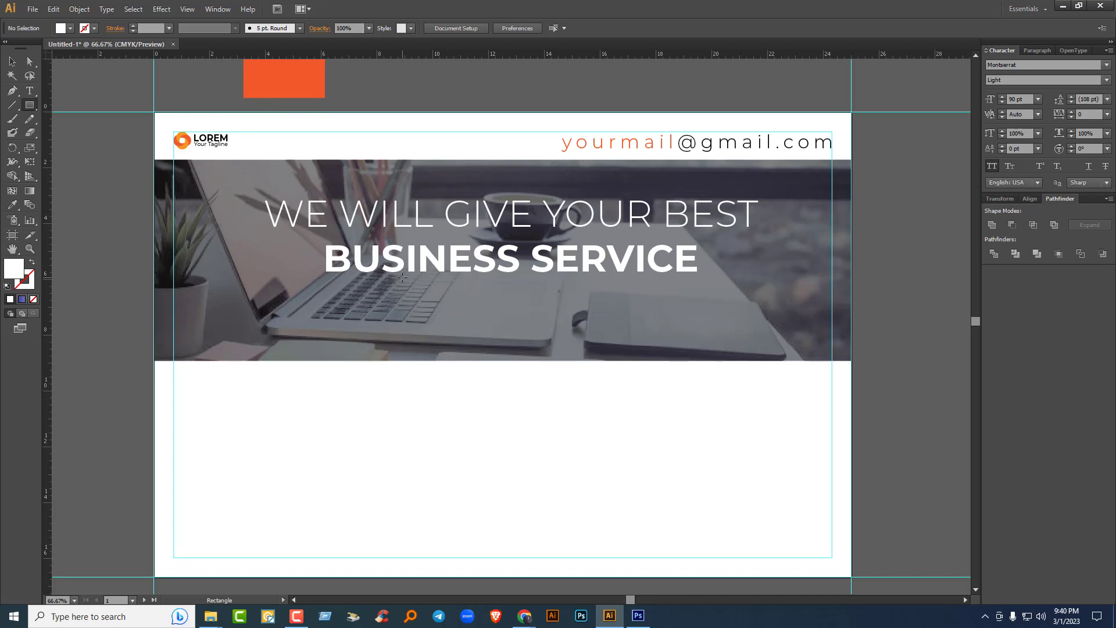
pyautogui.moveTo(402, 278); pyautogui.dragTo(559, 276)
pyautogui.moveTo(615, 282); pyautogui.dragTo(622, 282)
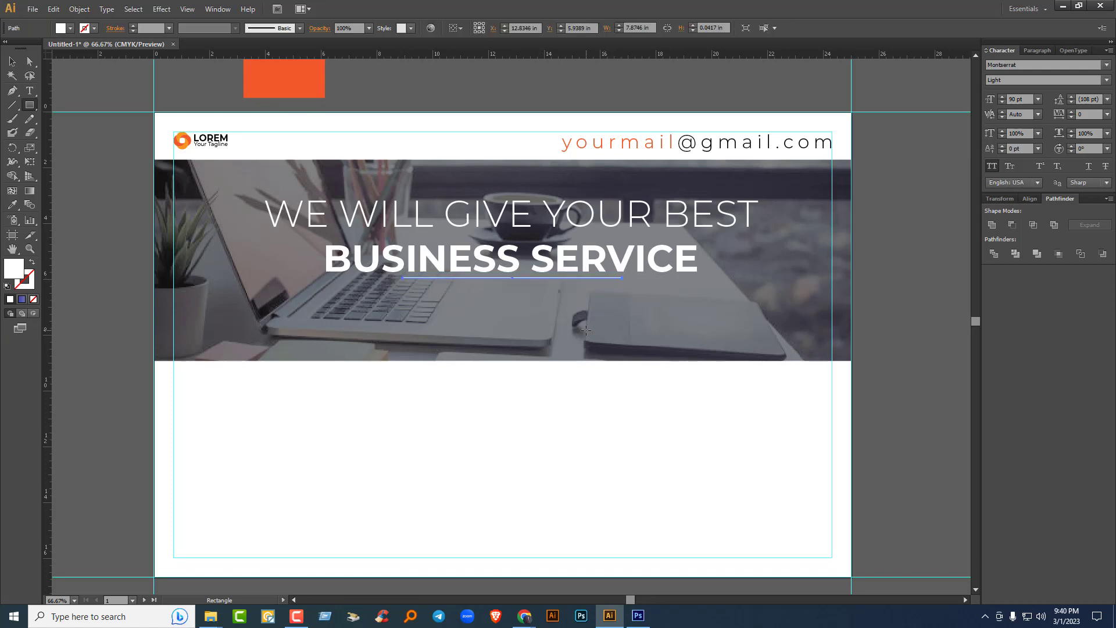
pyautogui.click(12, 205)
pyautogui.click(320, 71)
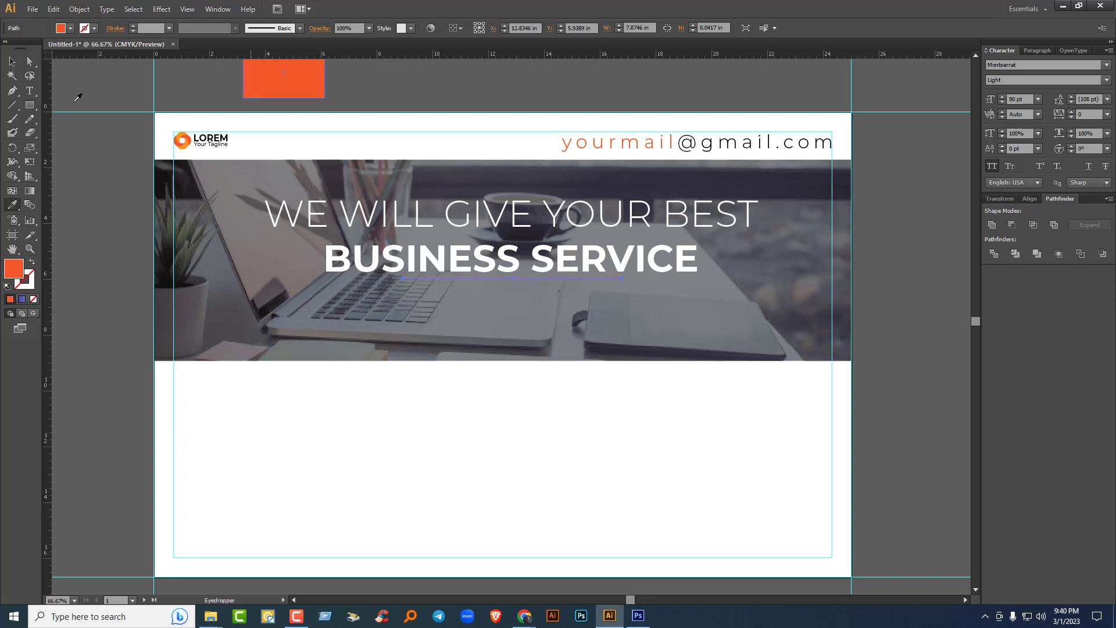
pyautogui.click(13, 62)
pyautogui.click(879, 315)
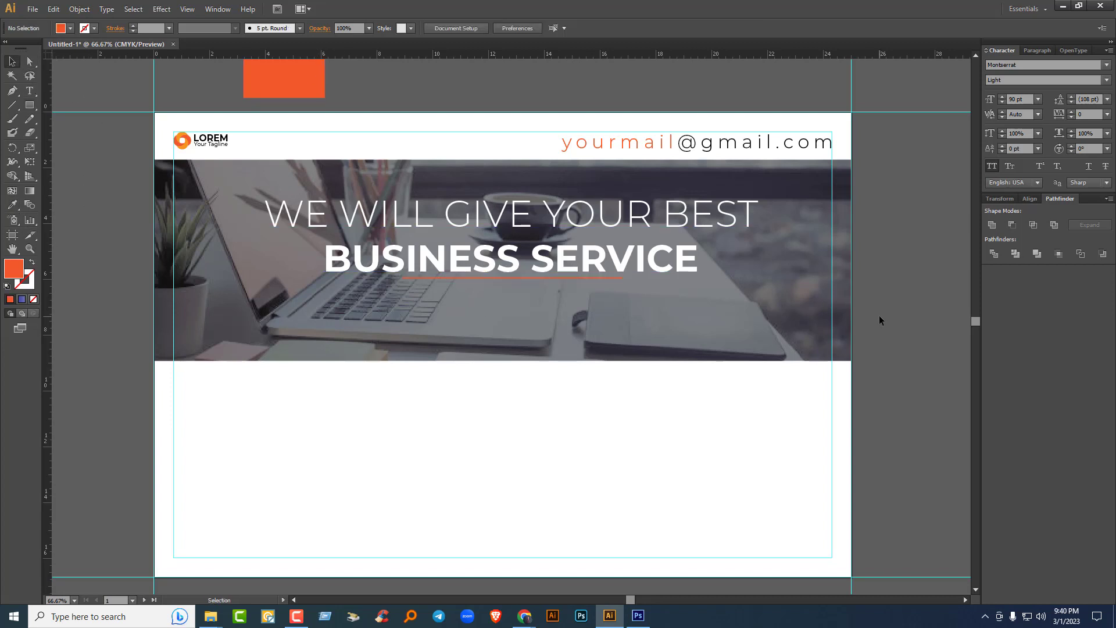
# Step: Align the horizontal centres of the headline and its orange underline, and group the two objects
pyautogui.click(559, 279)
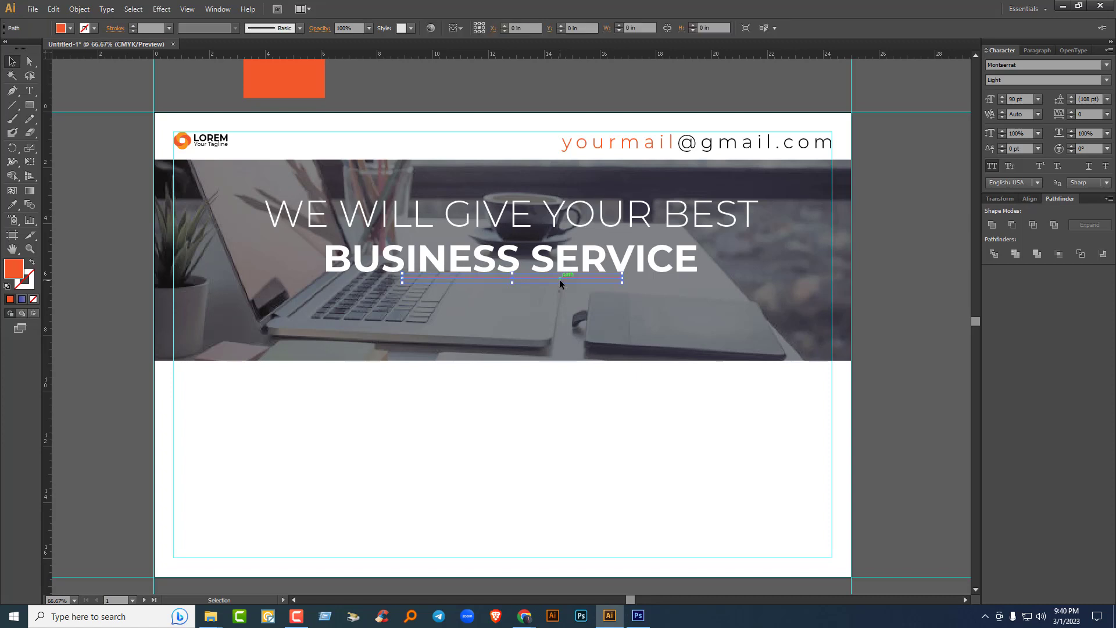
pyautogui.keyDown('shift'); pyautogui.click(659, 251); pyautogui.keyUp('shift')
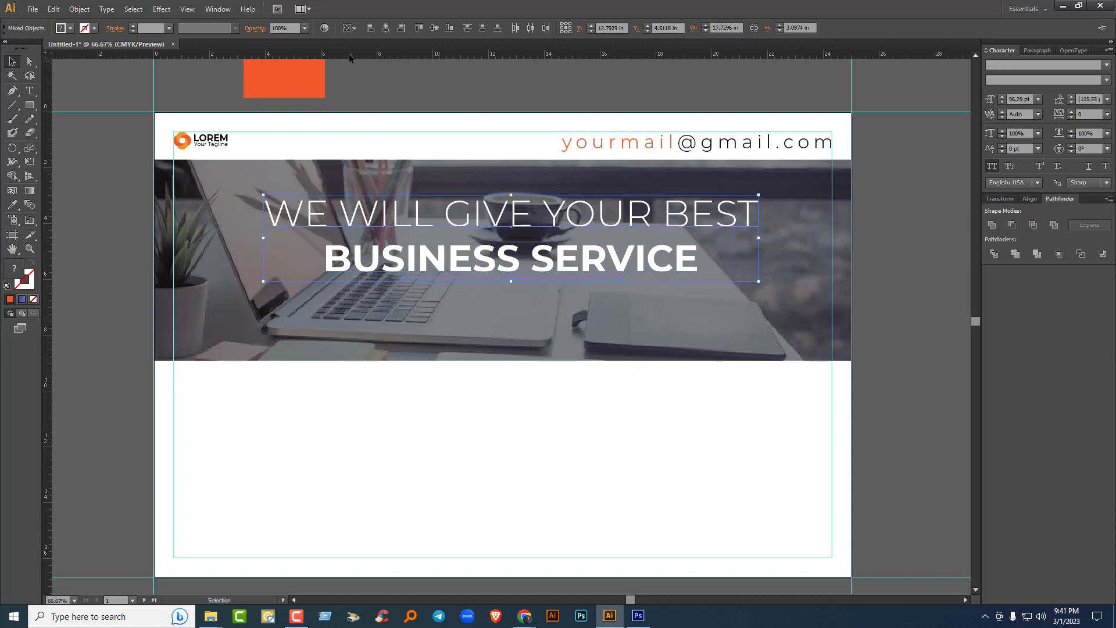
pyautogui.click(386, 29)
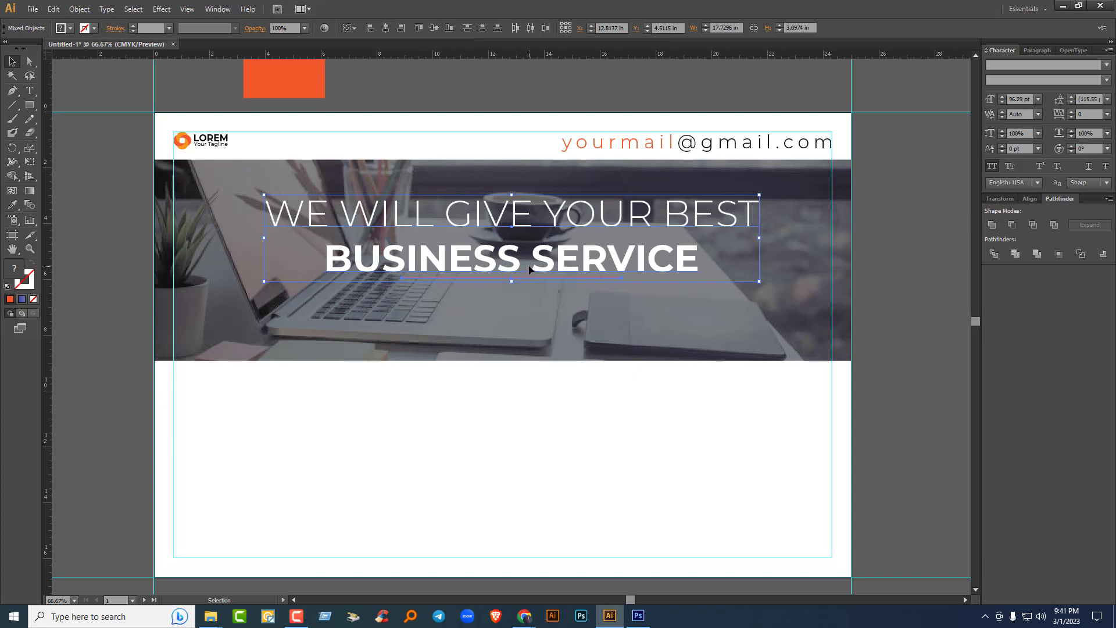
pyautogui.hotkey('ctrl', 'g')
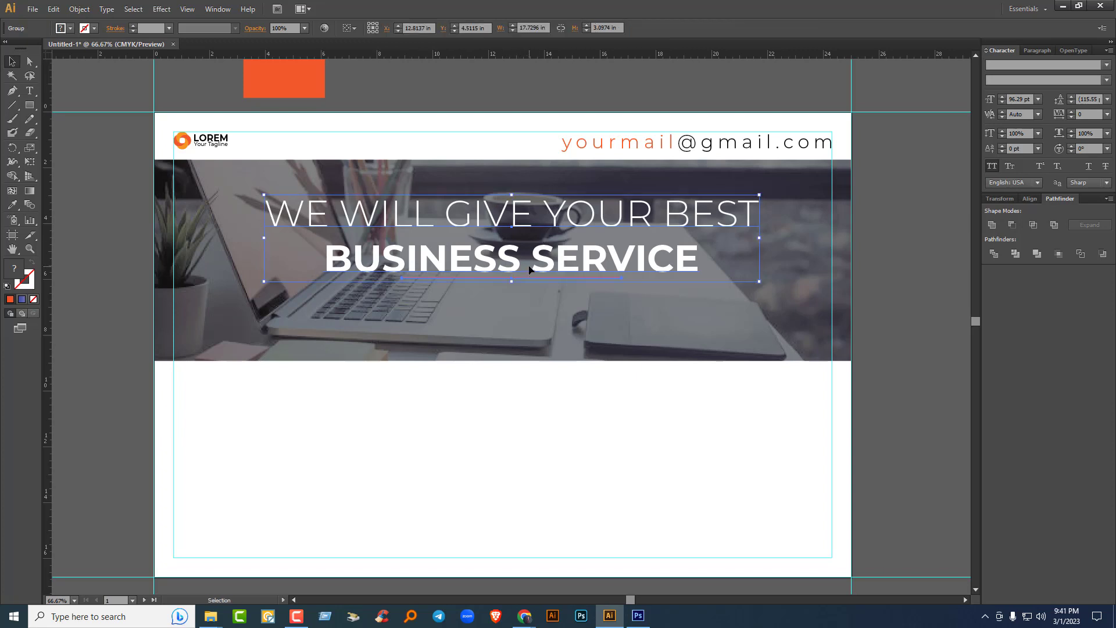
# Step: Centre the headline group horizontally on the artboard
pyautogui.click(347, 32)
pyautogui.click(358, 65)
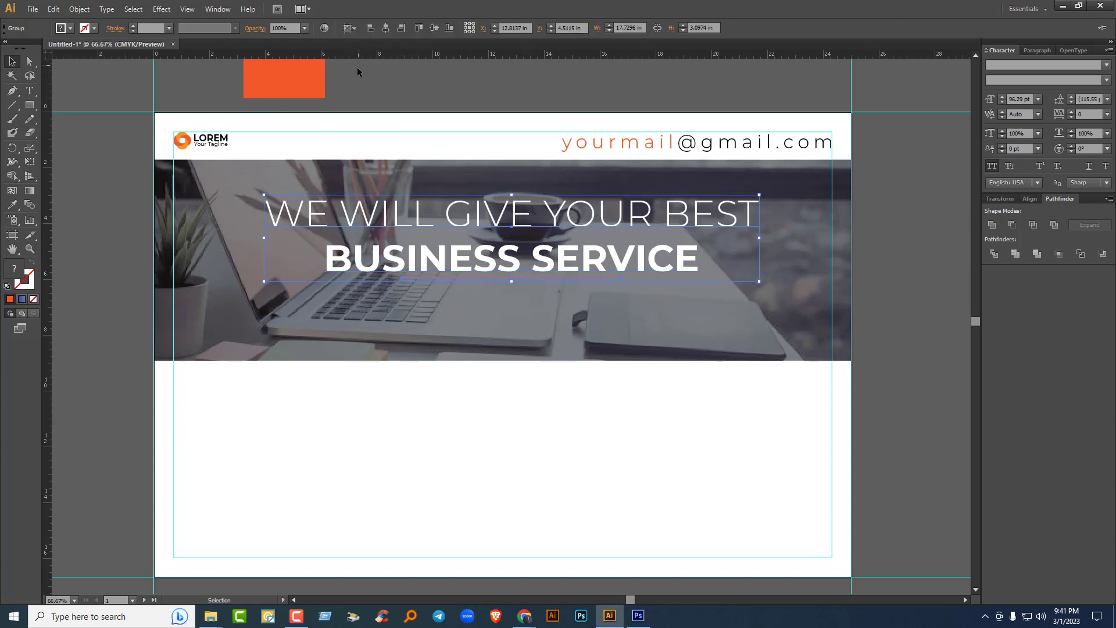
pyautogui.click(385, 28)
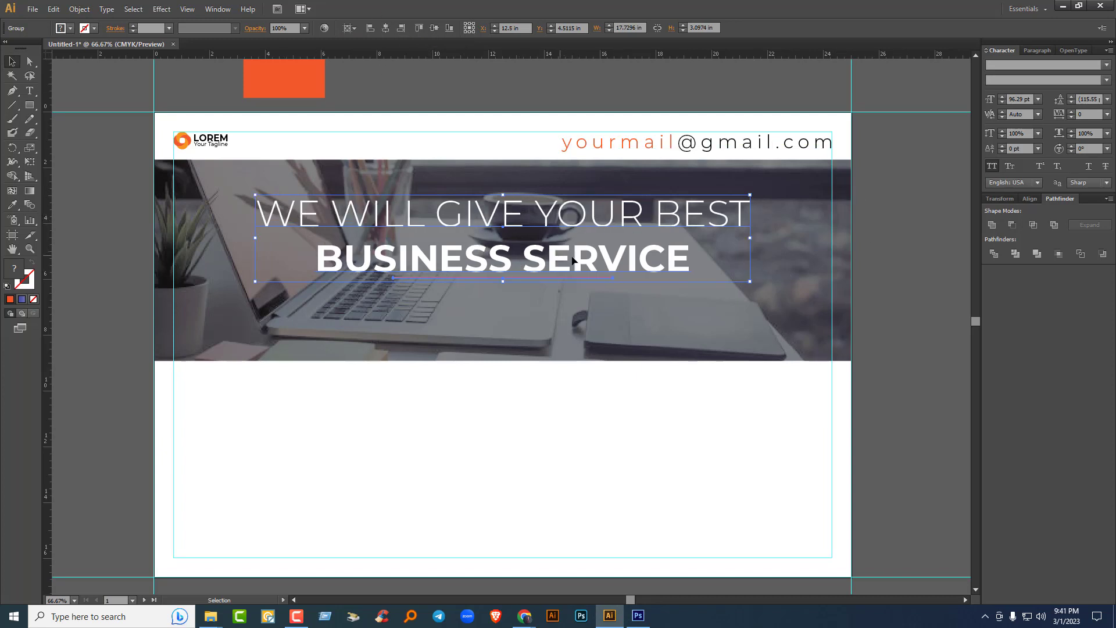
pyautogui.click(877, 263)
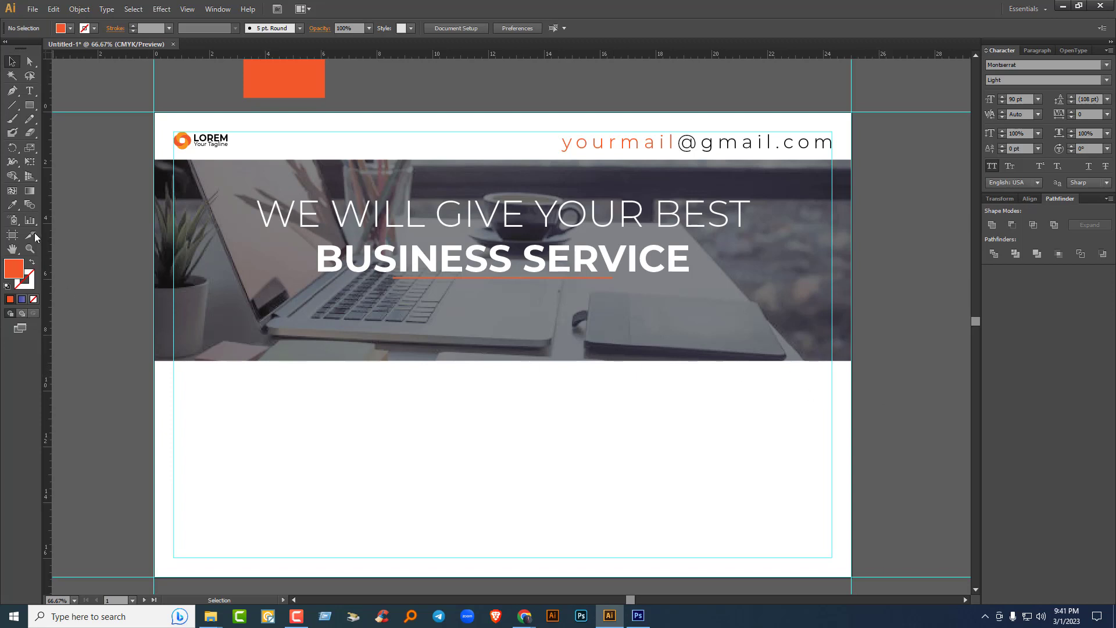
# Step: Draw an orange circle about 2.29 in across over the banner's lower edge and make a concentric copy about 2.92 in across
pyautogui.moveTo(30, 105); pyautogui.dragTo(74, 136)
pyautogui.moveTo(231, 335); pyautogui.dragTo(295, 398)
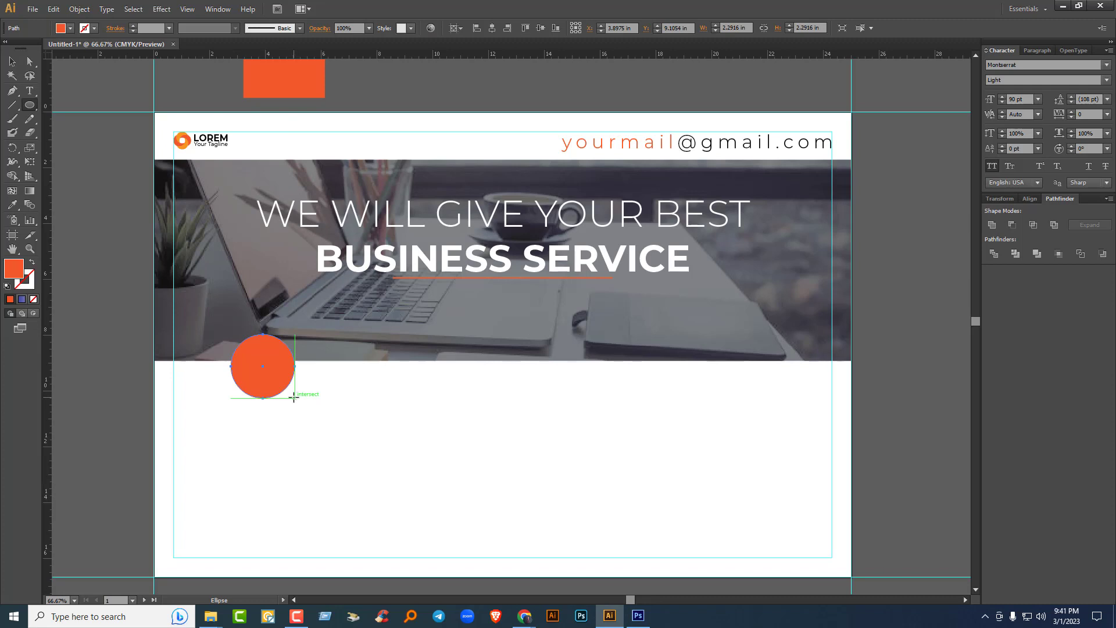
pyautogui.click(11, 61)
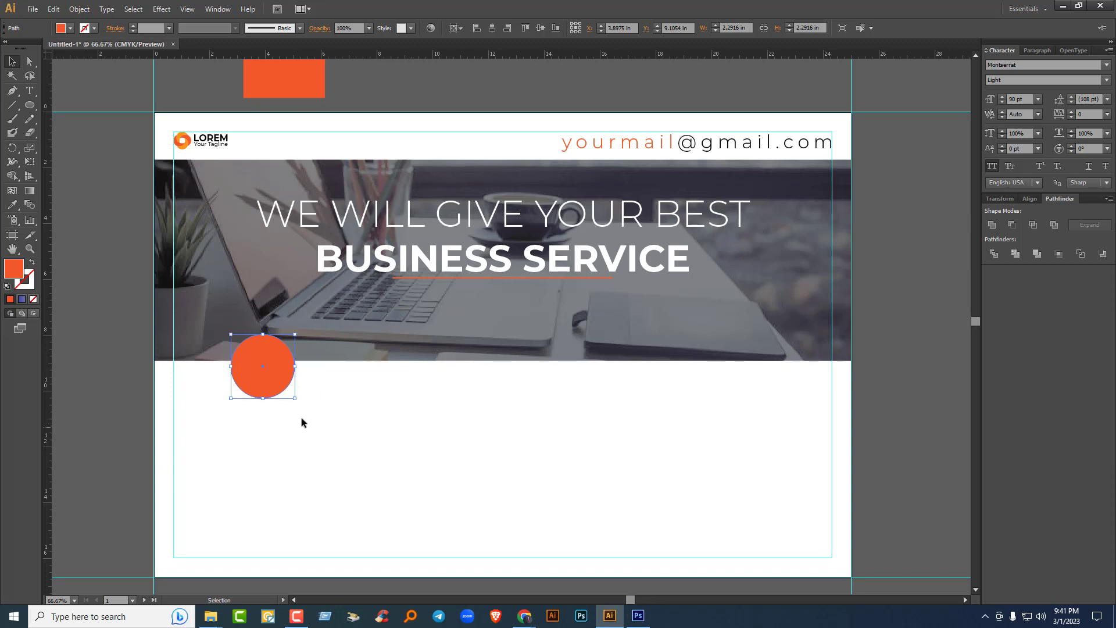
pyautogui.moveTo(295, 399); pyautogui.dragTo(304, 407)
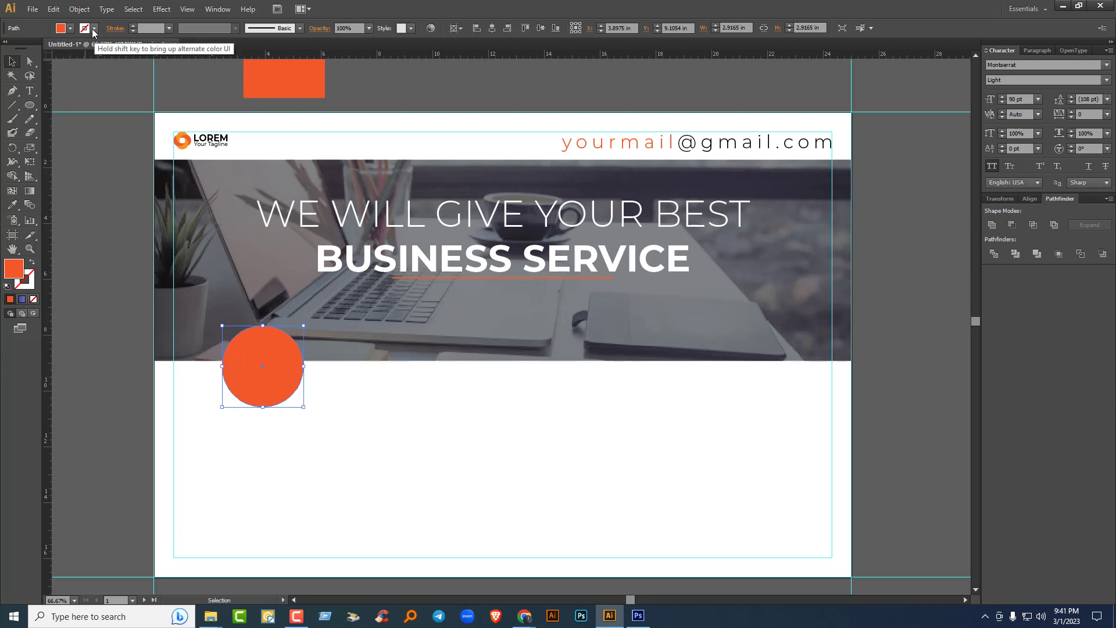
# Step: Give the larger circle a white fill and a 4 pt orange stroke
pyautogui.click(32, 263)
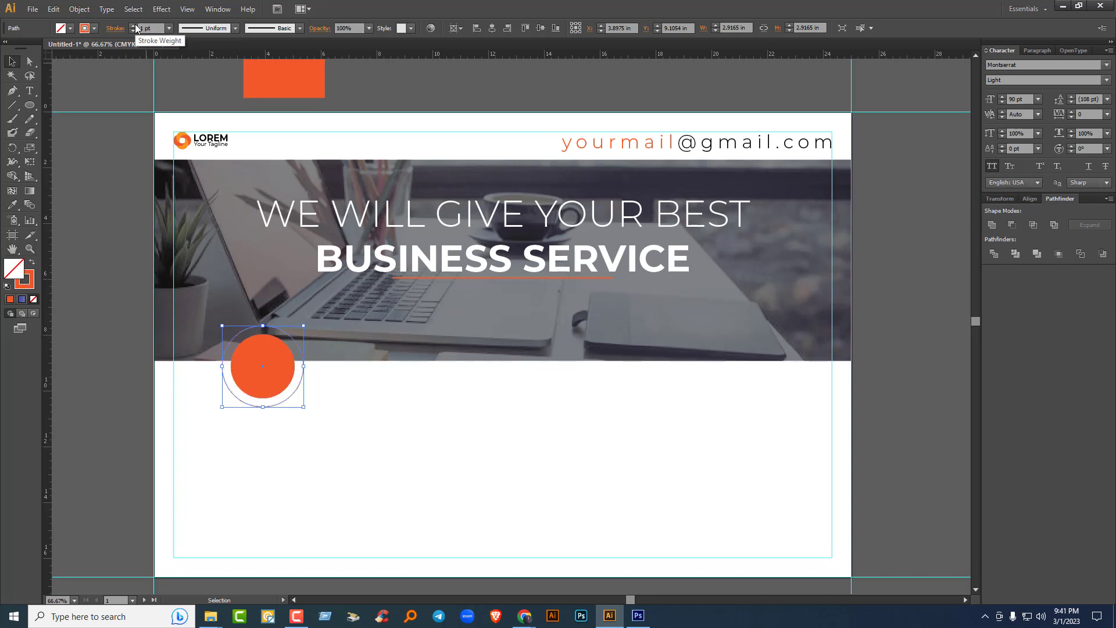
pyautogui.click(134, 26)
pyautogui.click(133, 25)
pyautogui.click(134, 25)
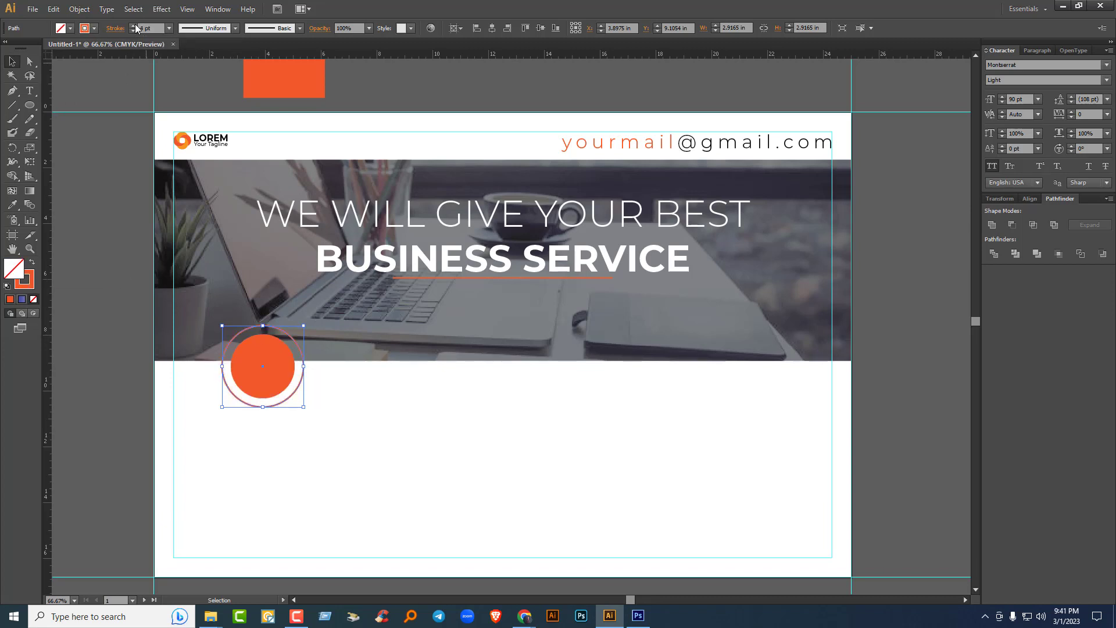
pyautogui.click(85, 28)
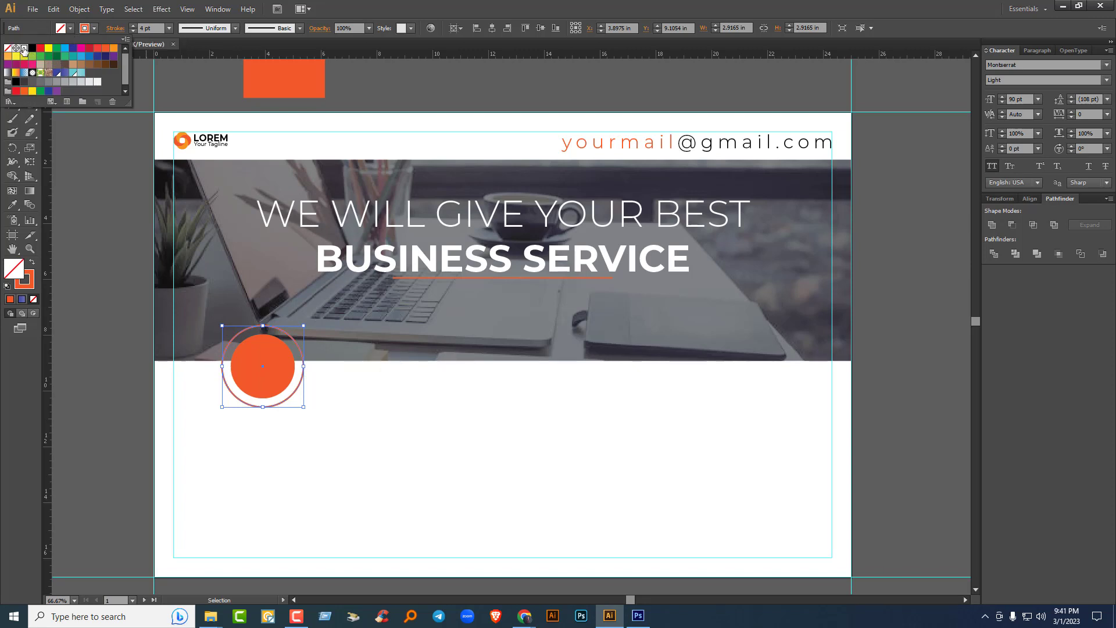
pyautogui.click(24, 49)
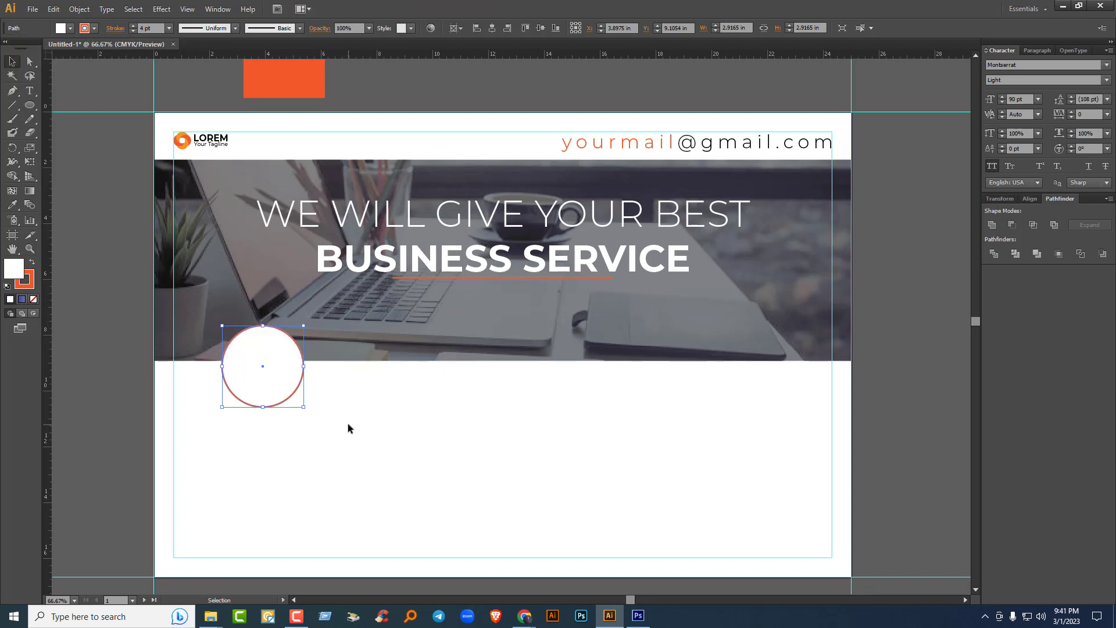
# Step: Move the ringed white circle and the solid orange circle into the blank area below the banner and bring the orange one forward
pyautogui.moveTo(298, 378); pyautogui.dragTo(532, 491)
pyautogui.rightClick(530, 490)
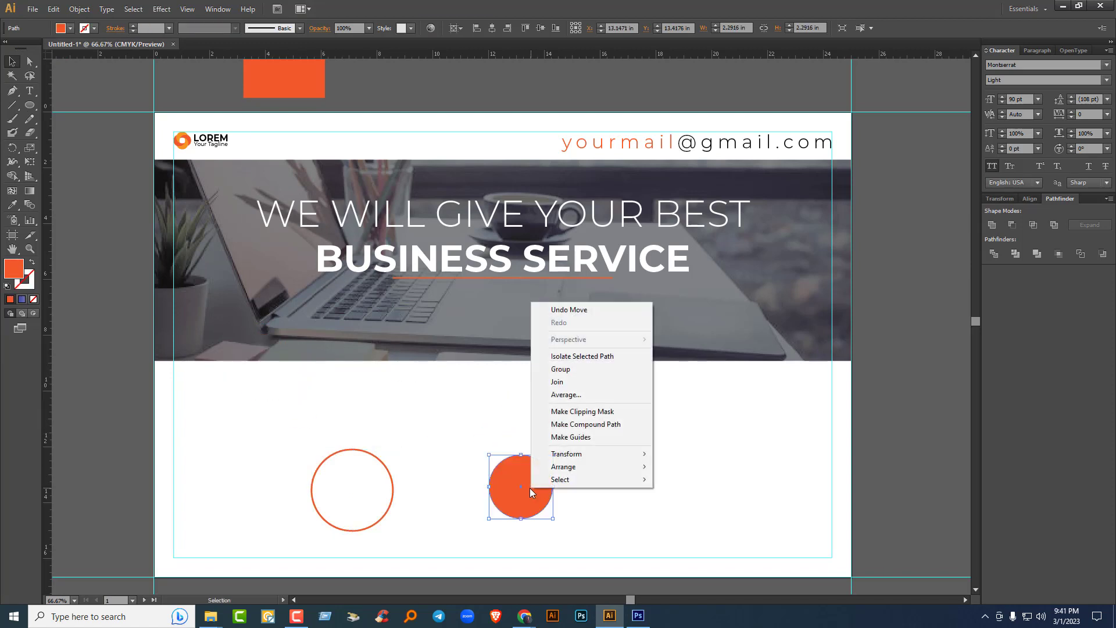
pyautogui.moveTo(574, 465)
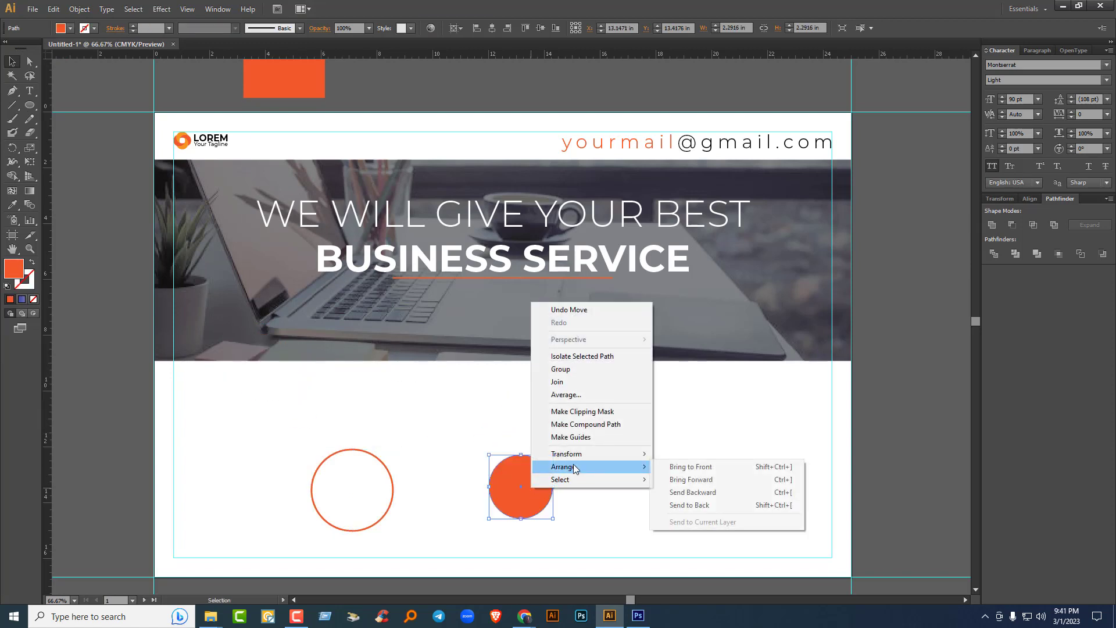
pyautogui.click(719, 479)
# Step: Centre the solid orange circle inside the ringed white circle
pyautogui.moveTo(536, 494); pyautogui.dragTo(377, 489)
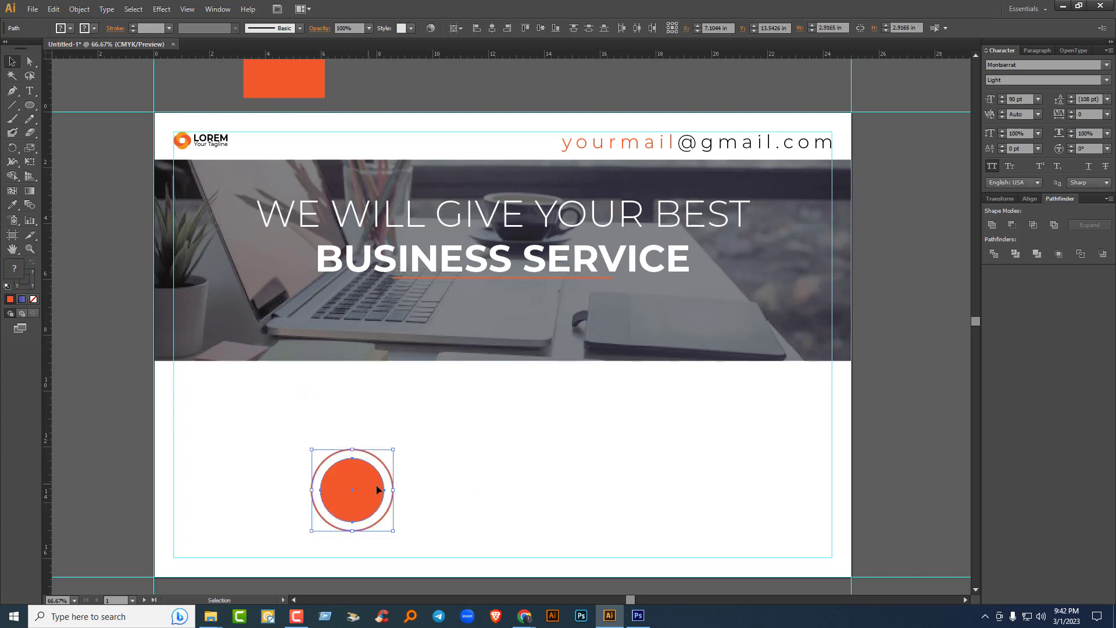
pyautogui.click(457, 28)
pyautogui.click(472, 48)
pyautogui.click(443, 448)
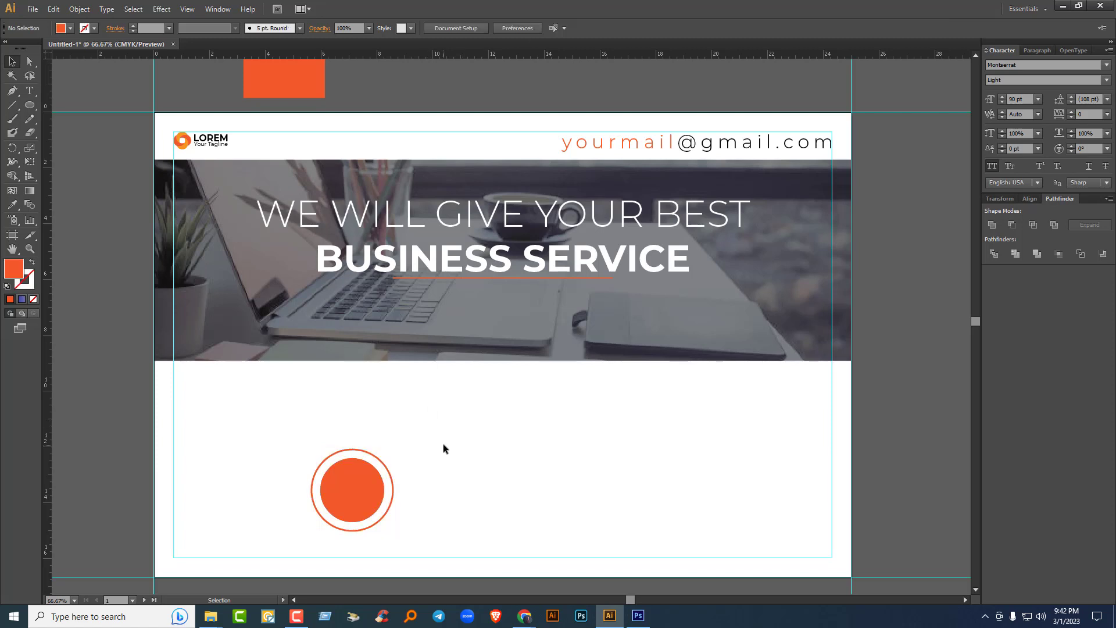
# Step: Switch to the Chrome window with the Google image results and search for "office work image"
pyautogui.click(360, 476)
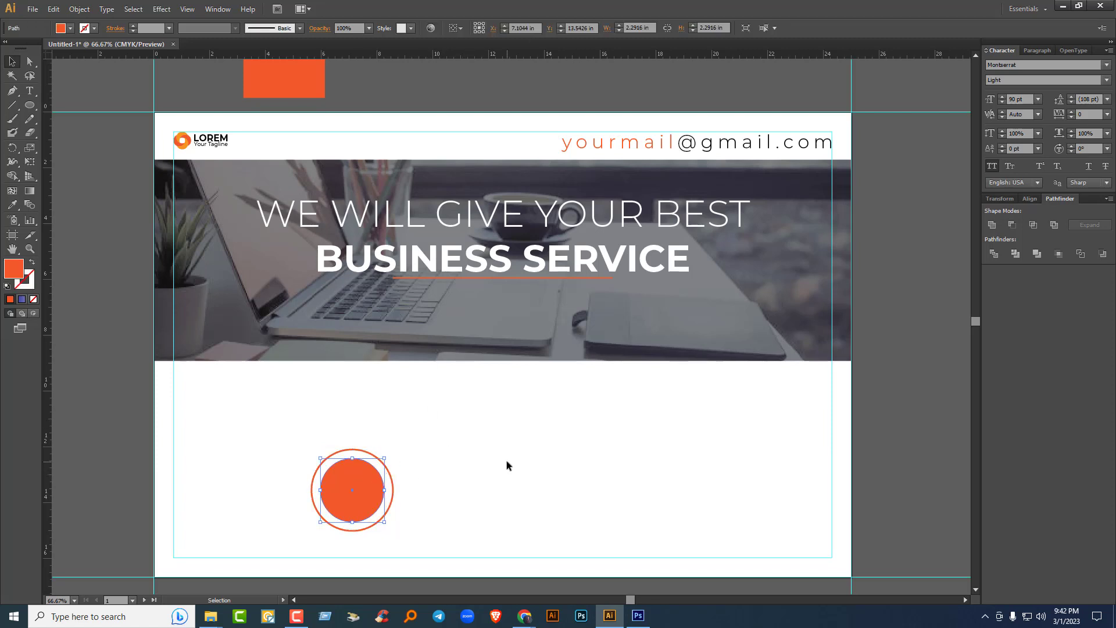
pyautogui.moveTo(525, 615)
pyautogui.click(457, 558)
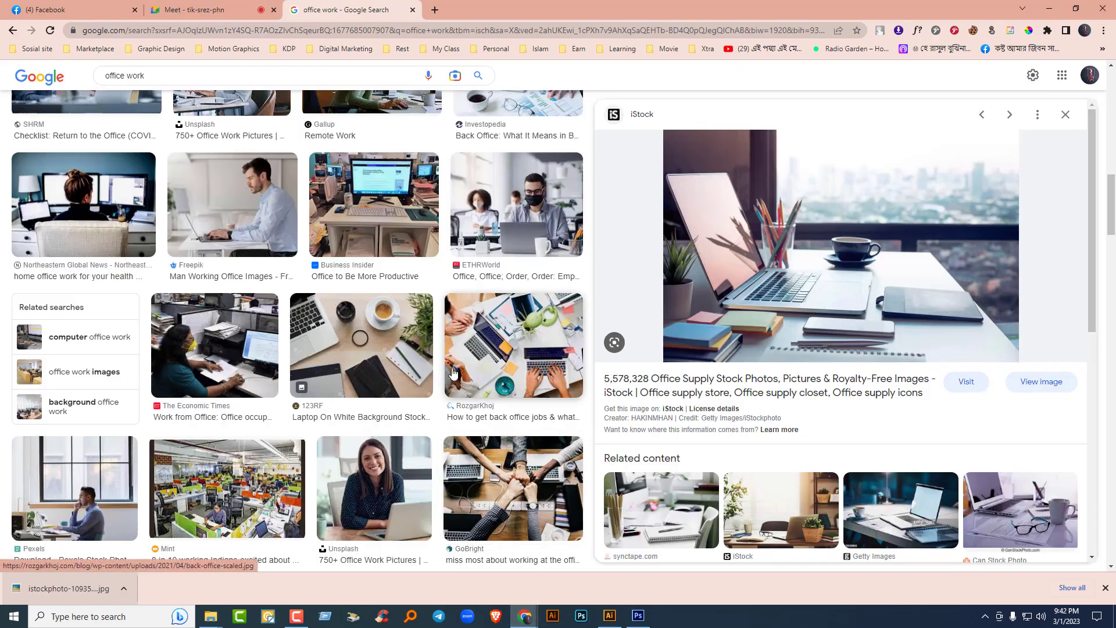
pyautogui.scroll(10, 465, 349)
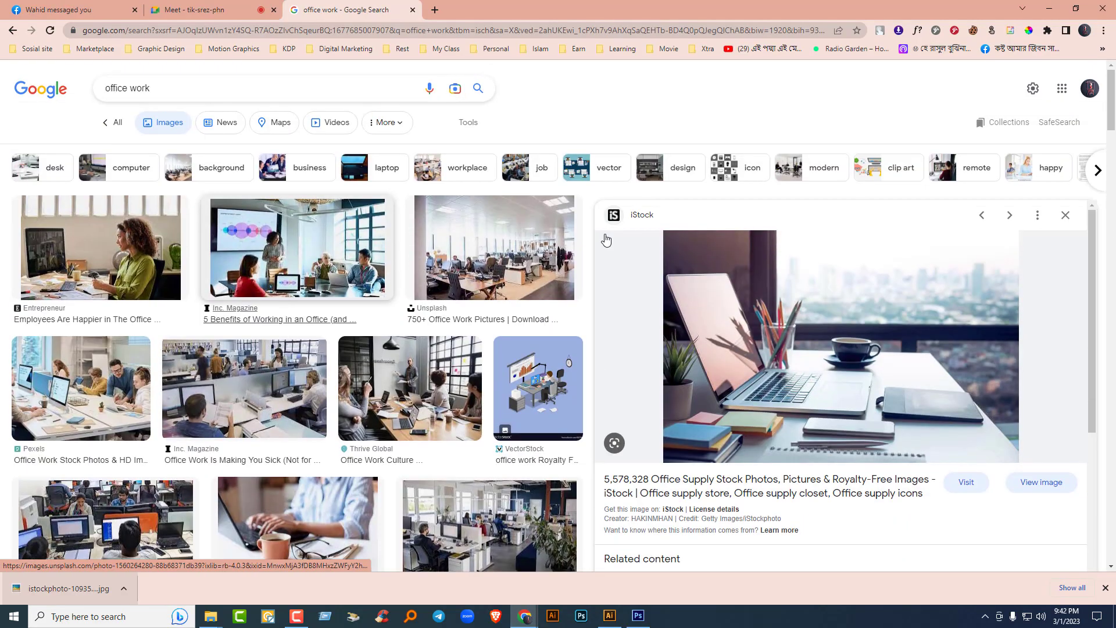
pyautogui.click(155, 89)
pyautogui.write('imag')
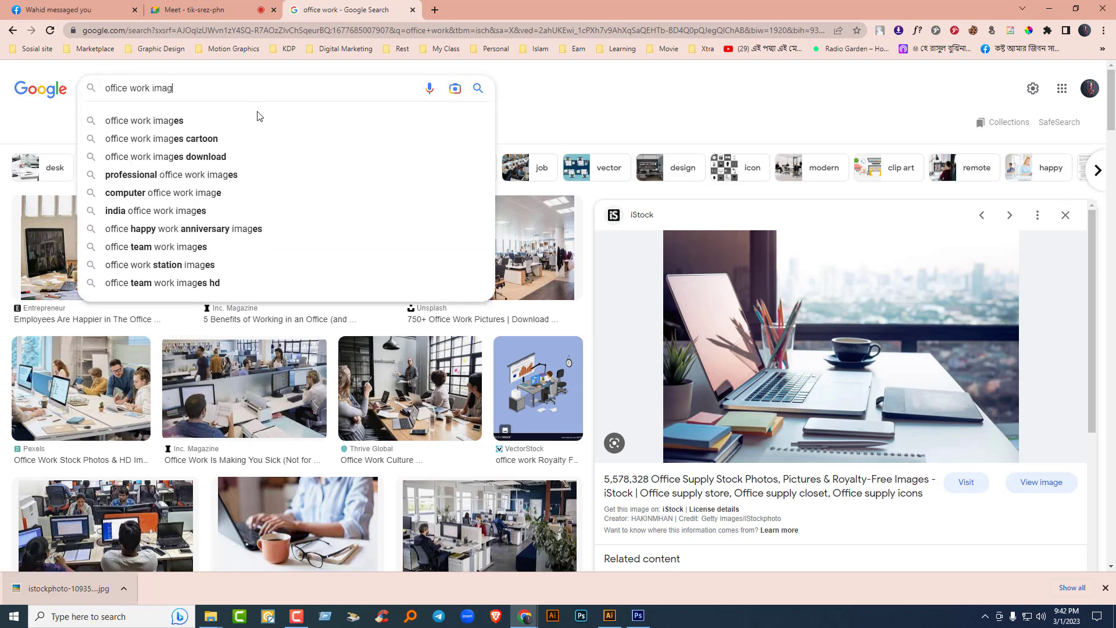
pyautogui.write('e')
pyautogui.press('Return')
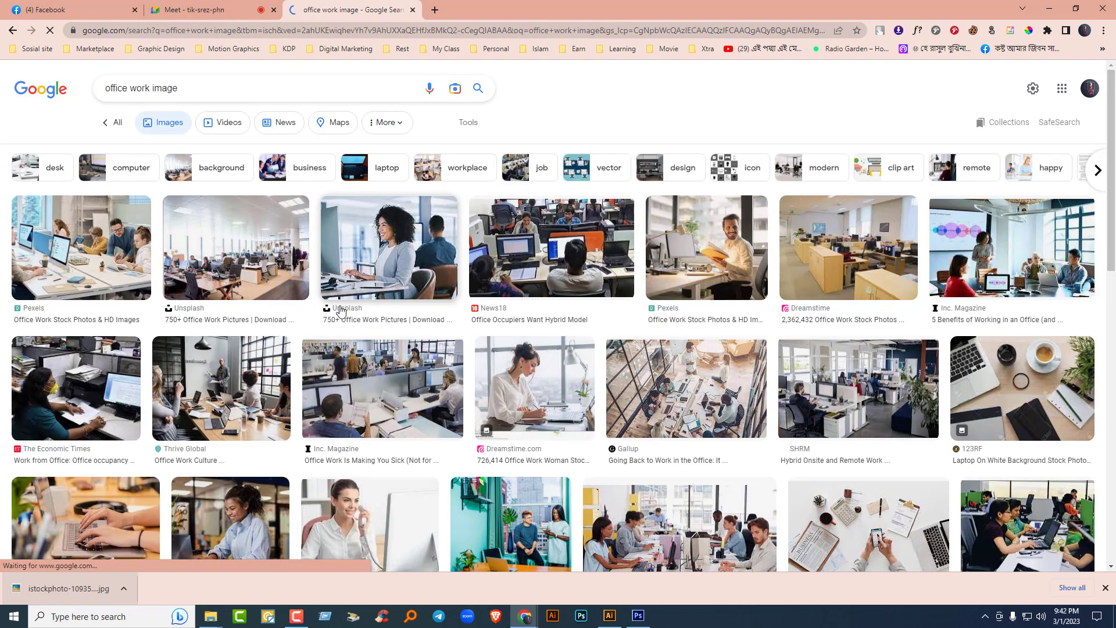
# Step: Open the Housing result showing a woman on the phone at her desk and copy its image
pyautogui.scroll(-2, 361, 373)
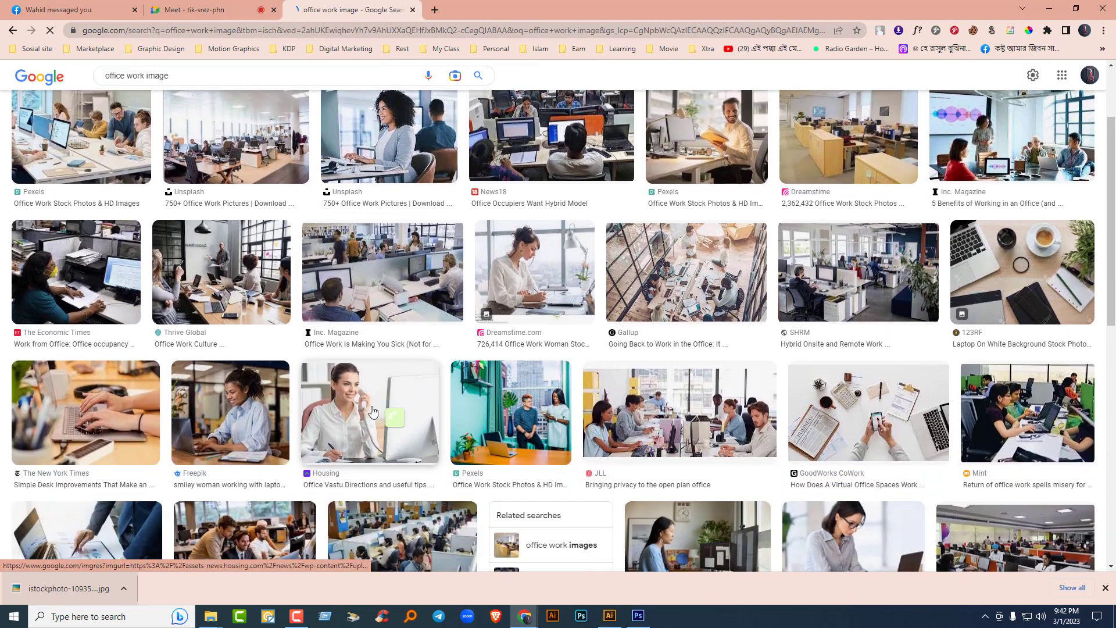
pyautogui.click(372, 412)
pyautogui.rightClick(813, 240)
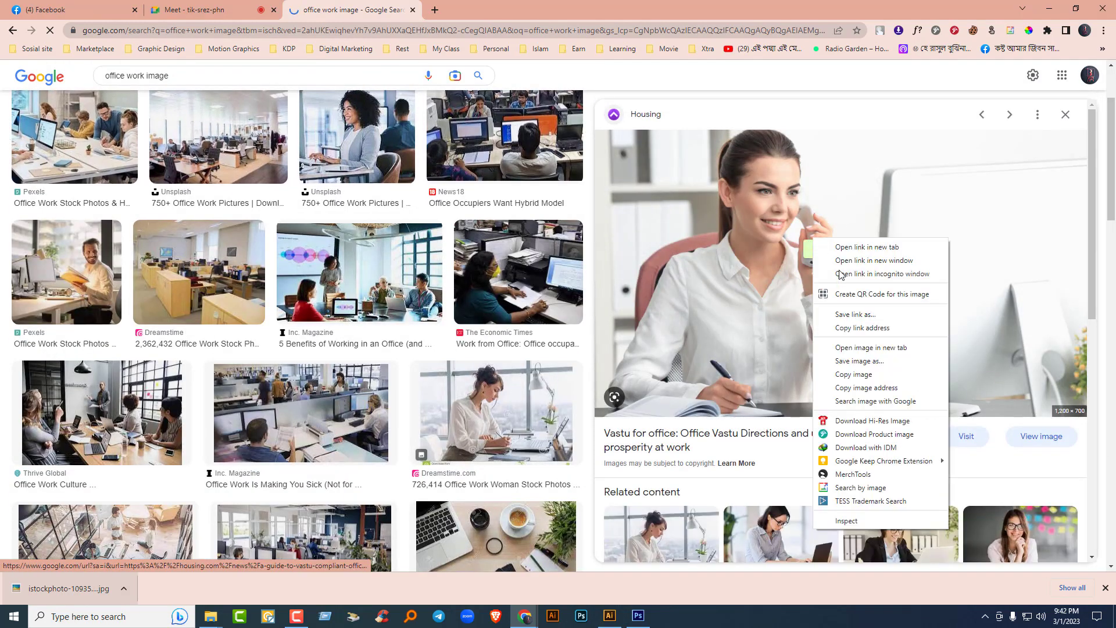
pyautogui.click(853, 374)
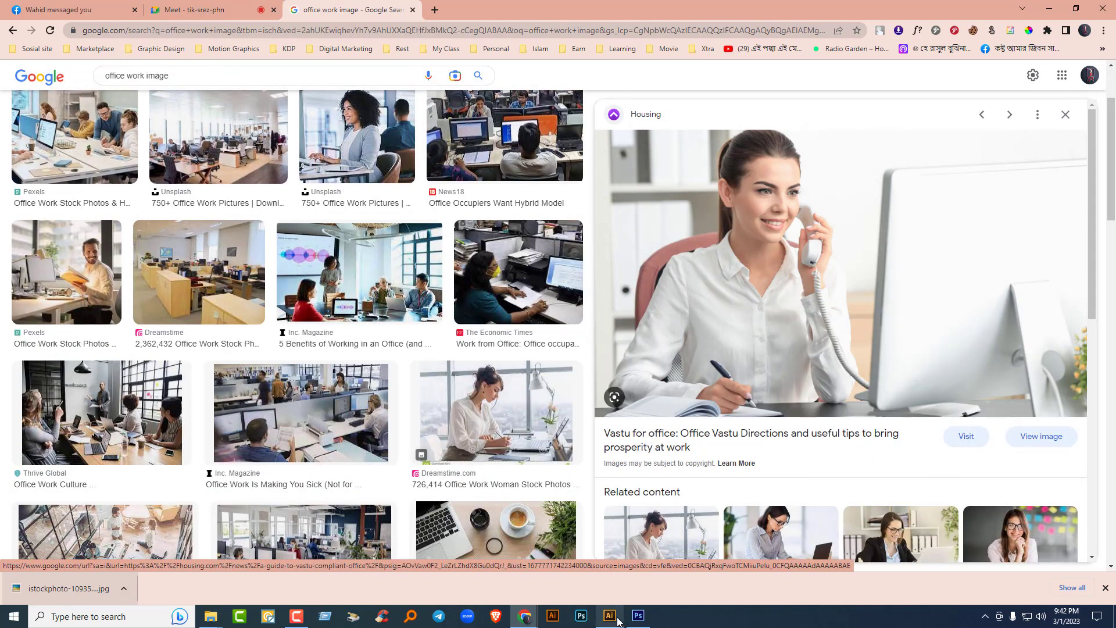
# Step: Switch to Illustrator, paste the copied office photo, shrink it to about 8.33 x 4.86 in and move it over the ringed circle
pyautogui.click(616, 620)
pyautogui.hotkey('ctrl', 'v')
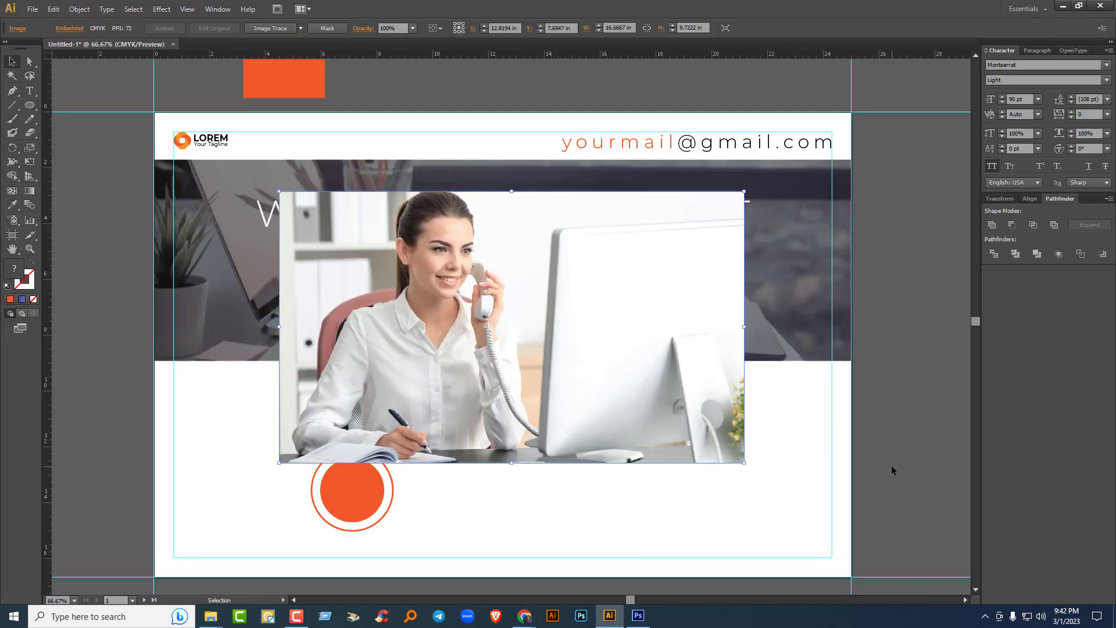
pyautogui.moveTo(746, 194); pyautogui.dragTo(511, 327)
pyautogui.moveTo(359, 401); pyautogui.dragTo(443, 487)
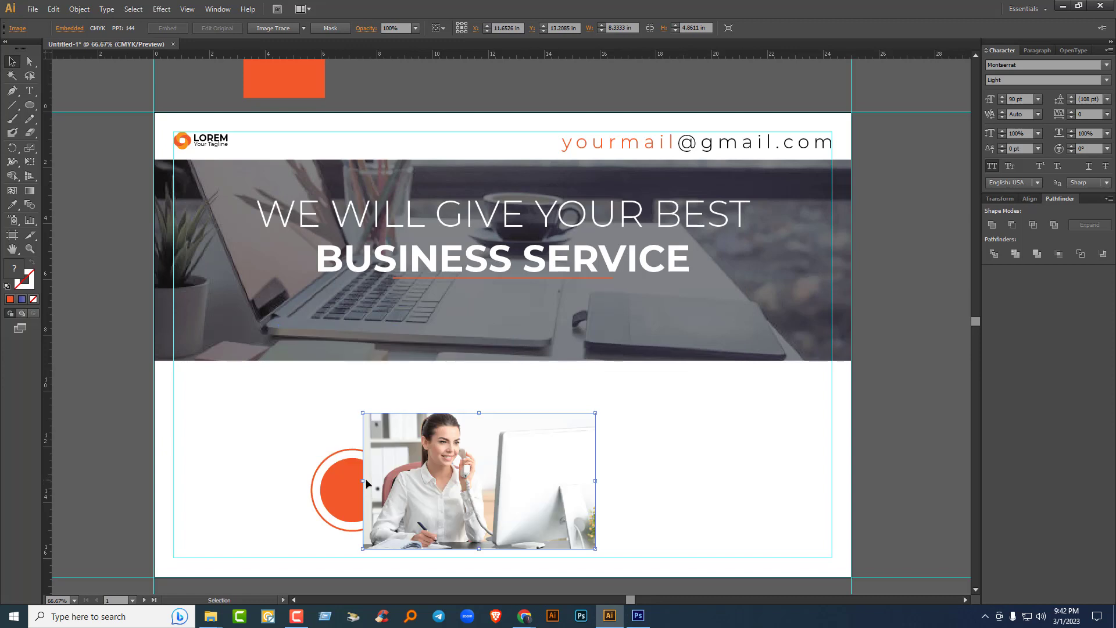
# Step: Bring the solid orange circle to the front and use it as a clipping mask for the office photo
pyautogui.click(339, 486)
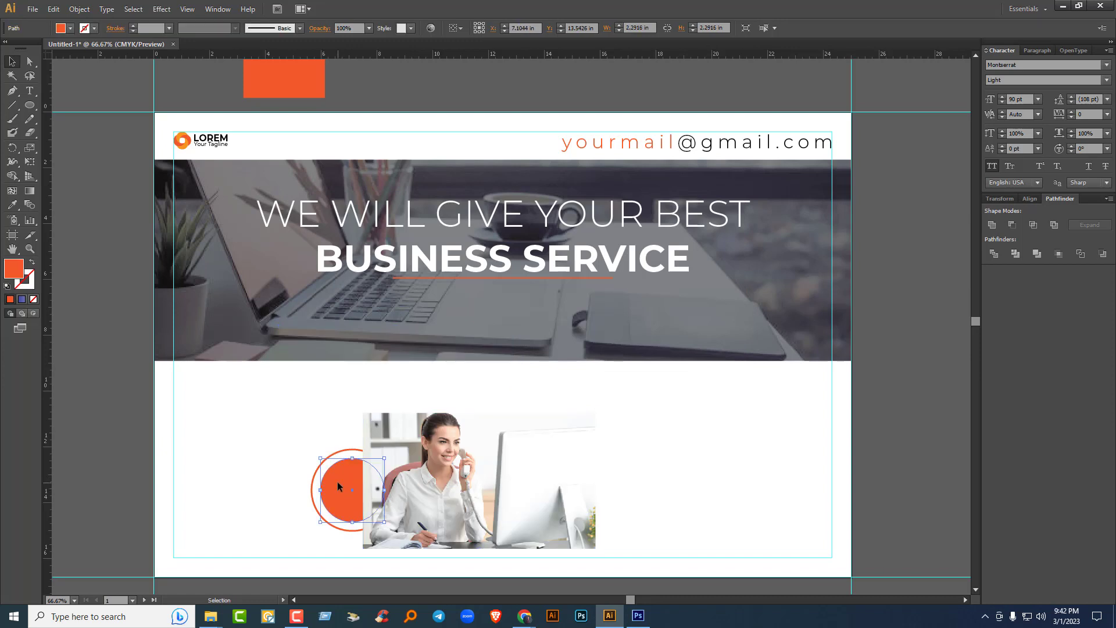
pyautogui.rightClick(339, 486)
pyautogui.moveTo(370, 466)
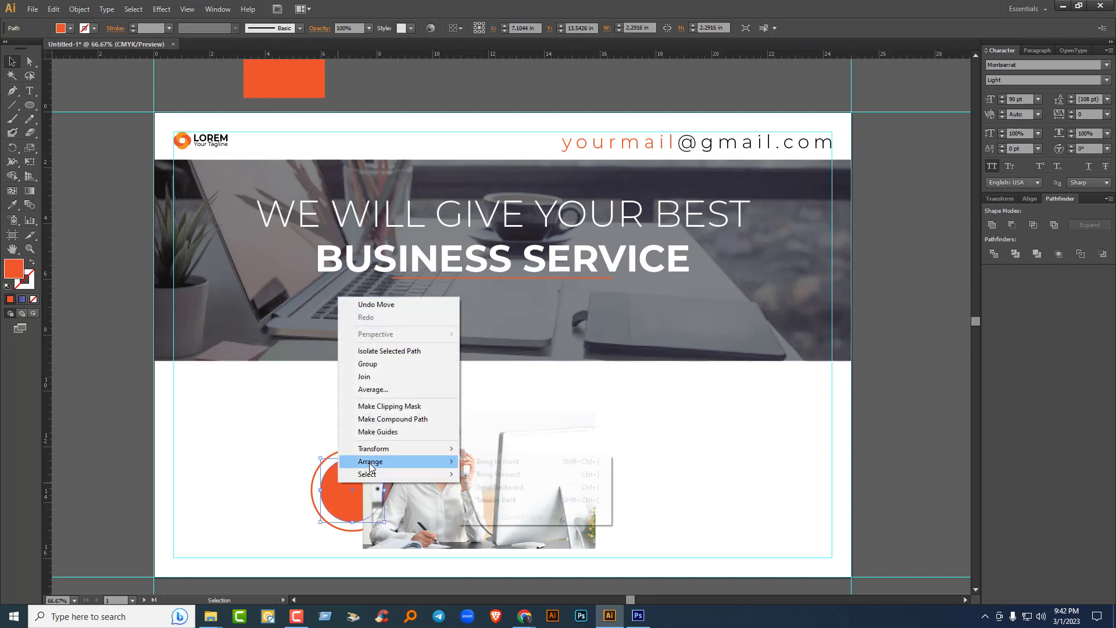
pyautogui.click(504, 461)
pyautogui.keyDown('shift'); pyautogui.click(501, 466); pyautogui.keyUp('shift')
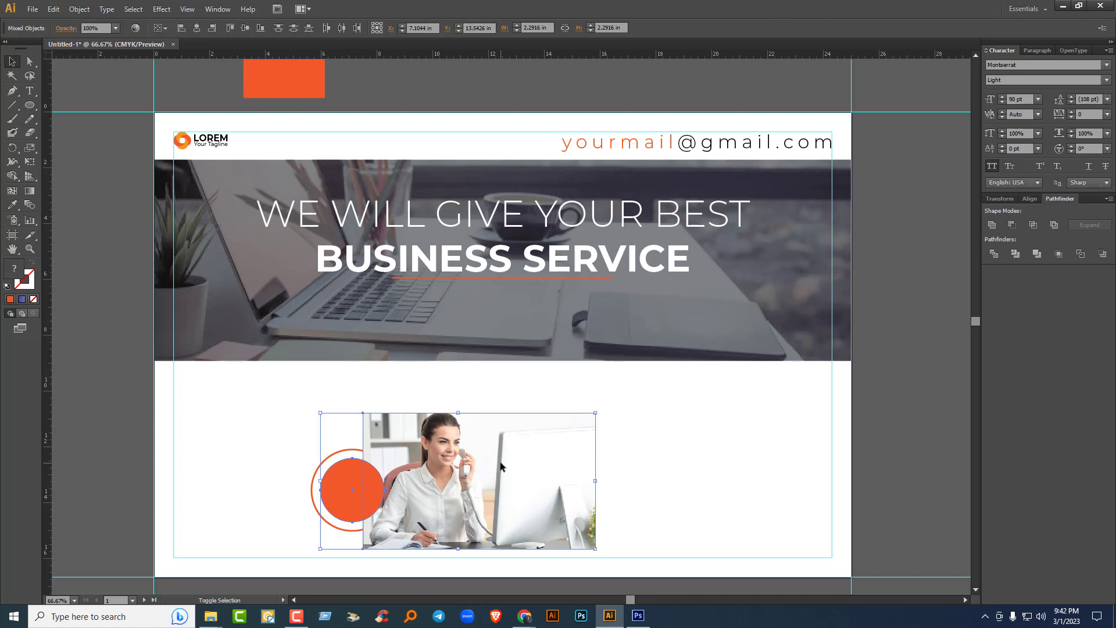
pyautogui.rightClick(458, 470)
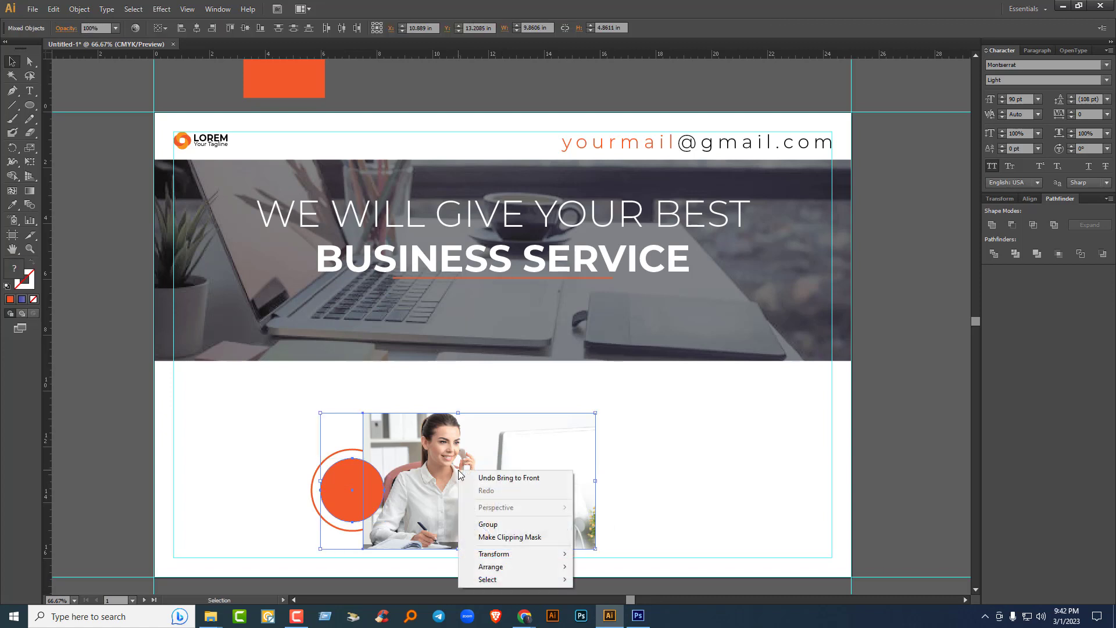
pyautogui.click(495, 536)
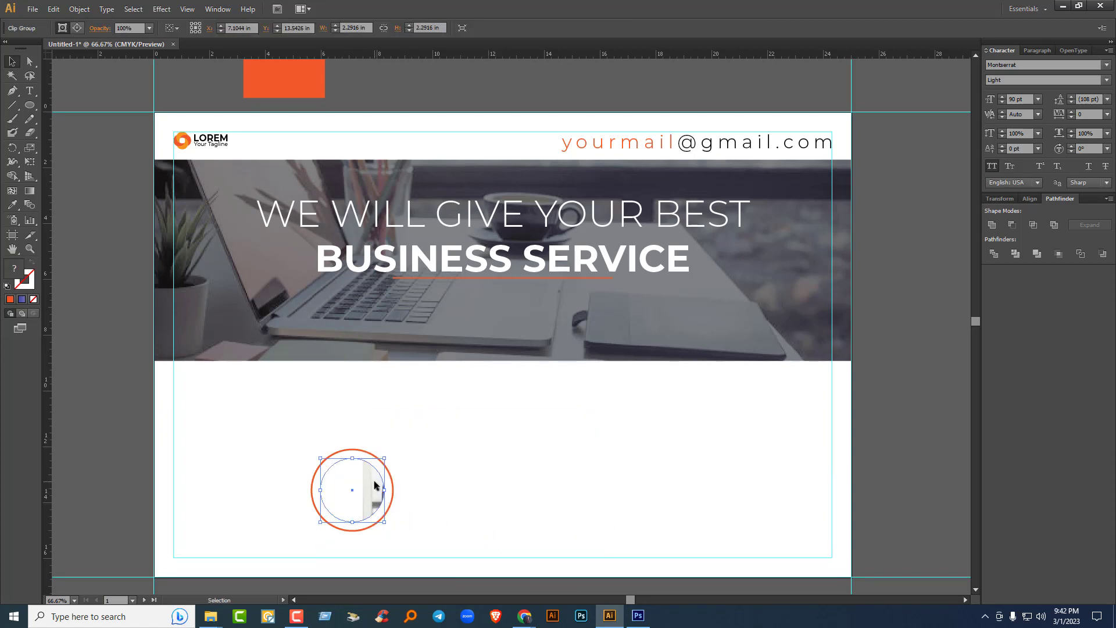
# Step: Inside the circular clip group, scale the photo to about 4.57 x 2.67 in and position it so the woman fills the circle
pyautogui.doubleClick(375, 485)
pyautogui.moveTo(365, 490); pyautogui.dragTo(307, 488)
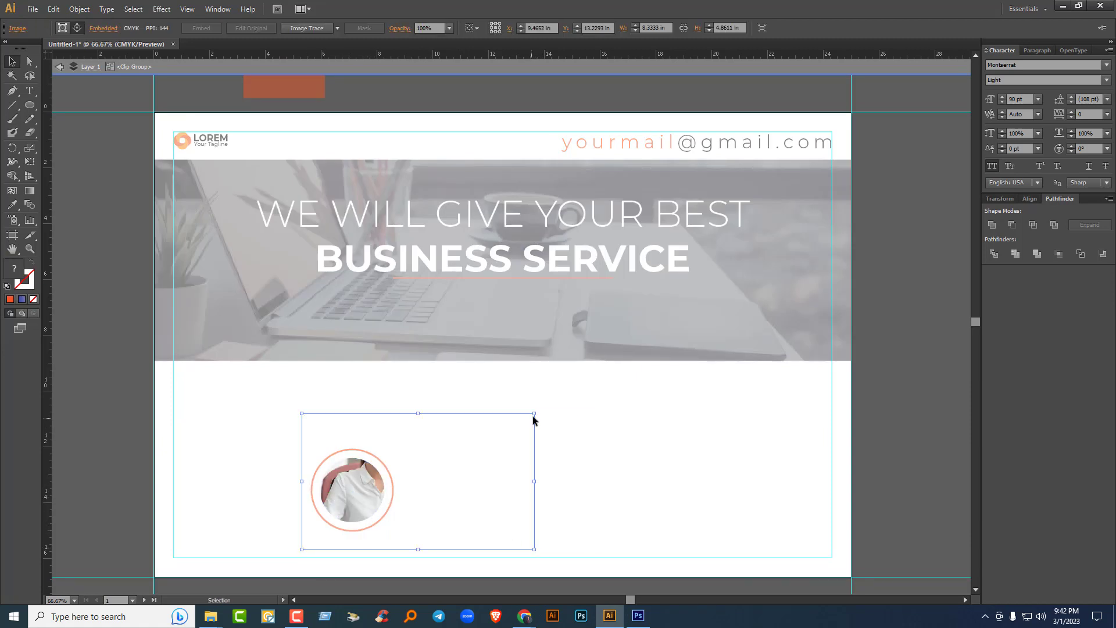
pyautogui.moveTo(534, 414); pyautogui.dragTo(425, 455)
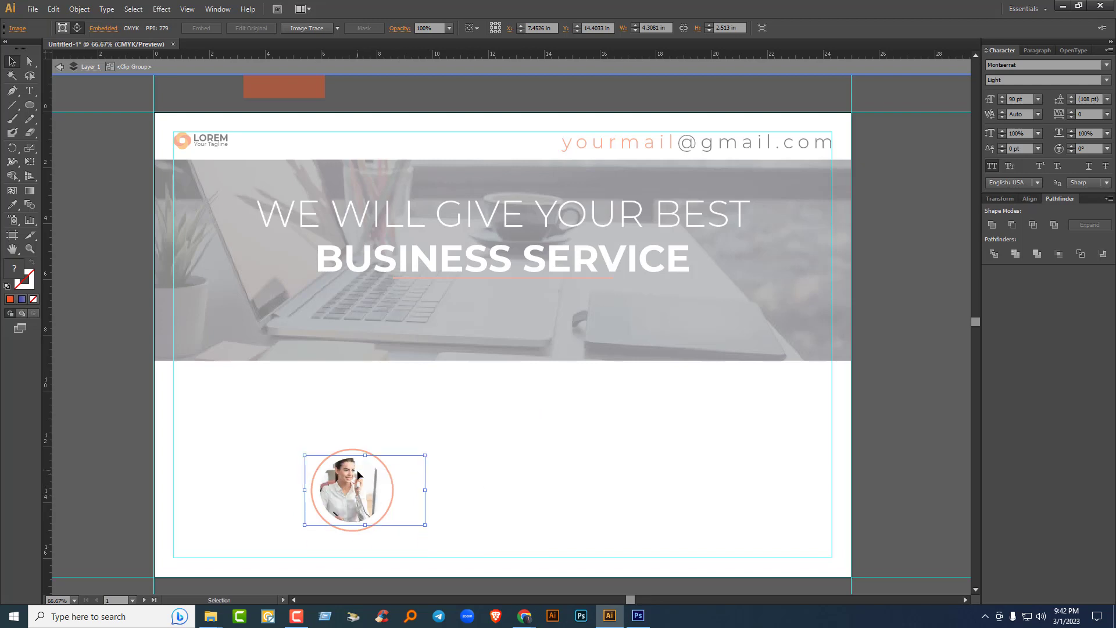
pyautogui.moveTo(357, 475); pyautogui.dragTo(372, 451)
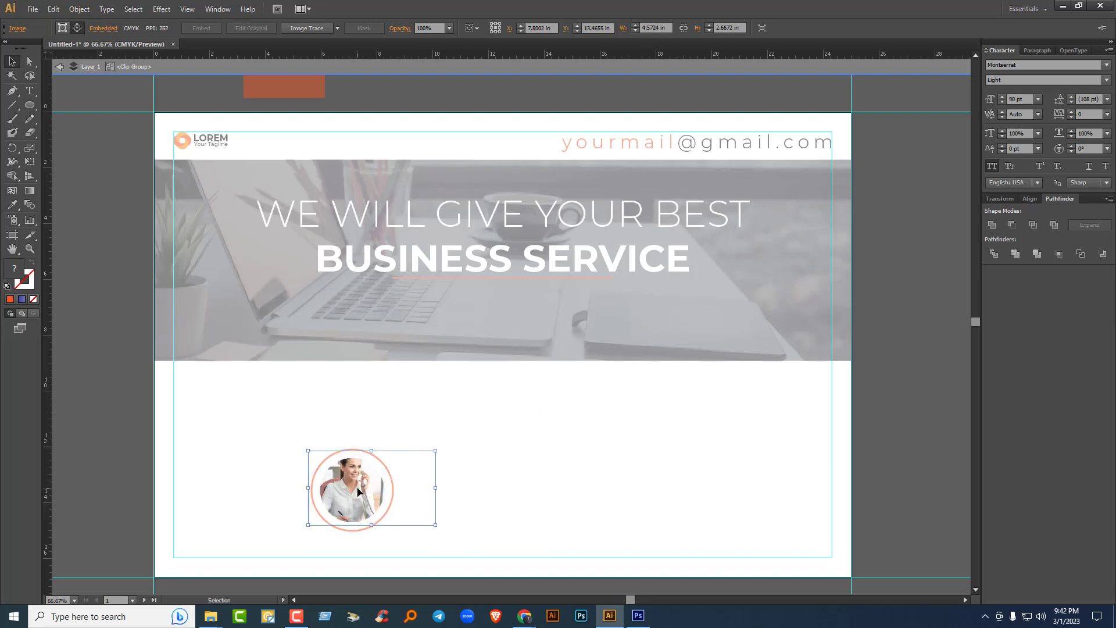
pyautogui.moveTo(357, 491); pyautogui.dragTo(360, 497)
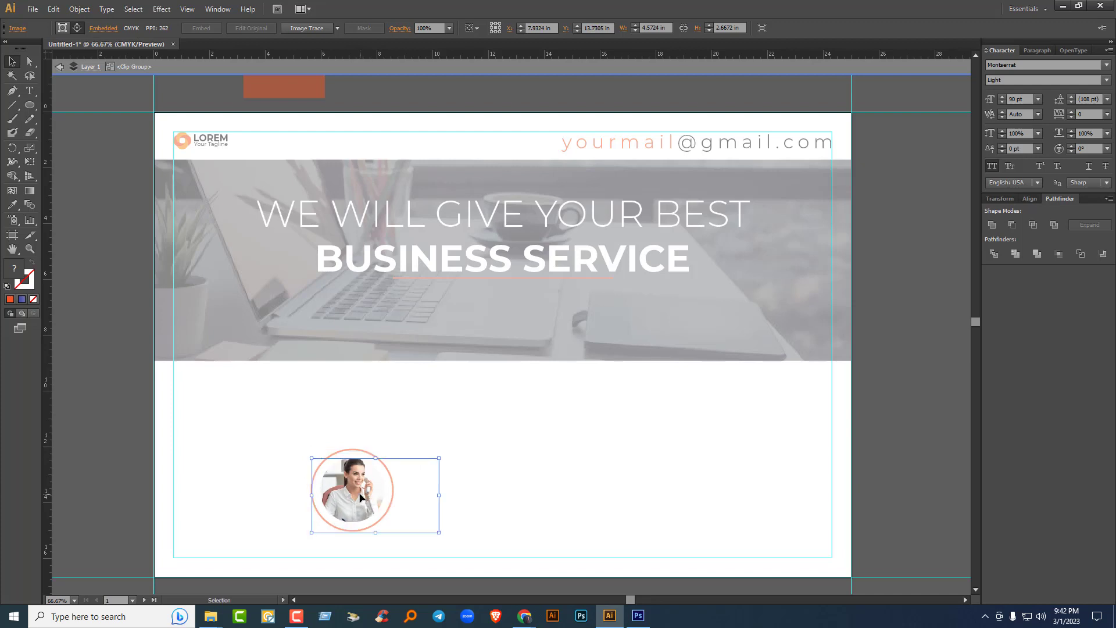
pyautogui.doubleClick(597, 466)
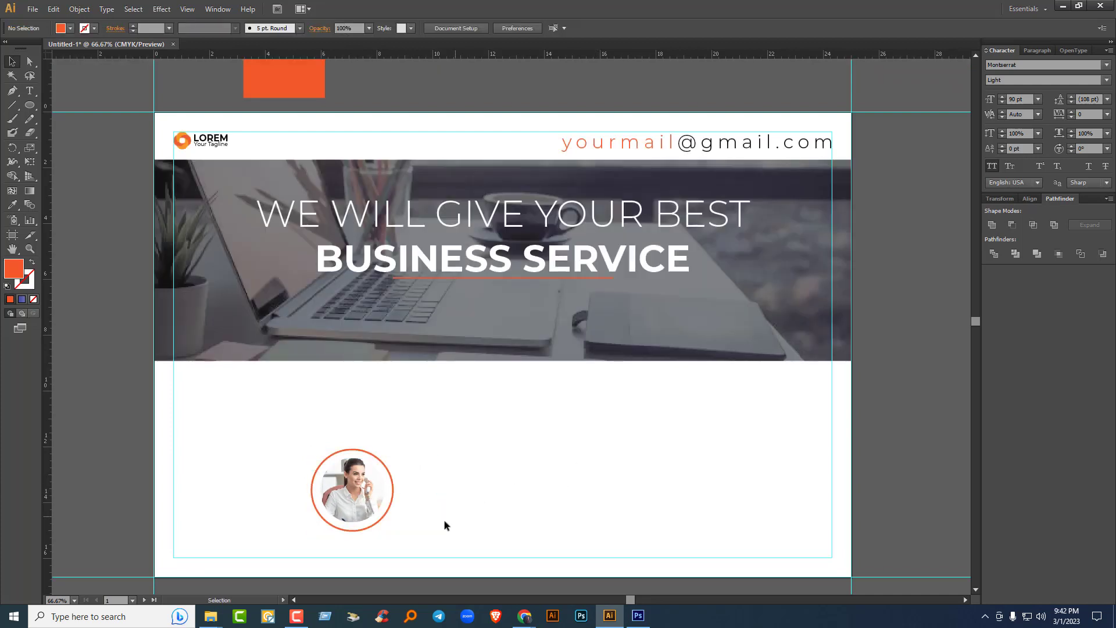
# Step: Group the clipped photo with its ring and place the group across the lower-left edge of the banner
pyautogui.moveTo(417, 518); pyautogui.dragTo(283, 439)
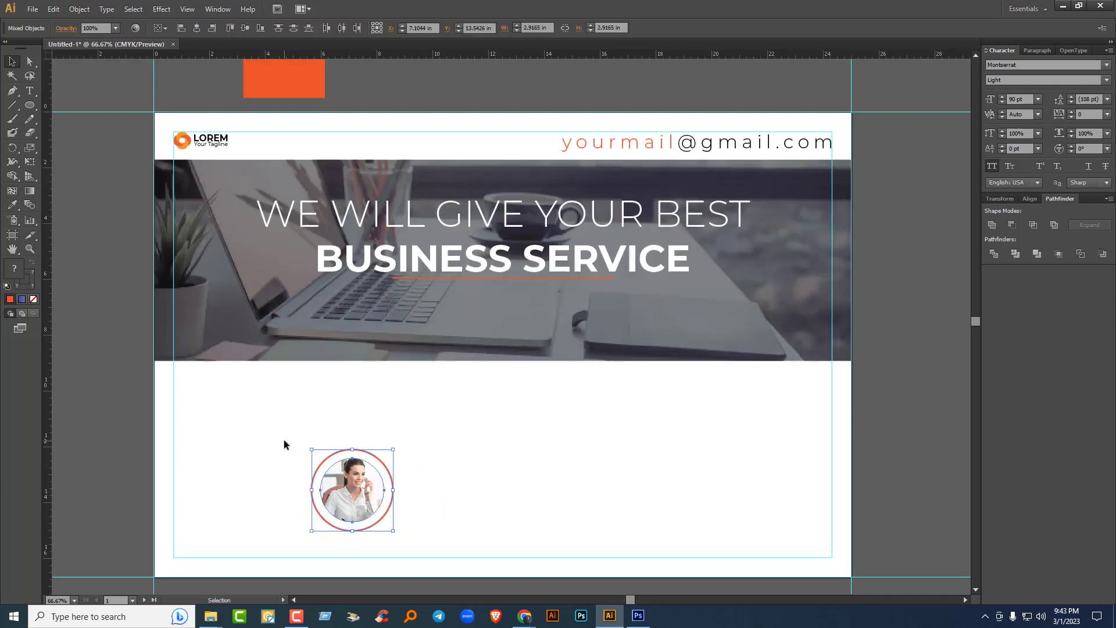
pyautogui.hotkey('ctrl', 'g')
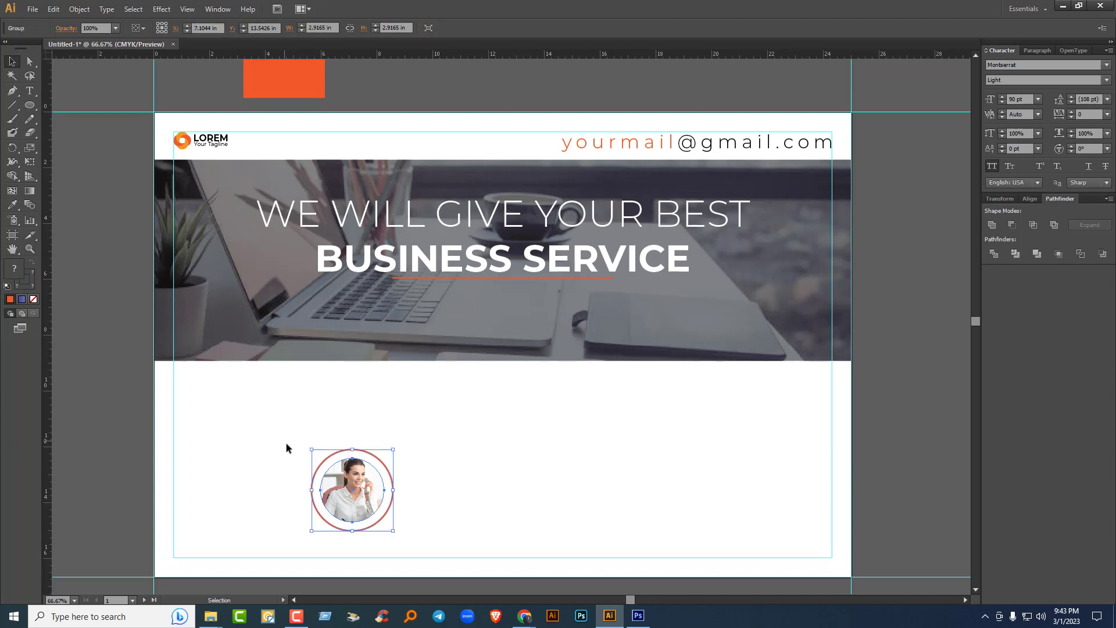
pyautogui.moveTo(368, 494); pyautogui.dragTo(250, 364)
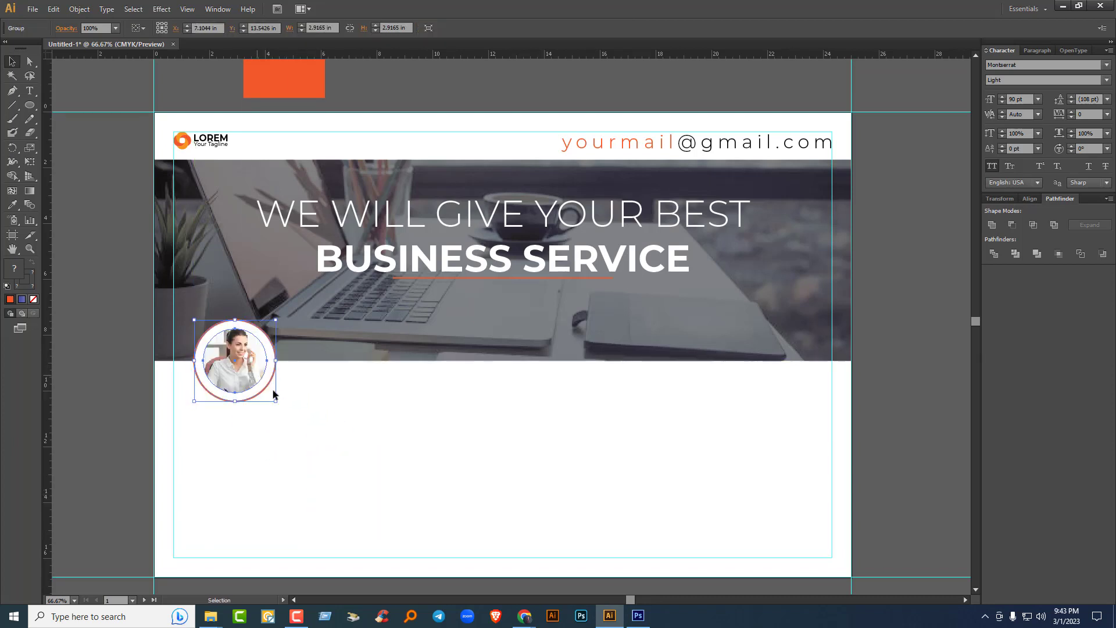
# Step: Enlarge the ringed photo group to about 4.08 in across and shift it slightly inward from the left margin guide
pyautogui.moveTo(277, 402); pyautogui.dragTo(306, 430)
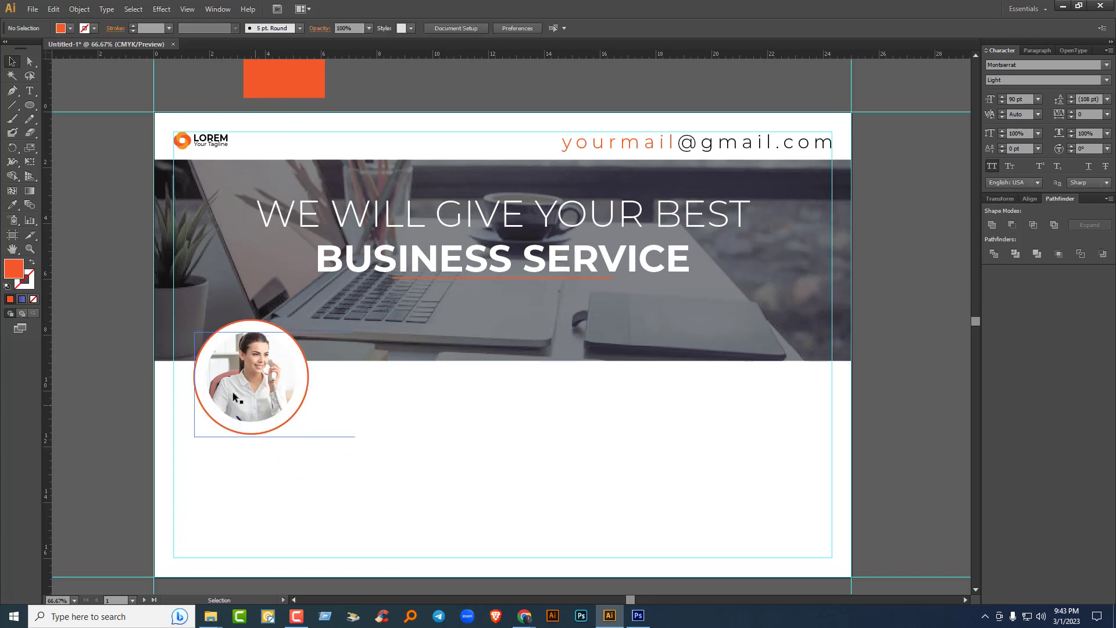
pyautogui.click(373, 411)
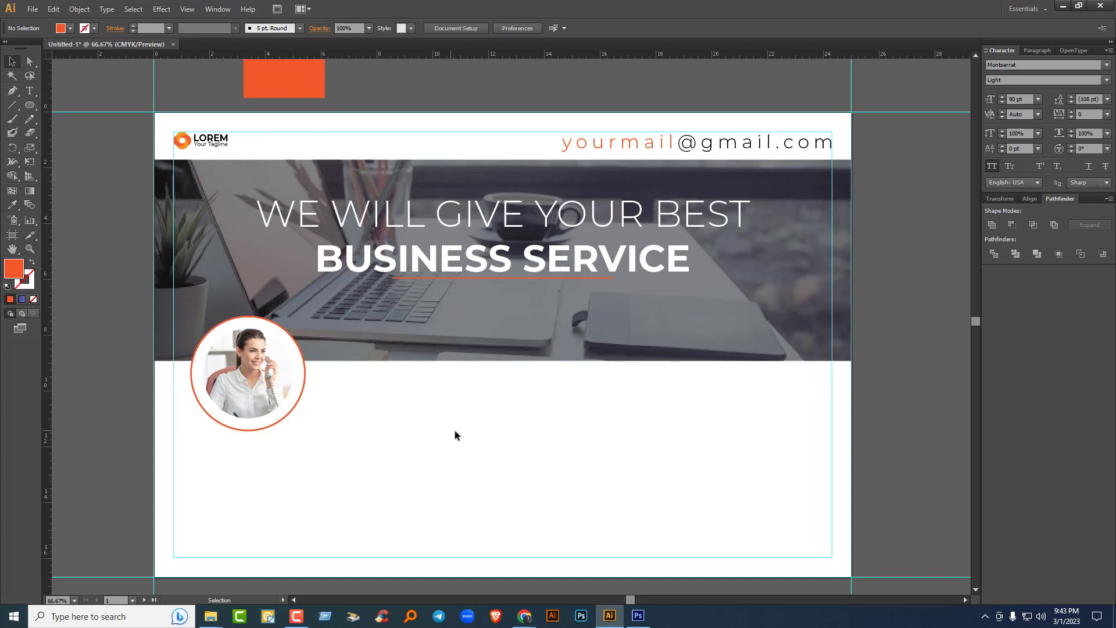
pyautogui.moveTo(259, 375); pyautogui.dragTo(271, 375)
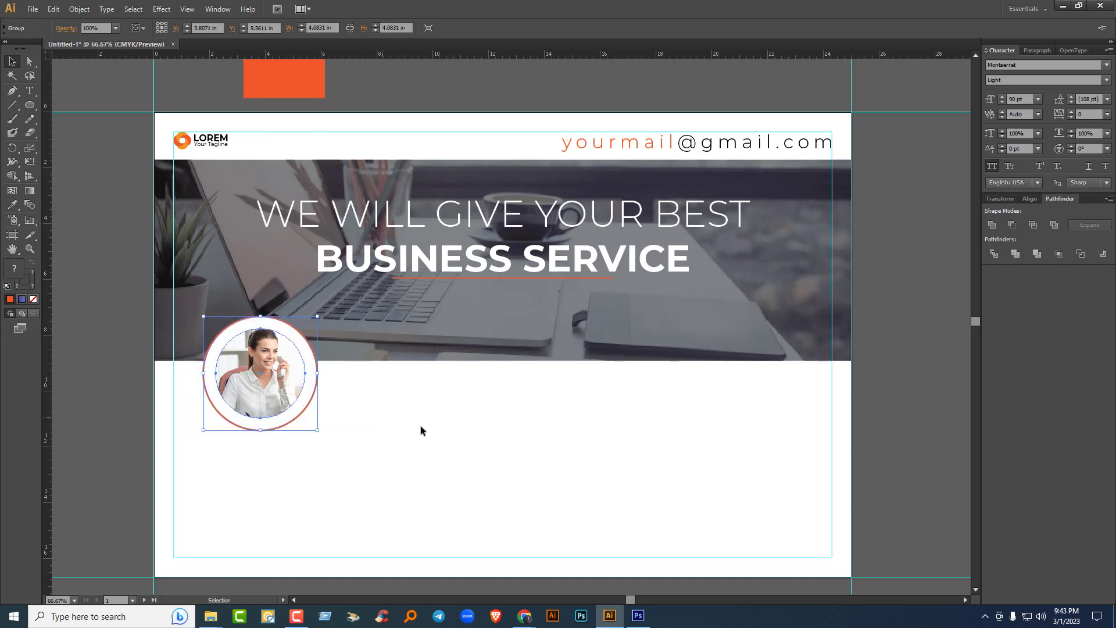
pyautogui.click(421, 426)
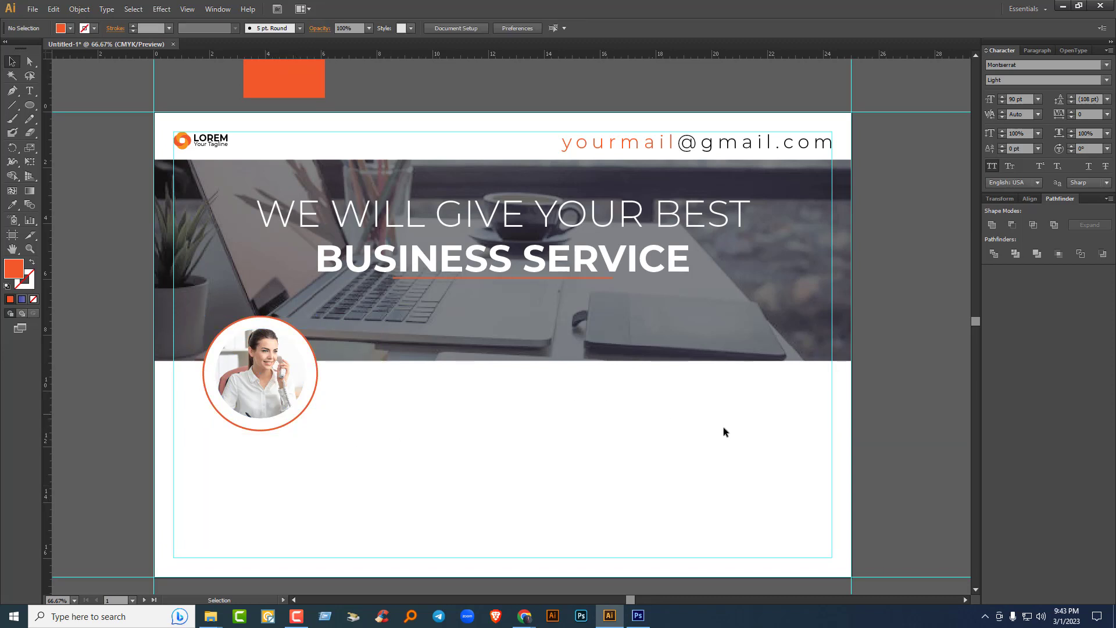
# Step: Add a text line reading "Creative Marketing" in the white area below the banner
pyautogui.click(30, 90)
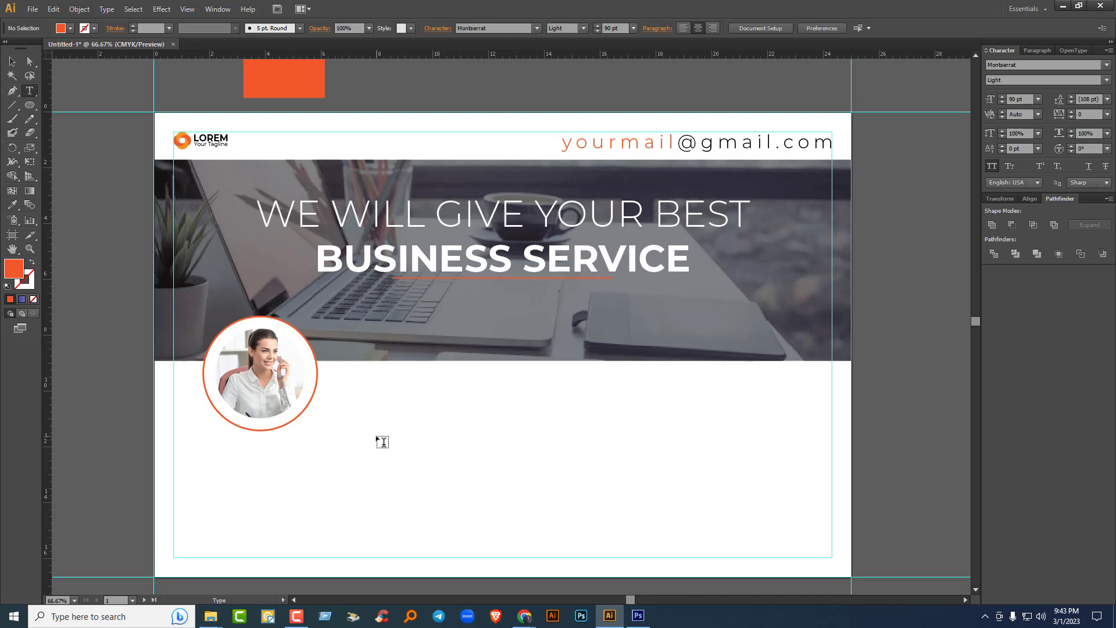
pyautogui.click(383, 442)
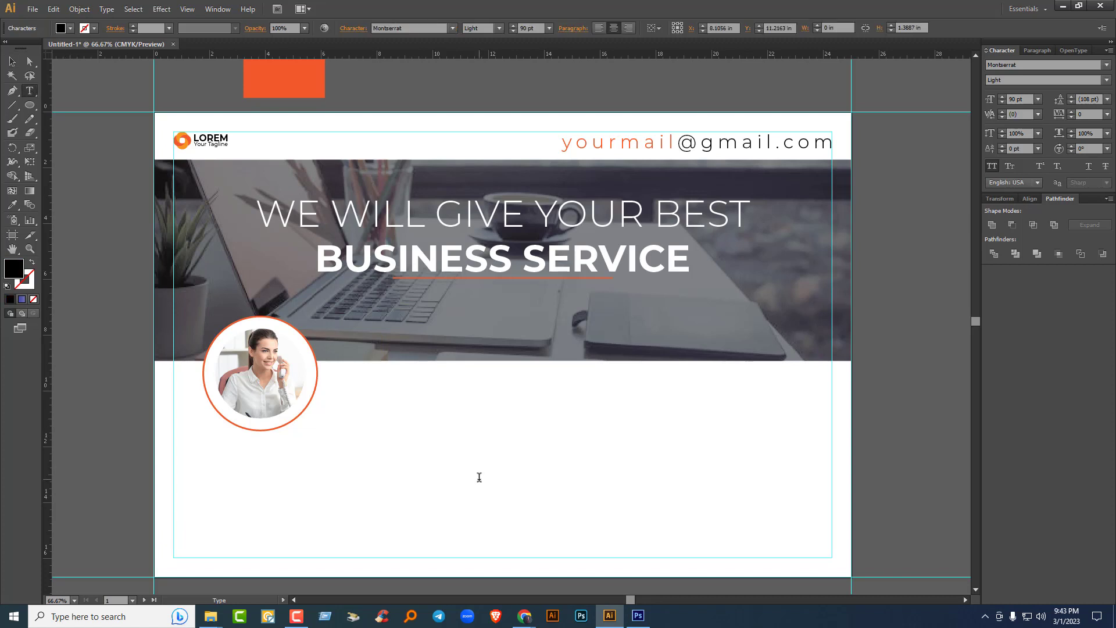
pyautogui.write('CREATI')
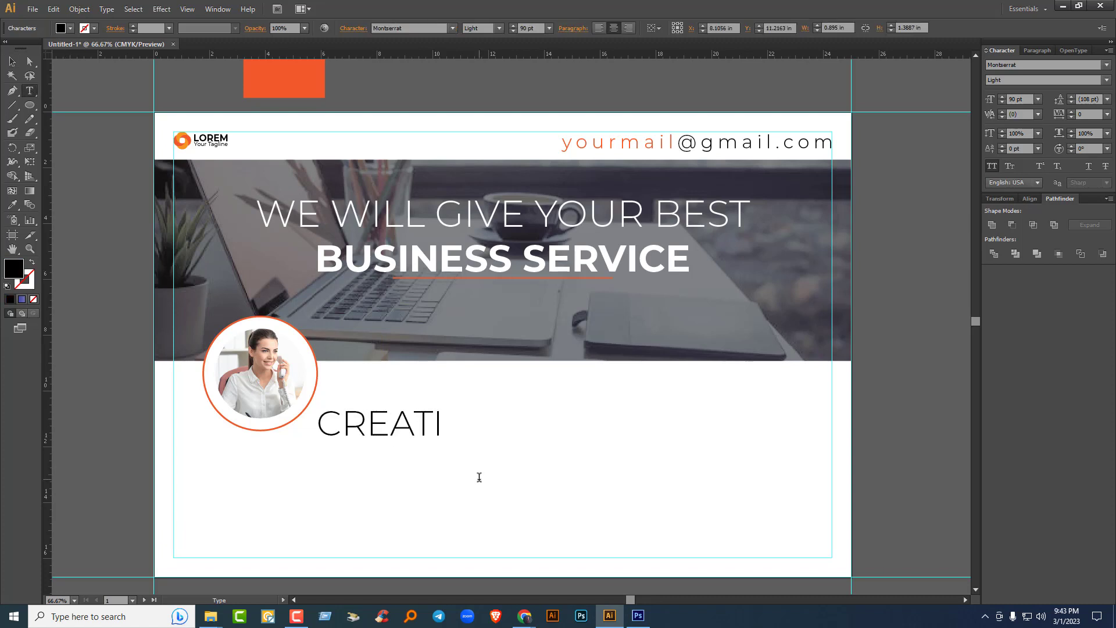
pyautogui.write('VE MA')
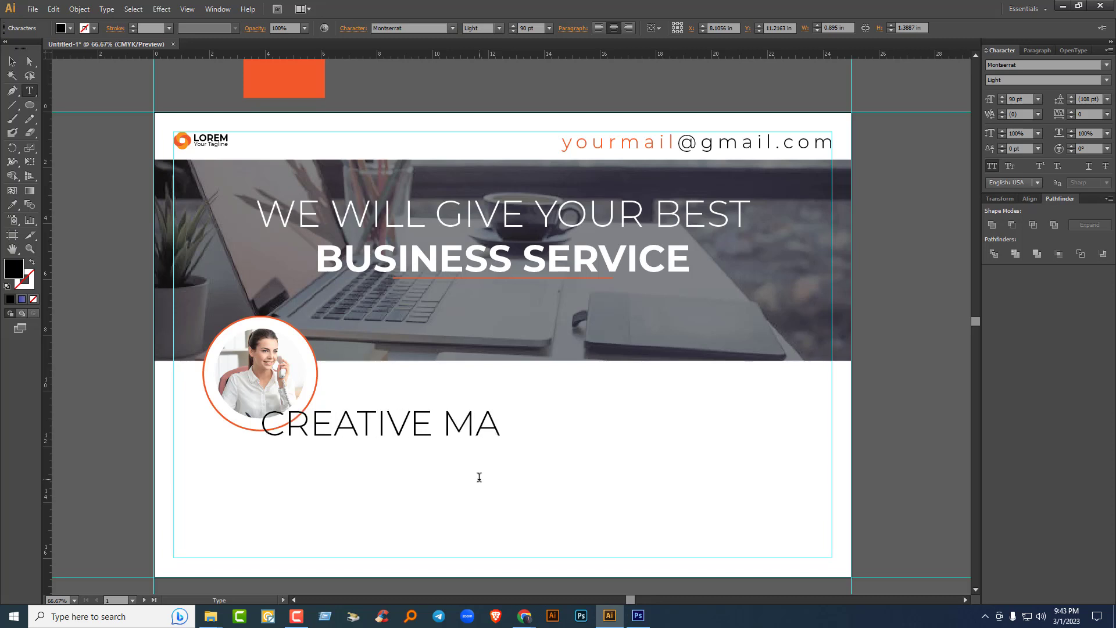
pyautogui.write('RKETING')
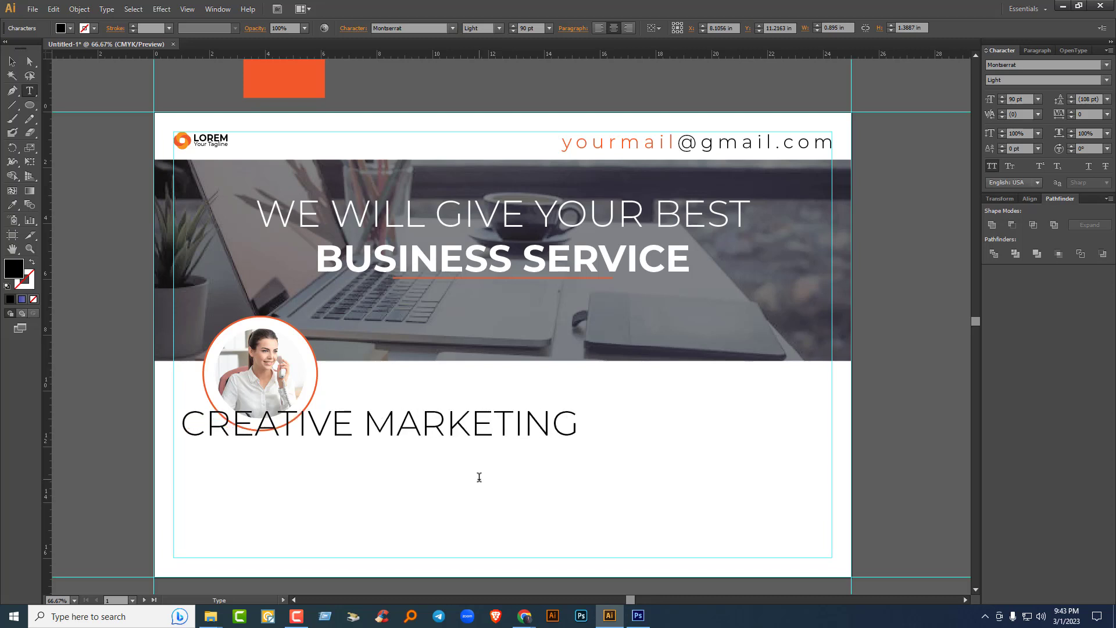
# Step: Turn off All Caps for the whole "Creative Marketing" text and set its font style to SemiBold
pyautogui.hotkey('ctrl', 'a')
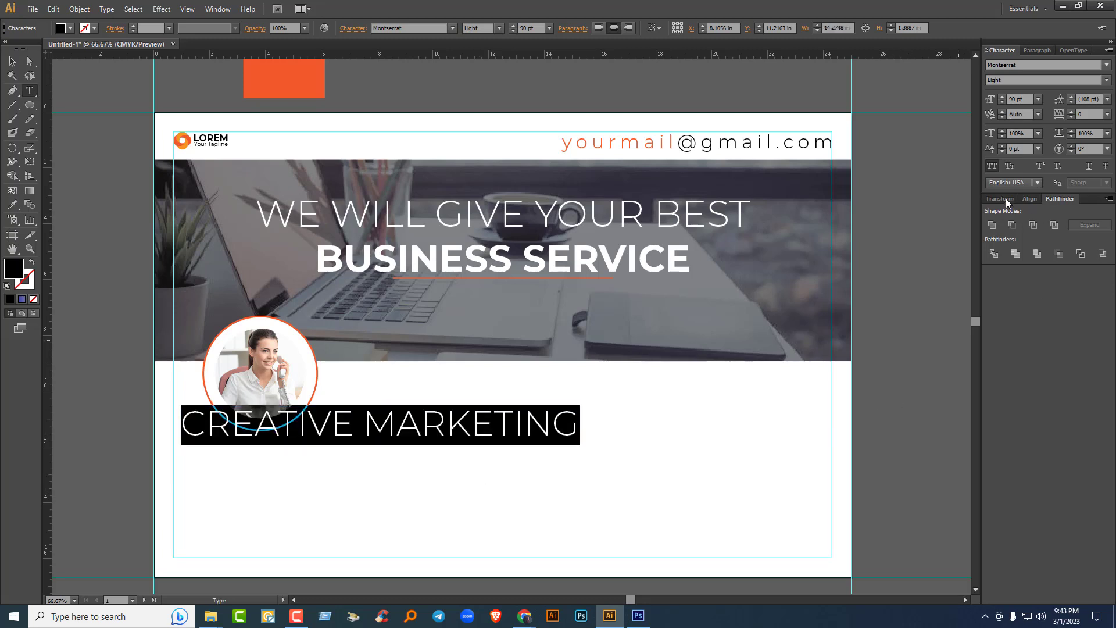
pyautogui.click(992, 166)
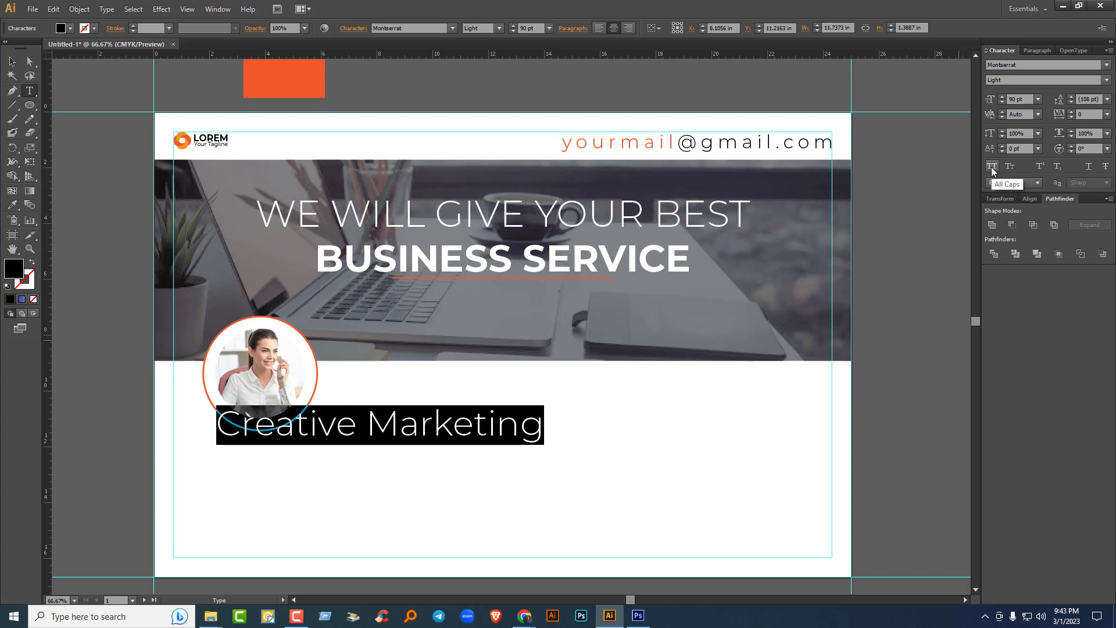
pyautogui.click(1107, 80)
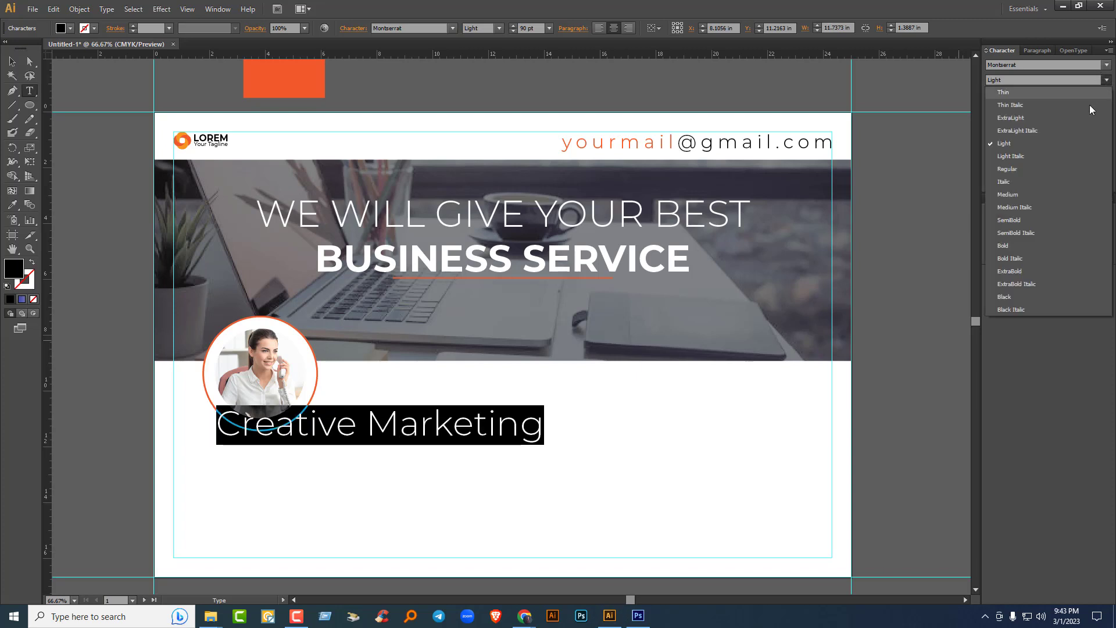
pyautogui.click(1010, 221)
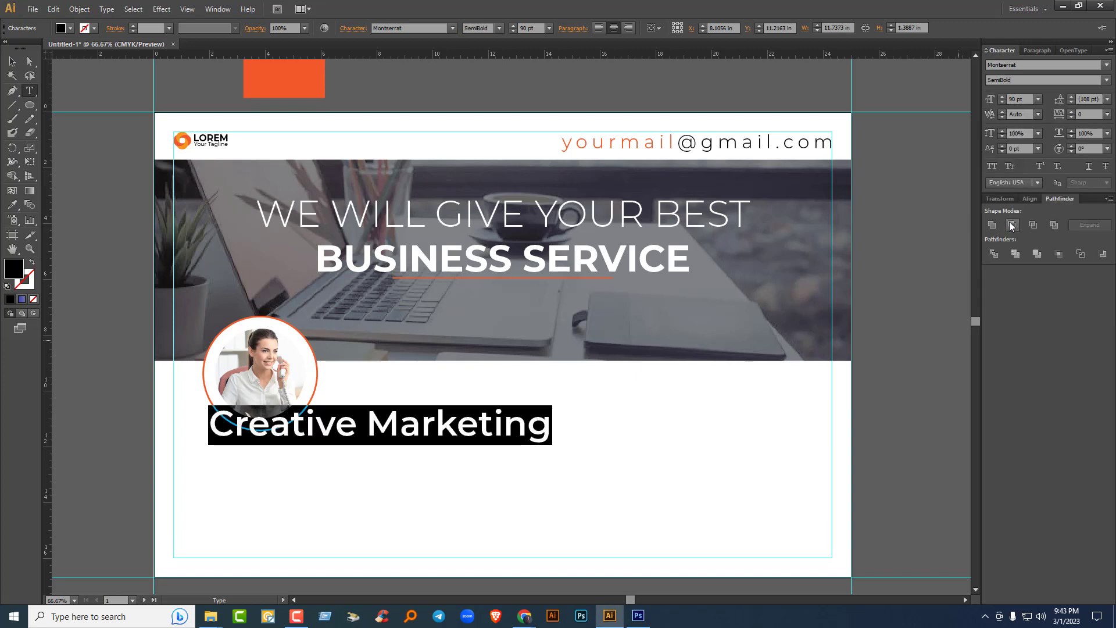
# Step: Recolour the word "Creative" with the orange sampled from the rectangle above the artboard
pyautogui.click(358, 435)
pyautogui.moveTo(358, 435); pyautogui.dragTo(175, 428)
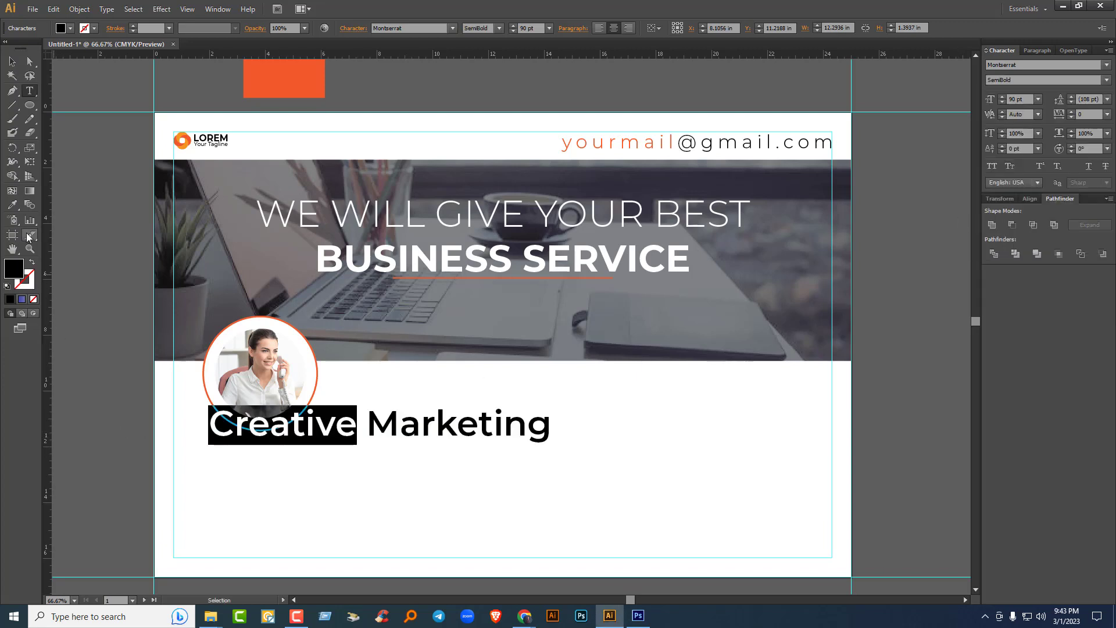
pyautogui.click(13, 205)
pyautogui.click(312, 79)
pyautogui.click(12, 61)
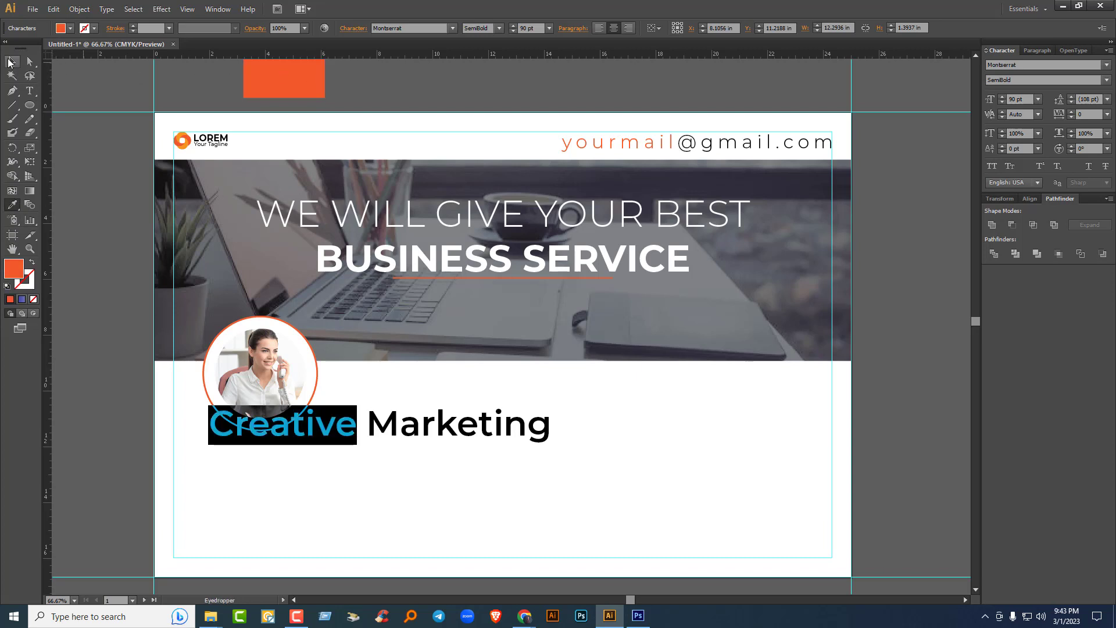
# Step: Scale the "Creative Marketing" text down to about 42.47 pt and place it below and to the right of the ringed photo
pyautogui.moveTo(552, 444); pyautogui.dragTo(503, 453)
pyautogui.click(374, 441)
pyautogui.click(422, 480)
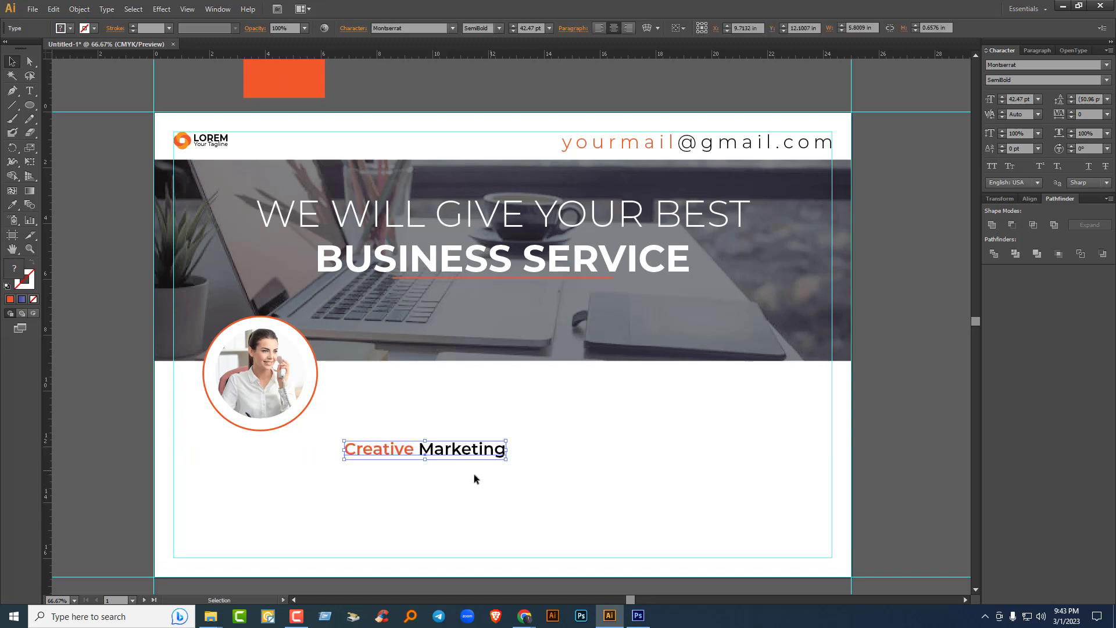
pyautogui.click(413, 498)
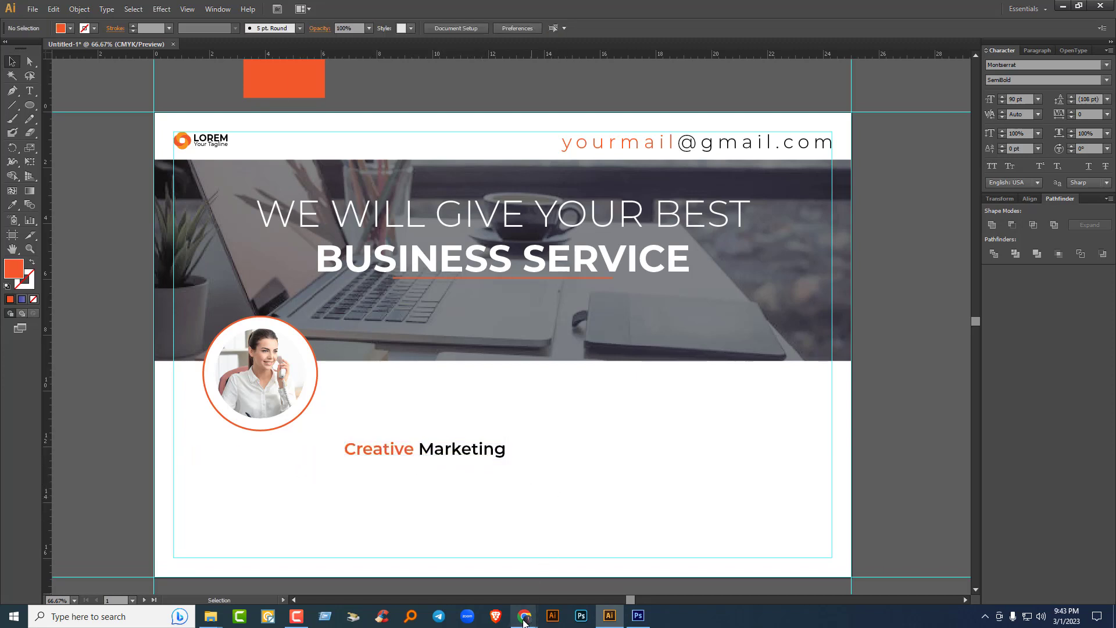
# Step: Switch to Chrome and run a Google web search for "lorem ipsum" in place of the office image search
pyautogui.moveTo(524, 621)
pyautogui.click(473, 568)
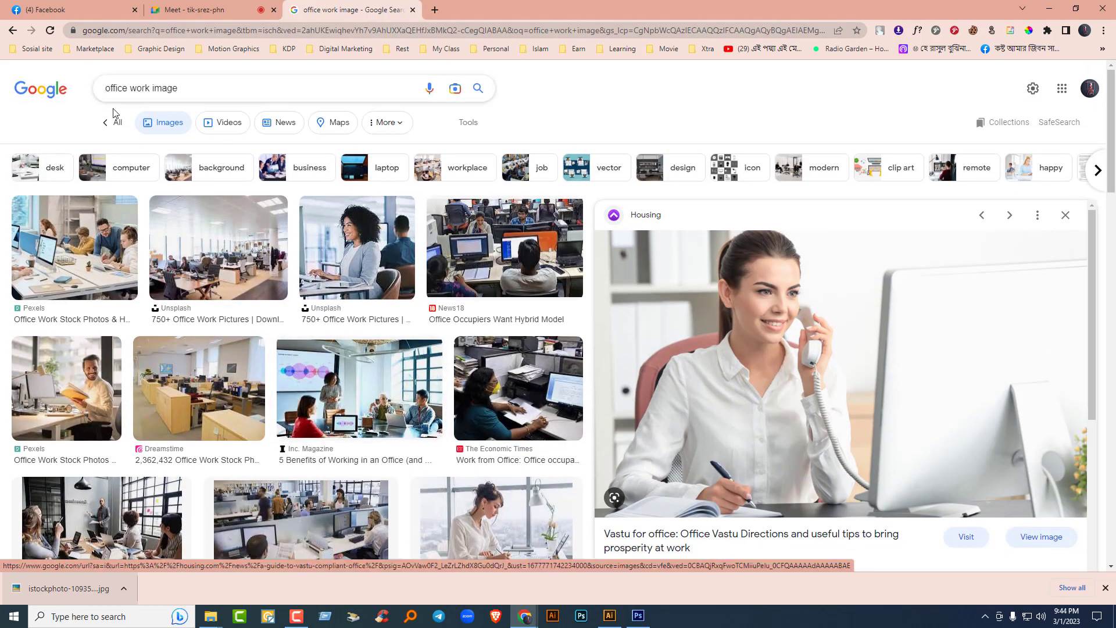
pyautogui.click(116, 120)
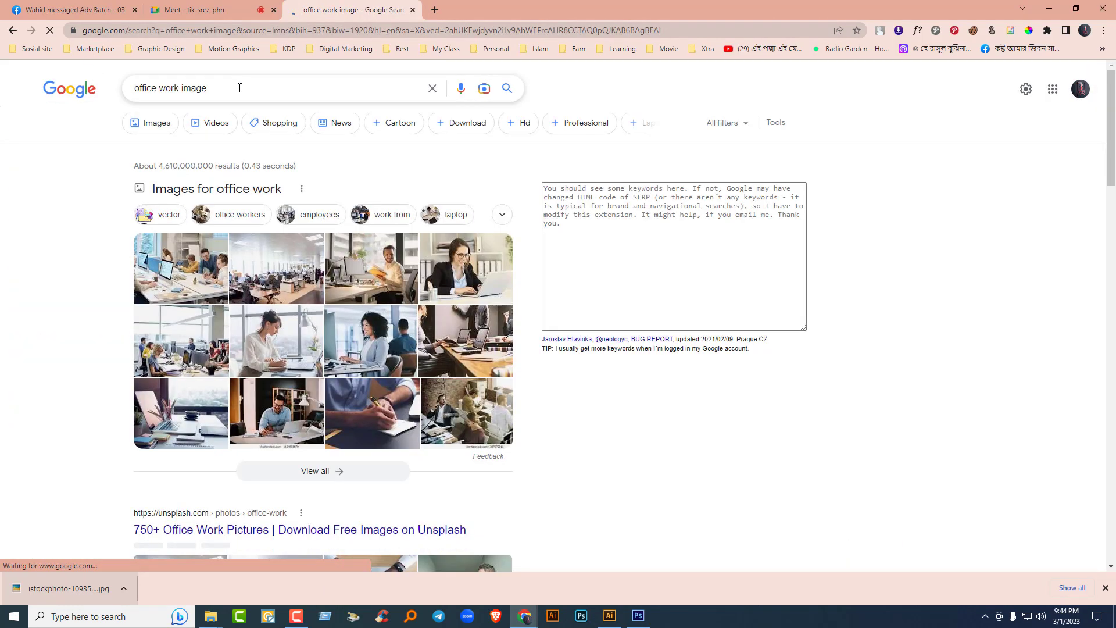
pyautogui.tripleClick(240, 88)
pyautogui.write('lo')
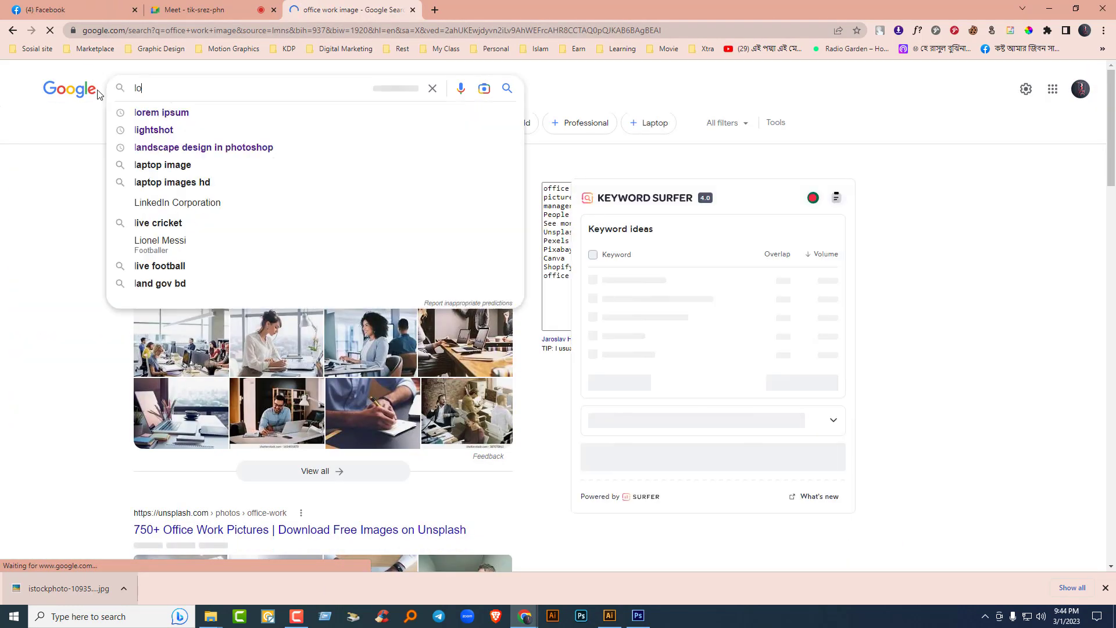
pyautogui.write('rem ipsum')
pyautogui.press('Return')
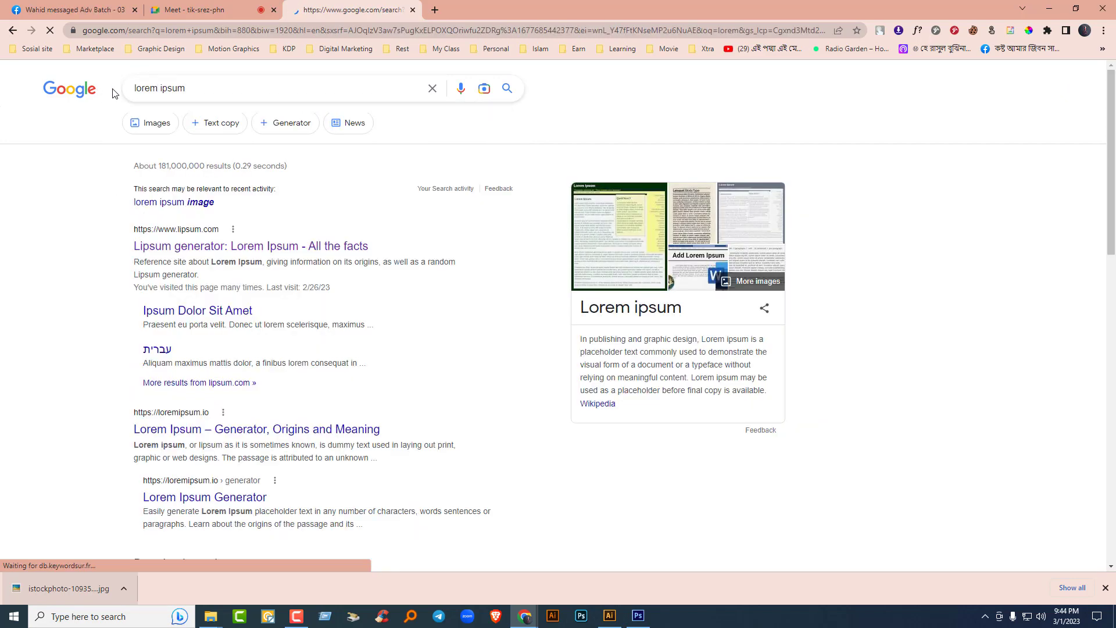
# Step: Open the lipsum.com result and copy the start of the "What is Lorem Ipsum?" paragraph, up to "scrambled it to make a type"
pyautogui.click(189, 249)
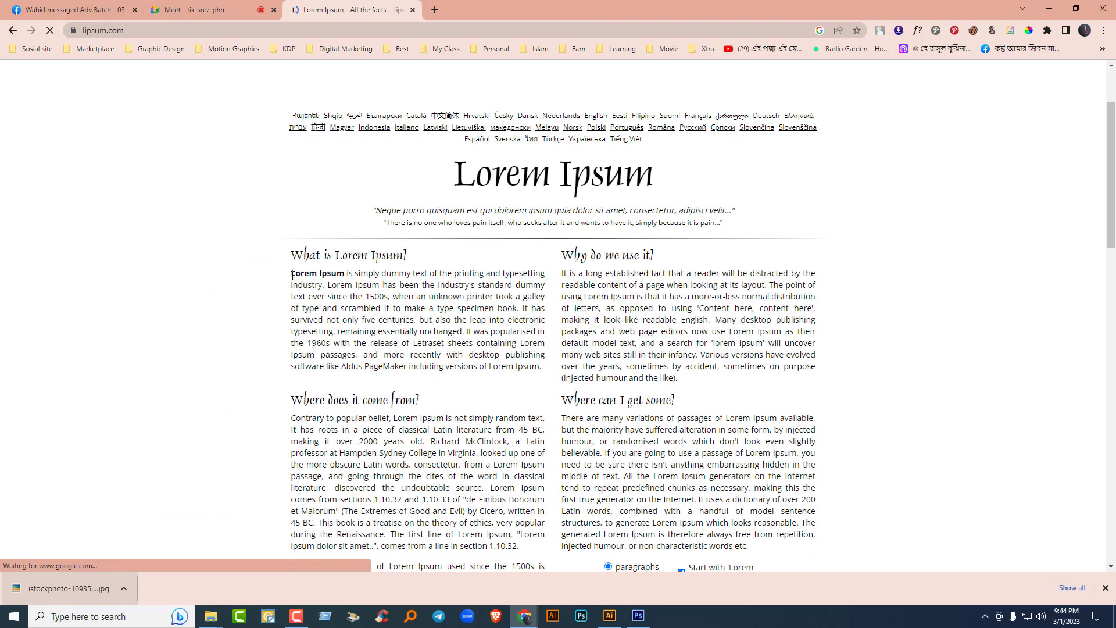
pyautogui.moveTo(352, 296); pyautogui.dragTo(458, 309)
pyautogui.hotkey('ctrl', 'c')
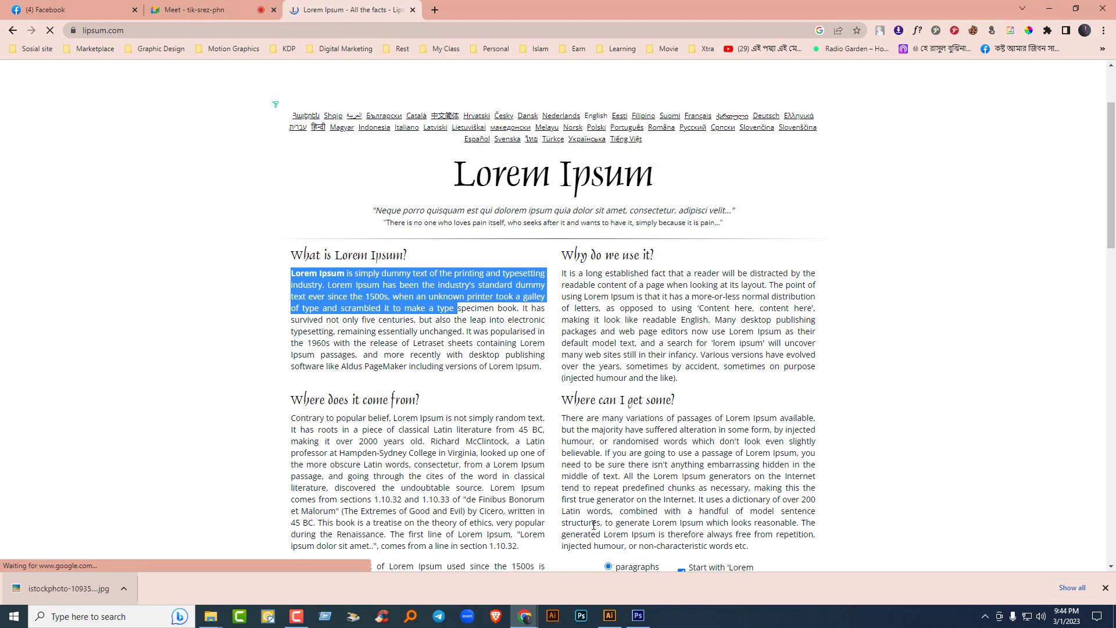
# Step: Switch back to Illustrator, draw a text area about 7.52 by 1.62 in below "Creative Marketing", and paste the copied text into it
pyautogui.click(609, 615)
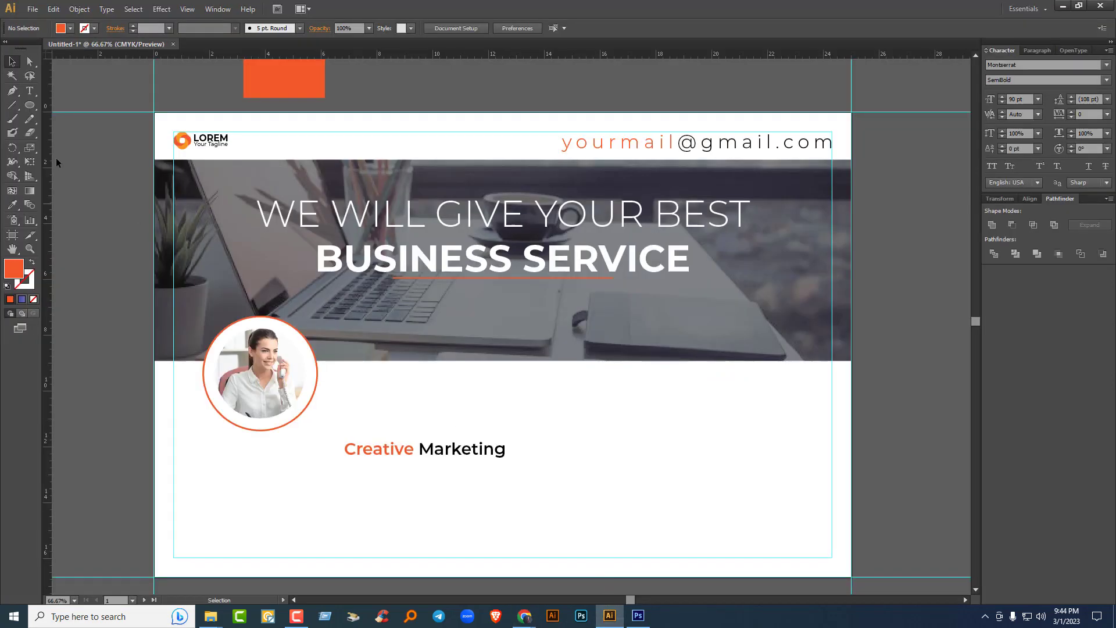
pyautogui.click(30, 91)
pyautogui.moveTo(321, 467); pyautogui.dragTo(344, 471)
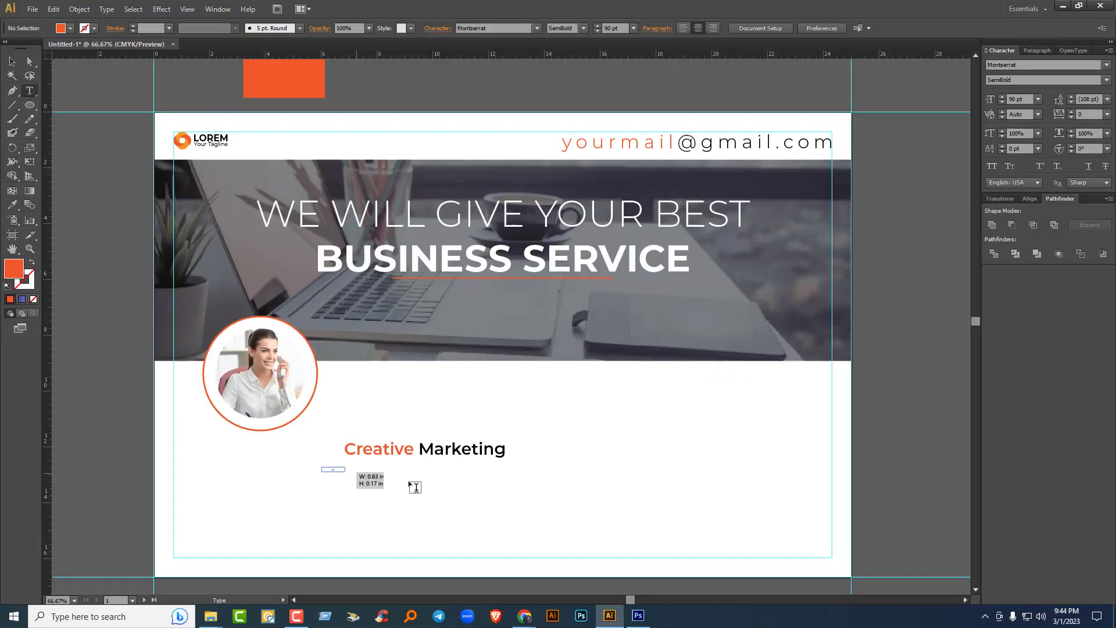
pyautogui.moveTo(415, 488); pyautogui.dragTo(539, 520)
pyautogui.hotkey('ctrl', 'v')
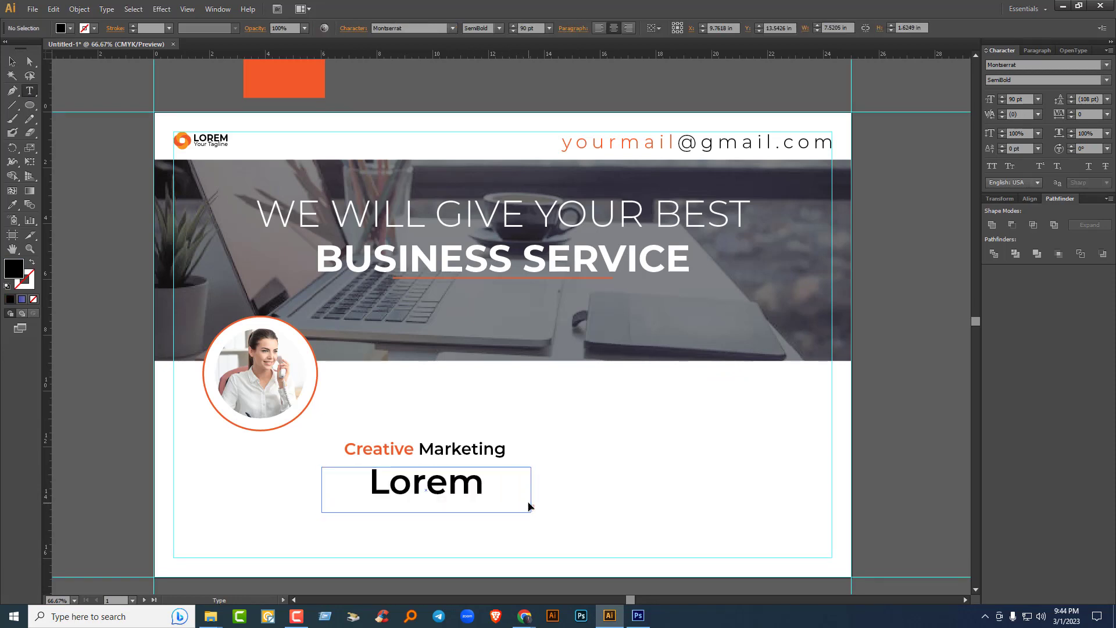
# Step: Set the font style of all the pasted placeholder text to Light
pyautogui.hotkey('ctrl', 'a')
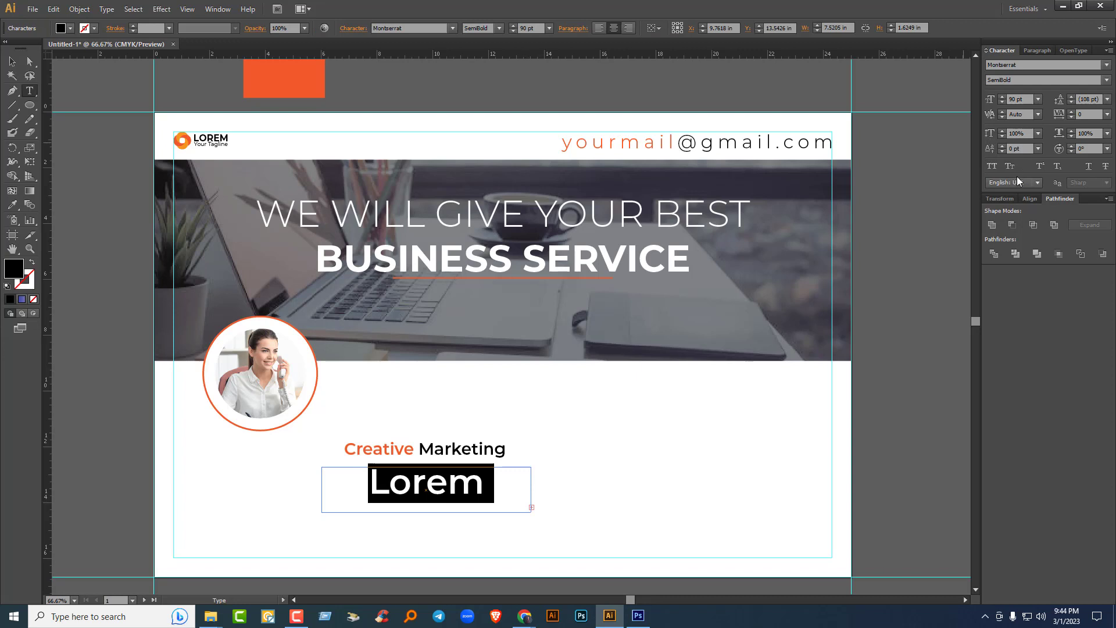
pyautogui.click(1107, 80)
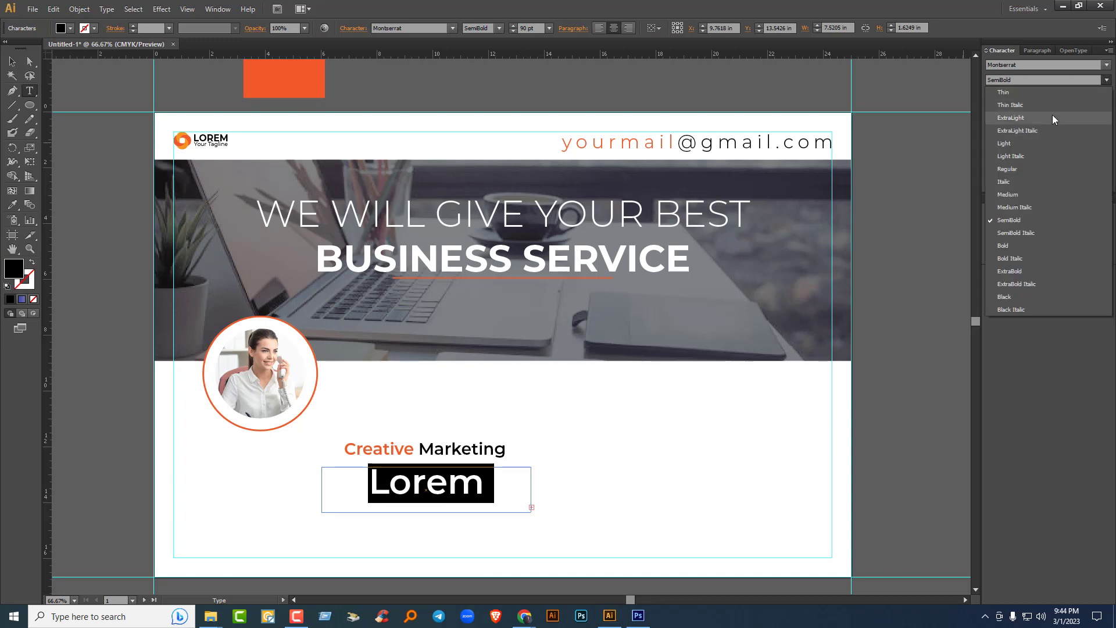
pyautogui.click(1016, 142)
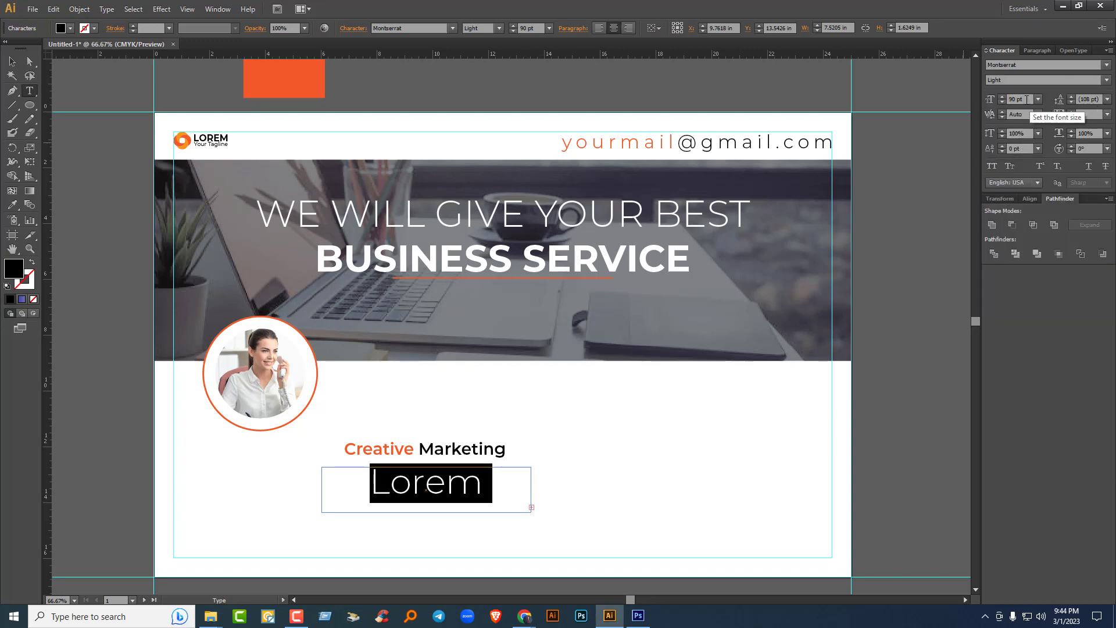
# Step: Reduce the placeholder paragraph's font size to 18 pt
pyautogui.hotkey('ctrl', 'v')
pyautogui.click(1027, 99)
pyautogui.write('10')
pyautogui.press('Return')
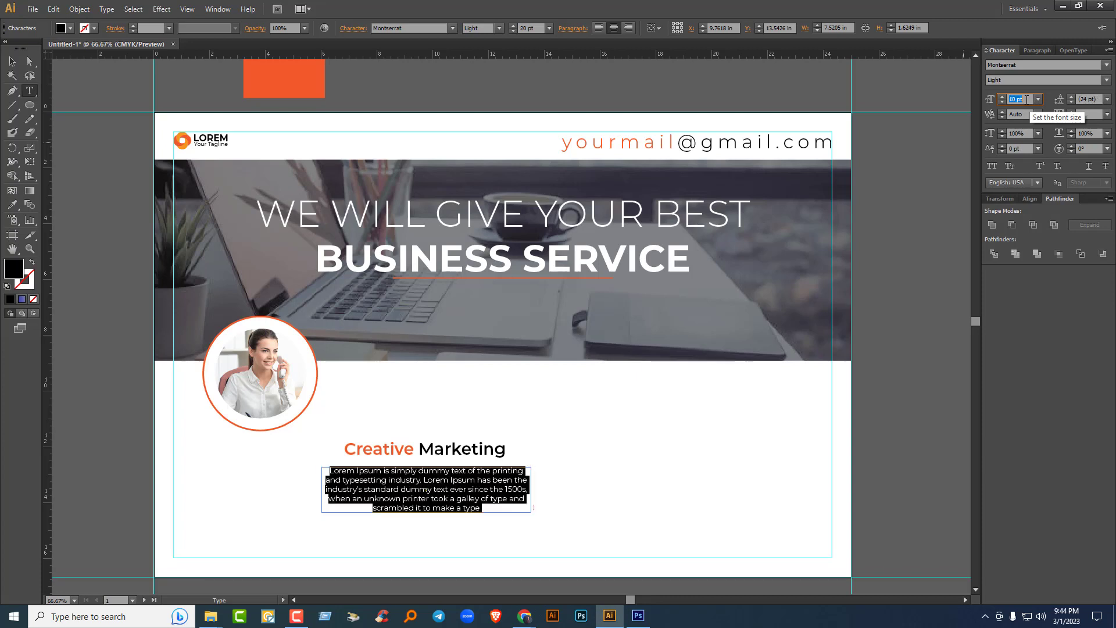
pyautogui.press('Up')
pyautogui.press('Up')
pyautogui.press('Up')
pyautogui.press('Up')
pyautogui.press('Up')
pyautogui.press('Up')
pyautogui.press('Up')
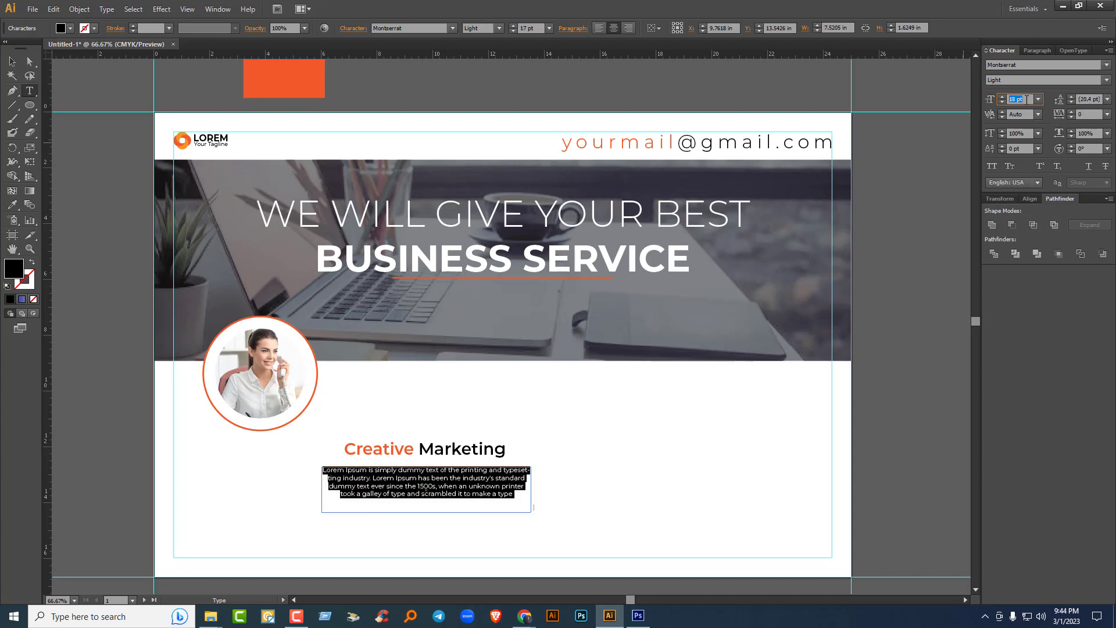
pyautogui.press('Up')
pyautogui.press('Down')
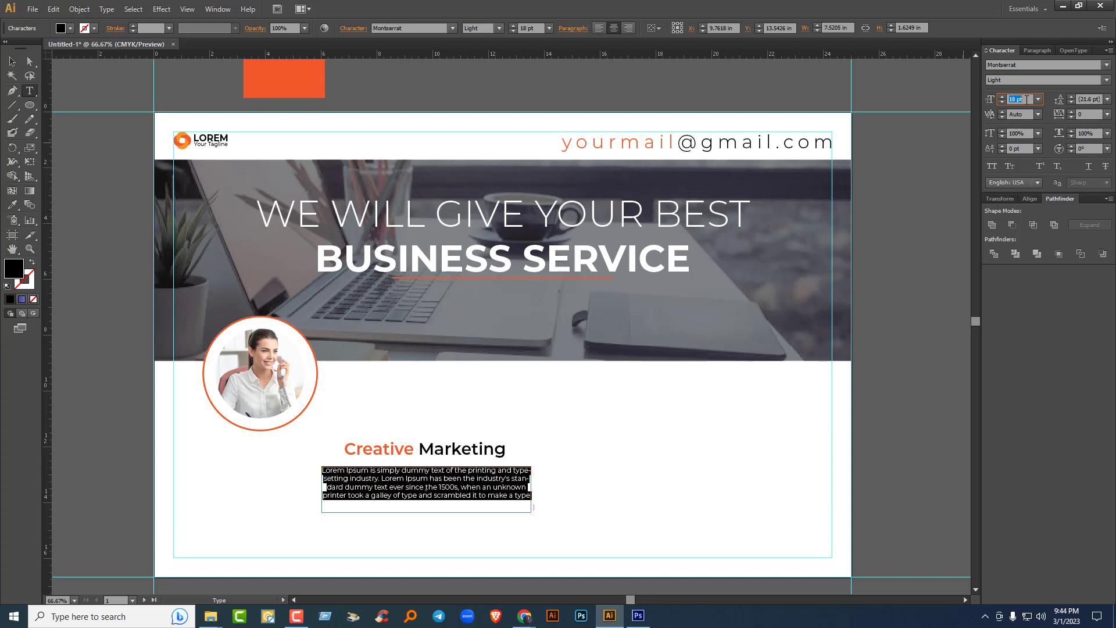
# Step: Set the placeholder paragraph's leading to 27 pt and deselect the text
pyautogui.click(1095, 99)
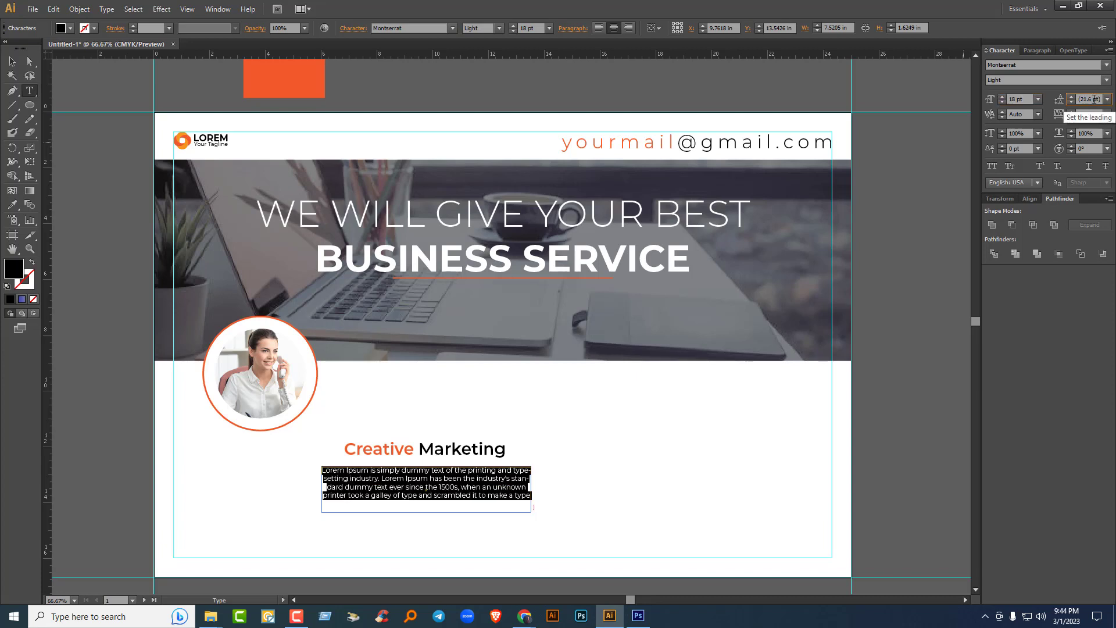
pyautogui.press('Up')
pyautogui.press('Up')
pyautogui.press('Up')
pyautogui.press('Up')
pyautogui.press('Up')
pyautogui.press('Up')
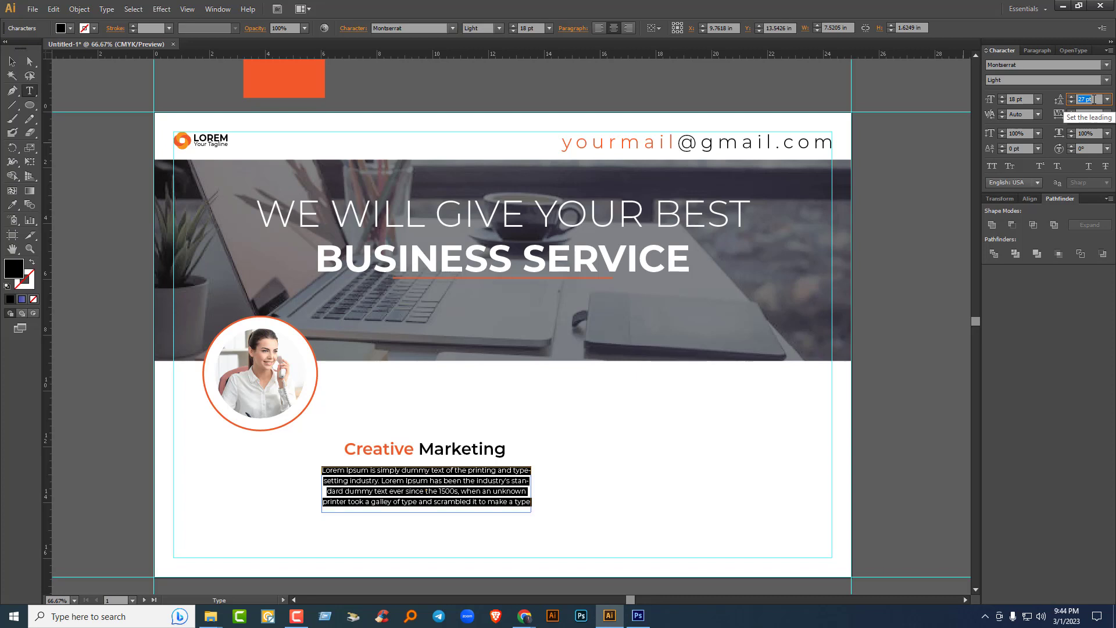
pyautogui.click(11, 62)
pyautogui.click(567, 400)
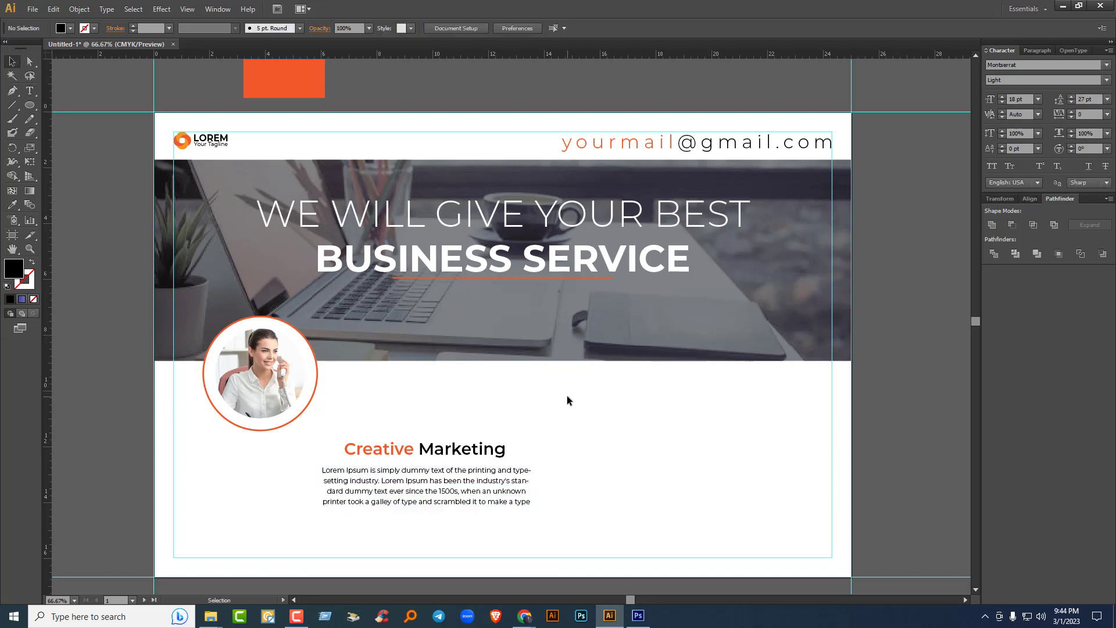
# Step: Align the "Creative Marketing" heading and the placeholder paragraph on their horizontal centres and group them
pyautogui.click(500, 492)
pyautogui.keyDown('shift'); pyautogui.click(496, 455); pyautogui.keyUp('shift')
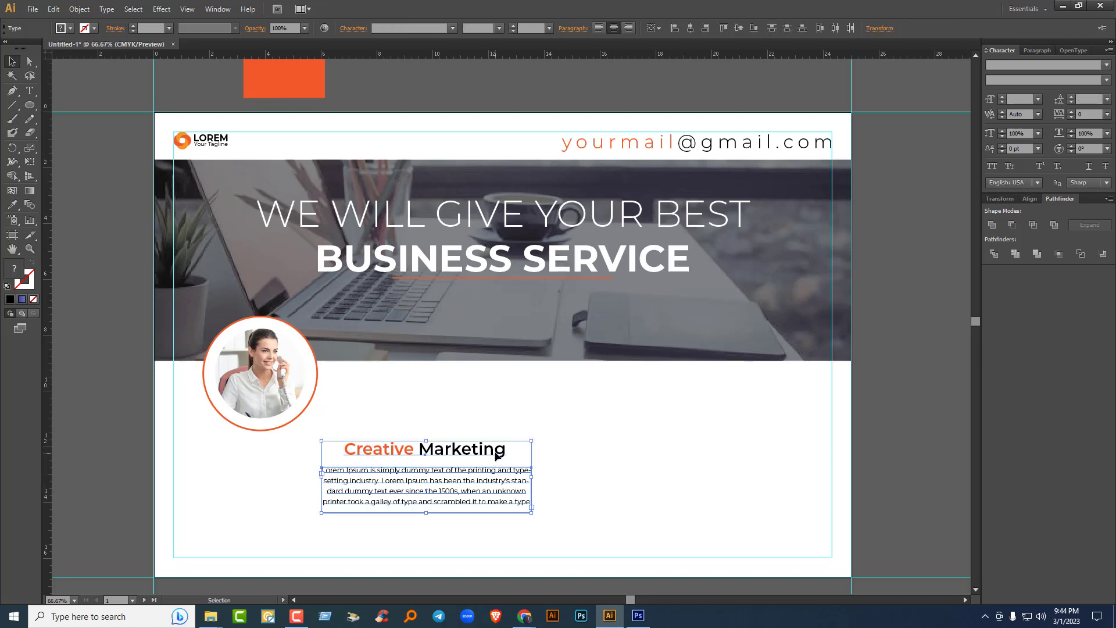
pyautogui.click(660, 27)
pyautogui.click(695, 41)
pyautogui.click(691, 29)
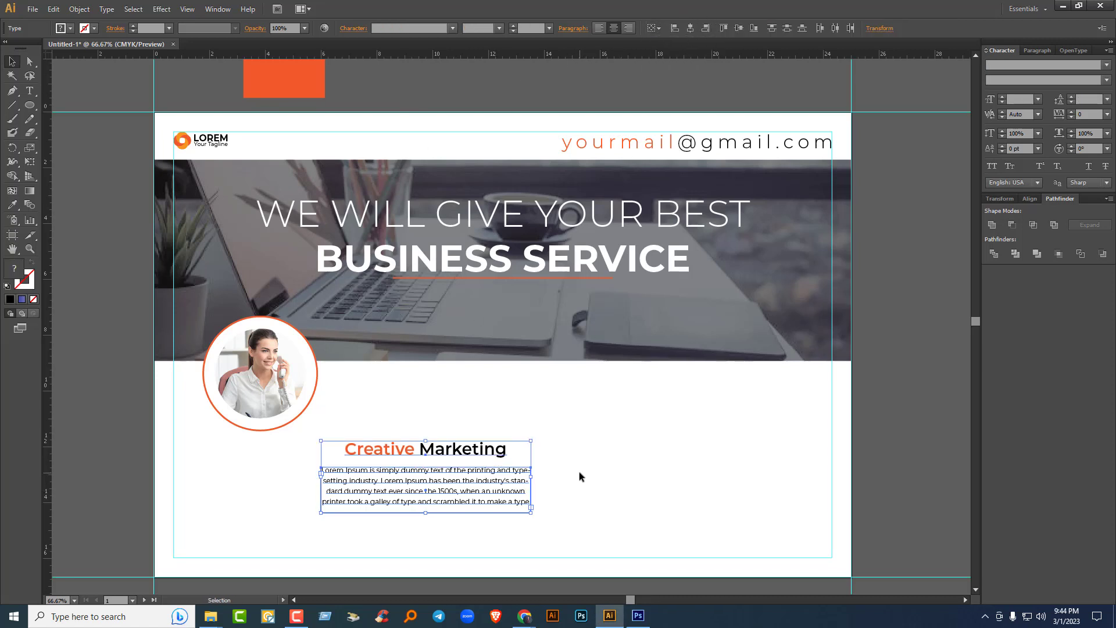
pyautogui.hotkey('ctrl', 'g')
# Step: Scale the heading and paragraph group down to about 5.46 in wide and move it directly under the ringed photo
pyautogui.moveTo(531, 513); pyautogui.dragTo(495, 497)
pyautogui.click(555, 494)
pyautogui.click(428, 459)
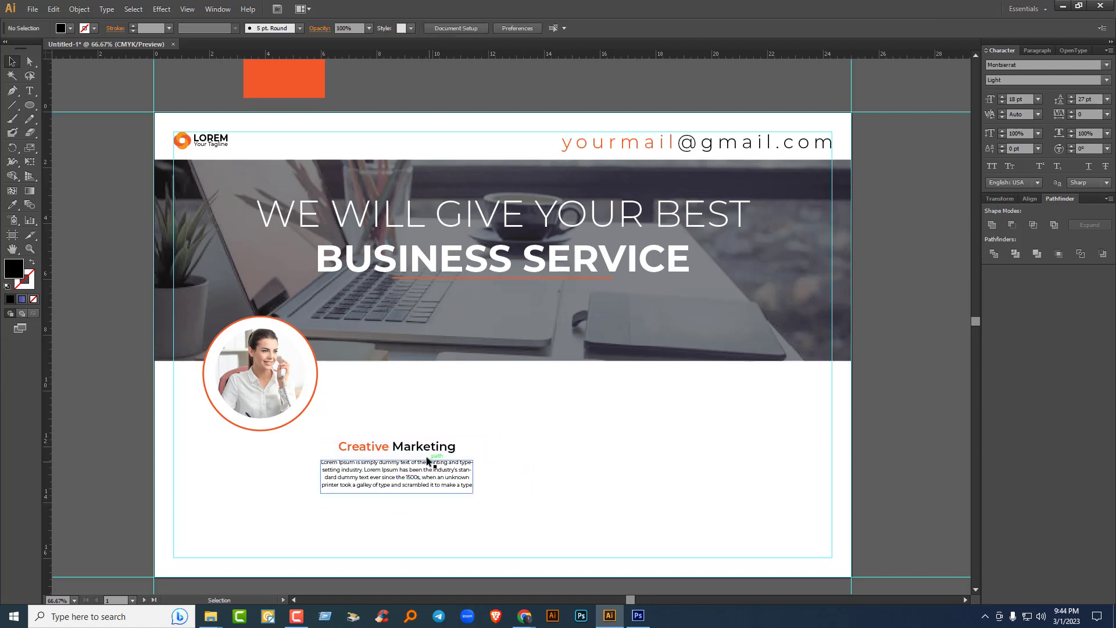
pyautogui.moveTo(423, 458); pyautogui.dragTo(305, 464)
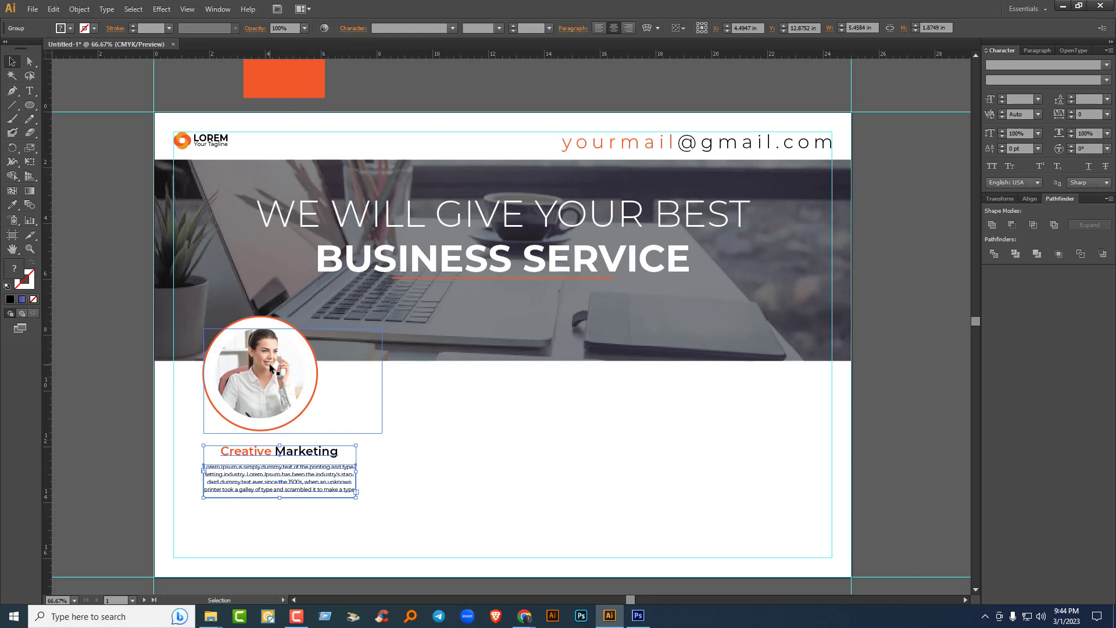
# Step: Align the ringed photo and the text group on their horizontal centres and group them into one service block
pyautogui.click(271, 368)
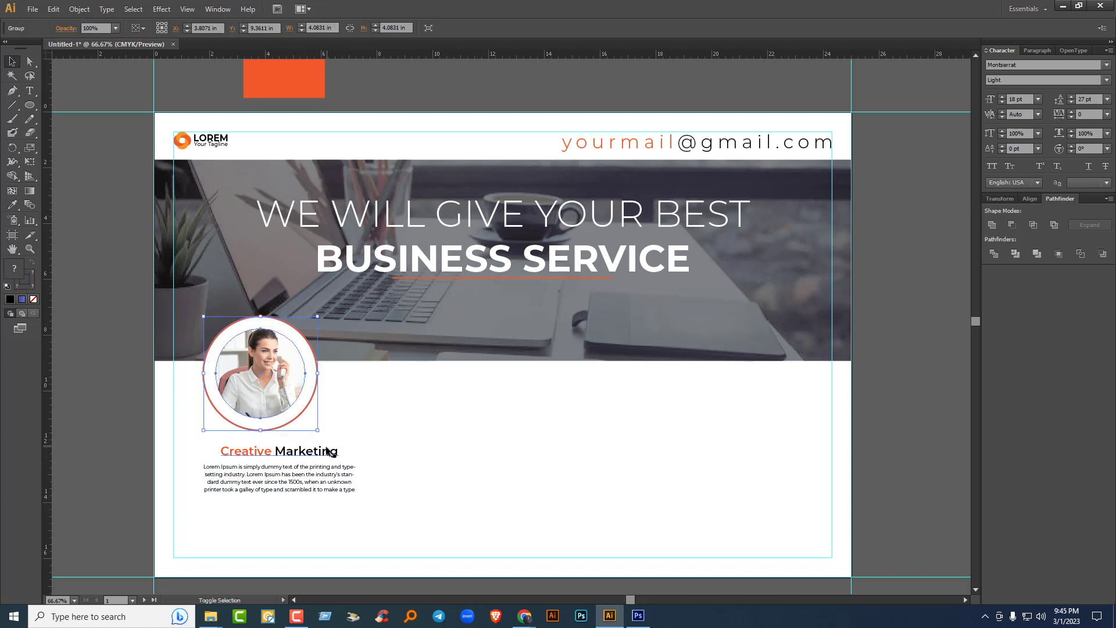
pyautogui.keyDown('shift'); pyautogui.click(325, 451); pyautogui.keyUp('shift')
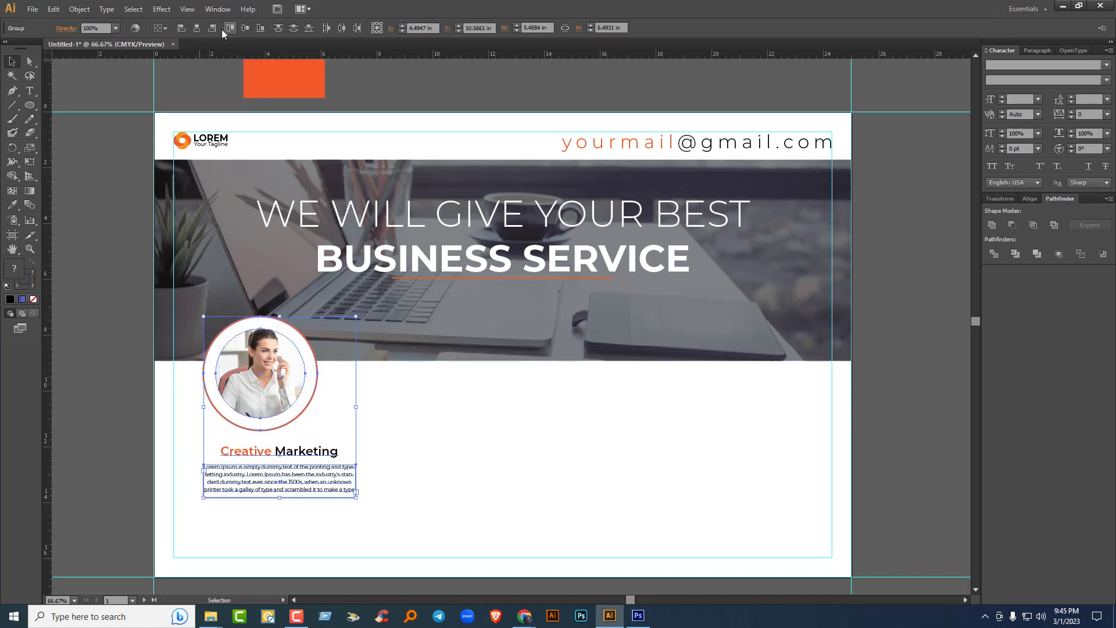
pyautogui.click(198, 28)
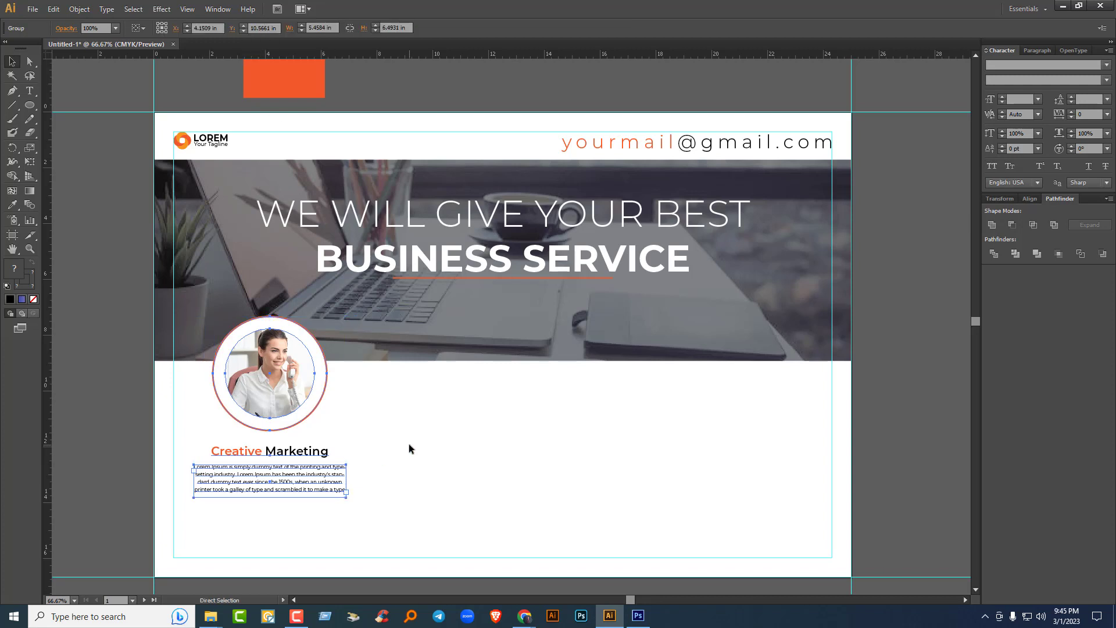
pyautogui.click(349, 435)
# Step: Move the service block slightly up and to the left, then scale it up to about 6.6 in wide
pyautogui.moveTo(343, 468); pyautogui.dragTo(334, 463)
pyautogui.click(478, 473)
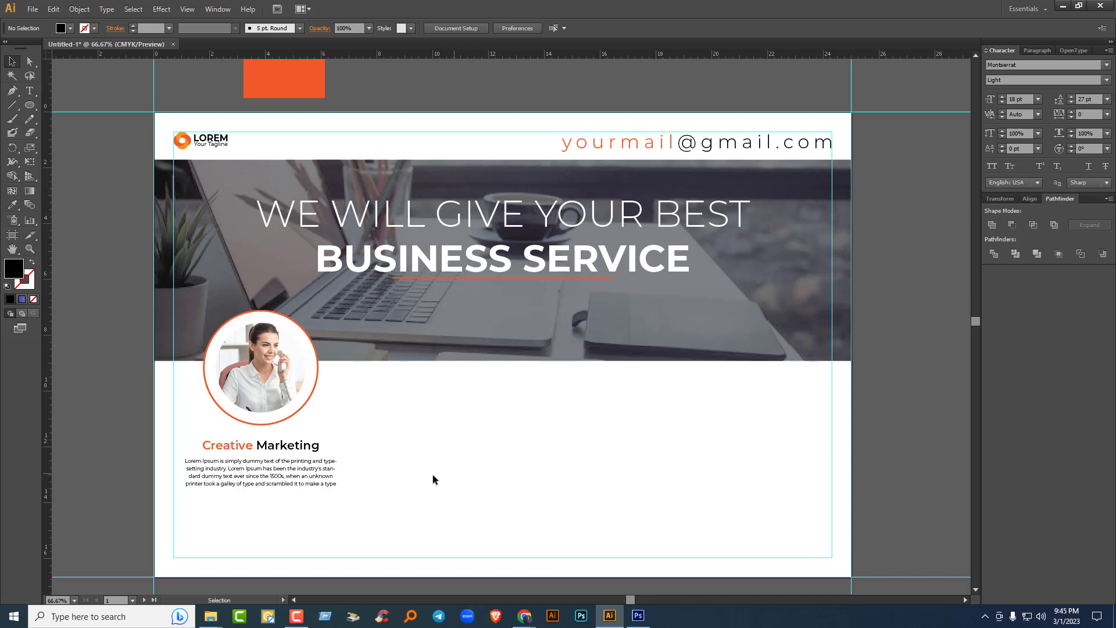
pyautogui.click(292, 386)
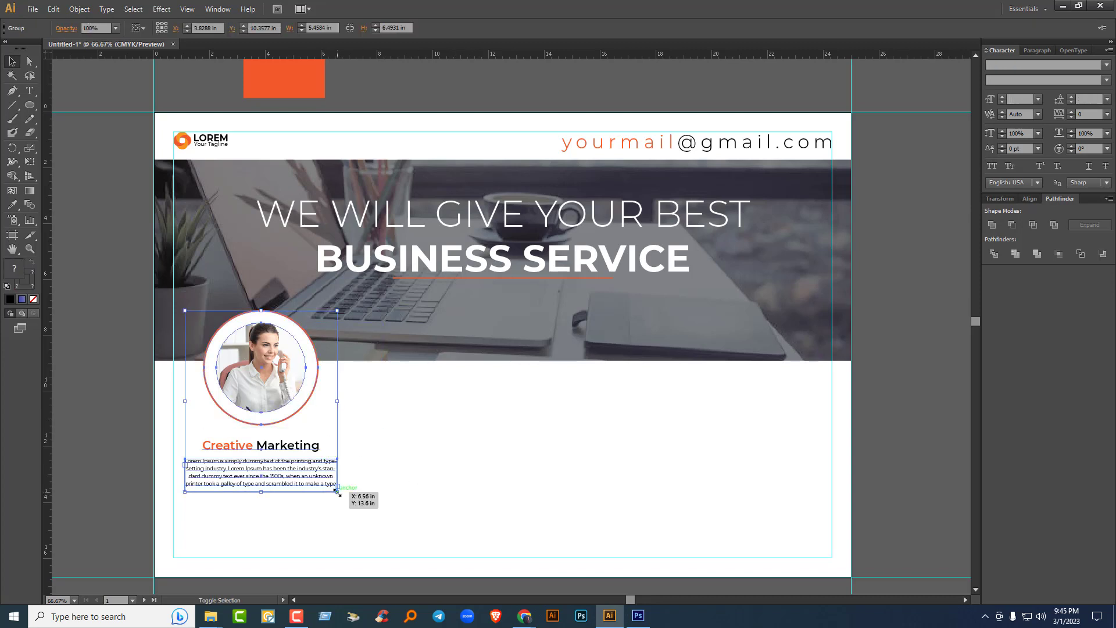
pyautogui.moveTo(337, 492); pyautogui.dragTo(371, 529)
pyautogui.click(451, 477)
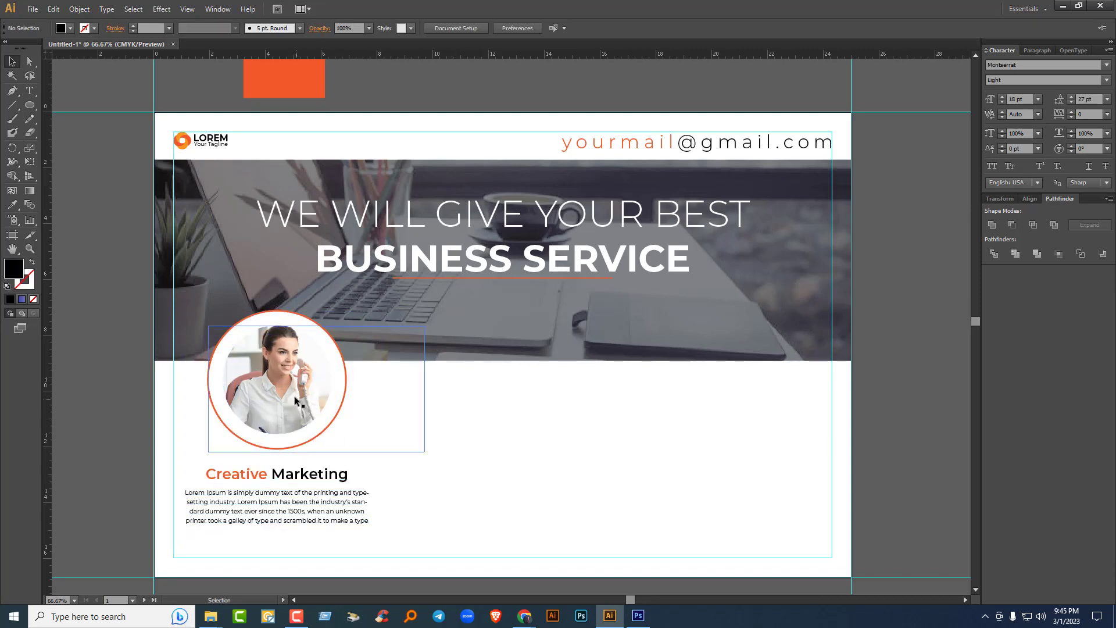
# Step: Duplicate the service block twice to the right to make a row of three blocks across the artboard
pyautogui.moveTo(295, 396); pyautogui.dragTo(515, 400)
pyautogui.moveTo(561, 411); pyautogui.dragTo(784, 414)
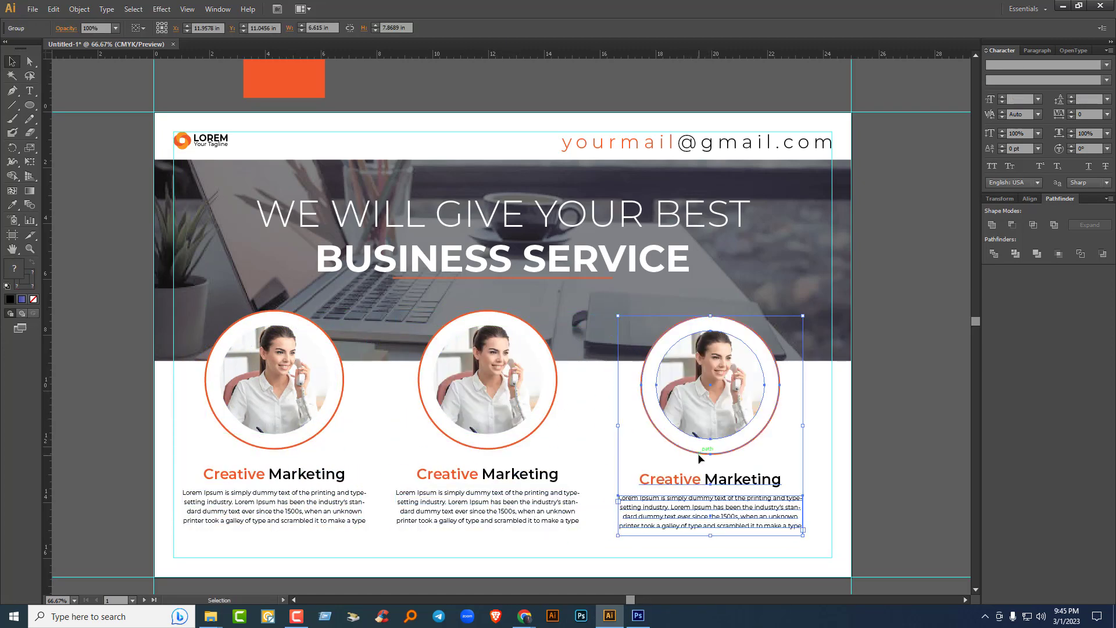
# Step: Align the three service blocks on their vertical centres and distribute them evenly by their horizontal centres
pyautogui.keyDown('shift'); pyautogui.click(555, 401); pyautogui.keyUp('shift')
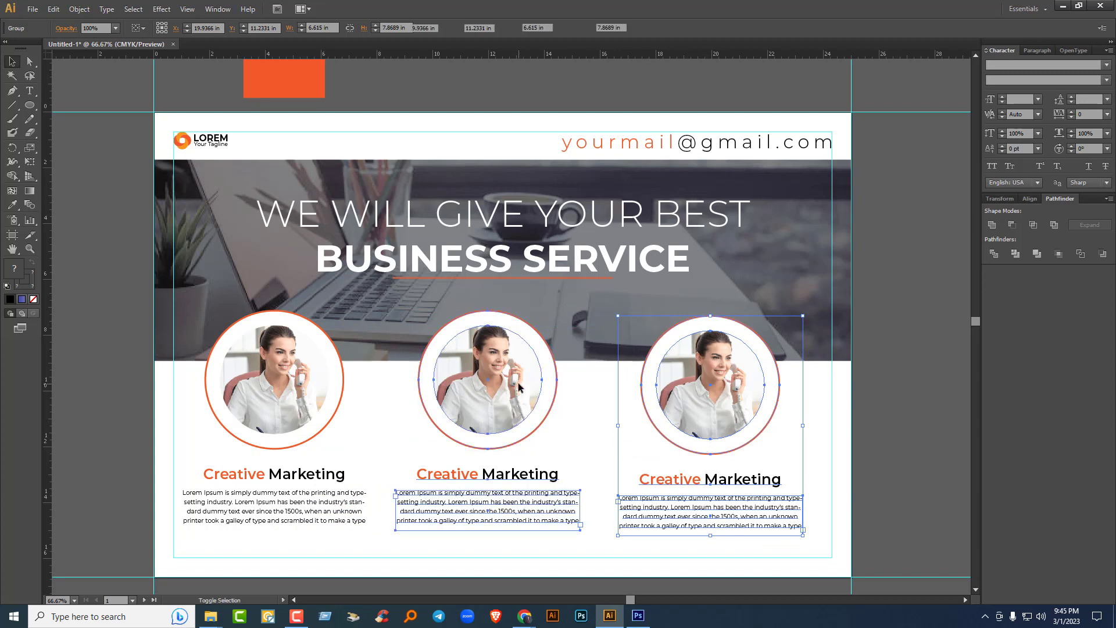
pyautogui.keyDown('shift'); pyautogui.click(325, 379); pyautogui.keyUp('shift')
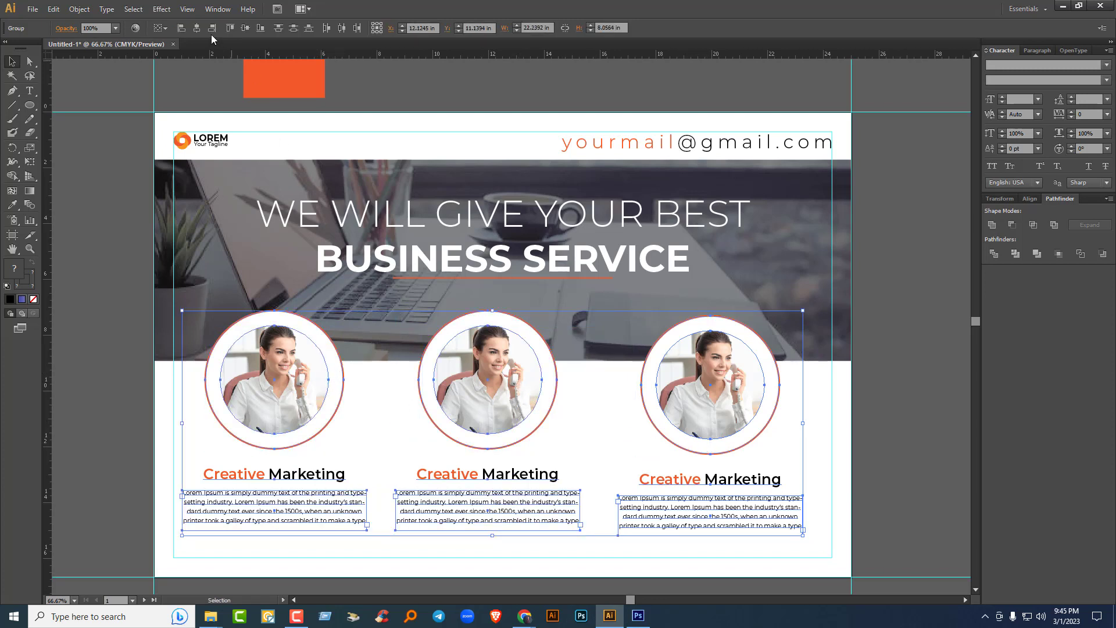
pyautogui.click(247, 29)
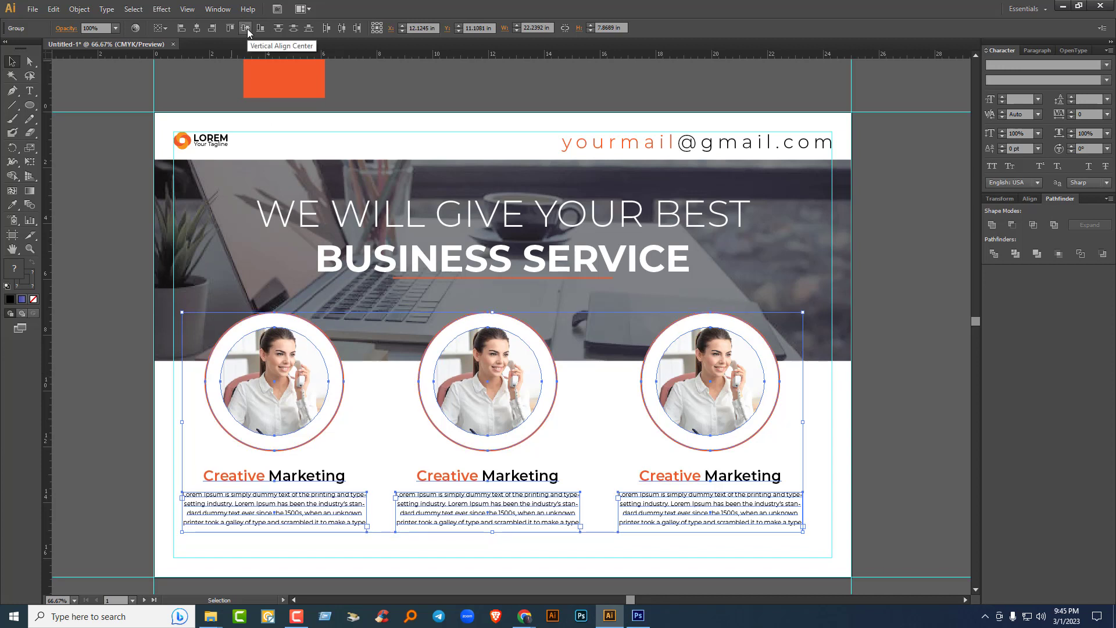
pyautogui.click(342, 28)
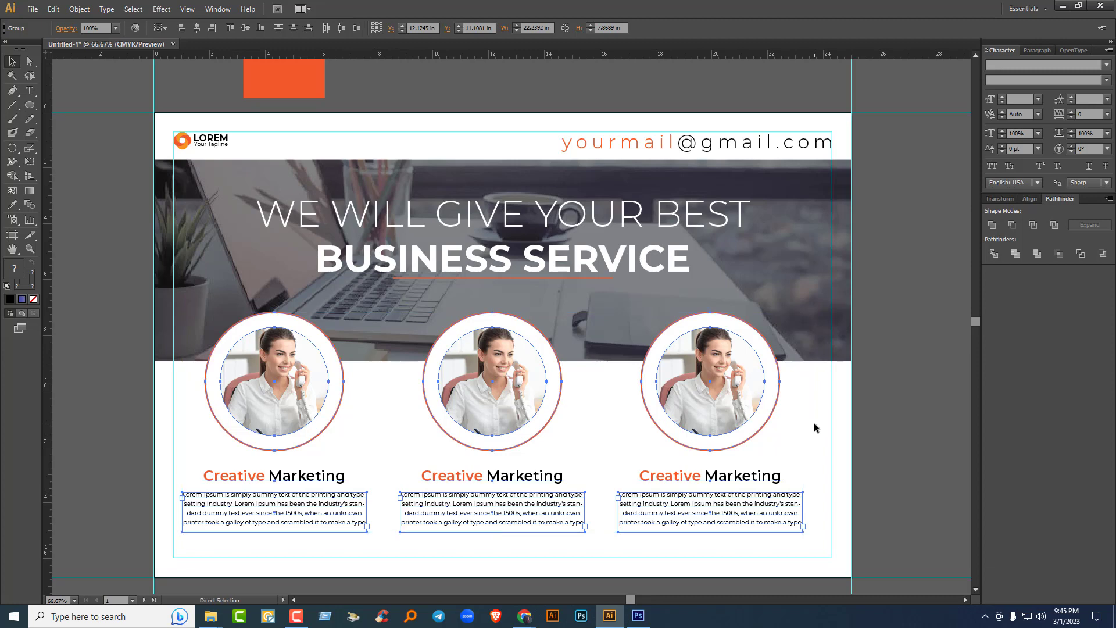
# Step: Group the three service blocks and shift the whole row slightly to the right, to about X 12.32 in
pyautogui.click(913, 399)
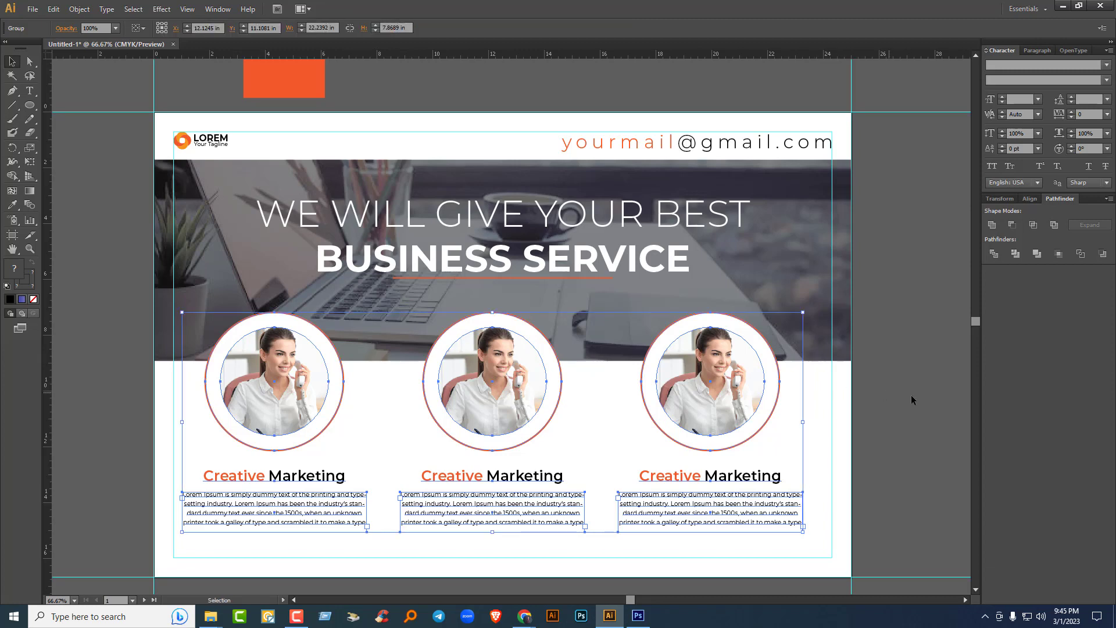
pyautogui.click(515, 386)
pyautogui.moveTo(515, 386); pyautogui.dragTo(521, 387)
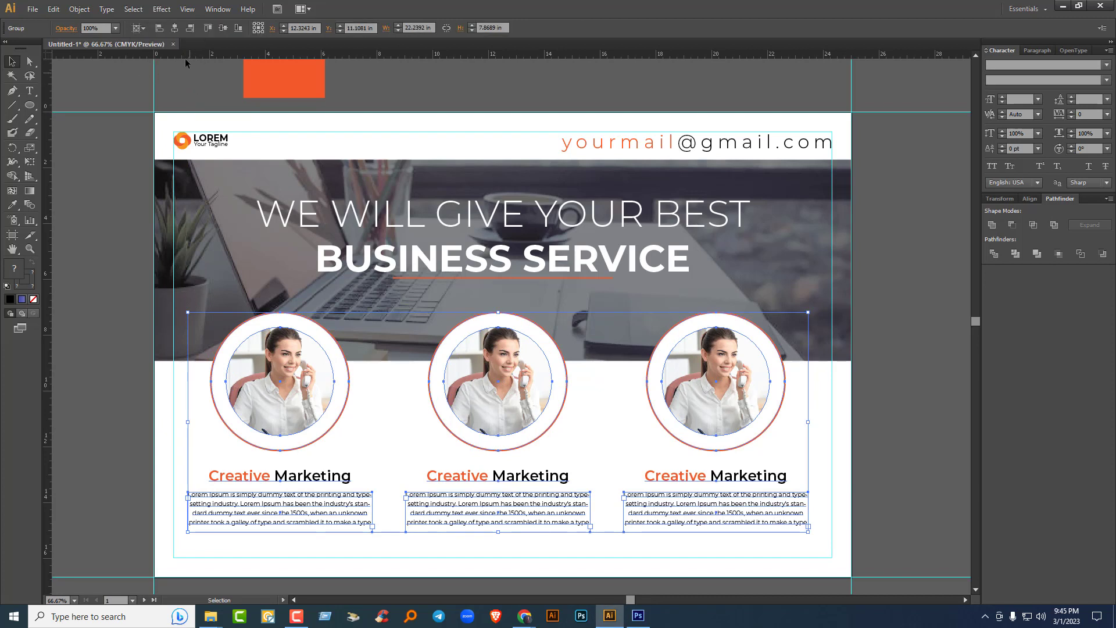
# Step: Centre the grouped row of three service blocks horizontally on the artboard and deselect it
pyautogui.click(174, 29)
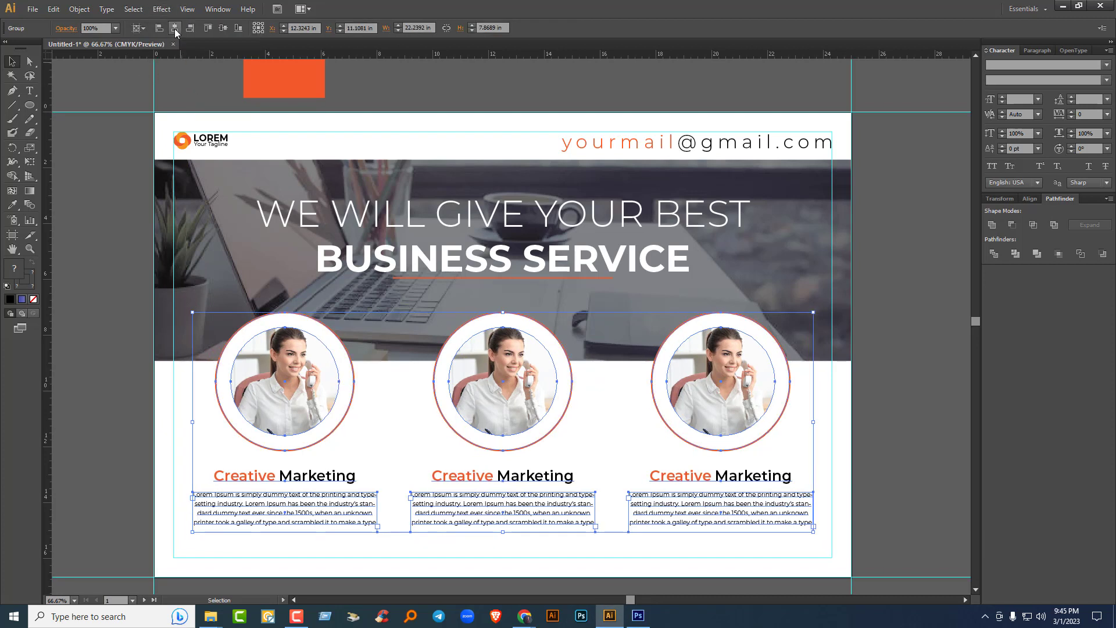
pyautogui.click(929, 370)
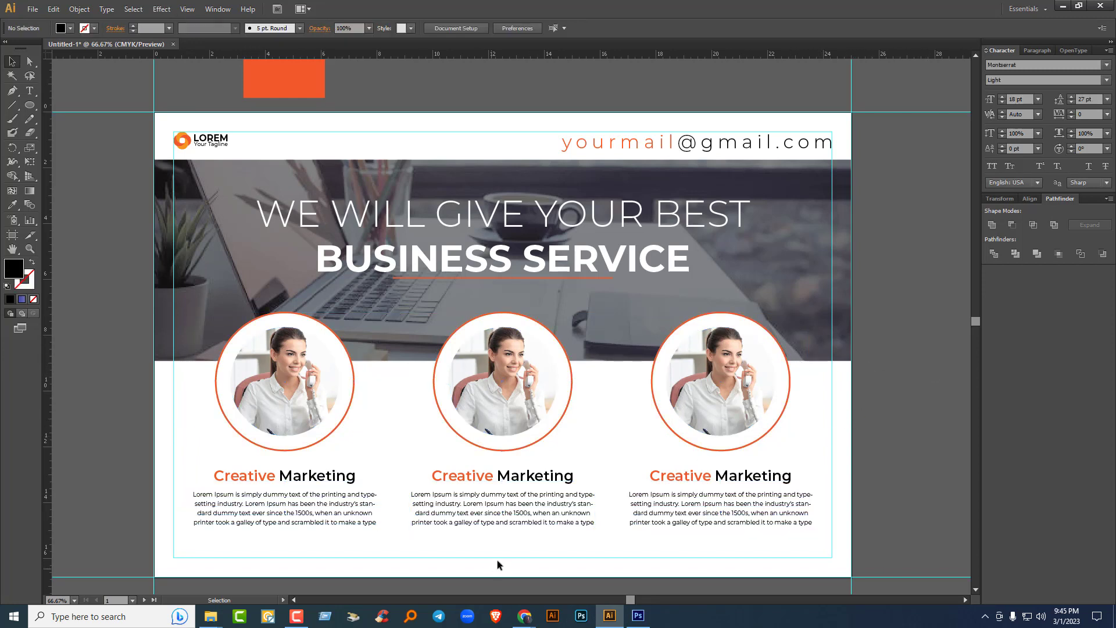
# Step: Draw a thin vertical divider about 0.08 by 1.12 in between the first two text blocks and fill it with the sample rectangle's orange
pyautogui.moveTo(35, 106); pyautogui.dragTo(71, 109)
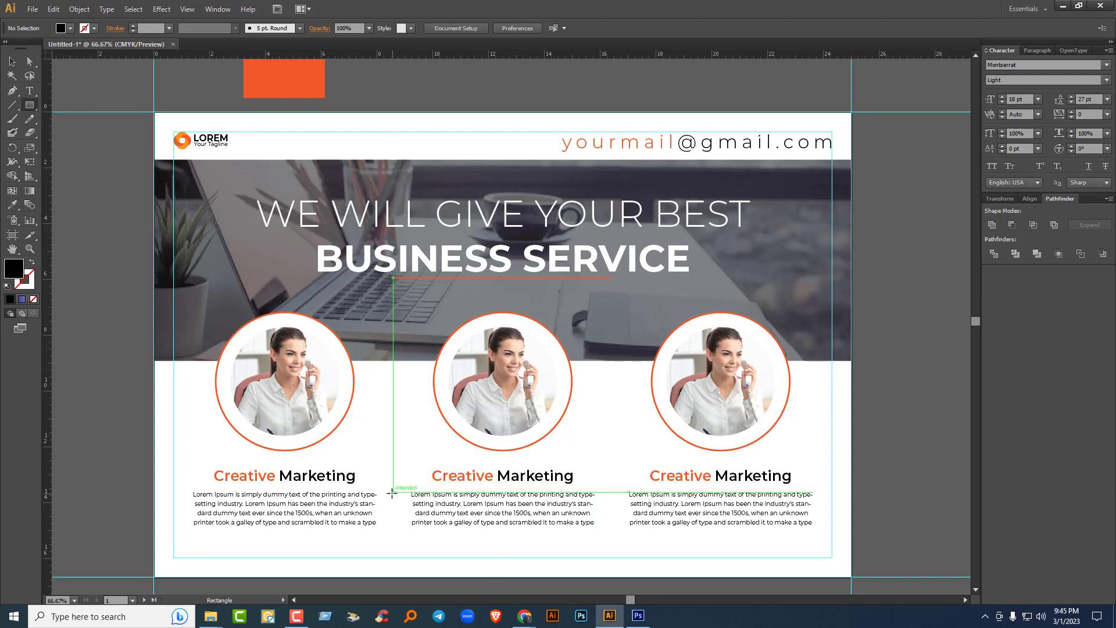
pyautogui.moveTo(393, 492); pyautogui.dragTo(395, 525)
pyautogui.click(12, 205)
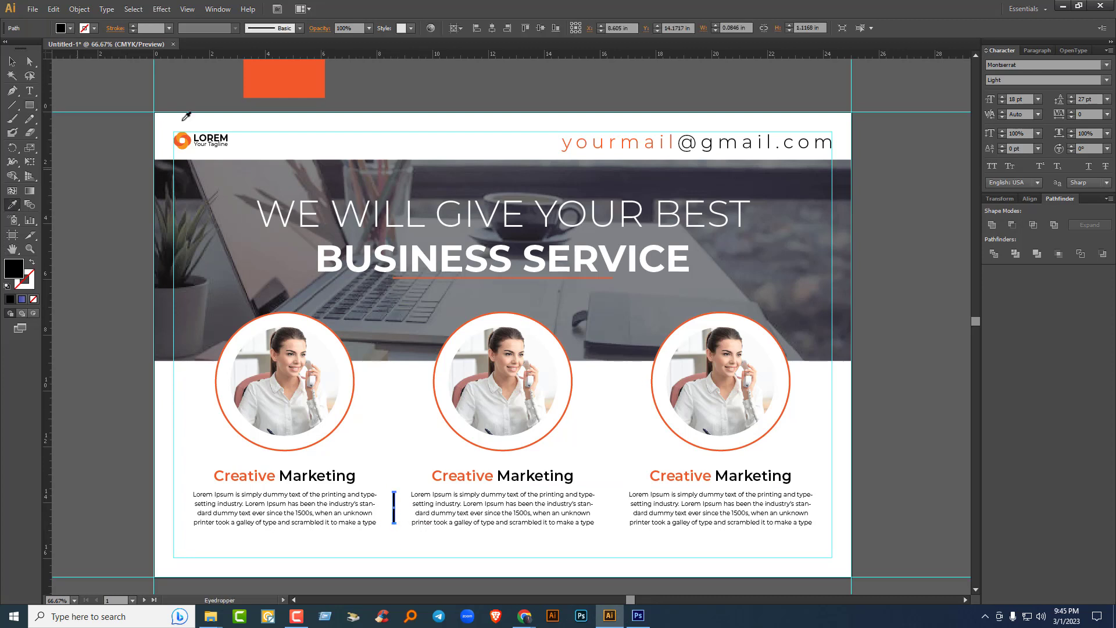
pyautogui.click(257, 87)
pyautogui.click(12, 61)
pyautogui.click(469, 79)
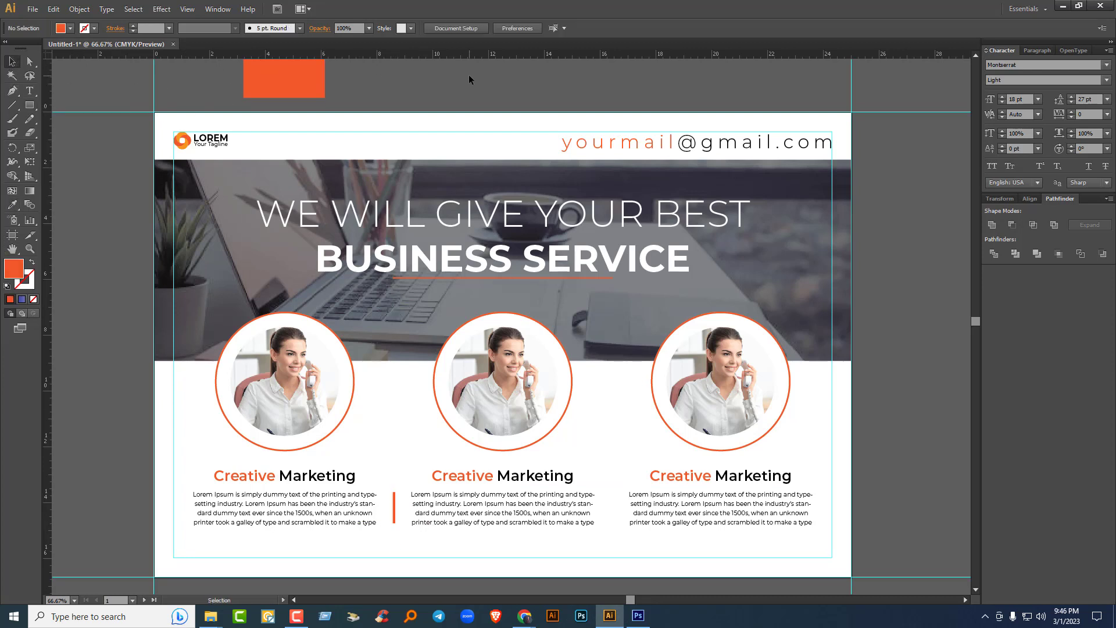
# Step: Duplicate the orange divider horizontally into the gap between the second and third text blocks
pyautogui.click(394, 513)
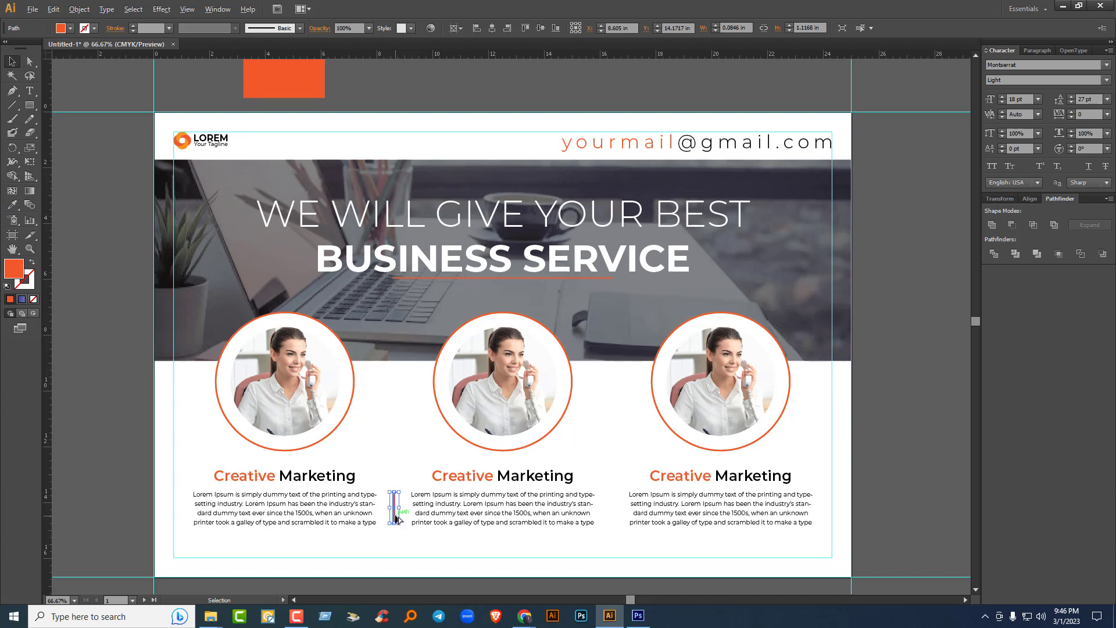
pyautogui.keyDown('alt'); pyautogui.moveTo(398, 519); pyautogui.dragTo(616, 519); pyautogui.keyUp('alt')
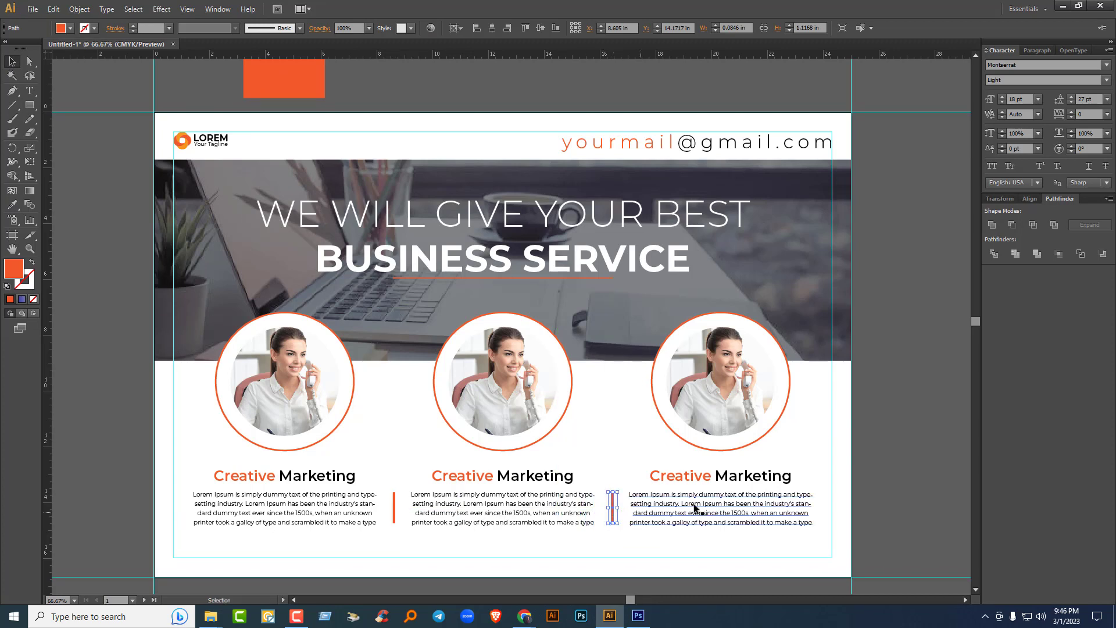
pyautogui.click(926, 471)
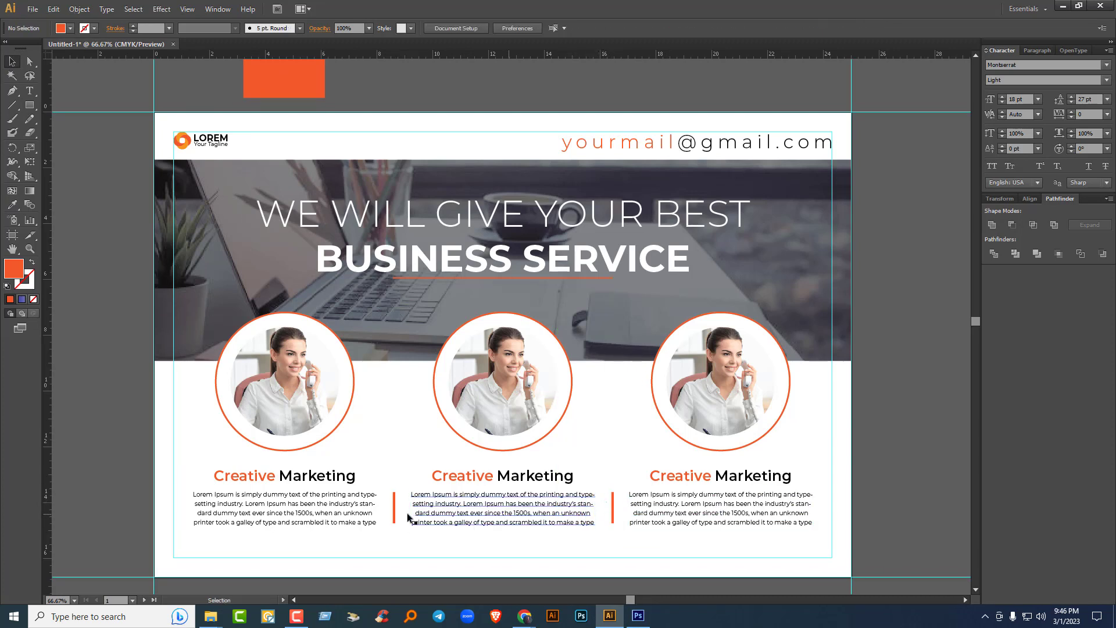
# Step: Draw an orange footer band about 1.42 in tall across the full width of the artboard's bottom edge
pyautogui.scroll(-1, 401, 529)
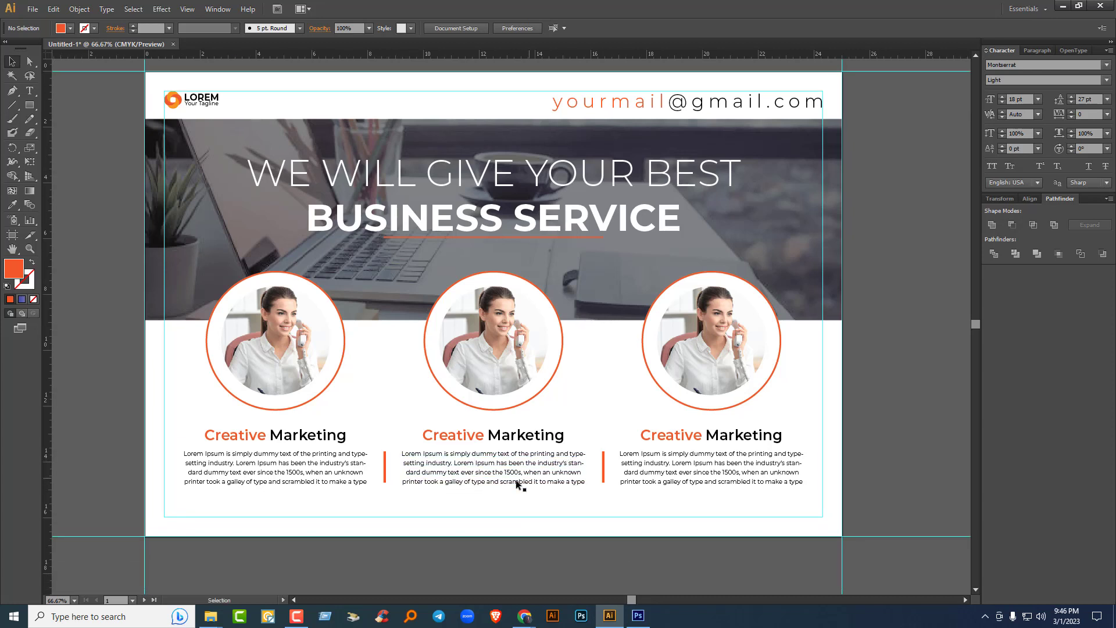
pyautogui.press('m')
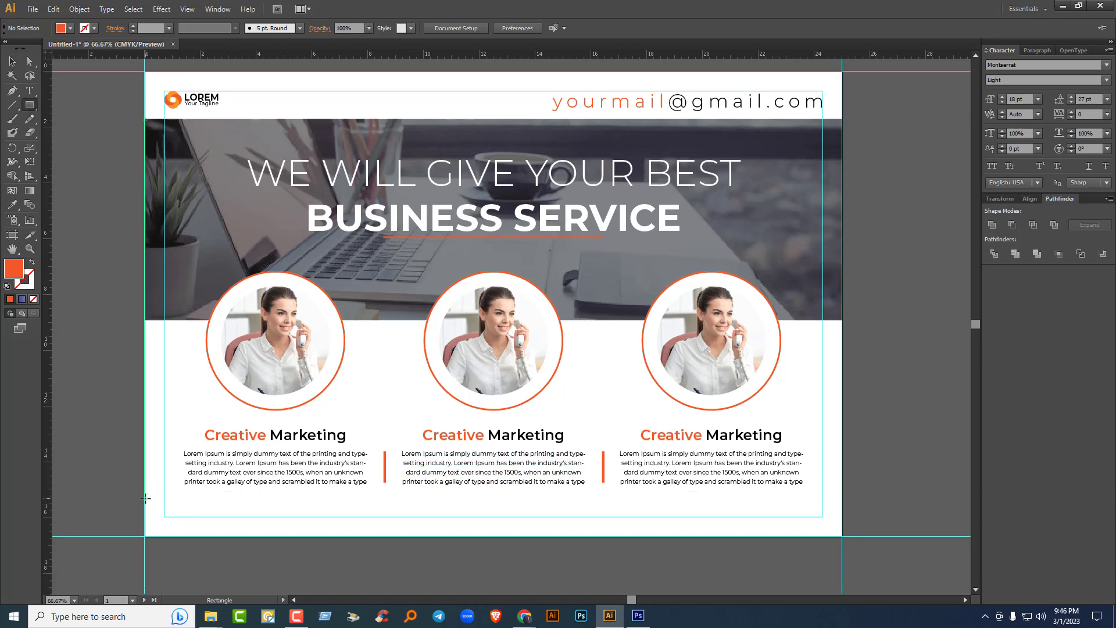
pyautogui.moveTo(144, 498); pyautogui.dragTo(842, 536)
pyautogui.click(12, 61)
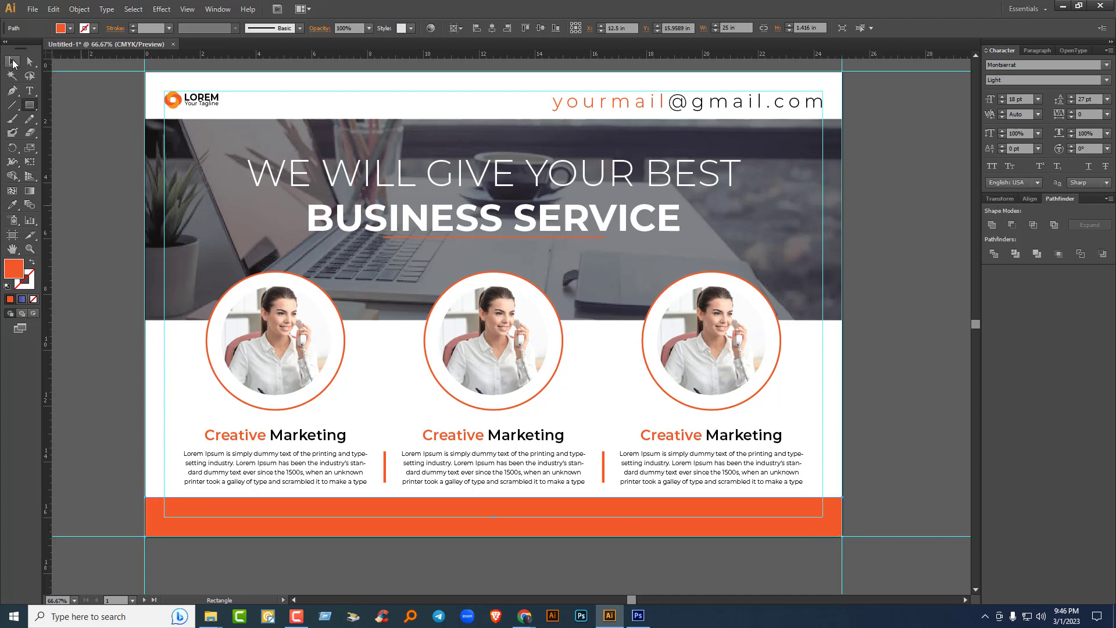
pyautogui.click(90, 350)
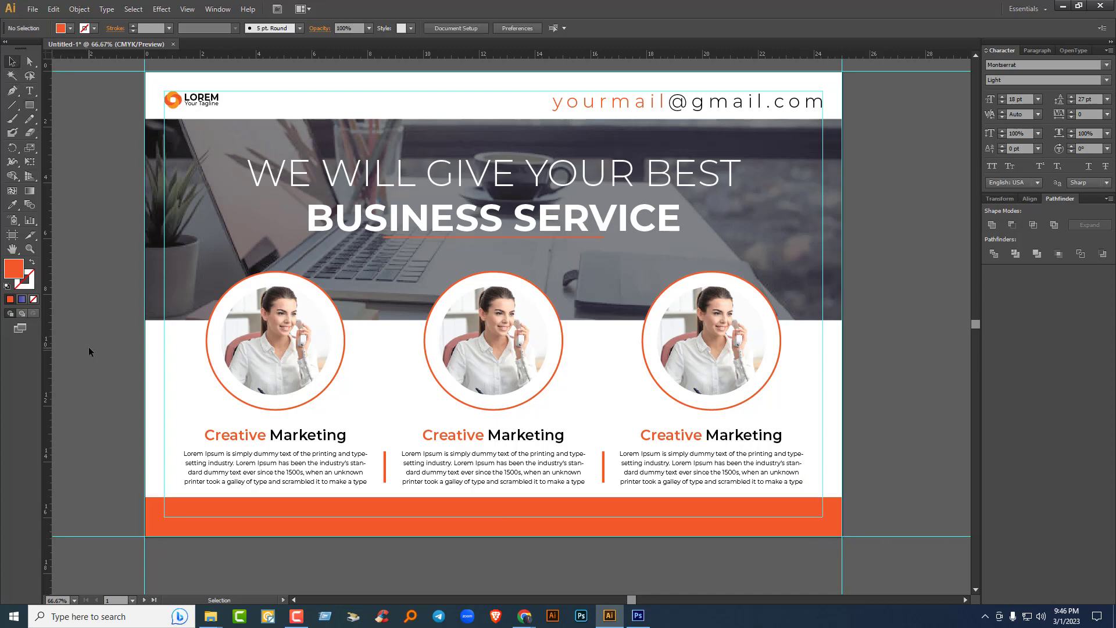
# Step: On the blank second artboard, draw a full-height orange rectangle about 11.6 in wide from its left edge
pyautogui.scroll(-1, 118, 395)
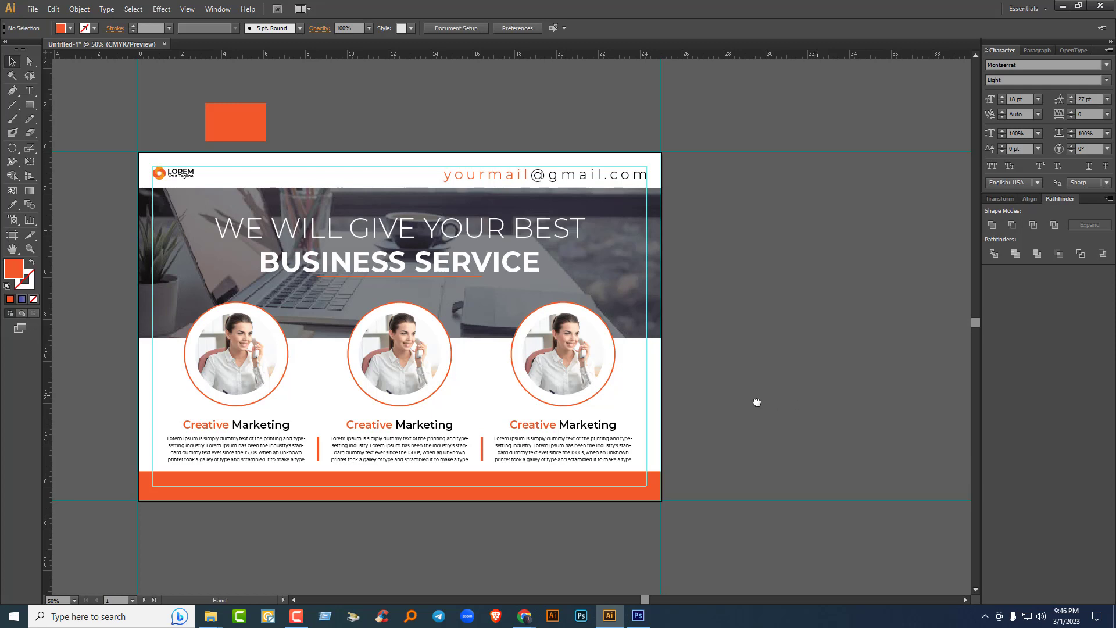
pyautogui.moveTo(755, 401); pyautogui.dragTo(354, 367)
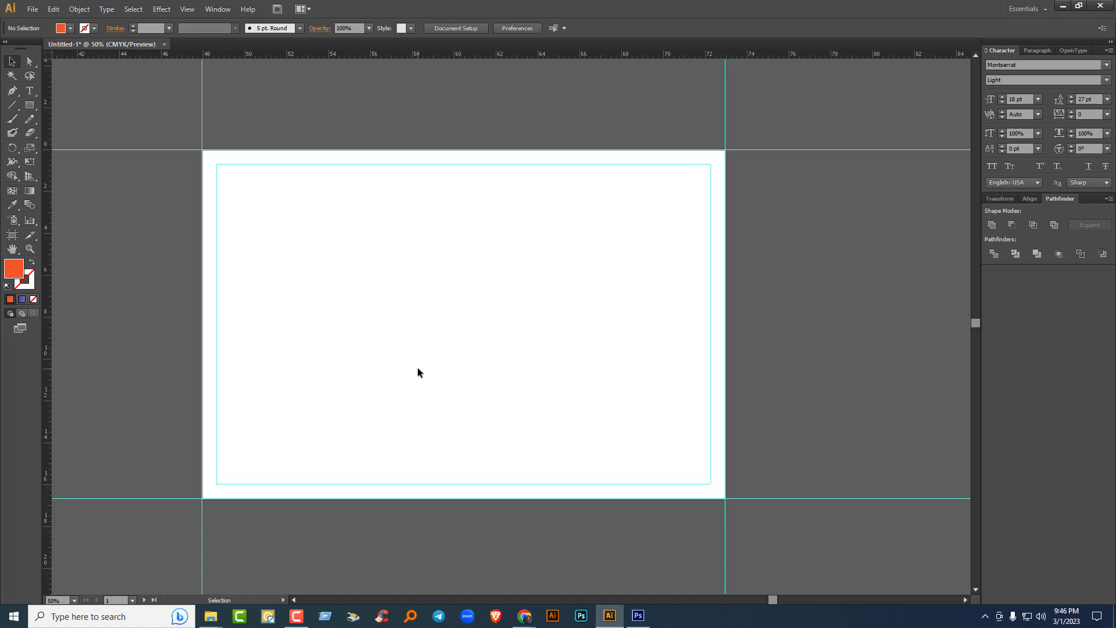
pyautogui.click(33, 103)
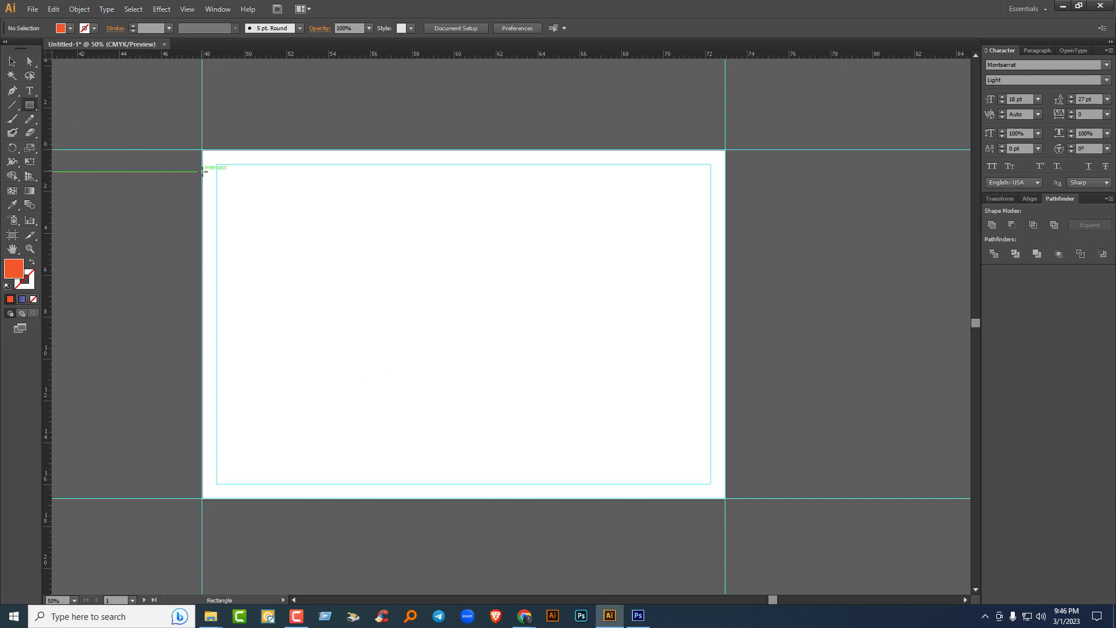
pyautogui.moveTo(202, 150); pyautogui.dragTo(445, 498)
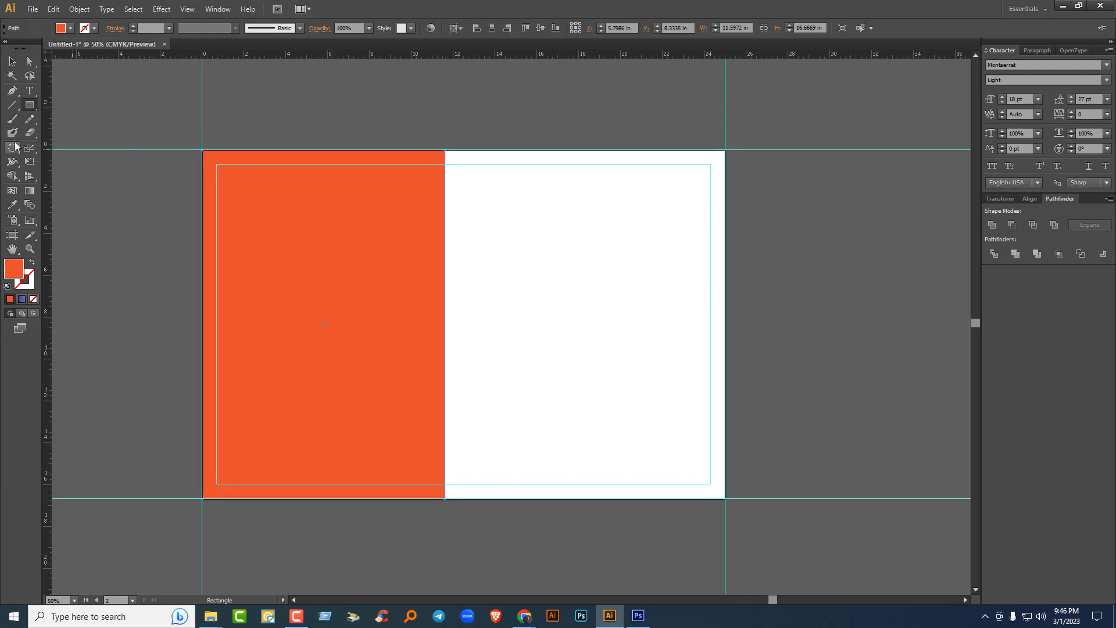
pyautogui.press('v')
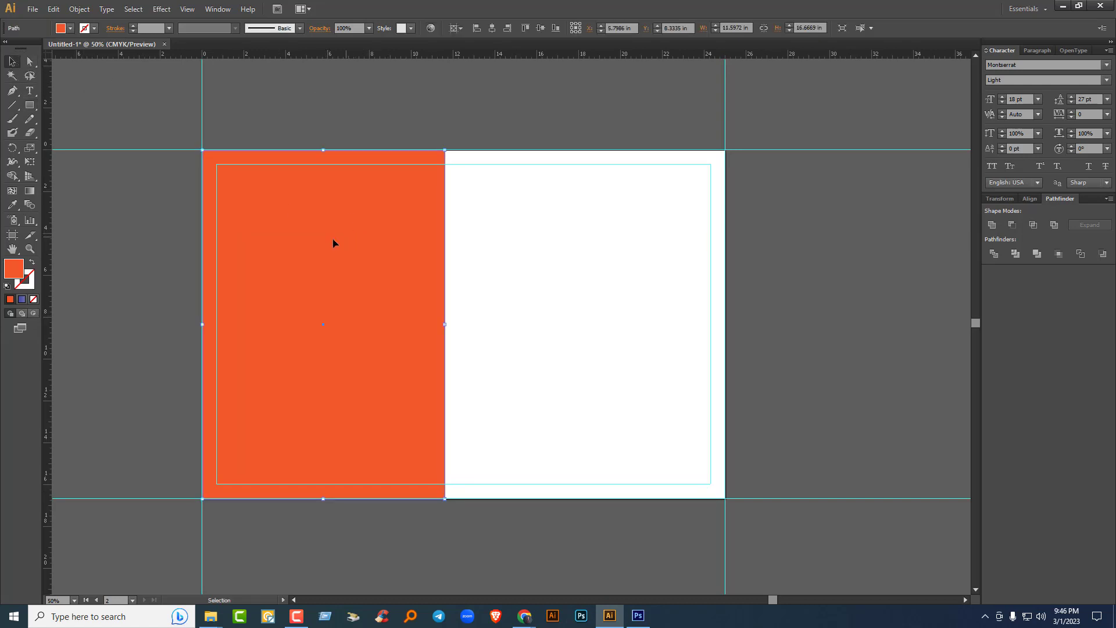
# Step: Fill the rectangle with a linear gradient and set its starting colour stop to the orange sampled from the footer band
pyautogui.click(23, 300)
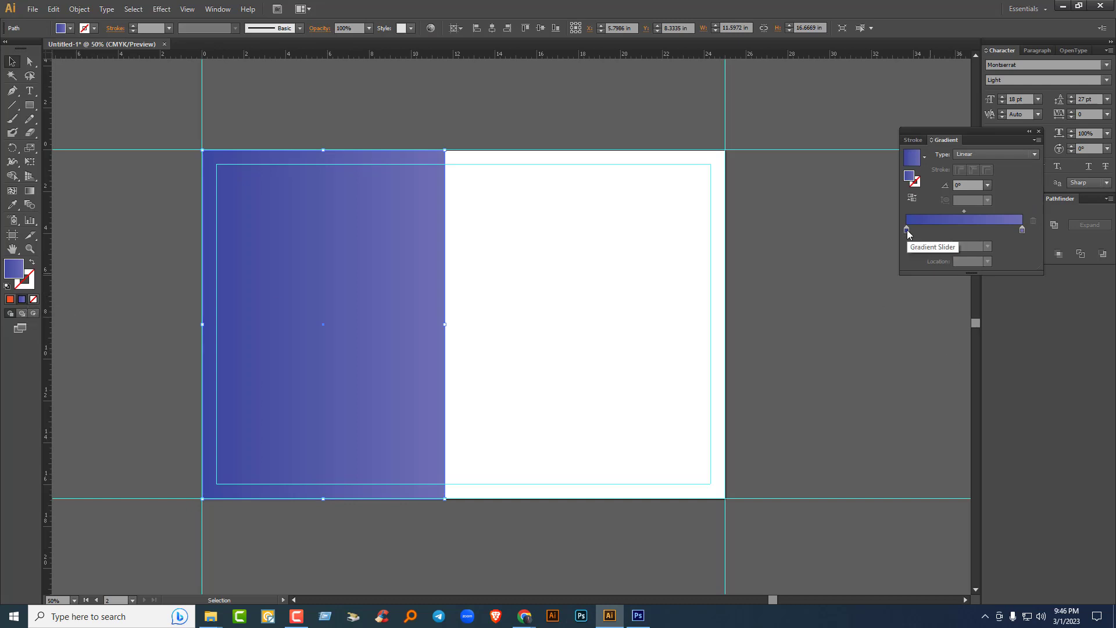
pyautogui.scroll(-1, 664, 378)
pyautogui.scroll(3, 666, 382)
pyautogui.hscroll(-5, 667, 382)
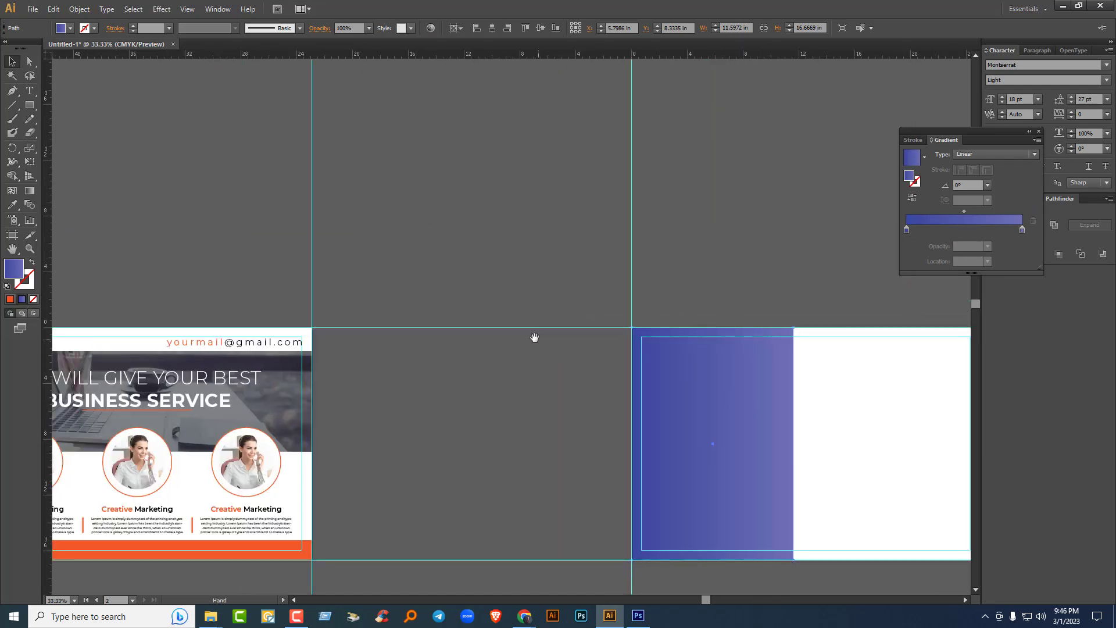
pyautogui.press('alt')
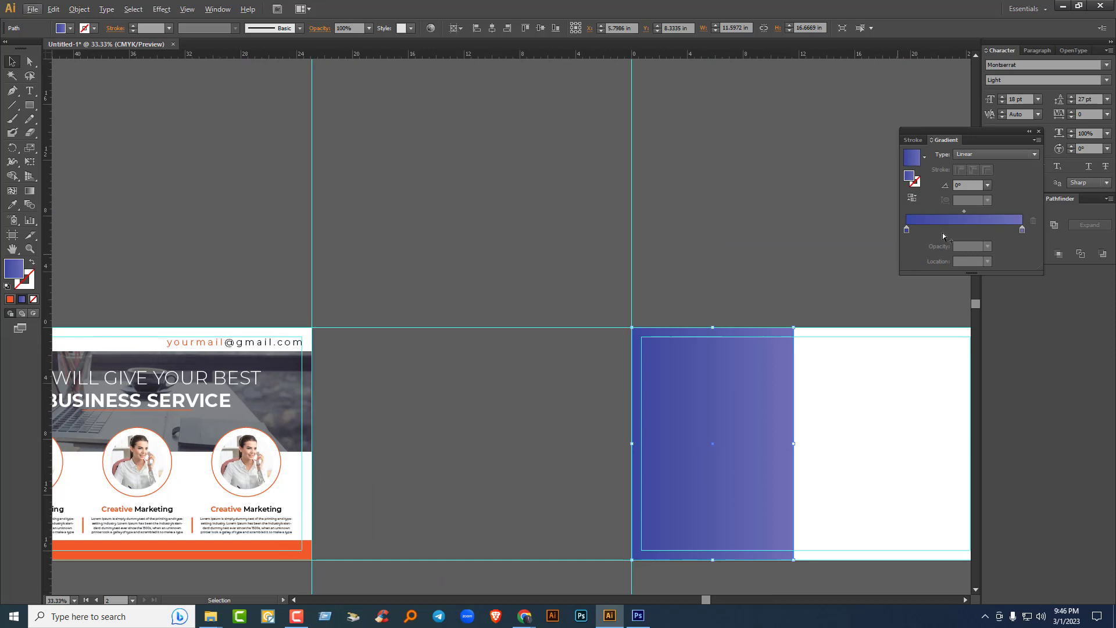
pyautogui.click(906, 230)
pyautogui.doubleClick(907, 229)
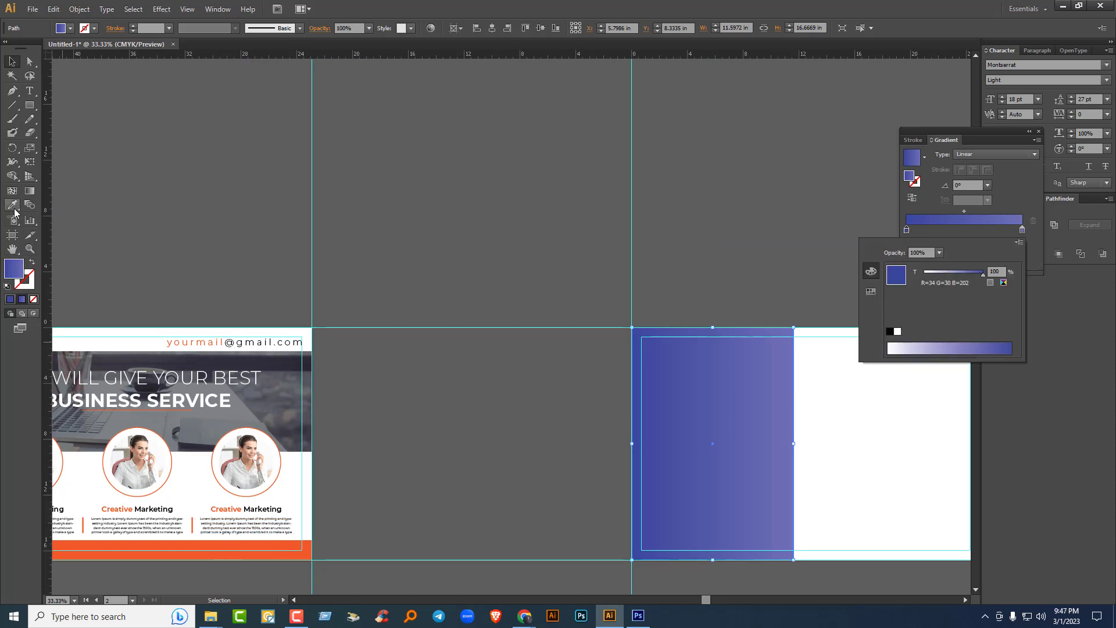
pyautogui.click(906, 229)
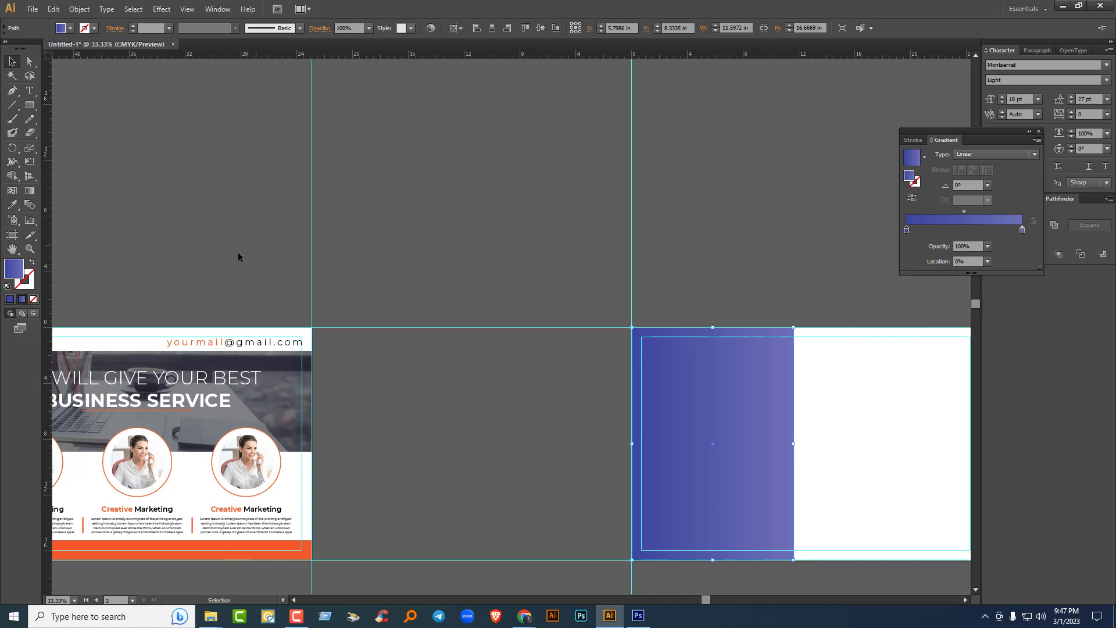
pyautogui.click(12, 205)
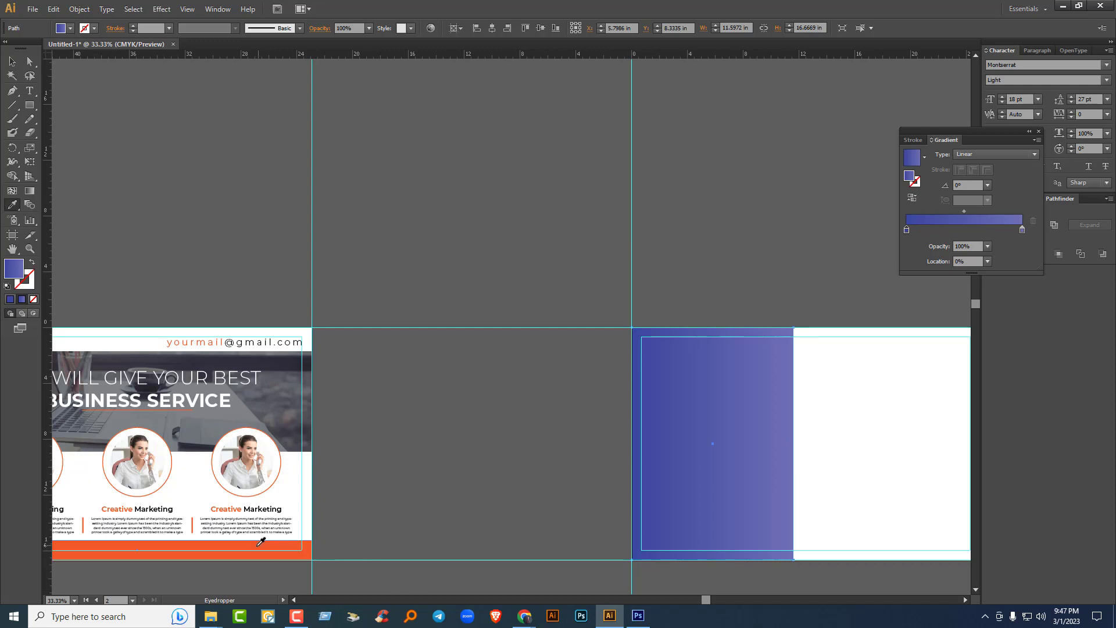
pyautogui.keyDown('shift'); pyautogui.click(259, 544); pyautogui.keyUp('shift')
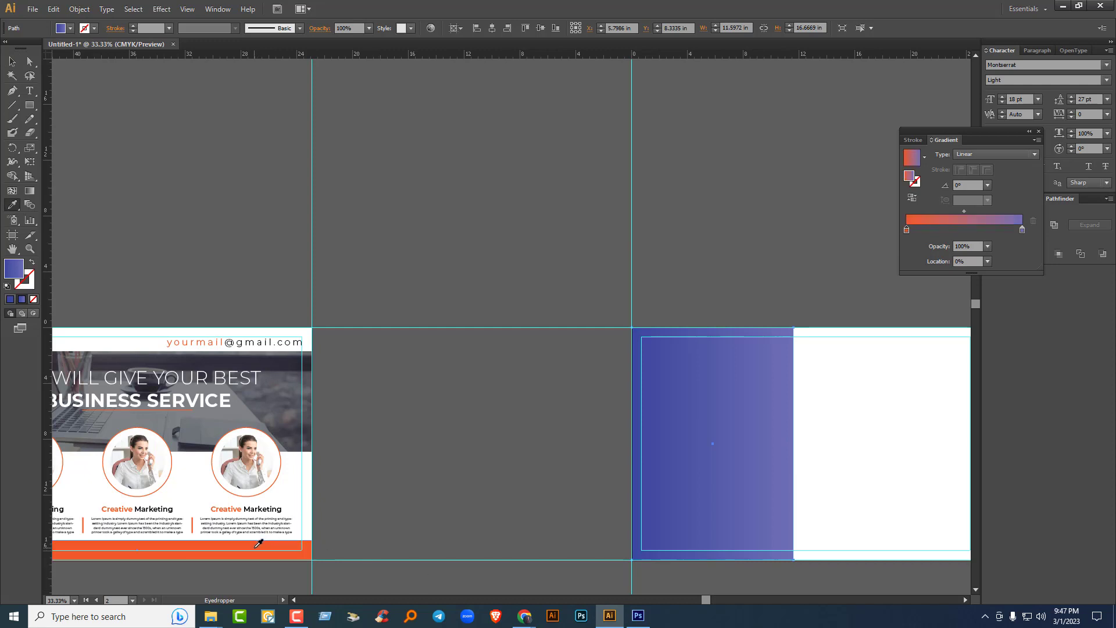
# Step: Draw a sample square about 4.1 by 3.8 in above the gap between the artboards and fill it with the light orange swatch
pyautogui.click(1023, 231)
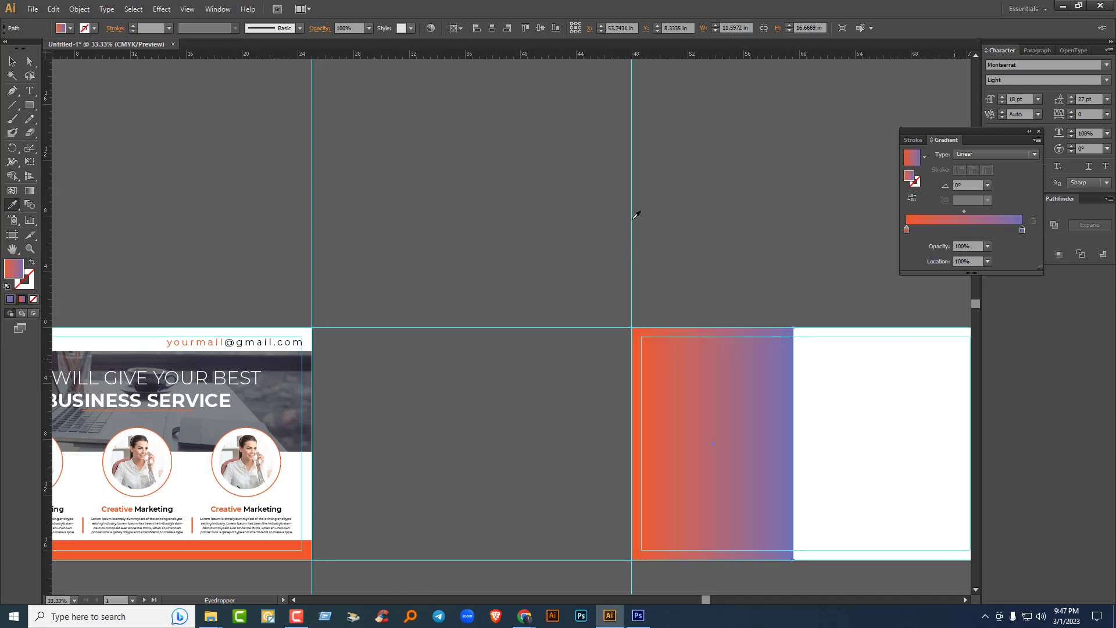
pyautogui.click(61, 28)
pyautogui.click(30, 104)
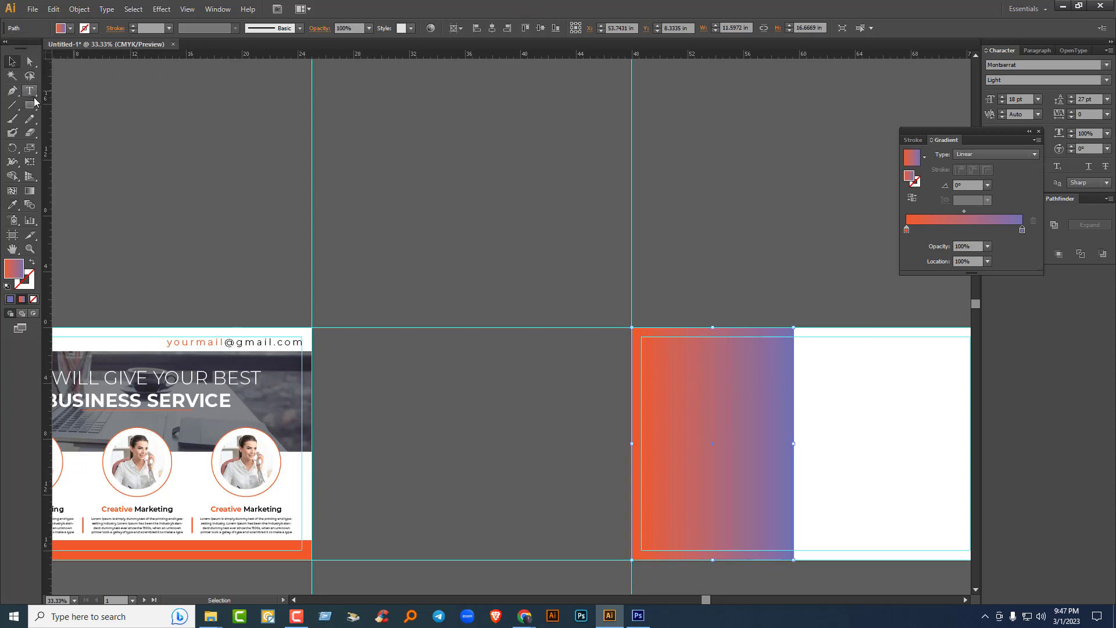
pyautogui.moveTo(393, 185); pyautogui.dragTo(450, 238)
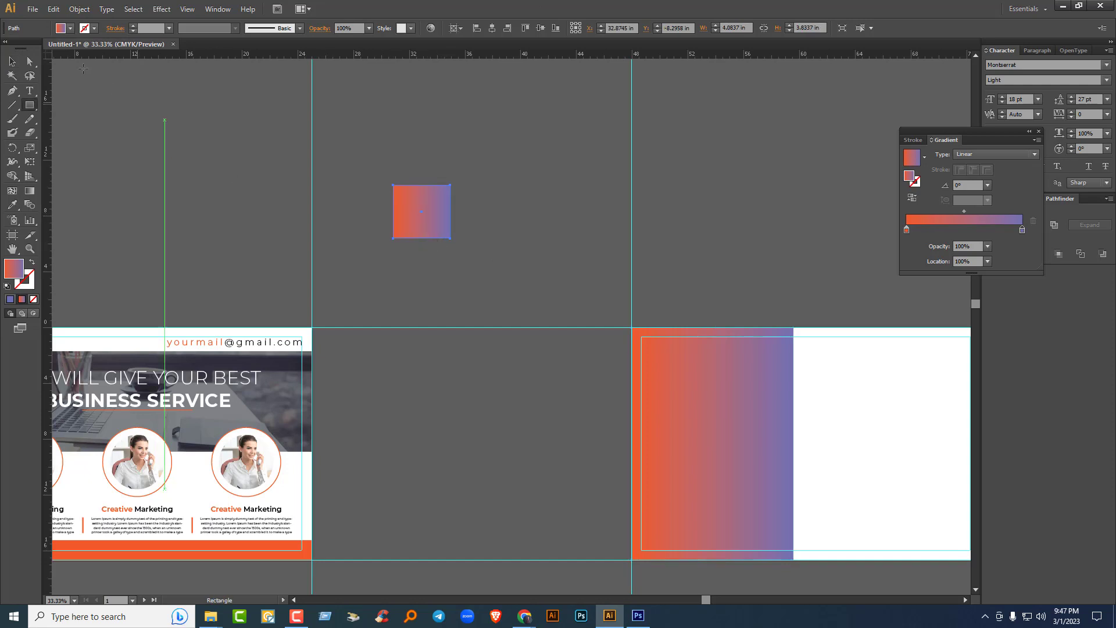
pyautogui.click(71, 28)
pyautogui.click(113, 49)
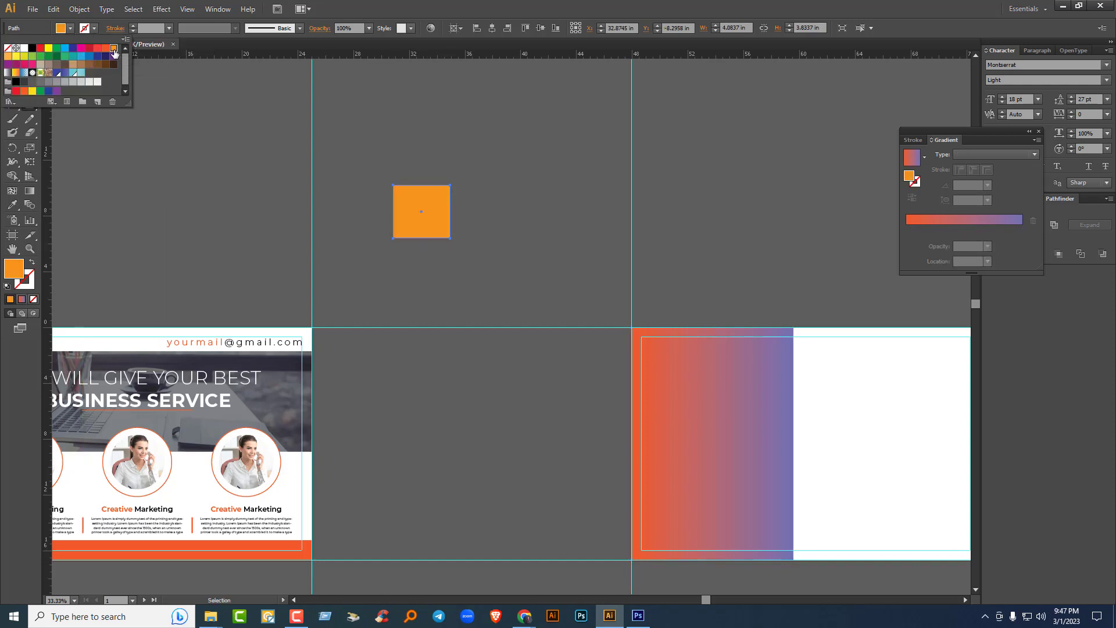
pyautogui.press('Escape')
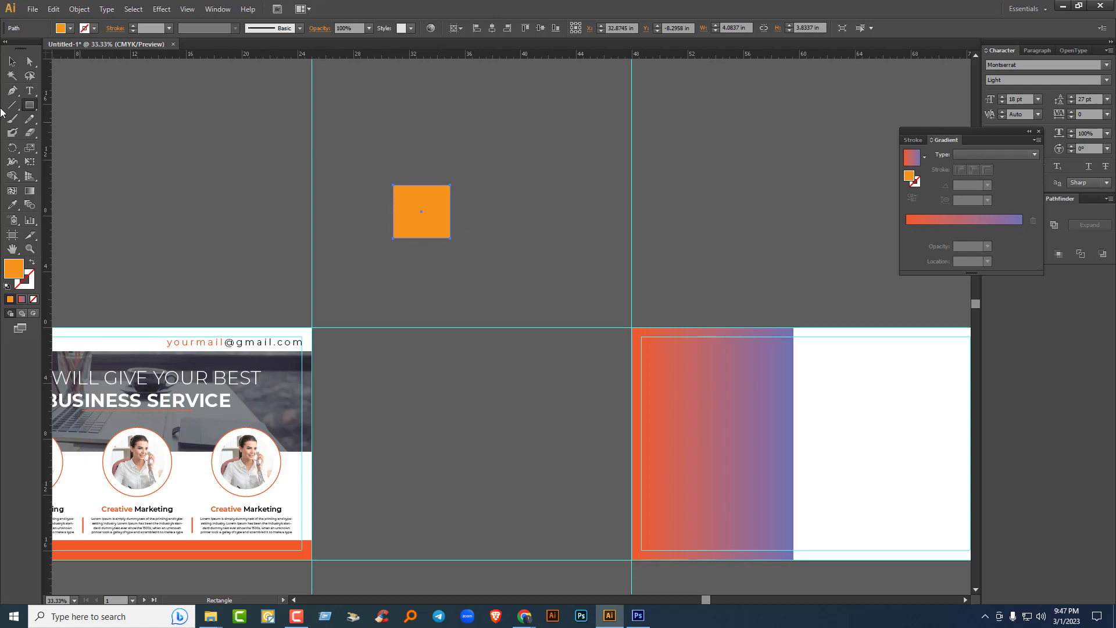
pyautogui.click(12, 61)
pyautogui.click(957, 221)
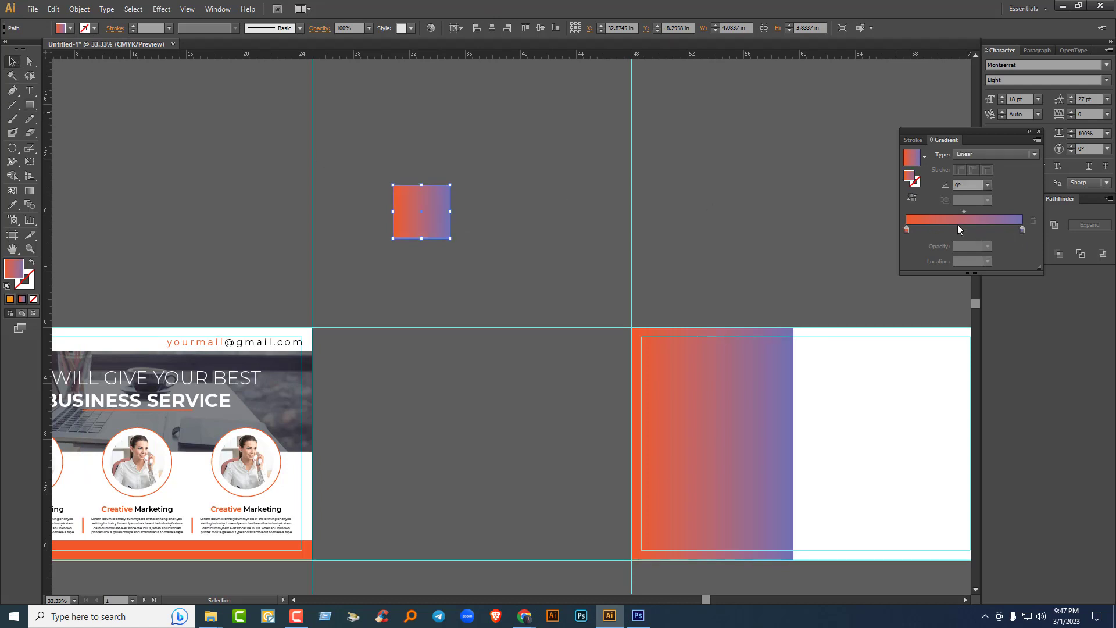
pyautogui.click(1023, 231)
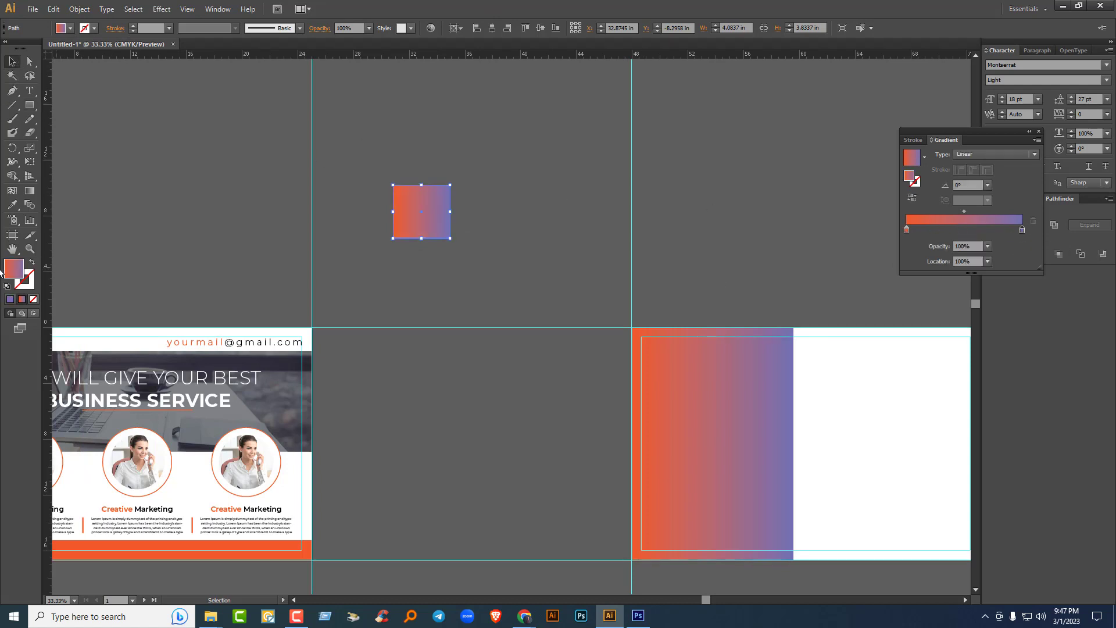
pyautogui.click(12, 205)
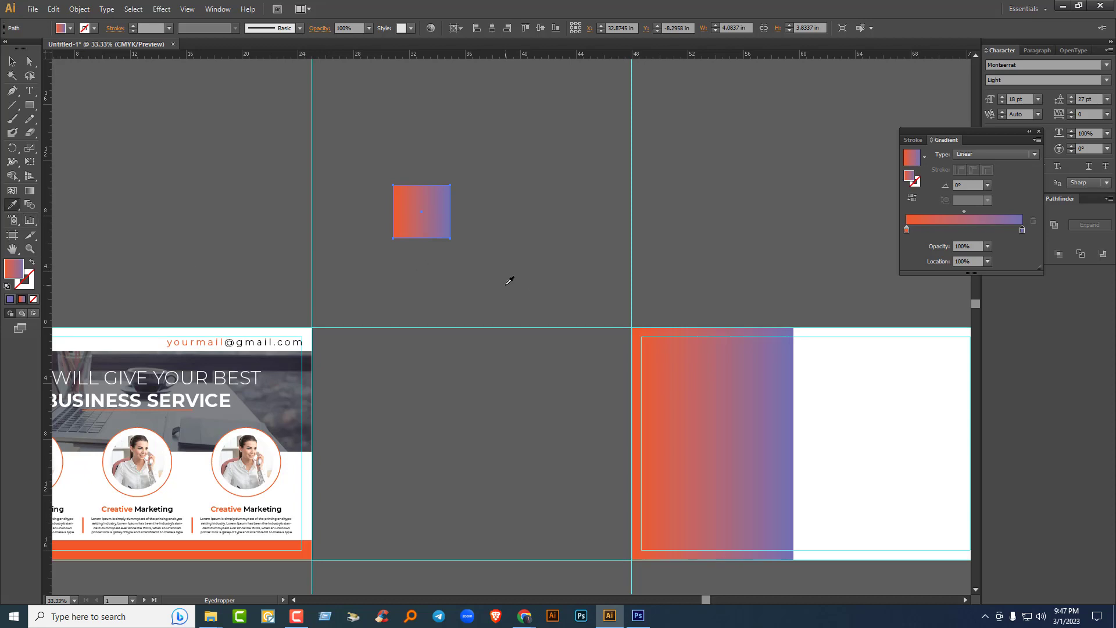
pyautogui.click(13, 61)
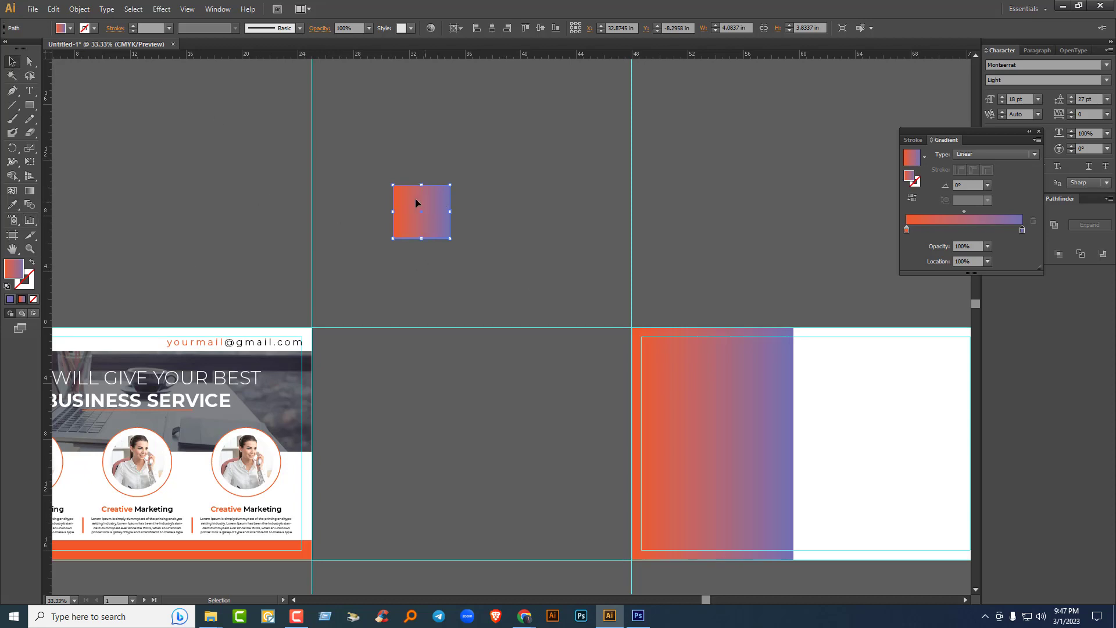
# Step: Replace the sample square's gradient fill with the solid light orange swatch and deselect the square
pyautogui.click(71, 28)
pyautogui.click(114, 50)
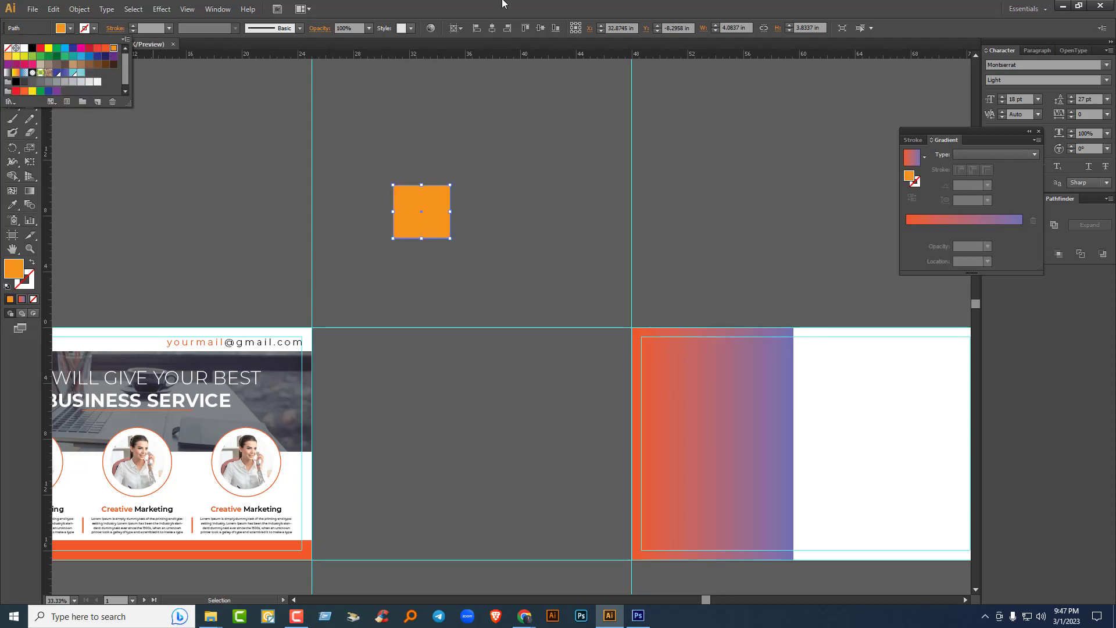
pyautogui.press('Escape')
pyautogui.click(176, 85)
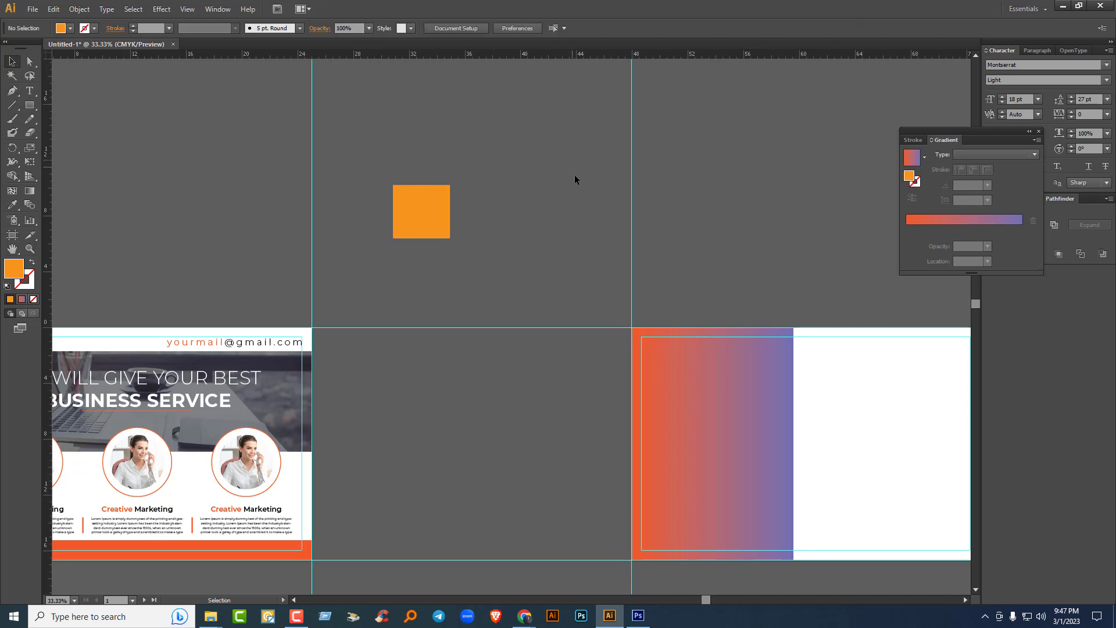
pyautogui.click(971, 220)
pyautogui.click(1023, 230)
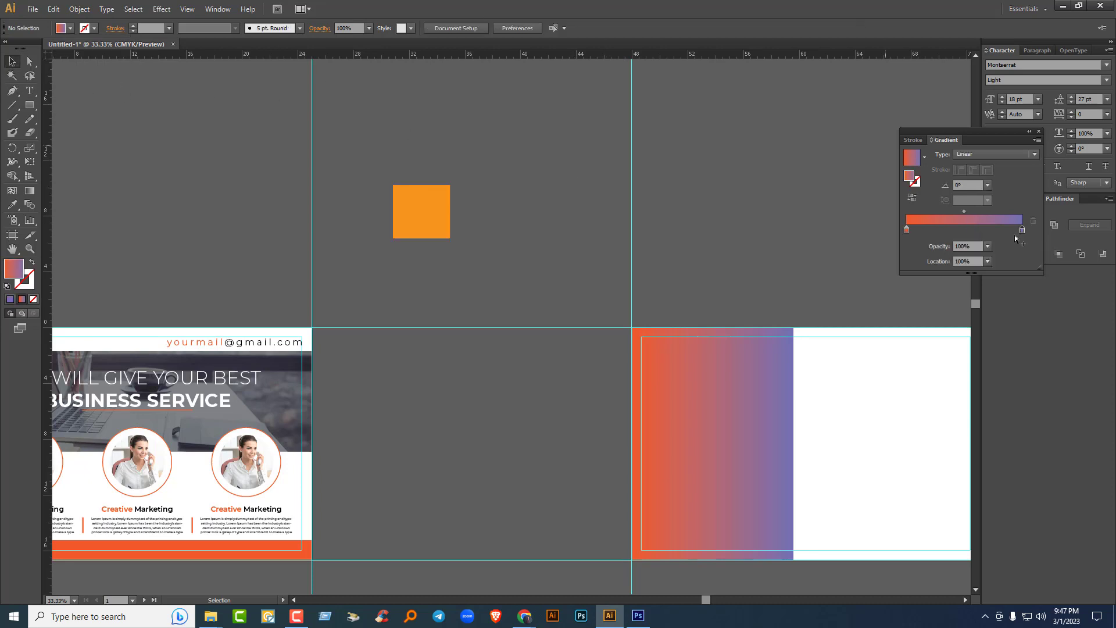
pyautogui.click(12, 204)
pyautogui.click(435, 196)
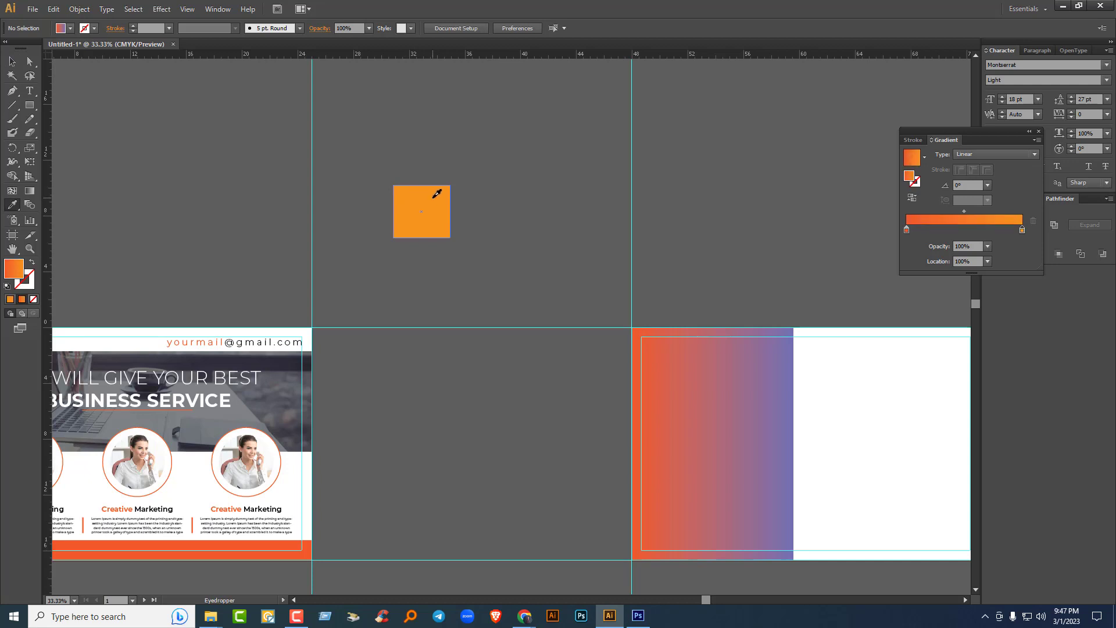
pyautogui.click(12, 60)
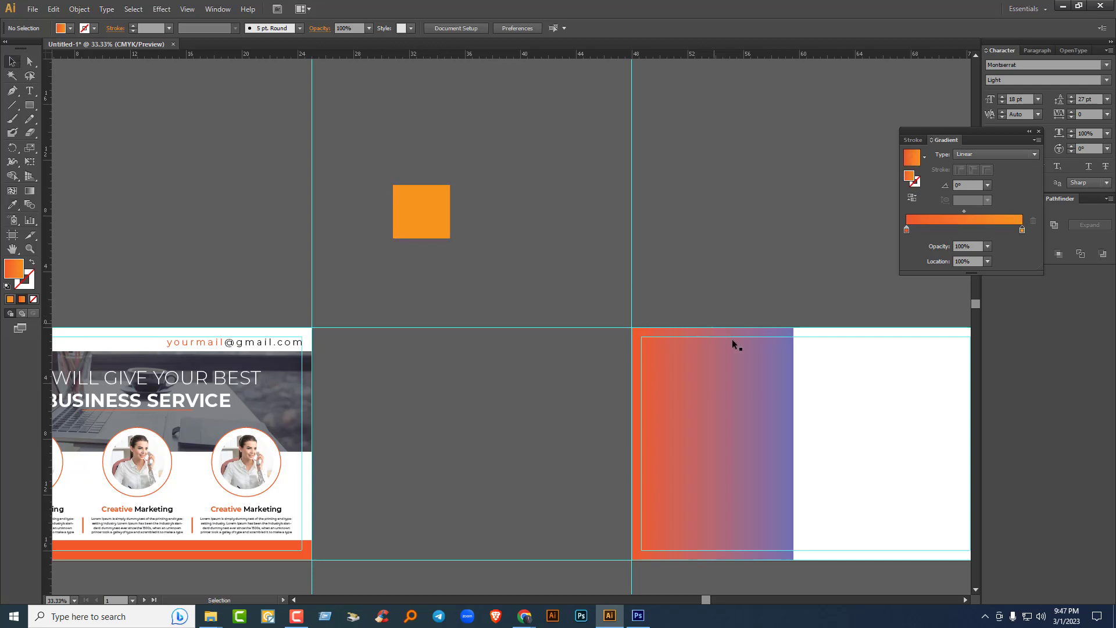
# Step: Set the end colour stop of the panel rectangle's gradient to the light orange sampled from the square between the artboards, then deselect
pyautogui.click(755, 375)
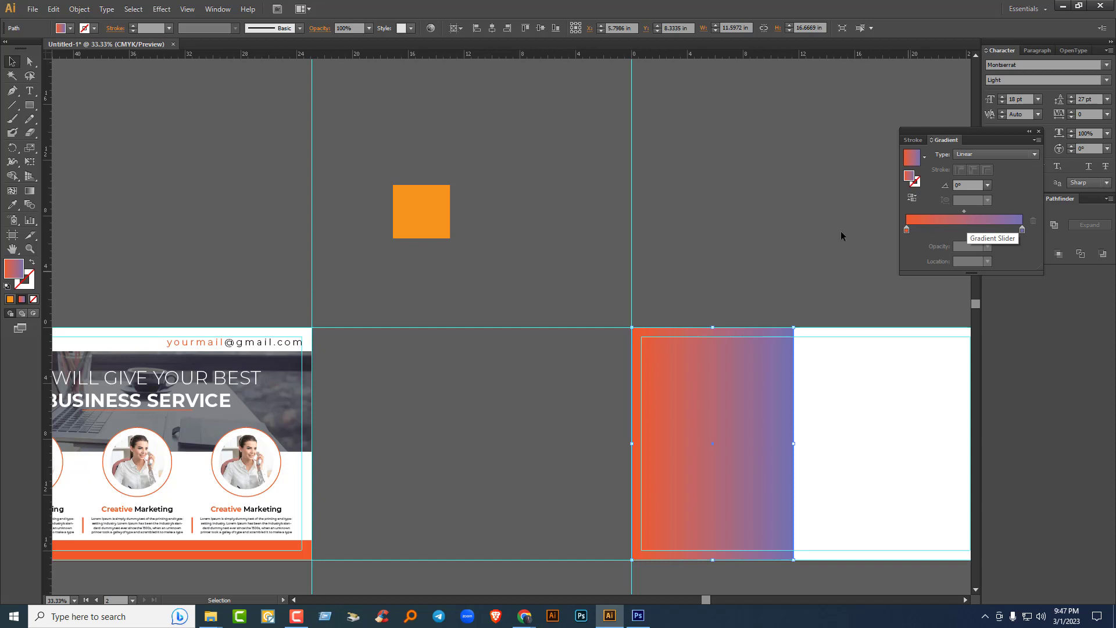
pyautogui.click(1023, 231)
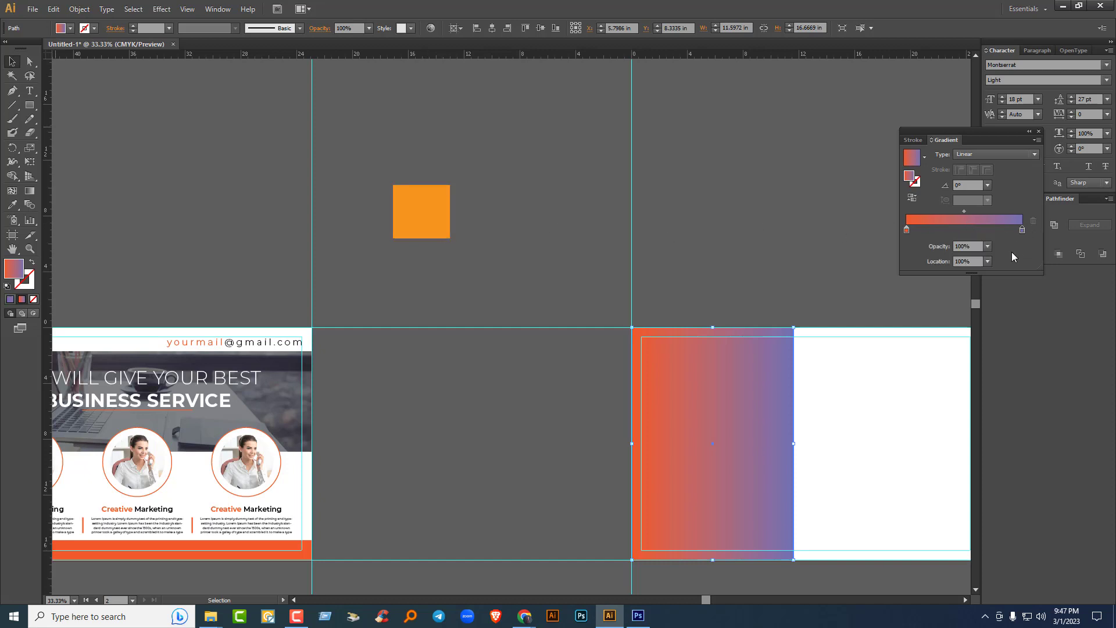
pyautogui.click(12, 205)
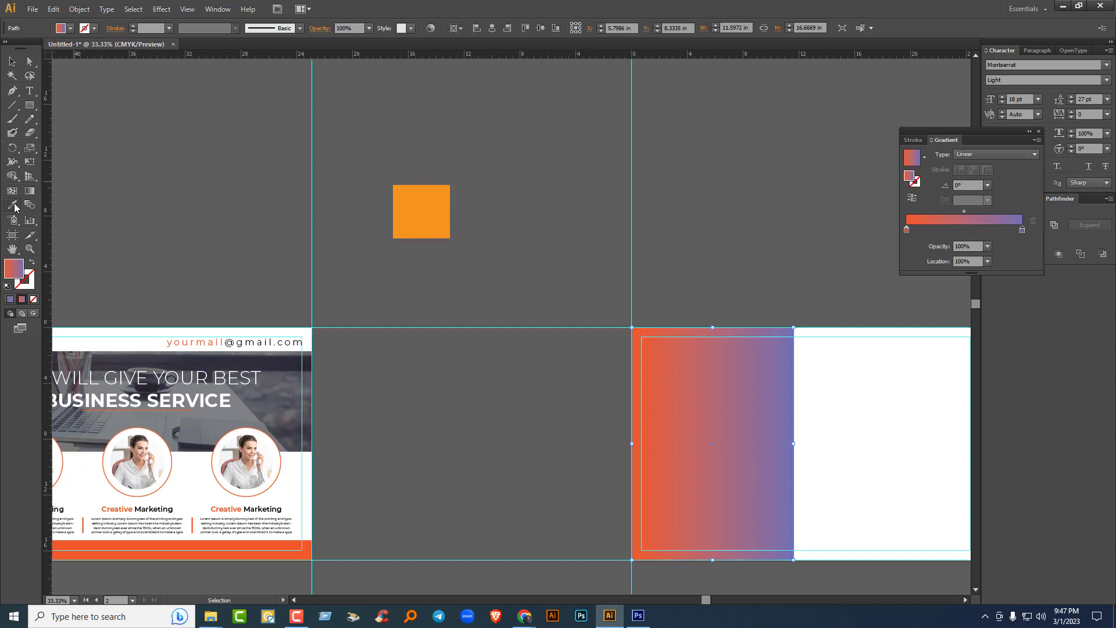
pyautogui.keyDown('shift'); pyautogui.click(427, 193); pyautogui.keyUp('shift')
pyautogui.press('v')
pyautogui.click(760, 228)
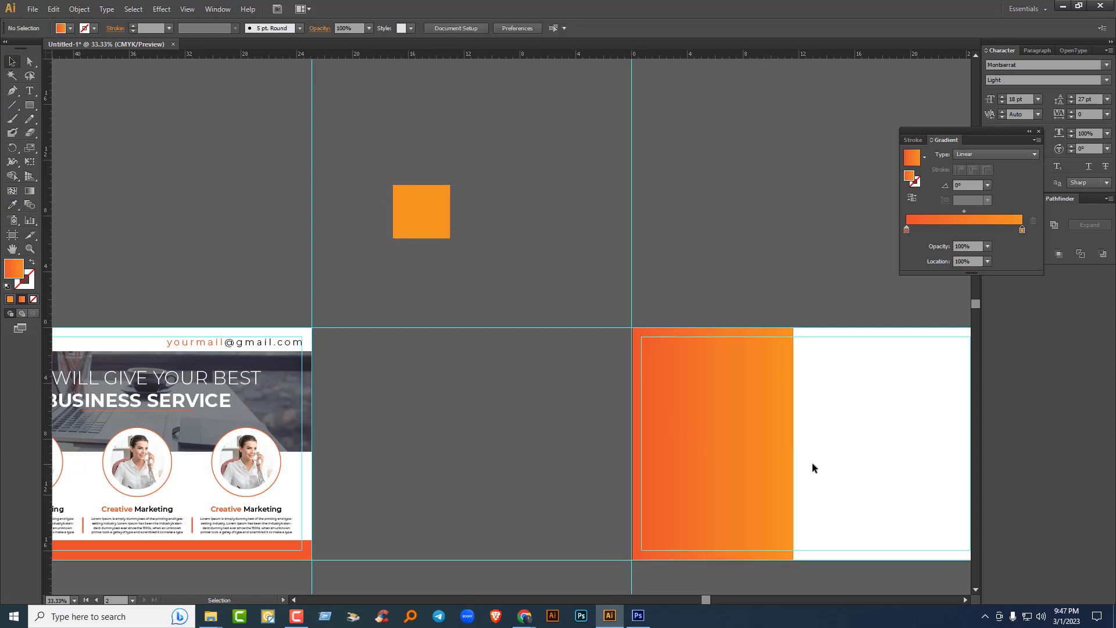
# Step: Redirect the panel's gradient to run straight down from dark orange at the top to light orange at the bottom, at about -89.7°
pyautogui.moveTo(811, 461); pyautogui.dragTo(569, 394)
pyautogui.scroll(2, 560, 405)
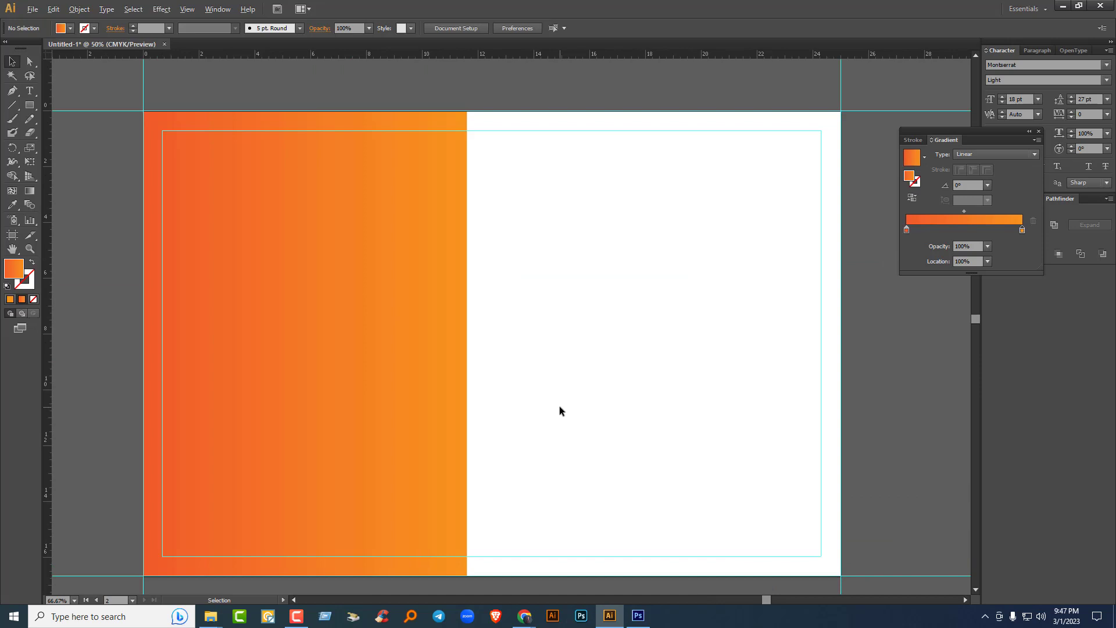
pyautogui.scroll(-1, 559, 406)
pyautogui.click(425, 336)
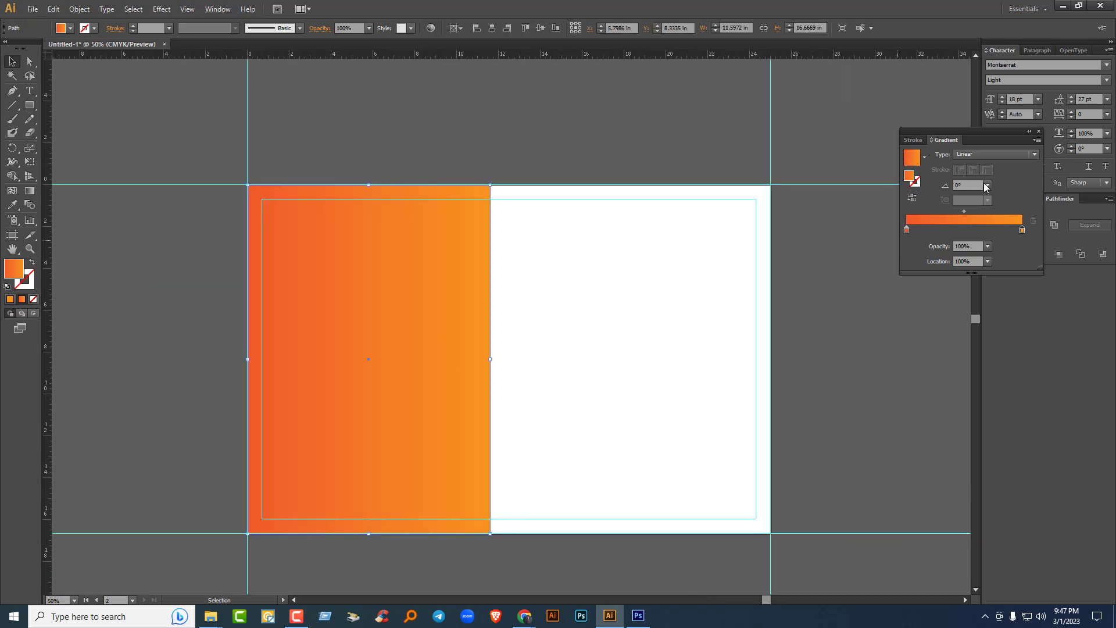
pyautogui.click(29, 193)
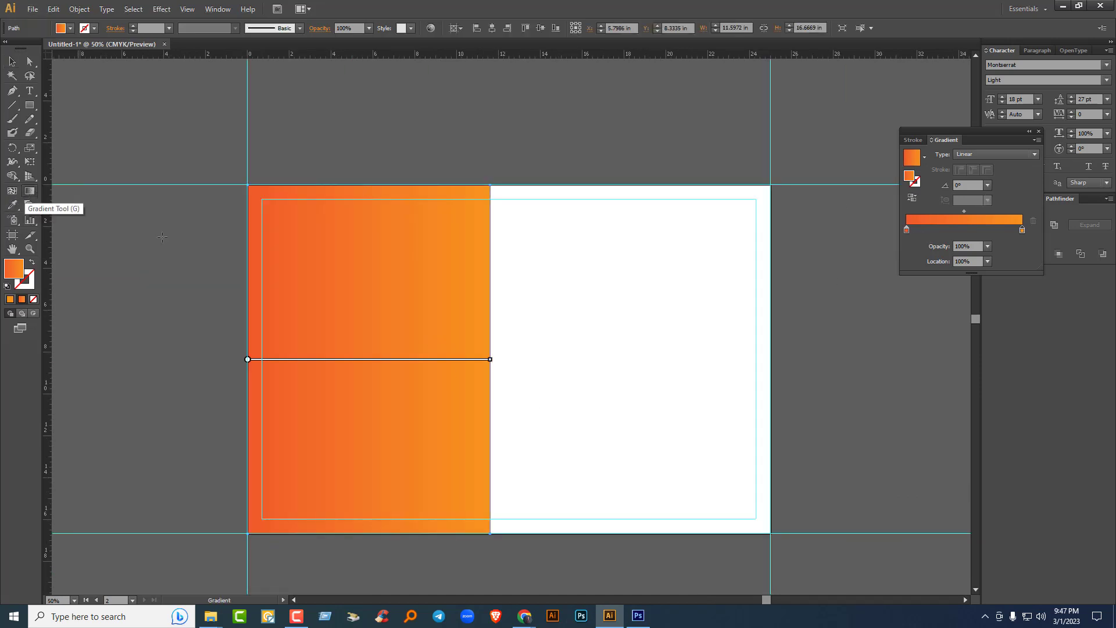
pyautogui.moveTo(429, 492); pyautogui.dragTo(302, 211)
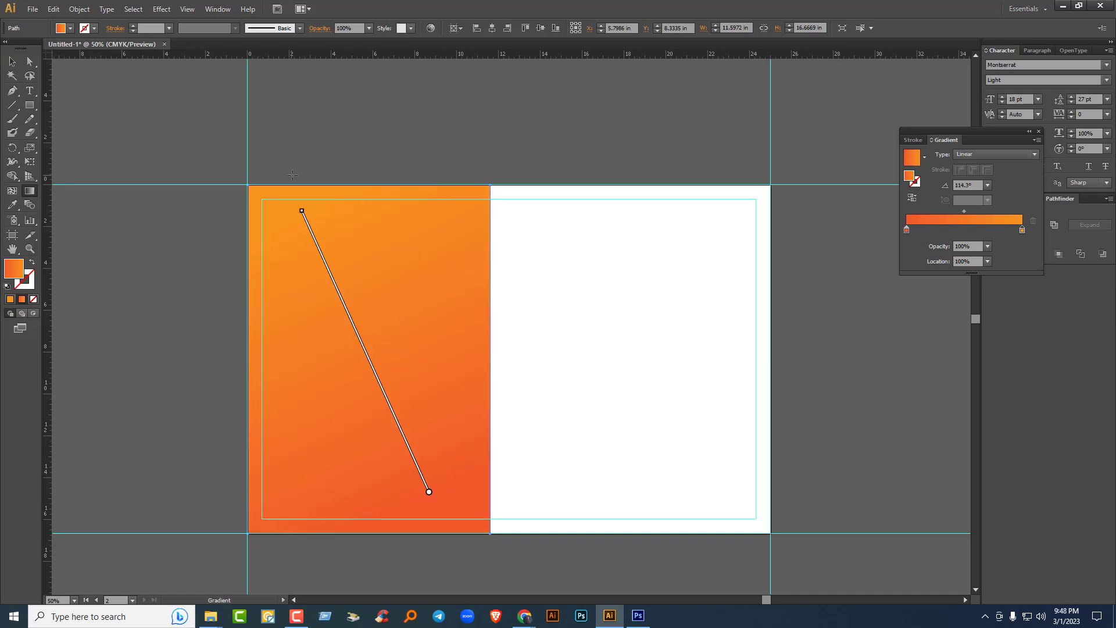
pyautogui.moveTo(372, 151); pyautogui.dragTo(369, 499)
pyautogui.click(12, 61)
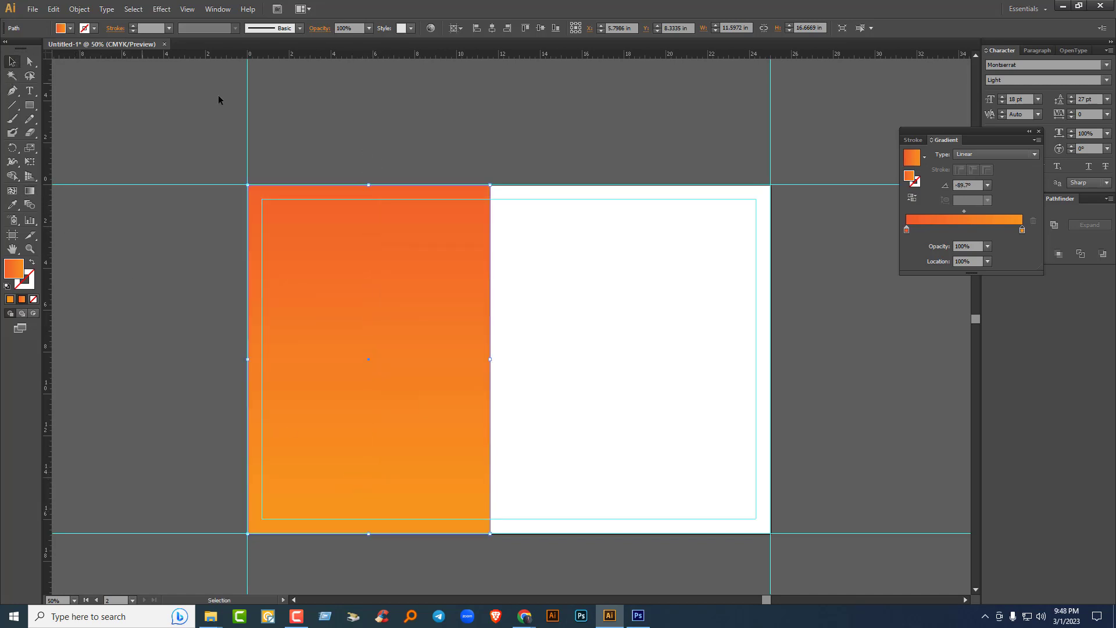
pyautogui.click(435, 106)
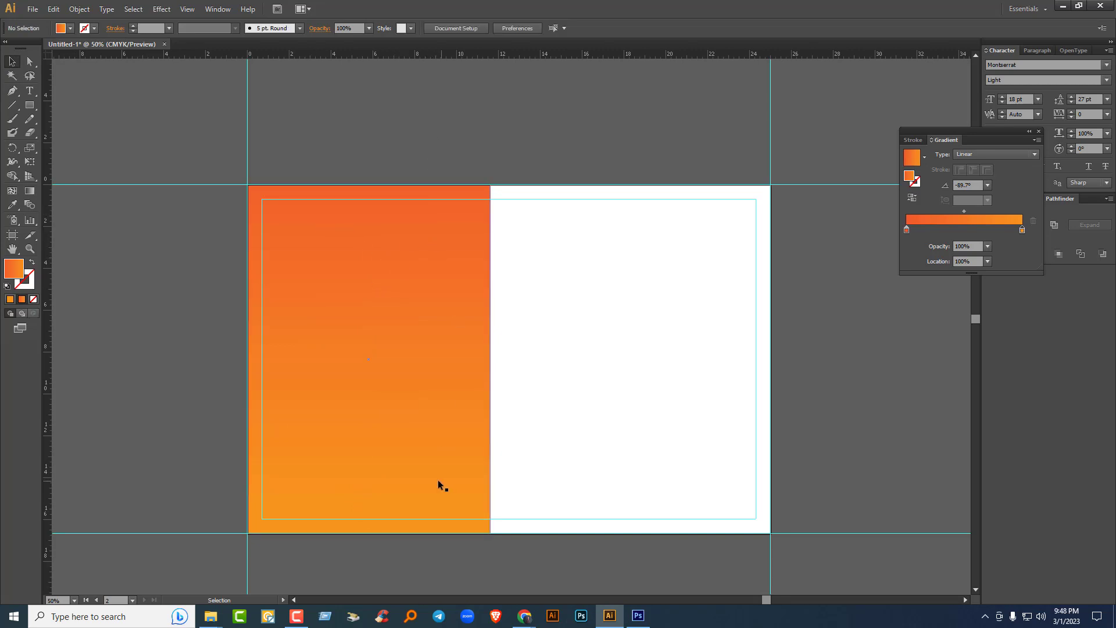
pyautogui.click(410, 299)
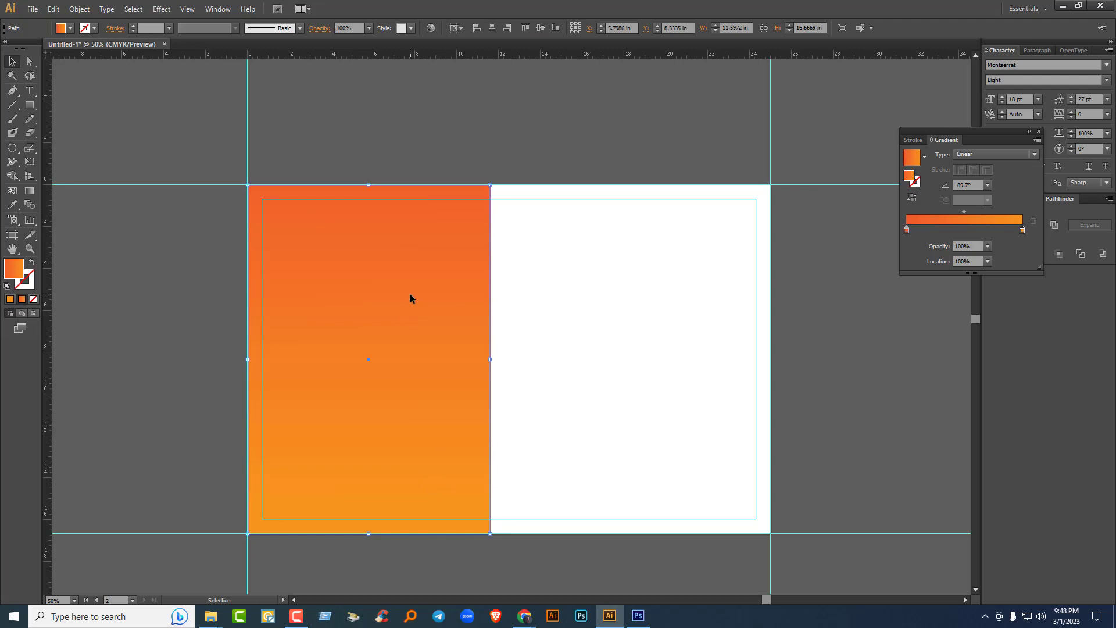
pyautogui.press('a')
pyautogui.press('v')
pyautogui.hotkey('ctrl', 'shift', 'a')
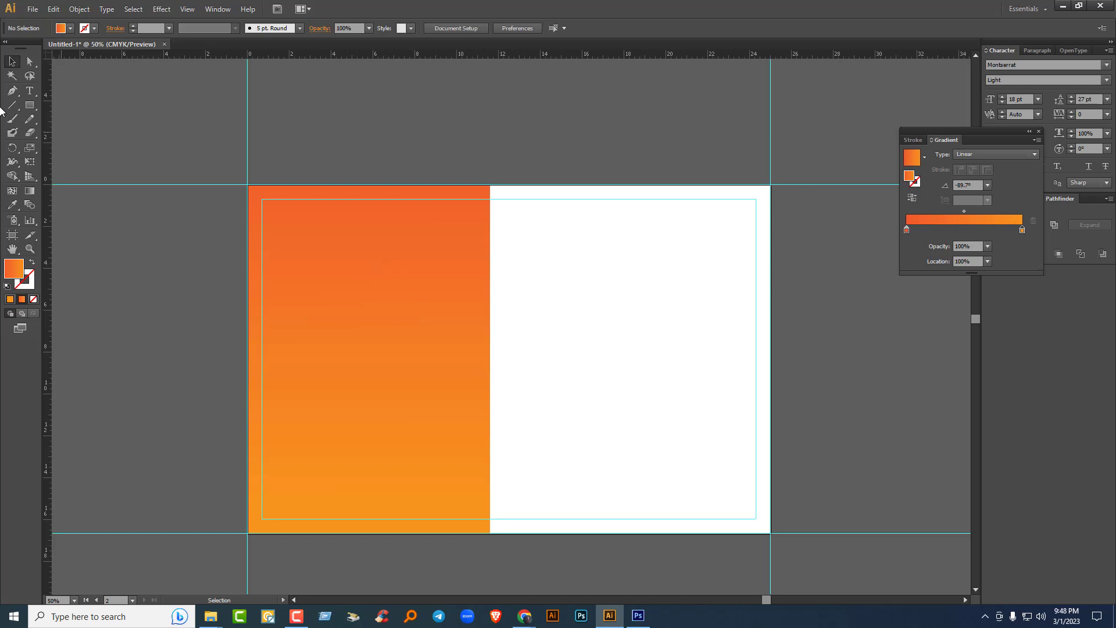
# Step: Add a text line reading "About our company" near the top of the gradient panel
pyautogui.click(30, 90)
pyautogui.click(294, 230)
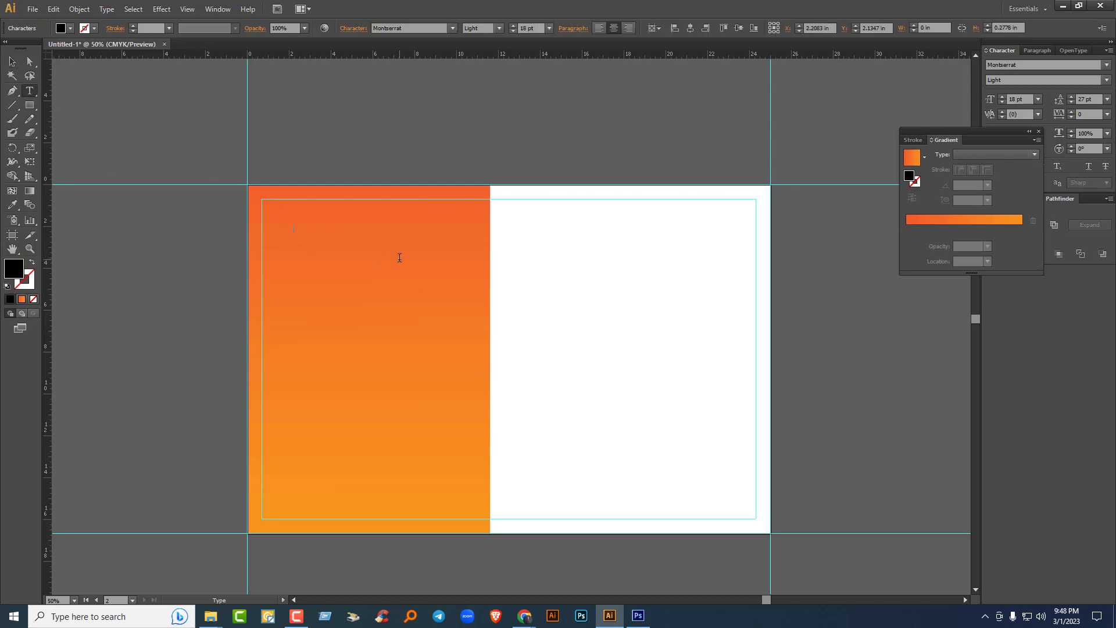
pyautogui.write('About our company')
# Step: Format the whole heading as SemiBold in all caps with a white fill
pyautogui.hotkey('ctrl', 'a')
pyautogui.click(1040, 131)
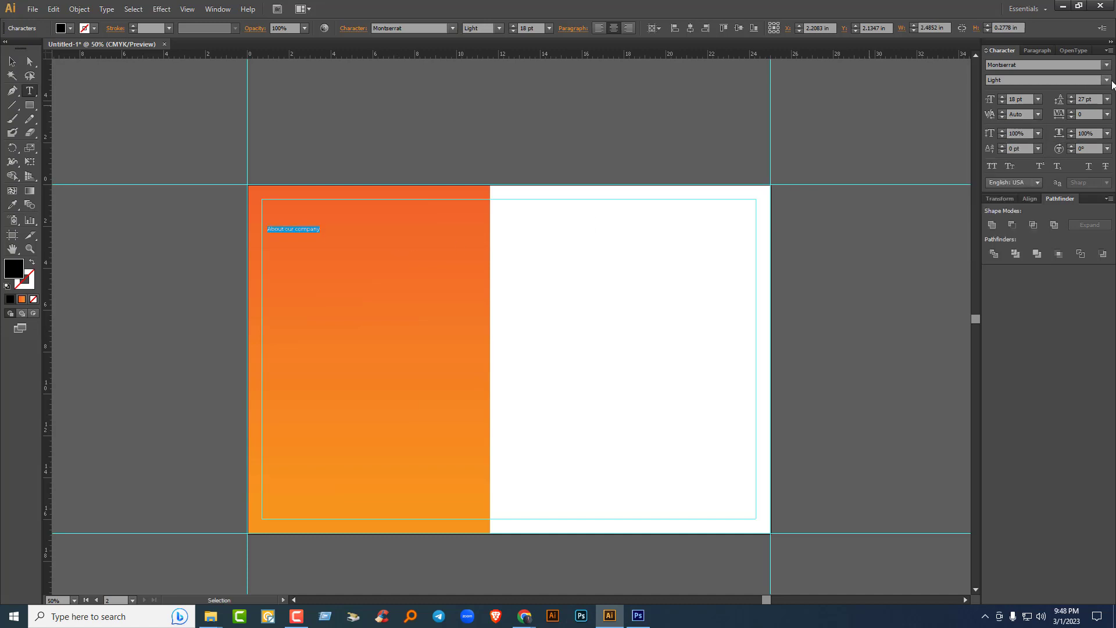
pyautogui.click(1108, 81)
pyautogui.click(1015, 222)
pyautogui.click(992, 166)
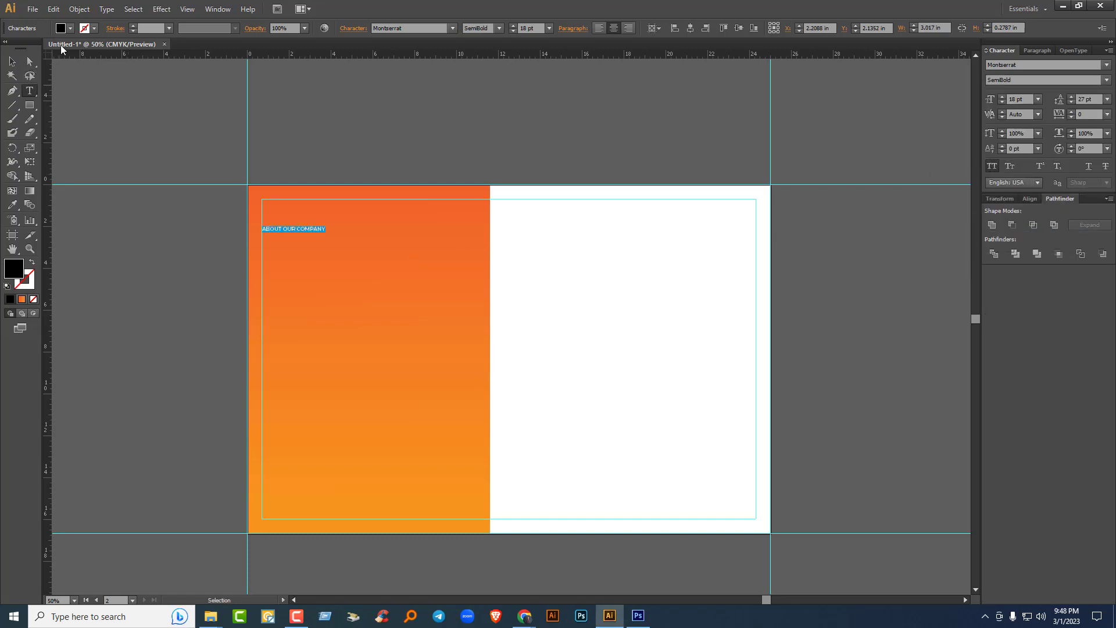
pyautogui.click(70, 28)
pyautogui.click(23, 47)
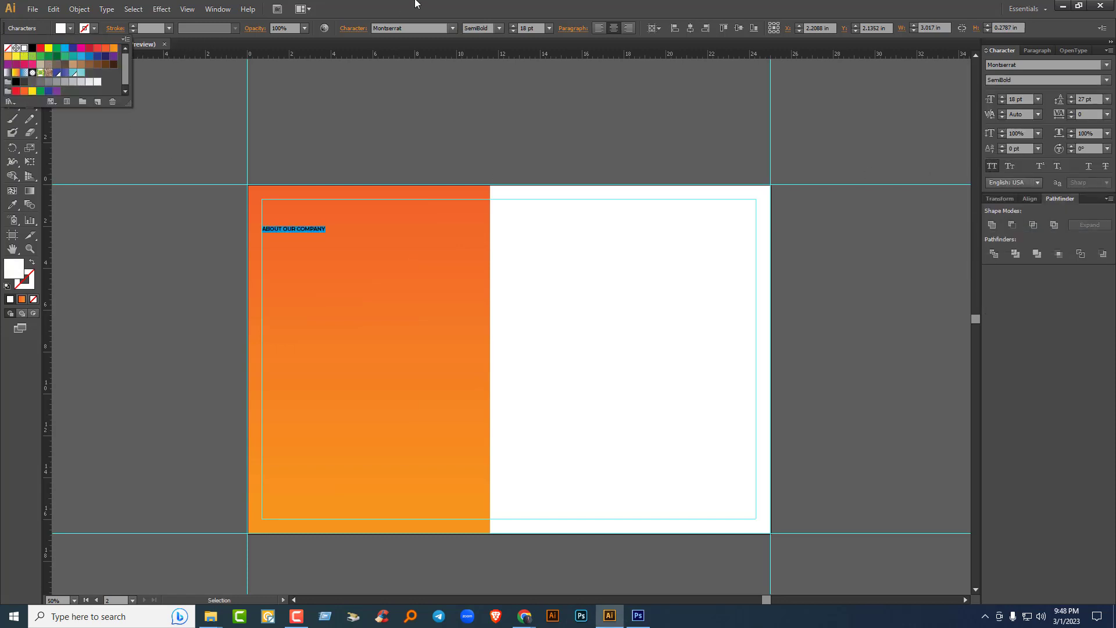
# Step: Set the heading's font size to 60 pt
pyautogui.click(1031, 98)
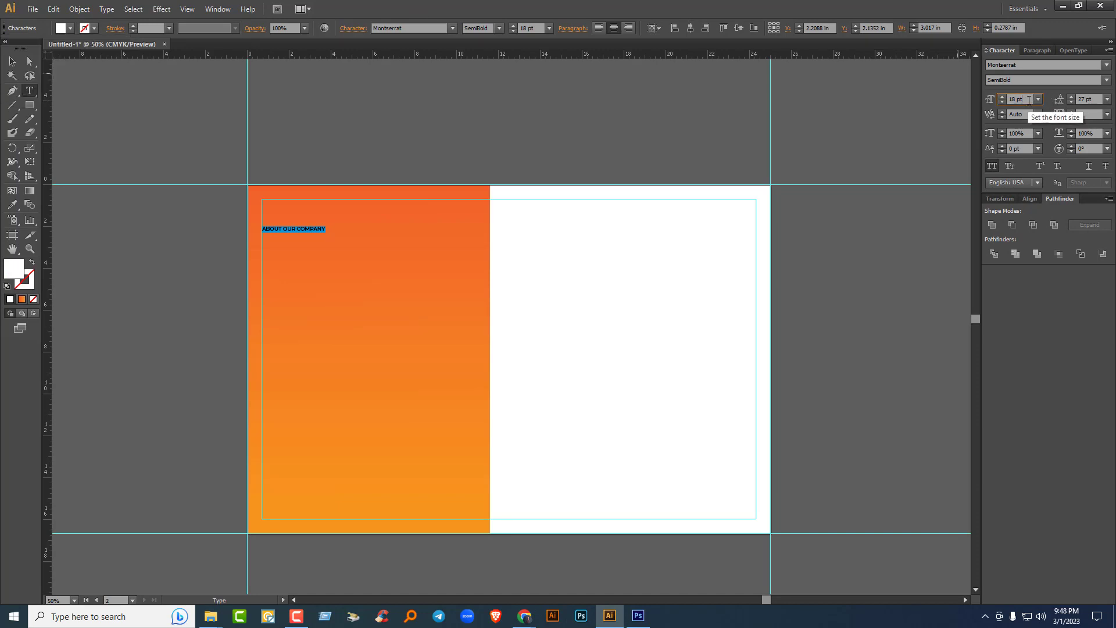
pyautogui.write('70')
pyautogui.press('Return')
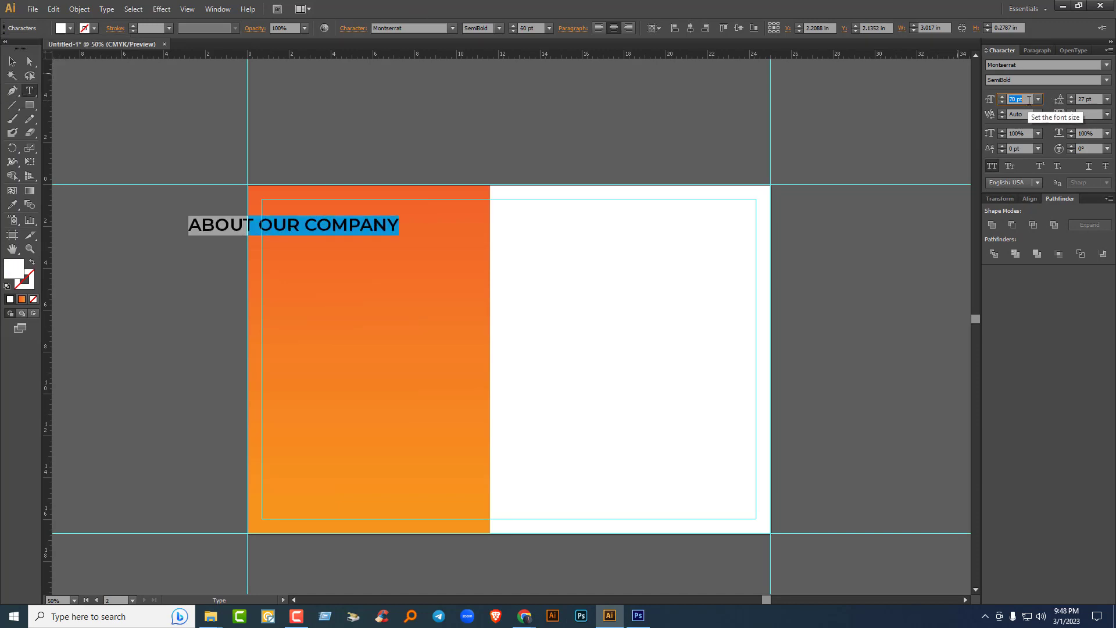
pyautogui.write('60')
pyautogui.press('Return')
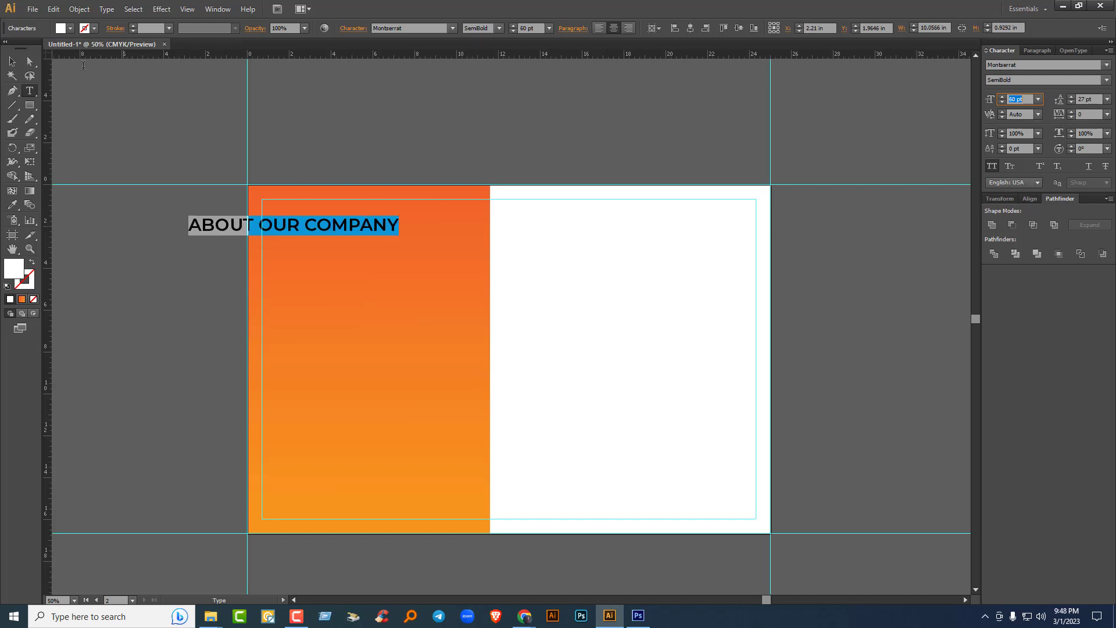
# Step: Fit the heading, about 9.9 in wide, inside the panel's upper margin and place a vertical guide at its right end
pyautogui.click(11, 61)
pyautogui.moveTo(323, 232); pyautogui.dragTo(398, 224)
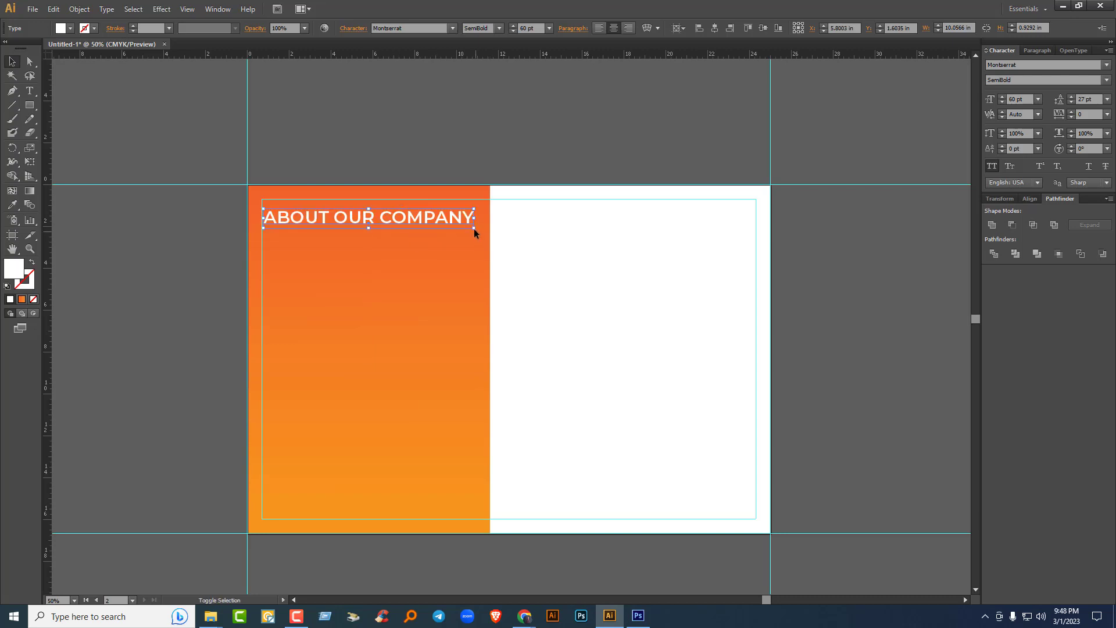
pyautogui.moveTo(473, 228); pyautogui.dragTo(471, 230)
pyautogui.click(466, 142)
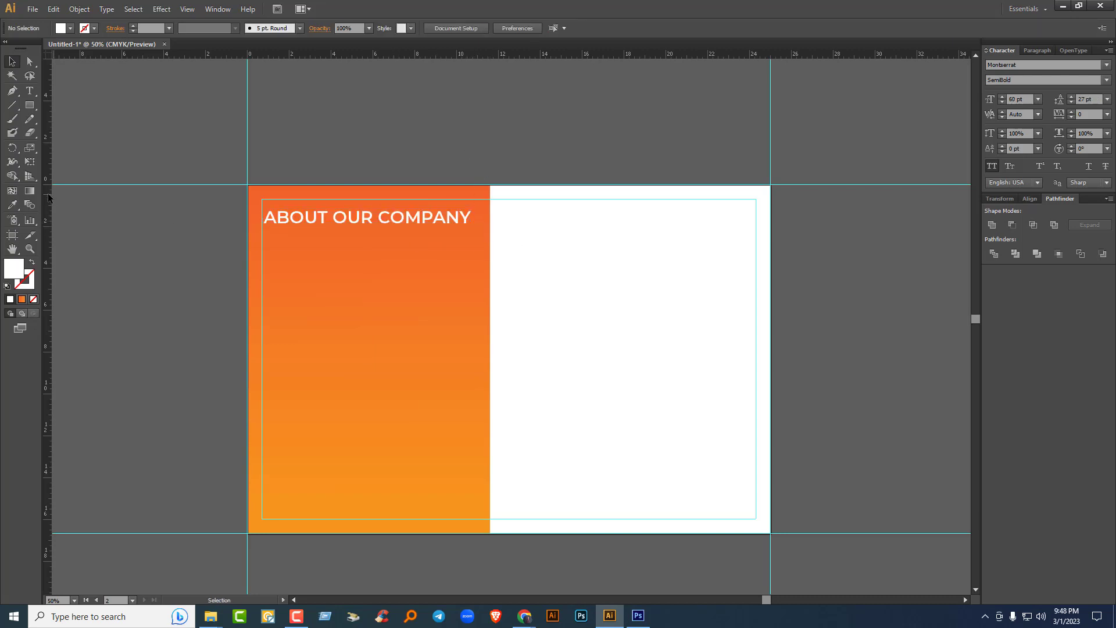
pyautogui.moveTo(472, 270); pyautogui.dragTo(472, 270)
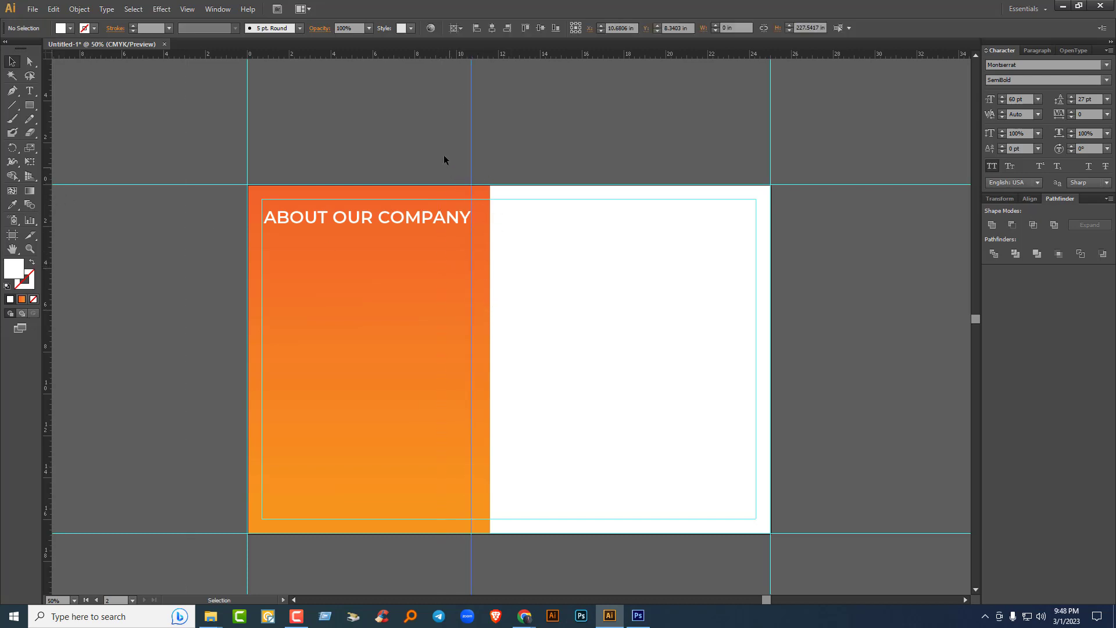
pyautogui.click(421, 172)
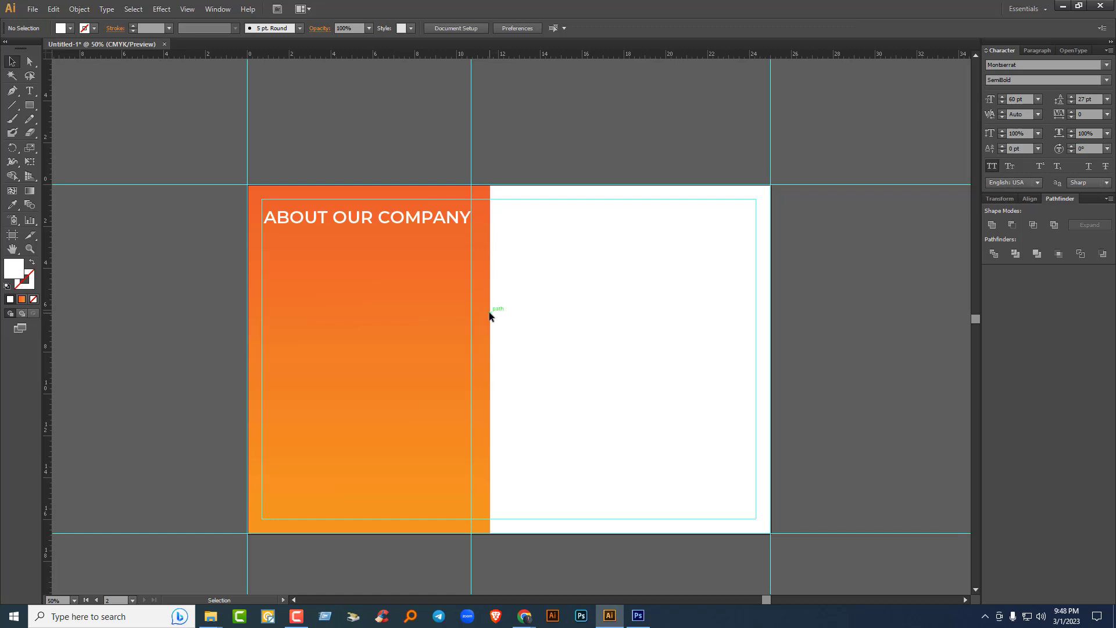
# Step: Change the word "ABOUT" in the heading to the Thin weight and deselect the text
pyautogui.doubleClick(362, 220)
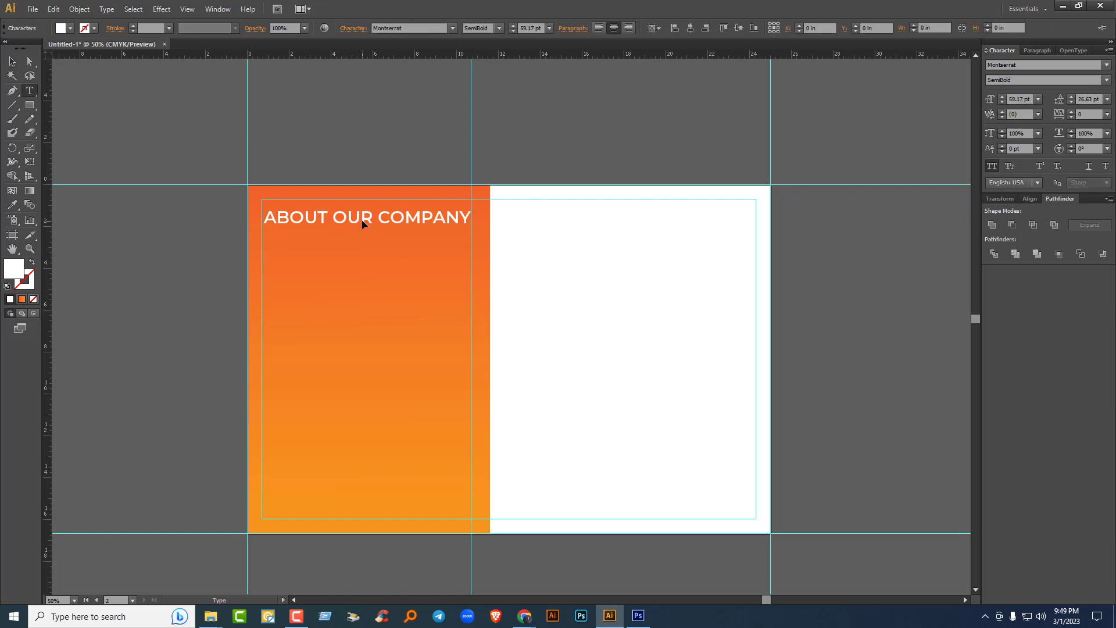
pyautogui.moveTo(327, 218); pyautogui.dragTo(263, 217)
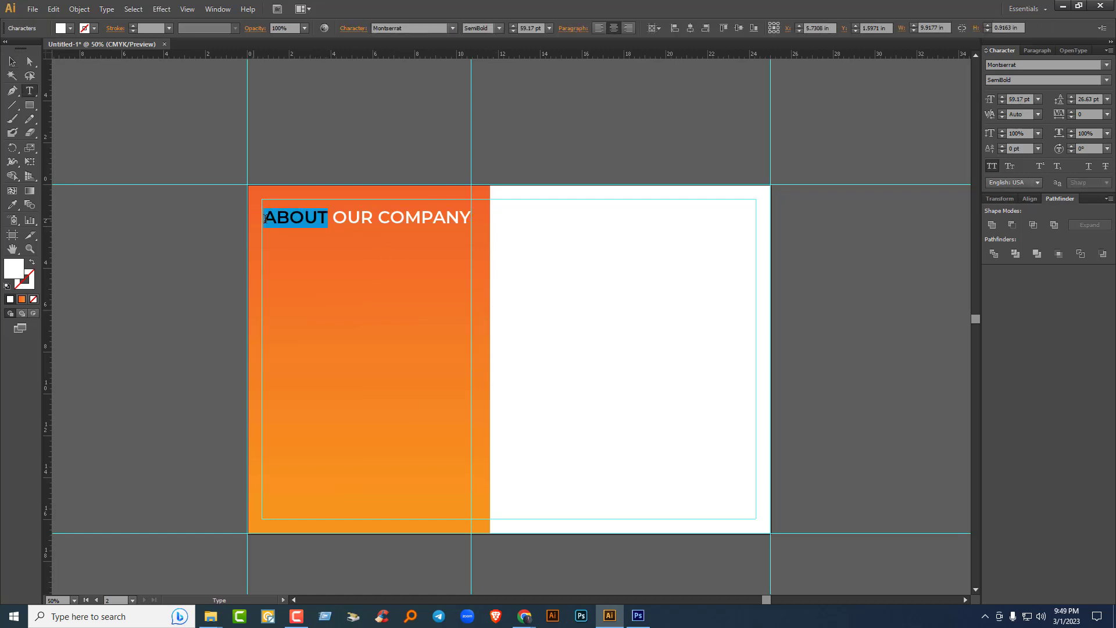
pyautogui.click(1107, 80)
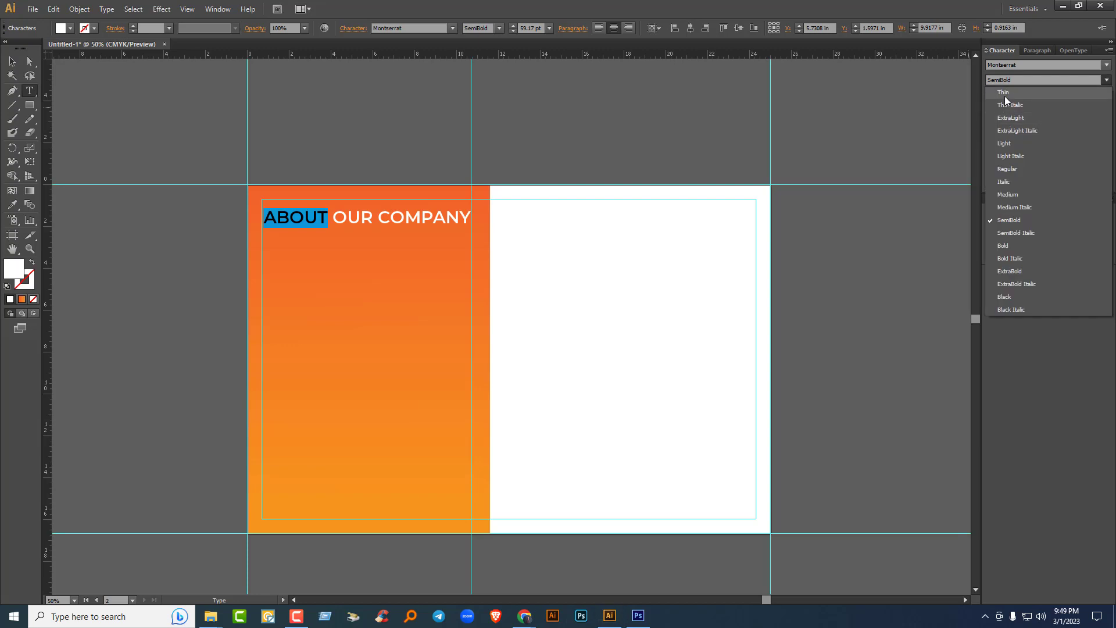
pyautogui.click(1004, 95)
pyautogui.click(12, 61)
pyautogui.click(335, 117)
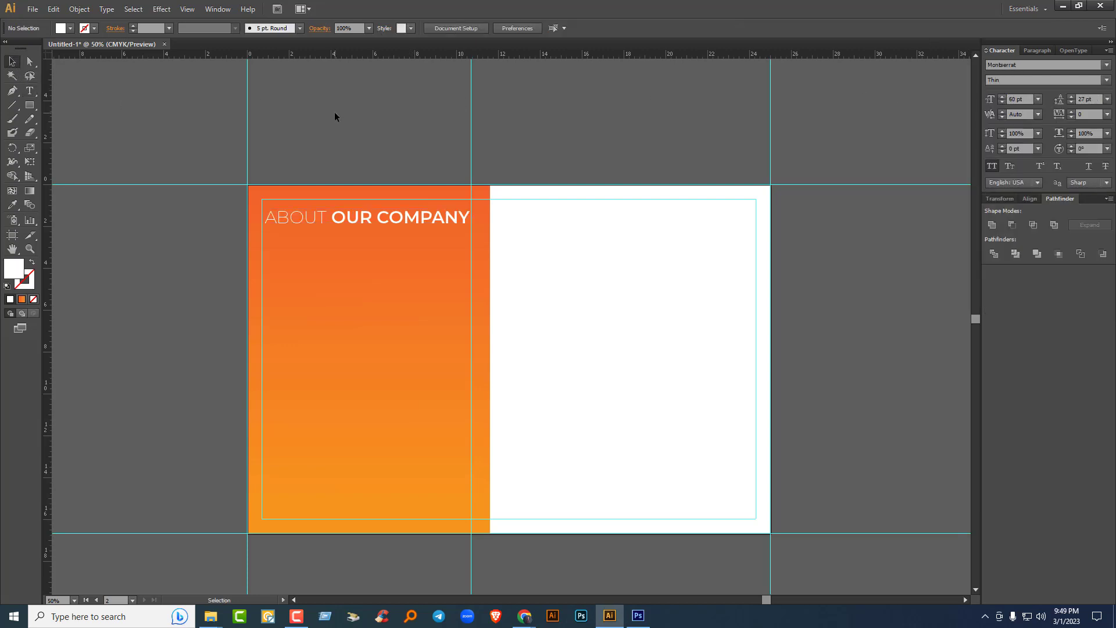
# Step: Nudge the heading left to the margin guide and scale it up slightly so its right end meets the new vertical guide
pyautogui.click(380, 218)
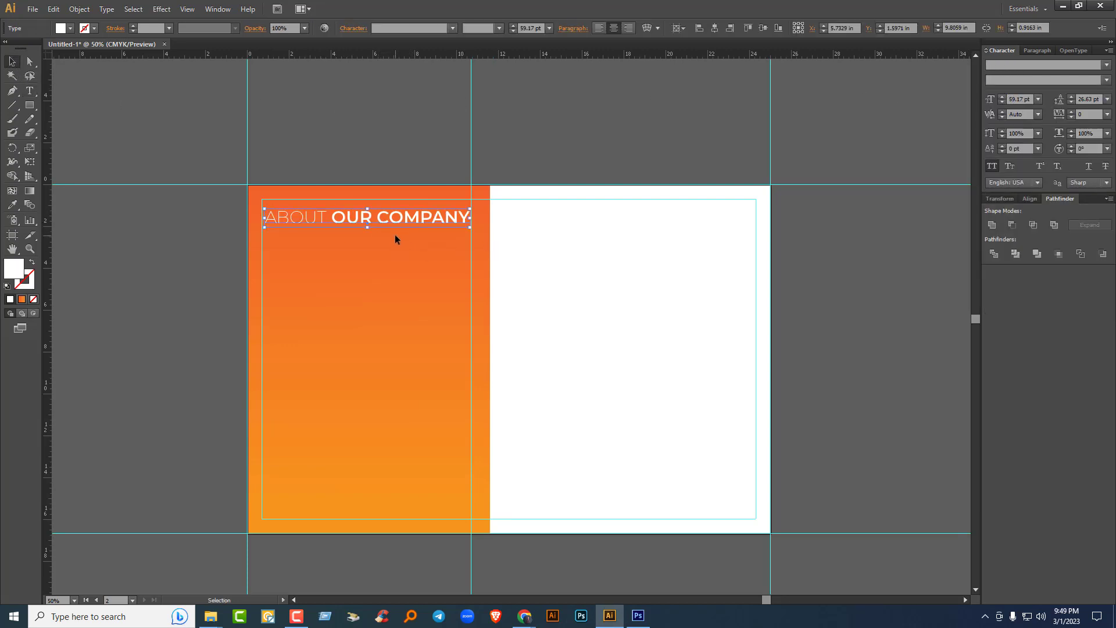
pyautogui.press('Left')
pyautogui.press('Left')
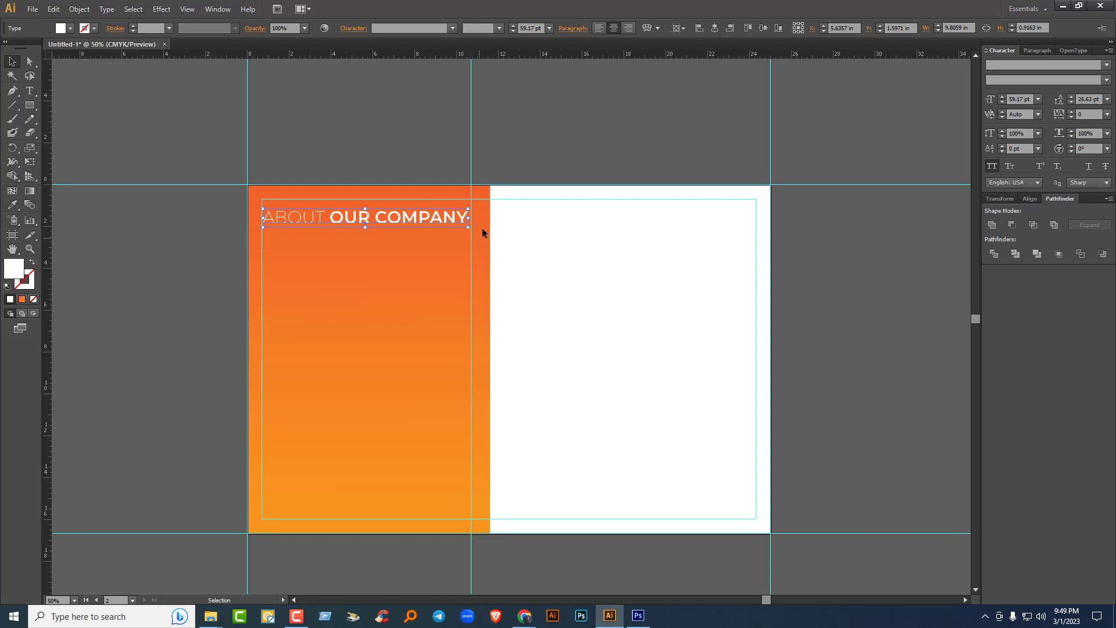
pyautogui.click(478, 174)
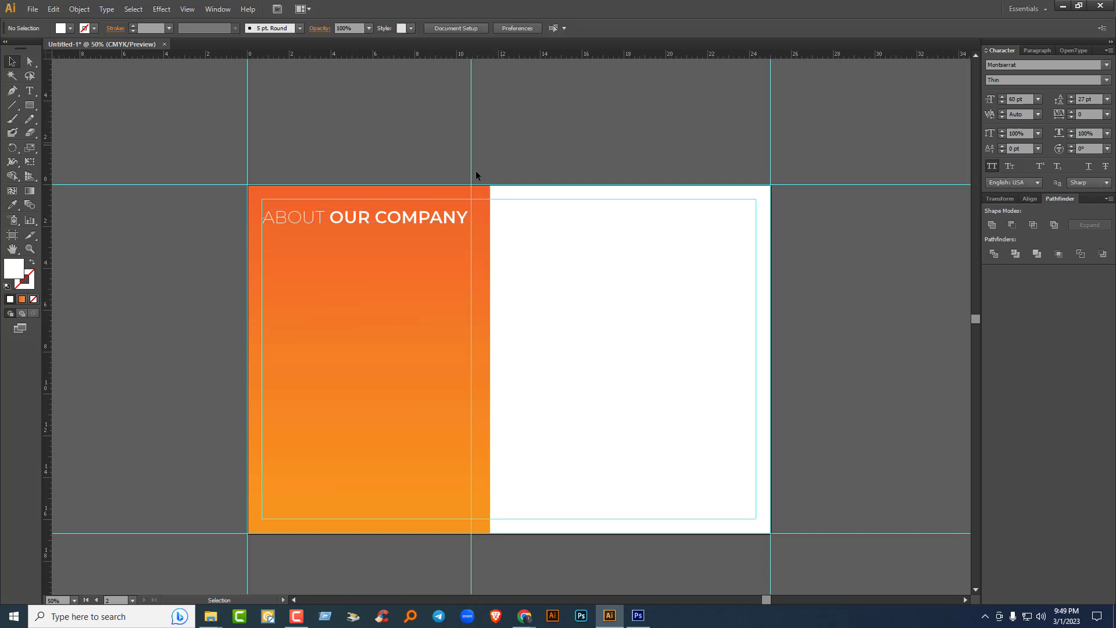
pyautogui.click(462, 218)
pyautogui.moveTo(469, 229); pyautogui.dragTo(472, 230)
pyautogui.click(553, 131)
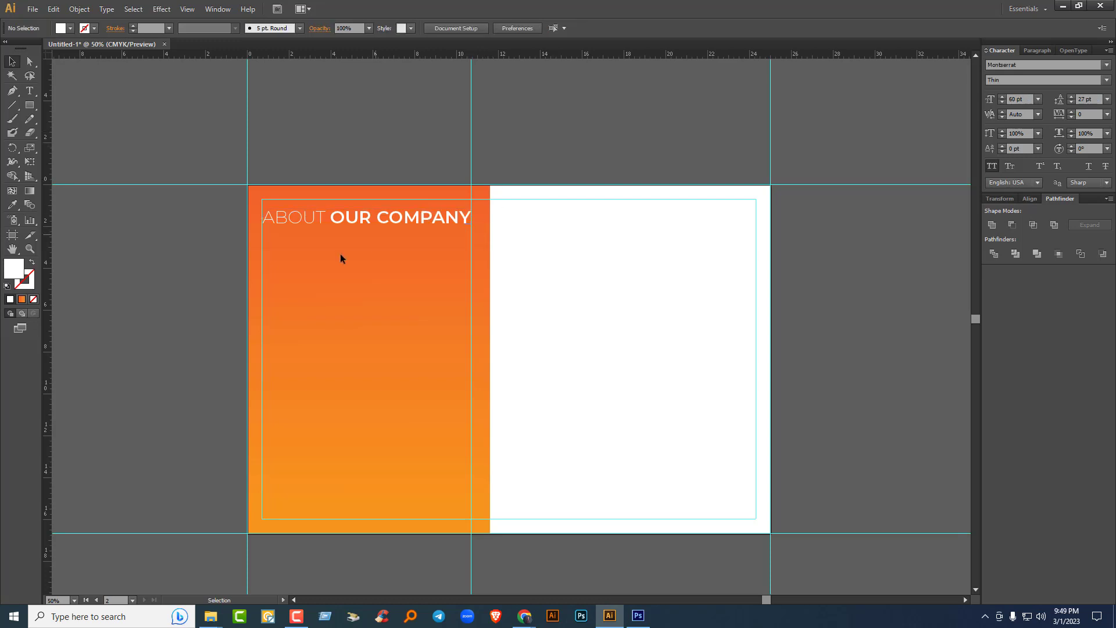
# Step: Draw a text box about 9.98 by 2.08 in directly below the heading and paste the Lorem Ipsum text into it
pyautogui.click(30, 91)
pyautogui.moveTo(262, 232); pyautogui.dragTo(470, 272)
pyautogui.hotkey('ctrl', 'v')
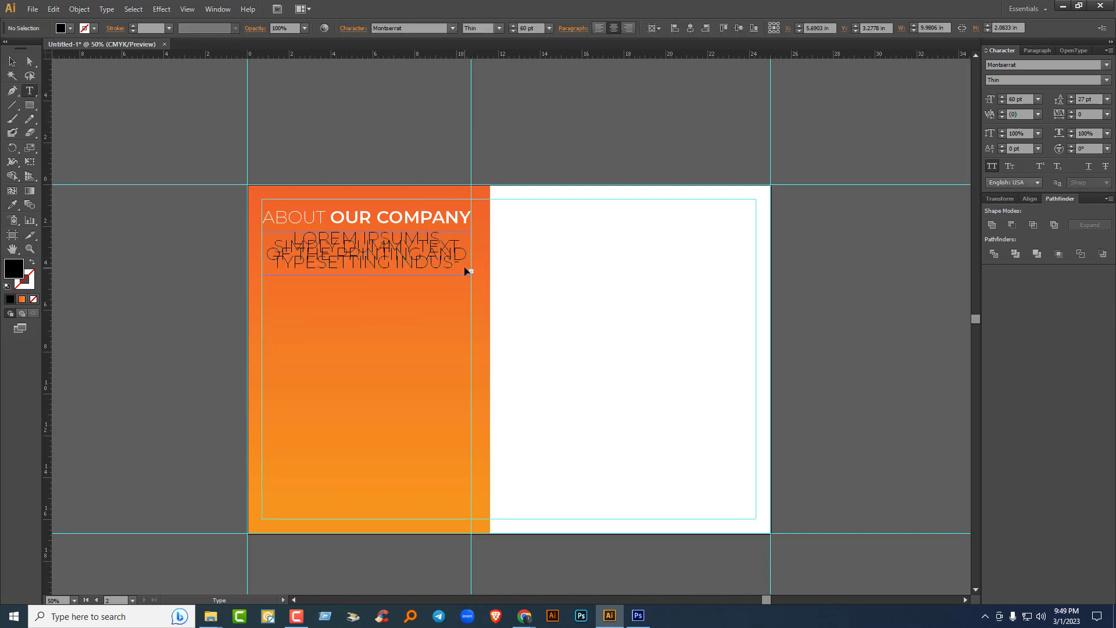
# Step: Give all of the pasted Lorem Ipsum body text a white fill and turn off All Caps
pyautogui.hotkey('ctrl', 'a')
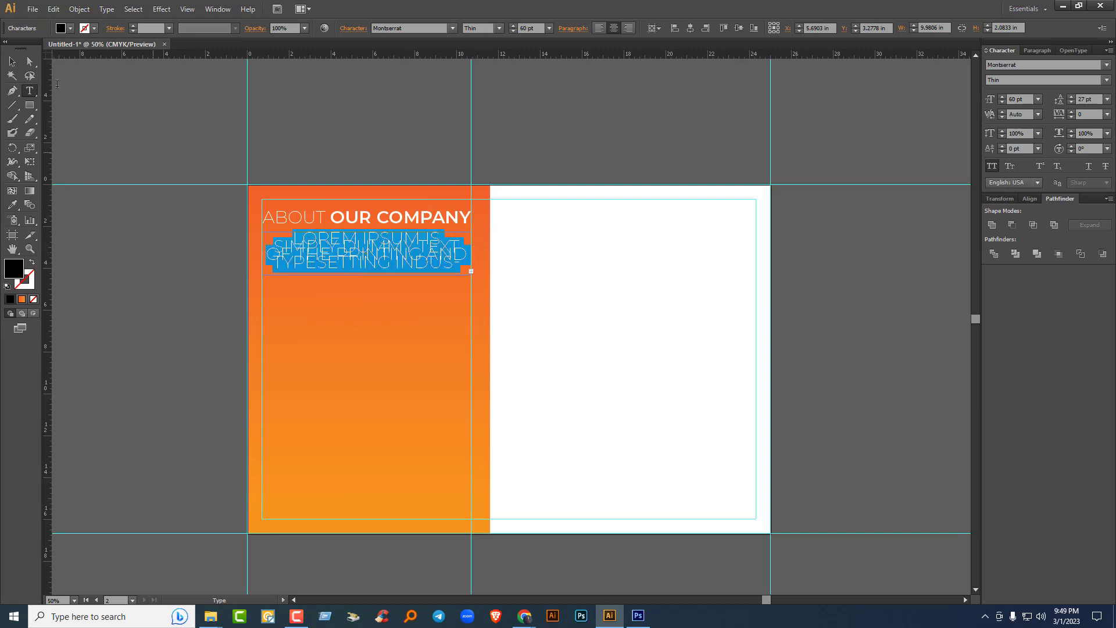
pyautogui.click(60, 28)
pyautogui.click(24, 47)
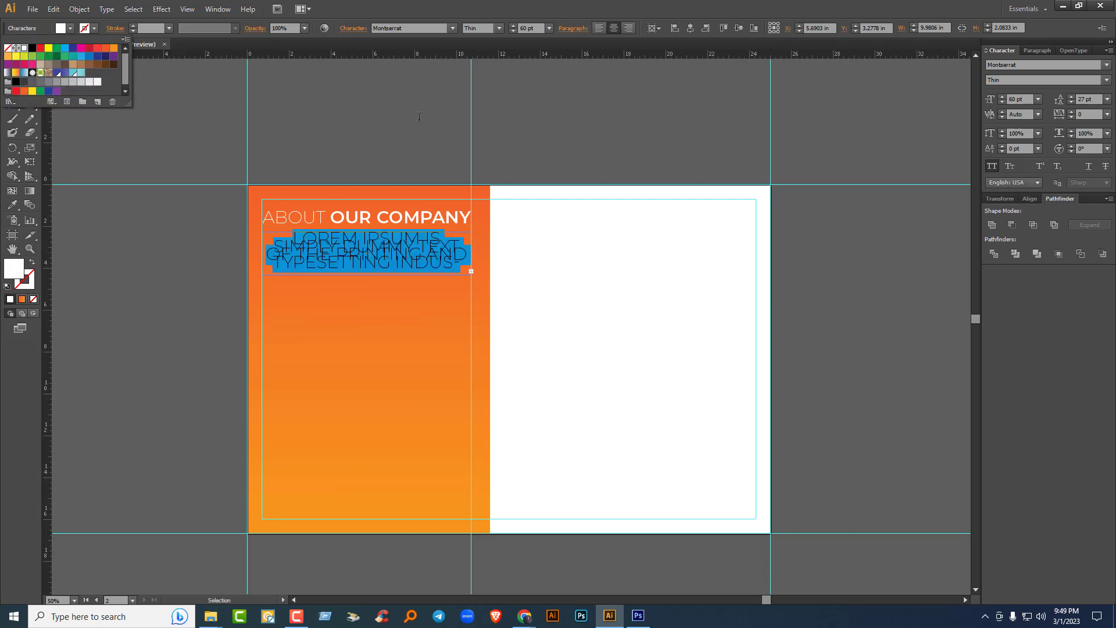
pyautogui.click(1093, 117)
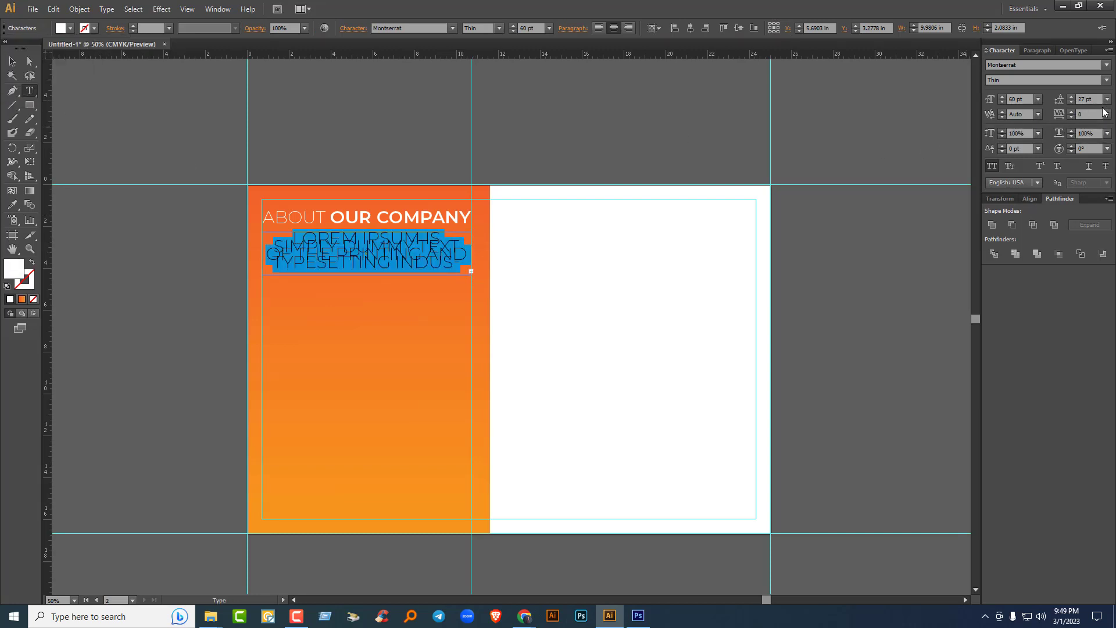
pyautogui.click(992, 166)
# Step: Set the body text's font size to 23 pt and its leading to 34 pt
pyautogui.scroll(-20, 1030, 100)
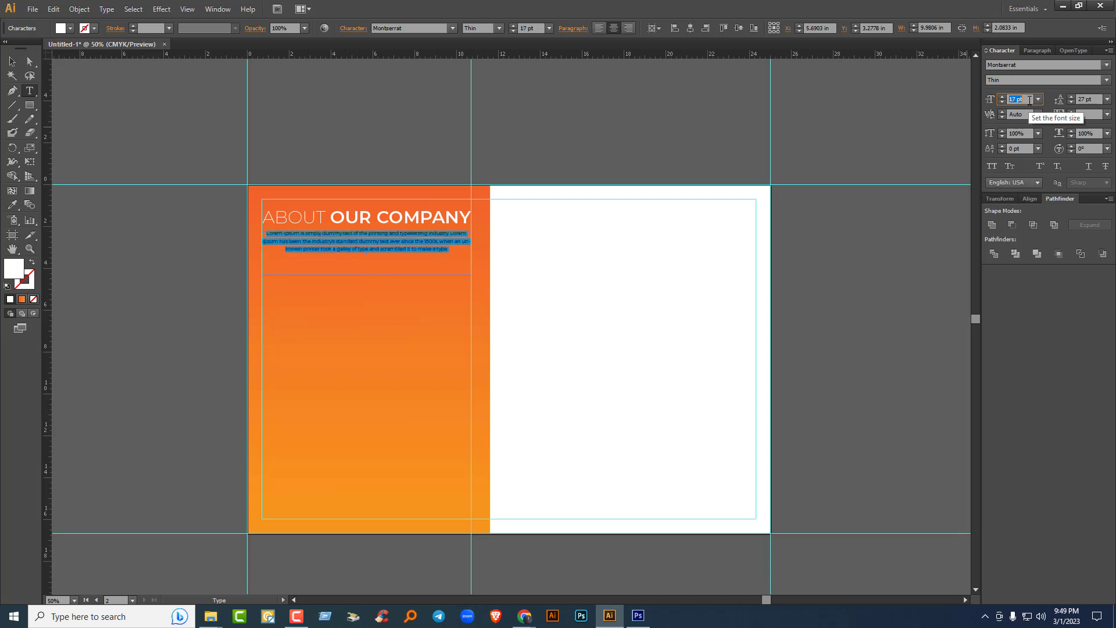
pyautogui.scroll(2, 1029, 100)
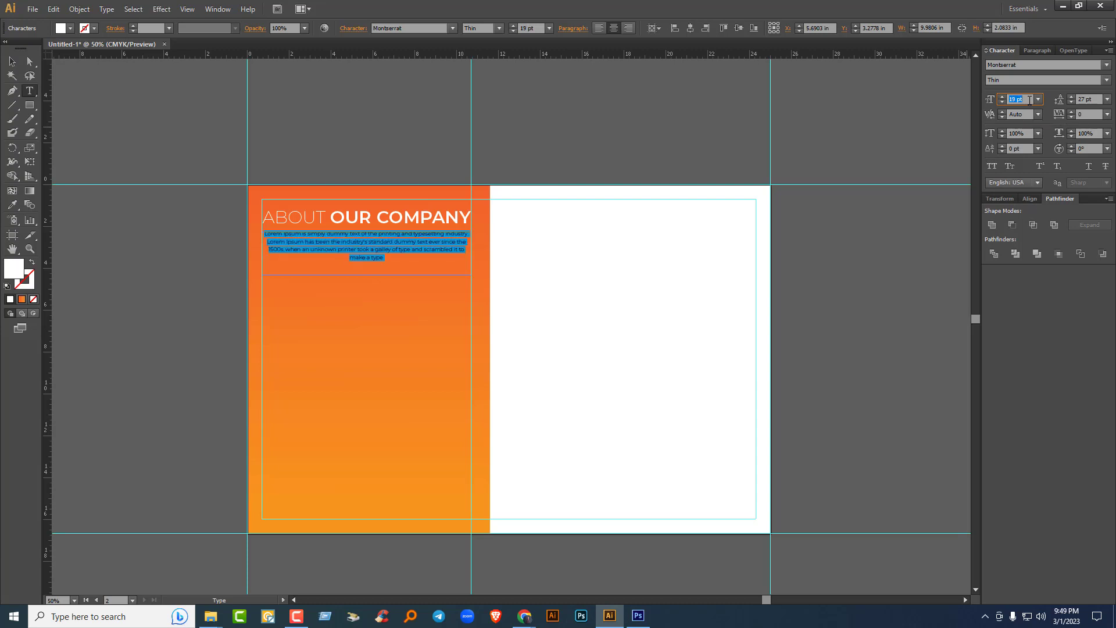
pyautogui.click(1098, 100)
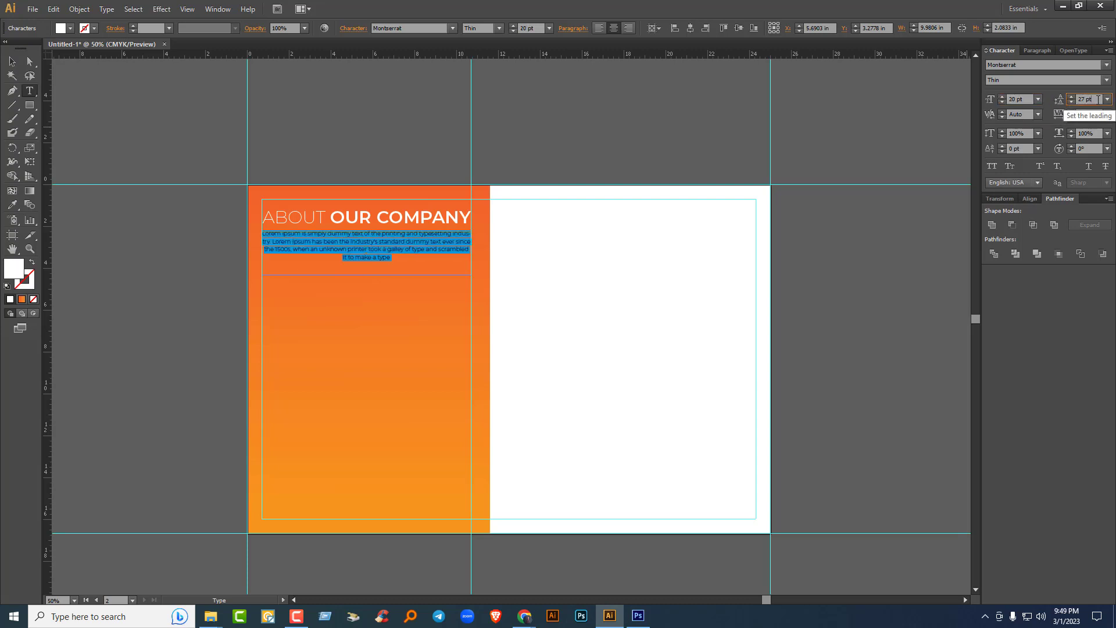
pyautogui.scroll(7, 1099, 99)
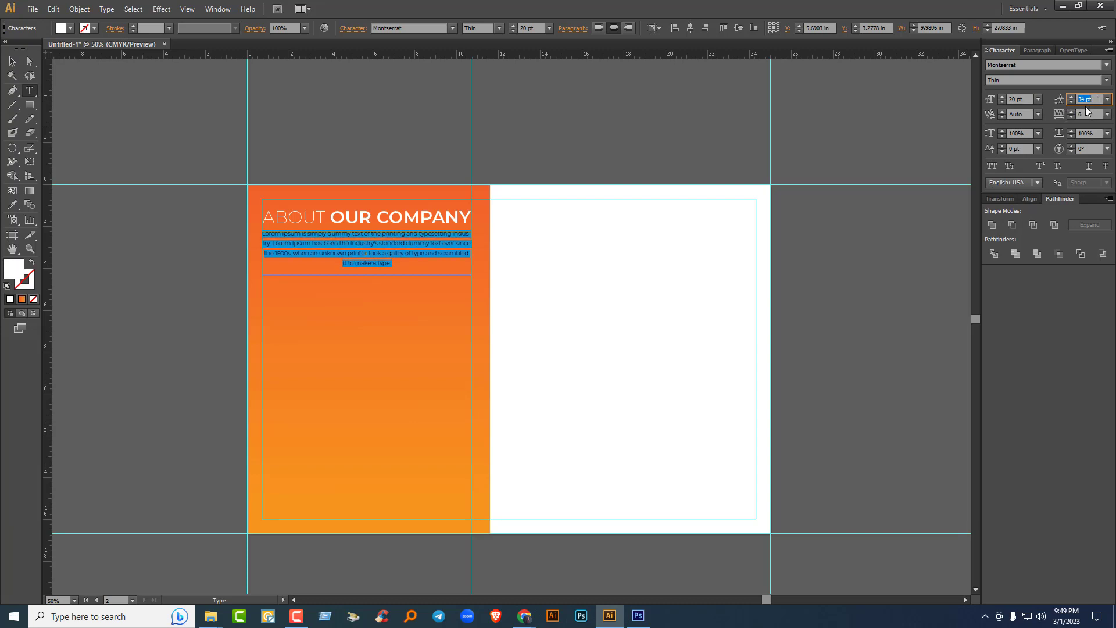
pyautogui.click(1026, 102)
pyautogui.scroll(1, 1025, 103)
pyautogui.scroll(2, 1025, 102)
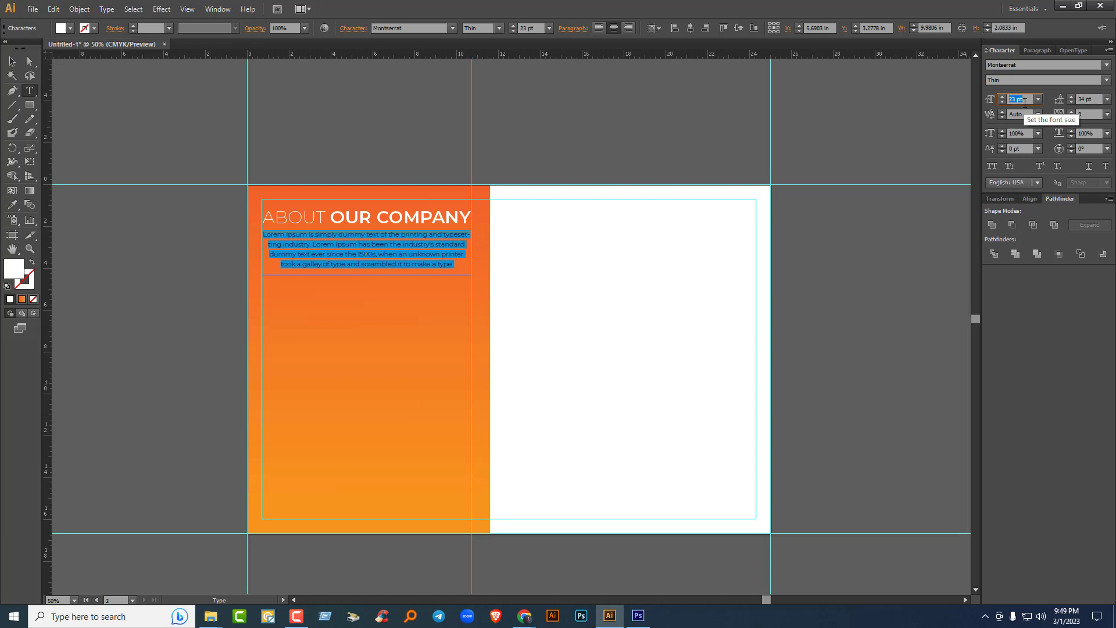
# Step: Justify the body paragraph with its last line aligned left, and deselect the text
pyautogui.click(1039, 50)
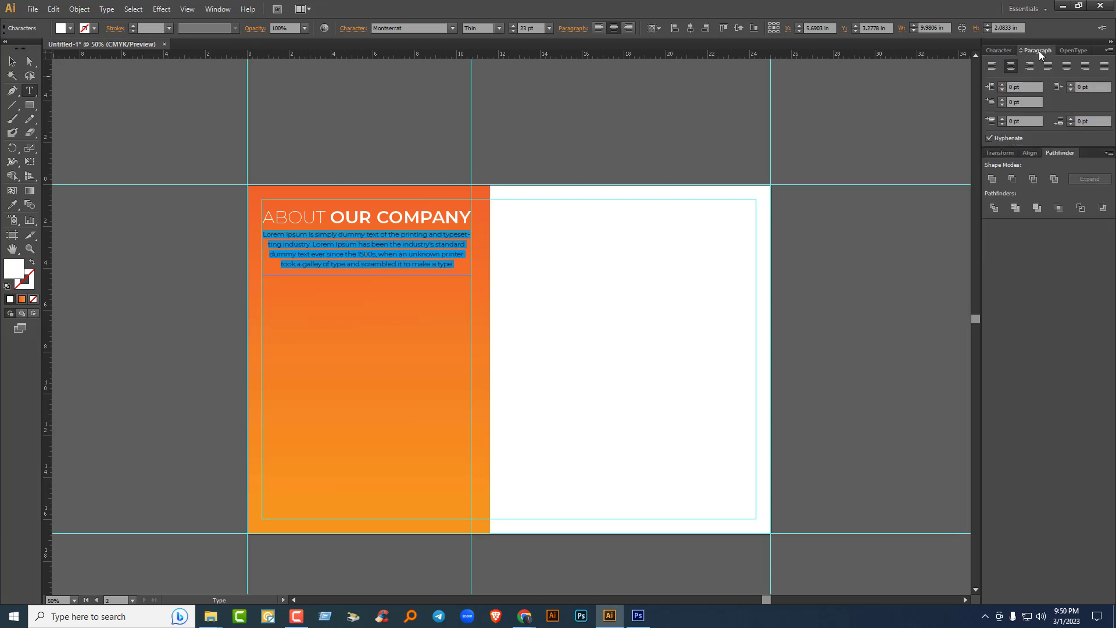
pyautogui.click(993, 67)
pyautogui.click(1004, 51)
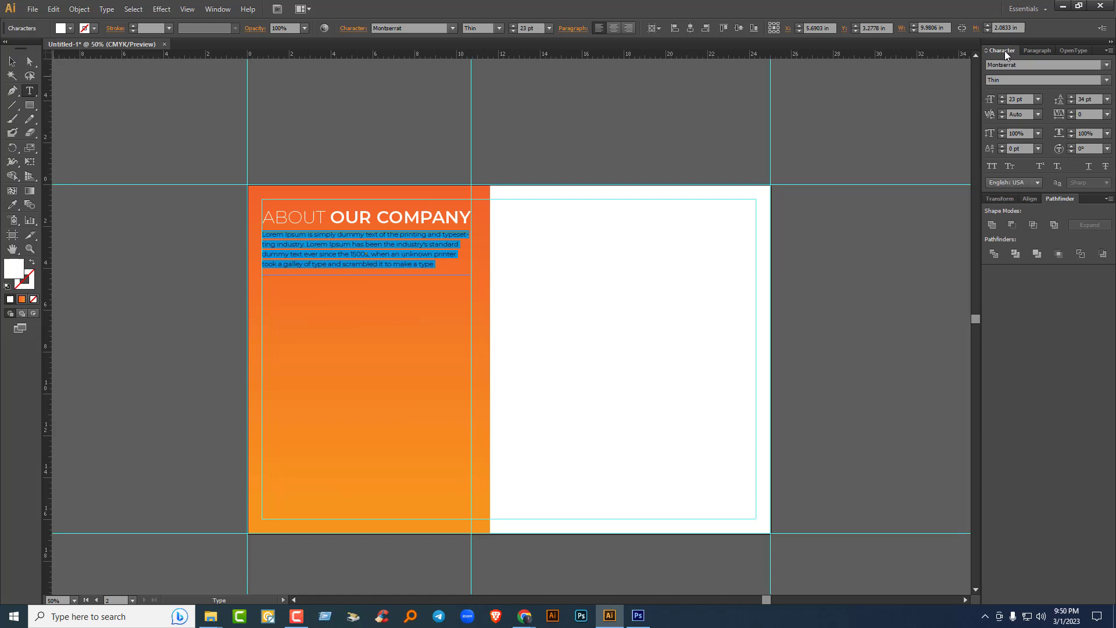
pyautogui.click(1046, 52)
pyautogui.click(1048, 67)
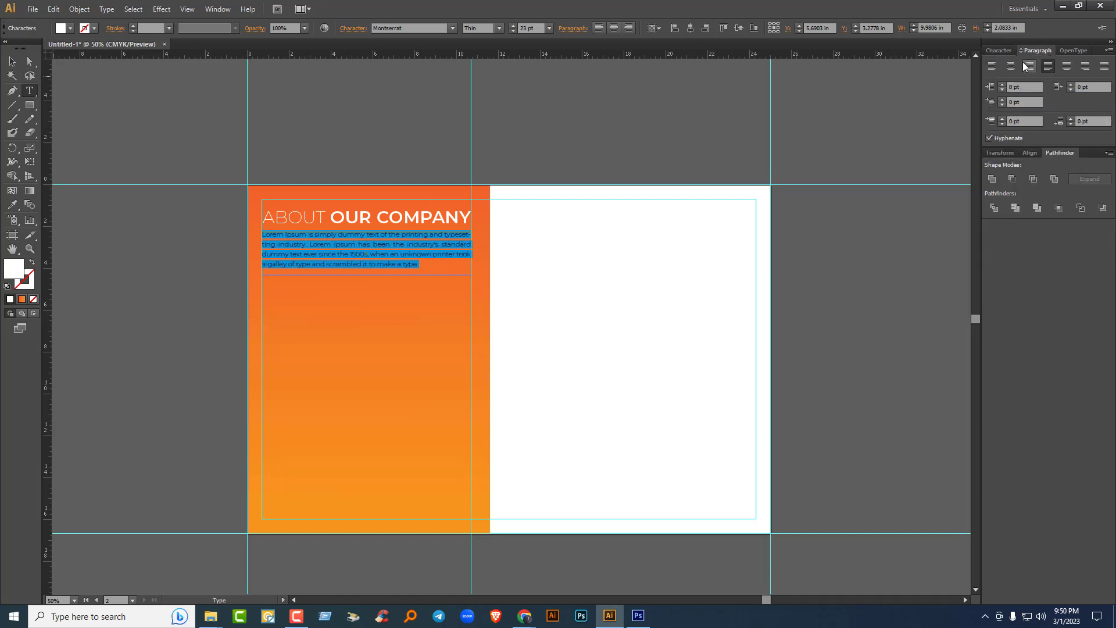
pyautogui.click(1004, 50)
pyautogui.click(12, 62)
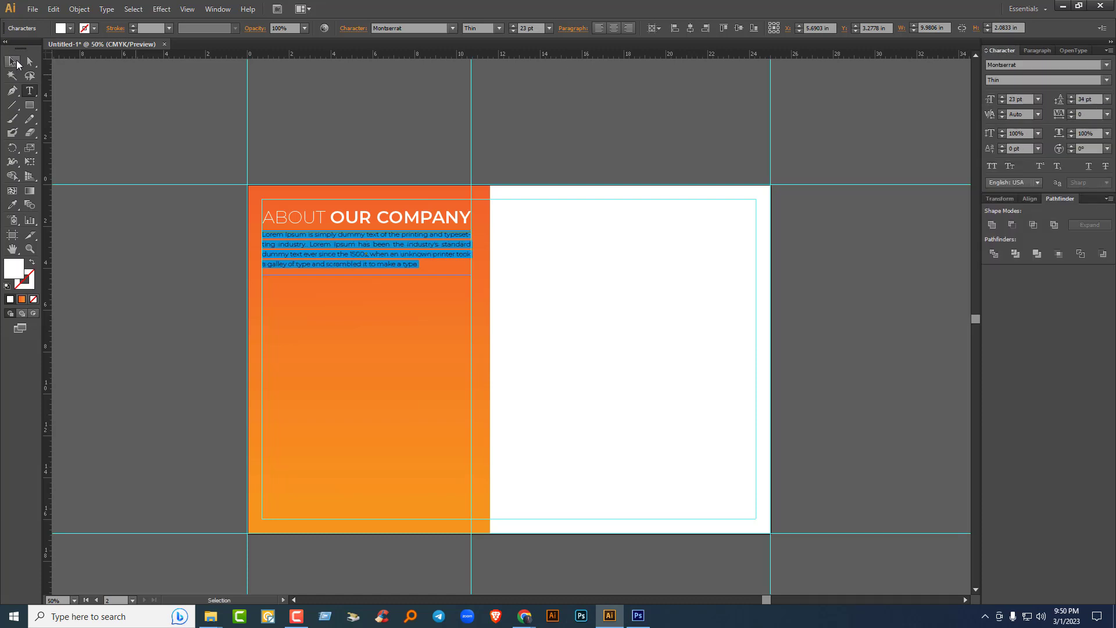
pyautogui.click(339, 108)
# Step: Try a black fill on the body paragraph and set it back to white
pyautogui.scroll(2, 521, 262)
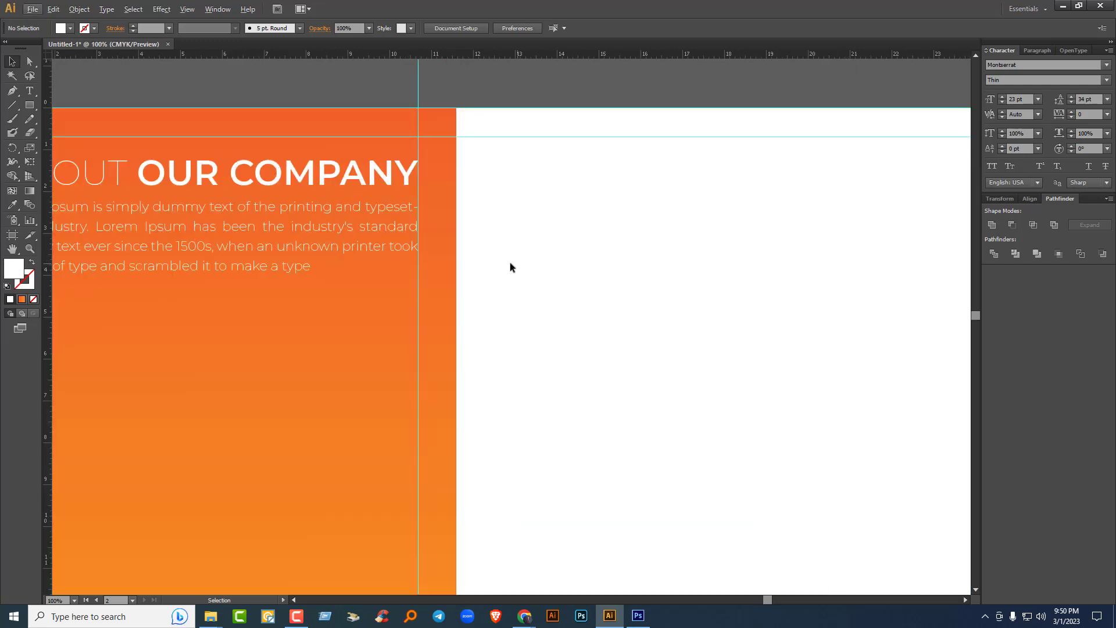
pyautogui.moveTo(510, 263); pyautogui.dragTo(518, 233)
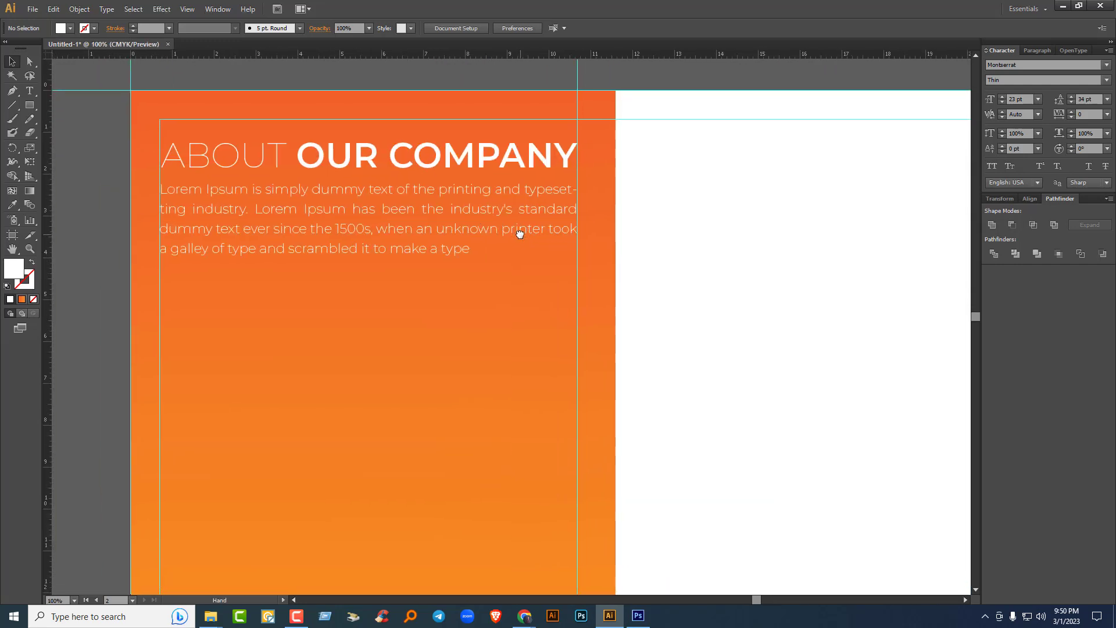
pyautogui.click(466, 189)
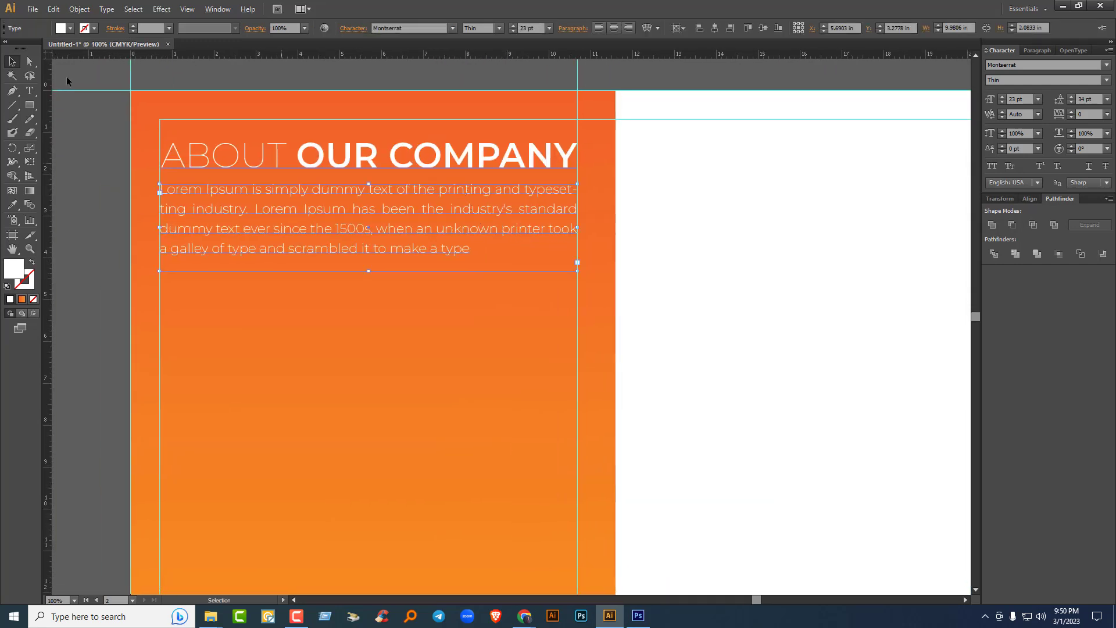
pyautogui.click(70, 28)
pyautogui.click(34, 49)
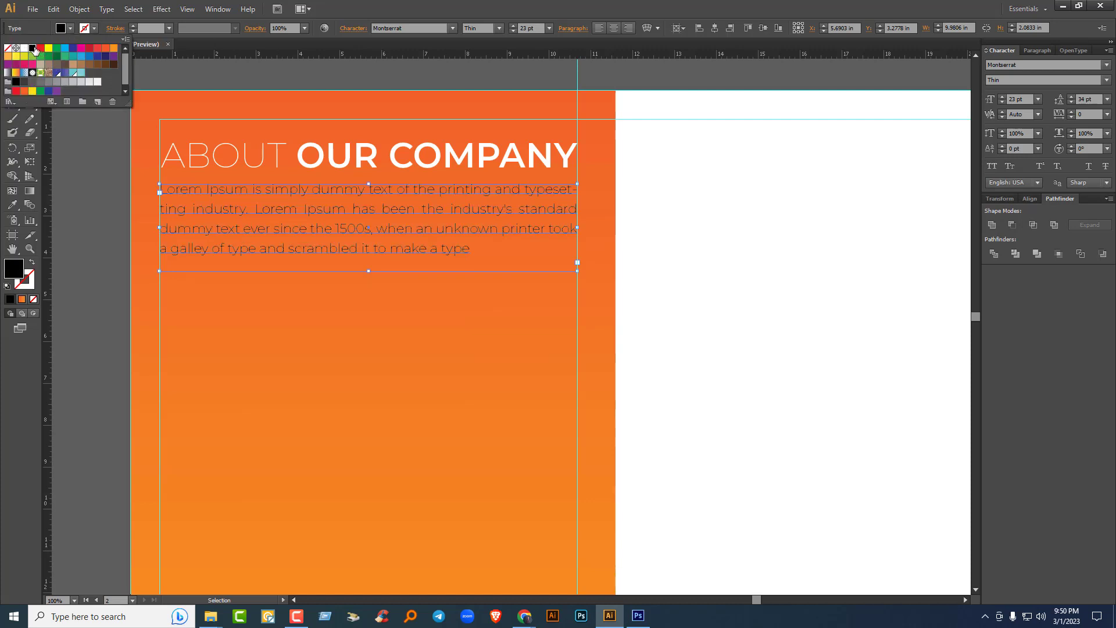
pyautogui.click(23, 48)
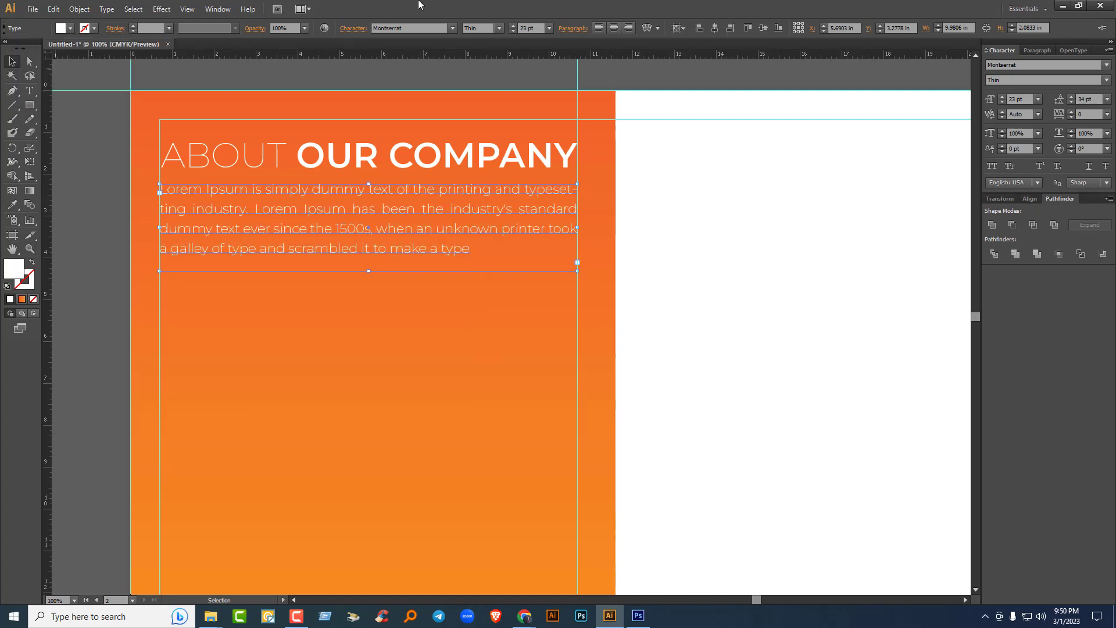
pyautogui.click(448, 78)
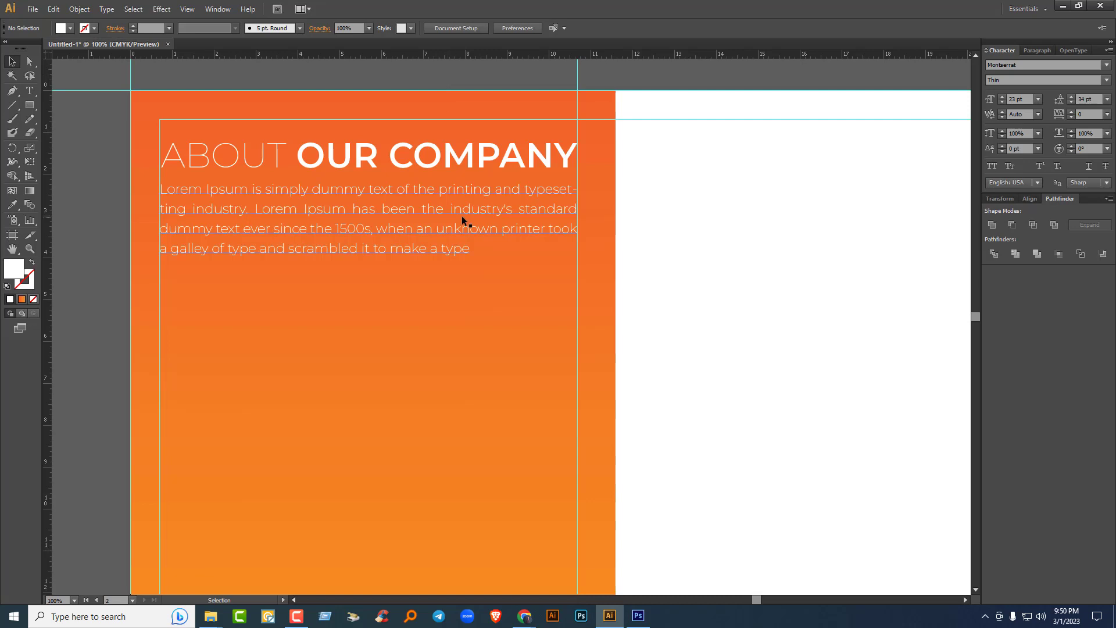
# Step: Duplicate the "ABOUT OUR COMPANY" heading straight down below the body paragraph and replace the copy's text with "WHY CHOOSE US?"
pyautogui.click(405, 158)
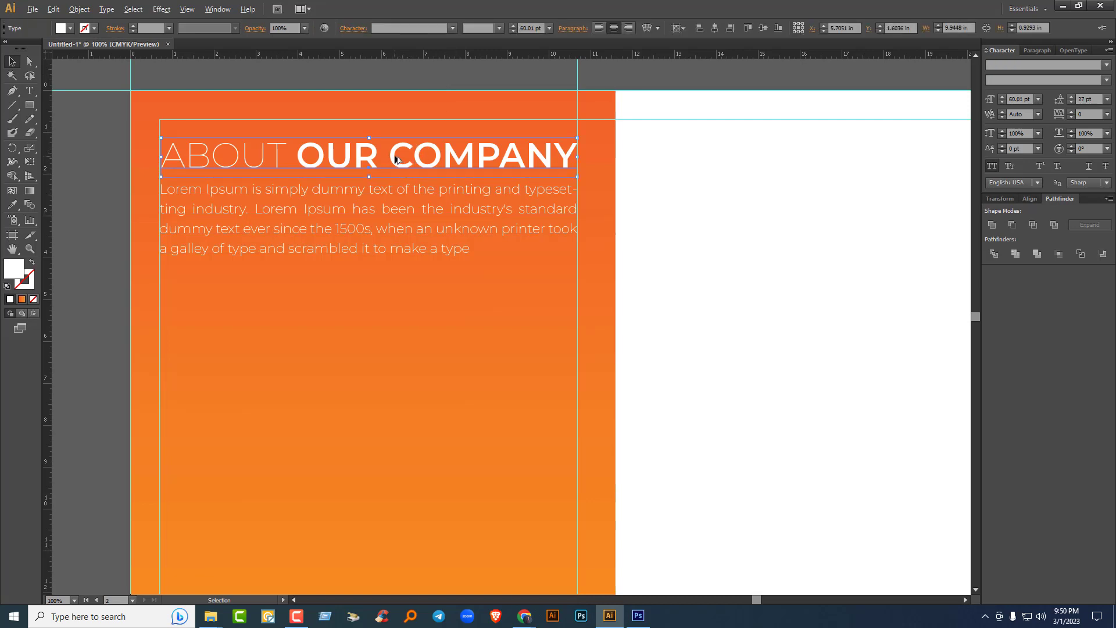
pyautogui.moveTo(397, 157); pyautogui.dragTo(394, 291)
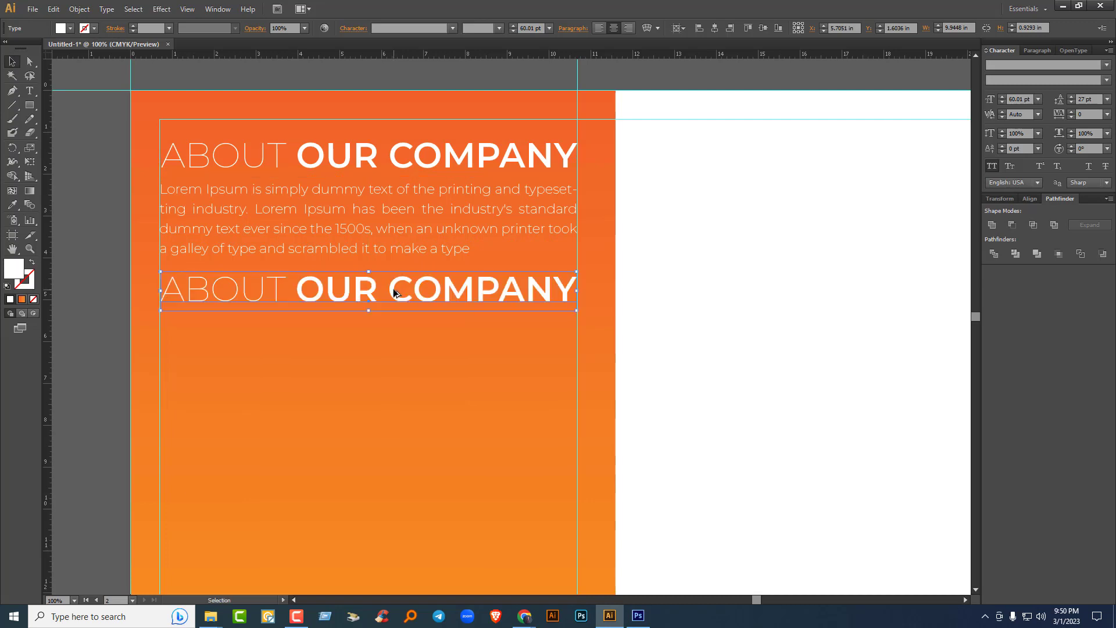
pyautogui.doubleClick(394, 291)
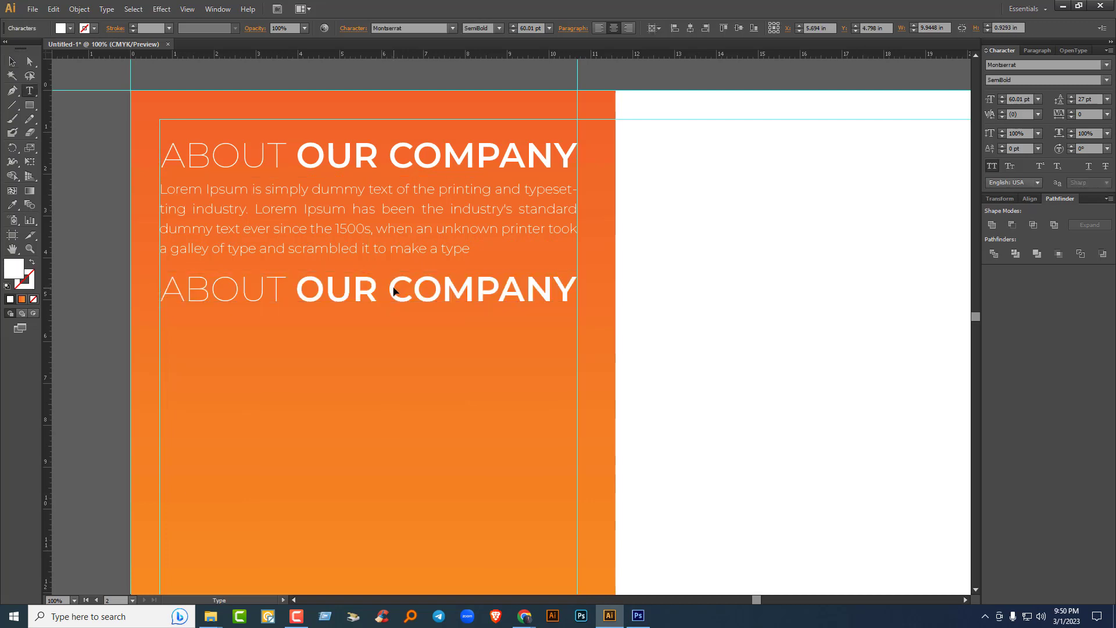
pyautogui.hotkey('ctrl', 'a')
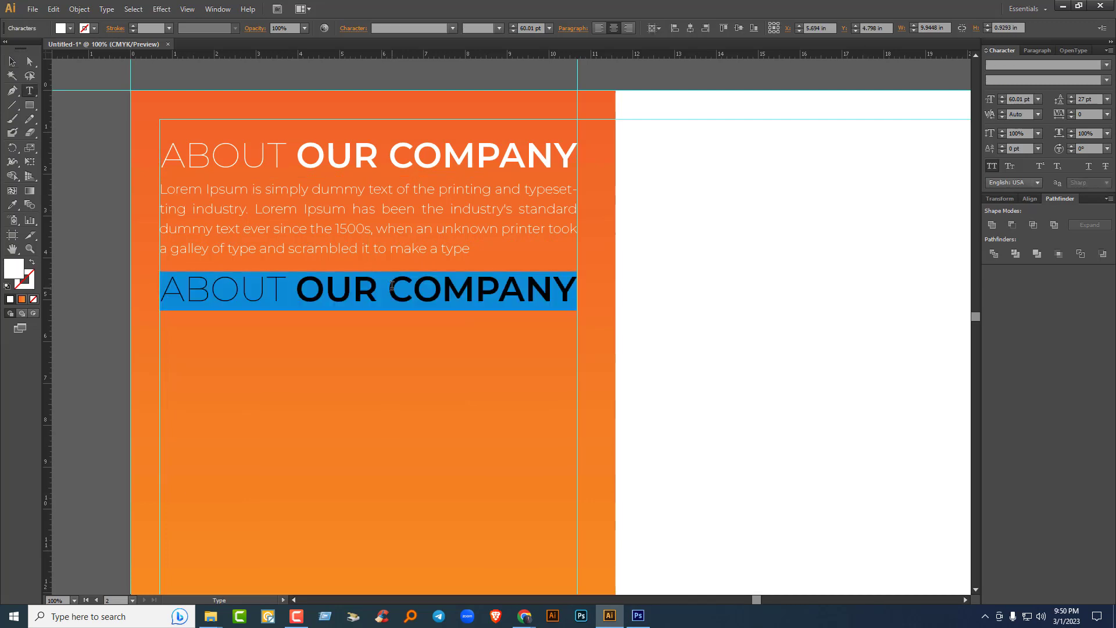
pyautogui.write('WHY')
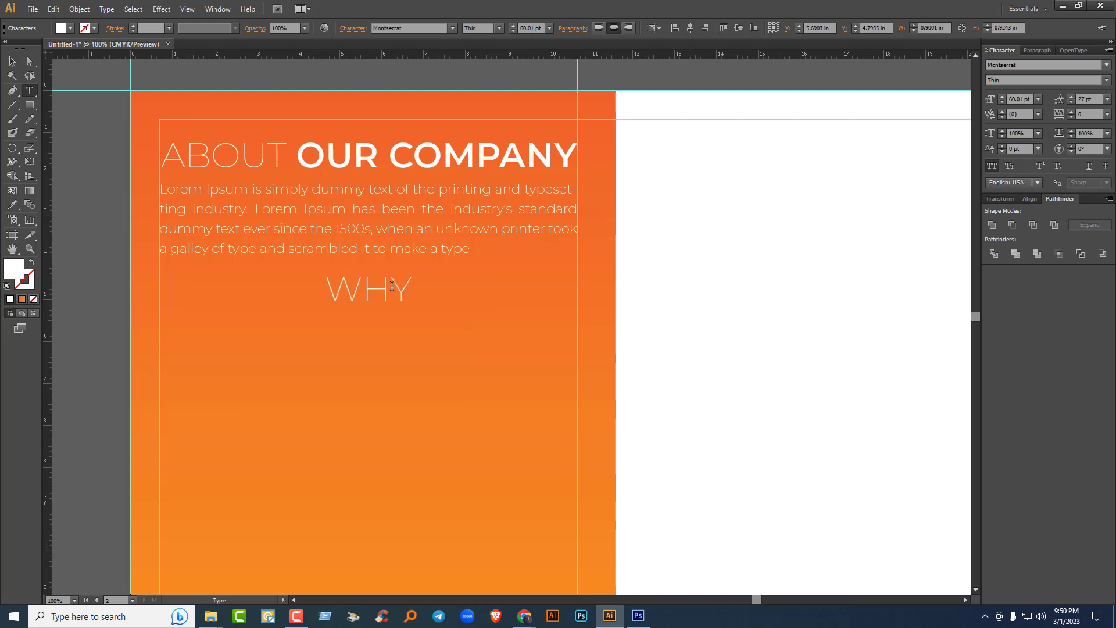
pyautogui.write(' CHOOSE')
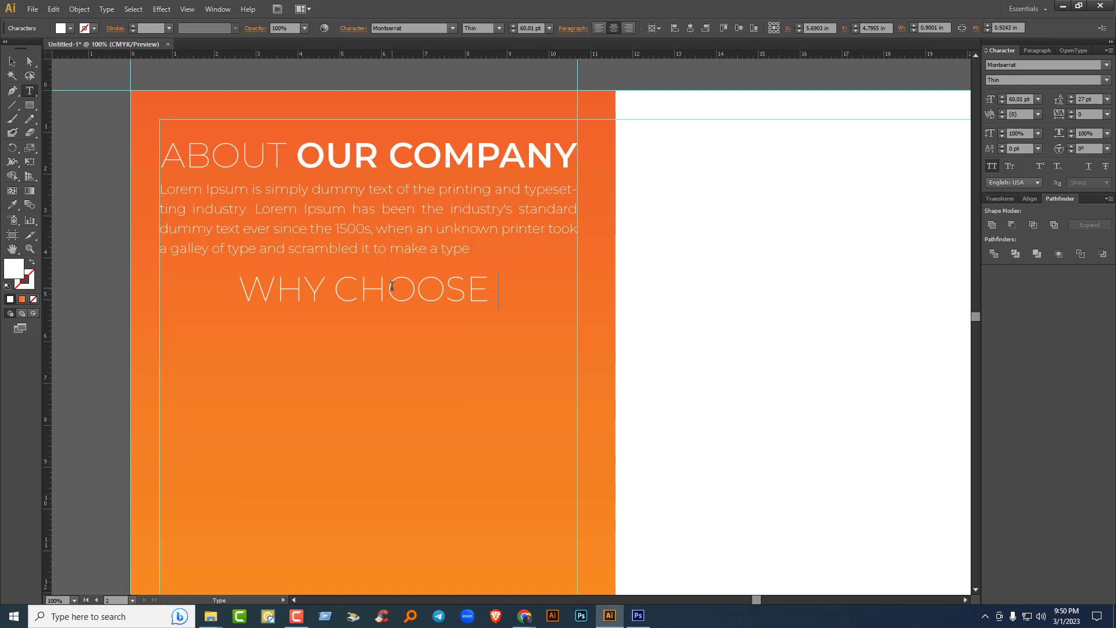
pyautogui.write(' US?')
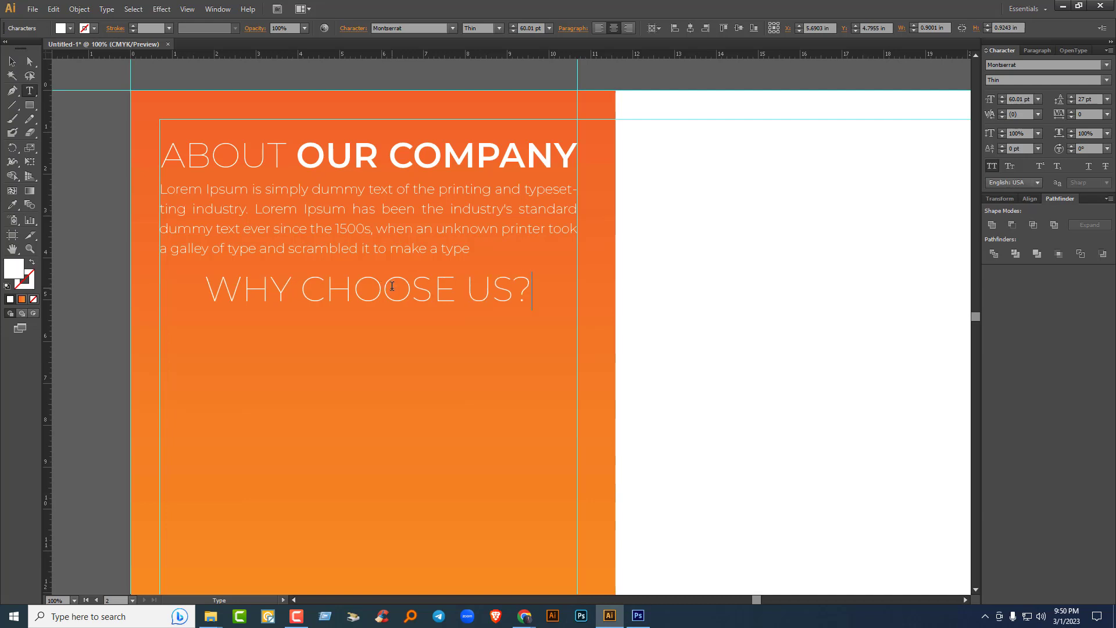
# Step: Change "CHOOSE US?" to the SemiBold weight and align the new heading's left edge with the margin guide
pyautogui.moveTo(301, 291); pyautogui.dragTo(564, 303)
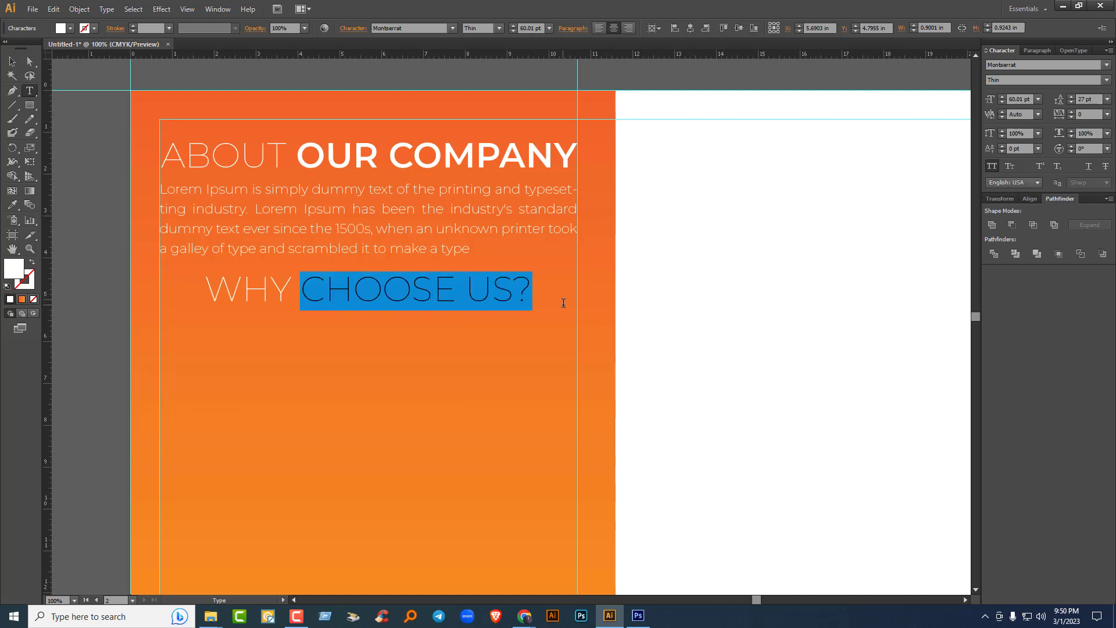
pyautogui.click(1107, 80)
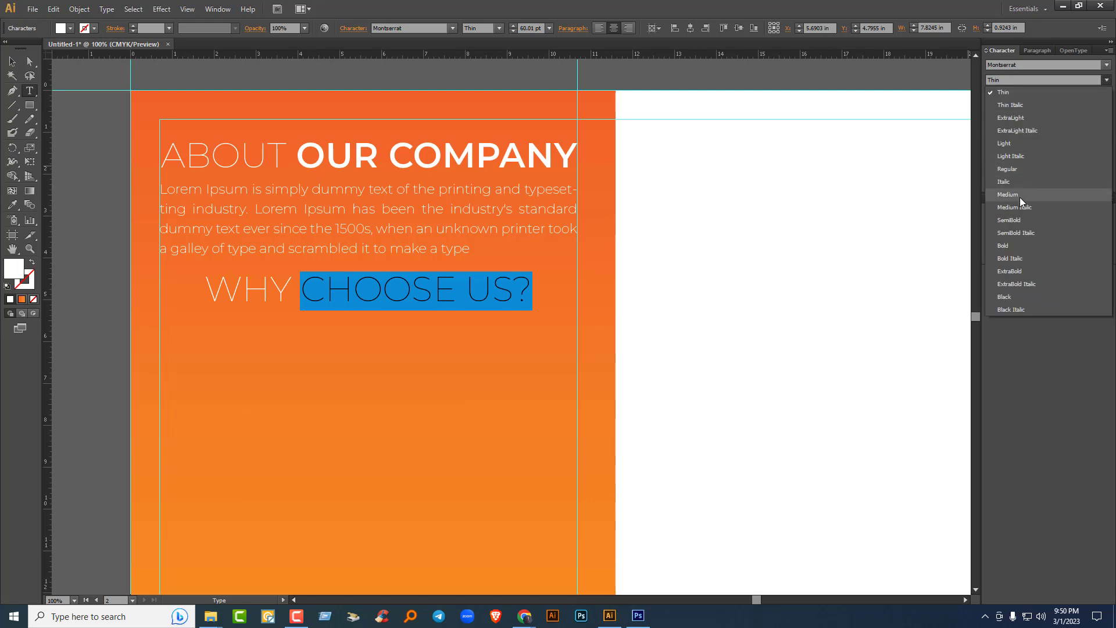
pyautogui.click(1012, 219)
pyautogui.click(12, 61)
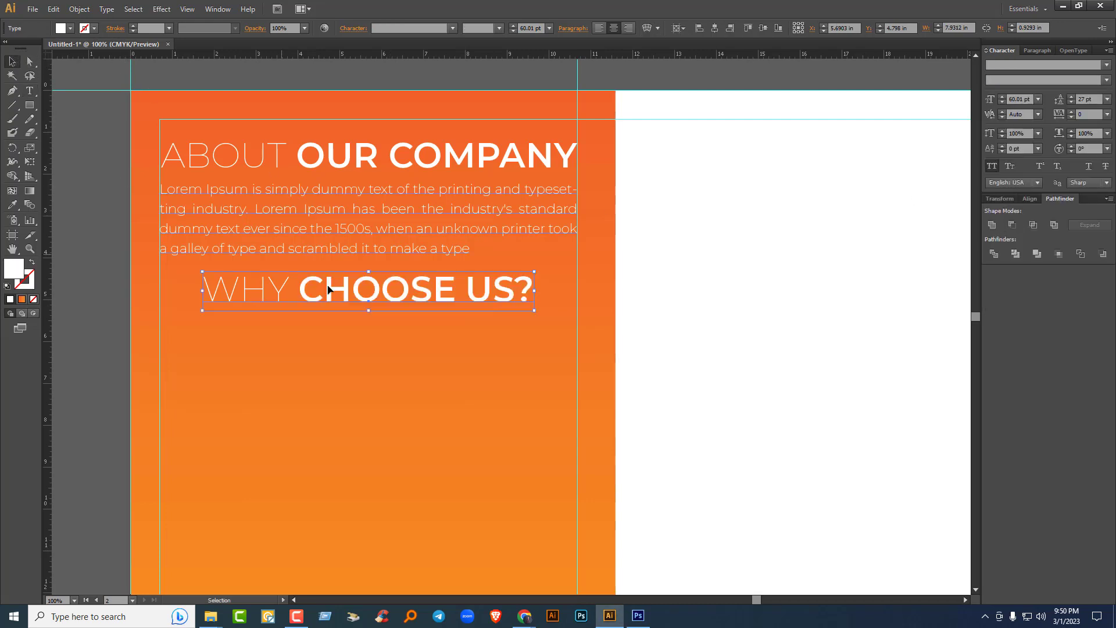
pyautogui.moveTo(328, 289); pyautogui.dragTo(259, 300)
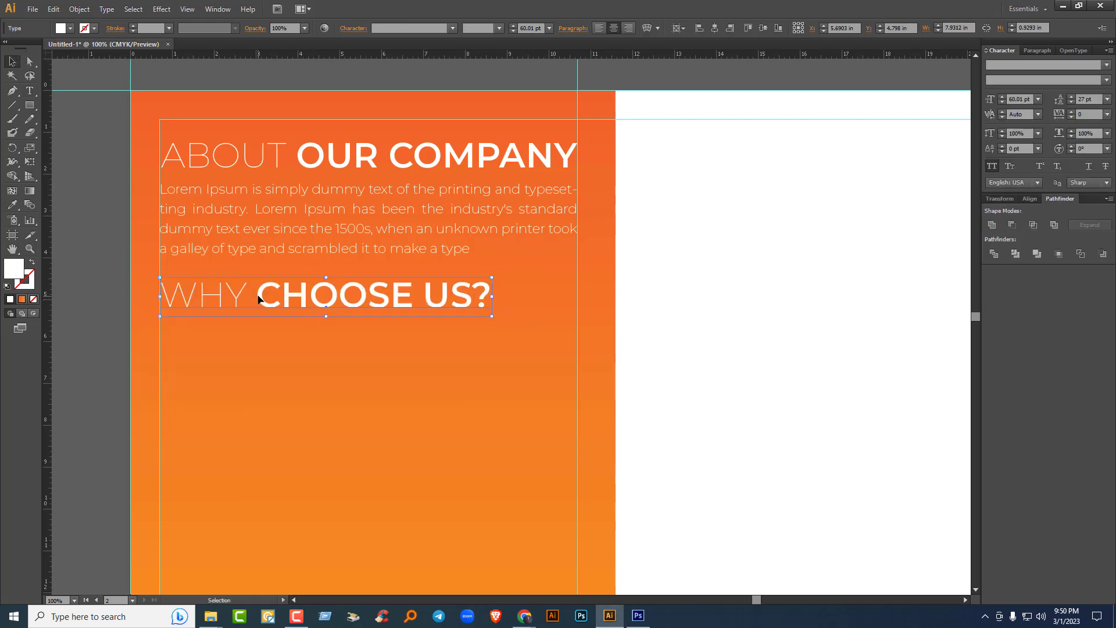
pyautogui.scroll(-2, 374, 361)
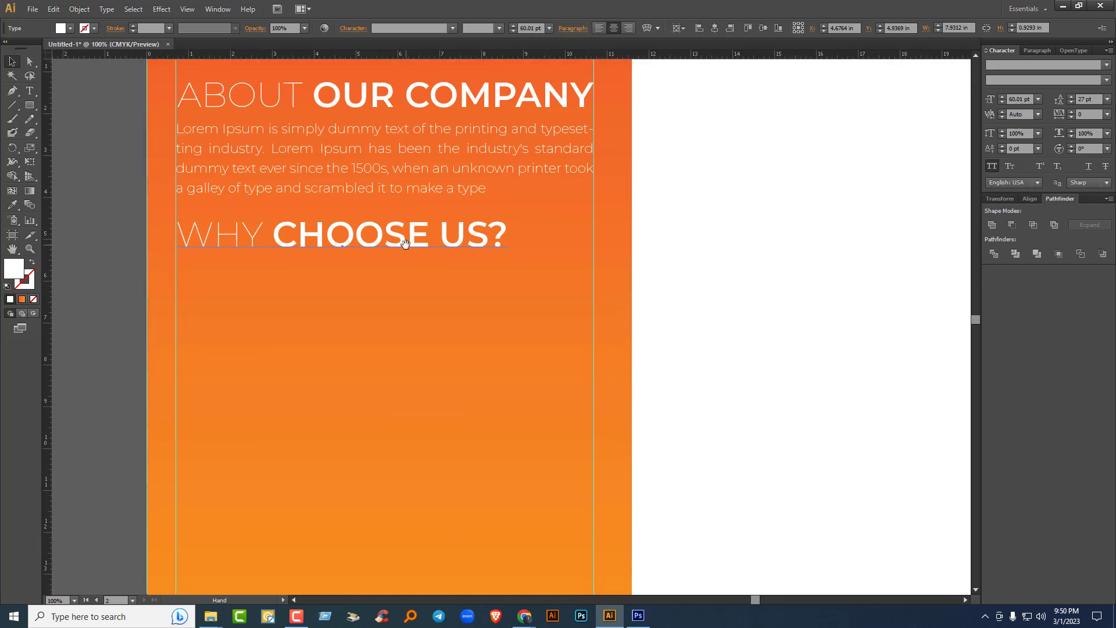
pyautogui.click(374, 359)
pyautogui.moveTo(29, 105); pyautogui.dragTo(59, 115)
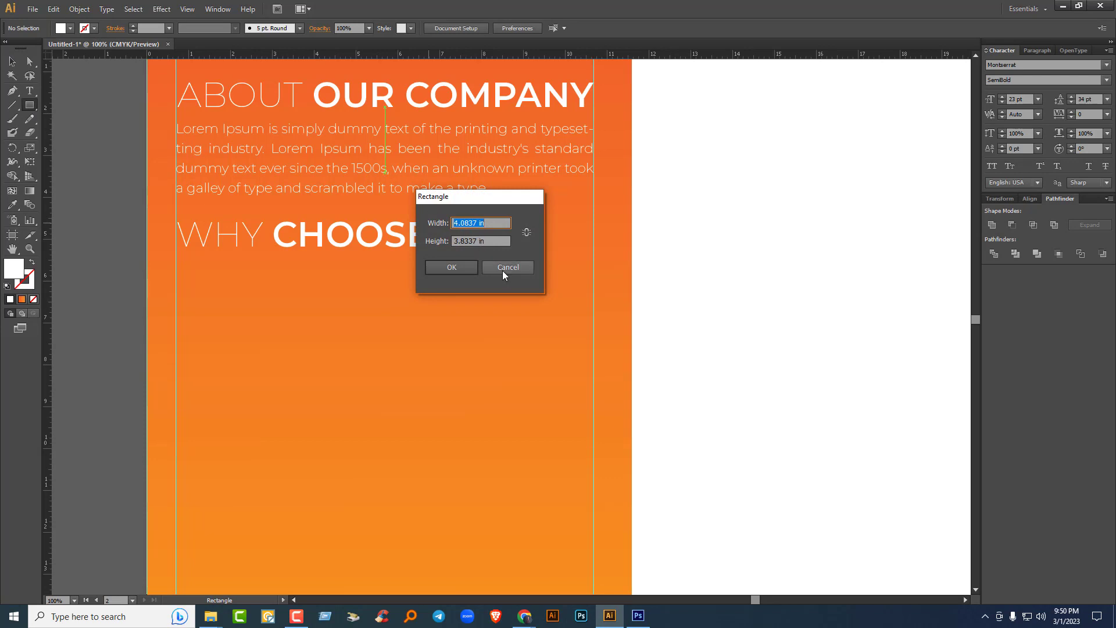
pyautogui.click(504, 271)
pyautogui.press('v')
# Step: Duplicate the body paragraph below "WHY CHOOSE US?", shorten the copy's frame to two lines, and duplicate it twice straight down
pyautogui.click(320, 150)
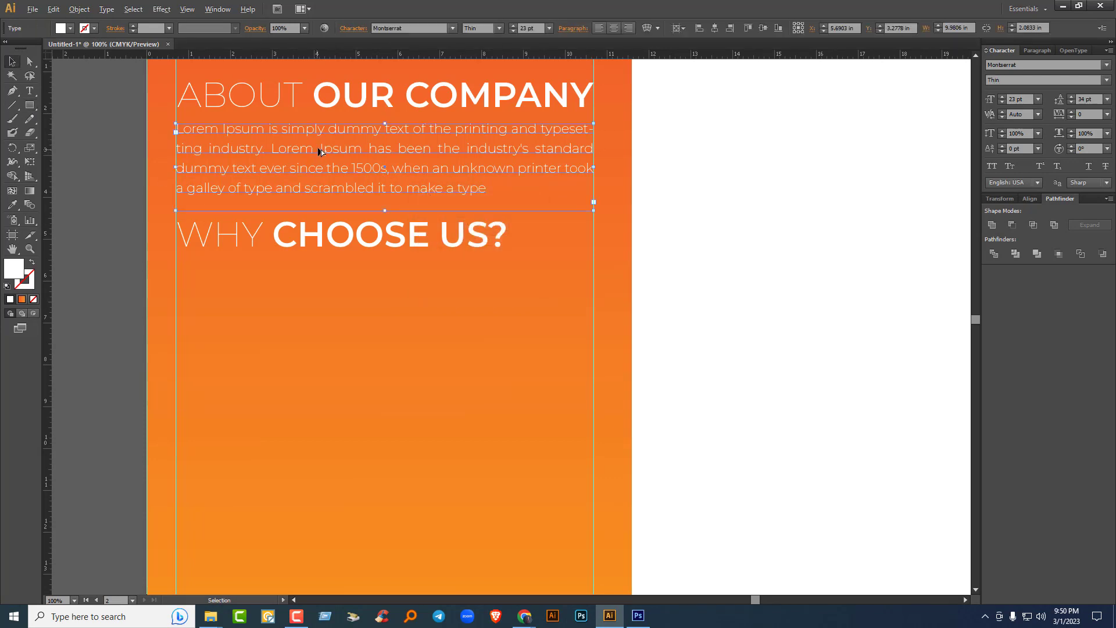
pyautogui.moveTo(321, 149); pyautogui.dragTo(319, 289)
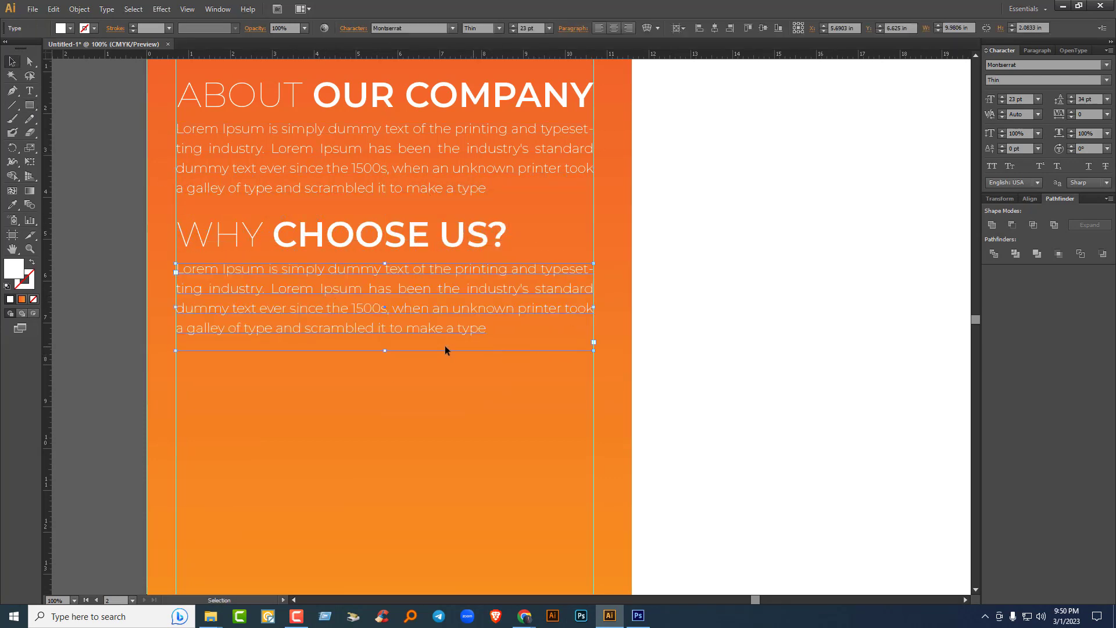
pyautogui.moveTo(387, 351); pyautogui.dragTo(407, 389)
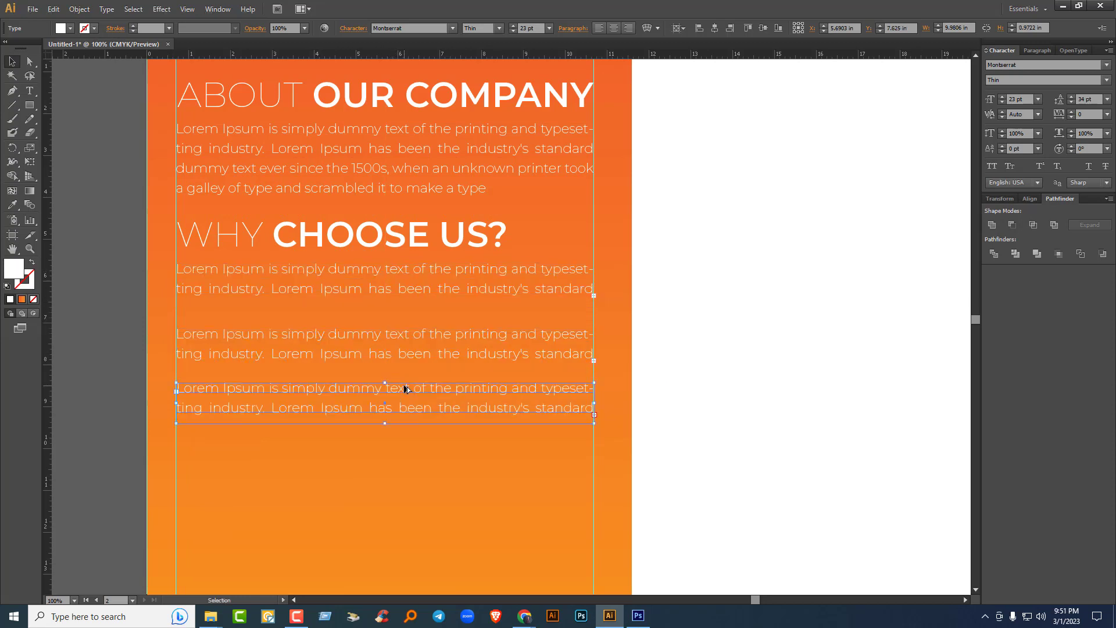
# Step: Distribute the three two-line paragraphs under "WHY CHOOSE US?" evenly in the vertical direction
pyautogui.keyDown('shift'); pyautogui.click(409, 334); pyautogui.keyUp('shift')
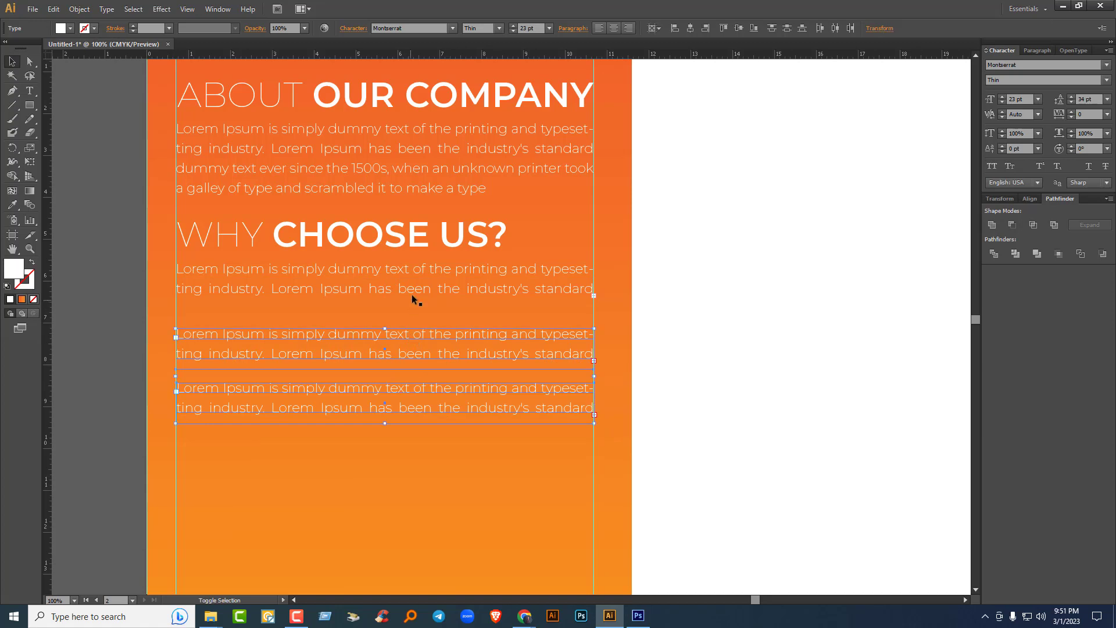
pyautogui.click(658, 27)
pyautogui.click(665, 39)
pyautogui.click(791, 27)
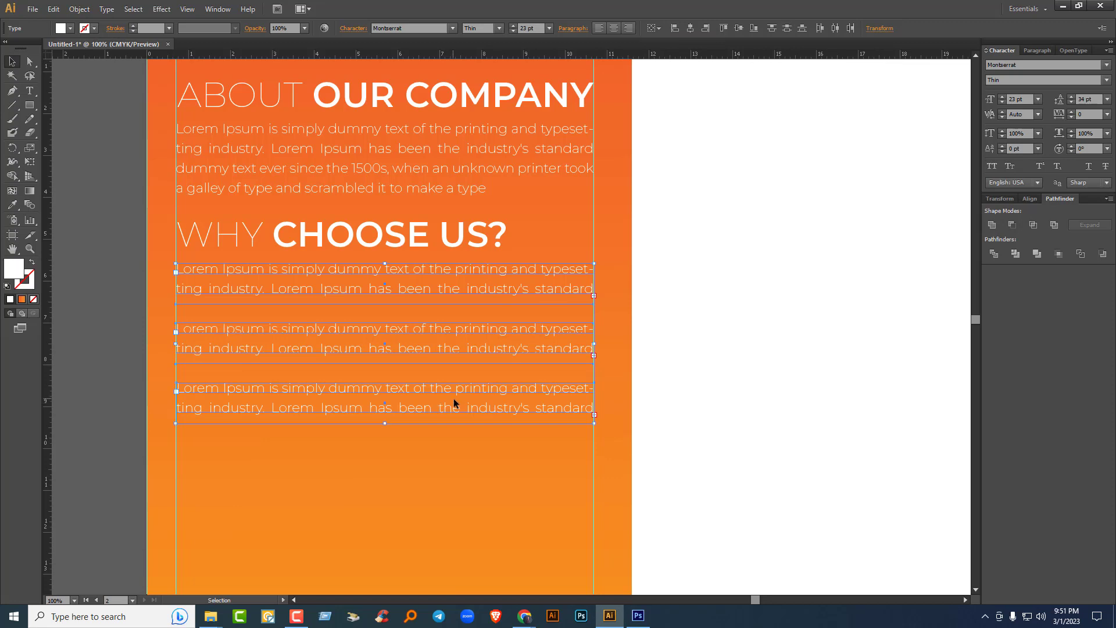
# Step: Group the "WHY CHOOSE US?" heading with its three paragraphs, and group "ABOUT OUR COMPANY" with its paragraph
pyautogui.keyDown('shift'); pyautogui.click(466, 237); pyautogui.keyUp('shift')
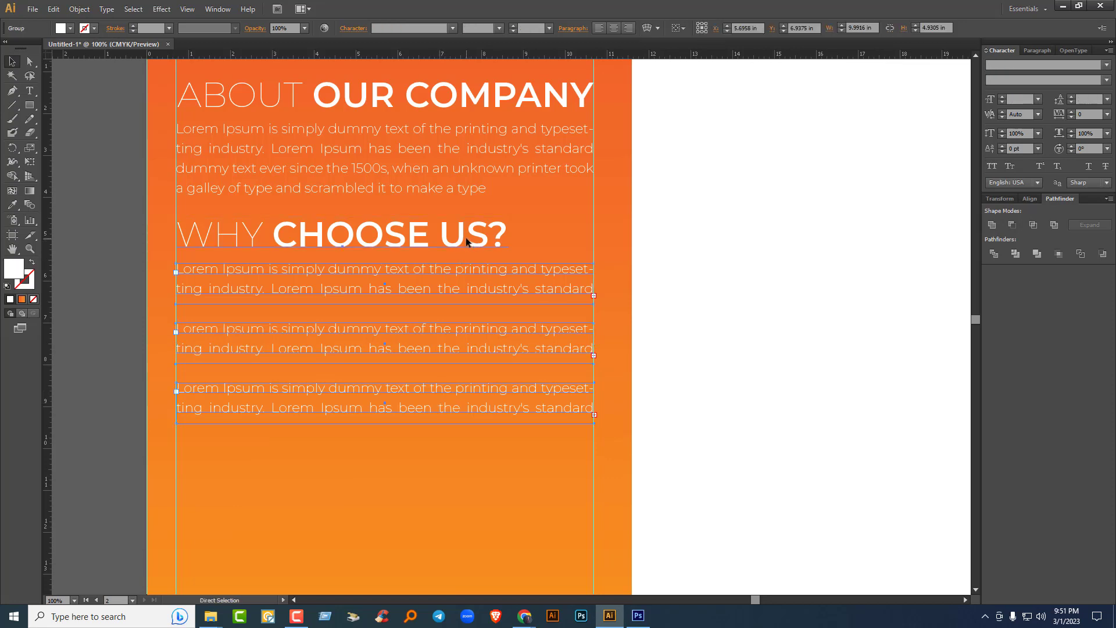
pyautogui.click(761, 299)
pyautogui.click(441, 123)
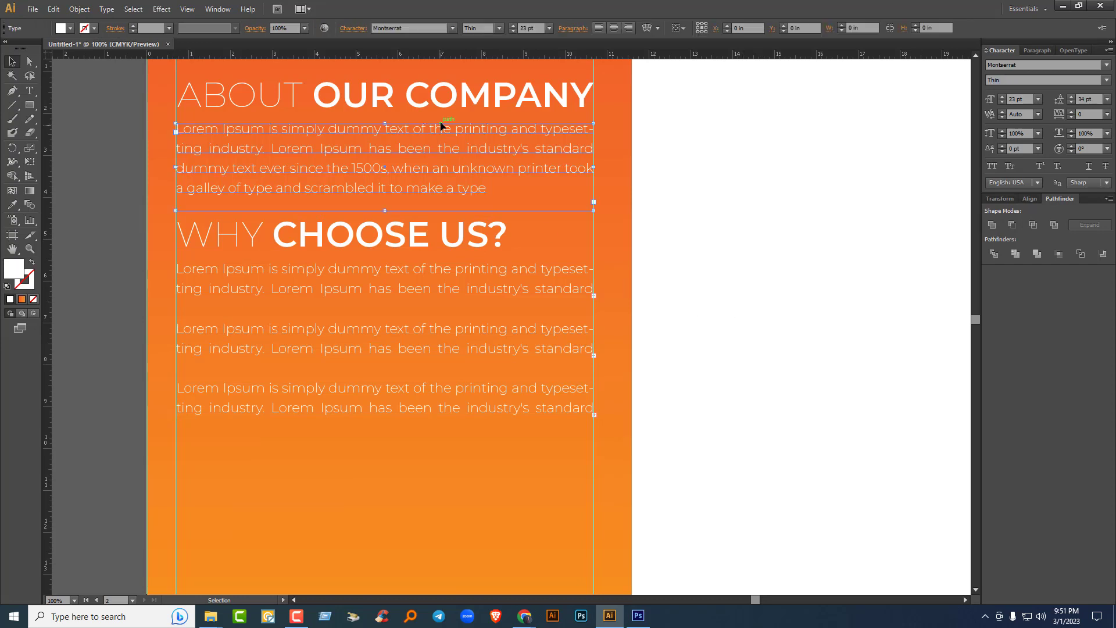
pyautogui.keyDown('shift'); pyautogui.click(448, 104); pyautogui.keyUp('shift')
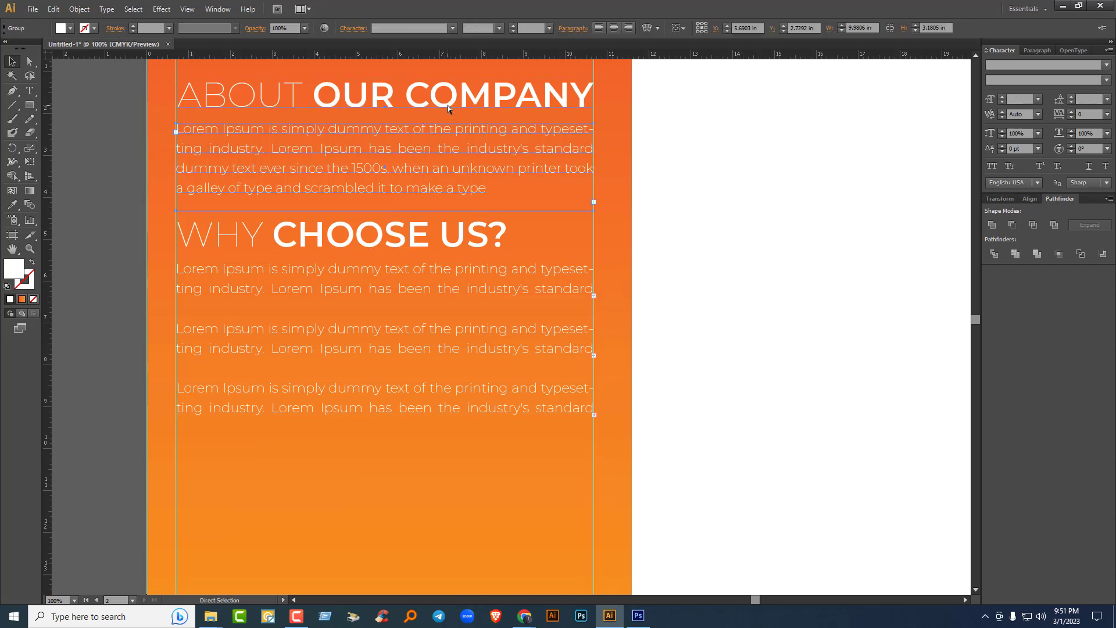
pyautogui.click(796, 306)
# Step: Move the "WHY CHOOSE US?" group straight down by about 0.56 in and deselect it
pyautogui.click(407, 241)
pyautogui.hotkey('shift', 'Down')
pyautogui.hotkey('shift', 'Down')
pyautogui.hotkey('shift', 'Down')
pyautogui.hotkey('shift', 'Down')
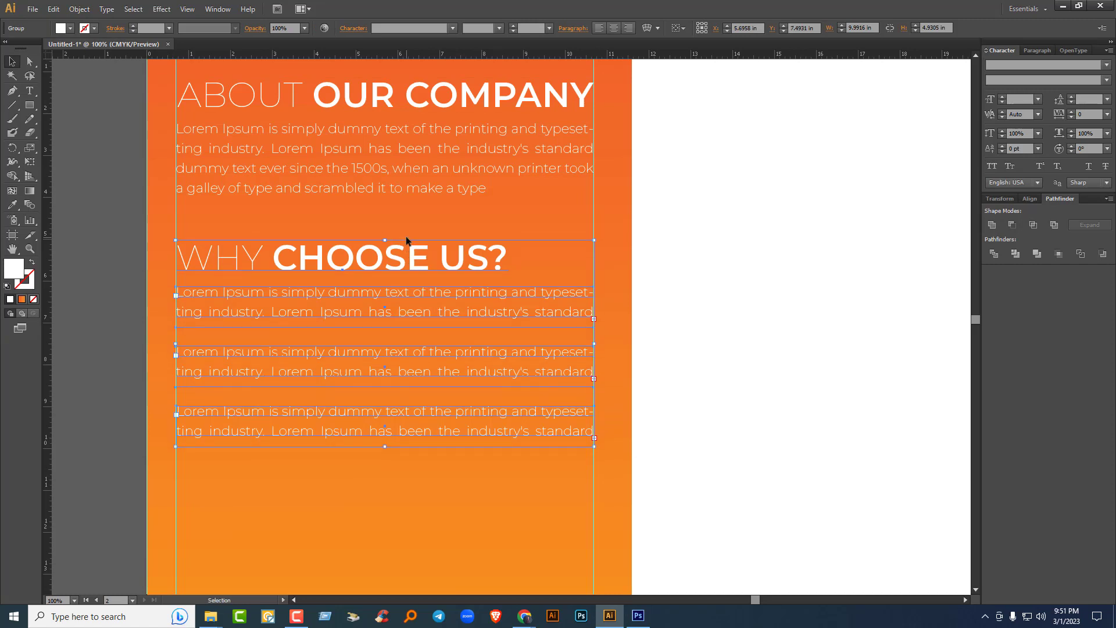
pyautogui.scroll(-1, 406, 240)
pyautogui.scroll(-1, 410, 259)
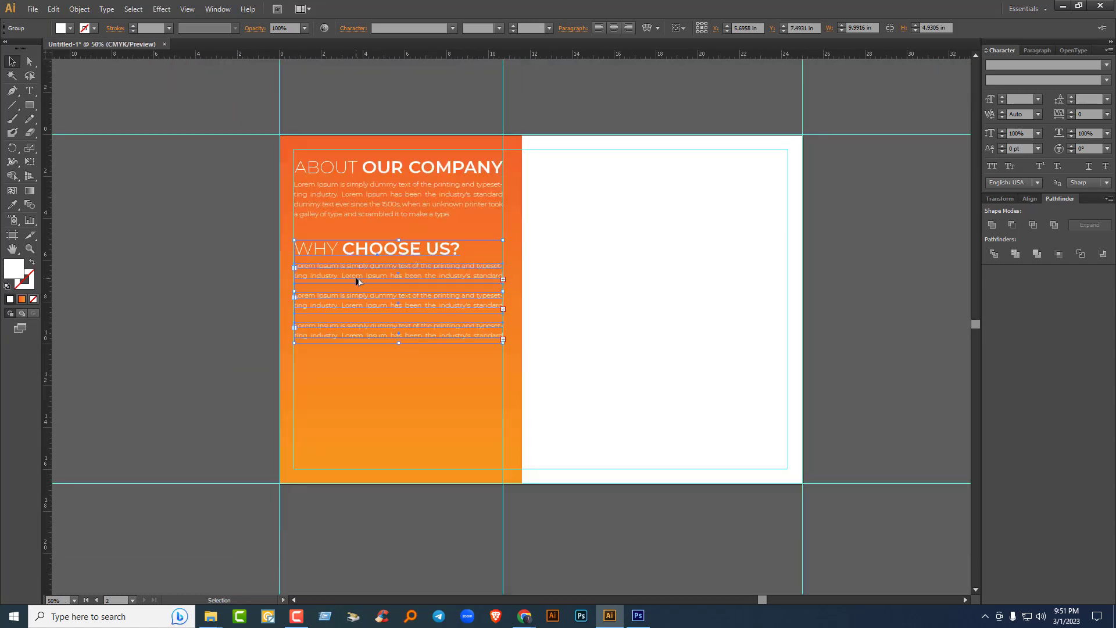
pyautogui.scroll(1, 356, 282)
pyautogui.click(182, 291)
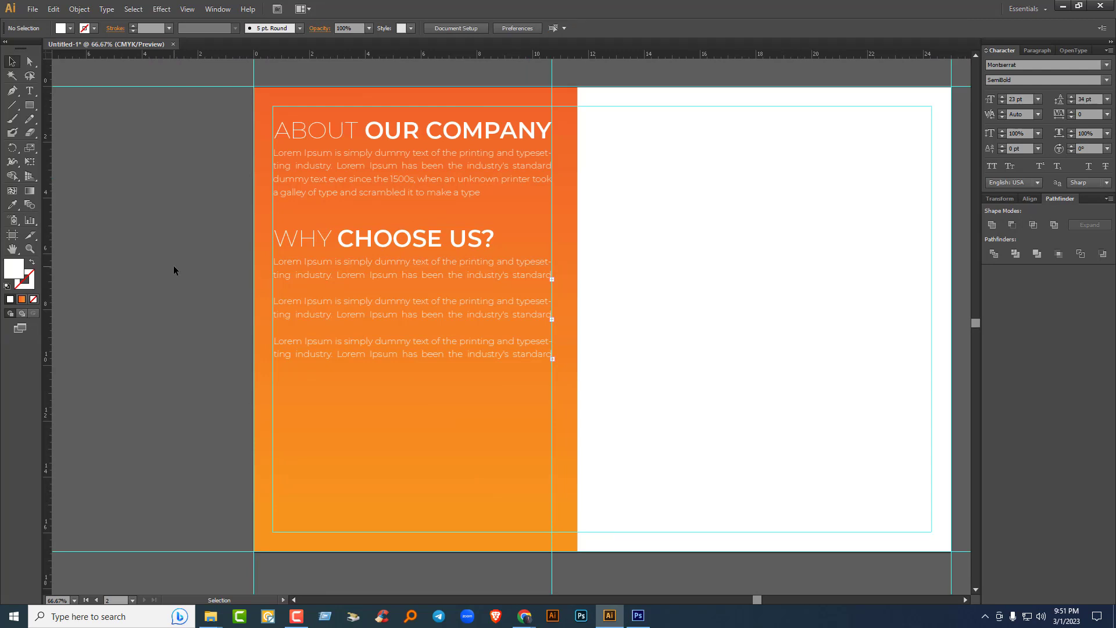
# Step: Draw a white underline bar about 5.44 in wide and 0.16 in high below "WHY CHOOSE US?", starting at the left margin guide
pyautogui.click(34, 108)
pyautogui.moveTo(273, 207); pyautogui.dragTo(384, 258)
pyautogui.press('v')
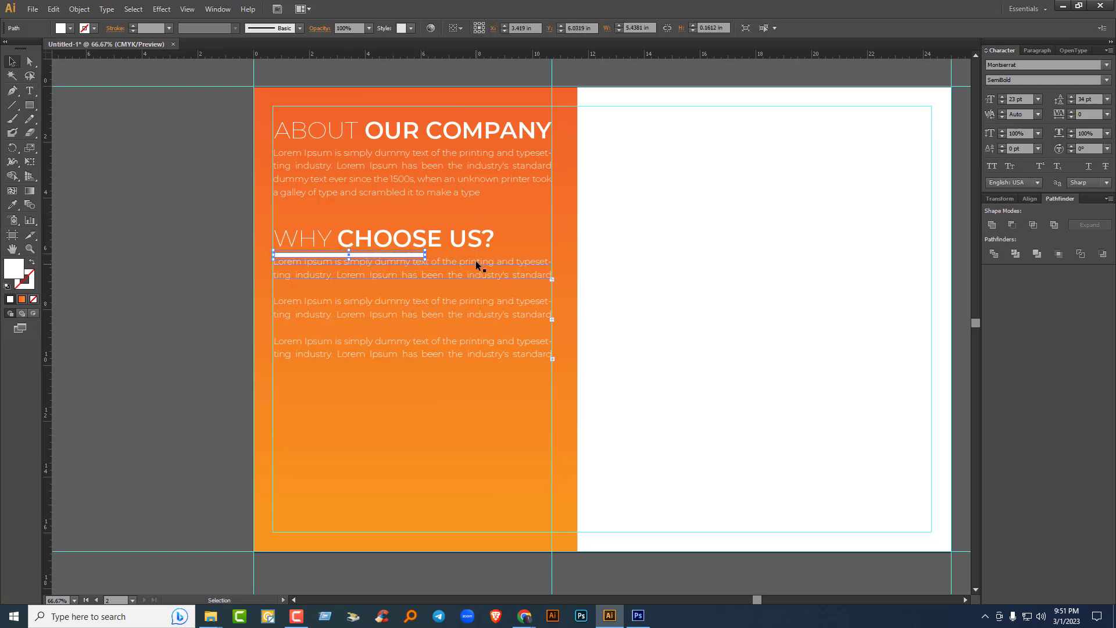
pyautogui.click(477, 259)
pyautogui.click(556, 265)
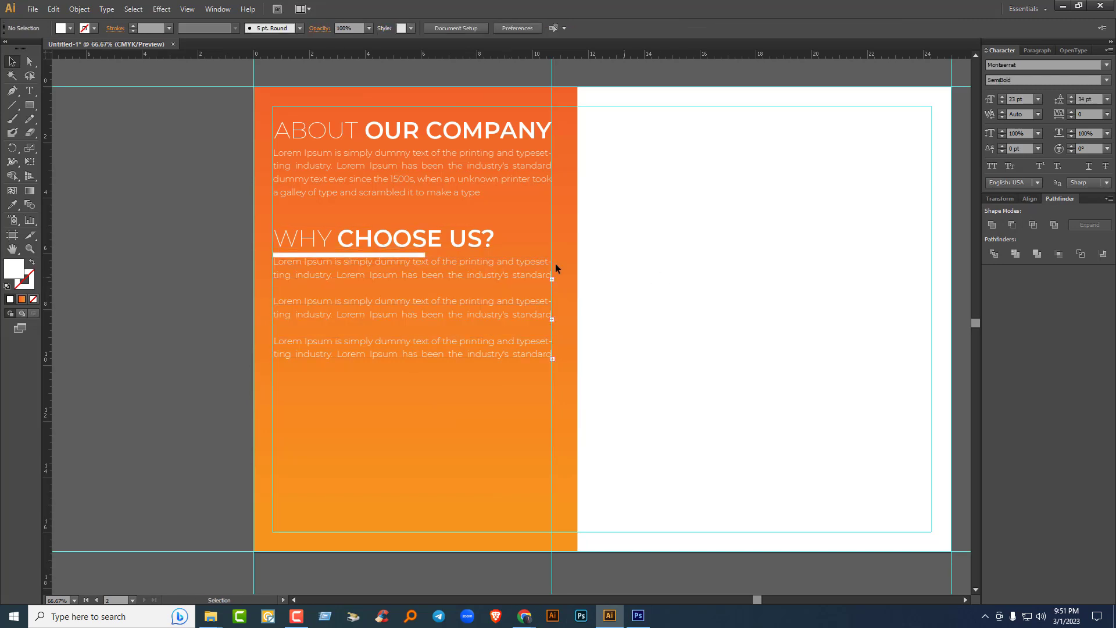
# Step: Group the three paragraphs under "WHY CHOOSE US?" and move them down clear of the underline bar
pyautogui.click(514, 261)
pyautogui.keyDown('shift'); pyautogui.click(519, 314); pyautogui.keyUp('shift')
pyautogui.keyDown('shift'); pyautogui.click(518, 346); pyautogui.keyUp('shift')
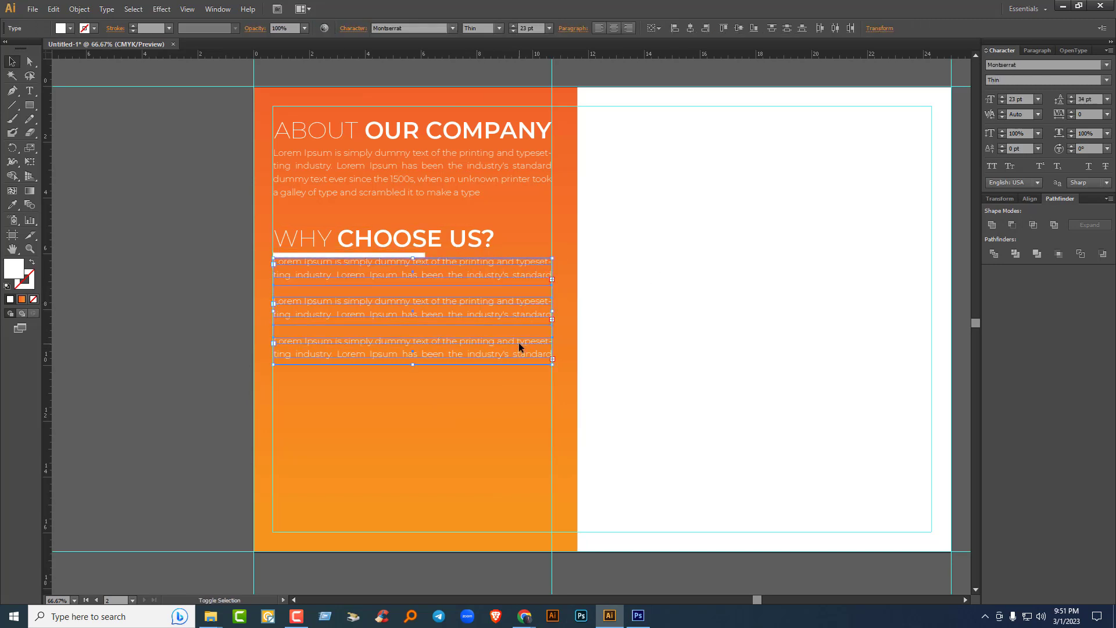
pyautogui.hotkey('ctrl', 'g')
pyautogui.hotkey('shift', 'Down')
pyautogui.hotkey('shift', 'Down')
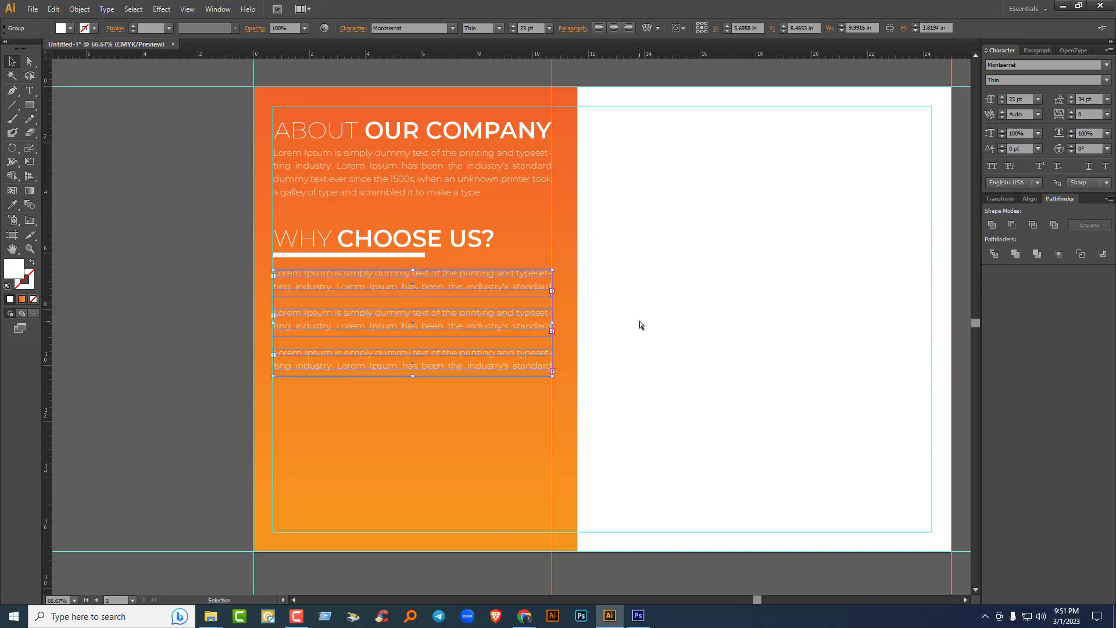
pyautogui.click(640, 321)
# Step: Move the "ABOUT OUR COMPANY" paragraph down and place a copy of the white underline bar beneath its heading
pyautogui.click(459, 178)
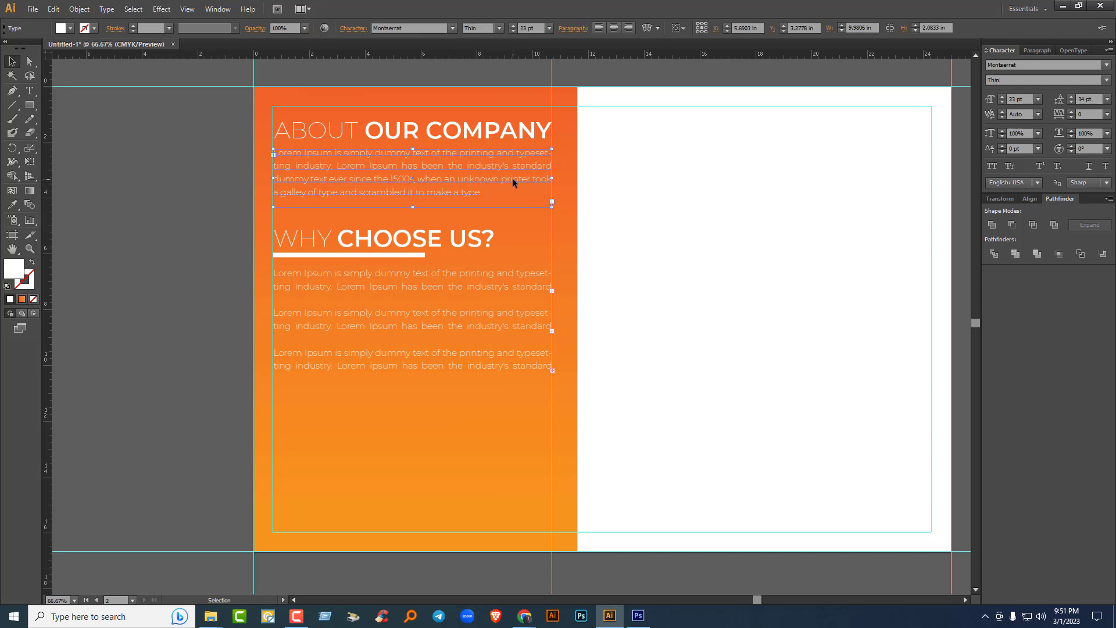
pyautogui.hotkey('shift', 'Down')
pyautogui.hotkey('shift', 'Down')
pyautogui.moveTo(380, 256); pyautogui.dragTo(388, 155)
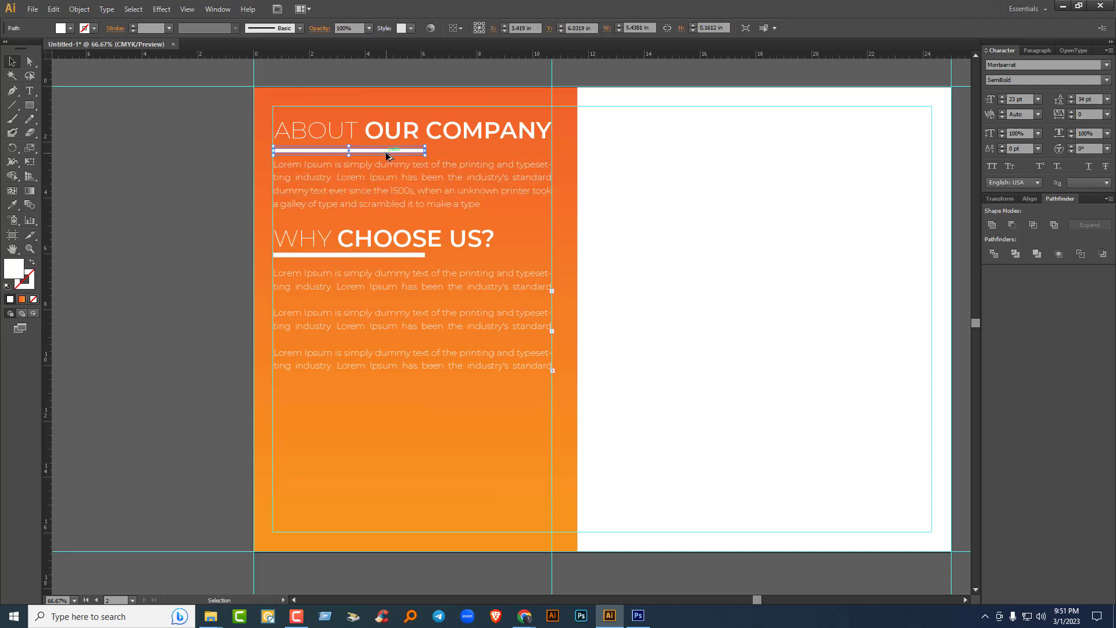
pyautogui.click(748, 313)
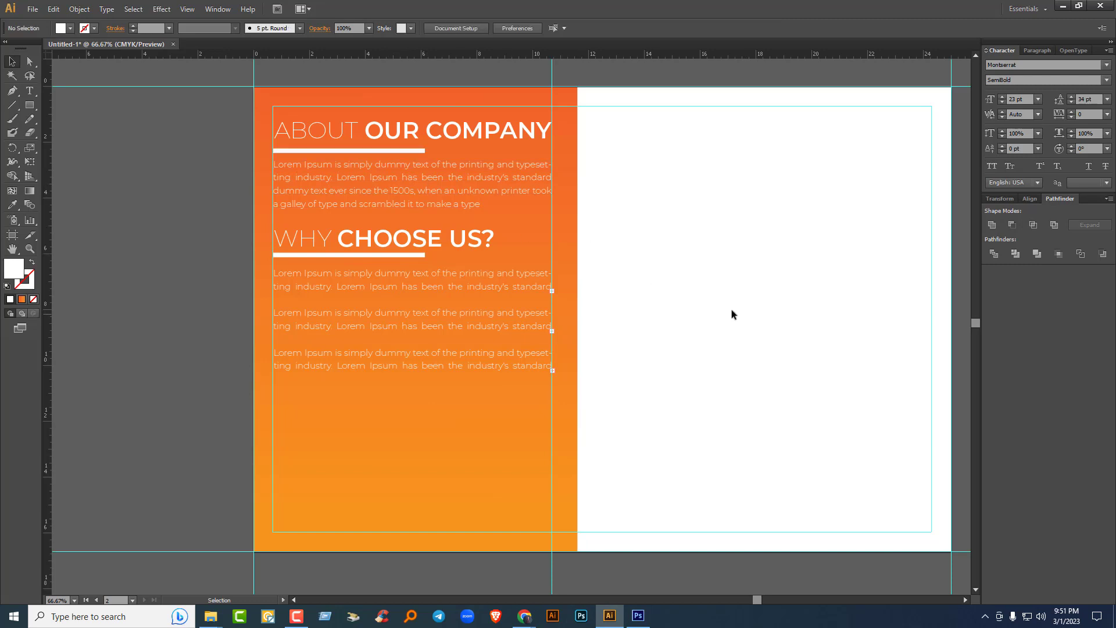
# Step: Group the "WHY CHOOSE US?" heading, its bar and its paragraphs, and move the group down for more space between sections
pyautogui.click(476, 243)
pyautogui.keyDown('shift'); pyautogui.click(423, 254); pyautogui.keyUp('shift')
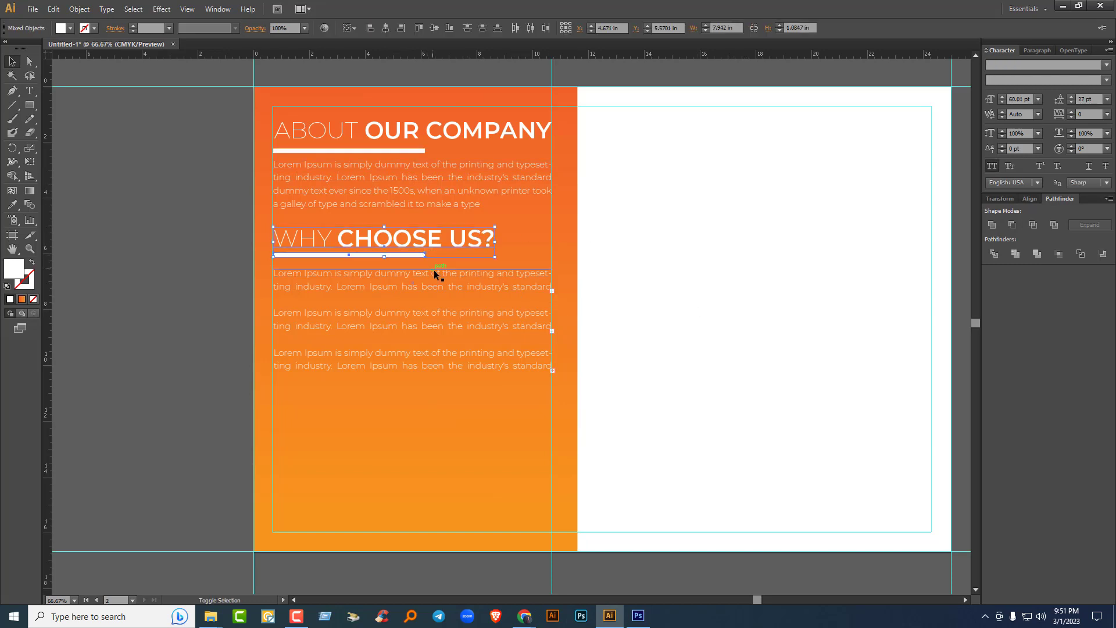
pyautogui.keyDown('shift'); pyautogui.click(440, 274); pyautogui.keyUp('shift')
pyautogui.hotkey('ctrl', 'g')
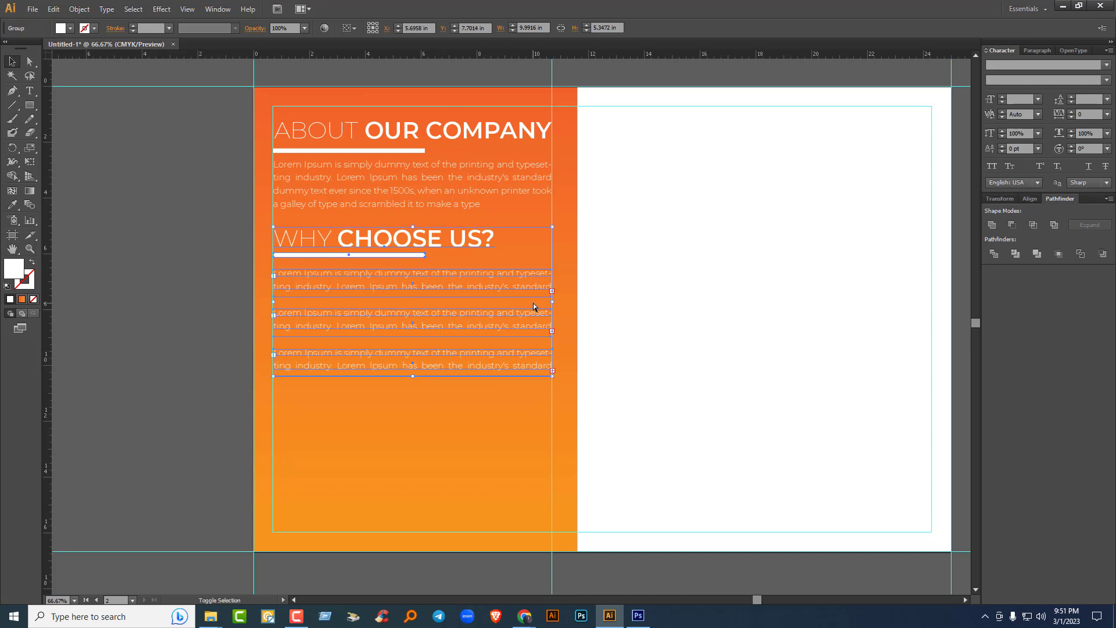
pyautogui.hotkey('shift', 'Down')
pyautogui.hotkey('shift', 'Down')
pyautogui.hotkey('shift', 'Down')
pyautogui.hotkey('shift', 'Down')
pyautogui.click(622, 300)
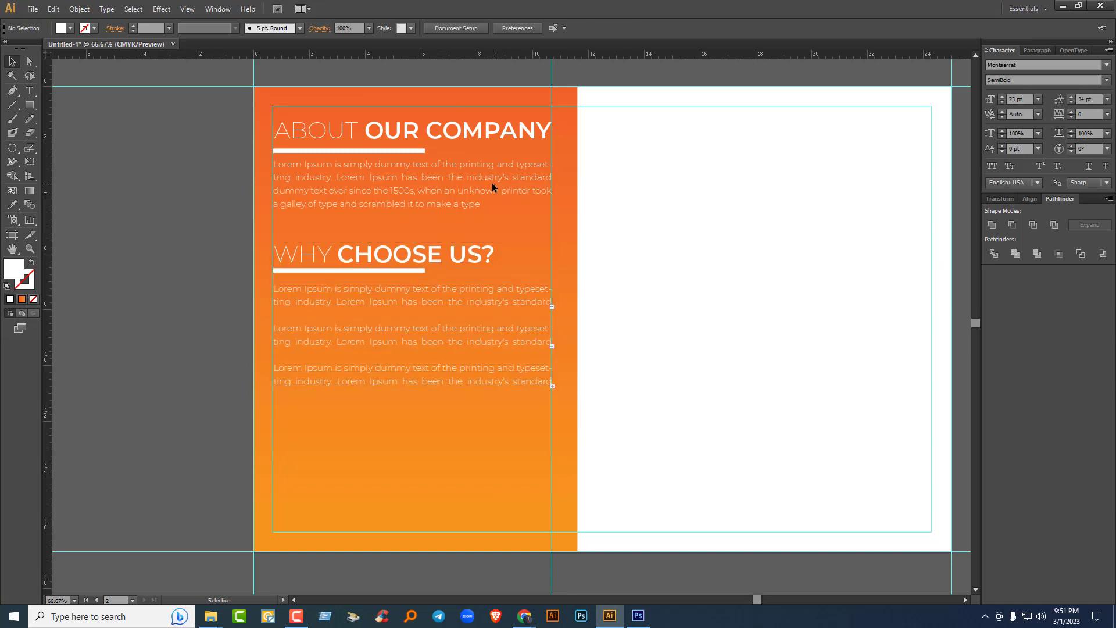
# Step: Nudge the "ABOUT OUR COMPANY" paragraph slightly further down from its underline bar
pyautogui.click(493, 190)
pyautogui.press('Down')
pyautogui.press('Down')
pyautogui.press('Down')
pyautogui.press('Down')
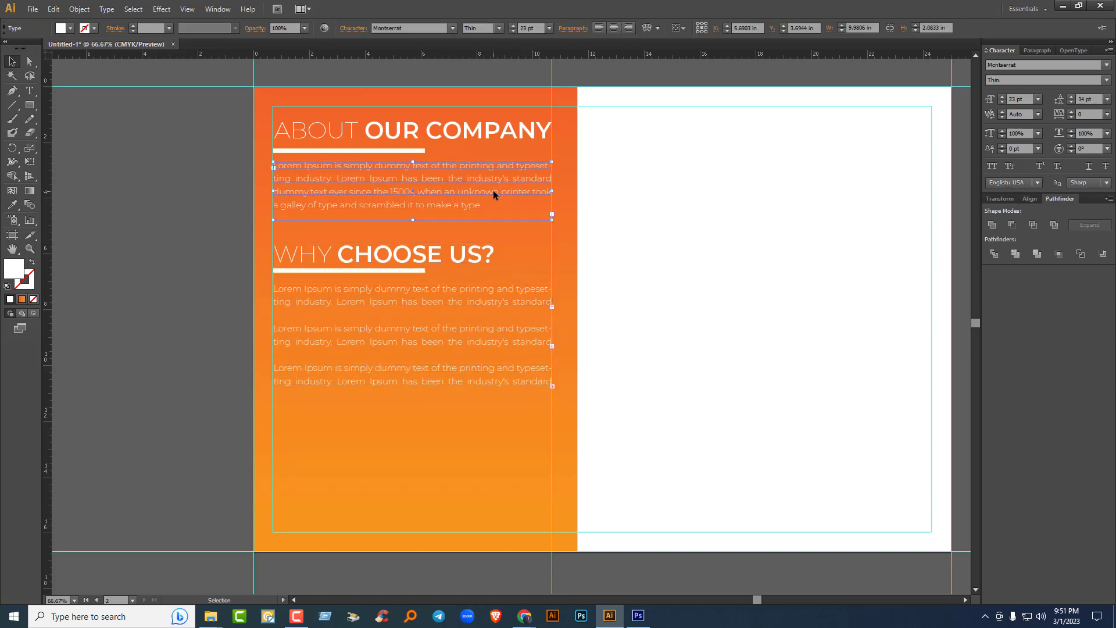
pyautogui.click(693, 236)
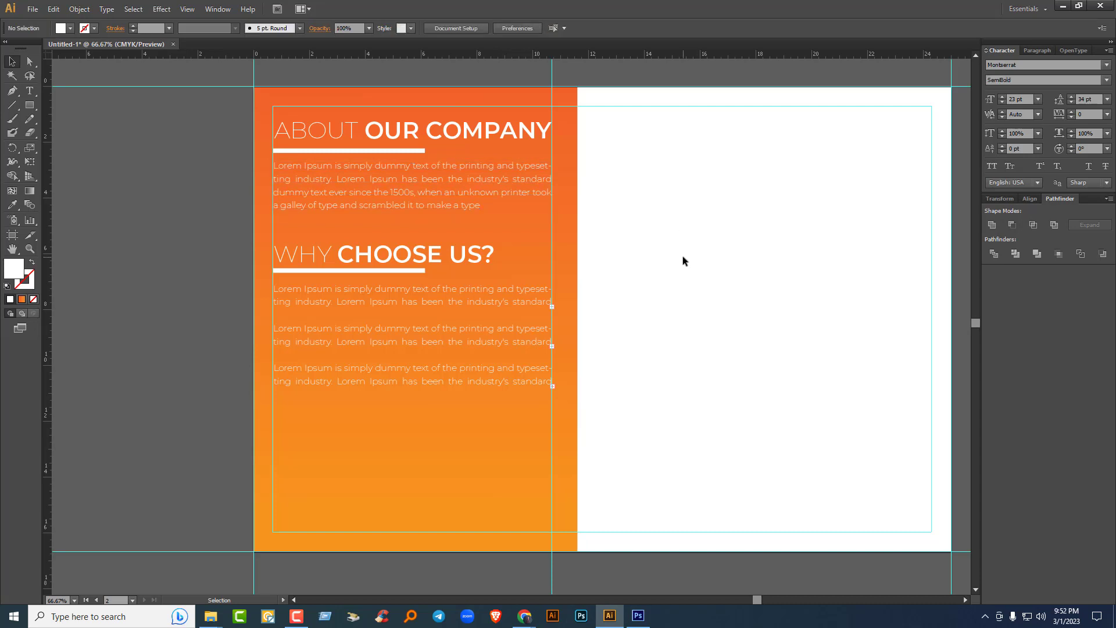
# Step: Draw a rectangle about 16.99 in wide and 3.6 in high from inside the orange panel to the artboard's bottom-right corner
pyautogui.scroll(-3, 599, 341)
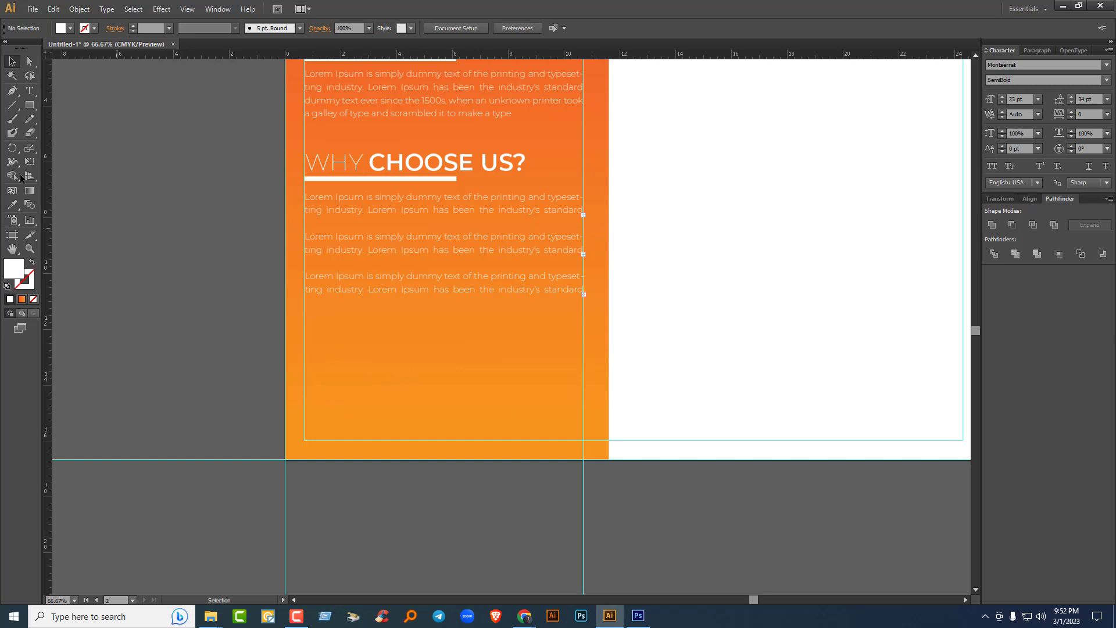
pyautogui.click(30, 105)
pyautogui.scroll(-2, 659, 382)
pyautogui.moveTo(653, 368); pyautogui.dragTo(466, 397)
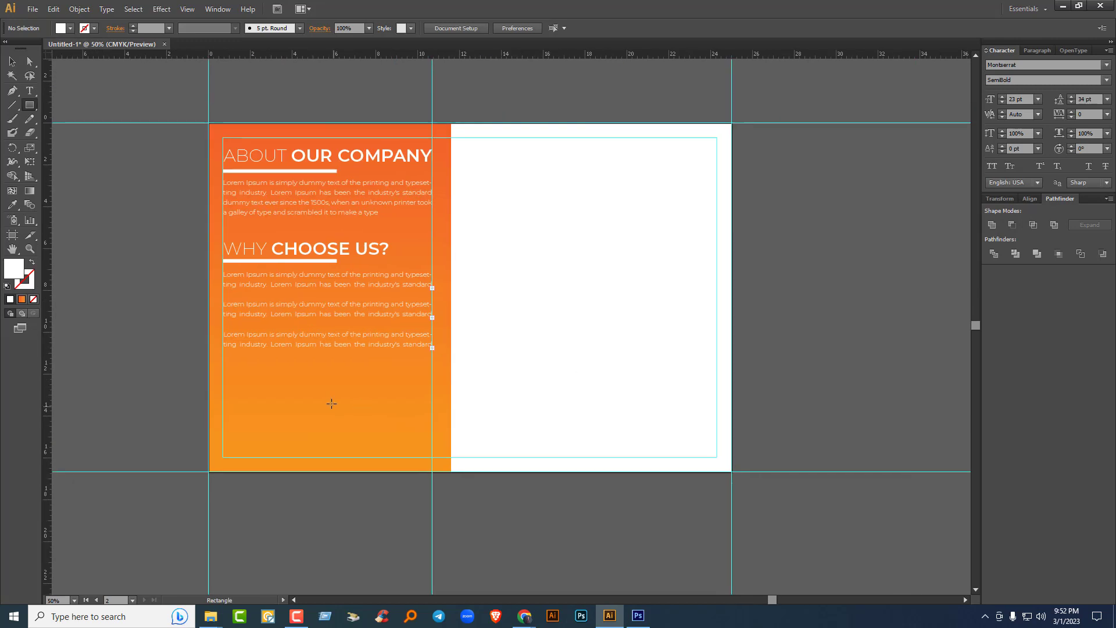
pyautogui.moveTo(375, 397); pyautogui.dragTo(732, 472)
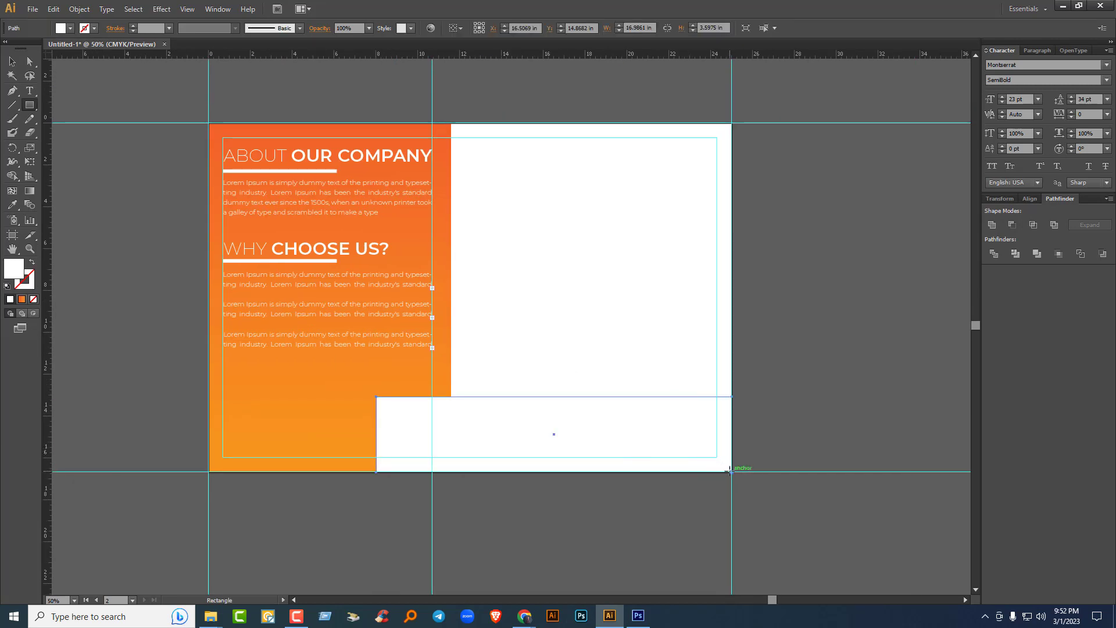
# Step: Fill the bottom rectangle with a light gray swatch and deselect it
pyautogui.click(70, 28)
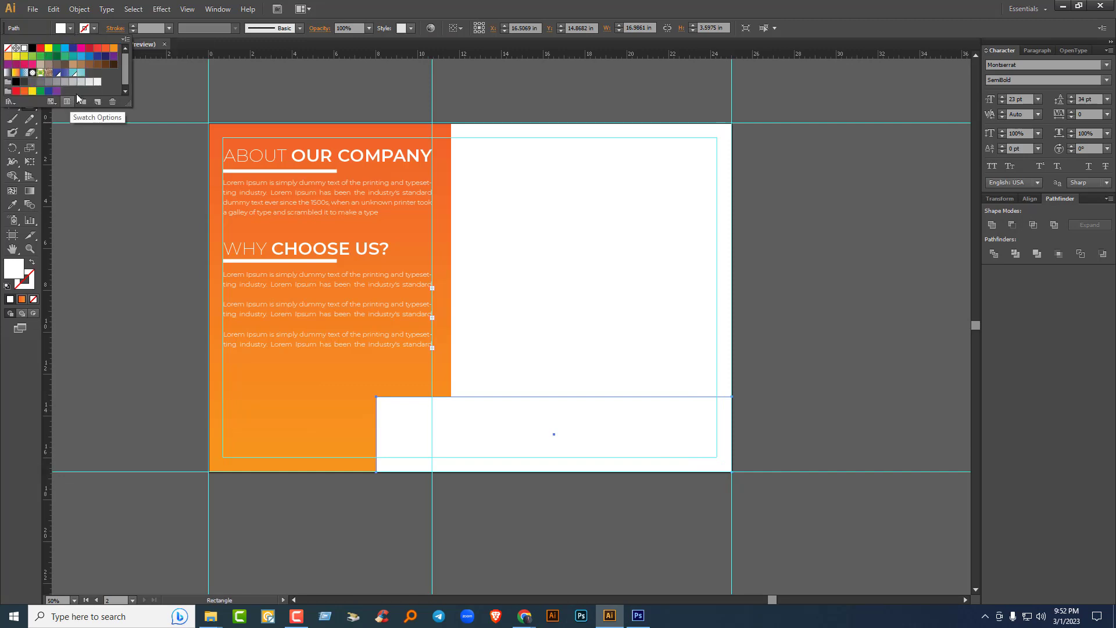
pyautogui.click(81, 83)
pyautogui.click(89, 82)
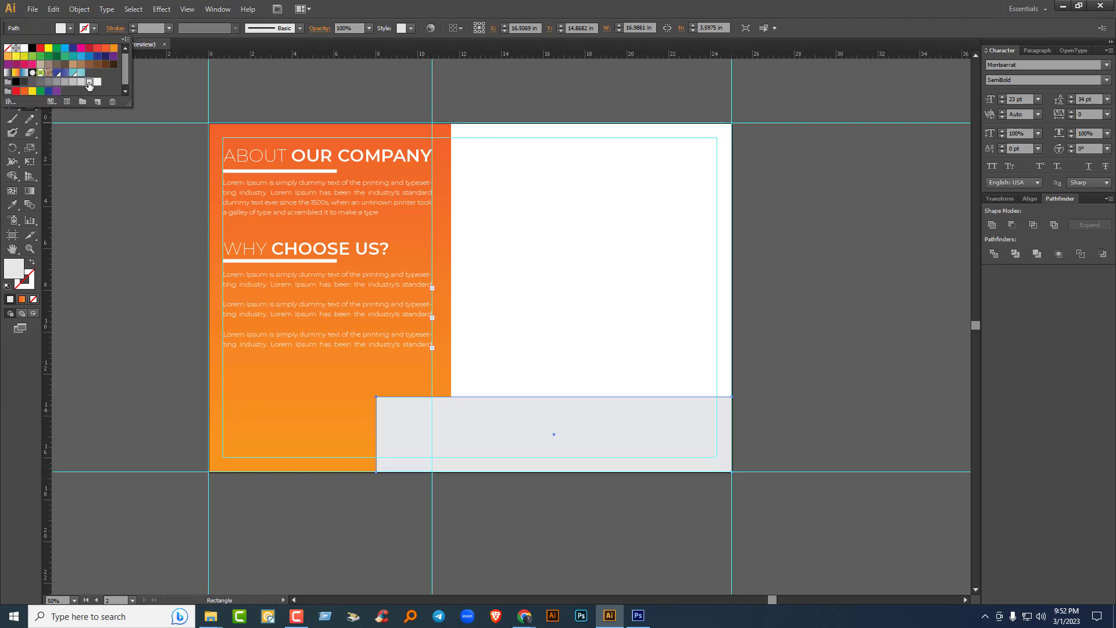
pyautogui.press('Escape')
pyautogui.click(14, 62)
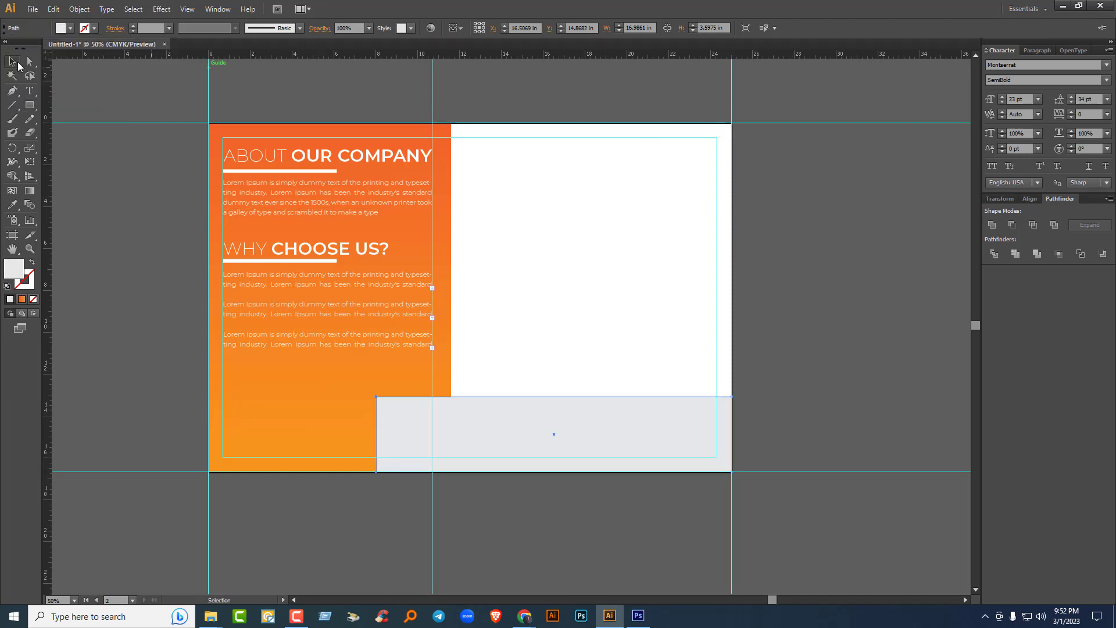
pyautogui.click(804, 273)
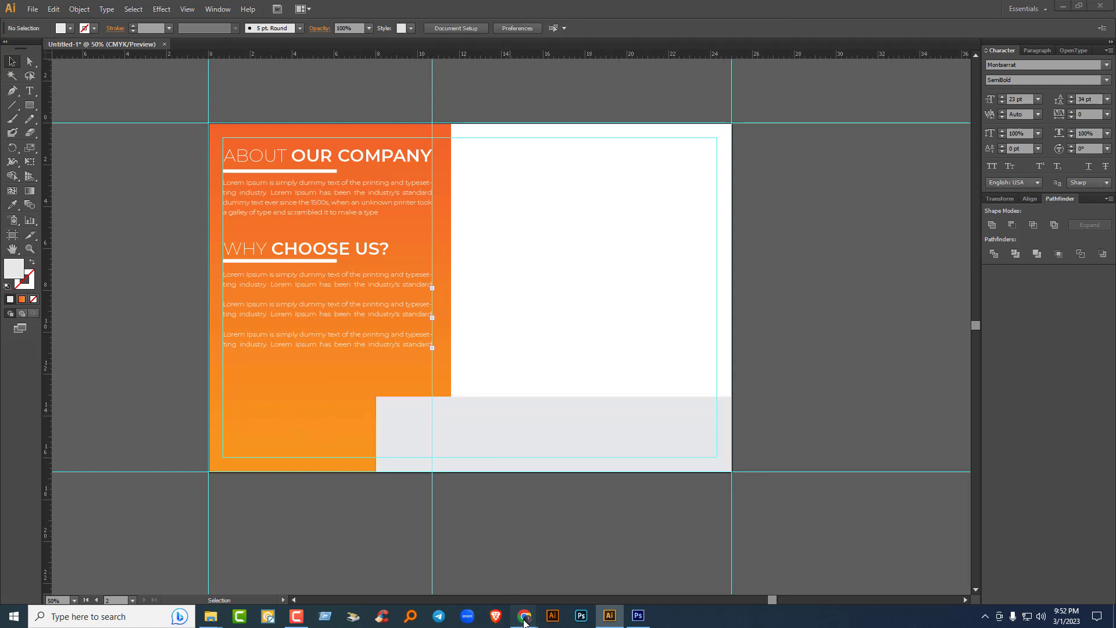
# Step: Switch to Chrome and load the Google home page in place of the lipsum.com page
pyautogui.moveTo(525, 616)
pyautogui.click(465, 555)
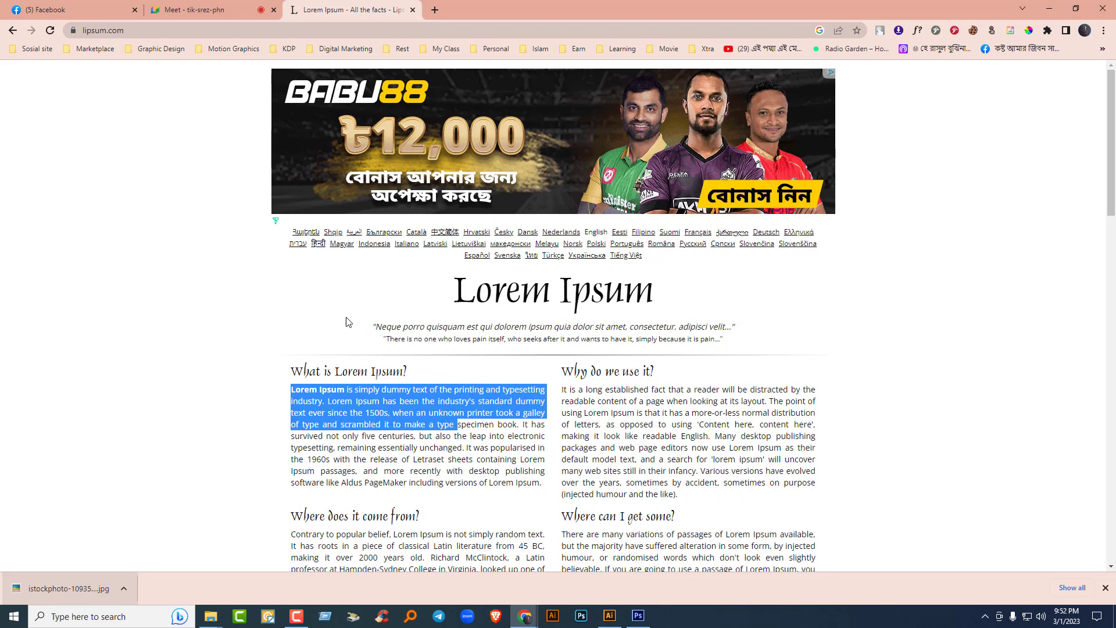
pyautogui.click(192, 9)
pyautogui.click(349, 9)
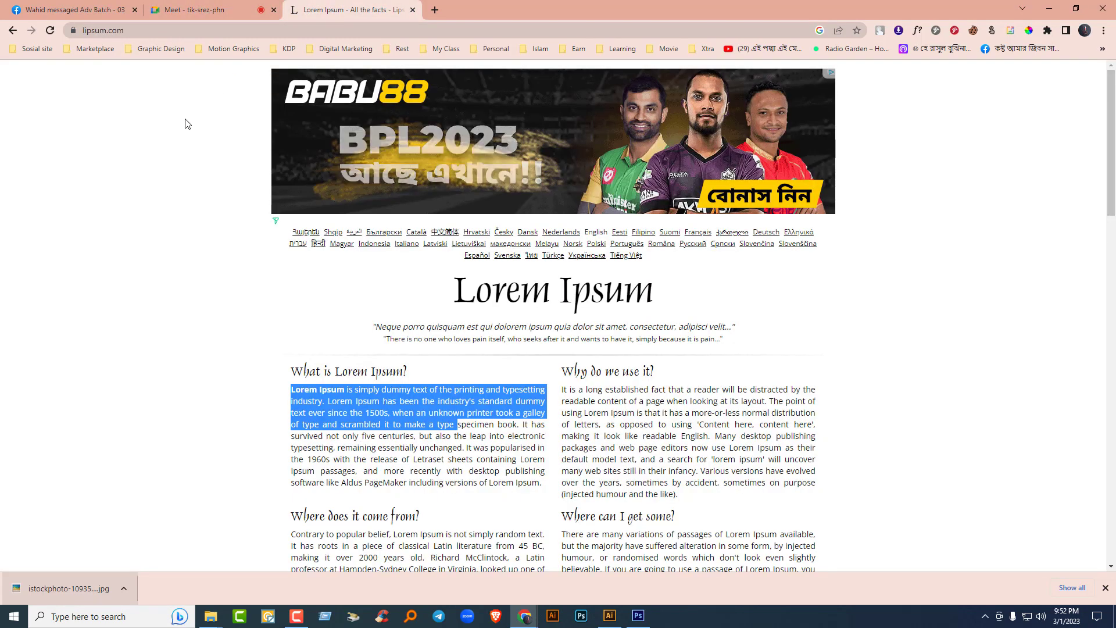
pyautogui.click(233, 27)
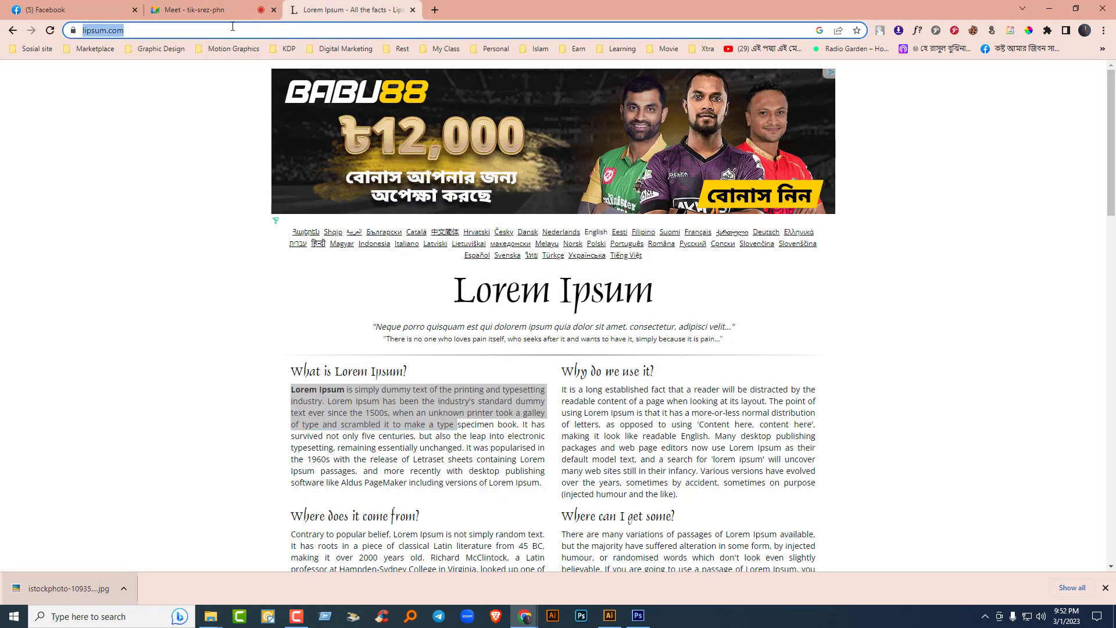
pyautogui.write('google')
pyautogui.press('Return')
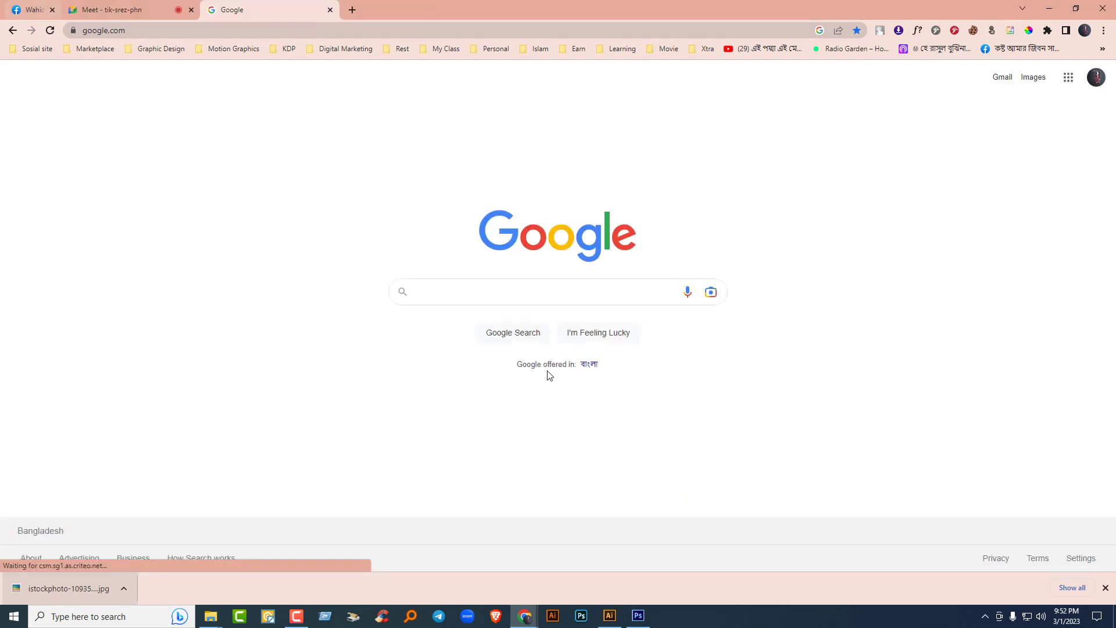
# Step: Search Google for "qr code generator" and open the the-qrcode-generator.com result
pyautogui.click(1106, 588)
pyautogui.click(507, 296)
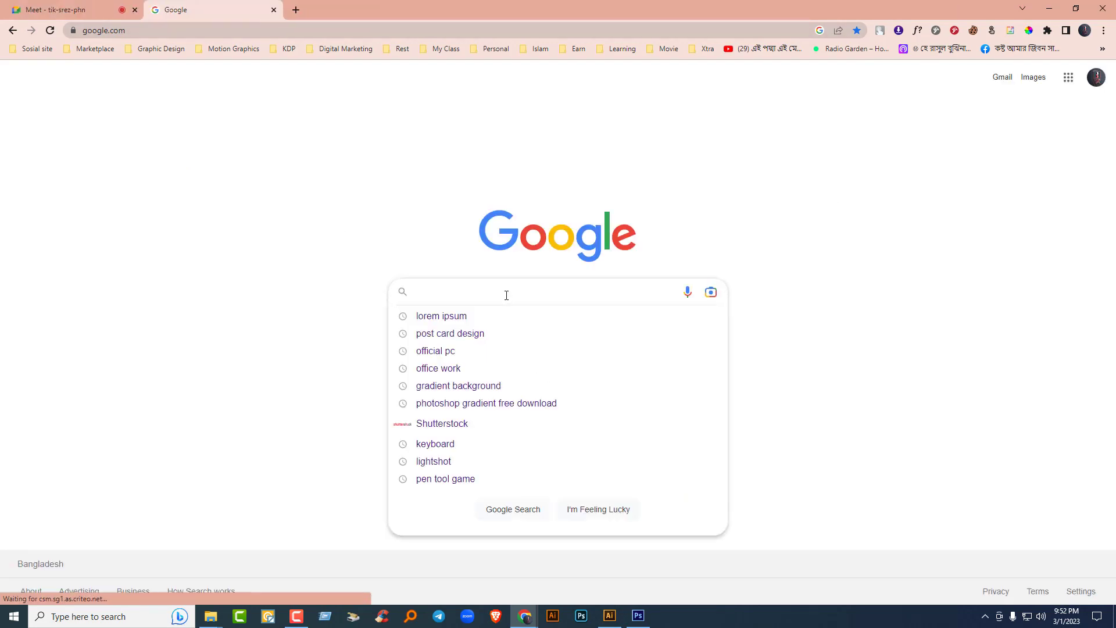
pyautogui.write('qr code')
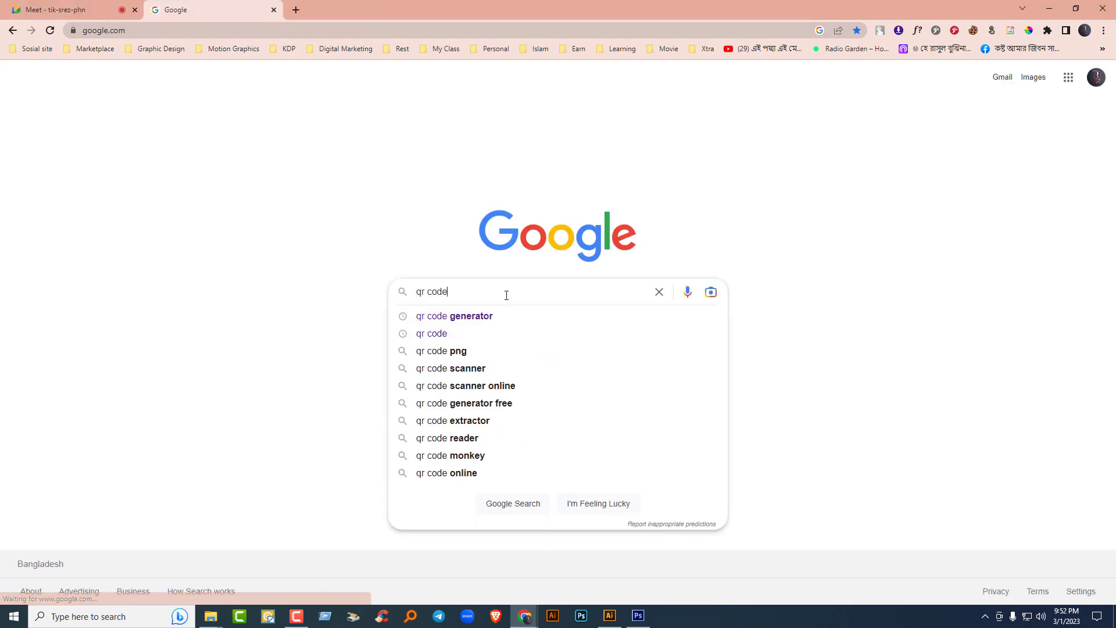
pyautogui.press('Down')
pyautogui.press('Return')
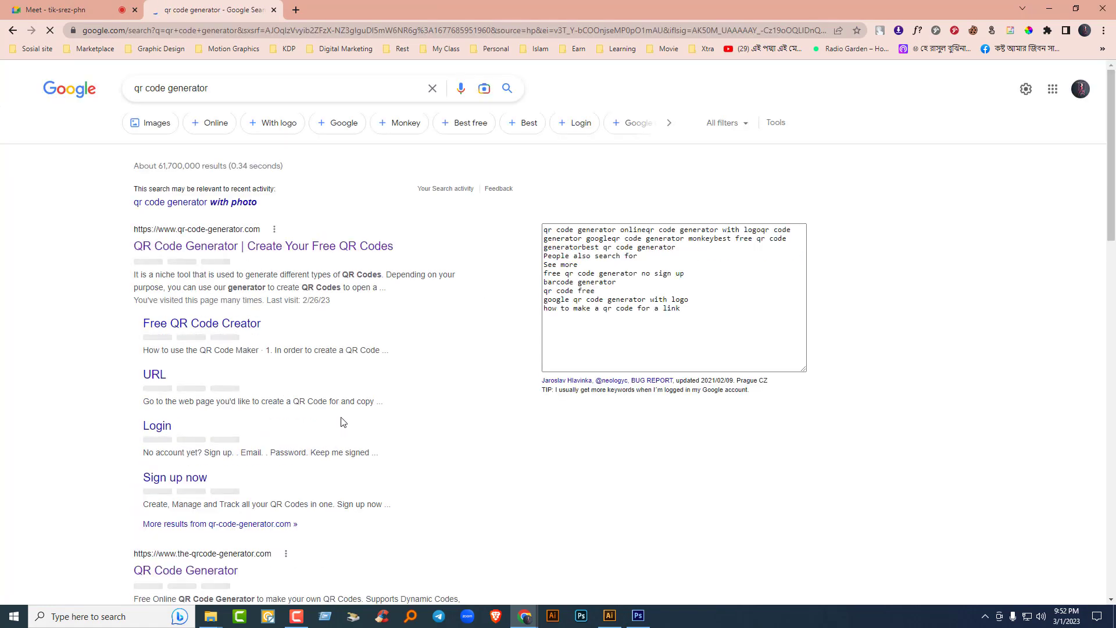
pyautogui.scroll(-3, 343, 422)
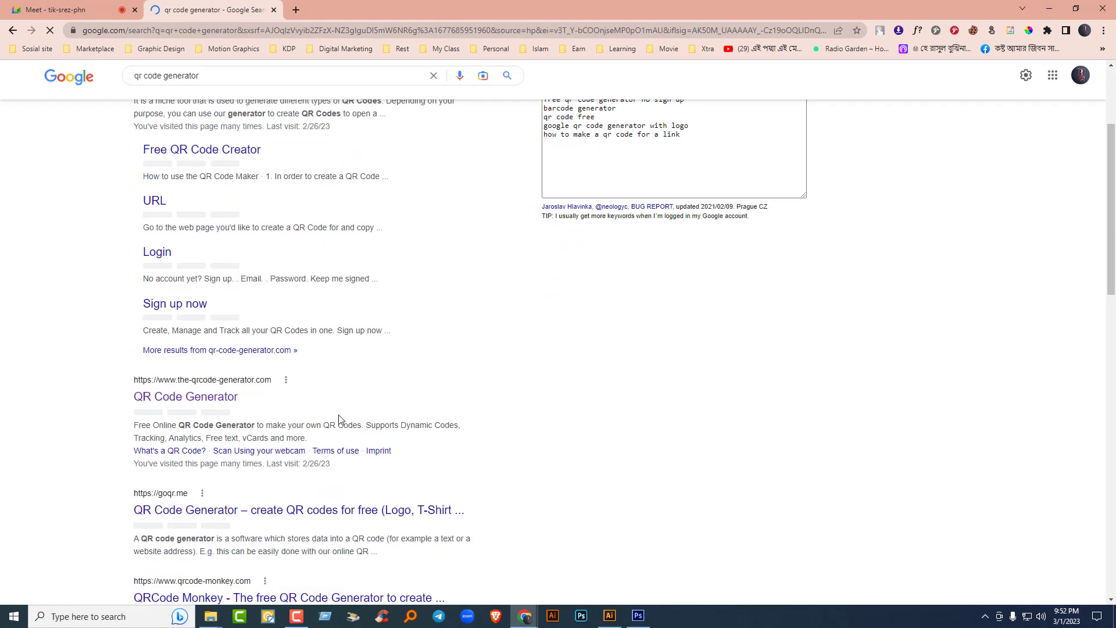
pyautogui.click(261, 408)
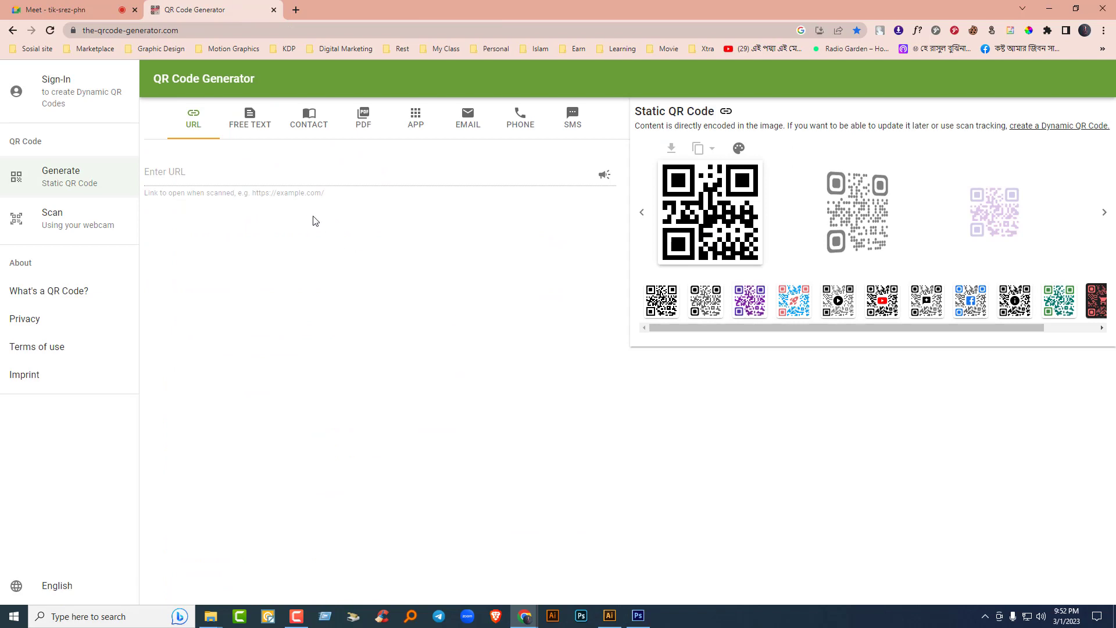
# Step: Generate a static URL QR code from the text "d" and download it as a PNG image
pyautogui.click(267, 175)
pyautogui.write('d')
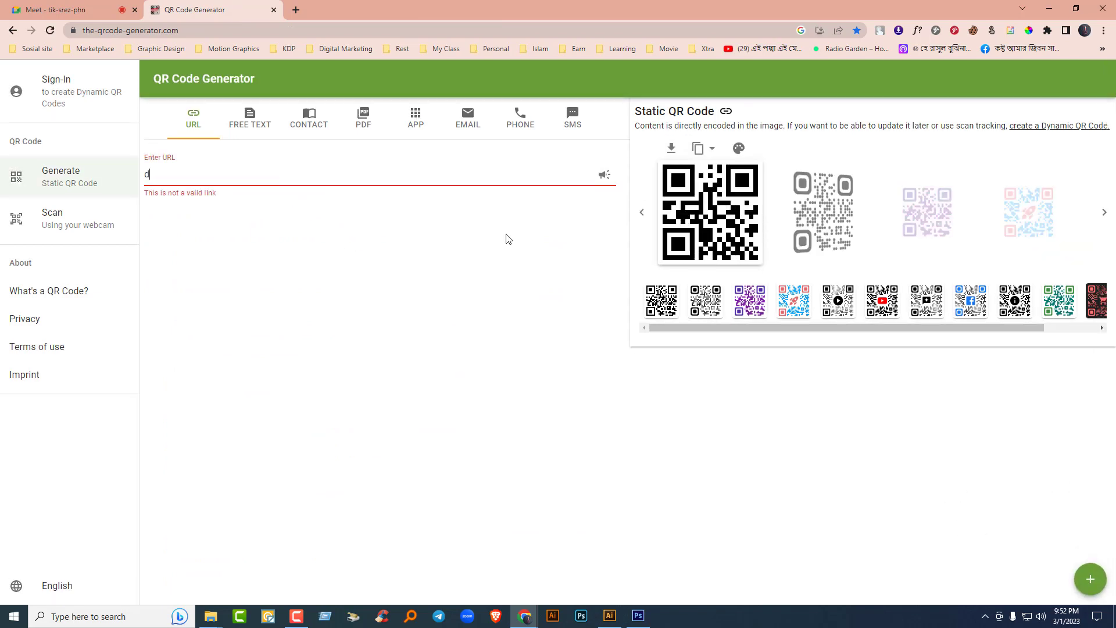
pyautogui.click(671, 148)
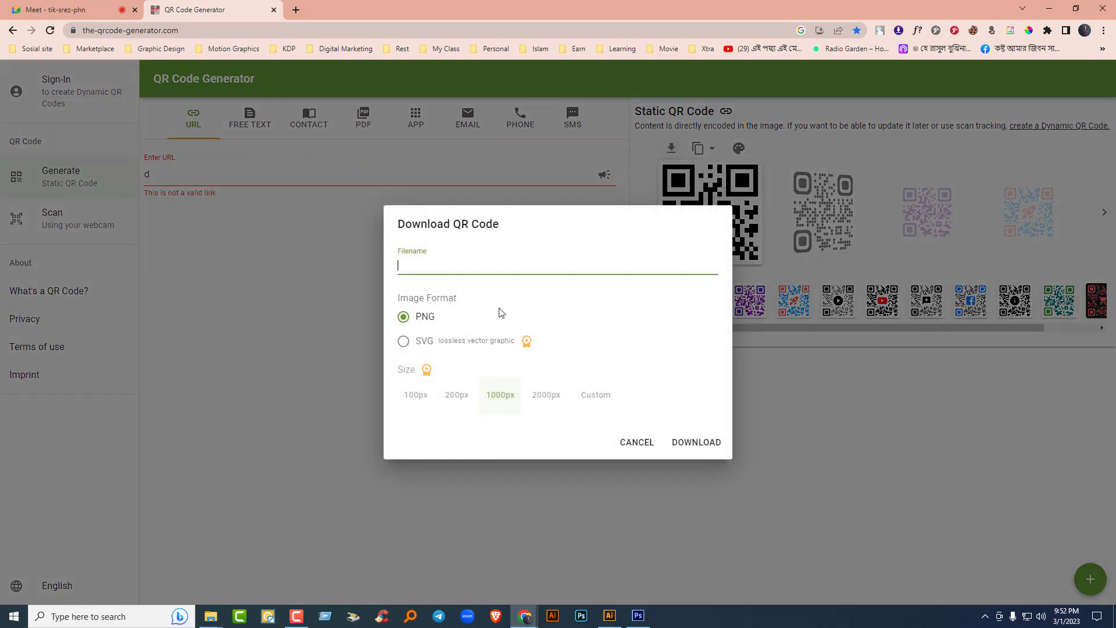
pyautogui.click(698, 443)
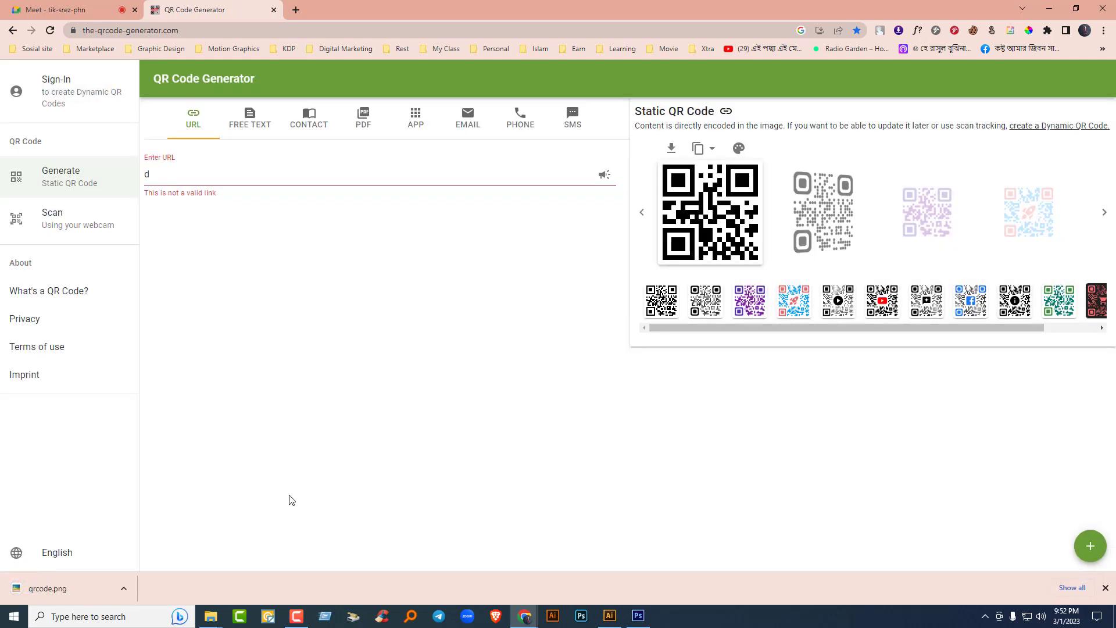
# Step: Switch to Illustrator, place the downloaded qrcode.png on the second artboard, and move it up over the layout
pyautogui.click(609, 615)
pyautogui.moveTo(375, 414); pyautogui.dragTo(380, 410)
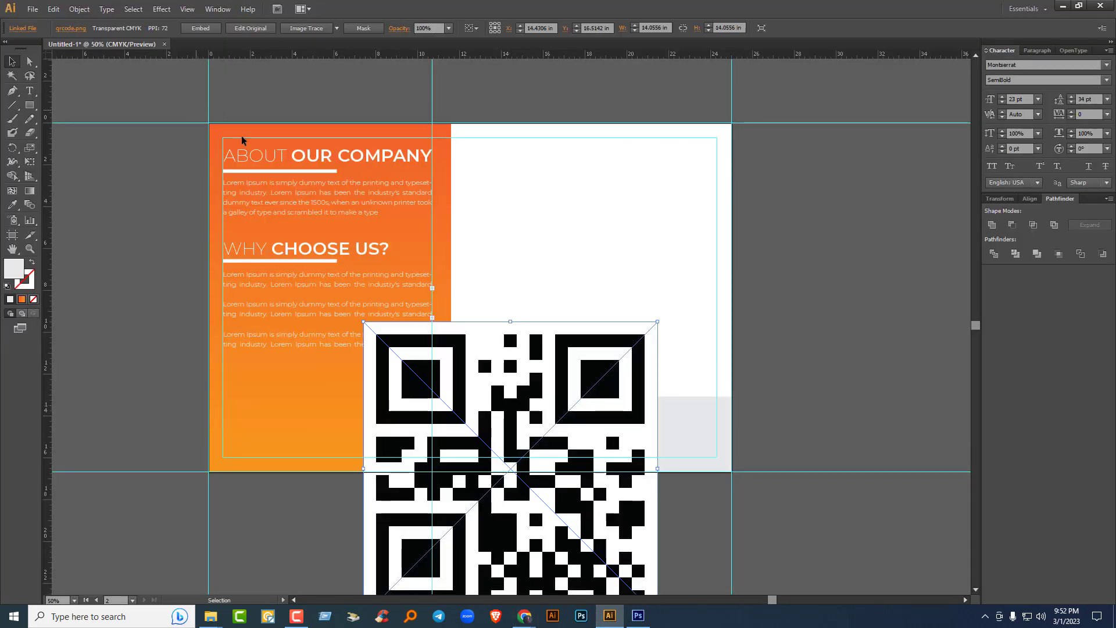
pyautogui.moveTo(511, 426); pyautogui.dragTo(497, 310)
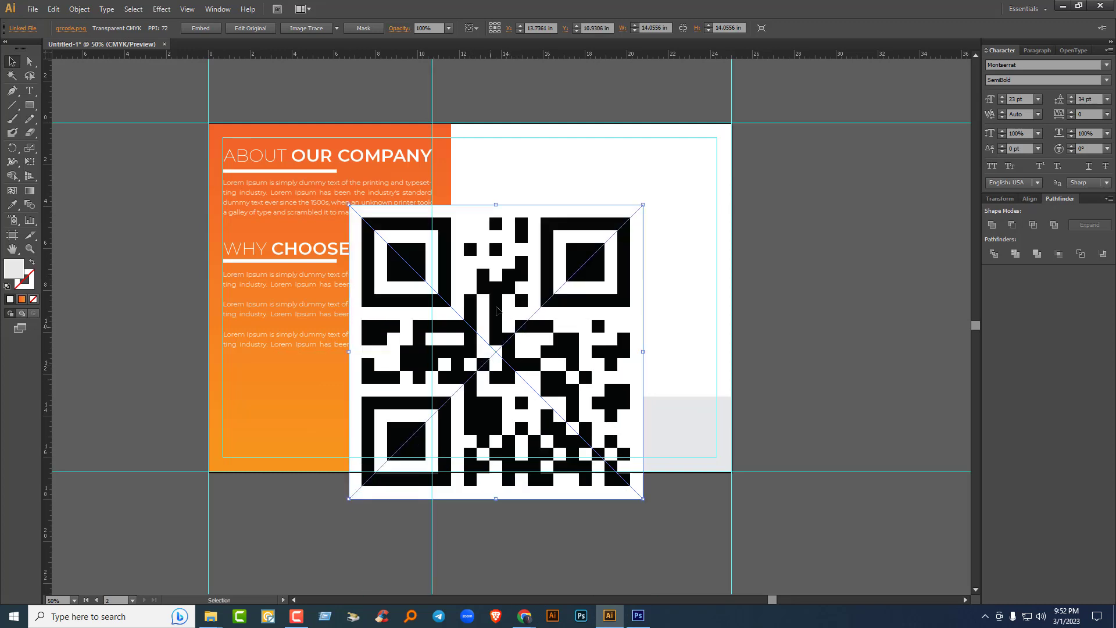
# Step: Embed the QR code image and shrink it to about 2.85 in square below the paragraphs in the orange panel
pyautogui.click(201, 28)
pyautogui.moveTo(643, 206); pyautogui.dragTo(527, 321)
pyautogui.moveTo(484, 359); pyautogui.dragTo(267, 411)
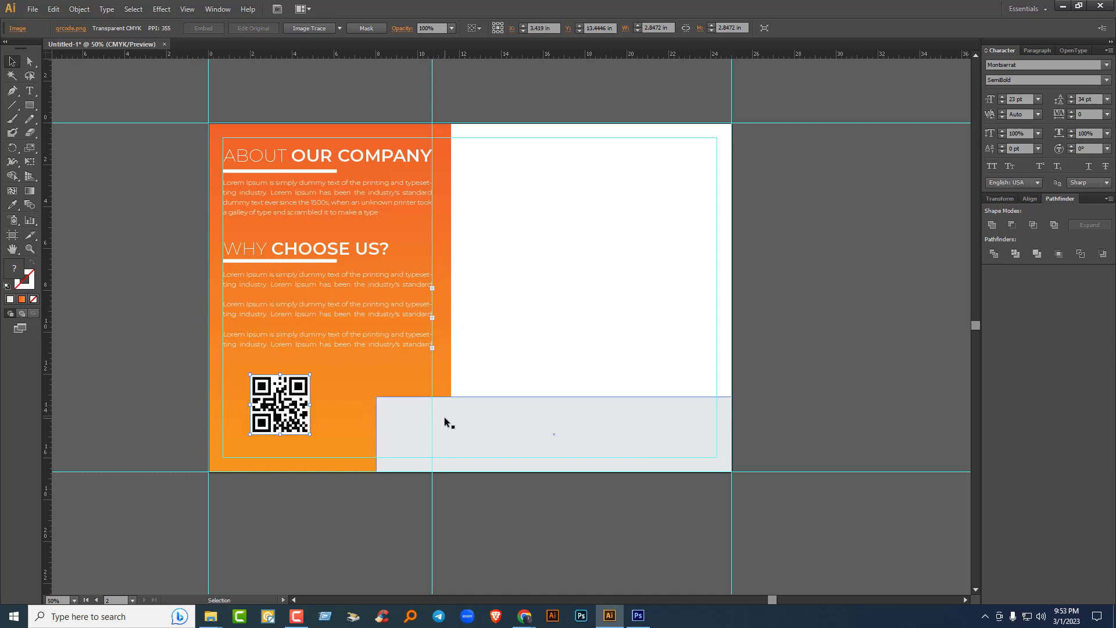
# Step: Frame the QR code with a square about 3.31 in wide, with no fill and a 2 pt white stroke
pyautogui.click(29, 104)
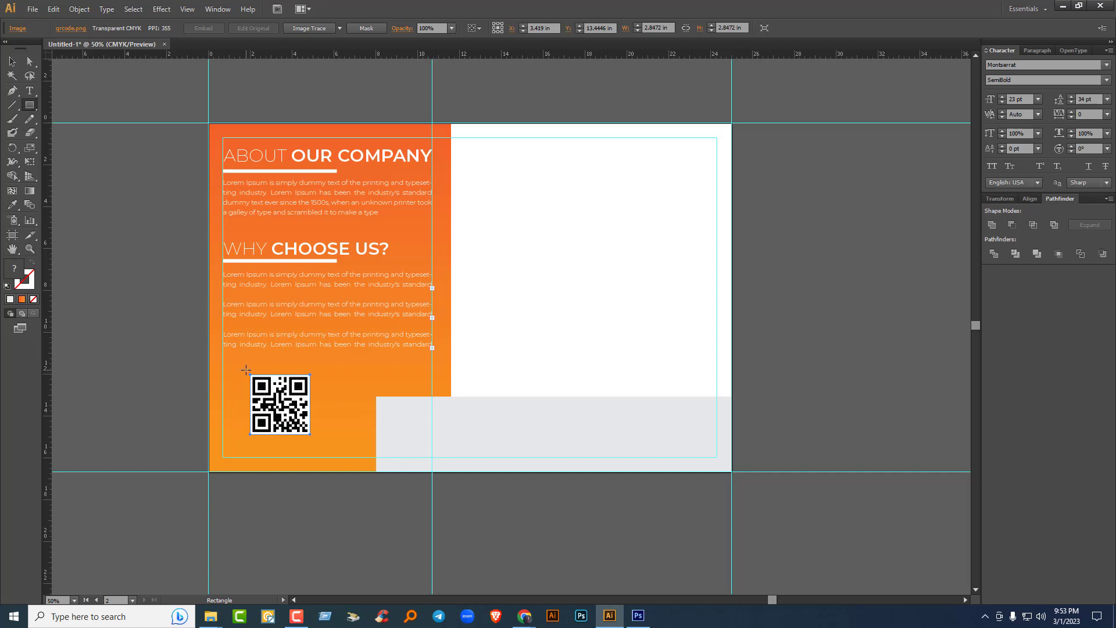
pyautogui.moveTo(246, 370); pyautogui.dragTo(311, 439)
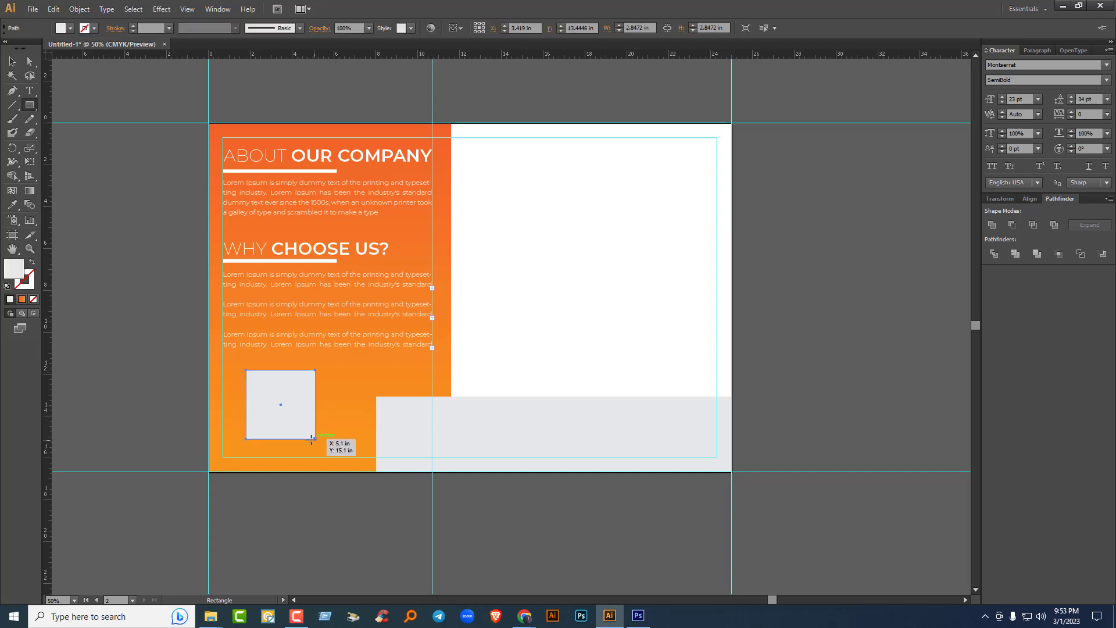
pyautogui.click(70, 28)
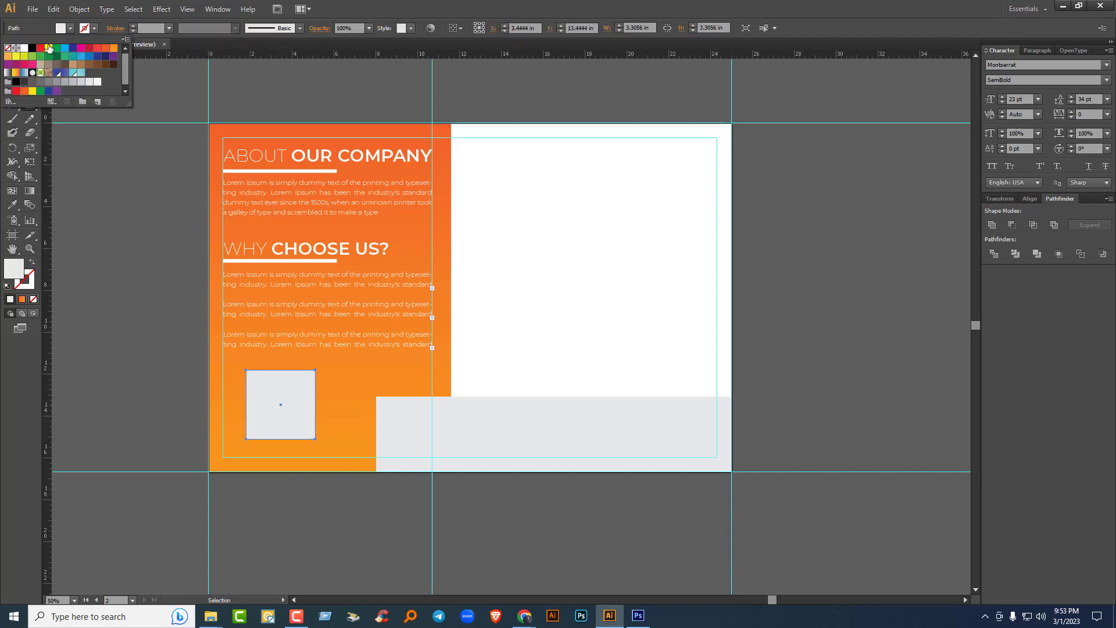
pyautogui.click(7, 48)
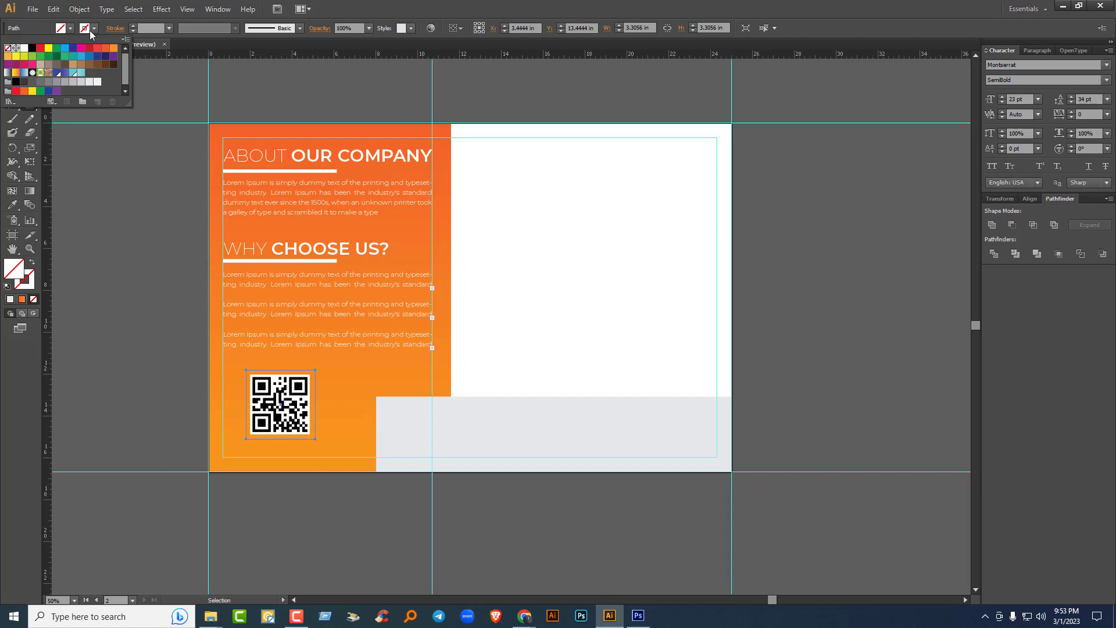
pyautogui.click(24, 49)
pyautogui.click(132, 25)
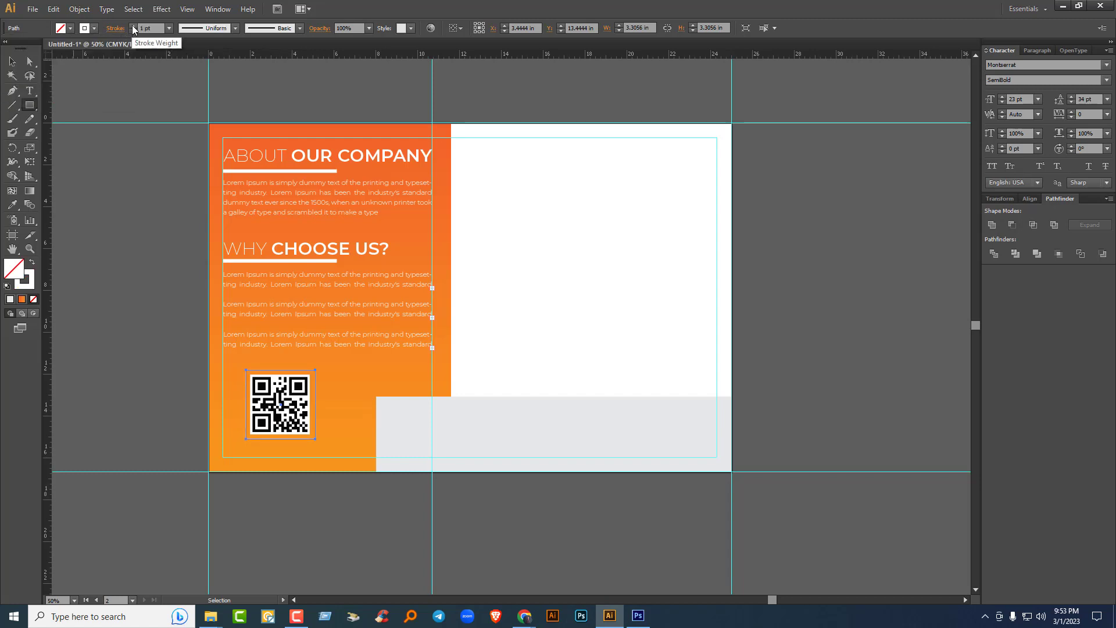
# Step: Center the QR code and its white frame on each other horizontally and group them
pyautogui.click(12, 61)
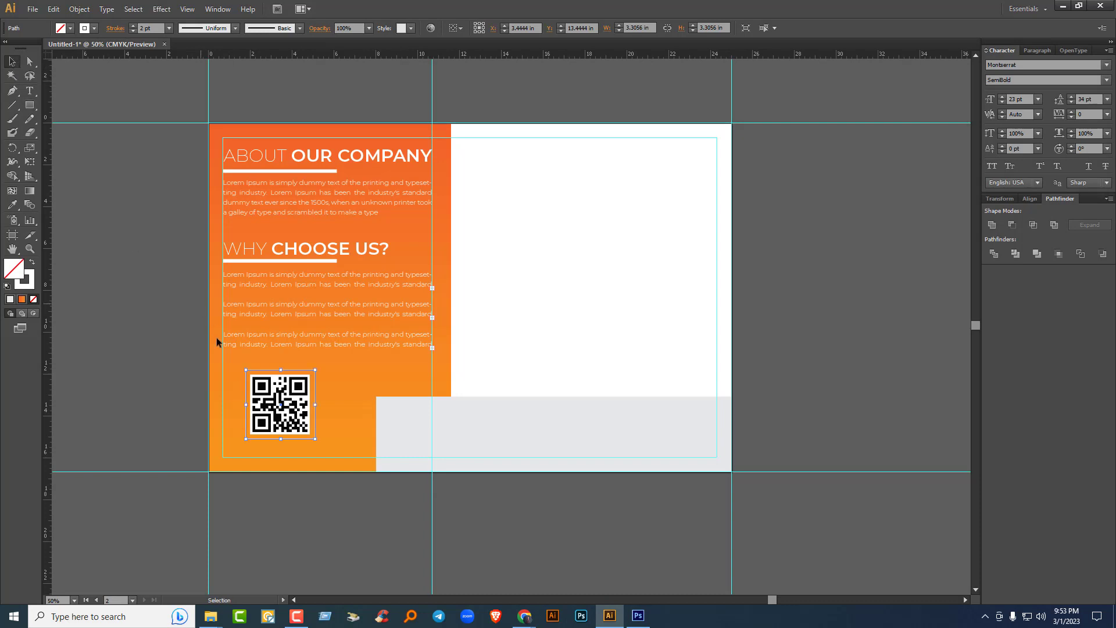
pyautogui.keyDown('shift'); pyautogui.click(278, 389); pyautogui.keyUp('shift')
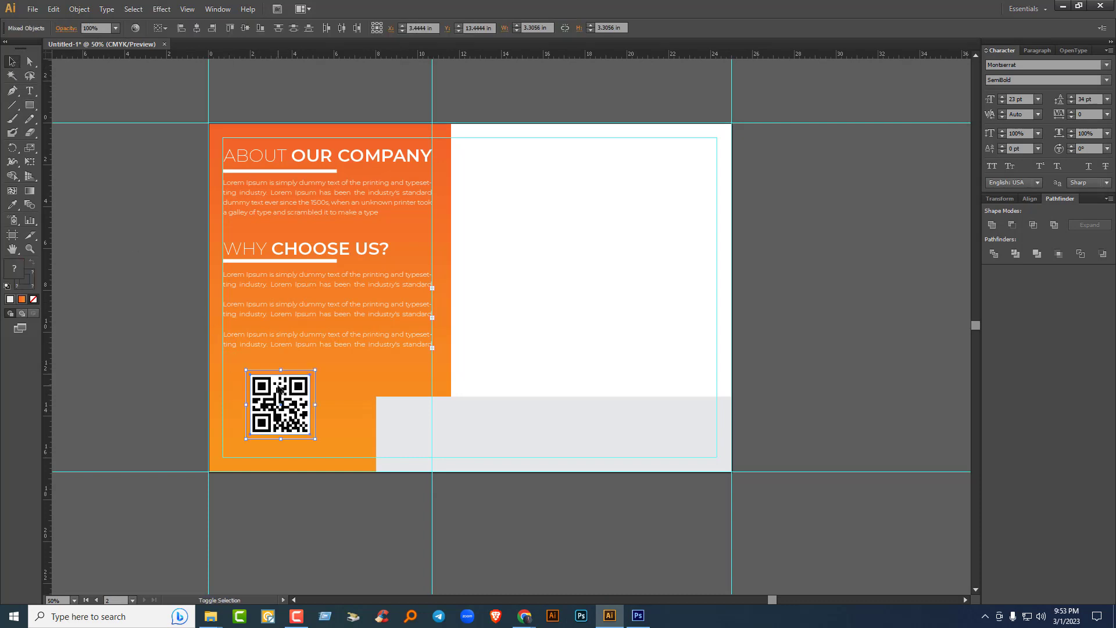
pyautogui.click(166, 28)
pyautogui.click(180, 42)
pyautogui.click(198, 28)
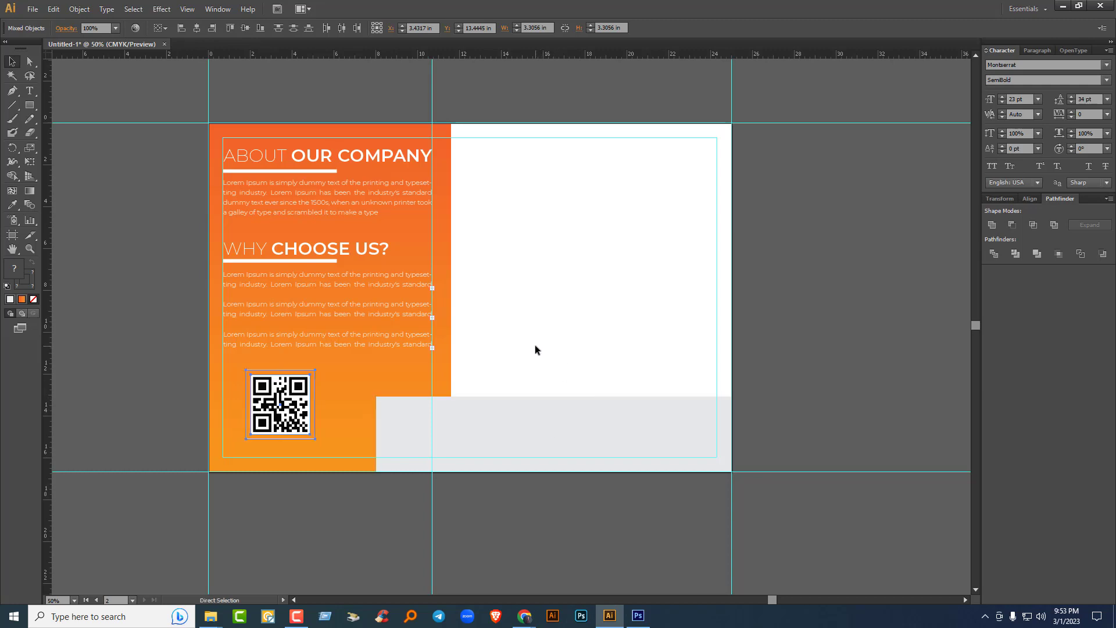
pyautogui.hotkey('ctrl', 'g')
pyautogui.moveTo(287, 397); pyautogui.dragTo(295, 398)
pyautogui.click(869, 367)
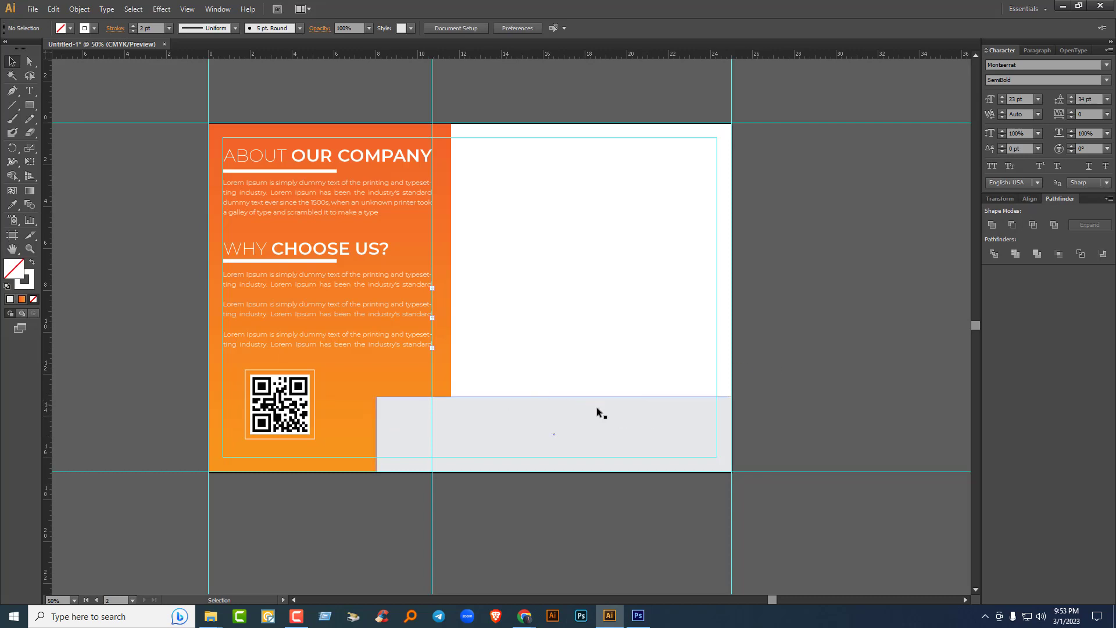
pyautogui.click(525, 417)
pyautogui.hotkey('ctrl', 'shift', 'a')
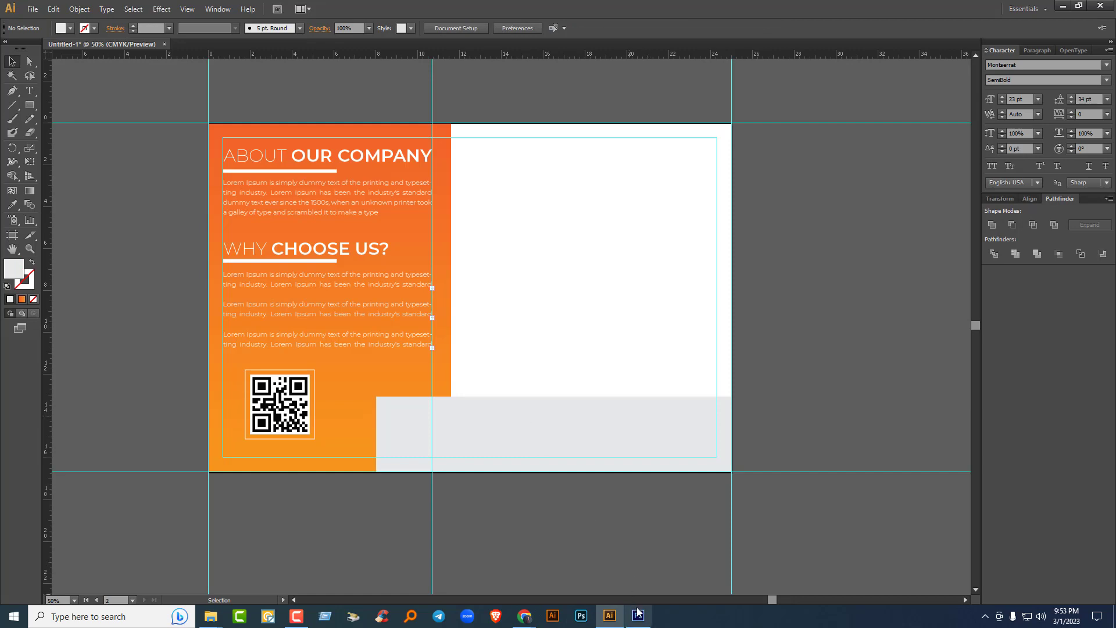
pyautogui.moveTo(525, 621)
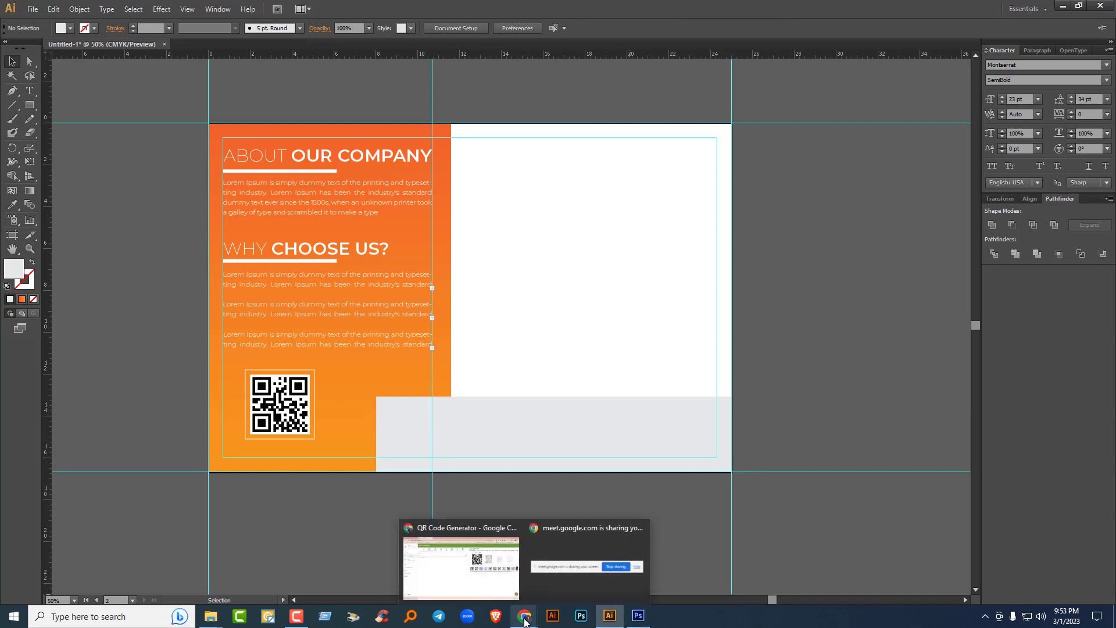
# Step: Copy the first line of the "ABOUT OUR COMPANY" paragraph and paste it as a separate text line on the gray band
pyautogui.click(271, 182)
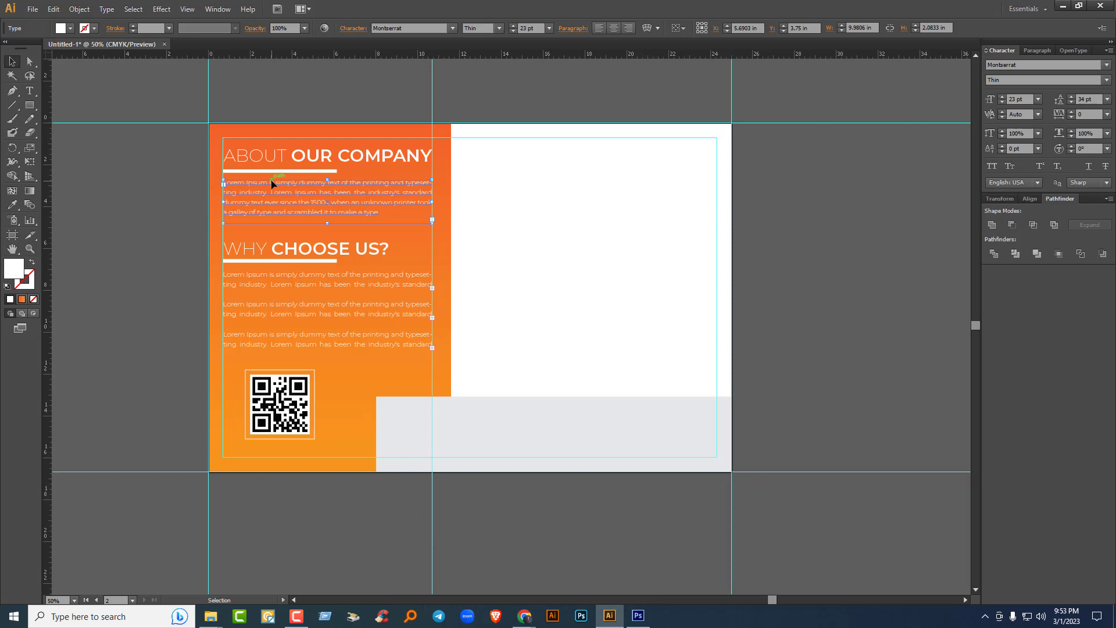
pyautogui.doubleClick(229, 185)
pyautogui.moveTo(224, 185); pyautogui.dragTo(429, 185)
pyautogui.hotkey('ctrl', 'c')
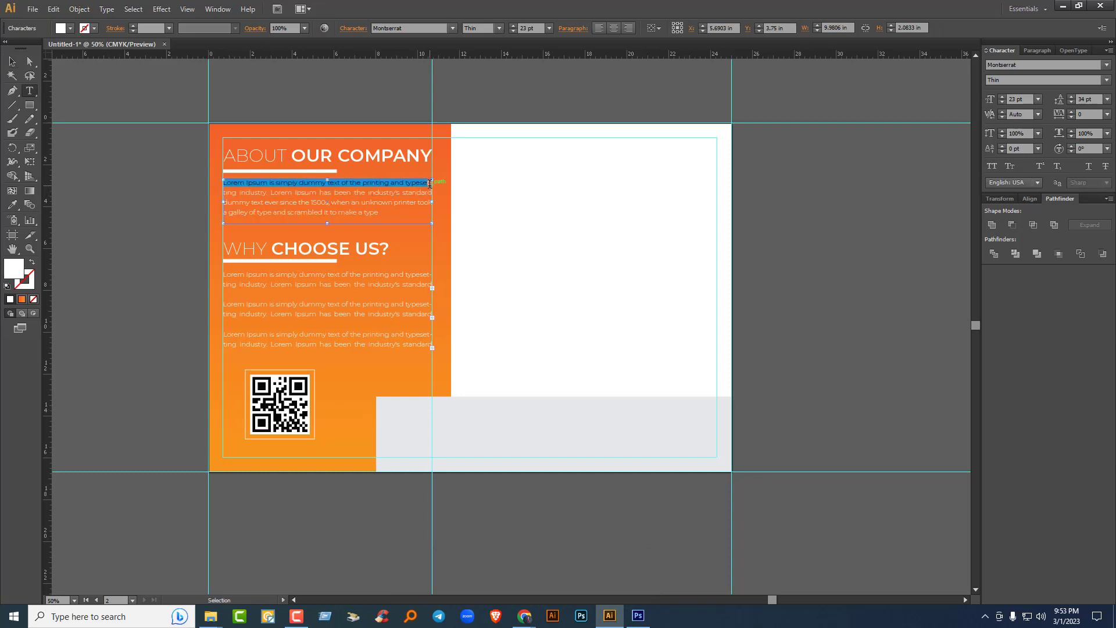
pyautogui.click(12, 61)
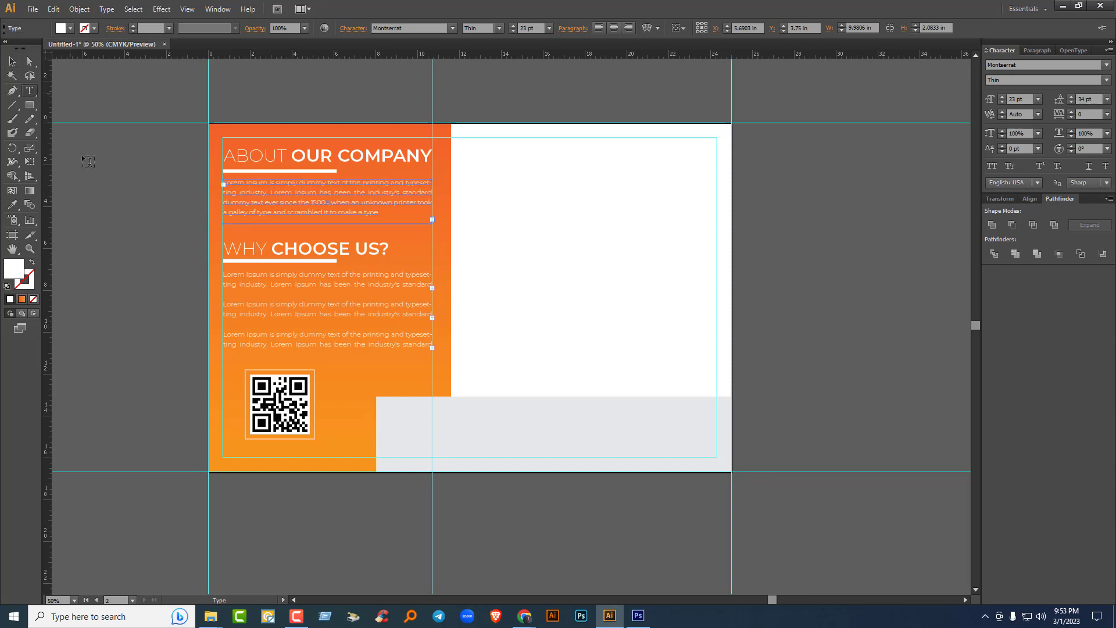
pyautogui.click(452, 415)
pyautogui.hotkey('ctrl', 'v')
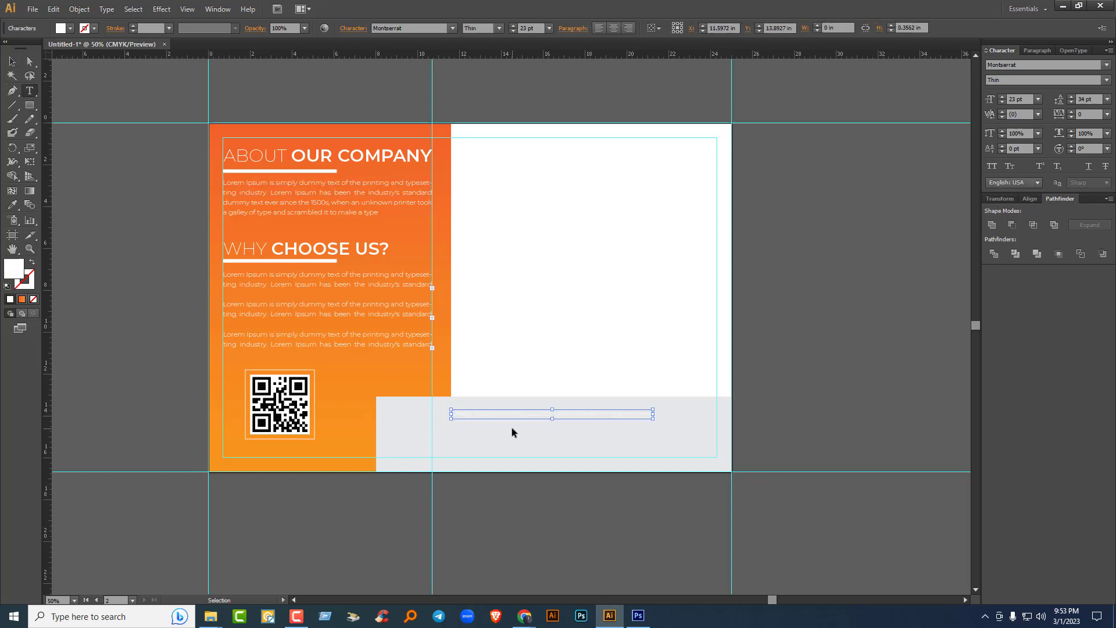
# Step: Color the pasted text line on the gray band black and set its font style to SemiBold
pyautogui.hotkey('ctrl', 'a')
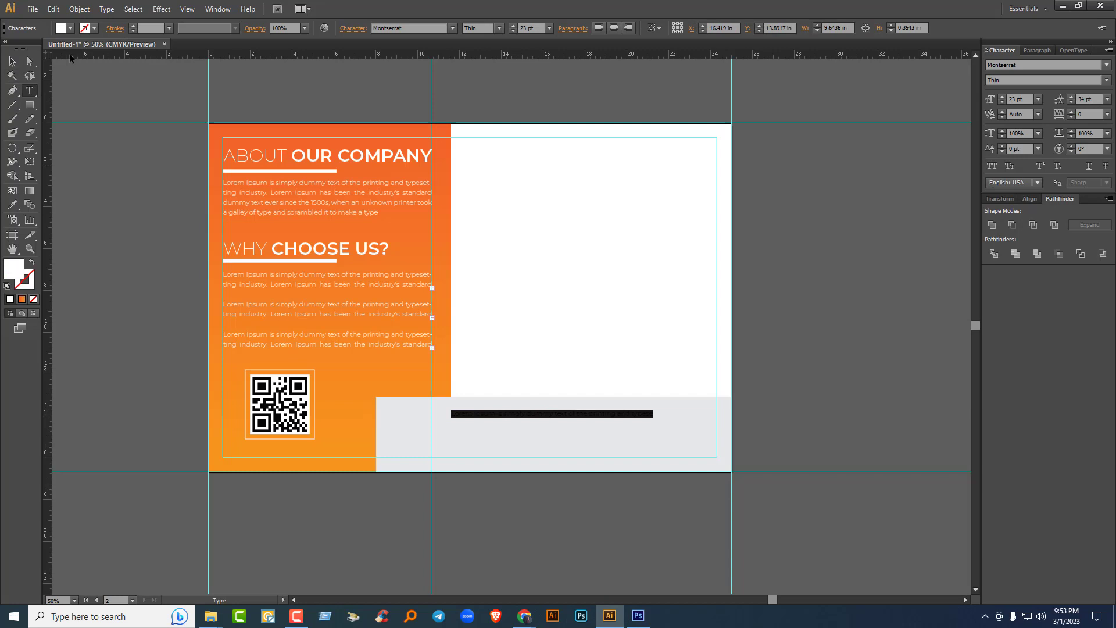
pyautogui.click(71, 28)
pyautogui.click(35, 52)
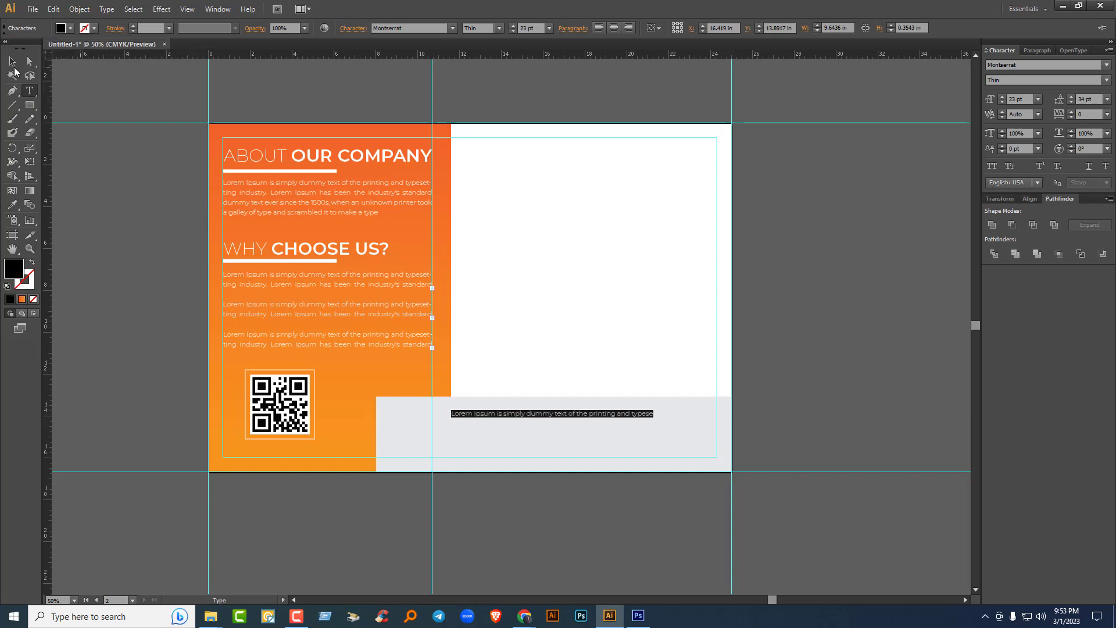
pyautogui.click(13, 64)
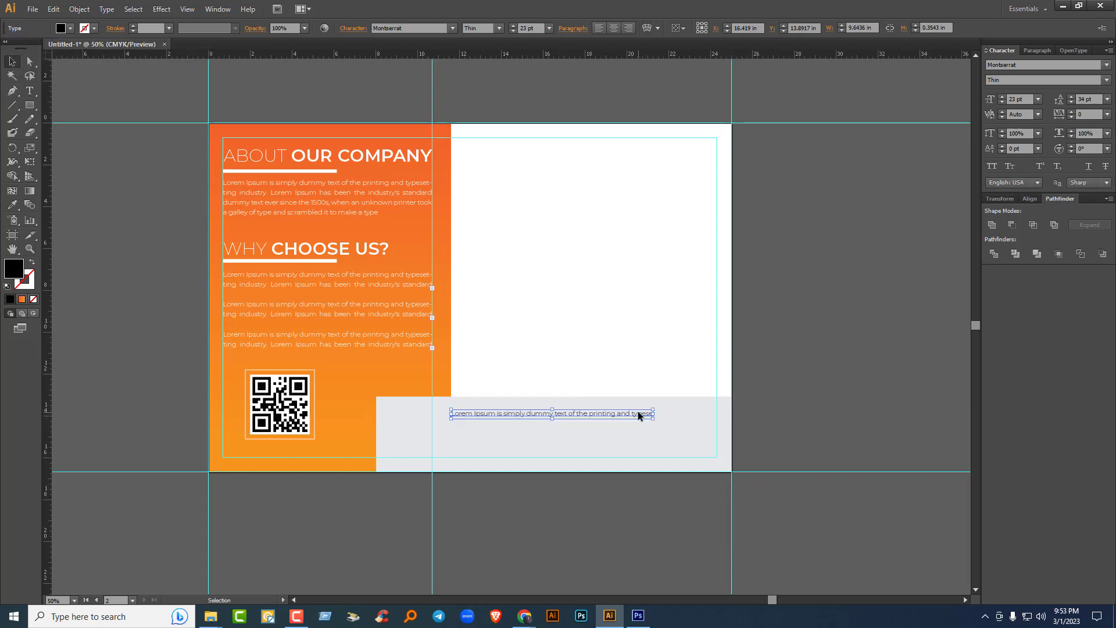
pyautogui.click(1106, 80)
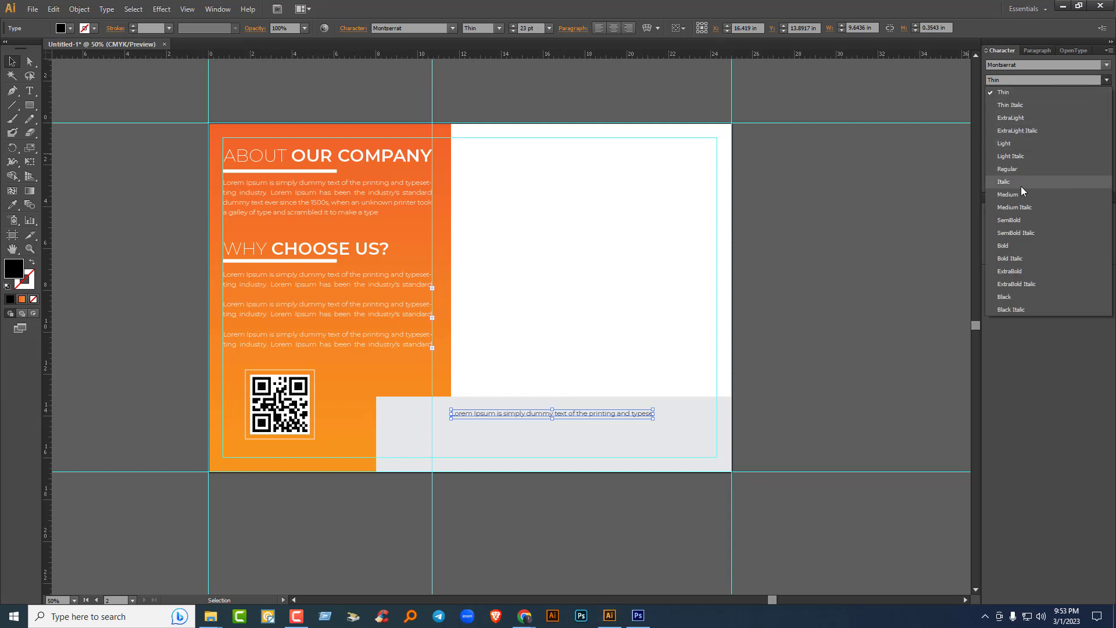
pyautogui.click(1010, 221)
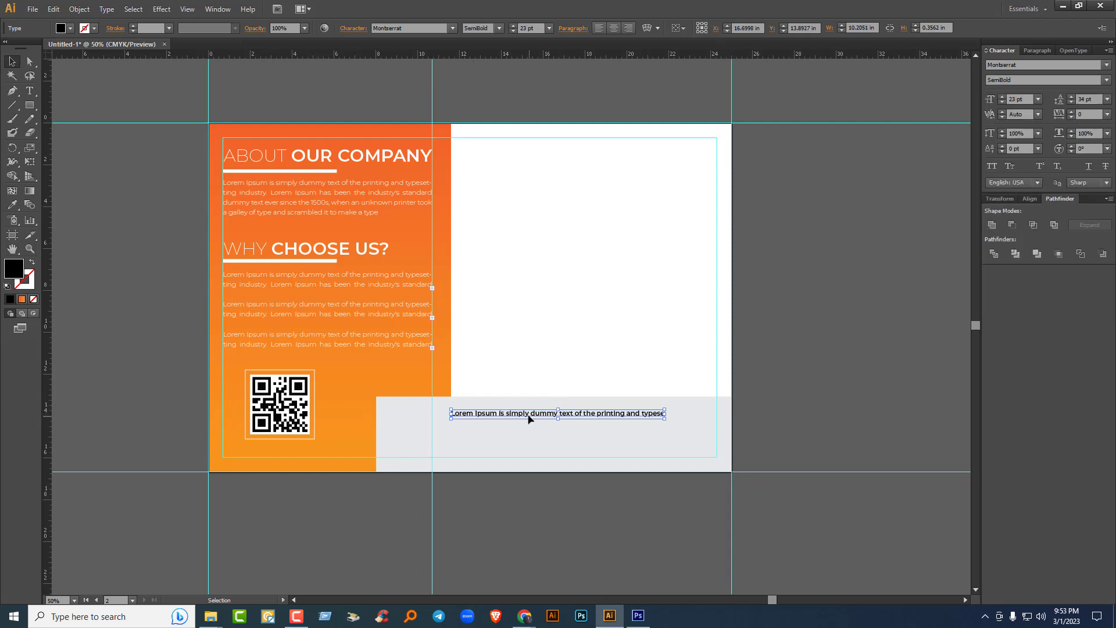
# Step: Move the black text line about 1.83 in left along the gray band and activate the Rectangle tool
pyautogui.moveTo(530, 418); pyautogui.dragTo(490, 417)
pyautogui.press('m')
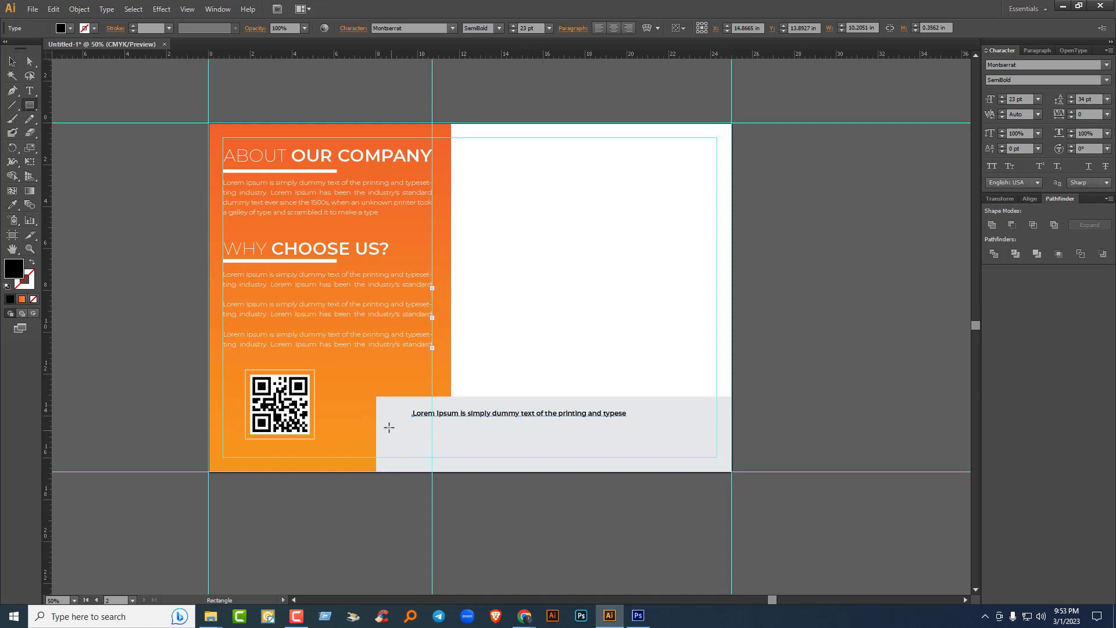
# Step: Draw a small rectangle about 0.75 by 0.72 in beside the grey band's text line and give it the panel's orange gradient
pyautogui.moveTo(389, 413); pyautogui.dragTo(403, 429)
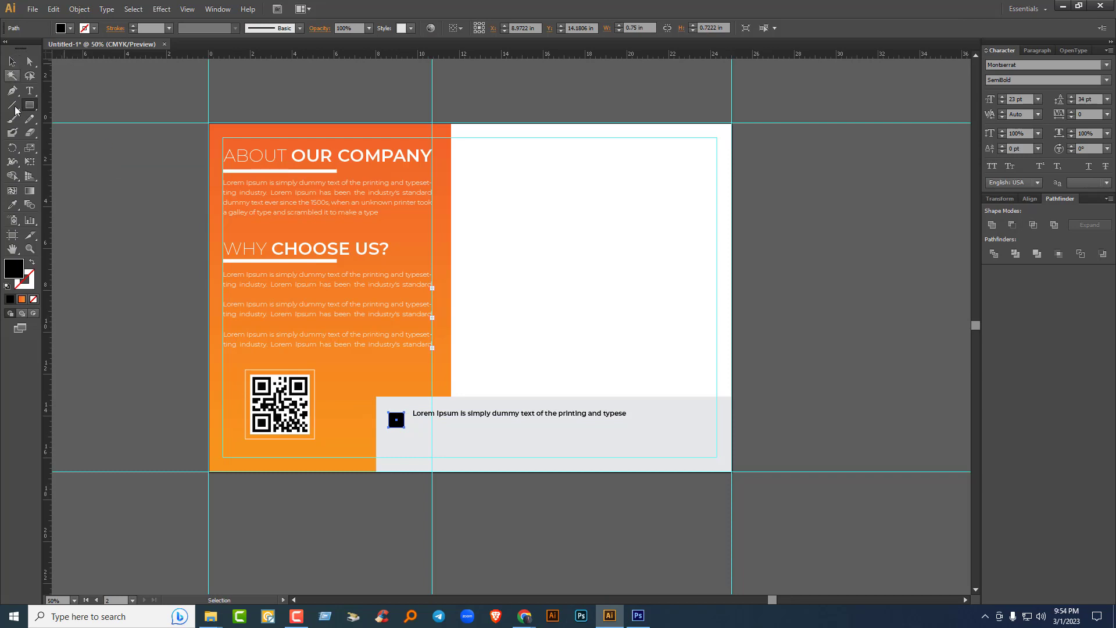
pyautogui.click(12, 204)
pyautogui.click(270, 227)
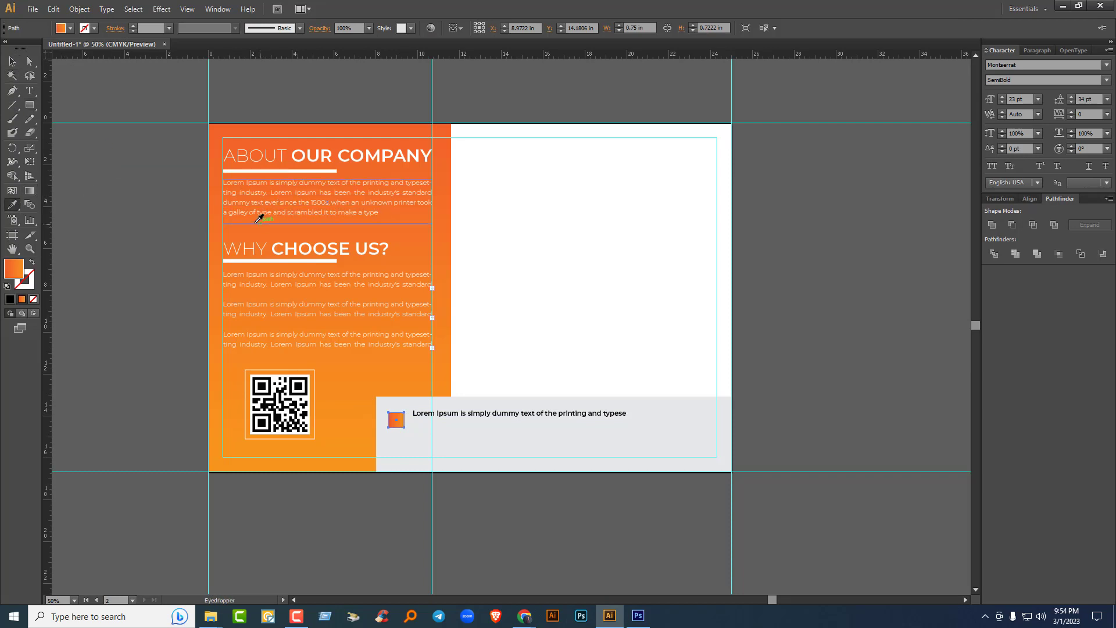
pyautogui.click(12, 62)
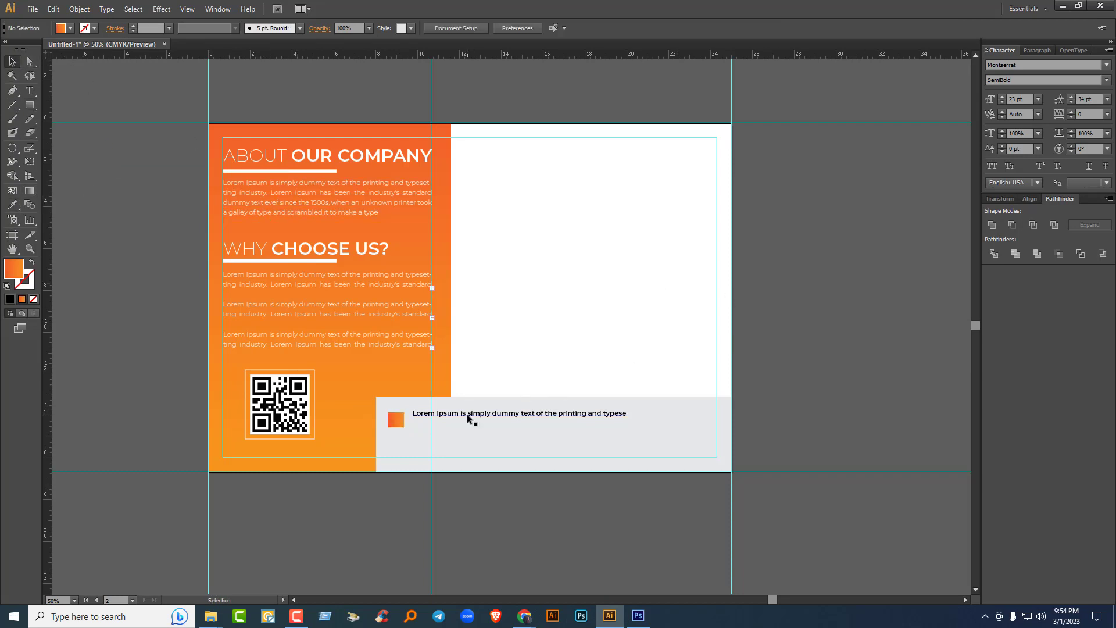
# Step: Enlarge the grey band's text line to about 31 pt and place it level with the orange square
pyautogui.moveTo(466, 414); pyautogui.dragTo(469, 422)
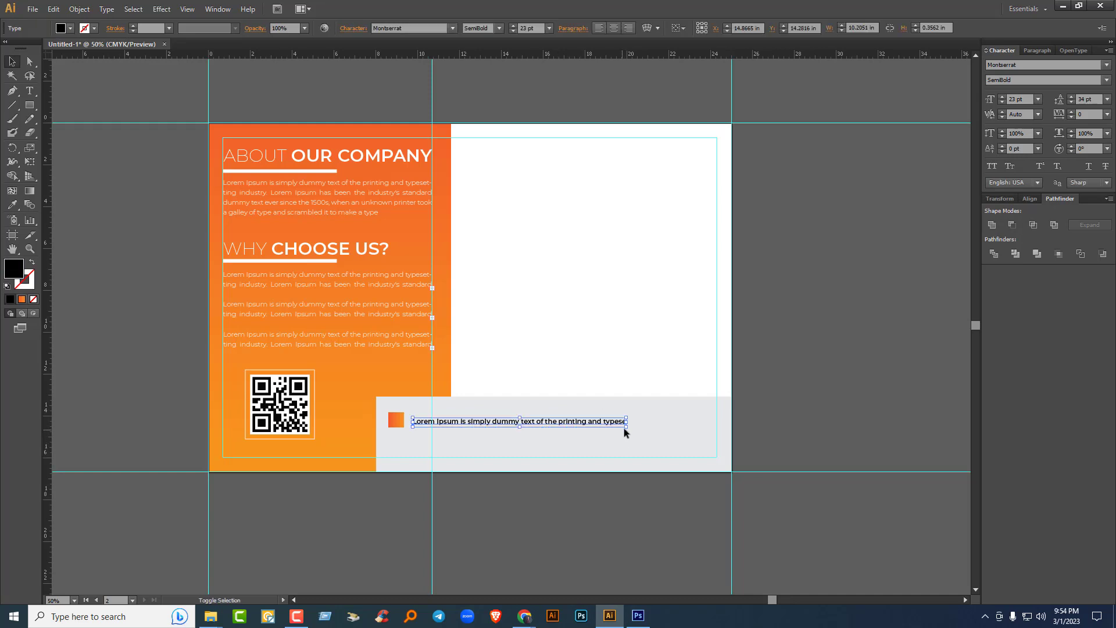
pyautogui.moveTo(626, 426); pyautogui.dragTo(701, 444)
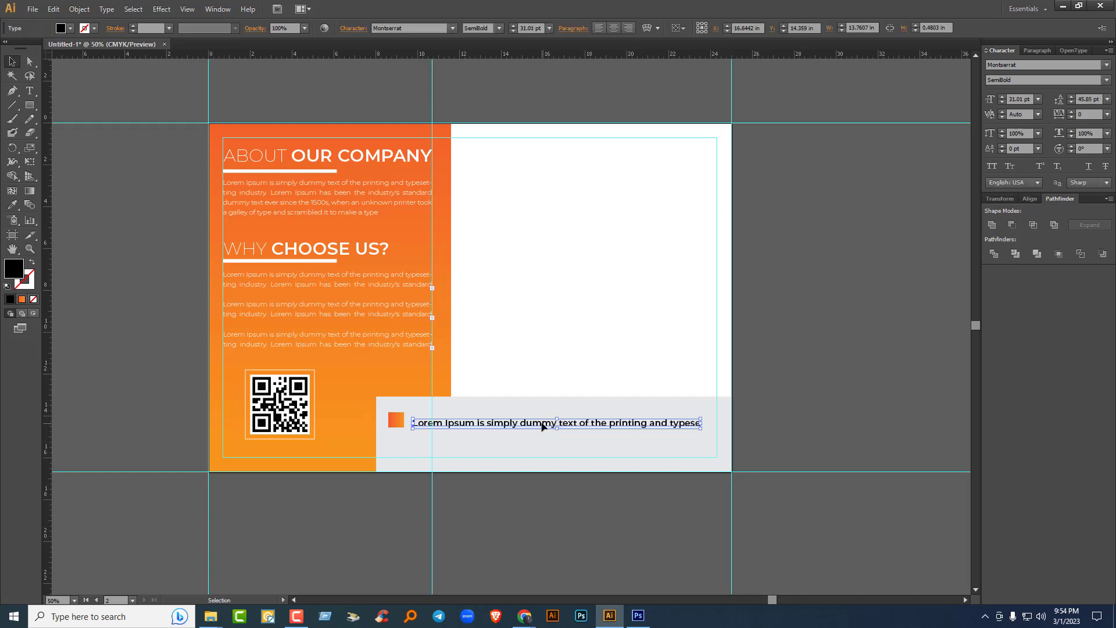
pyautogui.moveTo(543, 424); pyautogui.dragTo(543, 420)
# Step: Align the orange square and its text line by their vertical centers and group them
pyautogui.keyDown('shift'); pyautogui.click(400, 420); pyautogui.keyUp('shift')
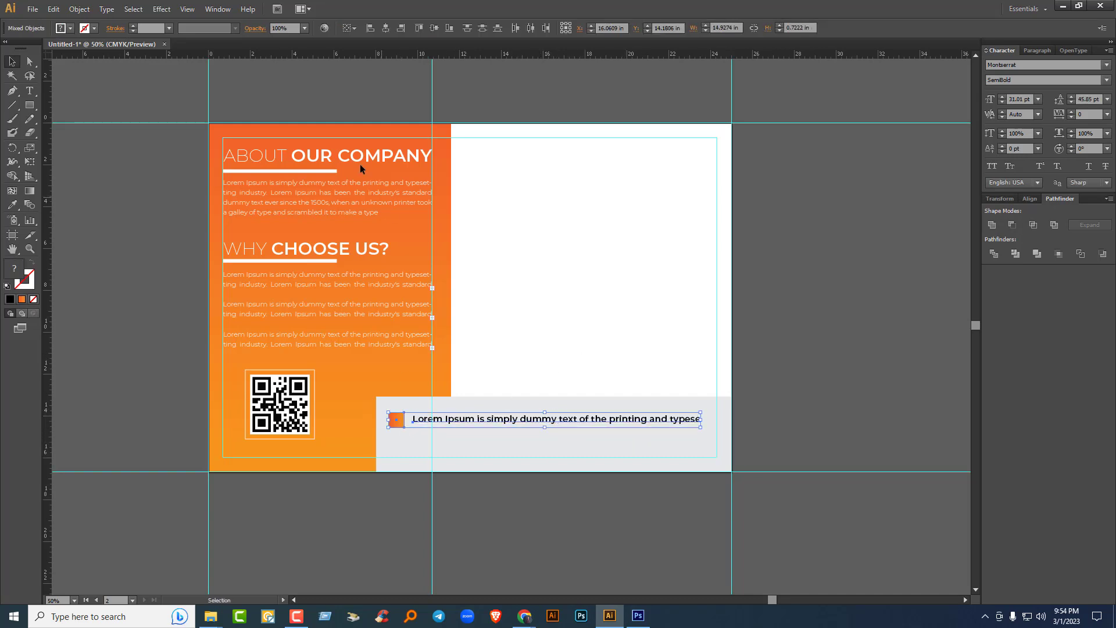
pyautogui.click(437, 27)
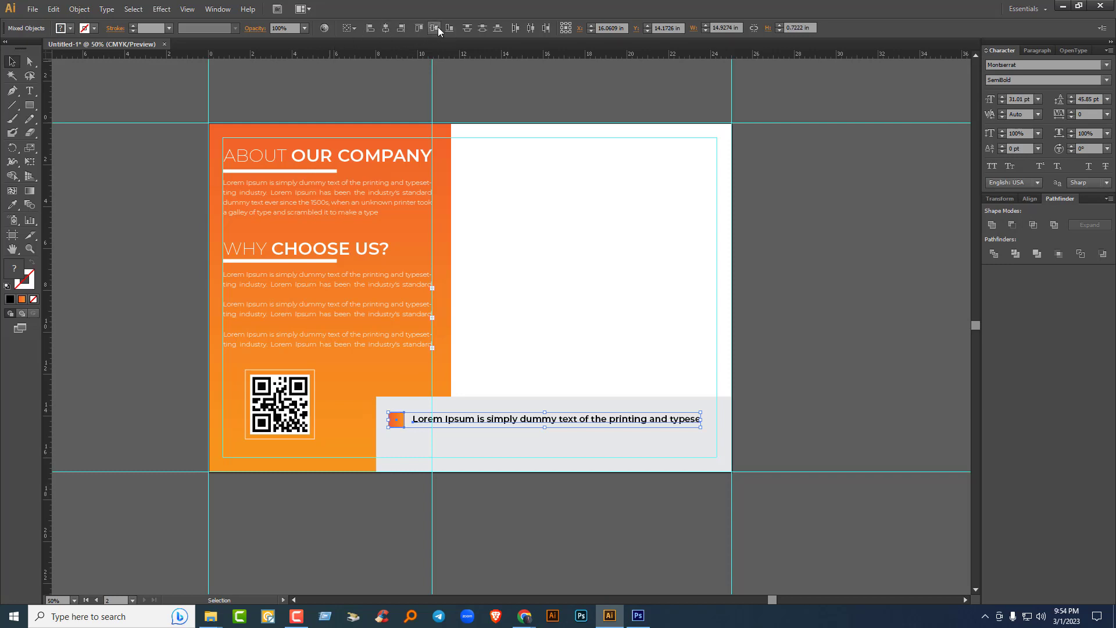
pyautogui.hotkey('ctrl', 'g')
pyautogui.click(810, 371)
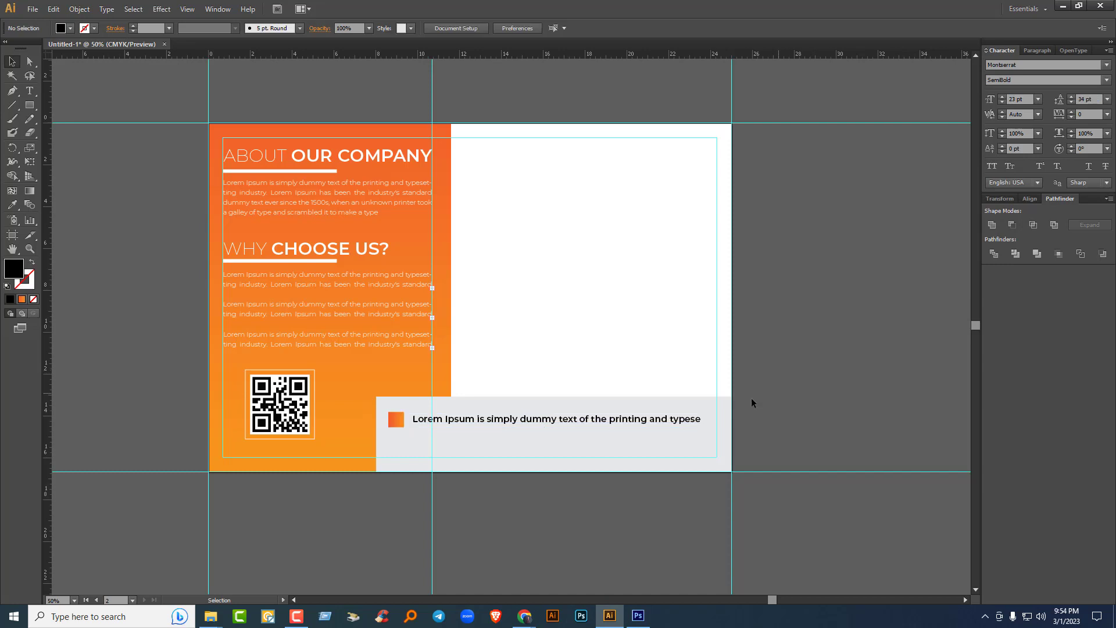
# Step: Duplicate the square-and-text group just below the original and ungroup the copy
pyautogui.click(528, 425)
pyautogui.moveTo(528, 422); pyautogui.dragTo(531, 446)
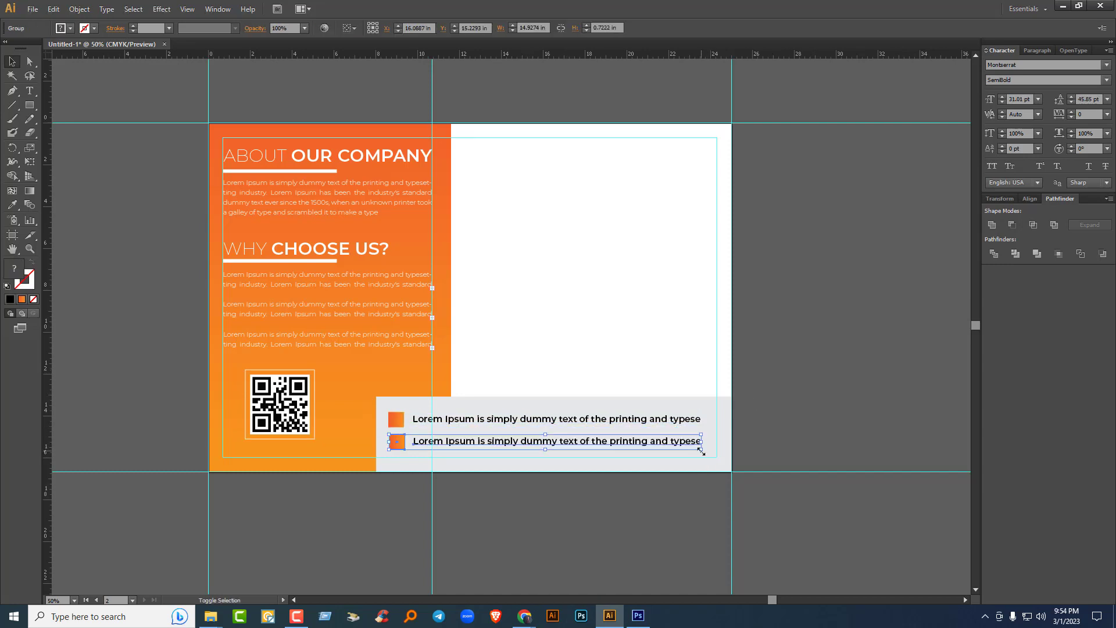
pyautogui.hotkey('ctrl', 'shift', 'g')
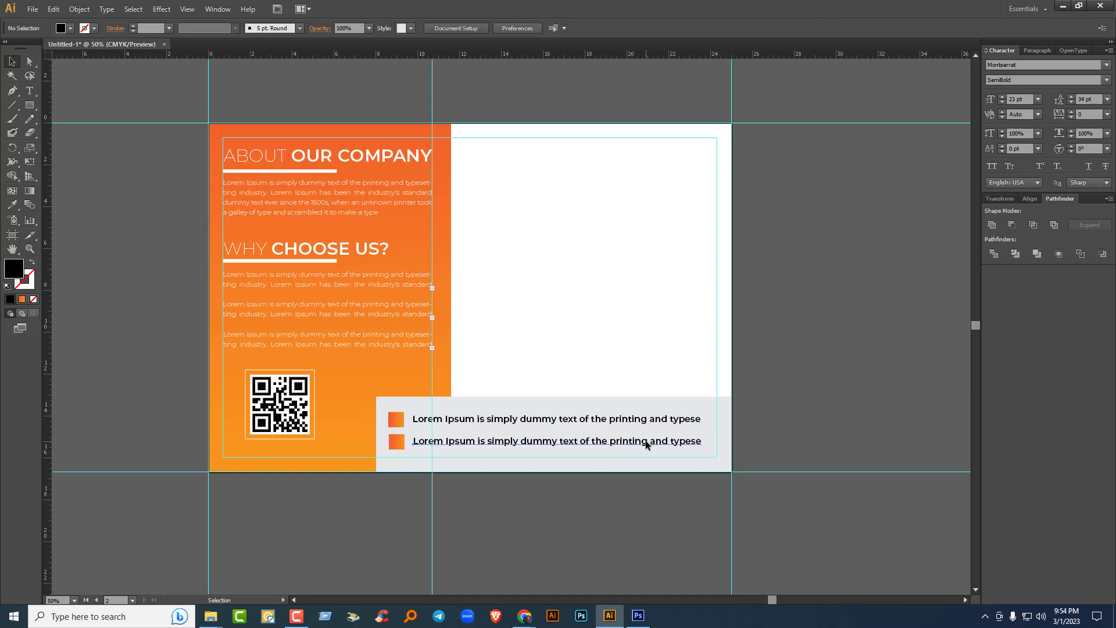
# Step: Shorten the copied text line to "Lorem Ipsum"
pyautogui.click(649, 443)
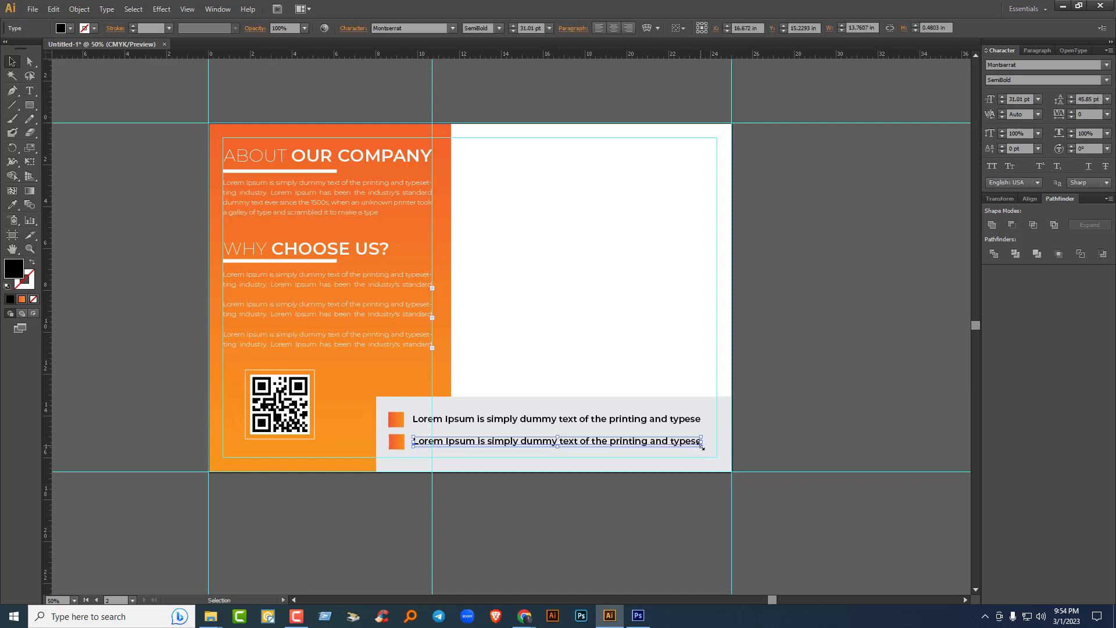
pyautogui.doubleClick(481, 441)
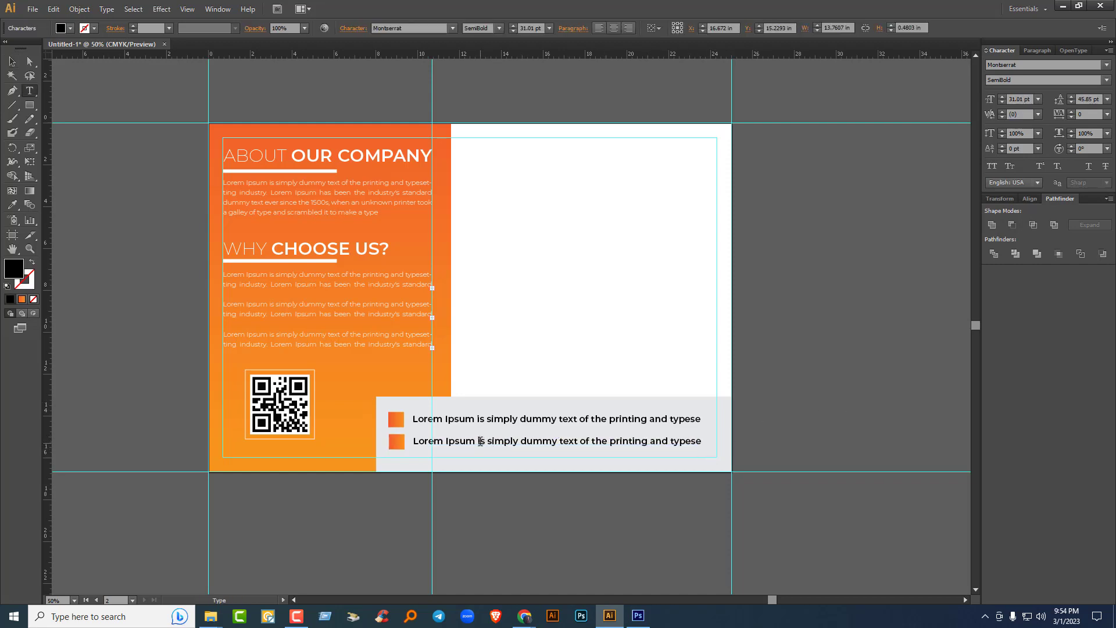
pyautogui.hotkey('ctrl', 'a')
pyautogui.moveTo(477, 443); pyautogui.dragTo(726, 452)
pyautogui.press('BackSpace')
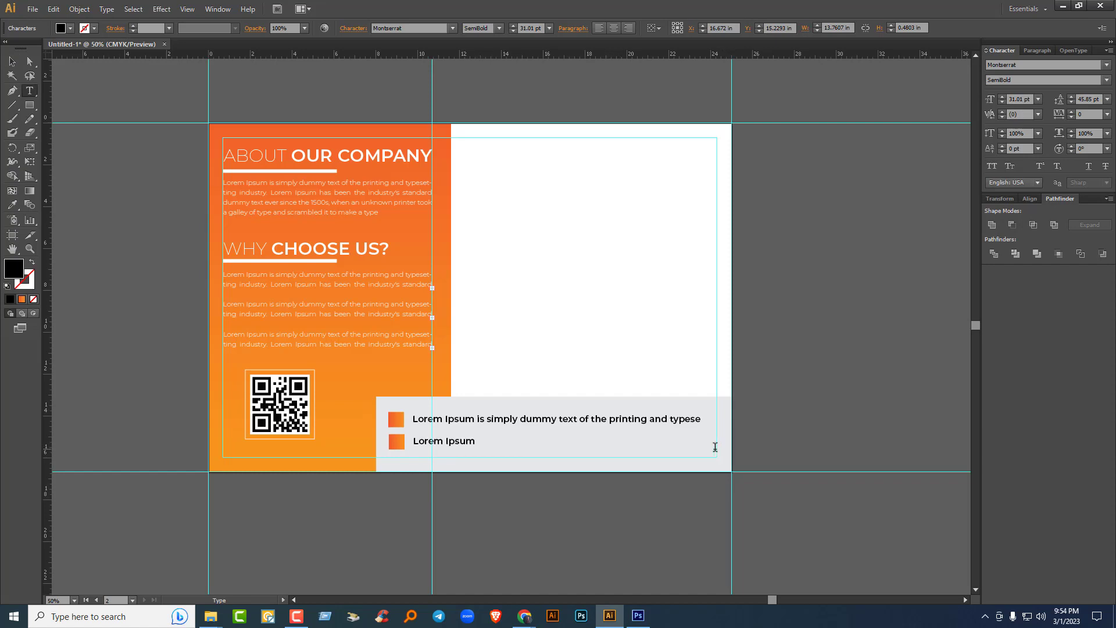
pyautogui.press('Escape')
# Step: Group the second square with its "Lorem Ipsum" text and place two copies of the group along the same row
pyautogui.keyDown('shift'); pyautogui.click(395, 442); pyautogui.keyUp('shift')
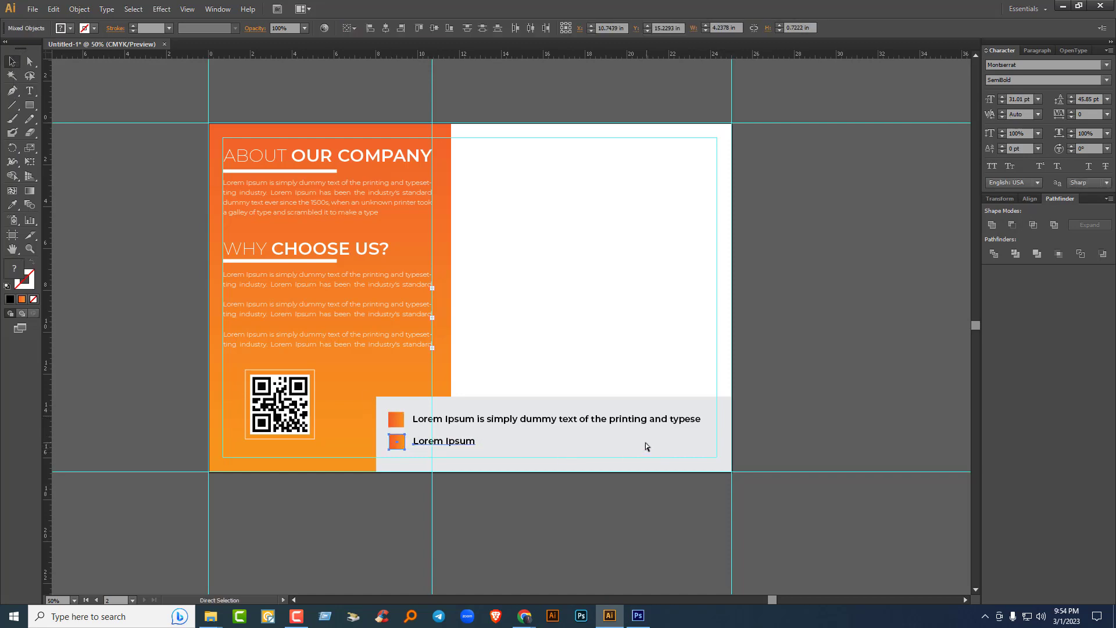
pyautogui.hotkey('ctrl', 'g')
pyautogui.moveTo(458, 445); pyautogui.dragTo(654, 446)
# Step: Align the three "Lorem Ipsum" groups by their vertical centers and distribute them evenly across the row
pyautogui.keyDown('shift'); pyautogui.click(544, 445); pyautogui.keyUp('shift')
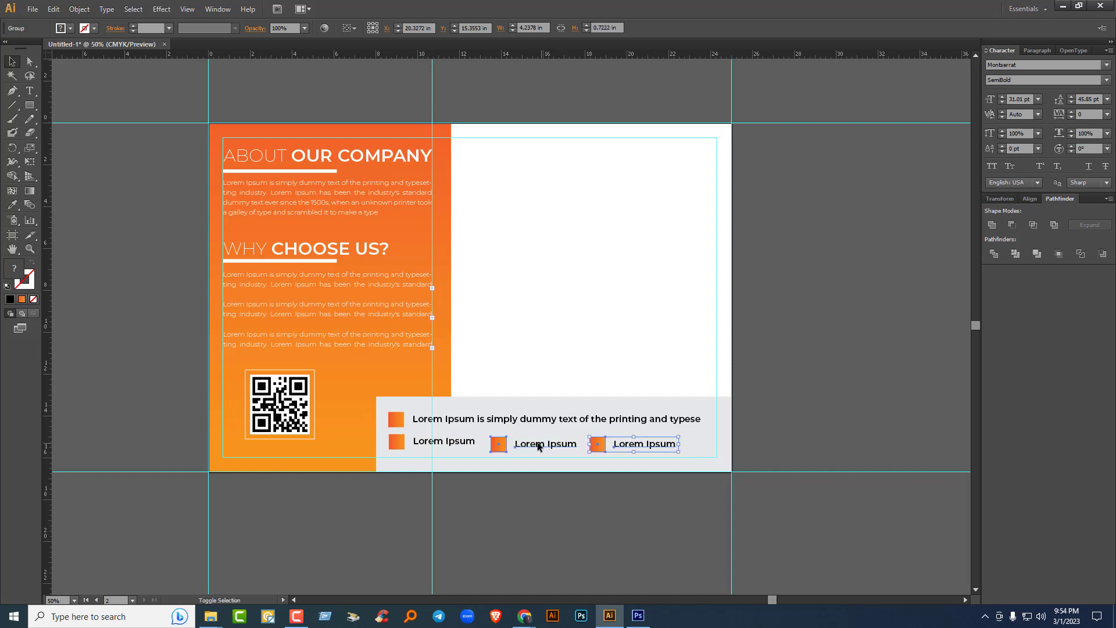
pyautogui.keyDown('shift'); pyautogui.click(451, 443); pyautogui.keyUp('shift')
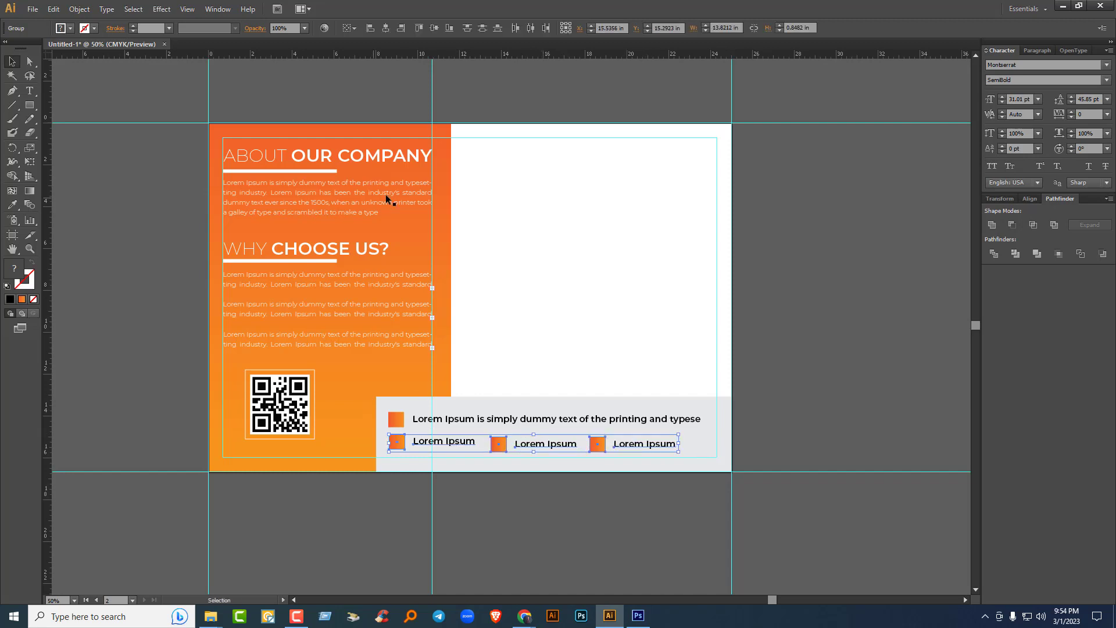
pyautogui.click(434, 28)
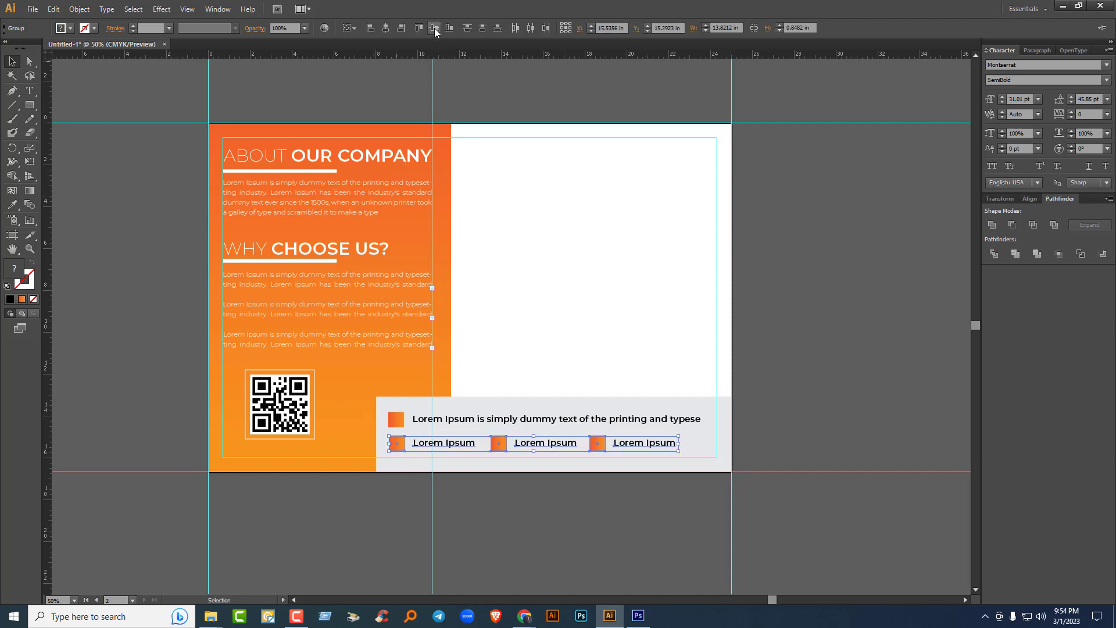
pyautogui.click(534, 27)
pyautogui.click(831, 336)
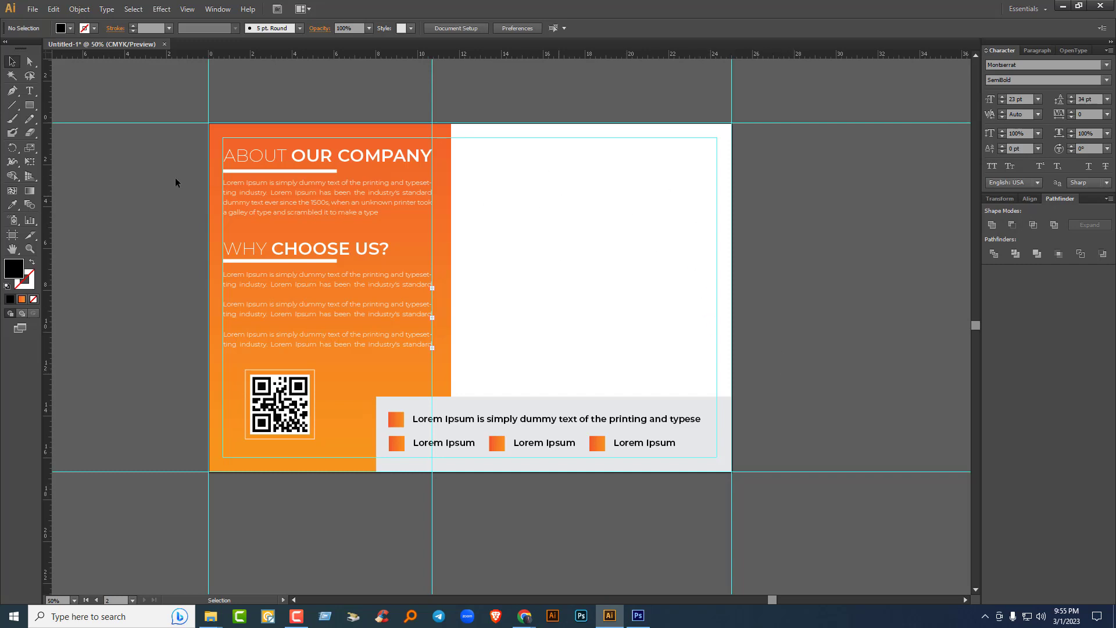
# Step: Draw a stamp box about 2.42 by 2.56 in near the white area's upper right corner and fill it light grey
pyautogui.click(30, 106)
pyautogui.moveTo(666, 145); pyautogui.dragTo(710, 200)
pyautogui.press('v')
pyautogui.click(70, 28)
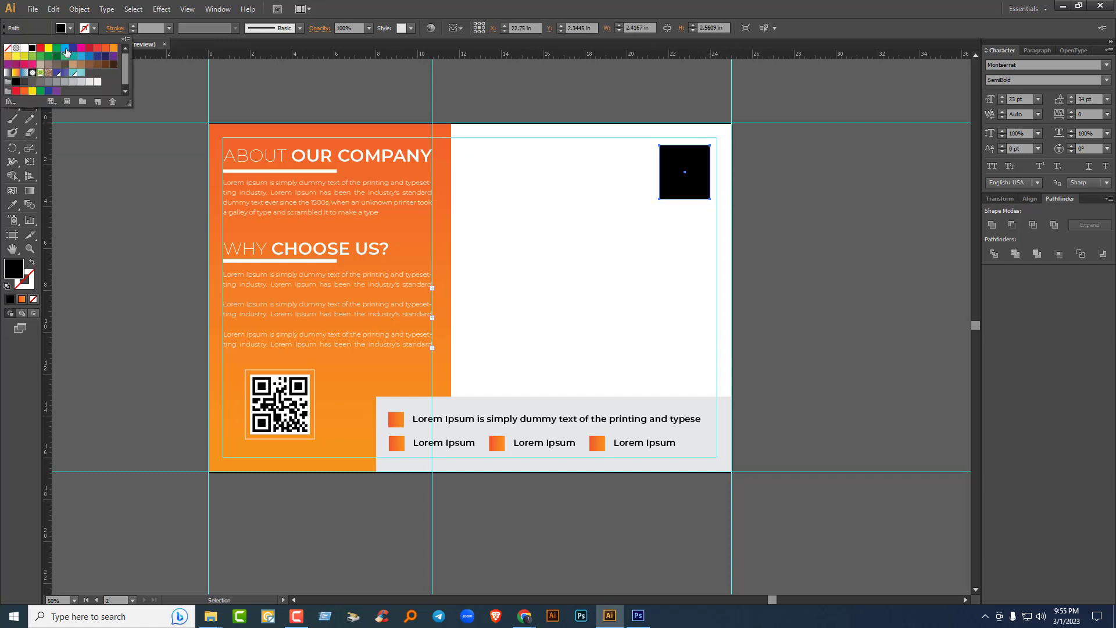
pyautogui.click(81, 82)
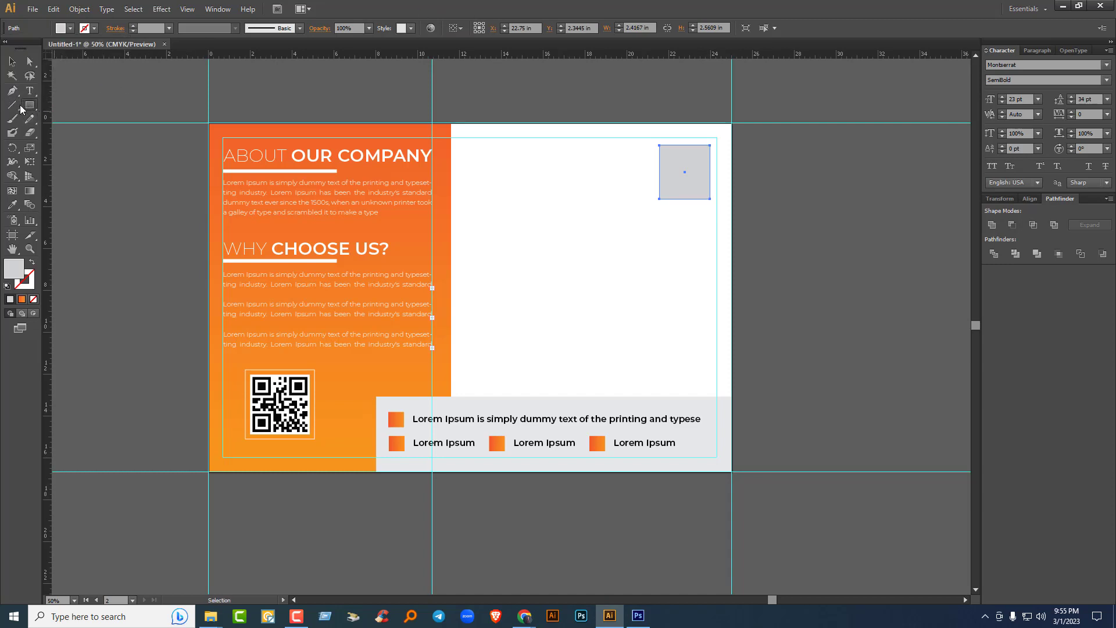
# Step: Draw a horizontal line about 10.42 in long below the stamp box with a light grey 3 pt stroke
pyautogui.click(13, 106)
pyautogui.moveTo(492, 243); pyautogui.dragTo(711, 238)
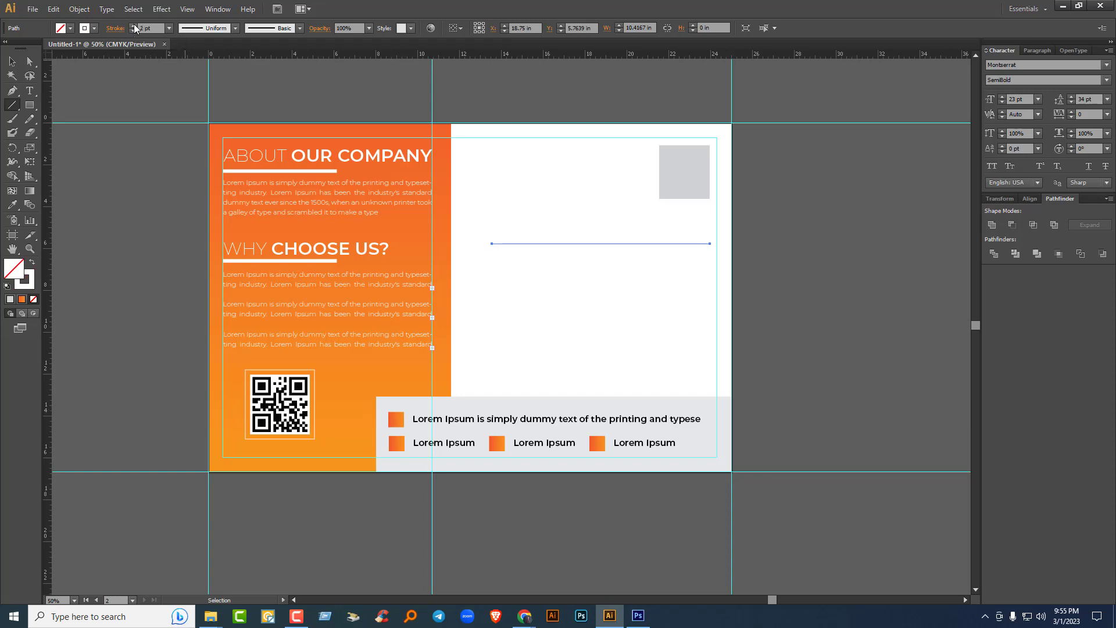
pyautogui.click(95, 28)
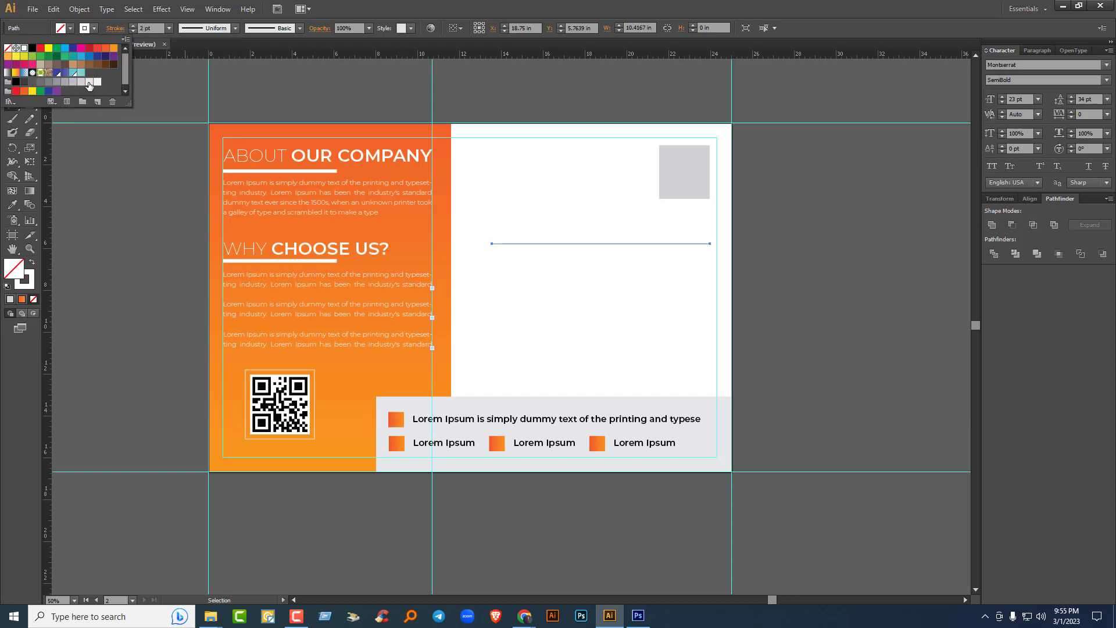
pyautogui.click(89, 83)
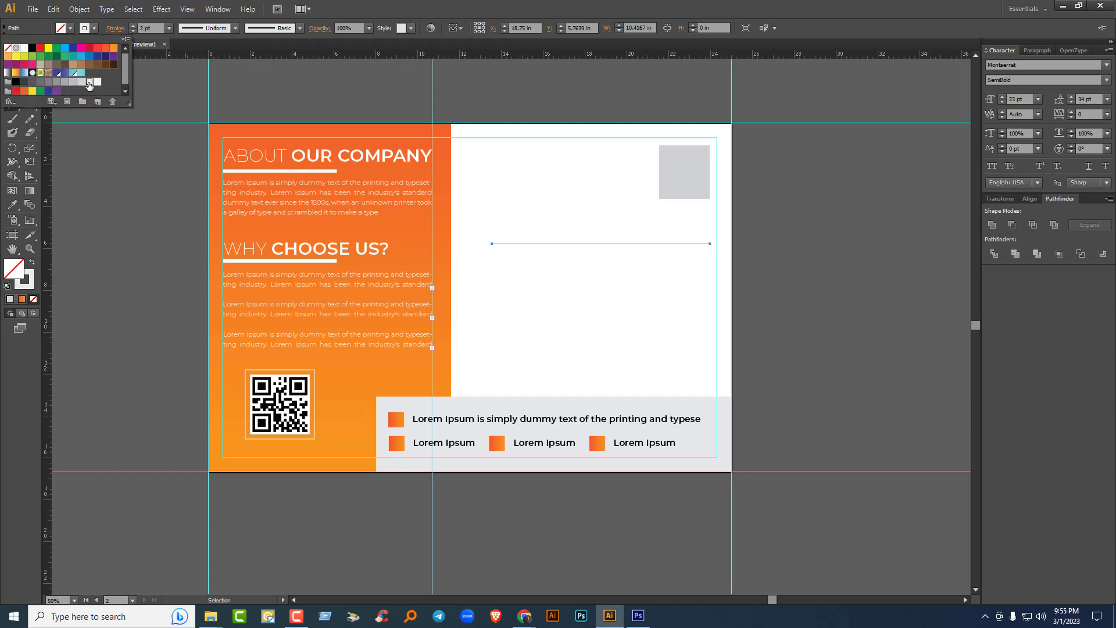
pyautogui.click(133, 25)
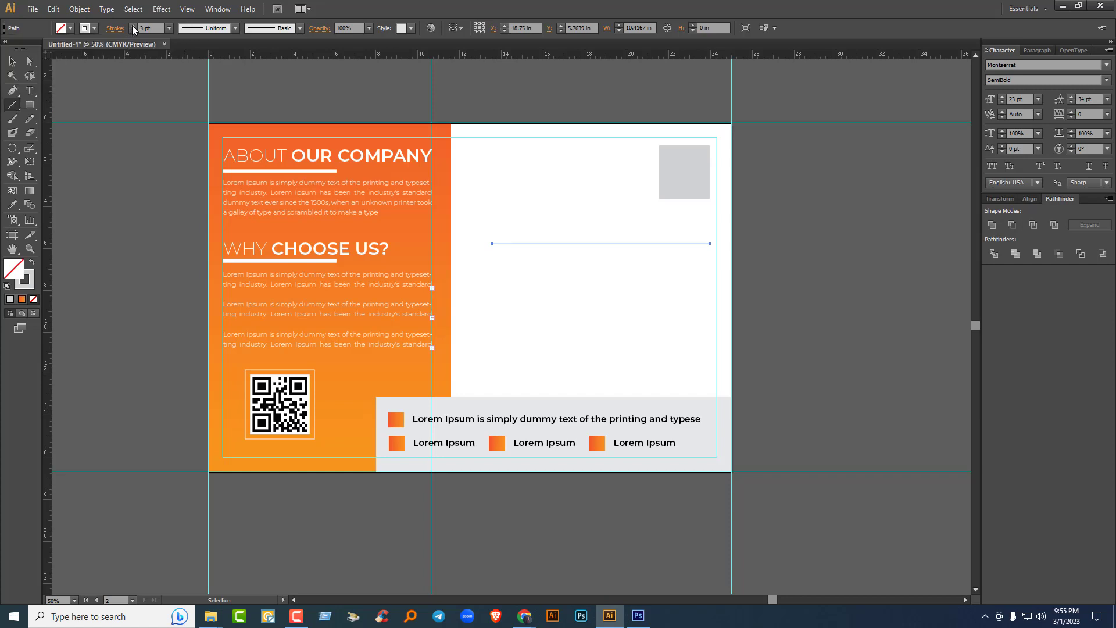
pyautogui.click(12, 61)
pyautogui.click(836, 272)
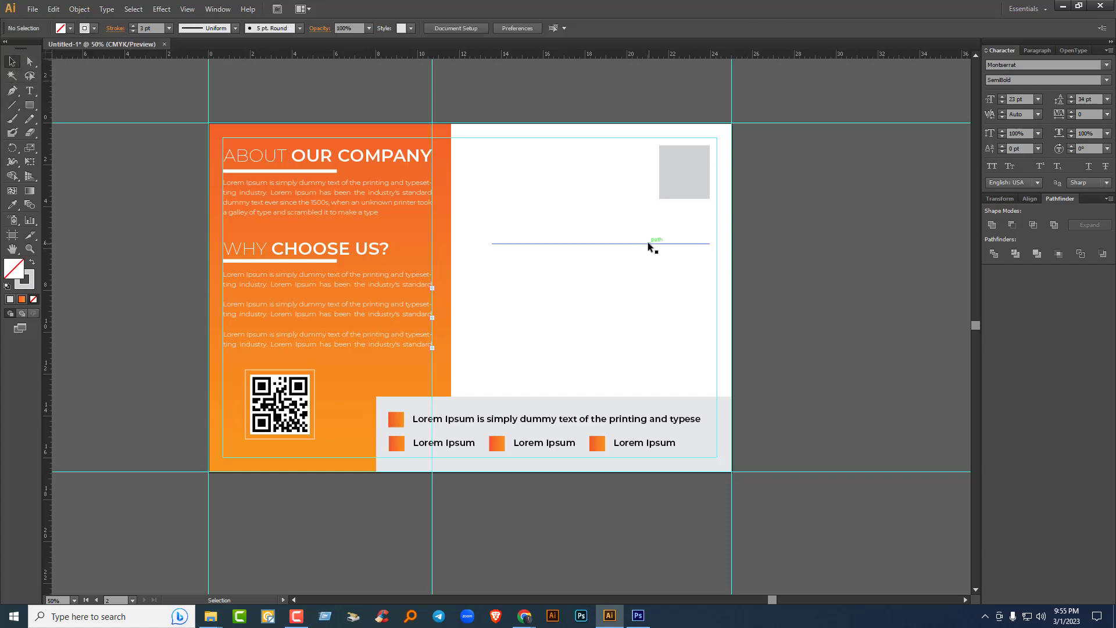
# Step: Add three copies of the line below it, horizontally centered and evenly spaced, and group all four lines
pyautogui.moveTo(647, 242); pyautogui.dragTo(638, 329)
pyautogui.moveTo(497, 220); pyautogui.dragTo(591, 353)
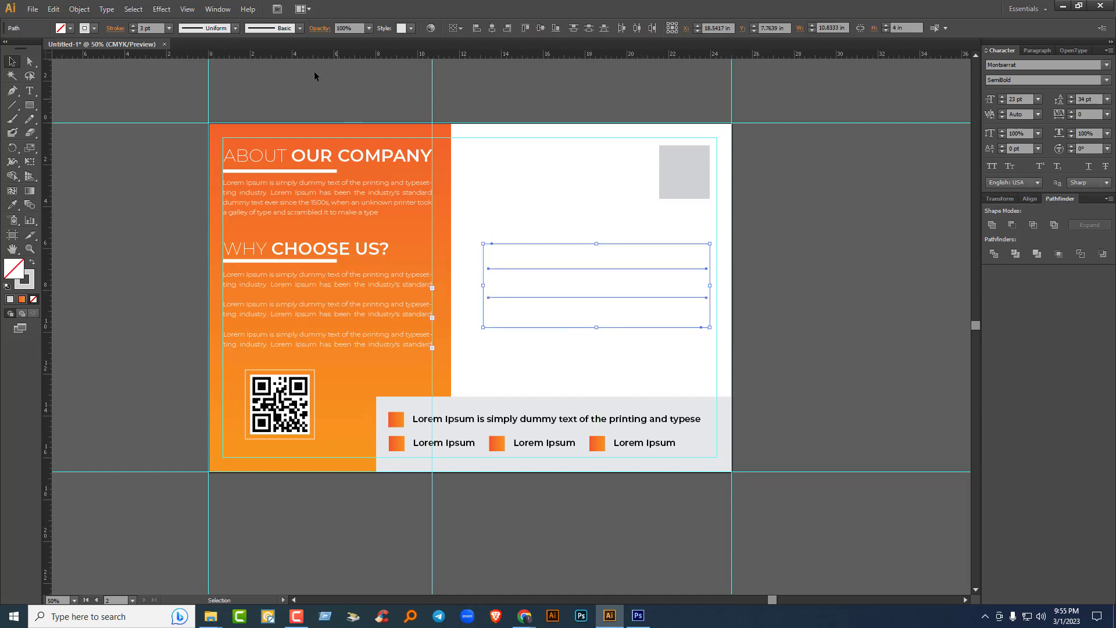
pyautogui.click(461, 30)
pyautogui.click(466, 42)
pyautogui.click(492, 28)
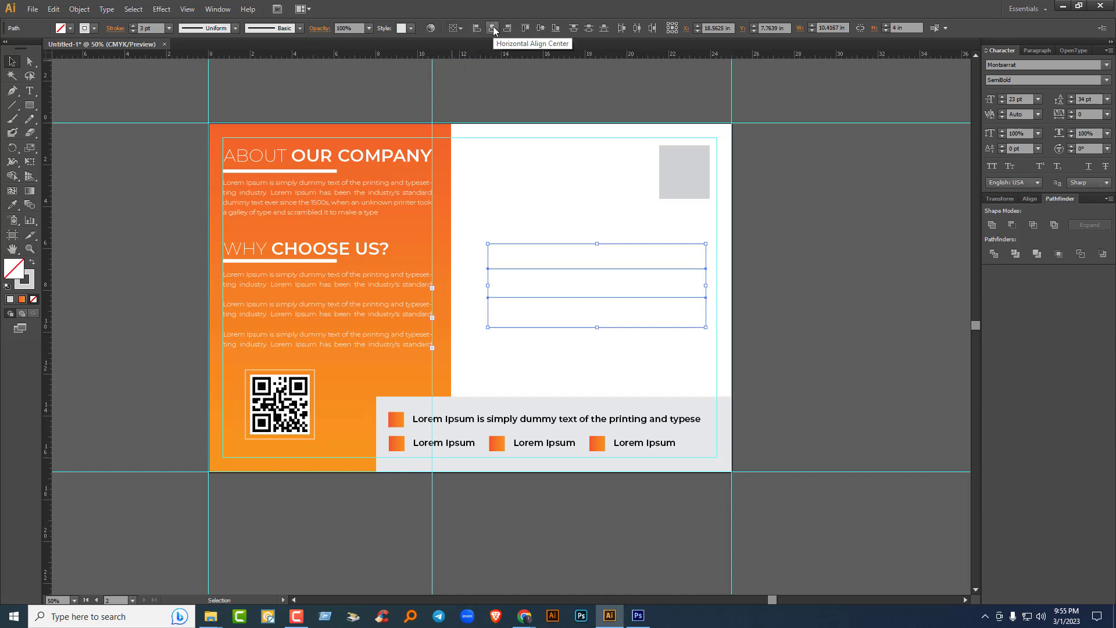
pyautogui.click(588, 28)
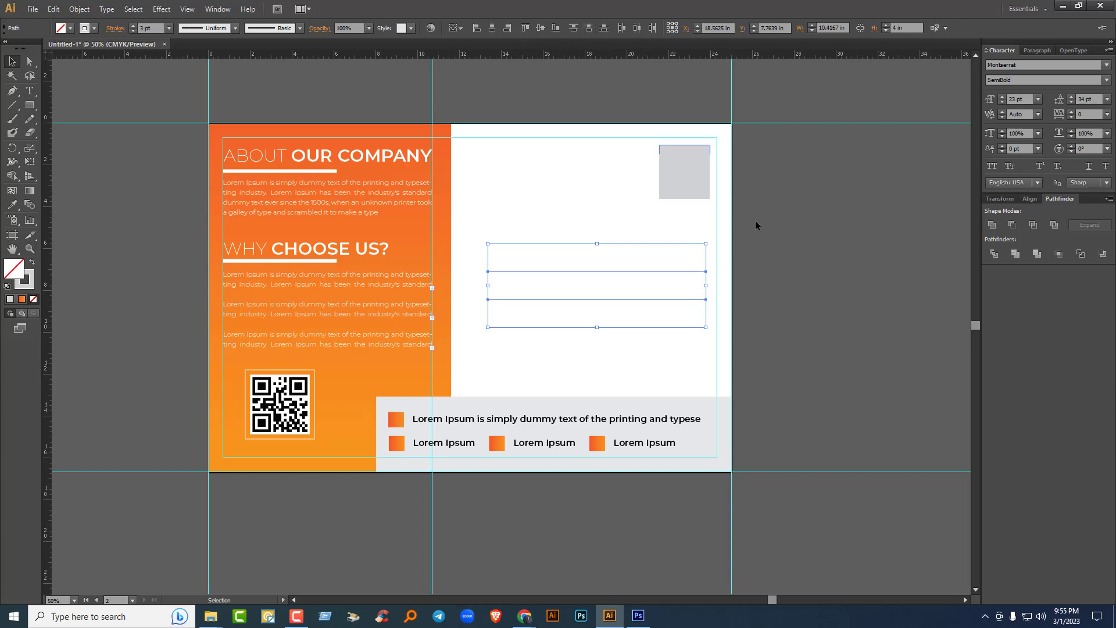
pyautogui.click(822, 278)
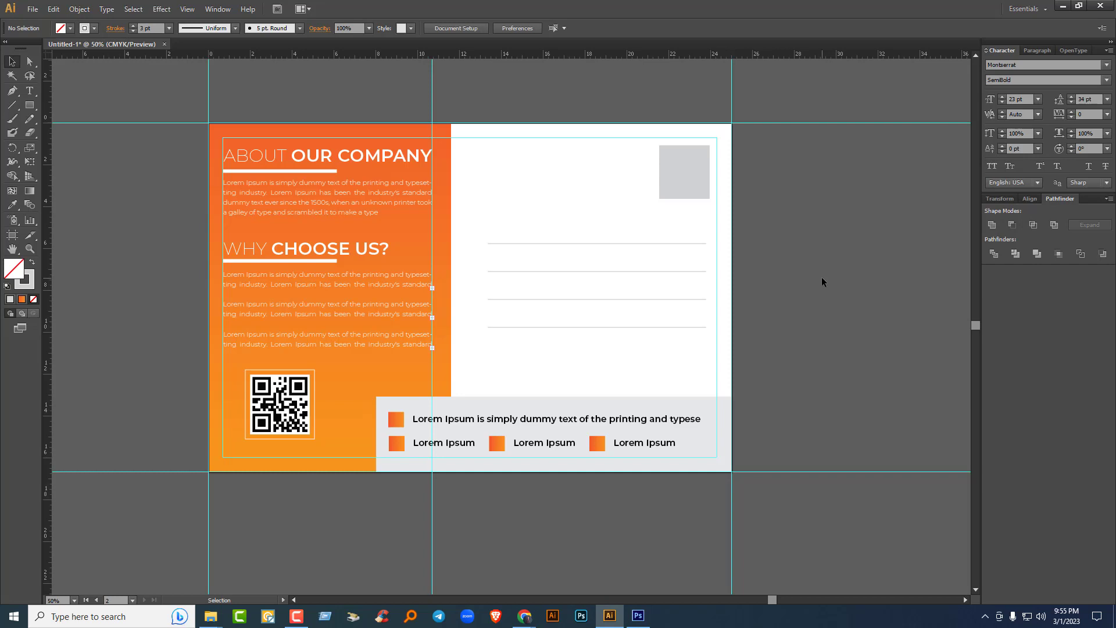
# Step: Move the group of four address lines slightly down within the white area
pyautogui.click(668, 298)
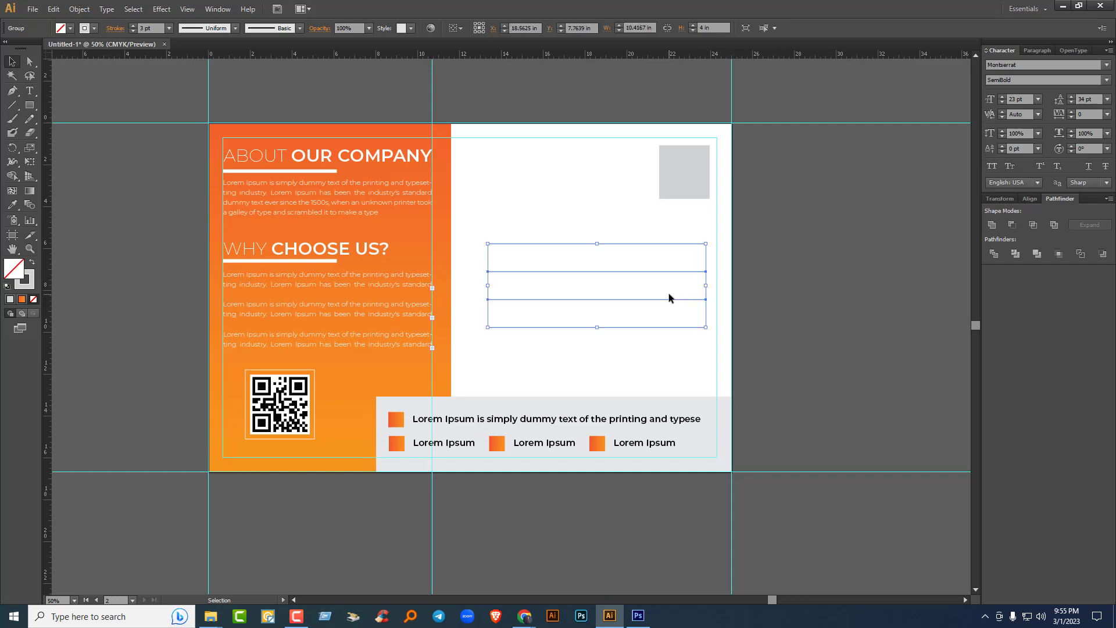
pyautogui.hotkey('shift', 'Down')
pyautogui.hotkey('shift', 'Down')
pyautogui.hotkey('shift', 'Down')
pyautogui.hotkey('shift', 'Down')
pyautogui.hotkey('shift', 'Down')
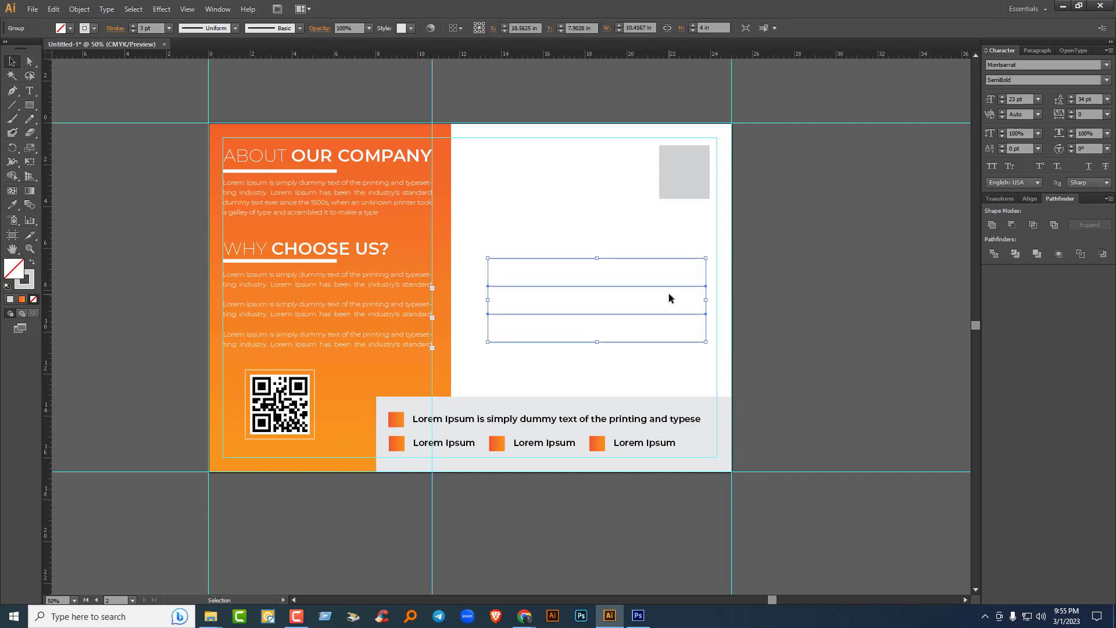
pyautogui.click(876, 300)
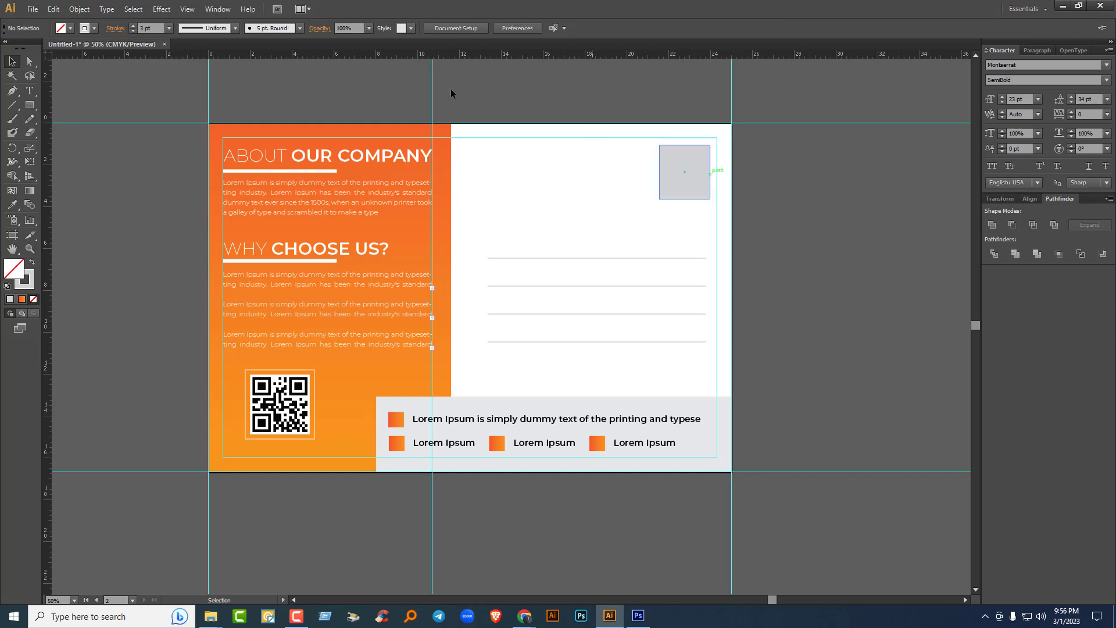
pyautogui.scroll(-2, 843, 314)
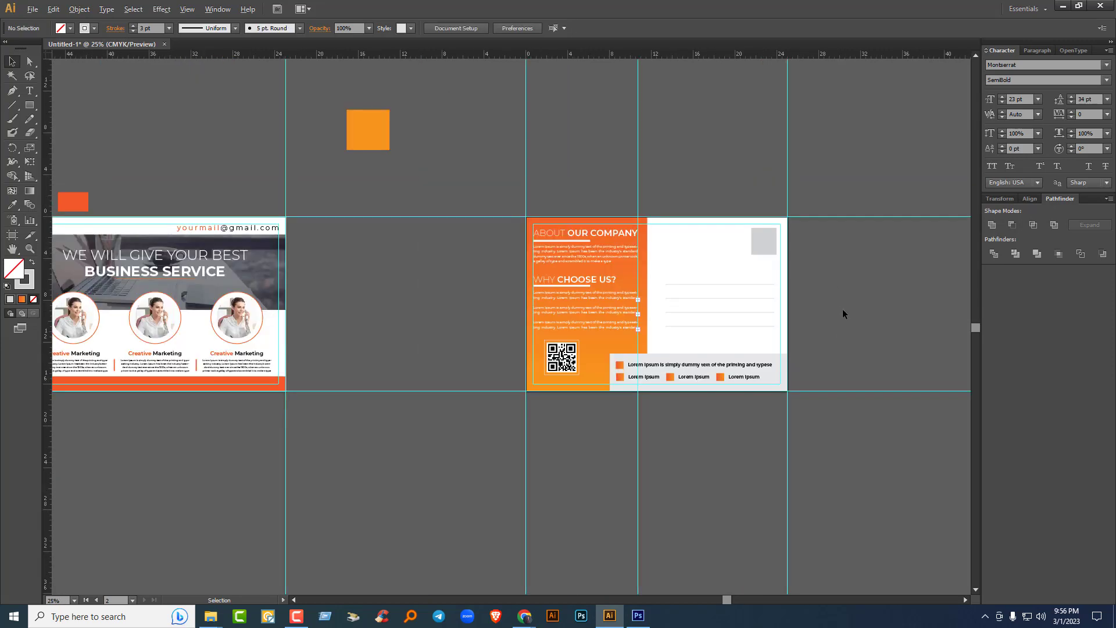
pyautogui.moveTo(447, 301); pyautogui.dragTo(587, 303)
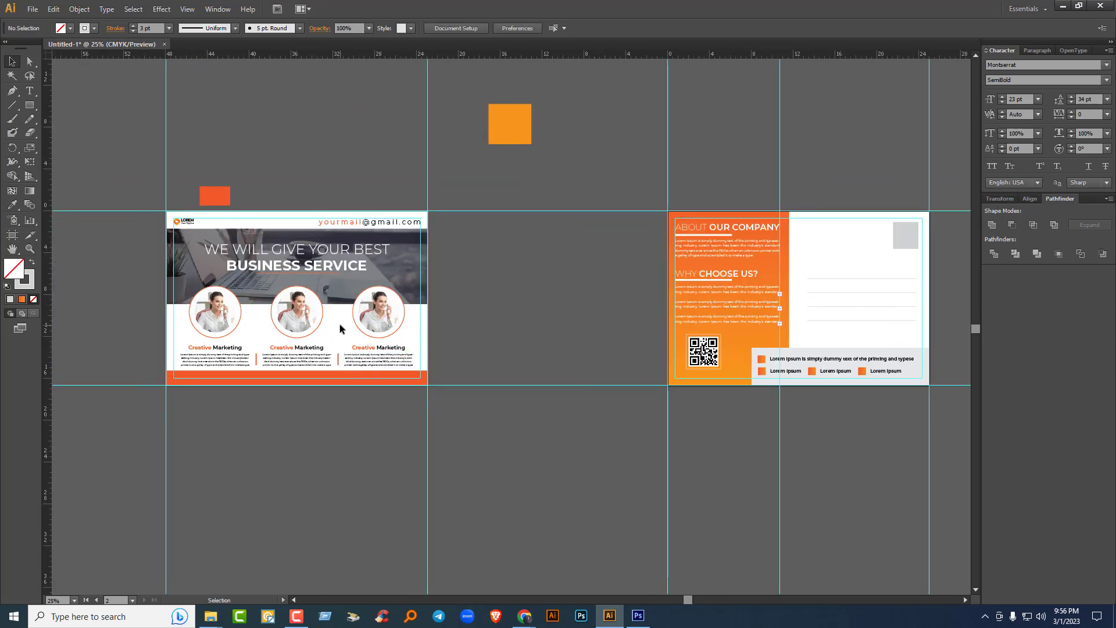
pyautogui.hotkey('ctrl', 'a')
pyautogui.click(601, 318)
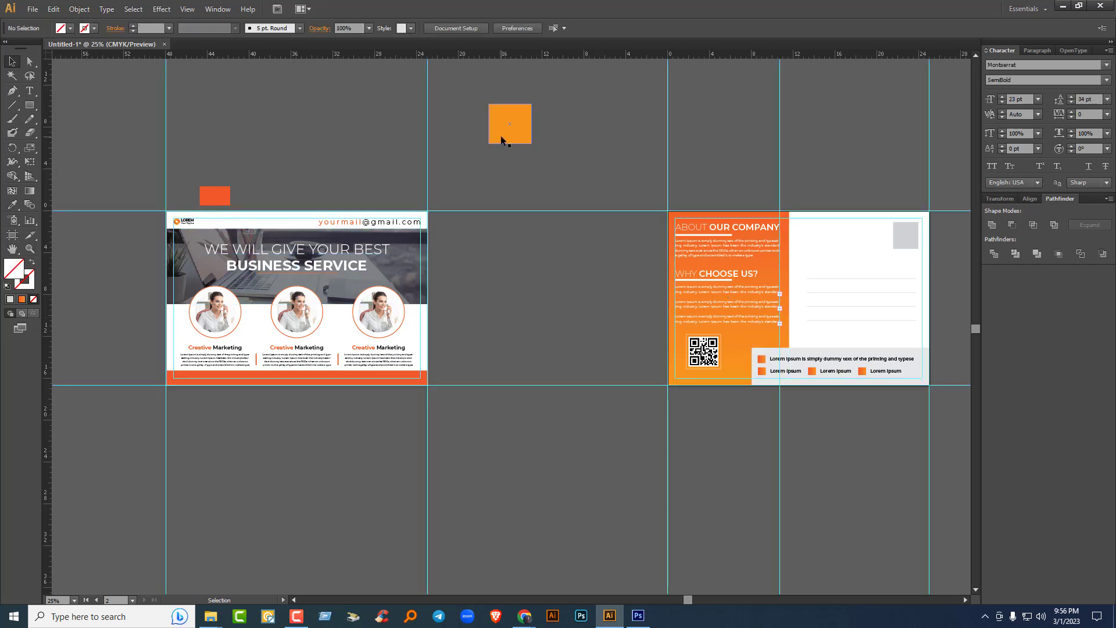
# Step: Delete the two leftover orange squares lying above and between the postcard artboards
pyautogui.click(501, 140)
pyautogui.press('Delete')
pyautogui.click(224, 197)
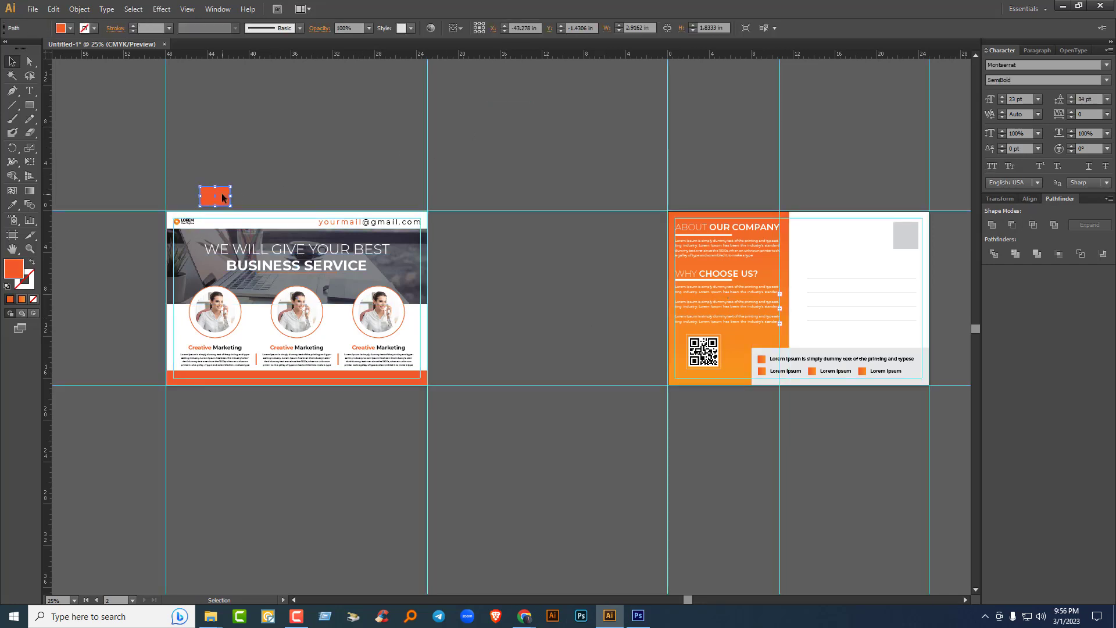
pyautogui.press('Delete')
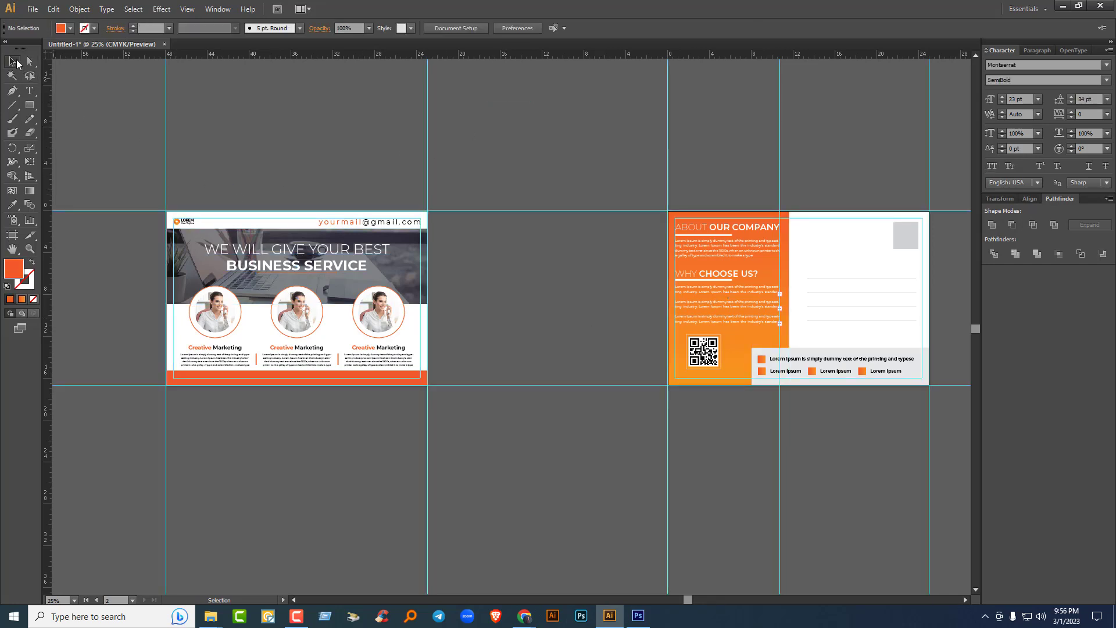
# Step: Make the front artboard active and set it up for web export in JPEG format
pyautogui.click(254, 231)
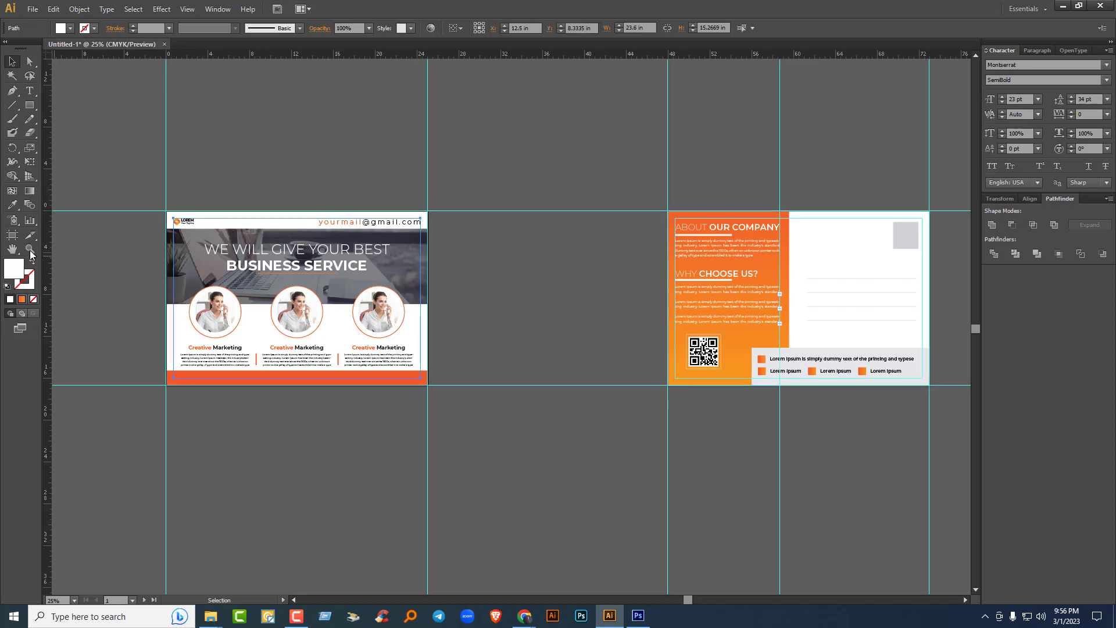
pyautogui.click(13, 236)
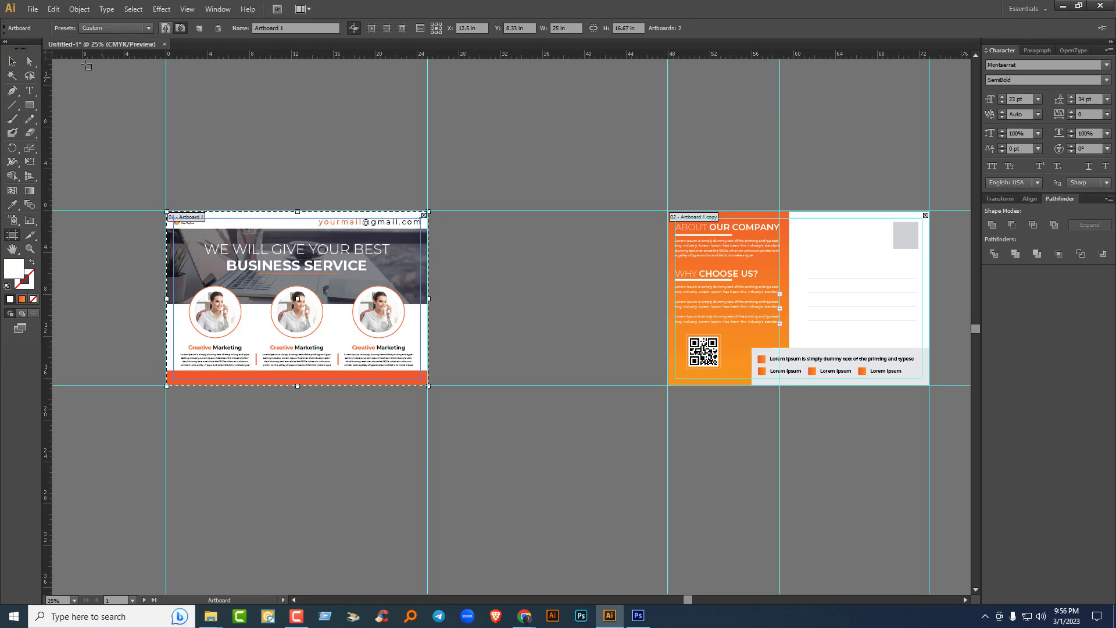
pyautogui.click(30, 9)
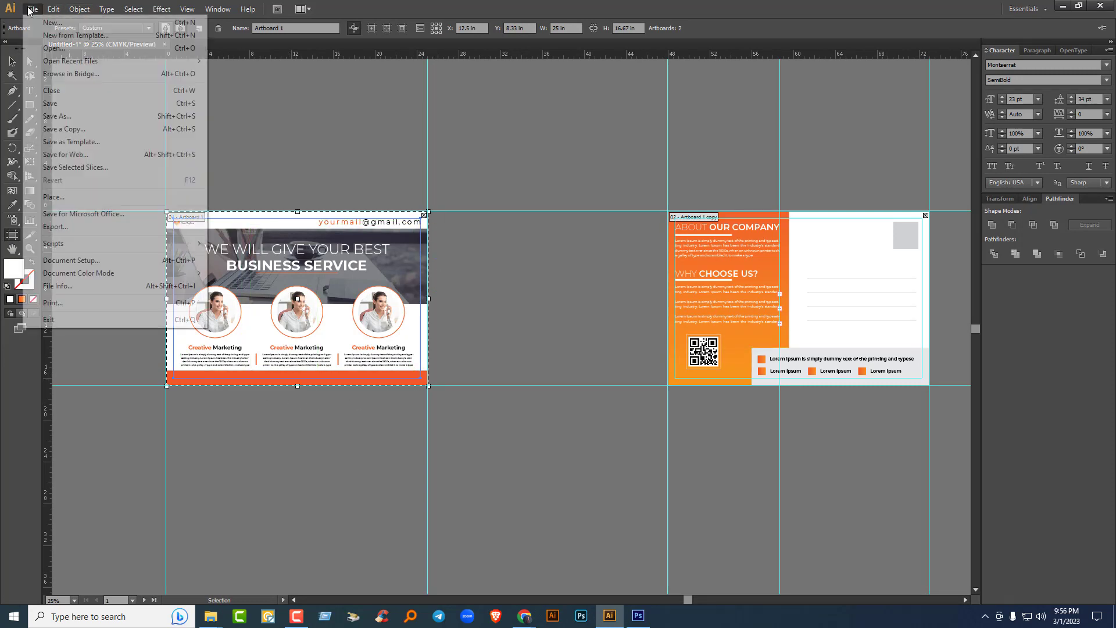
pyautogui.click(68, 154)
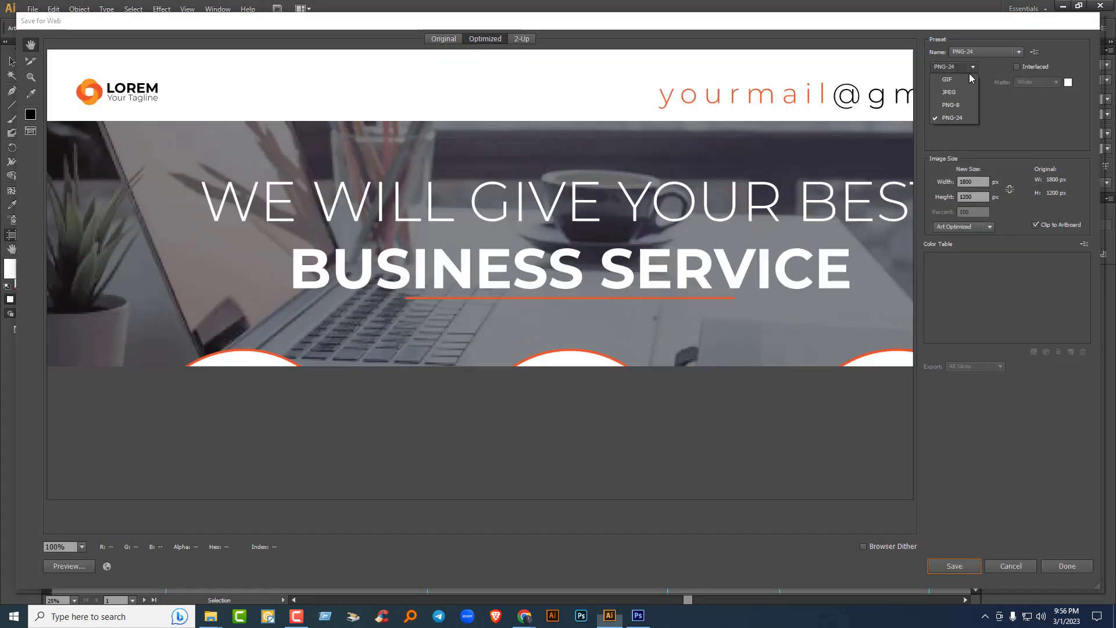
pyautogui.click(966, 67)
pyautogui.click(955, 95)
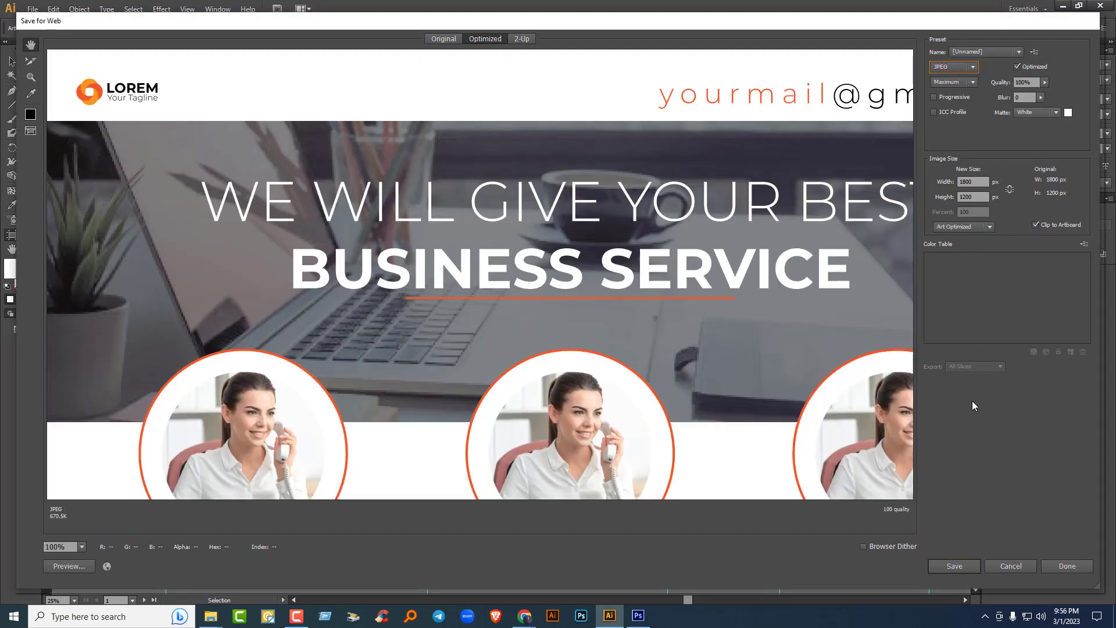
# Step: Save the optimized front image to the Desktop as 0001, and make the back artboard active
pyautogui.click(966, 571)
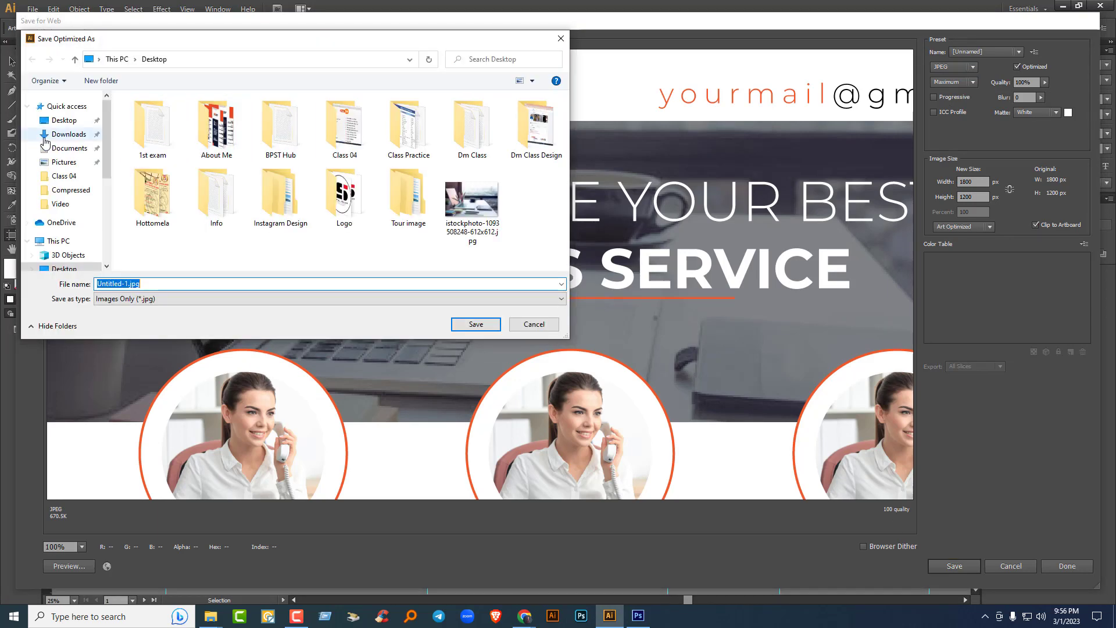
pyautogui.click(64, 120)
pyautogui.click(163, 283)
pyautogui.write('0001')
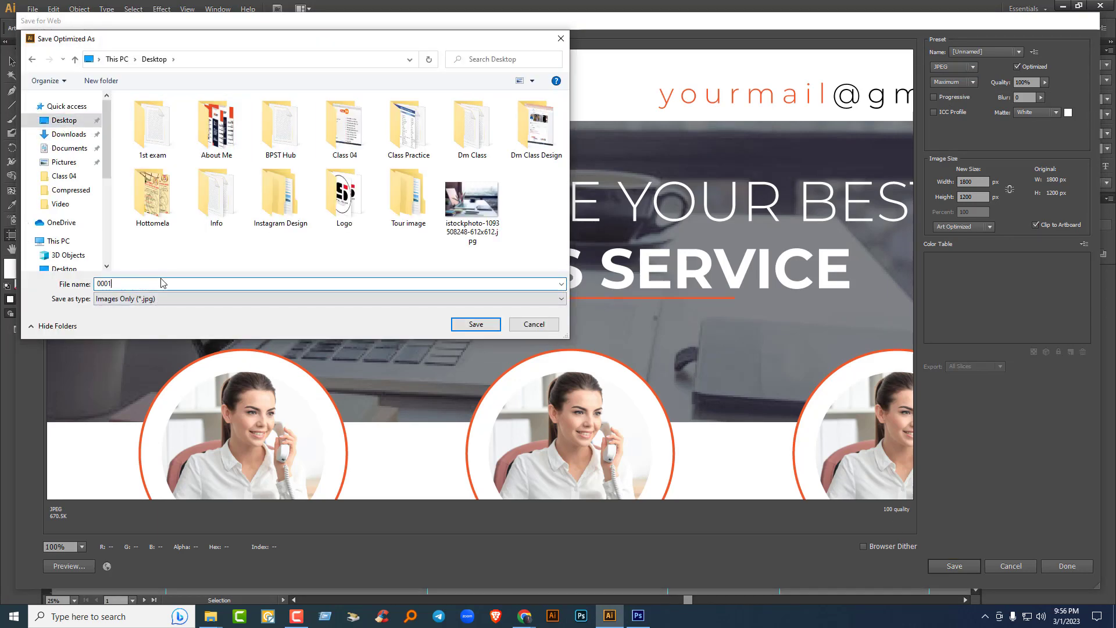
pyautogui.press('Return')
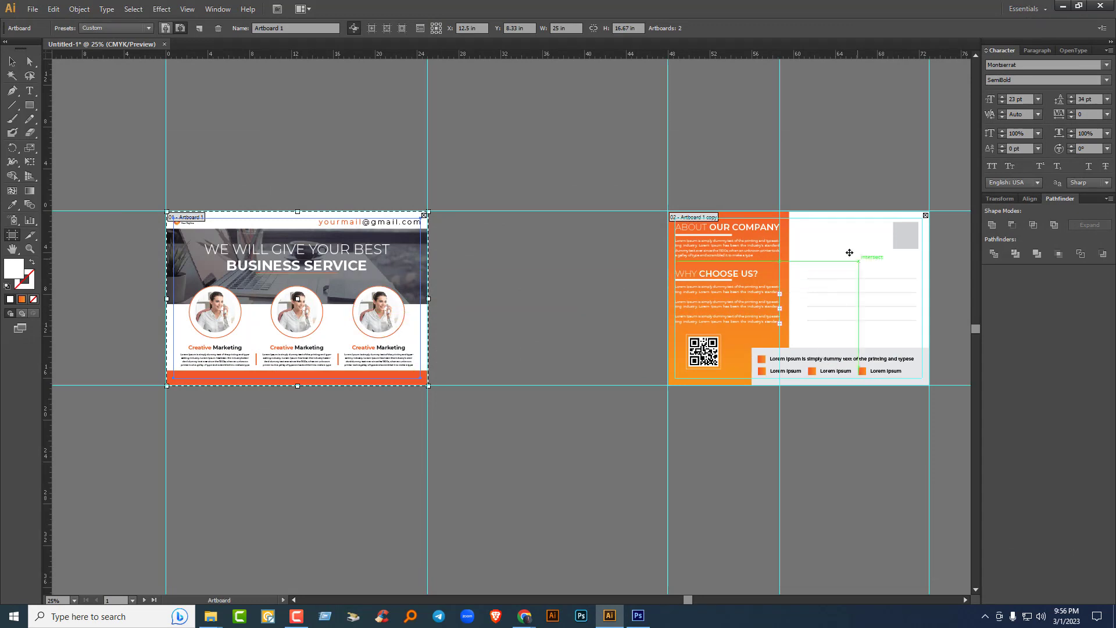
pyautogui.click(838, 242)
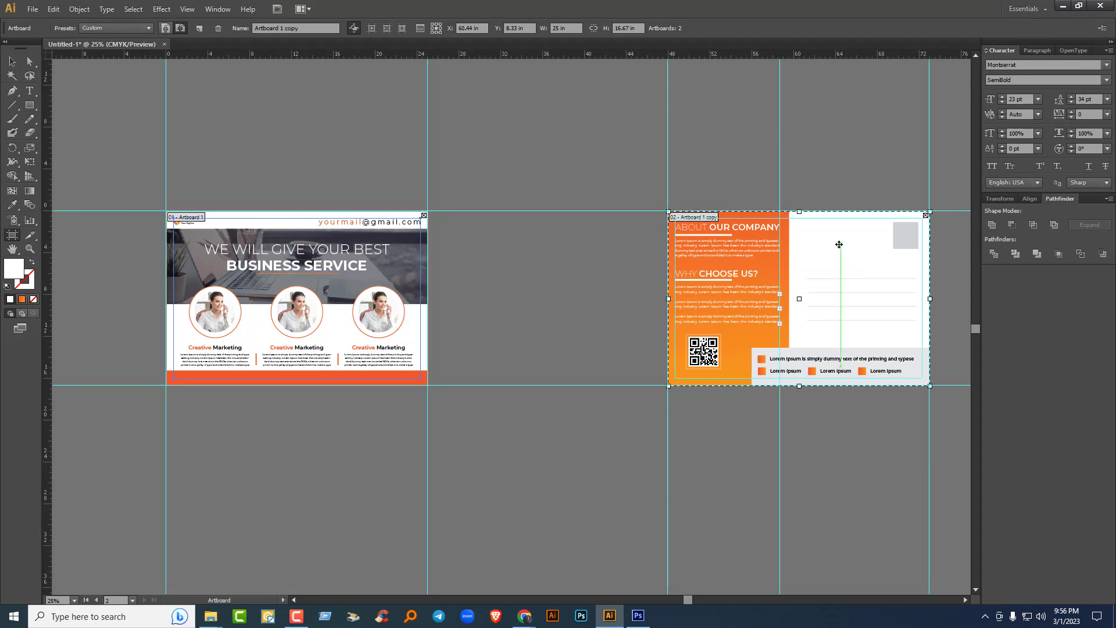
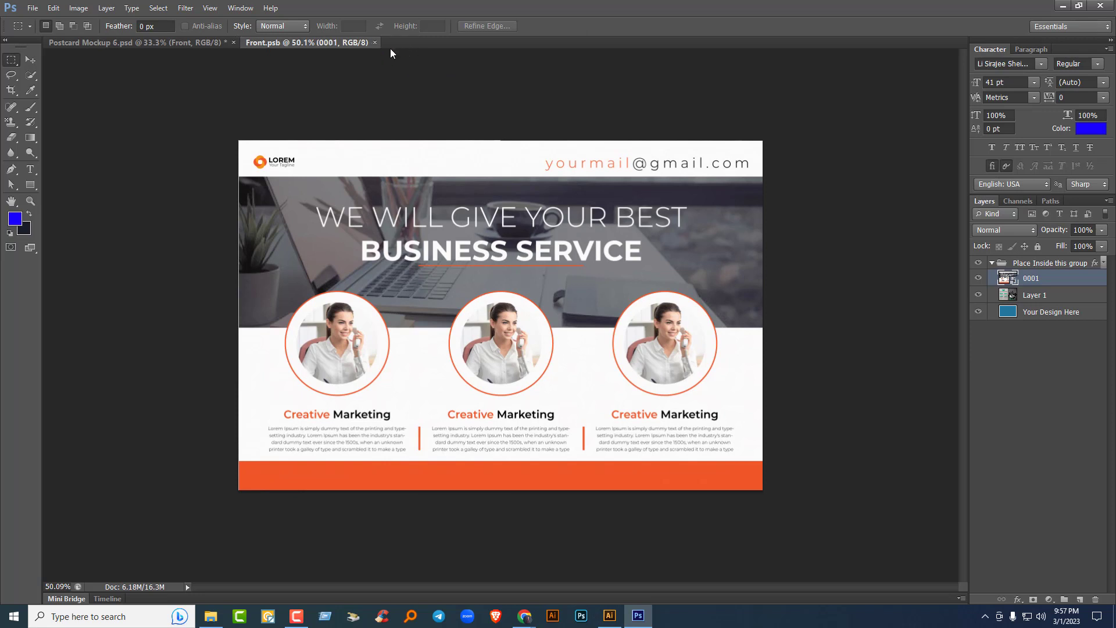
# Step: In Photoshop, close the Front smart object file and open the mockup's Back smart object for editing
pyautogui.hotkey('ctrl', 'w')
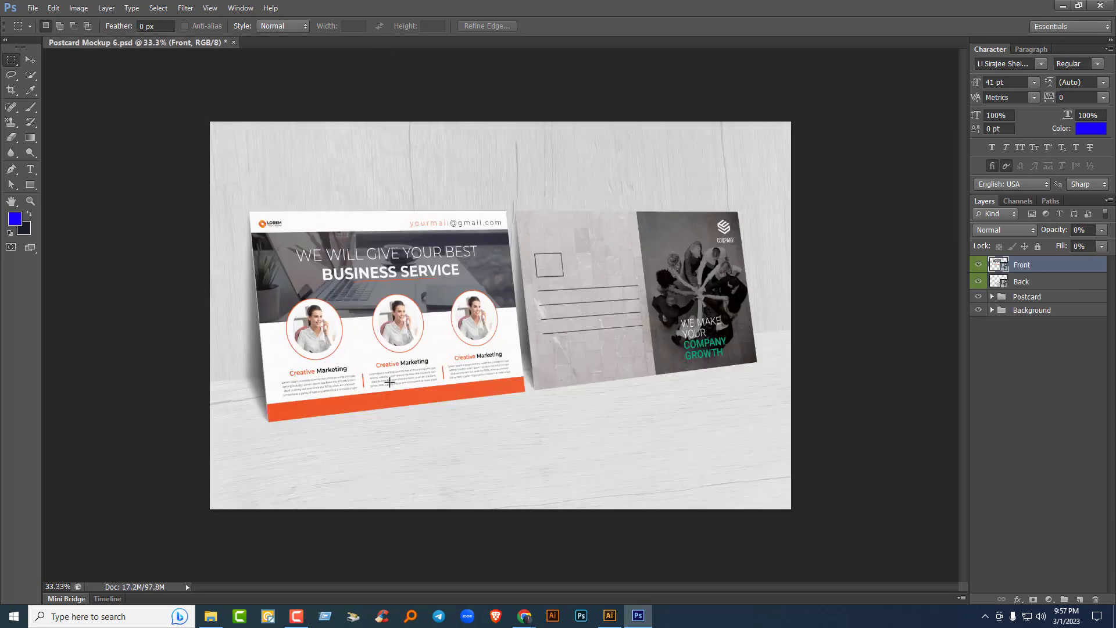
pyautogui.click(1019, 283)
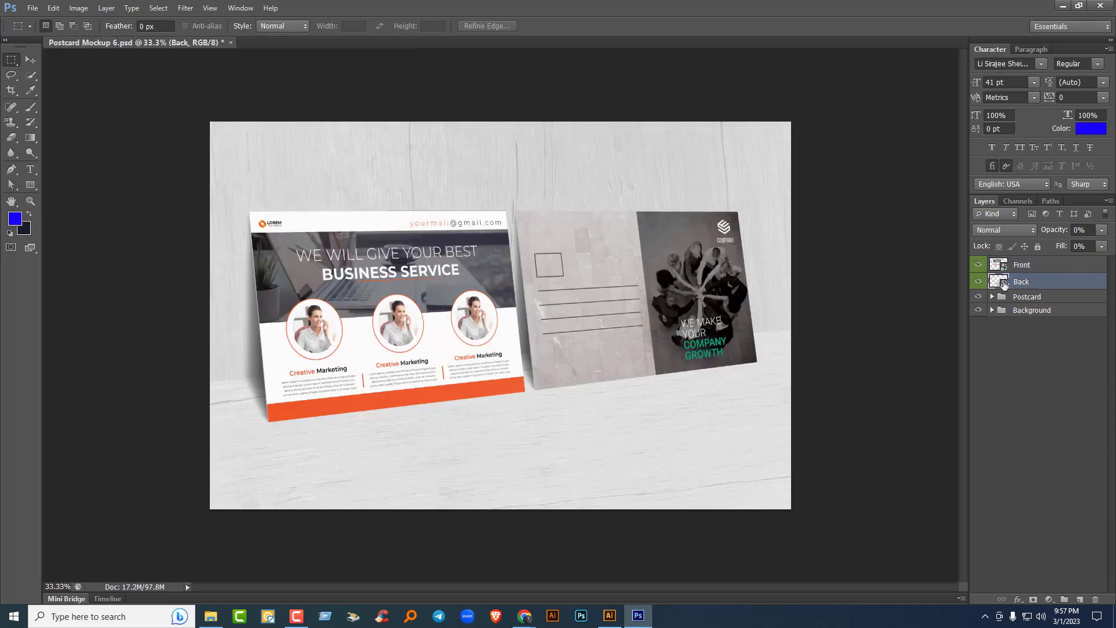
pyautogui.doubleClick(1004, 282)
pyautogui.click(583, 246)
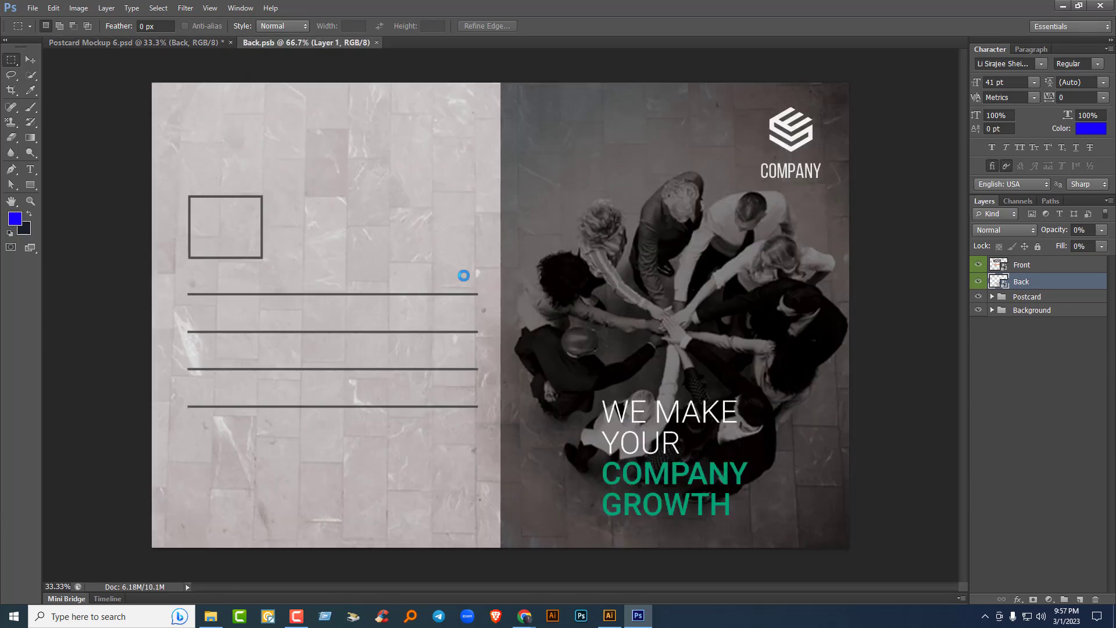
# Step: Place 002.jpg from the Desktop over the existing back design, and save and close the smart object file
pyautogui.click(33, 8)
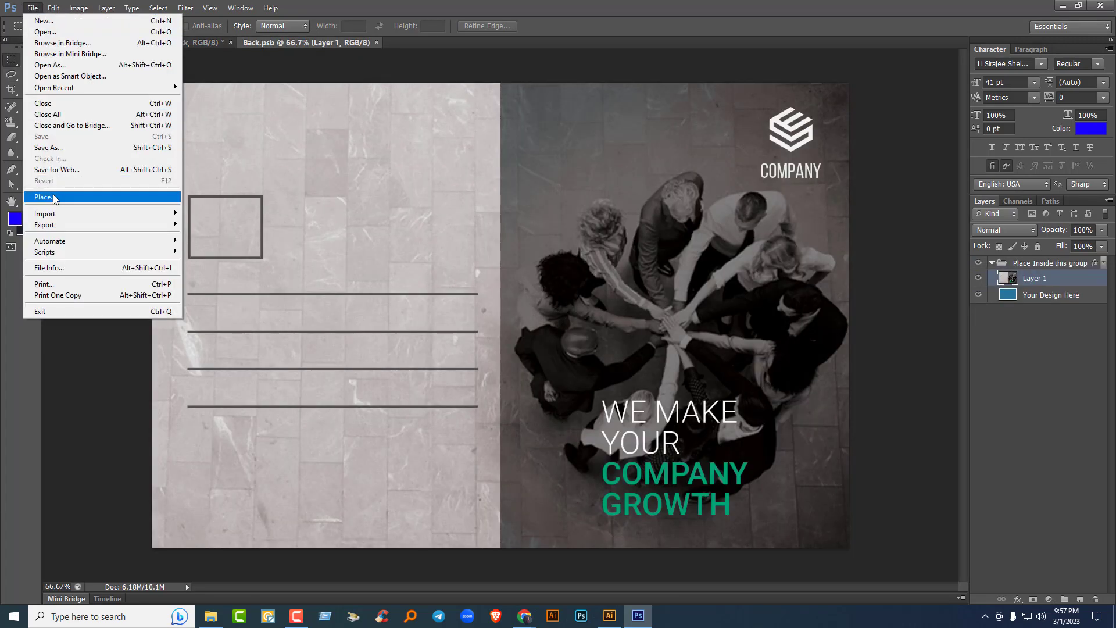
pyautogui.click(52, 197)
pyautogui.scroll(-5, 575, 268)
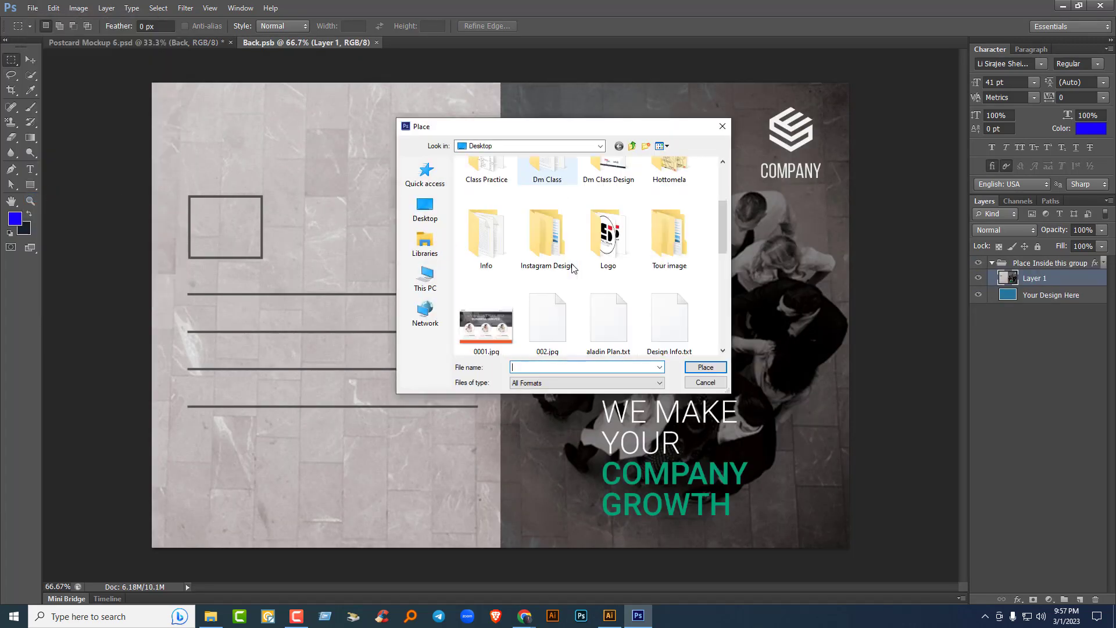
pyautogui.click(547, 195)
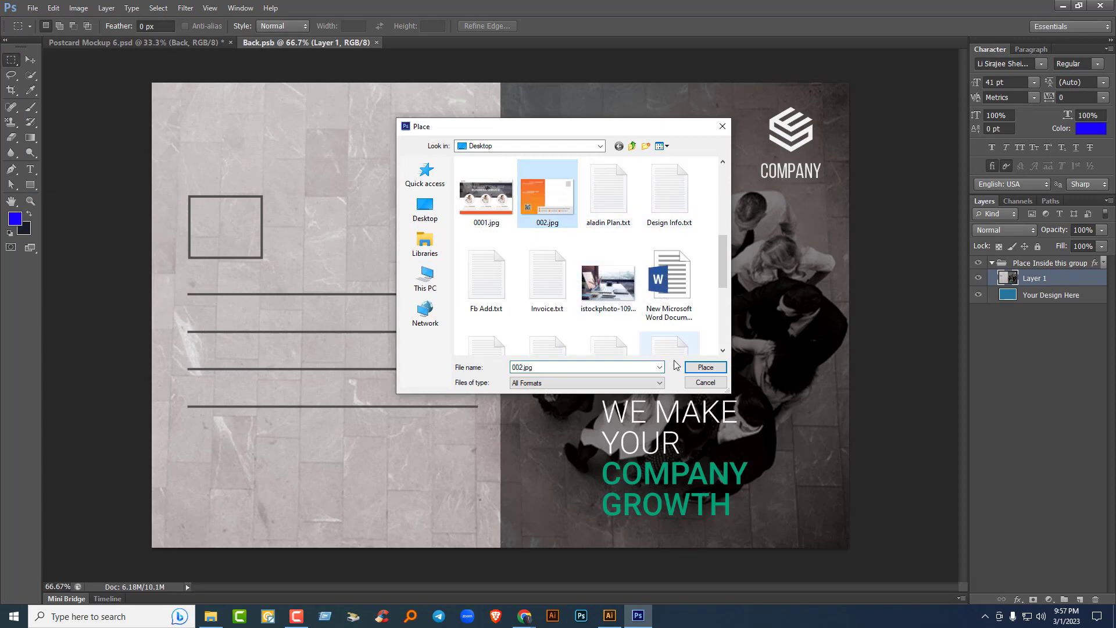
pyautogui.click(706, 368)
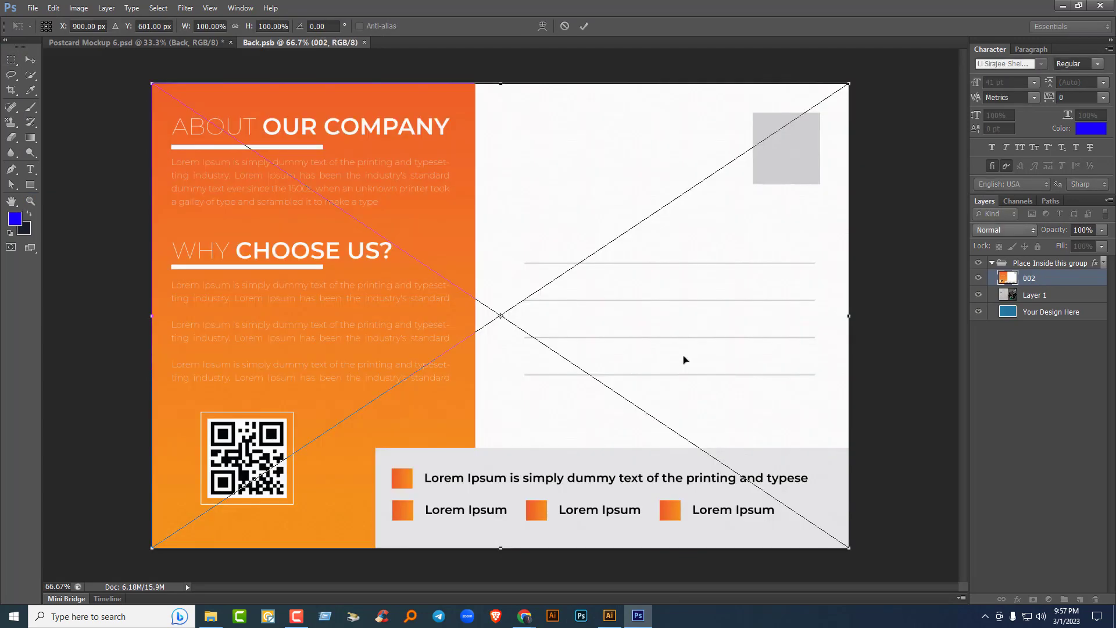
pyautogui.press('Return')
pyautogui.hotkey('ctrl', 's')
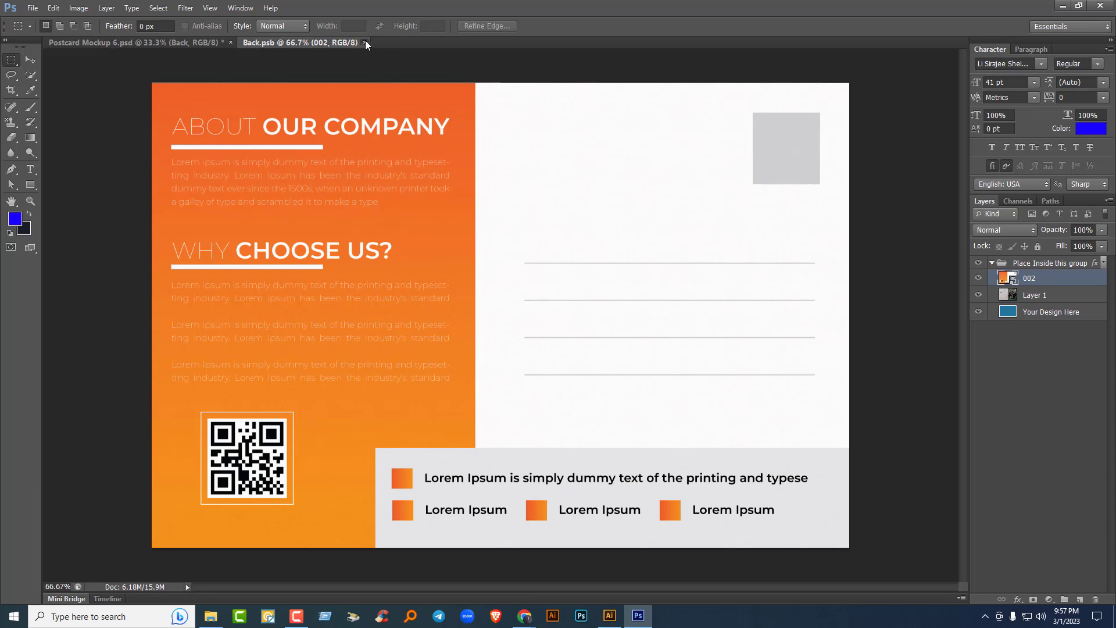
pyautogui.click(365, 42)
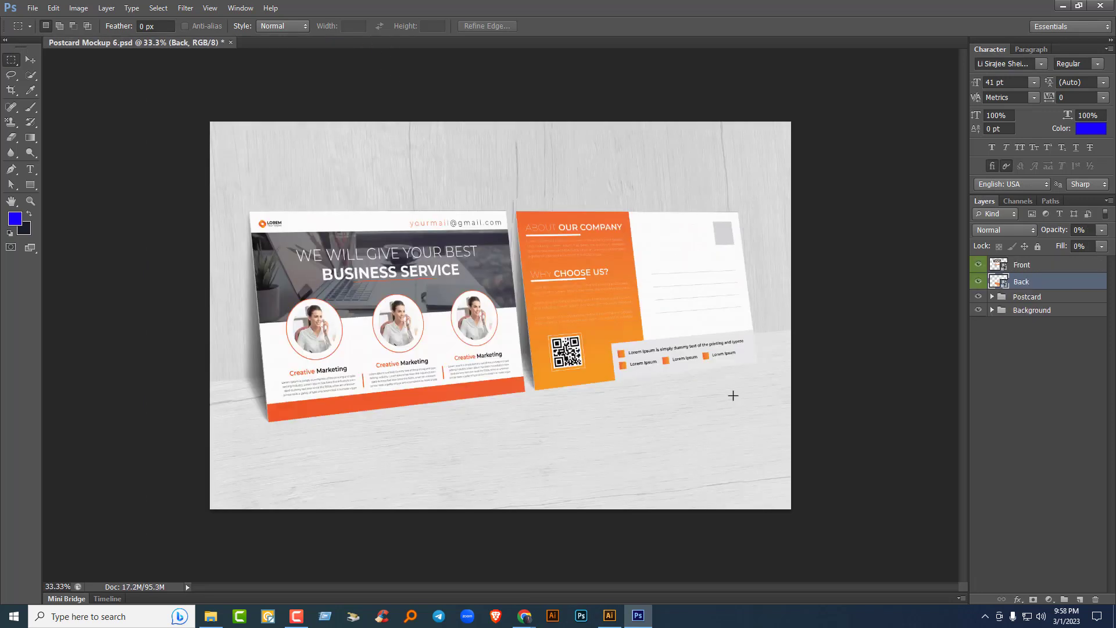
# Step: Export the postcard mockup for the web as a Maximum-quality JPEG on the Desktop, named Post card
pyautogui.click(32, 8)
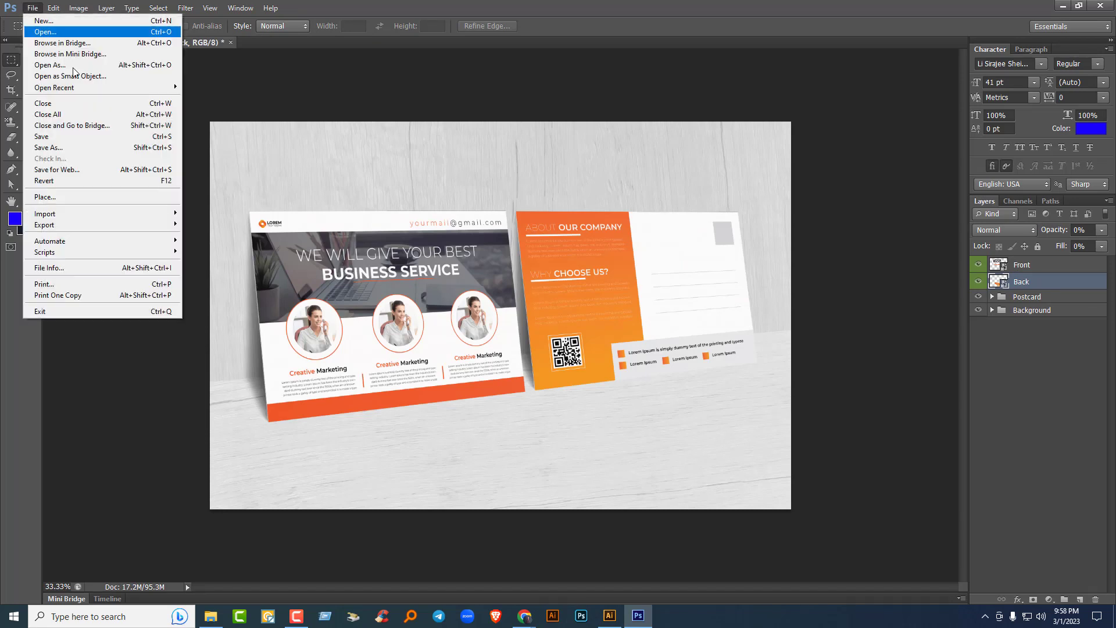
pyautogui.click(91, 170)
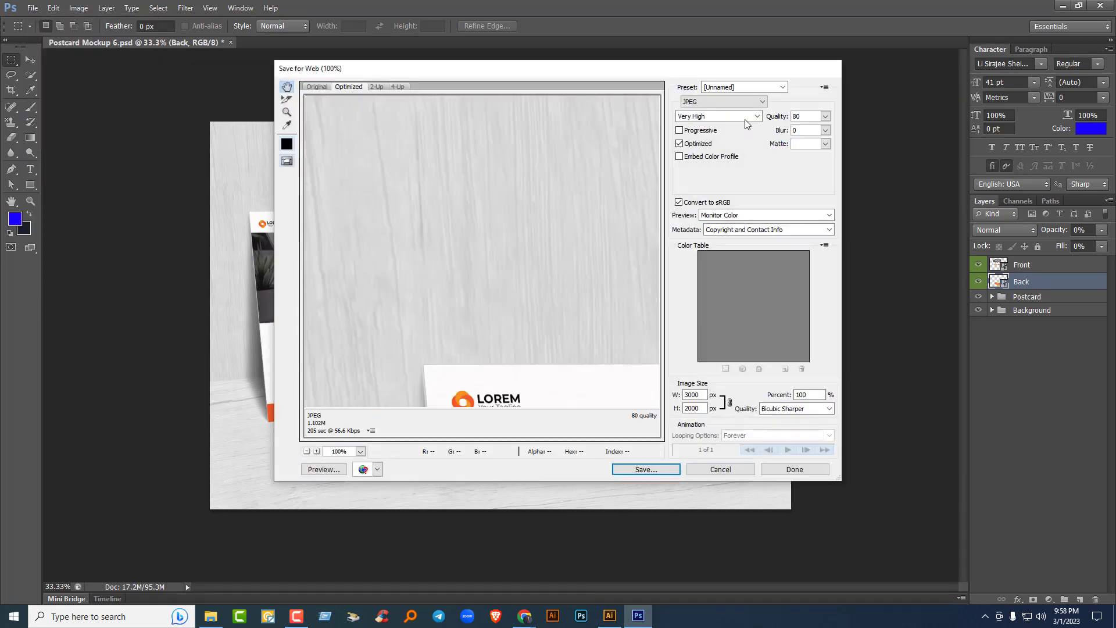
pyautogui.click(718, 116)
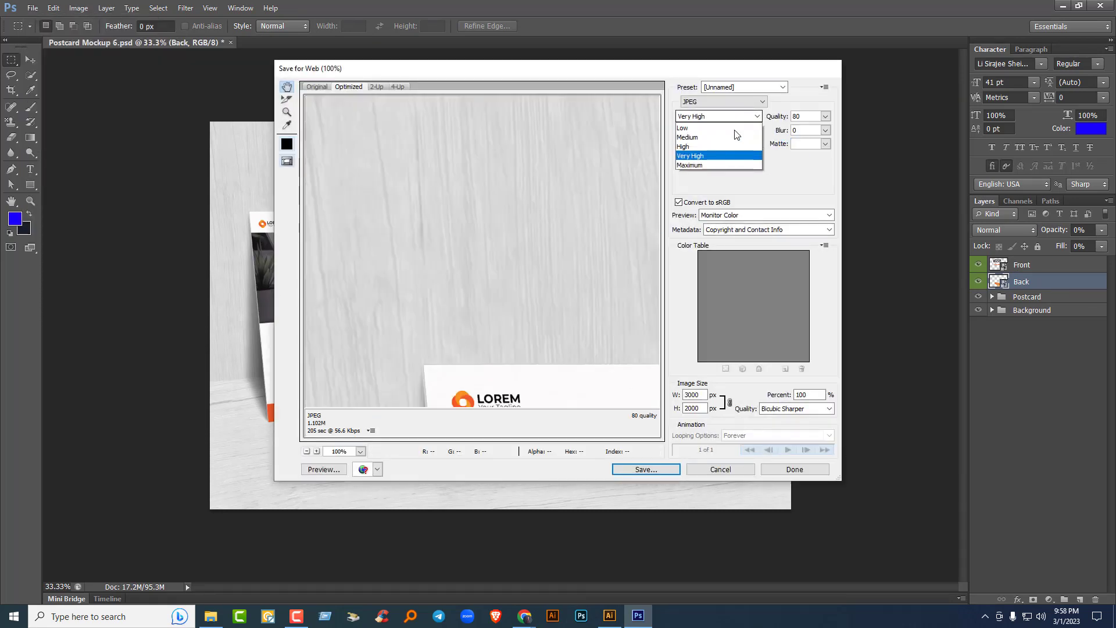
pyautogui.click(696, 166)
pyautogui.click(654, 469)
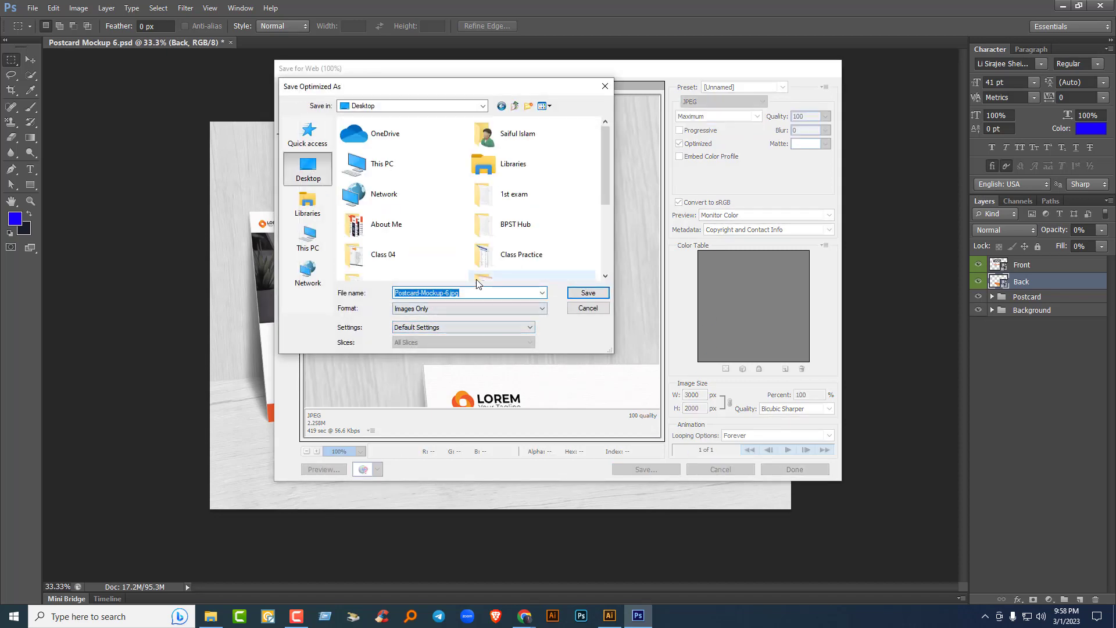
pyautogui.write('Po')
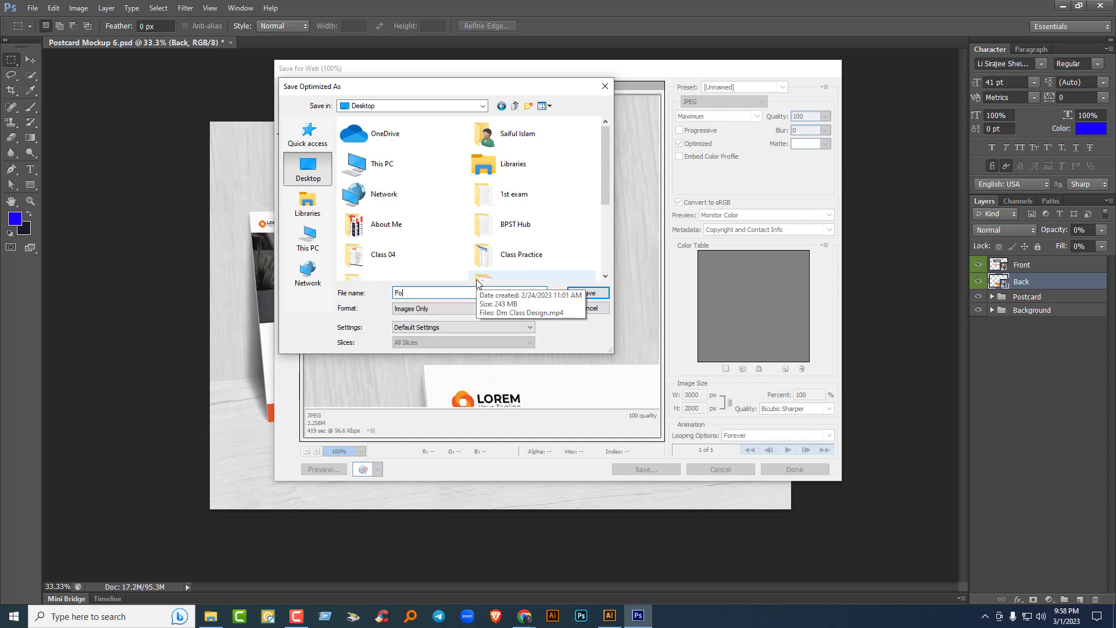
pyautogui.write('st card')
pyautogui.press('Return')
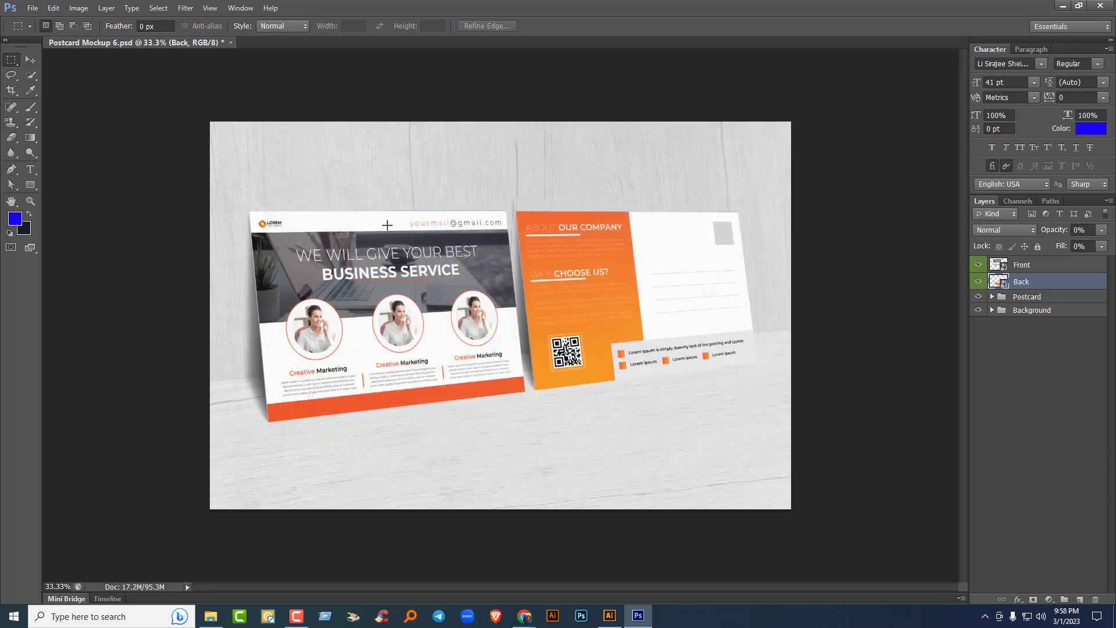
# Step: Close the Postcard Mockup 6 document and minimize Photoshop to reach the desktop
pyautogui.click(230, 43)
pyautogui.press('Escape')
pyautogui.click(1066, 8)
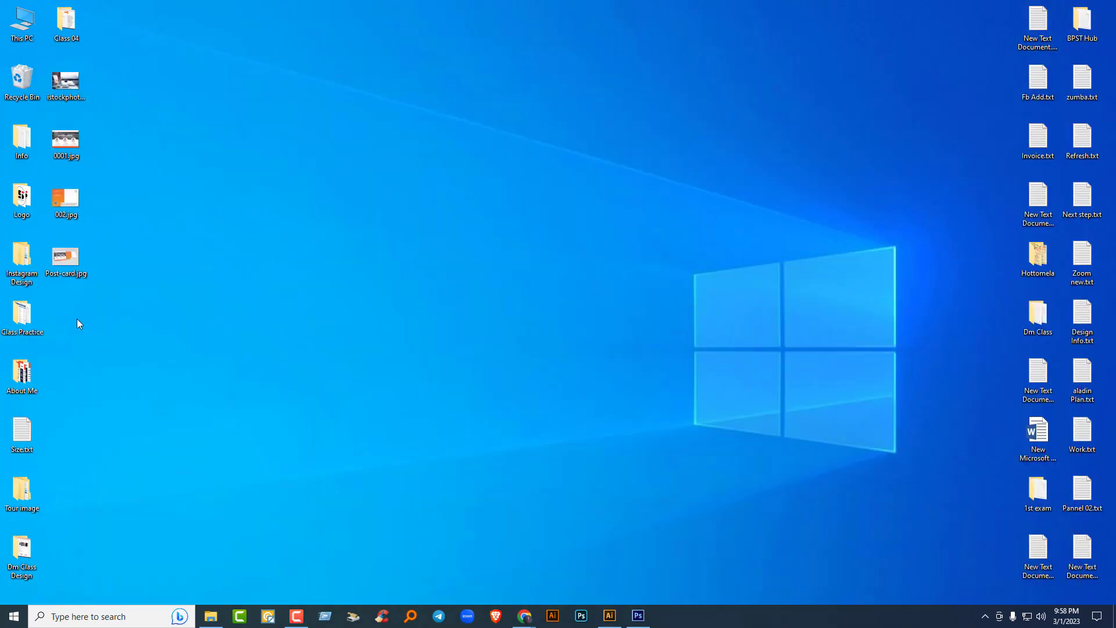
# Step: Open the exported Post-card.jpg from the desktop to examine the finished mockup, and close the viewer
pyautogui.doubleClick(67, 263)
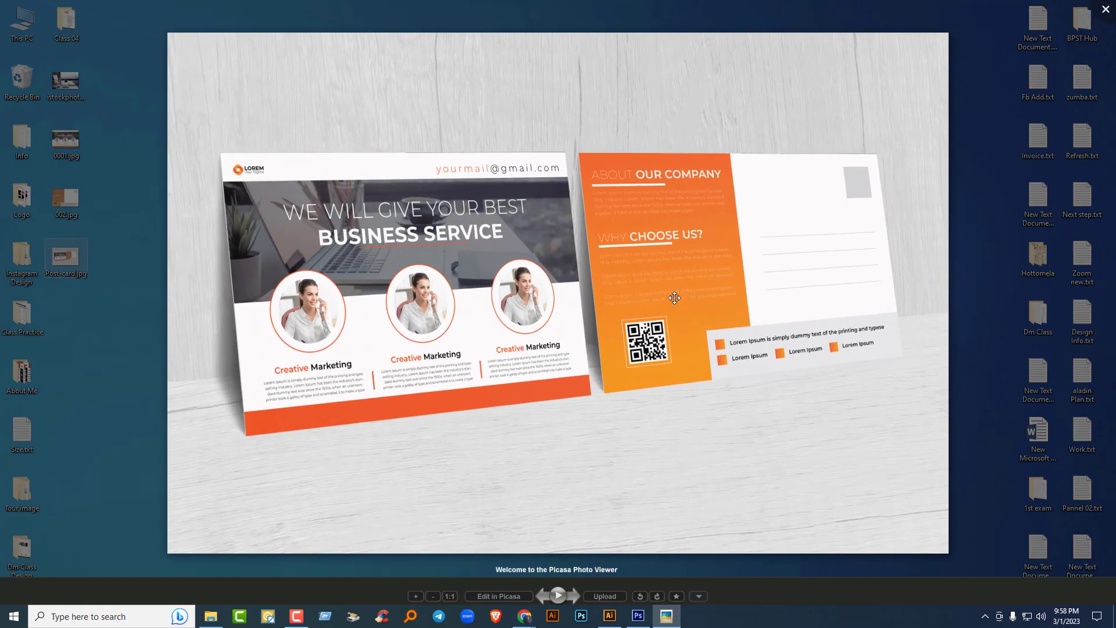
pyautogui.click(1106, 9)
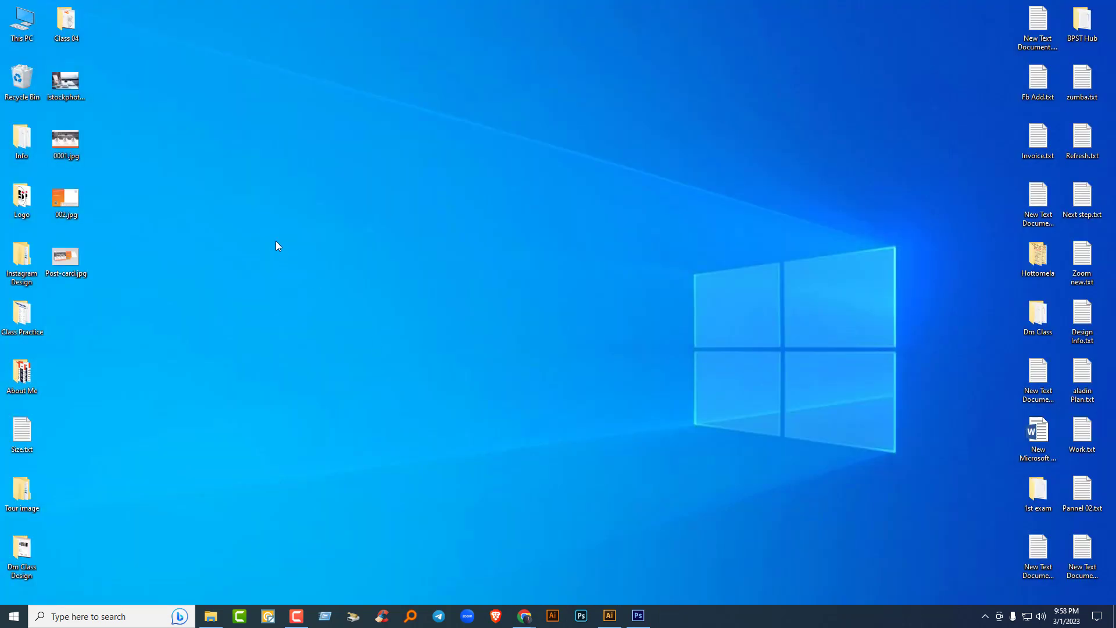
# Step: Empty the Recycle Bin on the desktop
pyautogui.rightClick(278, 243)
pyautogui.click(36, 80)
pyautogui.rightClick(36, 80)
pyautogui.click(64, 102)
pyautogui.click(601, 317)
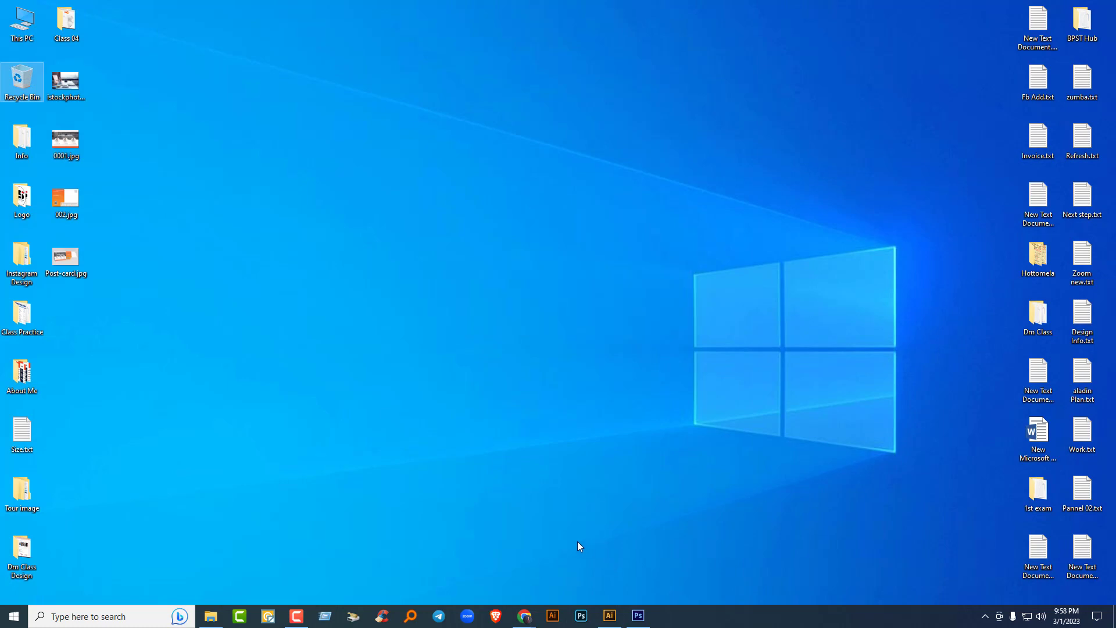
# Step: Browse in File Explorer to the Calendar design folder under Class 14 and open Calendar_Mockup_A3_1.psd in Photoshop
pyautogui.click(210, 616)
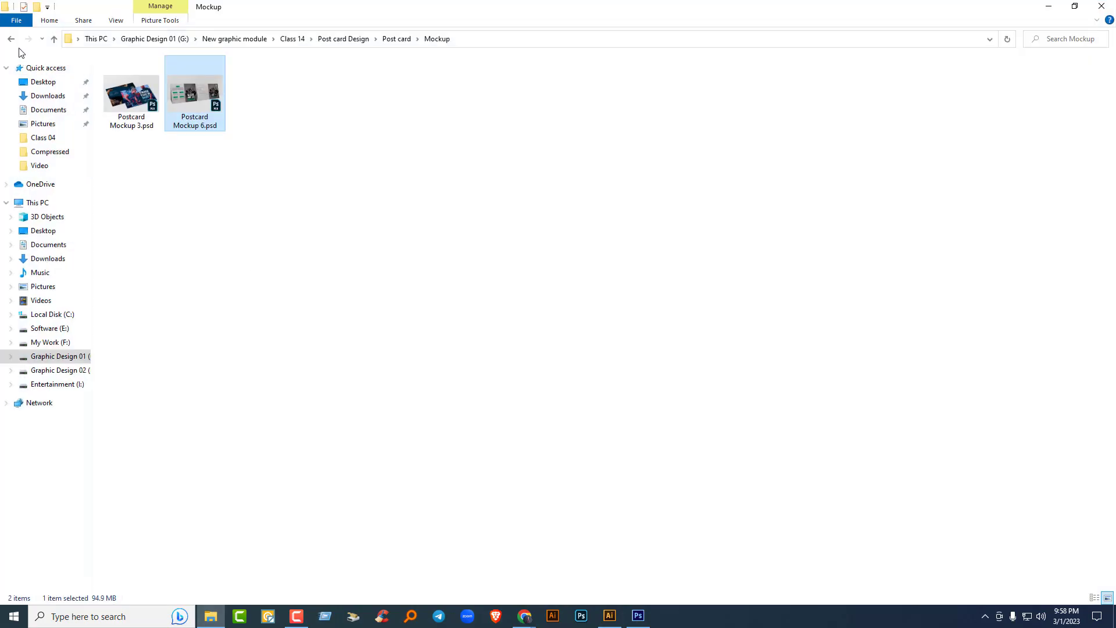
pyautogui.click(11, 39)
pyautogui.click(11, 39)
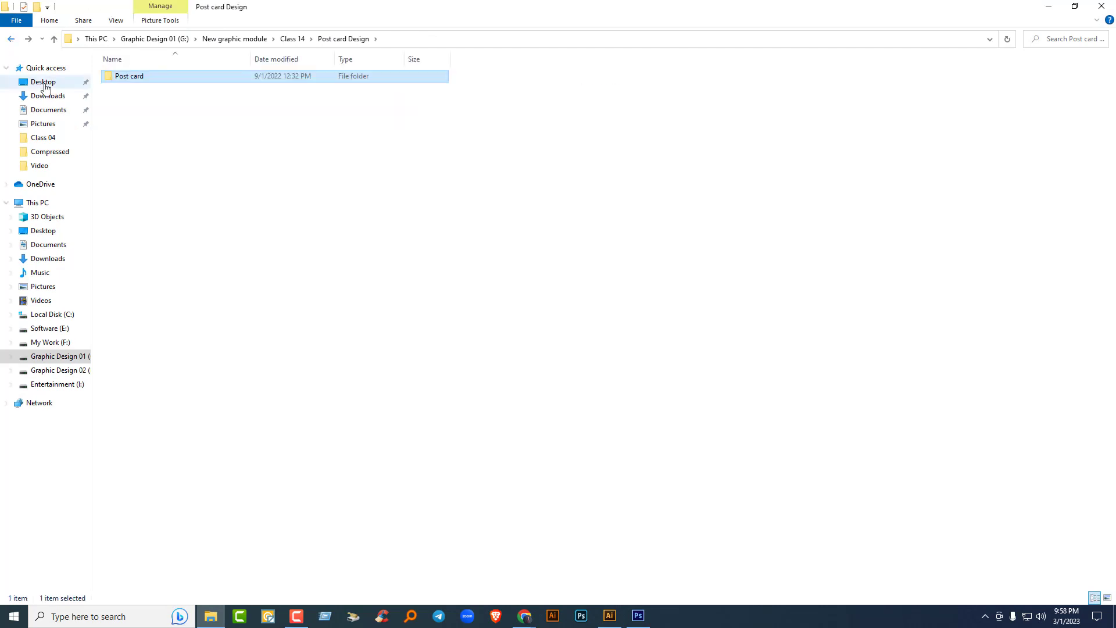
pyautogui.click(11, 39)
pyautogui.doubleClick(132, 87)
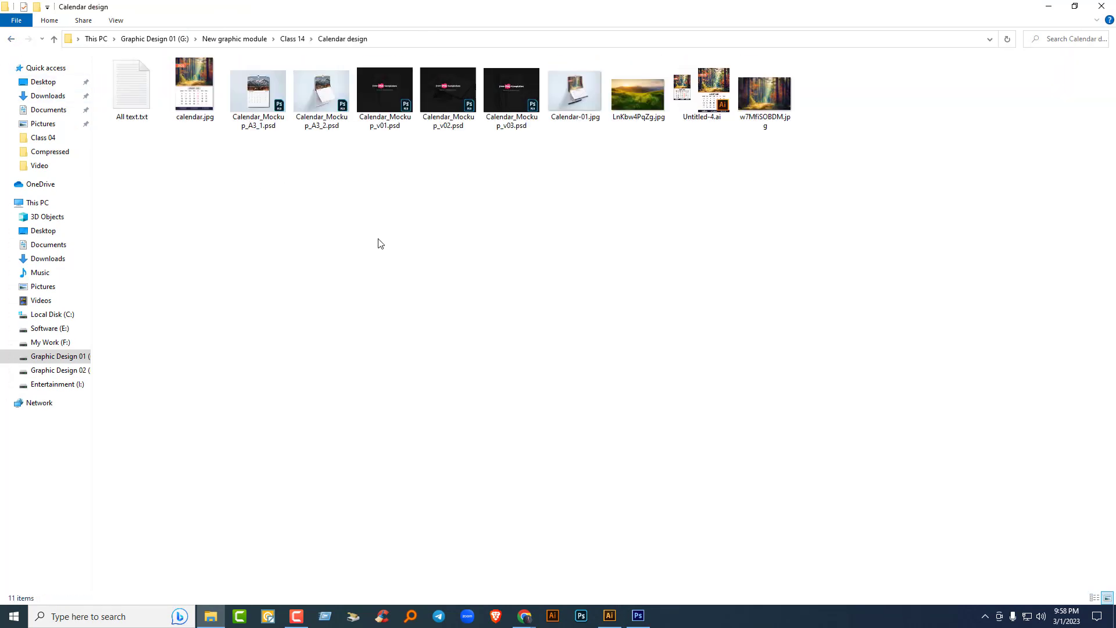
pyautogui.moveTo(258, 93); pyautogui.dragTo(644, 18)
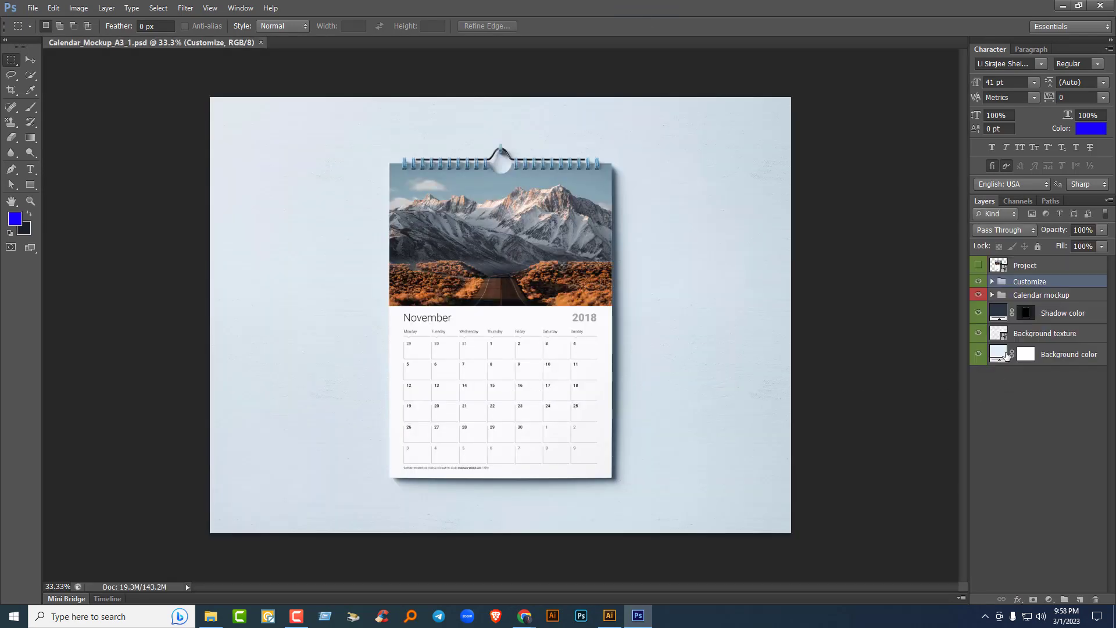
# Step: Open the contents of the calendar mockup's Project smart object layer for editing
pyautogui.click(1037, 266)
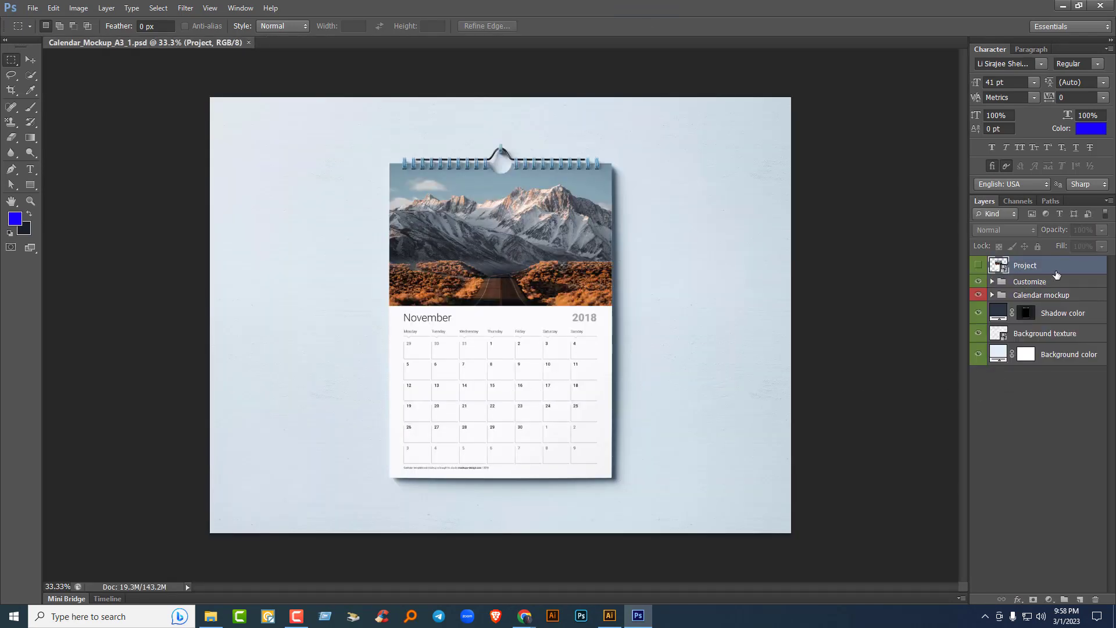
pyautogui.doubleClick(1004, 268)
pyautogui.click(555, 243)
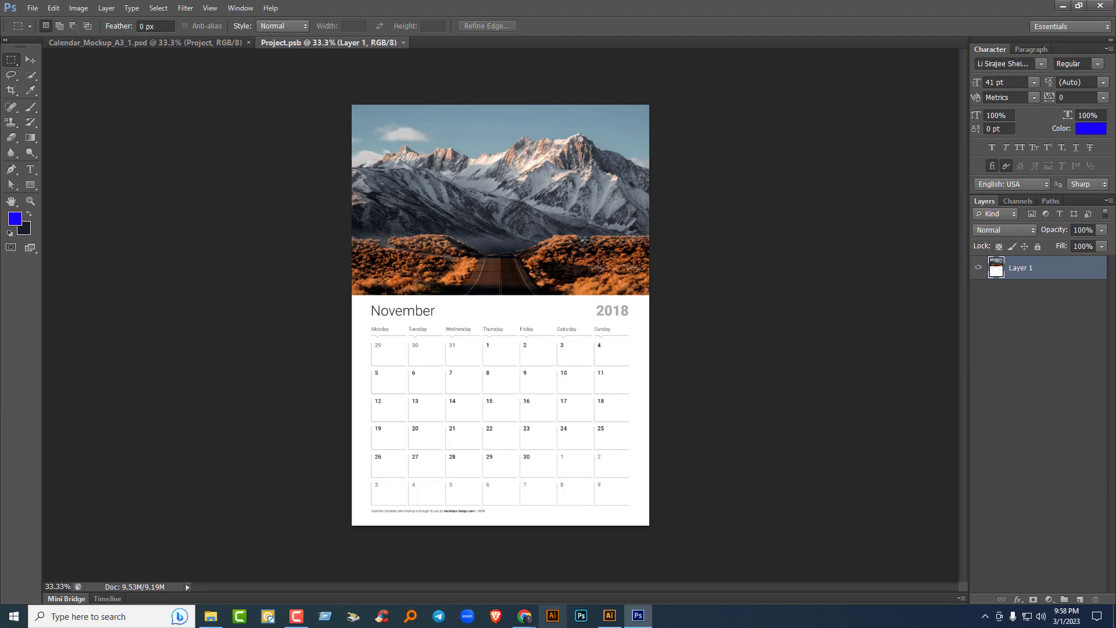
# Step: Switch to Illustrator and start a new document, with a brief look at the Google Meet call in Chrome
pyautogui.click(608, 615)
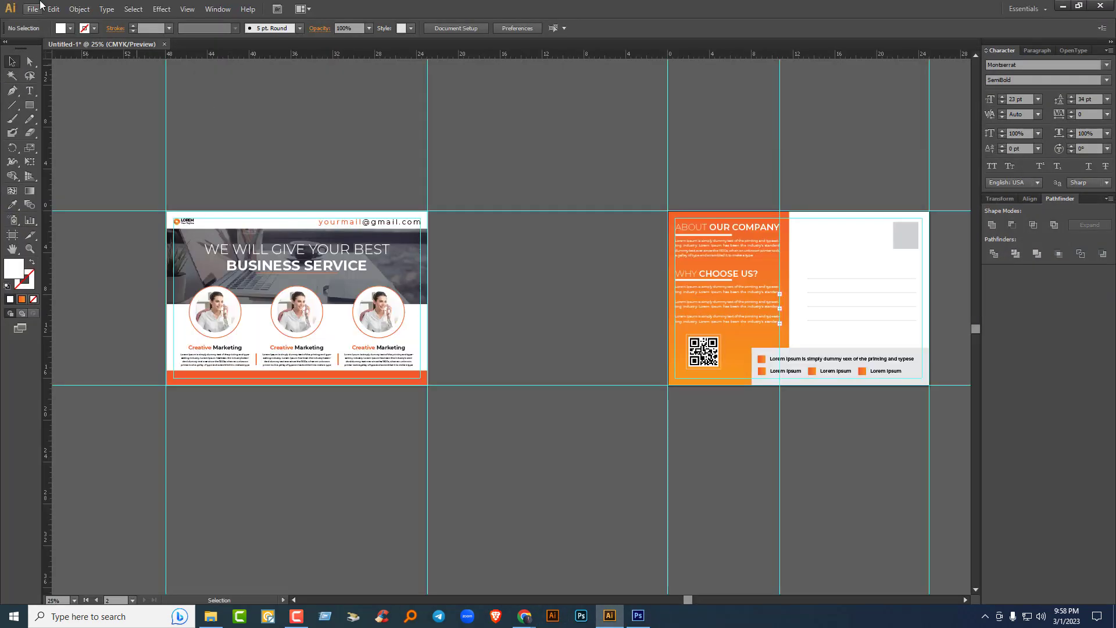
pyautogui.click(32, 10)
pyautogui.click(47, 20)
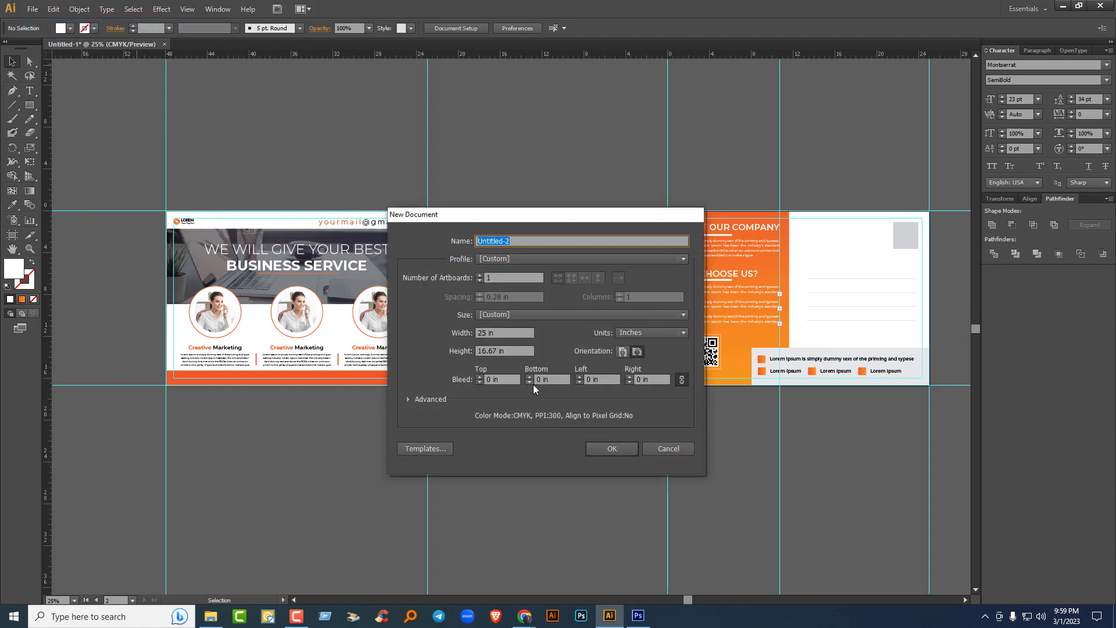
pyautogui.click(525, 616)
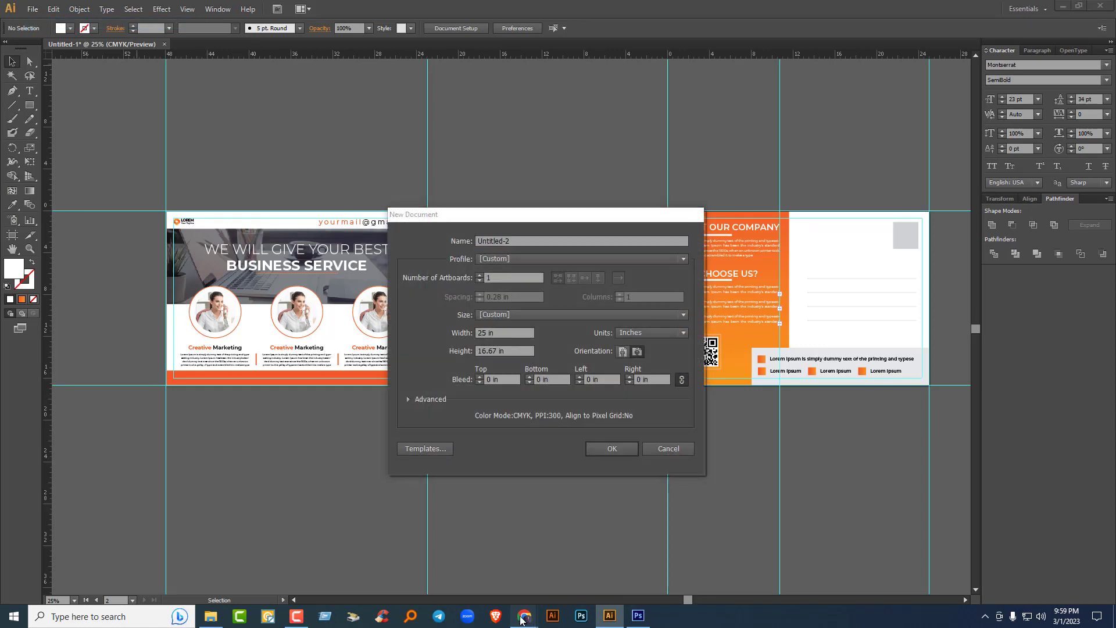
pyautogui.click(470, 569)
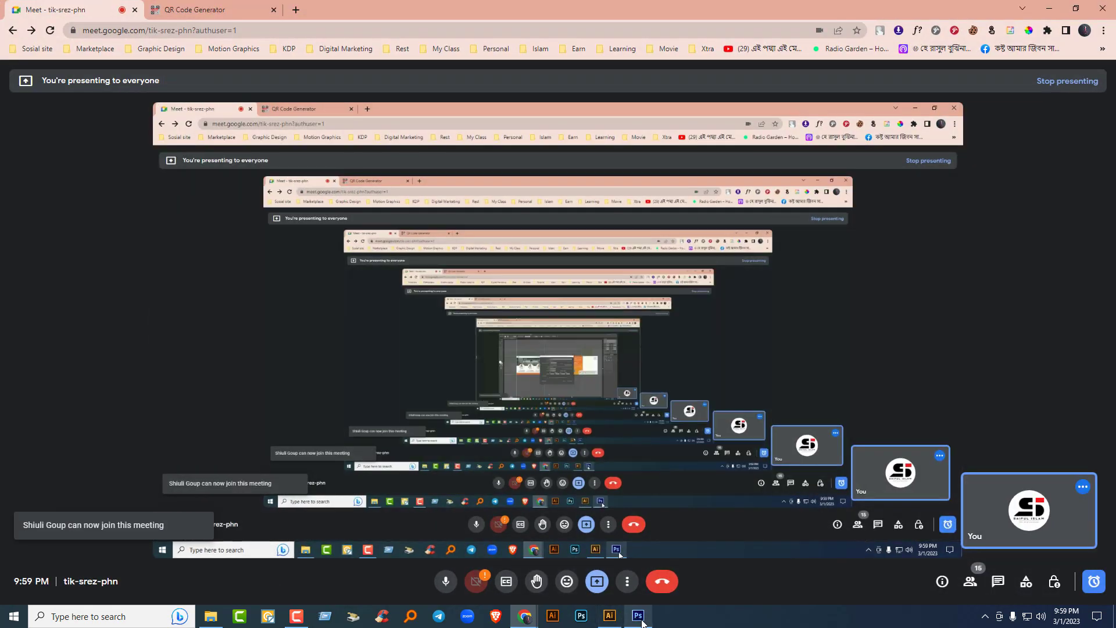
# Step: Copy the Project.psb document width from Photoshop and set the new Illustrator document's width to 21.319 inches
pyautogui.click(637, 617)
pyautogui.click(79, 8)
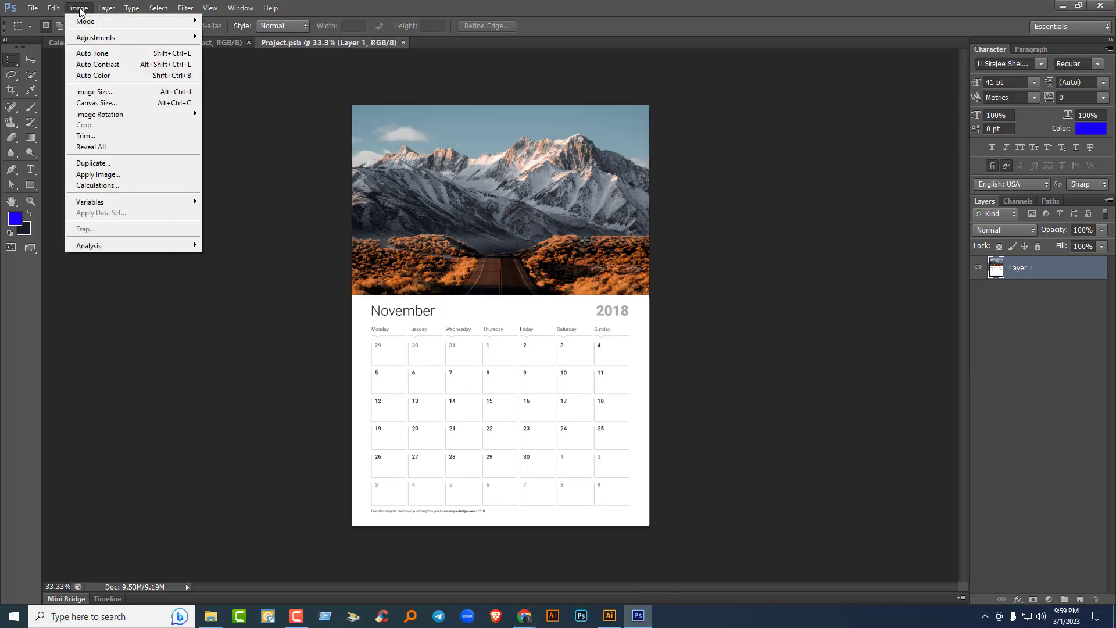
pyautogui.click(94, 91)
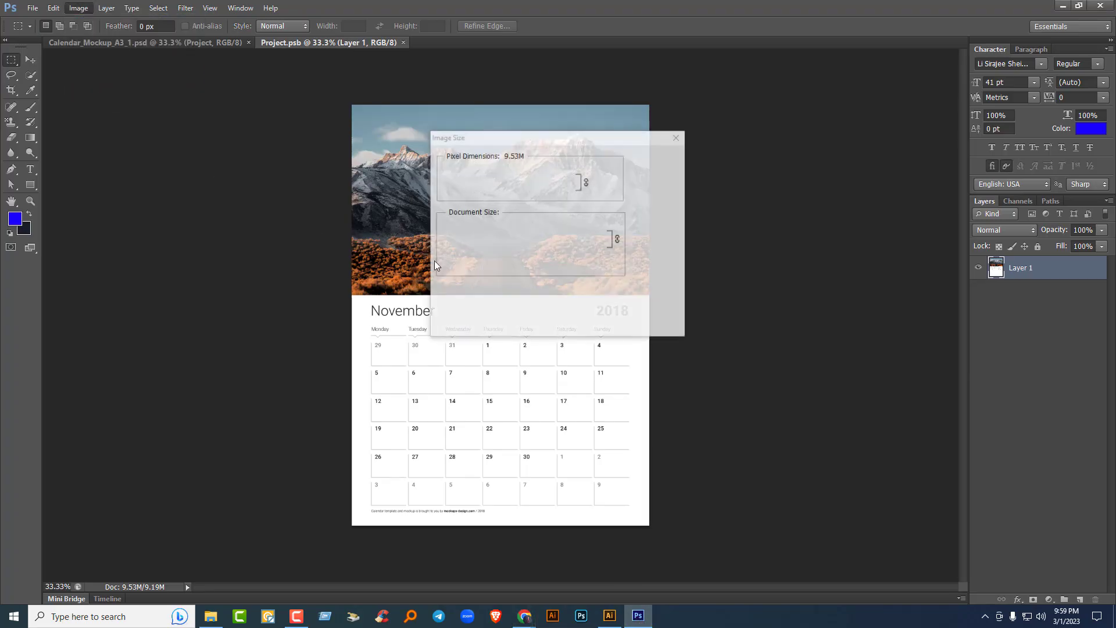
pyautogui.click(512, 230)
pyautogui.hotkey('ctrl', 'c')
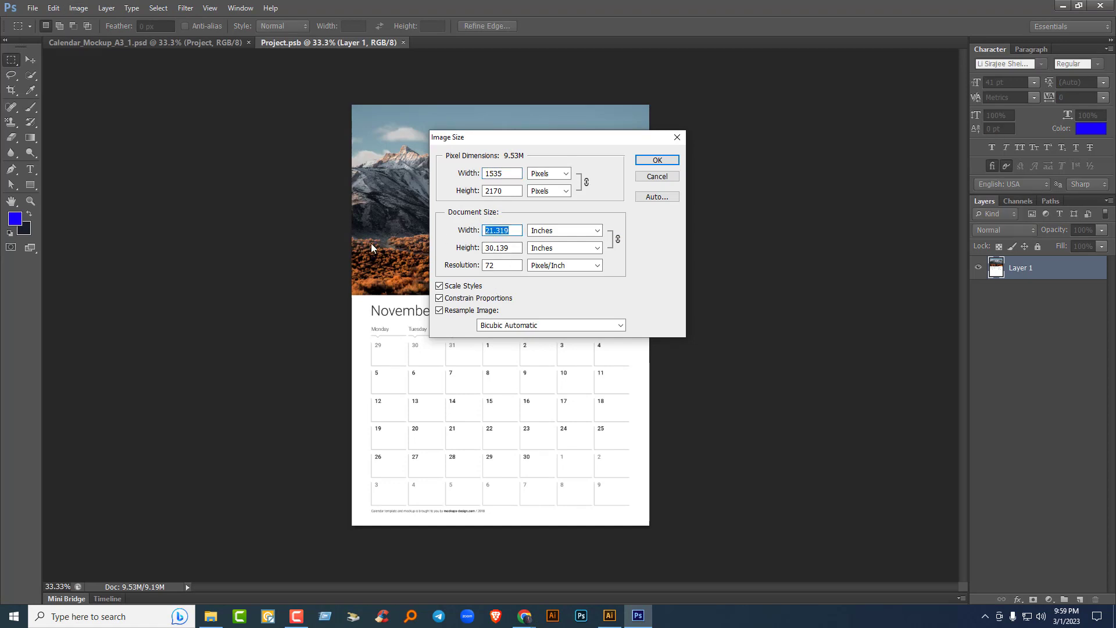
pyautogui.moveTo(606, 610)
pyautogui.click(608, 617)
pyautogui.moveTo(513, 333); pyautogui.dragTo(431, 334)
pyautogui.hotkey('ctrl', 'v')
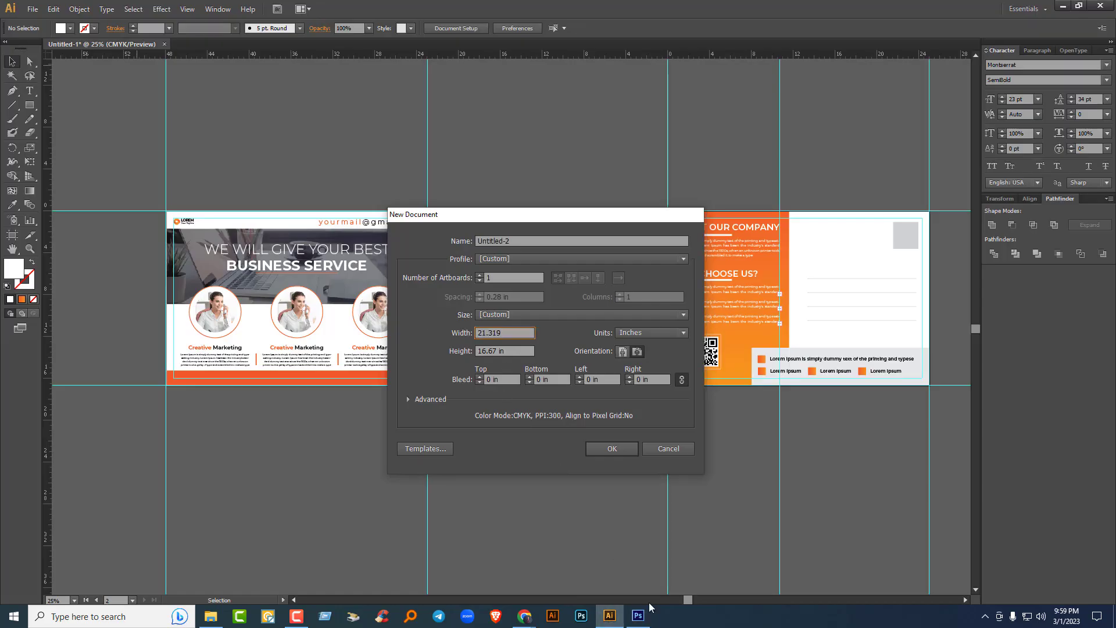
pyautogui.moveTo(639, 620)
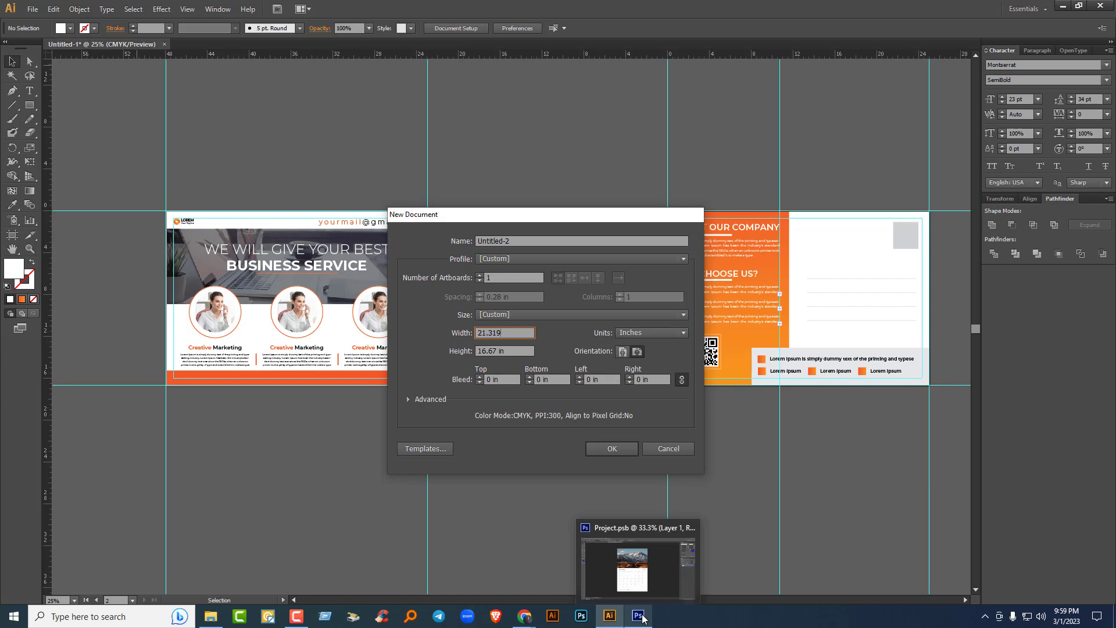
pyautogui.press('Tab')
pyautogui.hotkey('ctrl', 'a')
pyautogui.write('21.319')
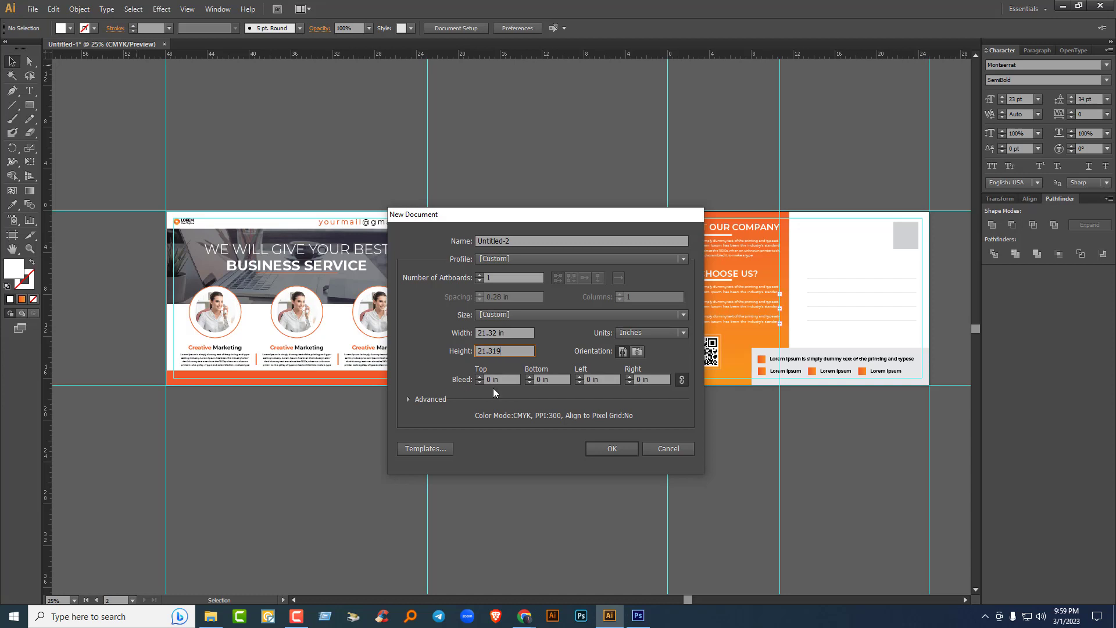
# Step: Copy the Project.psb document height from Photoshop and create the Illustrator document with a height of 30.139 inches
pyautogui.click(637, 615)
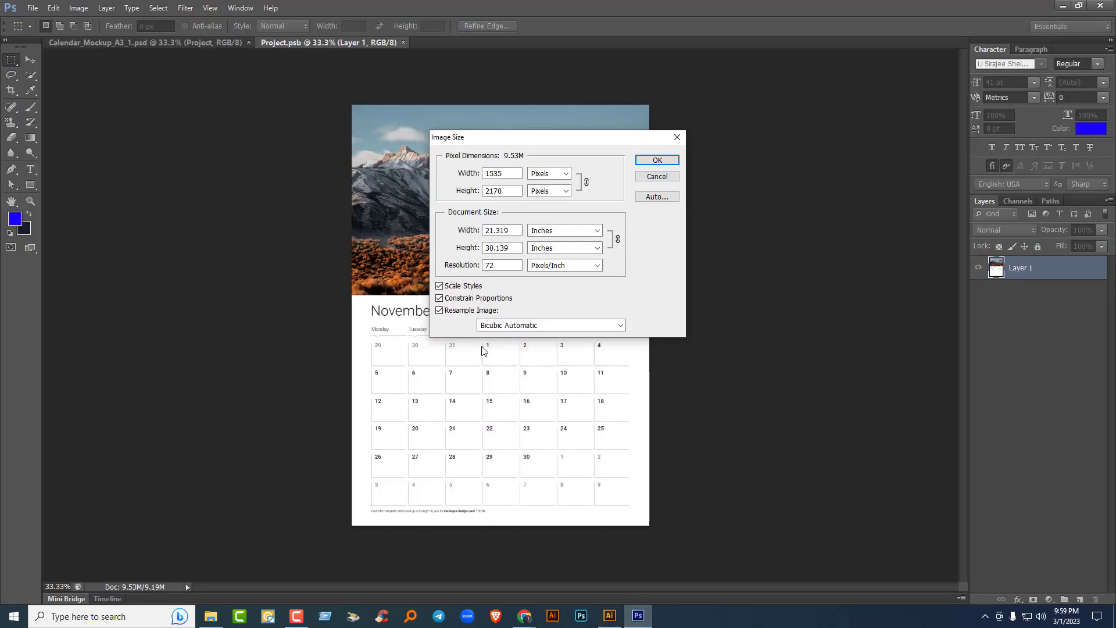
pyautogui.doubleClick(502, 248)
pyautogui.hotkey('ctrl', 'c')
pyautogui.click(610, 616)
pyautogui.doubleClick(519, 349)
pyautogui.hotkey('ctrl', 'v')
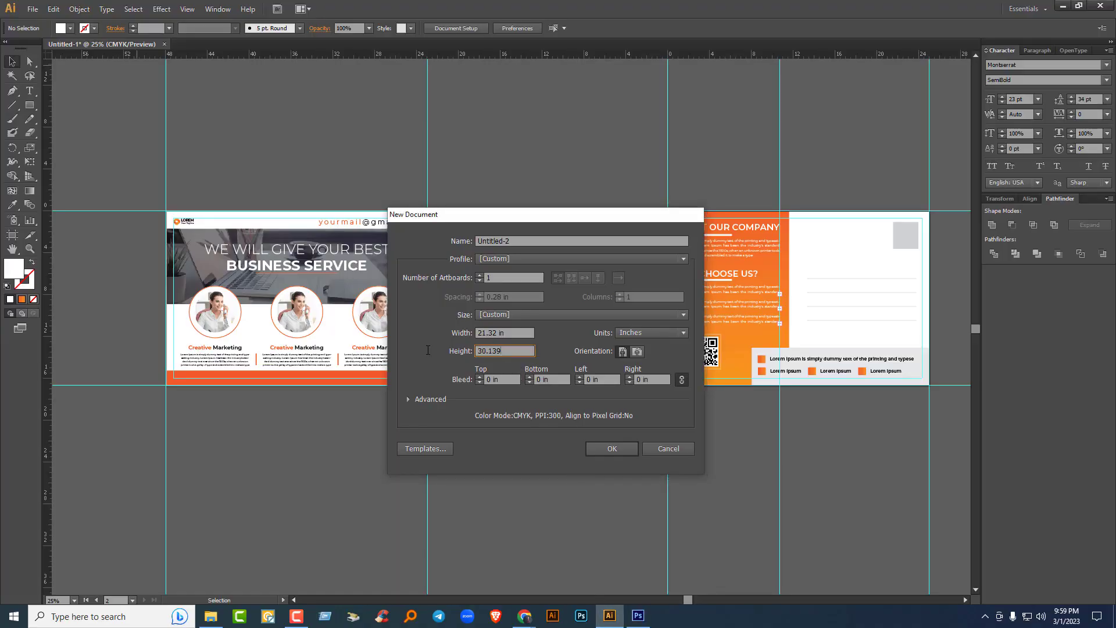
pyautogui.click(612, 448)
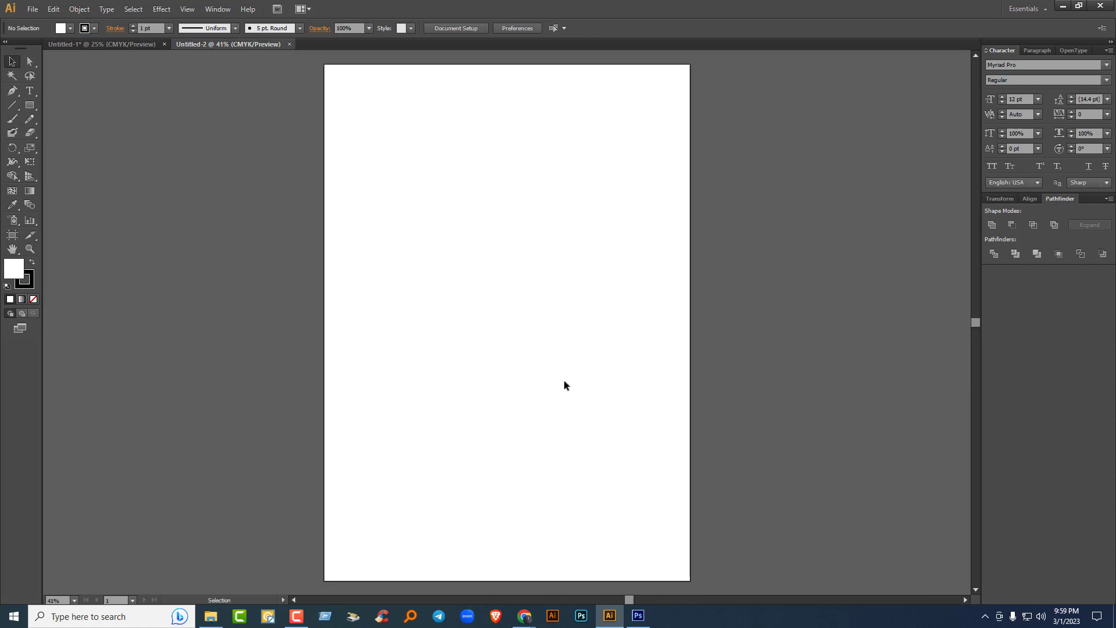
# Step: Show the rulers and place guides along all four edges of the artboard
pyautogui.scroll(-1, 562, 379)
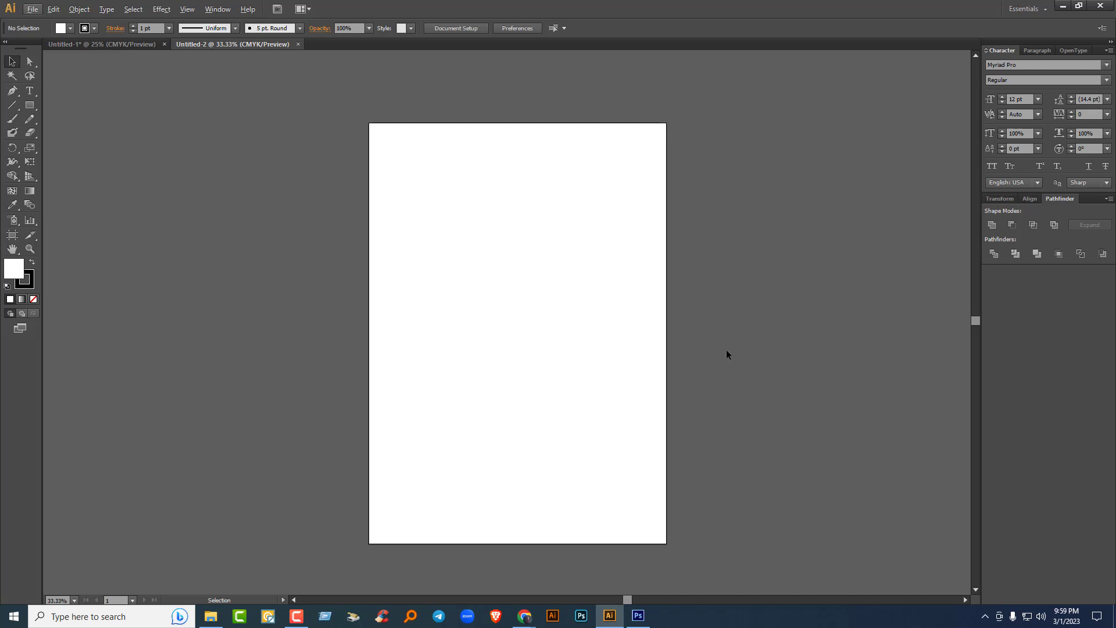
pyautogui.hotkey('ctrl', 'r')
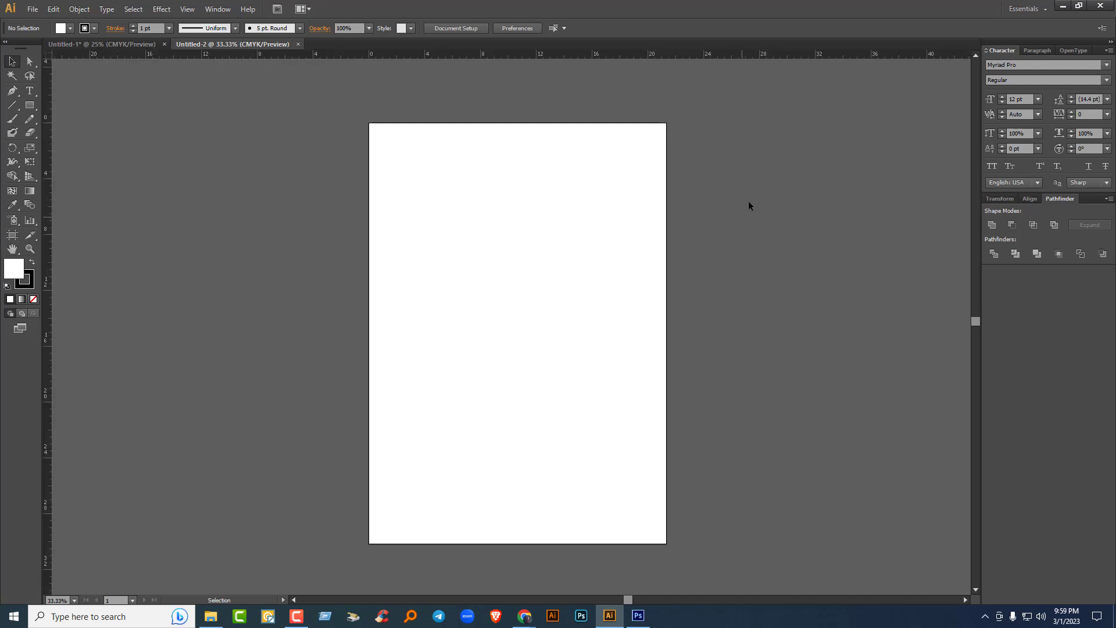
pyautogui.moveTo(453, 57); pyautogui.dragTo(463, 123)
pyautogui.moveTo(469, 340); pyautogui.dragTo(467, 543)
pyautogui.moveTo(45, 181); pyautogui.dragTo(667, 267)
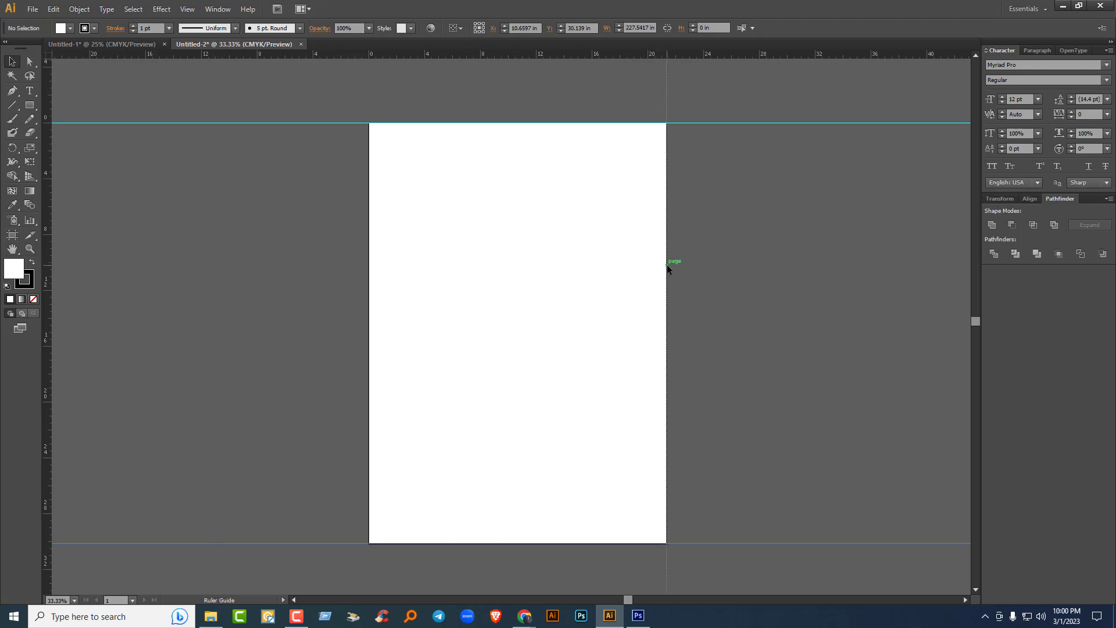
pyautogui.moveTo(46, 224); pyautogui.dragTo(368, 245)
# Step: Set the fill color to white and the stroke to None
pyautogui.press('m')
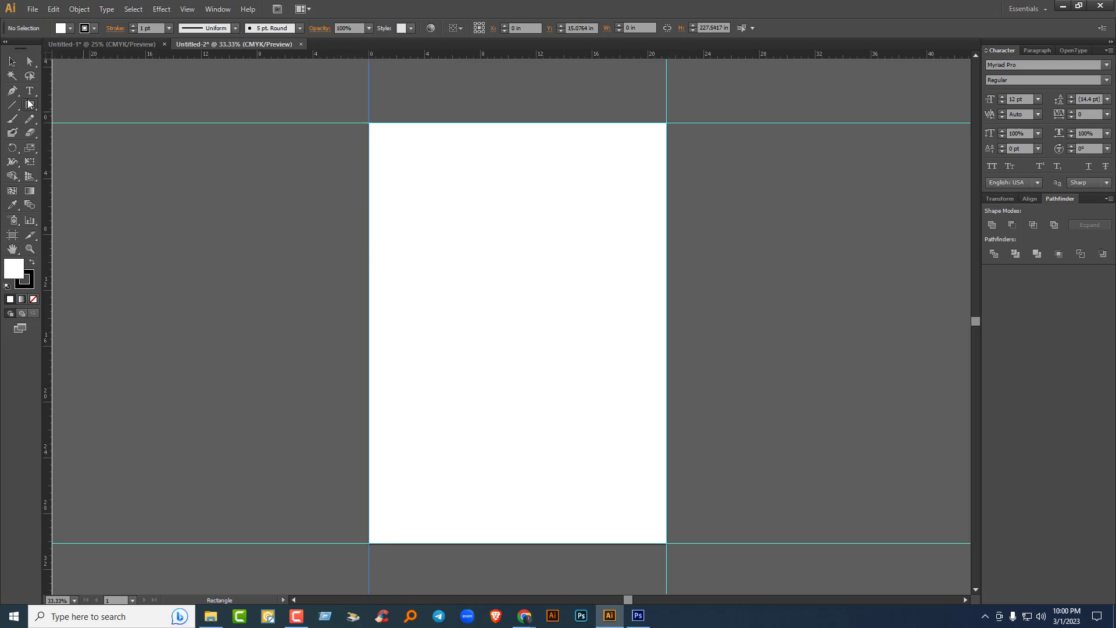
pyautogui.click(94, 28)
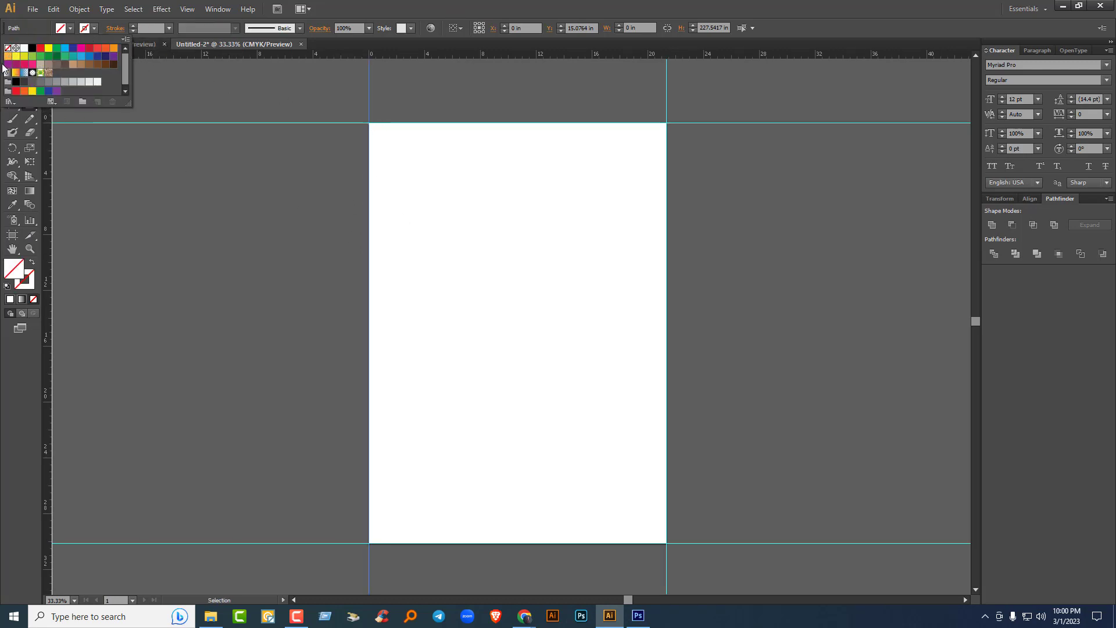
pyautogui.click(70, 28)
pyautogui.click(23, 48)
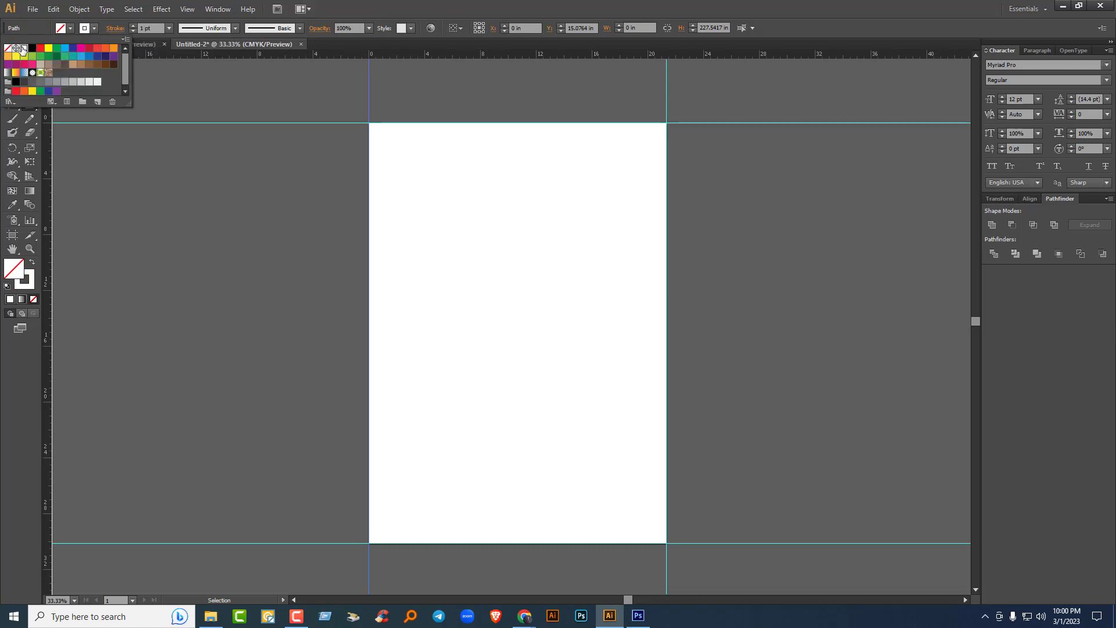
pyautogui.click(84, 27)
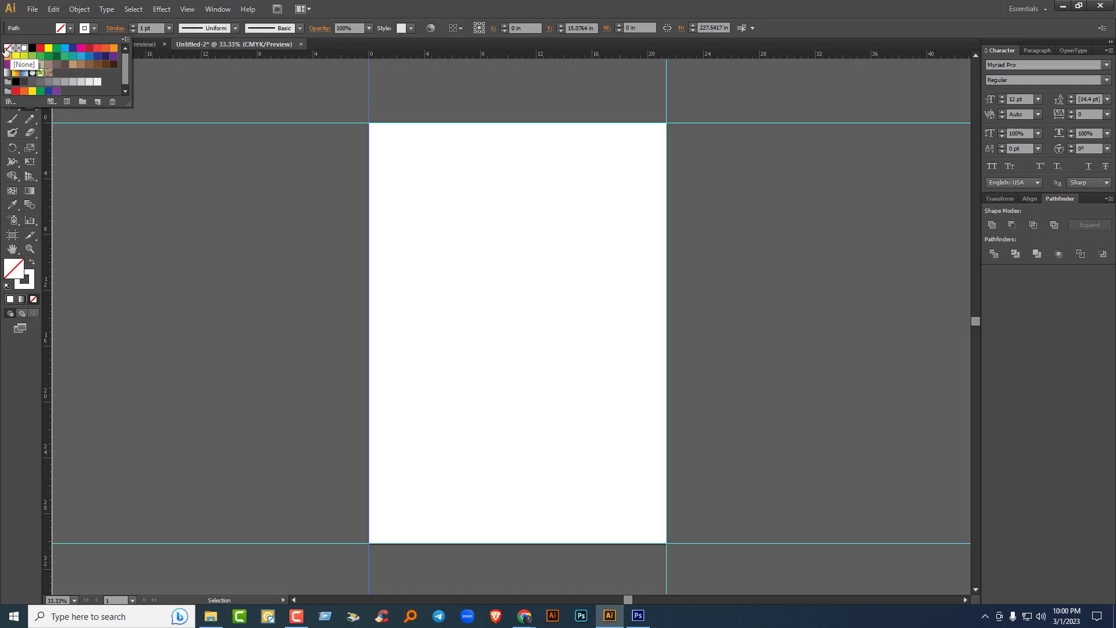
pyautogui.click(8, 49)
pyautogui.click(71, 28)
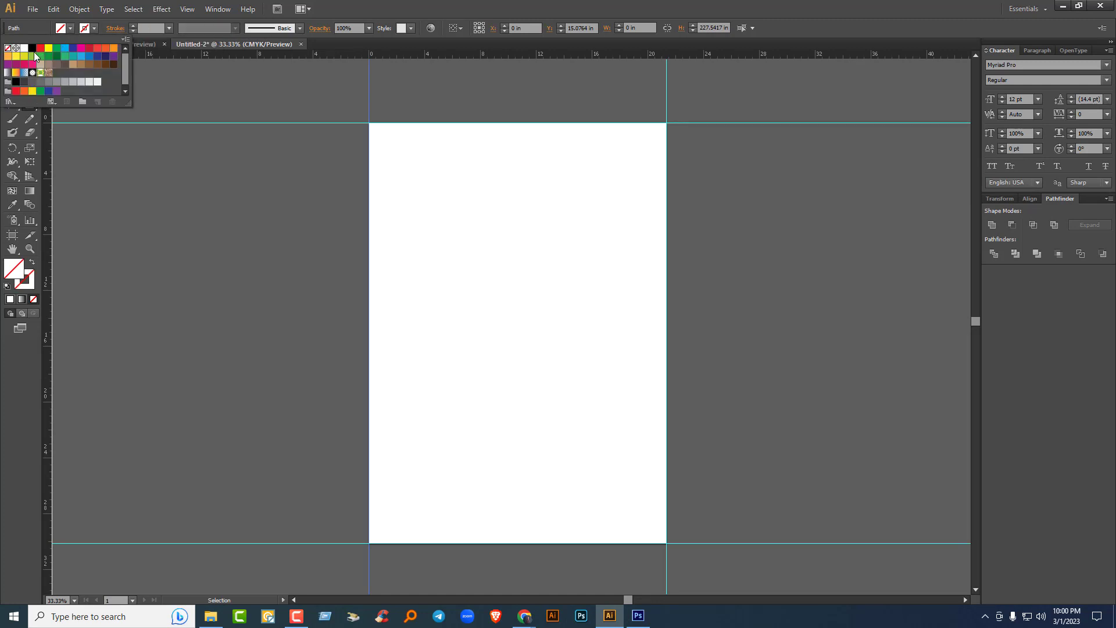
pyautogui.click(24, 49)
# Step: Draw a rectangle of 21.319 by 30.139 inches covering the whole artboard, and leave nothing selected
pyautogui.press('m')
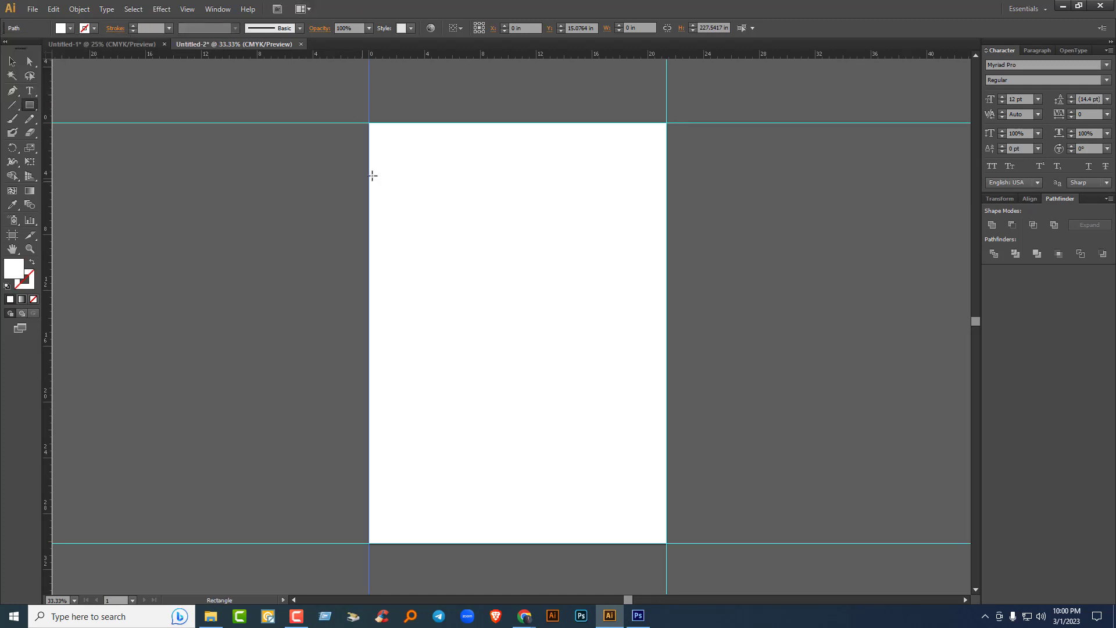
pyautogui.moveTo(369, 123); pyautogui.dragTo(666, 543)
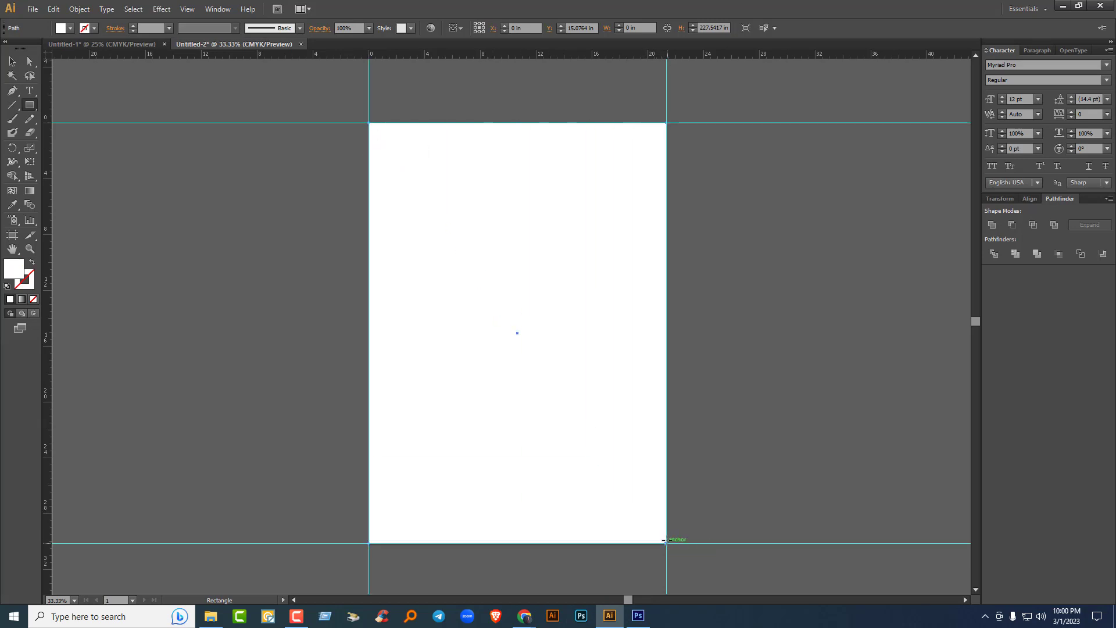
pyautogui.click(12, 61)
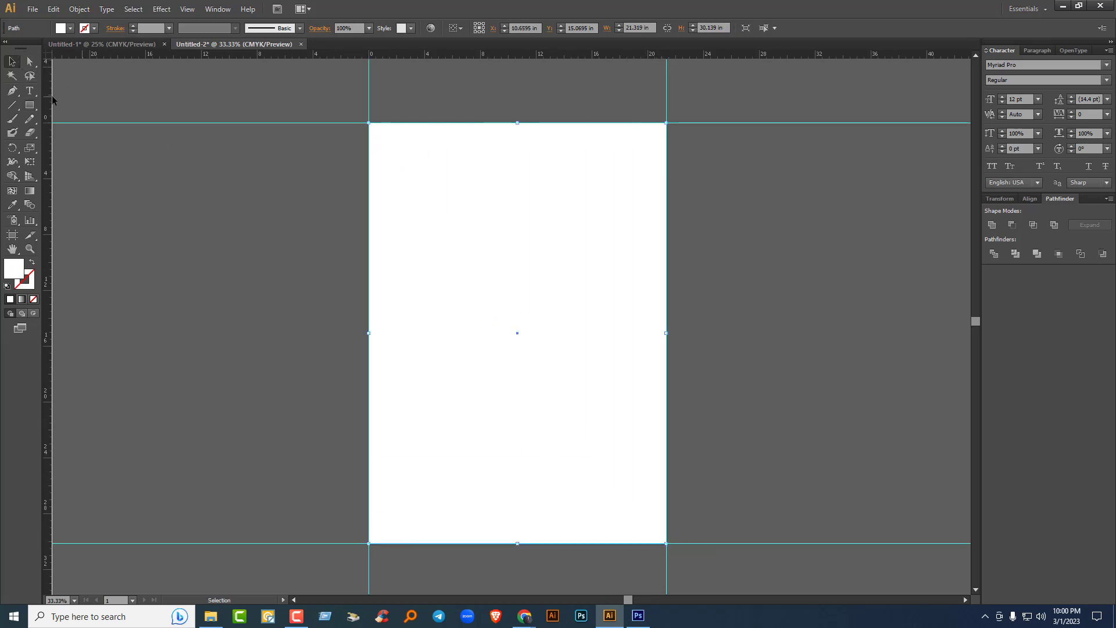
pyautogui.hotkey('ctrl', 'a')
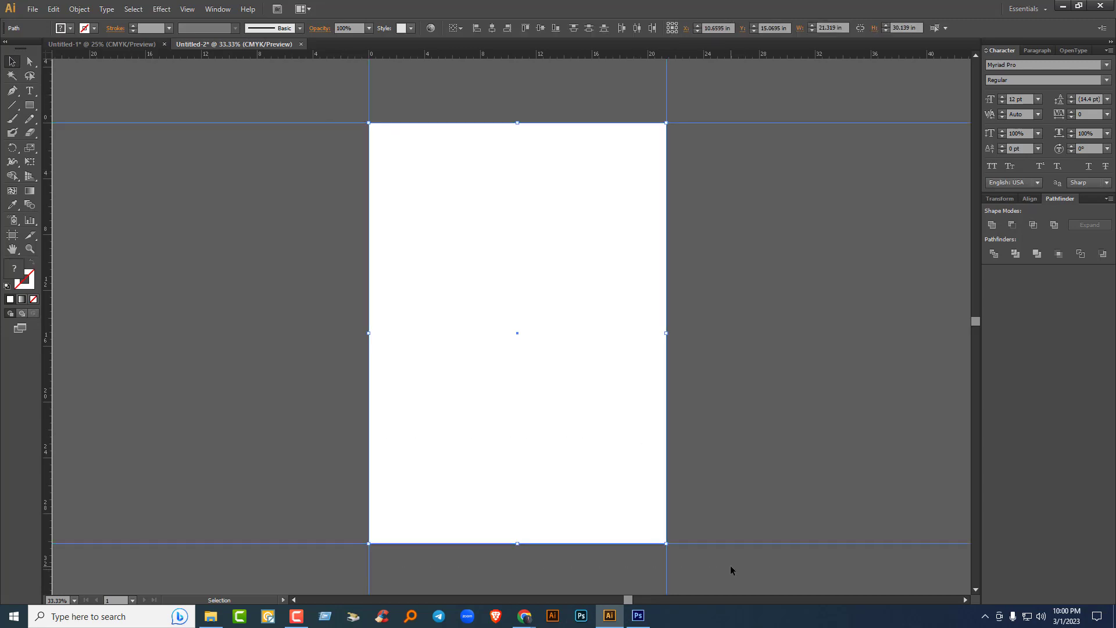
pyautogui.press('a')
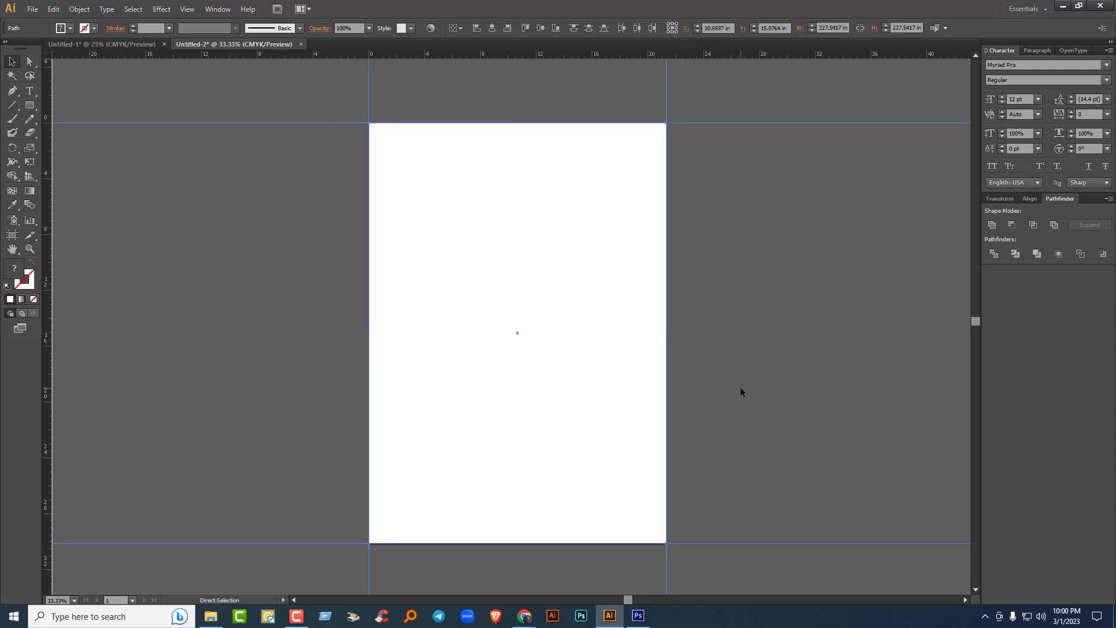
pyautogui.hotkey('ctrl', 'shift', 'a')
pyautogui.press('v')
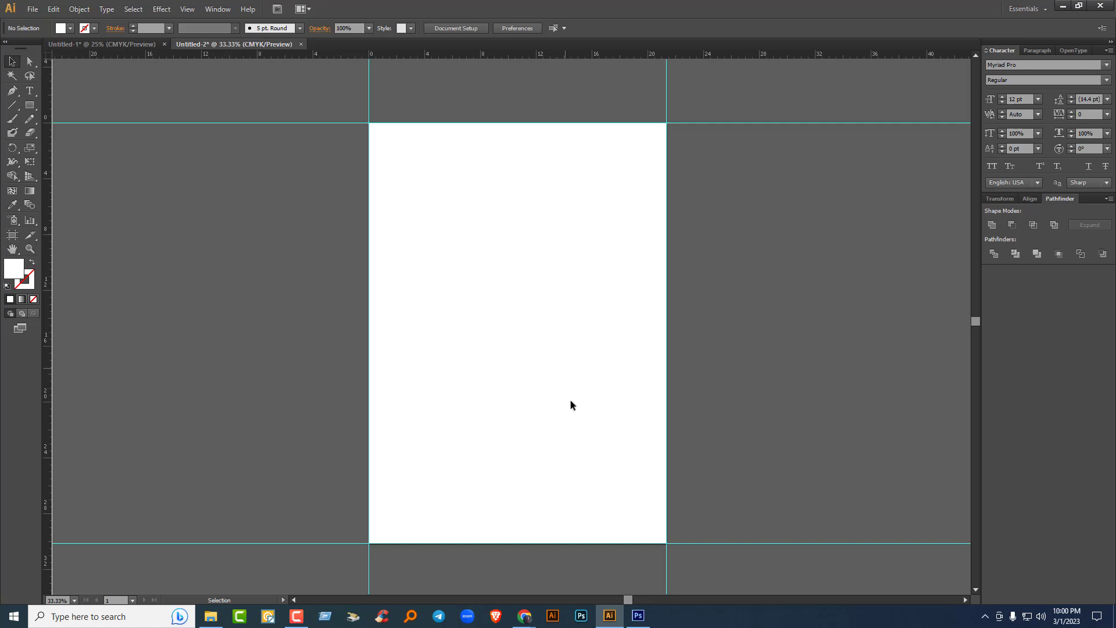
# Step: Switch to Chrome and load google.com in place of the QR Code Generator page
pyautogui.click(514, 620)
pyautogui.click(476, 578)
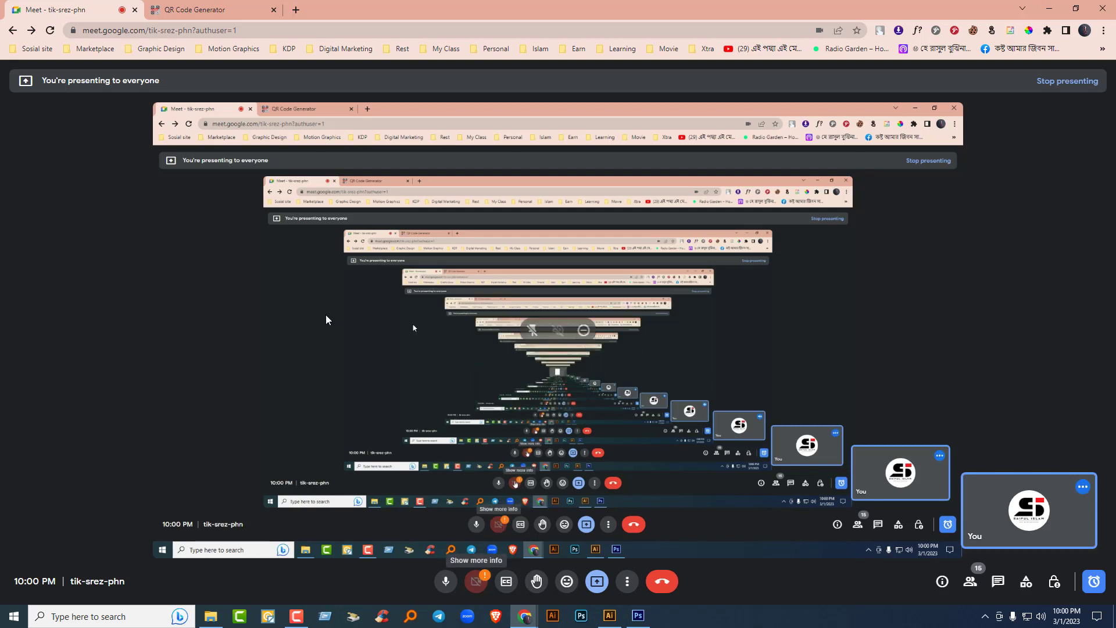
pyautogui.click(216, 9)
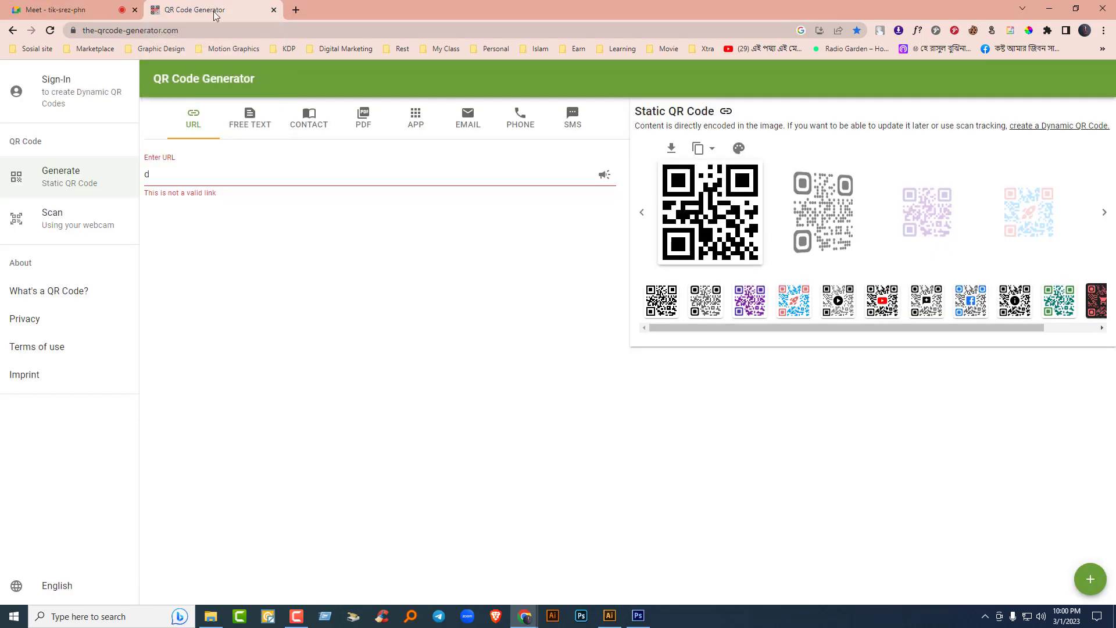
pyautogui.click(201, 28)
pyautogui.write('google.com')
pyautogui.press('Return')
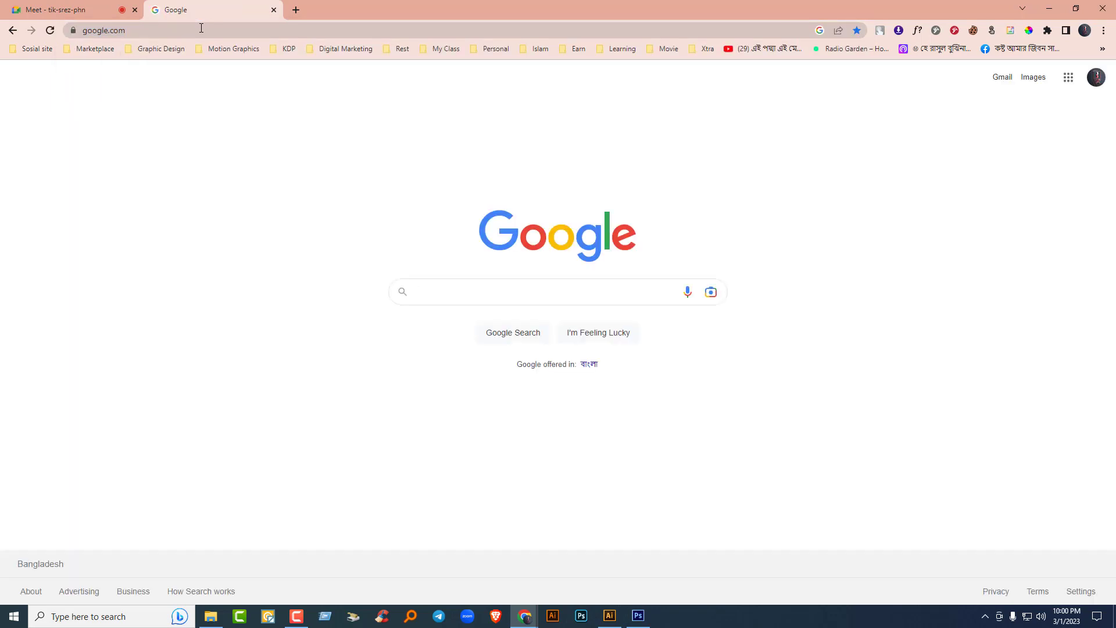
# Step: Open the bookmarked Pixabay site and search its images for nature
pyautogui.click(170, 47)
pyautogui.moveTo(163, 86)
pyautogui.click(268, 86)
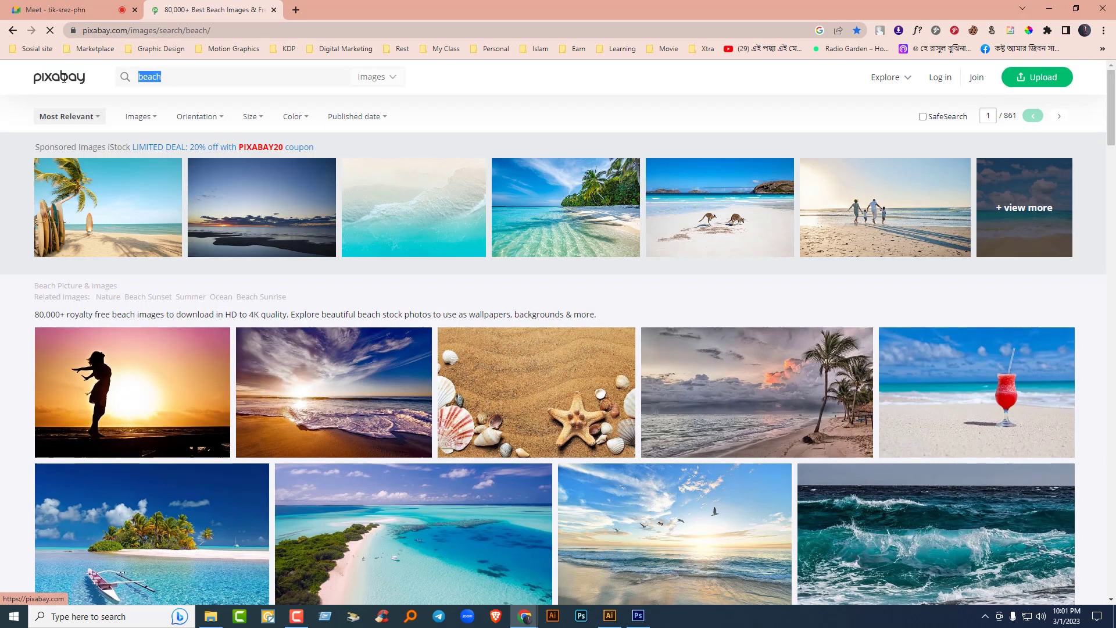
pyautogui.write('natu')
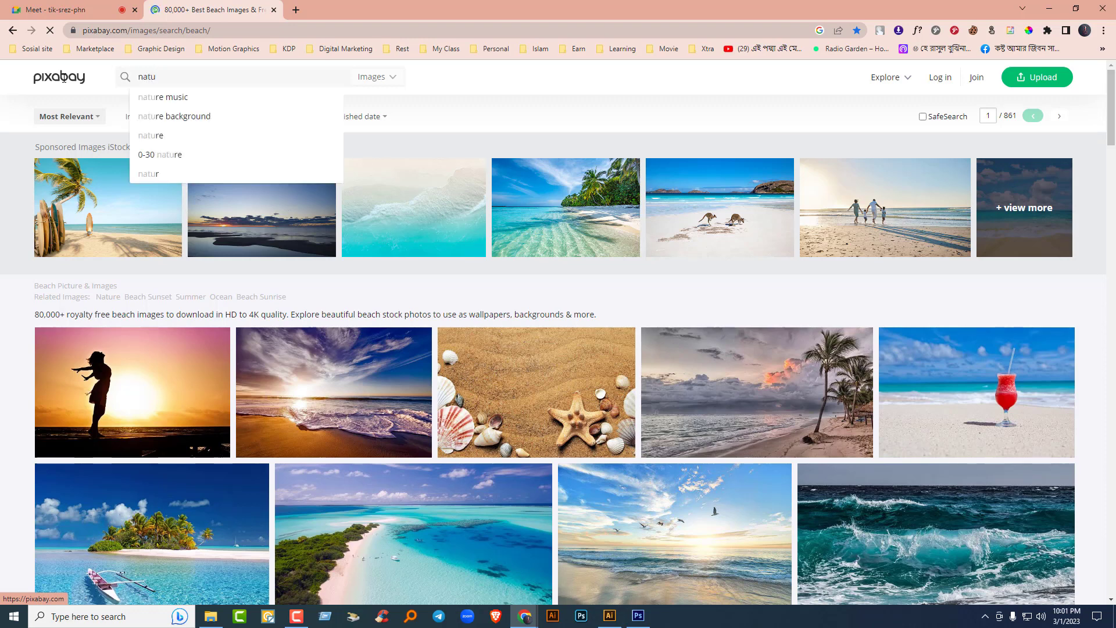
pyautogui.press('Down')
pyautogui.press('Down')
pyautogui.press('Down')
pyautogui.press('Return')
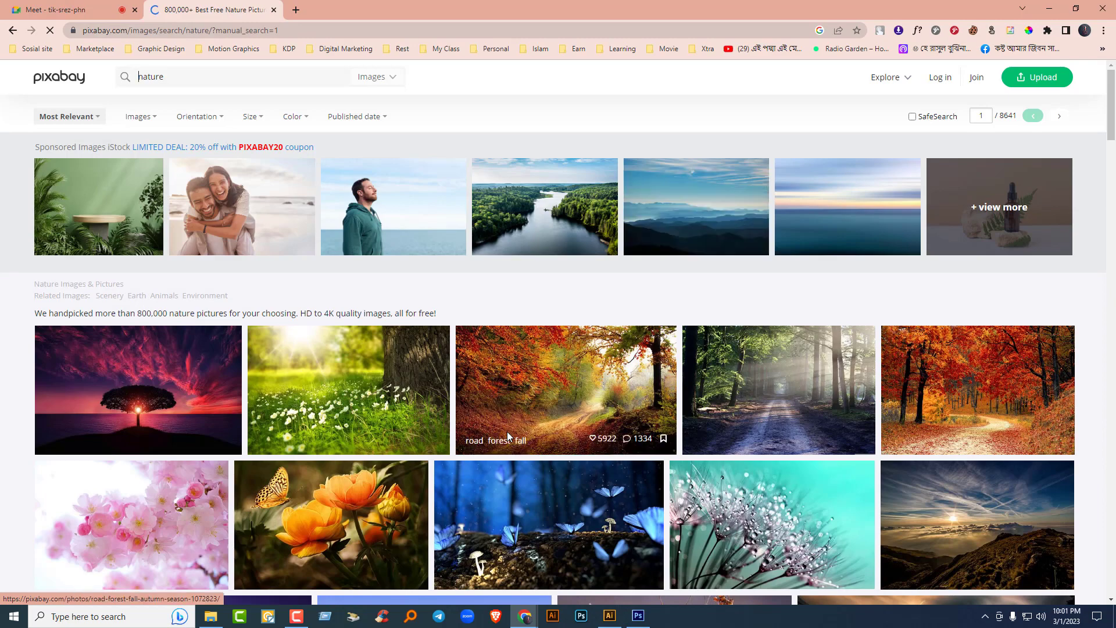
# Step: Open the autumn forest road photo from the Pixabay results and download its 1920×1121 JPG, completing the captcha
pyautogui.scroll(-2, 406, 221)
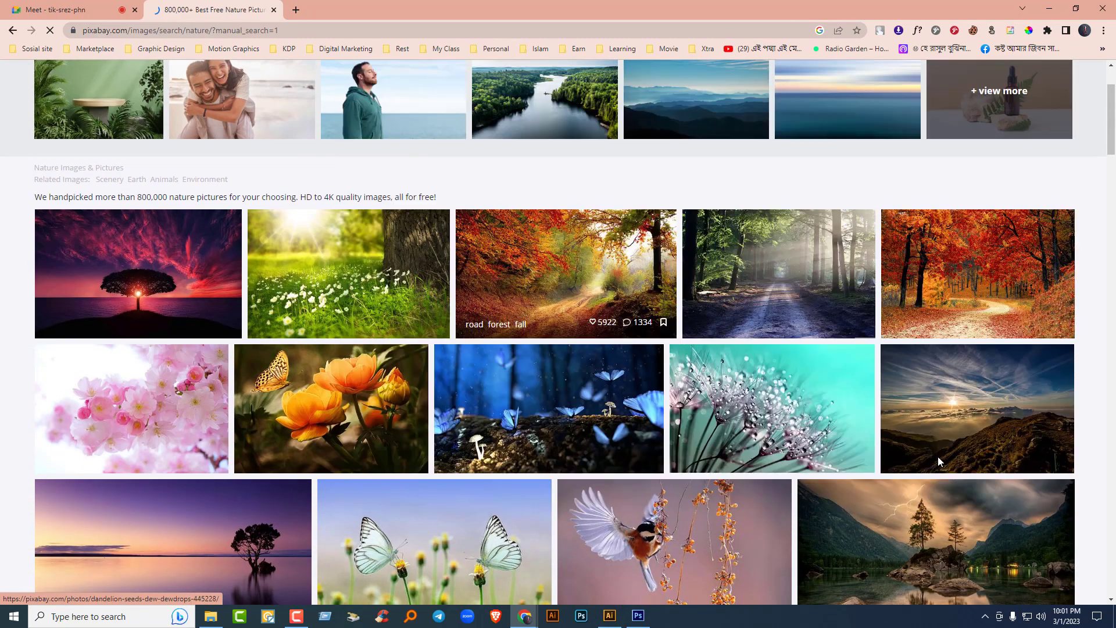
pyautogui.moveTo(540, 260)
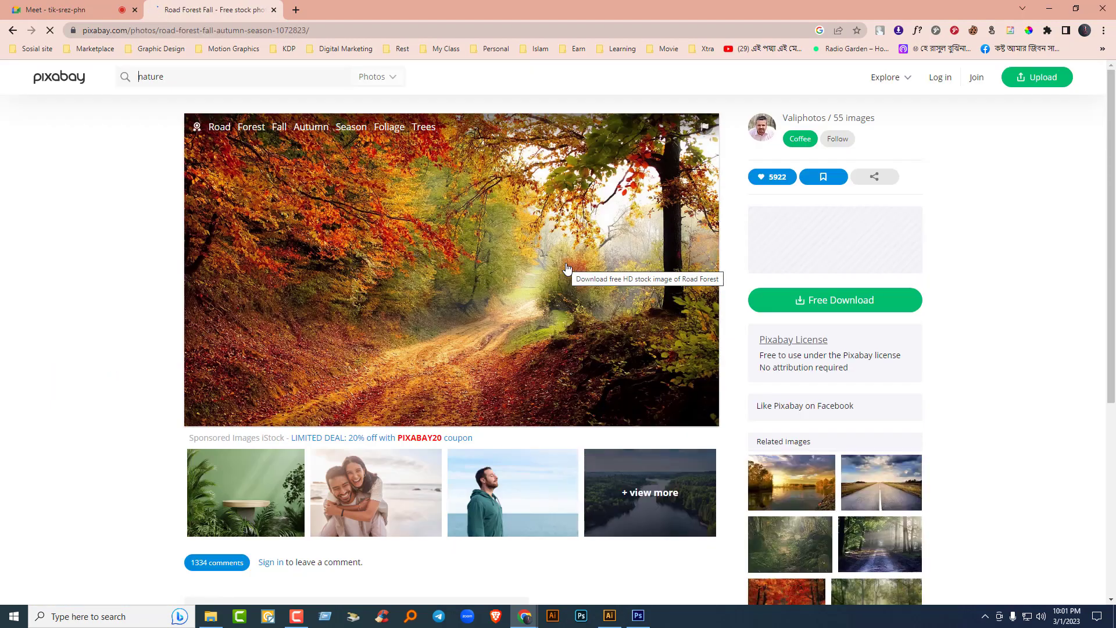
pyautogui.click(773, 300)
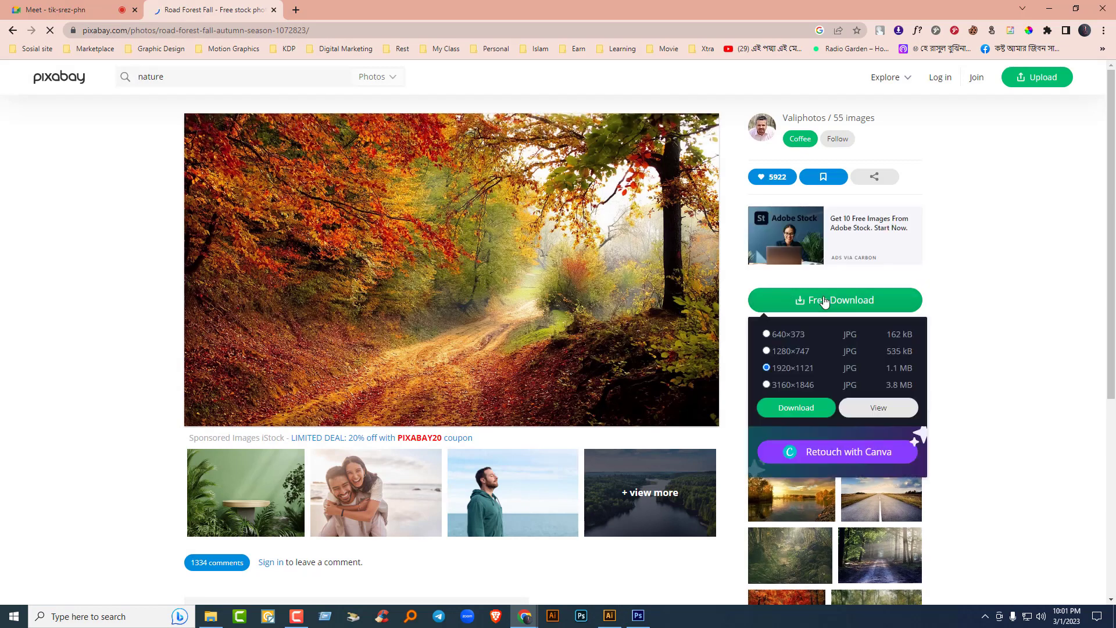
pyautogui.click(776, 414)
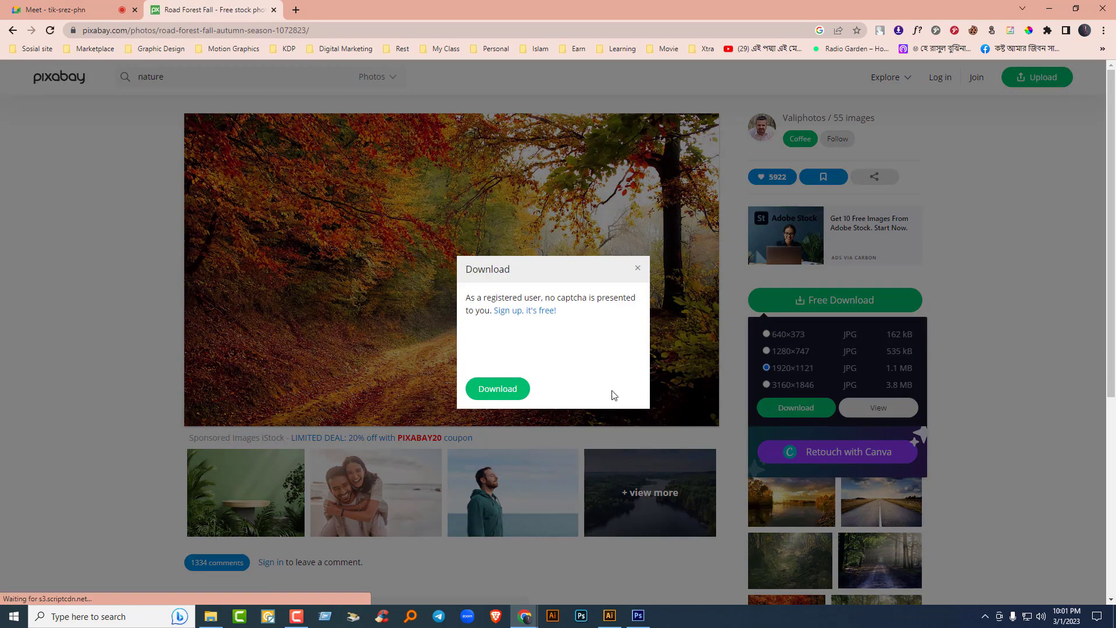
pyautogui.click(498, 390)
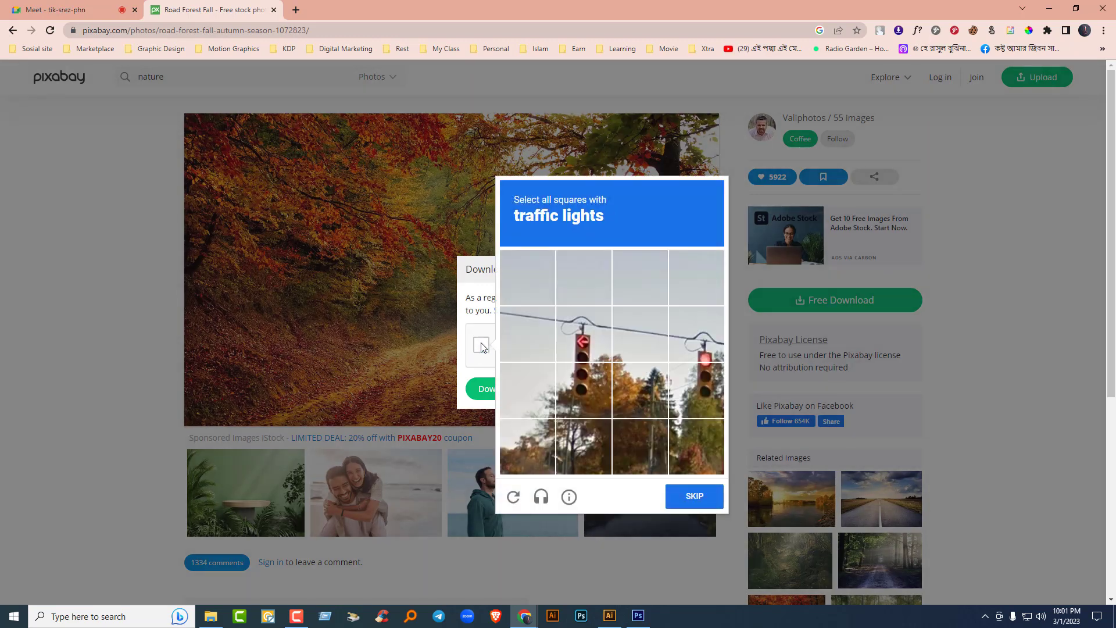
pyautogui.click(584, 334)
pyautogui.click(583, 390)
pyautogui.click(692, 343)
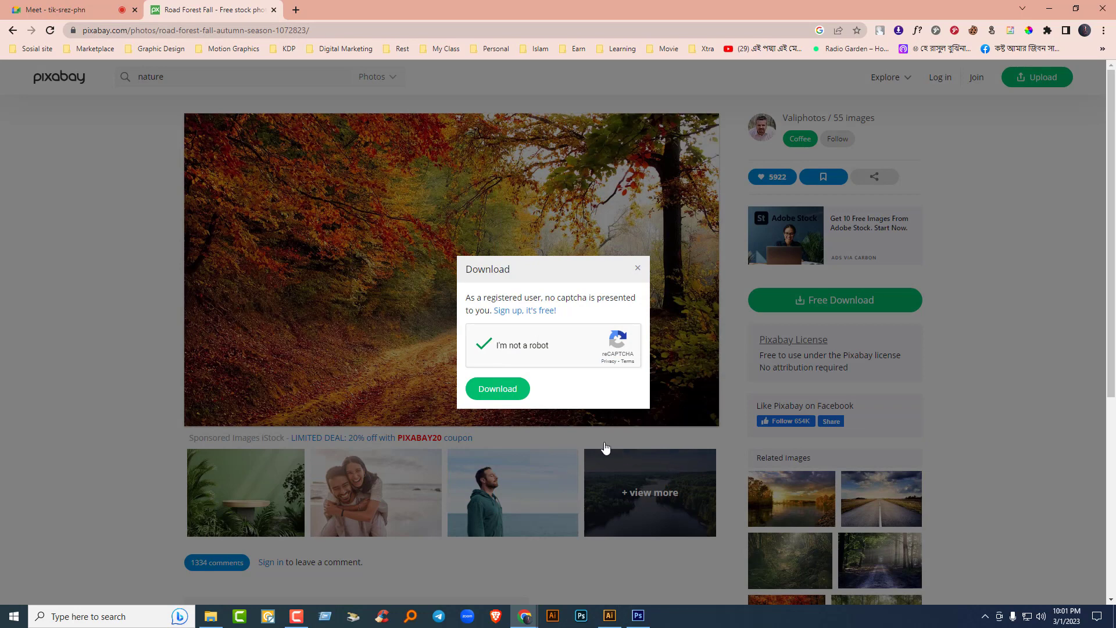
pyautogui.click(499, 390)
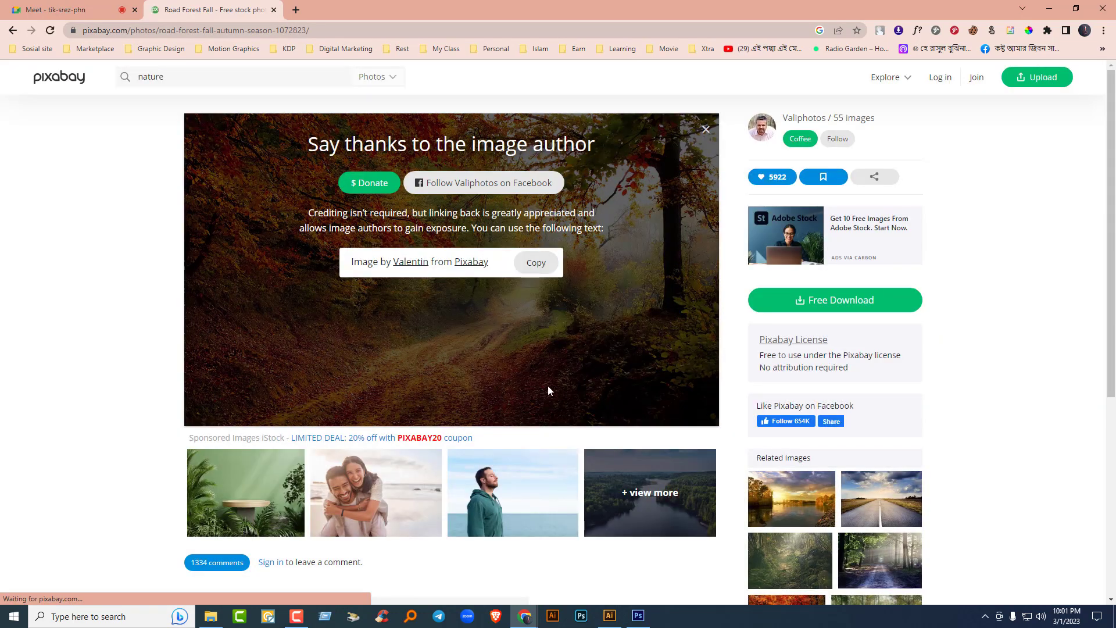
# Step: Place the downloaded forest road photo in the Illustrator calendar document, embed it, and park it well clear of the artboard
pyautogui.moveTo(75, 590); pyautogui.dragTo(846, 307)
pyautogui.moveTo(700, 332); pyautogui.dragTo(795, 350)
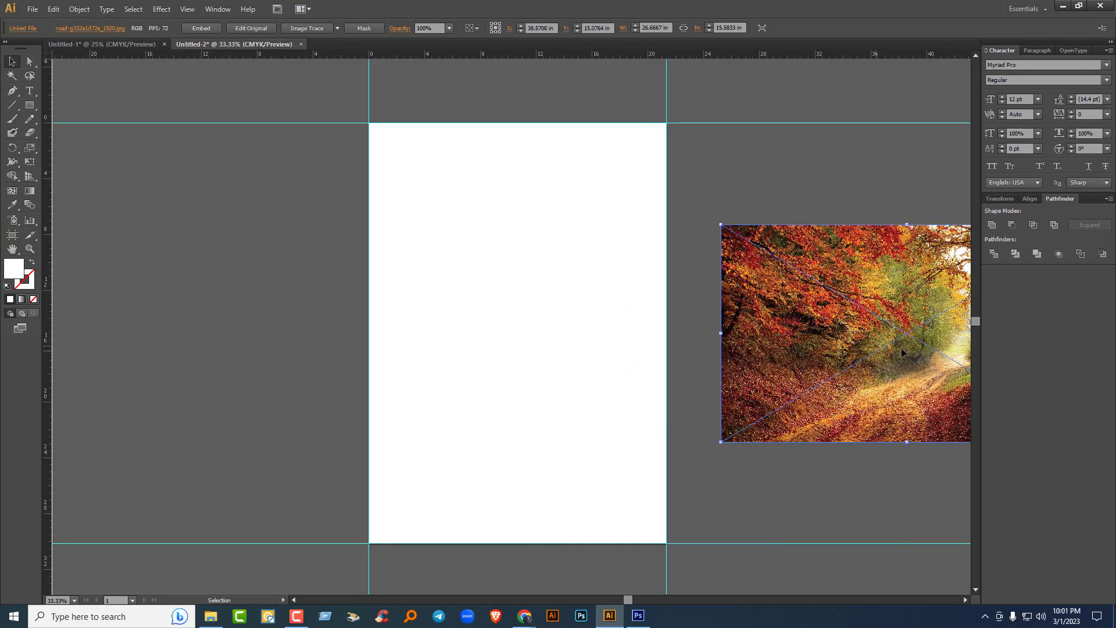
pyautogui.click(201, 28)
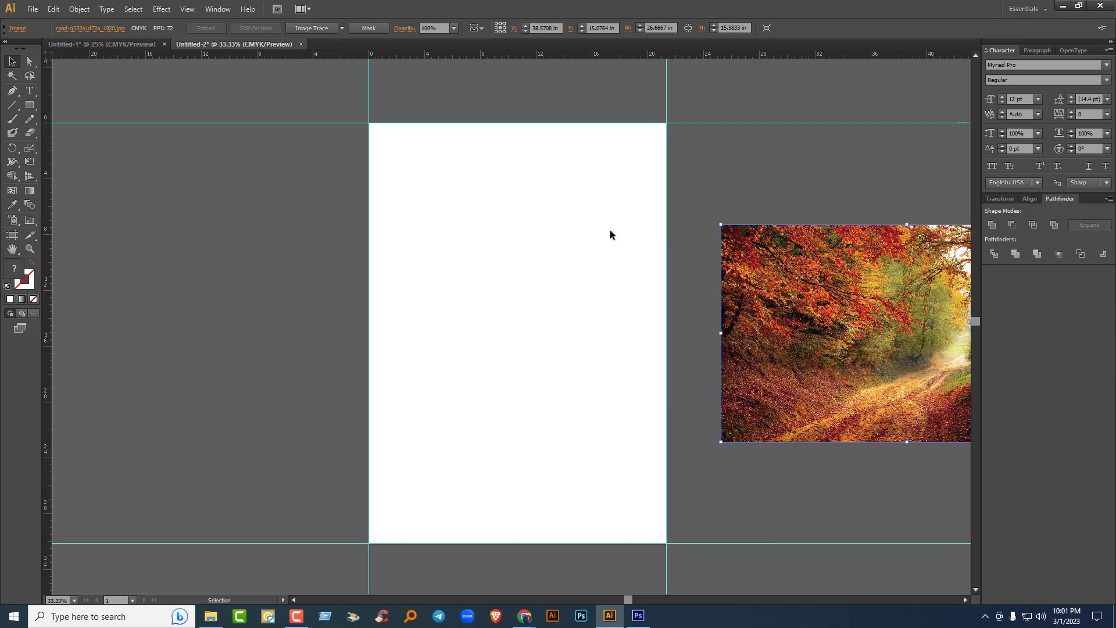
pyautogui.click(823, 208)
pyautogui.moveTo(811, 305); pyautogui.dragTo(525, 289)
pyautogui.moveTo(436, 305); pyautogui.dragTo(577, 325)
pyautogui.moveTo(333, 305); pyautogui.dragTo(625, 321)
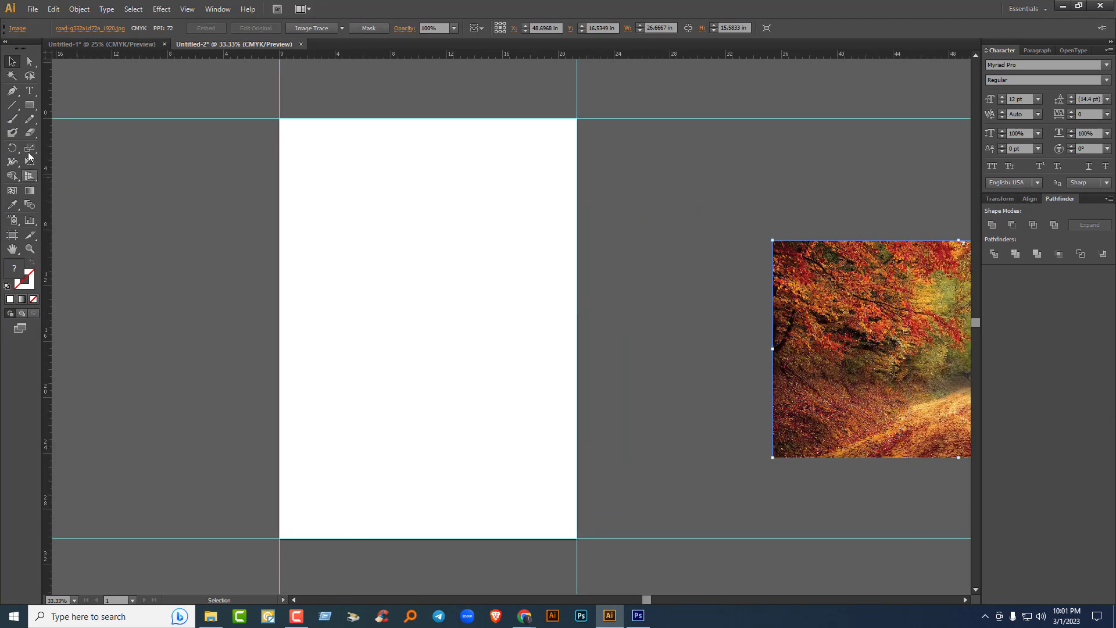
# Step: Draw a full-width rectangle of about 21.3 by 11.3 inches across the artboard's upper part and fill it red
pyautogui.click(30, 106)
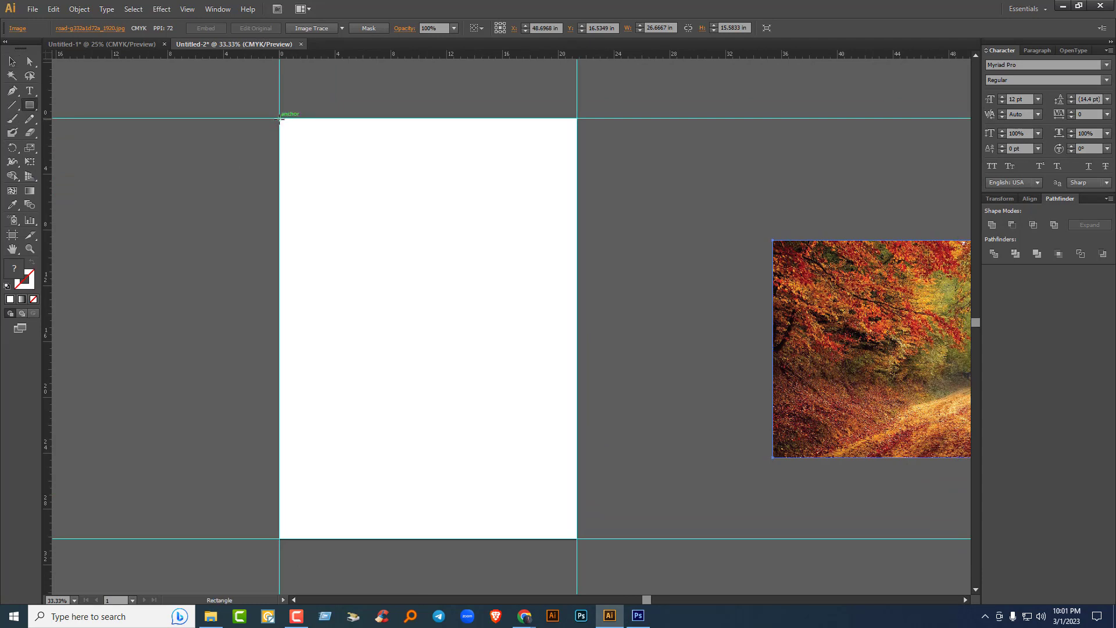
pyautogui.moveTo(280, 119)
pyautogui.mouseDown()
pyautogui.moveTo(548, 219)
pyautogui.moveTo(578, 250)
pyautogui.moveTo(578, 275)
pyautogui.mouseUp()
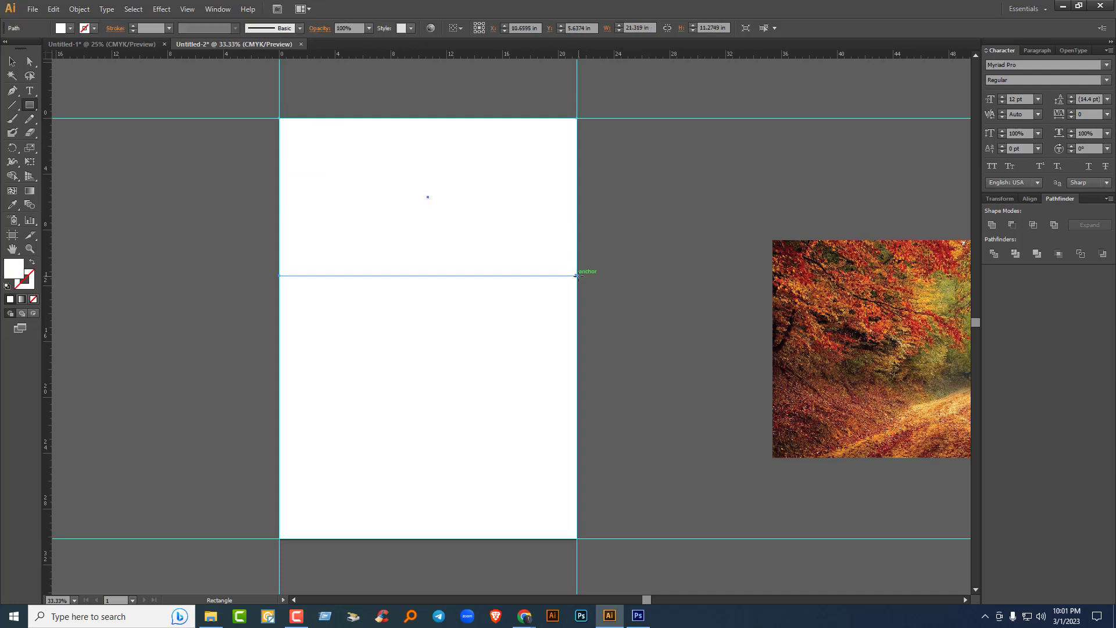
pyautogui.click(61, 28)
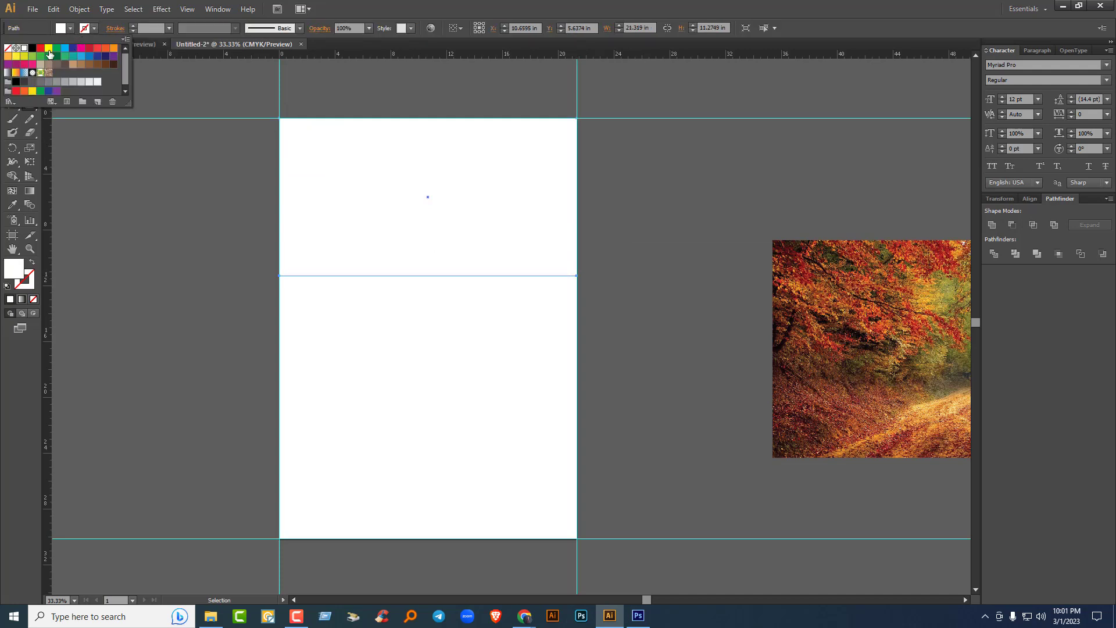
pyautogui.click(40, 48)
pyautogui.click(405, 5)
# Step: Move the photo so it overlaps the red rectangle and make a clipping mask from the two
pyautogui.click(11, 62)
pyautogui.moveTo(831, 305); pyautogui.dragTo(582, 191)
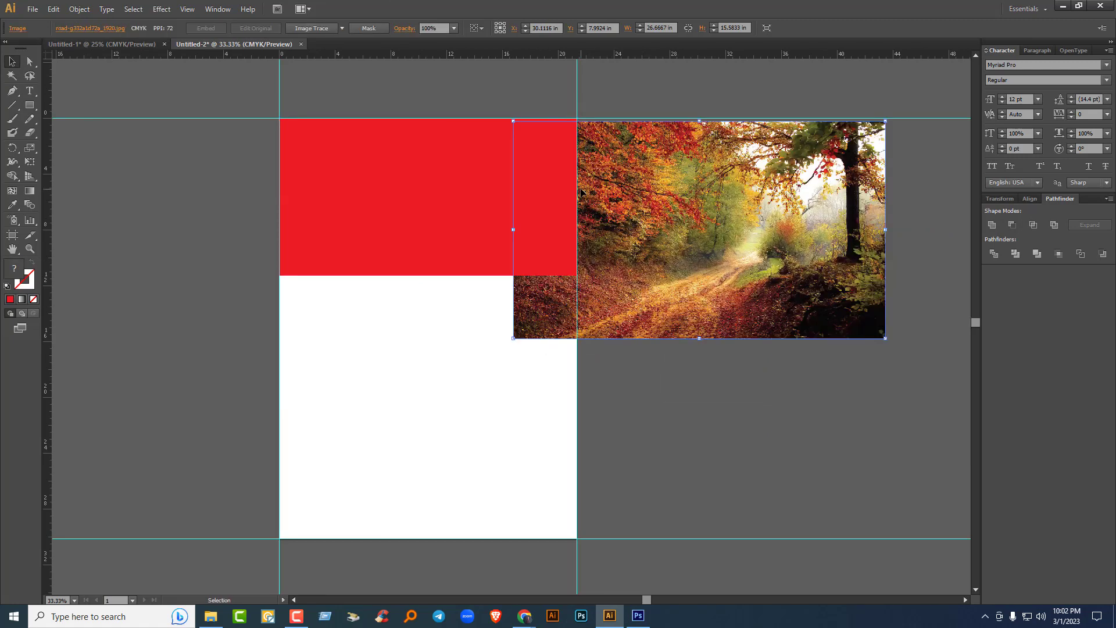
pyautogui.keyDown('shift'); pyautogui.click(484, 195); pyautogui.keyUp('shift')
pyautogui.rightClick(485, 196)
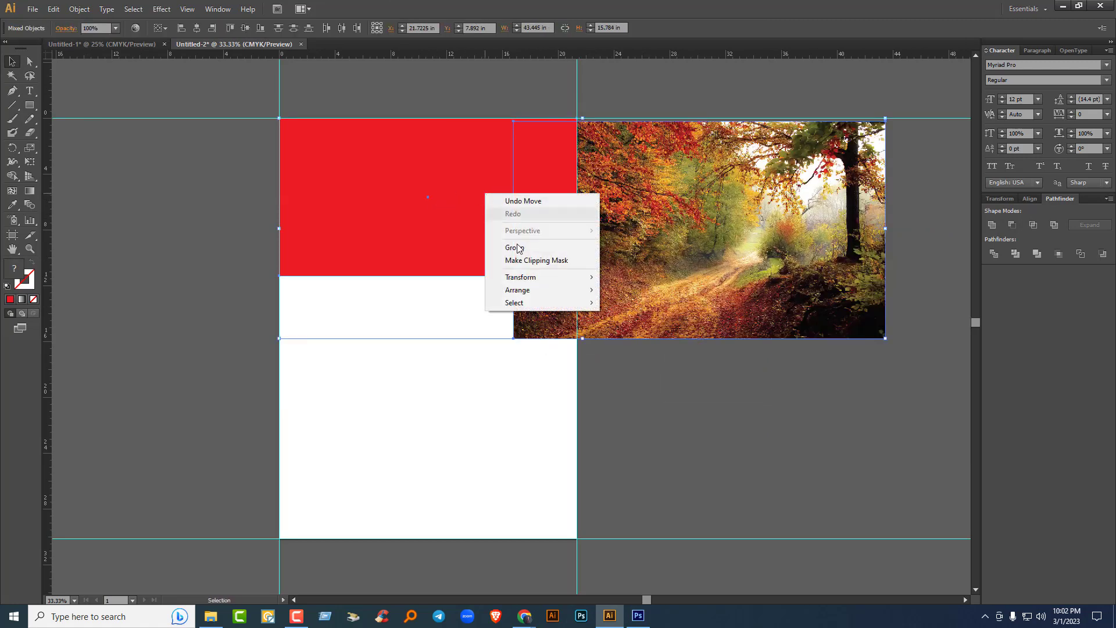
pyautogui.click(525, 261)
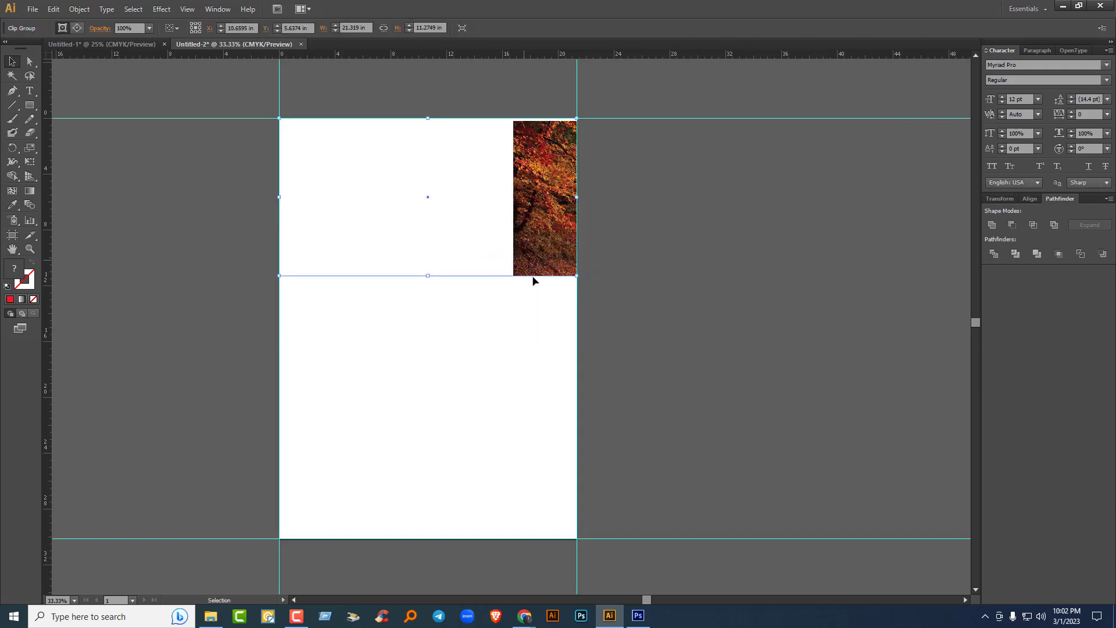
# Step: Inside the clip group, move and scale the photo to about 21.9 by 12.8 inches so it fills the mask
pyautogui.doubleClick(563, 203)
pyautogui.moveTo(563, 202); pyautogui.dragTo(361, 204)
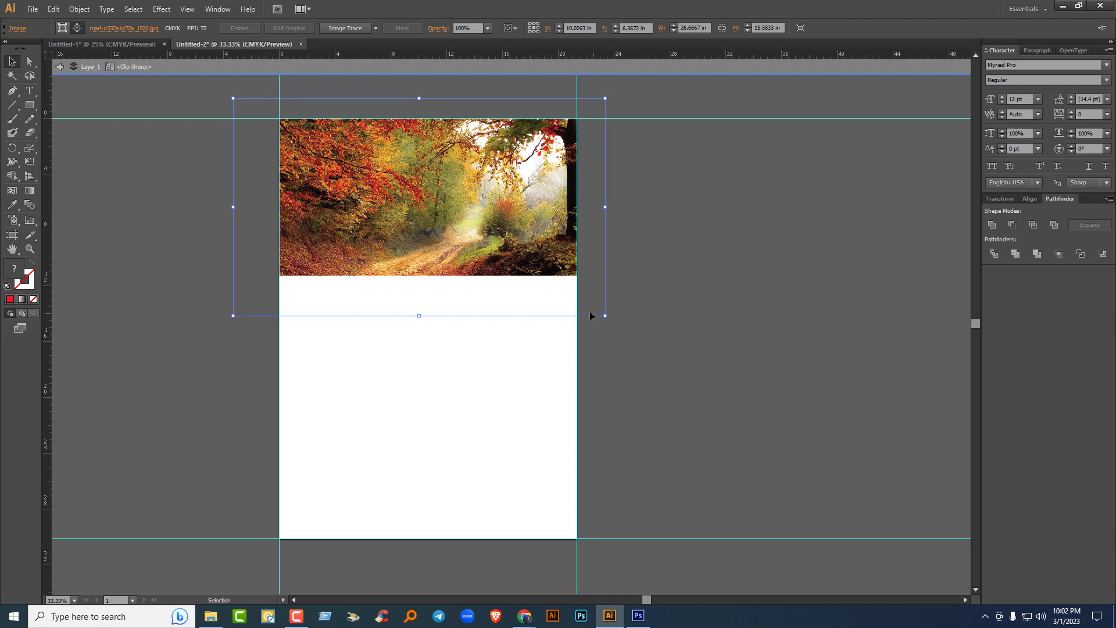
pyautogui.moveTo(605, 315); pyautogui.dragTo(581, 301)
pyautogui.moveTo(228, 305); pyautogui.dragTo(275, 277)
pyautogui.moveTo(424, 184); pyautogui.dragTo(423, 200)
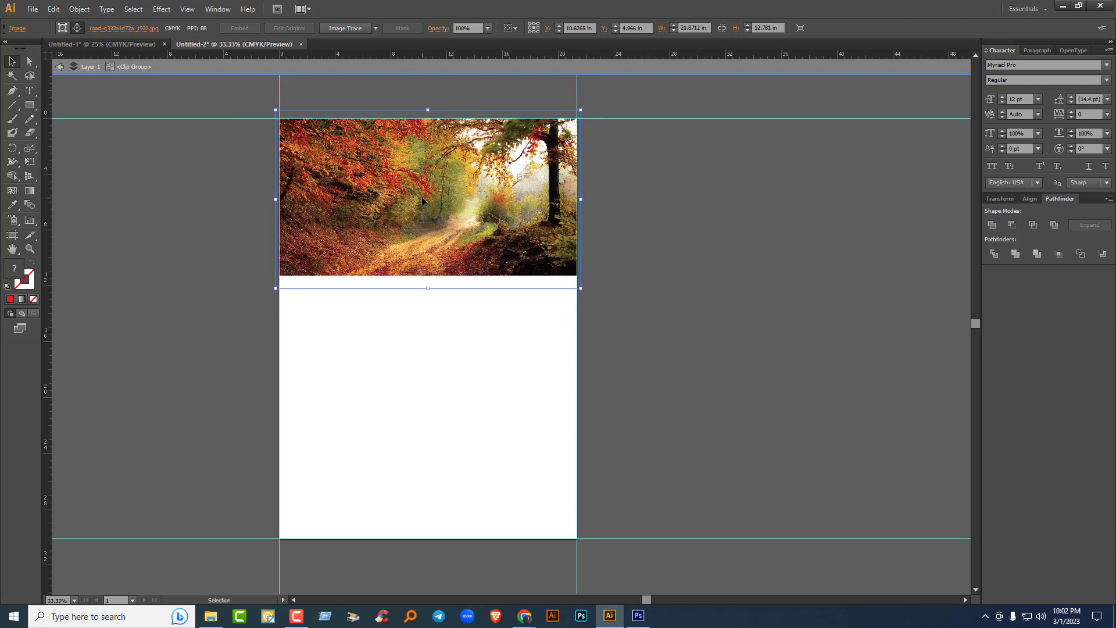
pyautogui.doubleClick(679, 241)
# Step: Enlarge the clipped photo to about 27.9 by 14.8 inches and centre it across the artboard's upper part
pyautogui.click(438, 271)
pyautogui.moveTo(428, 278); pyautogui.dragTo(430, 309)
pyautogui.hotkey('ctrl', 'z')
pyautogui.moveTo(577, 275); pyautogui.dragTo(623, 318)
pyautogui.moveTo(524, 249); pyautogui.dragTo(513, 263)
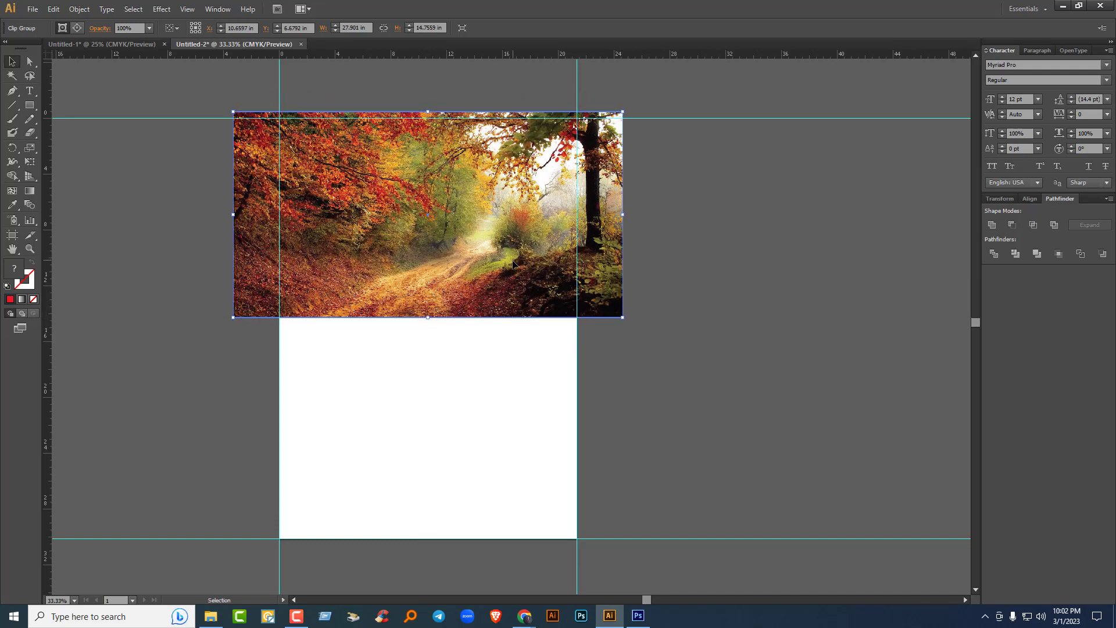
pyautogui.click(736, 262)
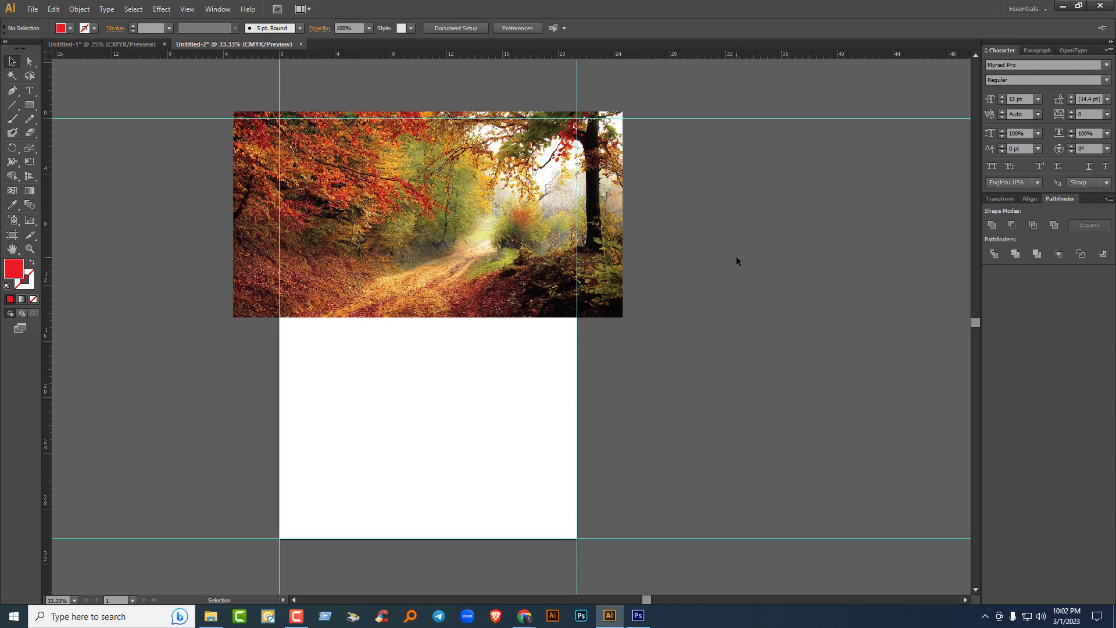
# Step: Release the clipping mask on the enlarged photo and leave nothing selected
pyautogui.rightClick(242, 172)
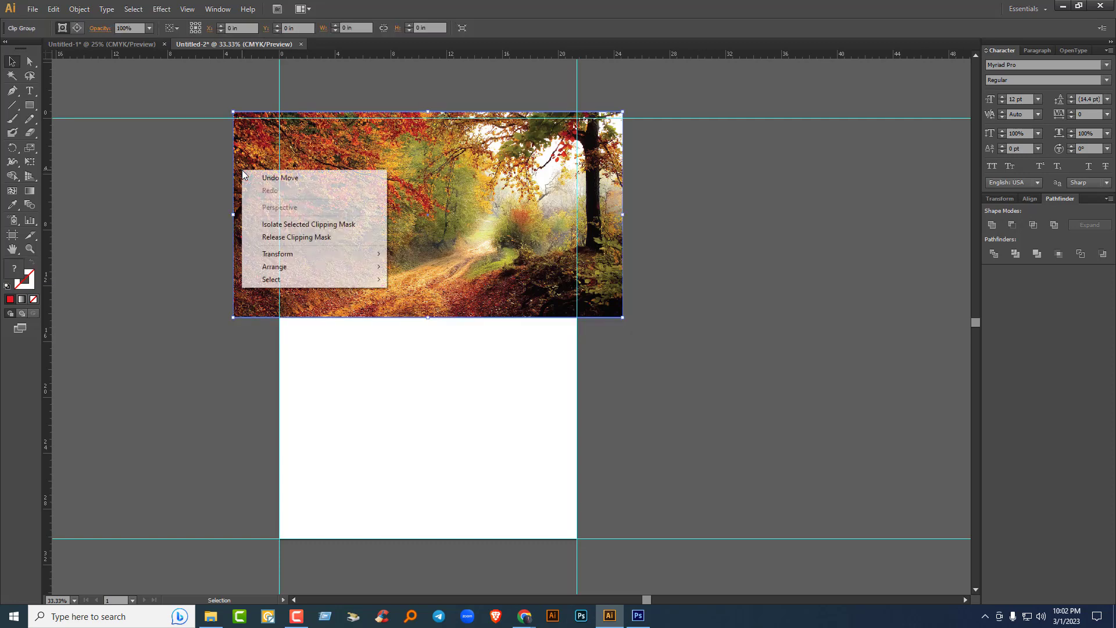
pyautogui.click(271, 238)
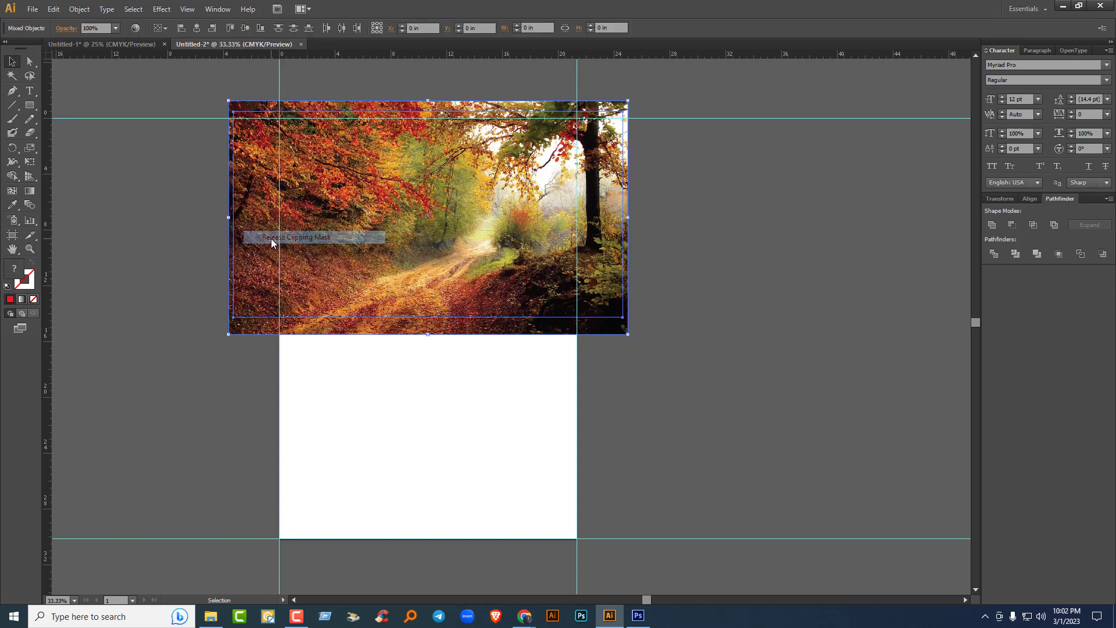
pyautogui.click(769, 294)
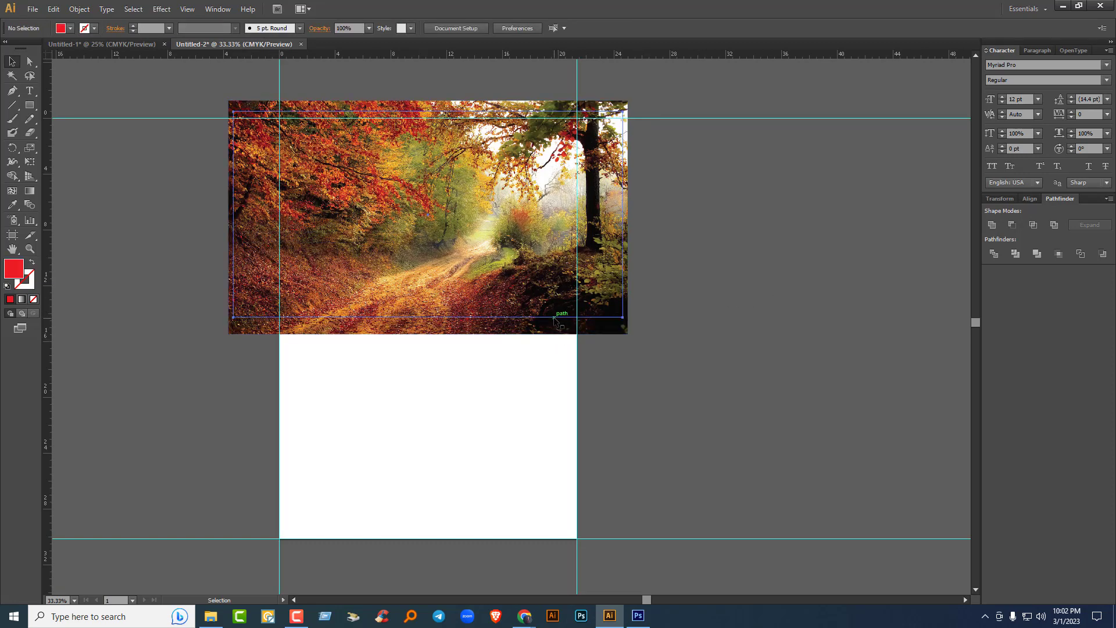
# Step: Resize the released mask rectangle to the artboard's side and top guides, about 21.4 by 14.7 inches
pyautogui.click(557, 317)
pyautogui.moveTo(622, 317); pyautogui.dragTo(577, 317)
pyautogui.moveTo(233, 317); pyautogui.dragTo(280, 321)
pyautogui.moveTo(428, 112); pyautogui.dragTo(428, 118)
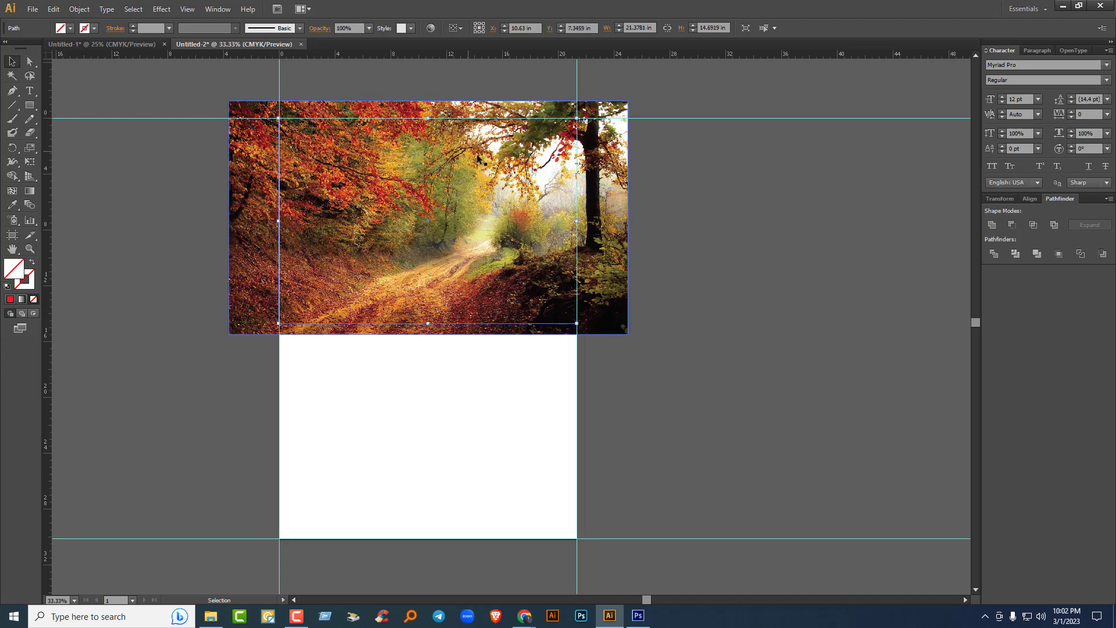
# Step: Clip the photo again with the resized rectangle and leave nothing selected
pyautogui.keyDown('shift'); pyautogui.click(611, 195); pyautogui.keyUp('shift')
pyautogui.rightClick(611, 194)
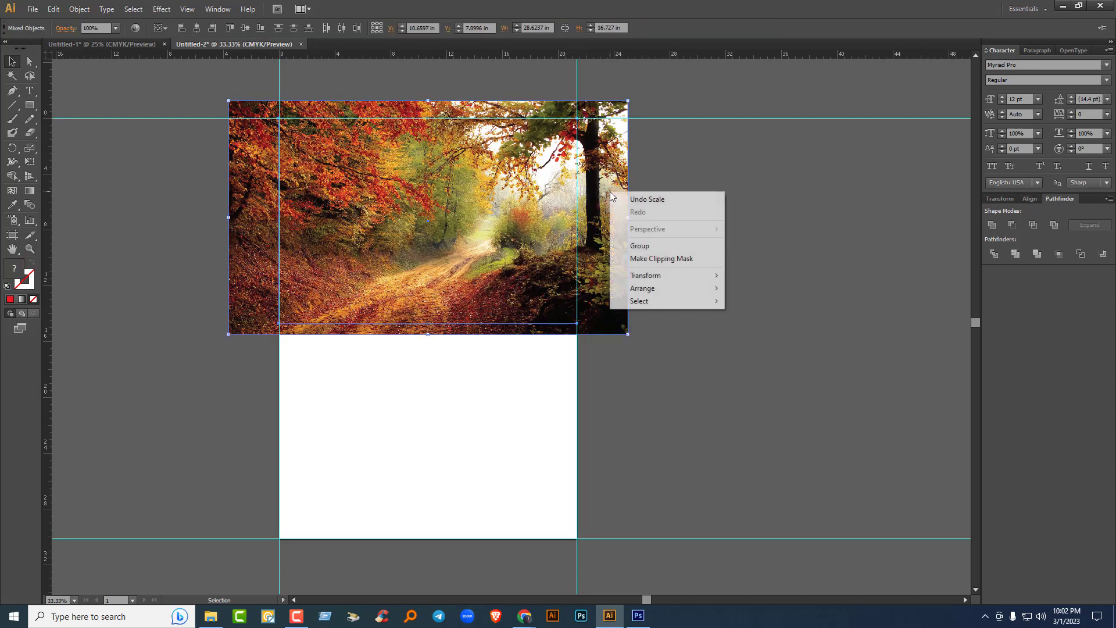
pyautogui.click(636, 258)
pyautogui.click(668, 247)
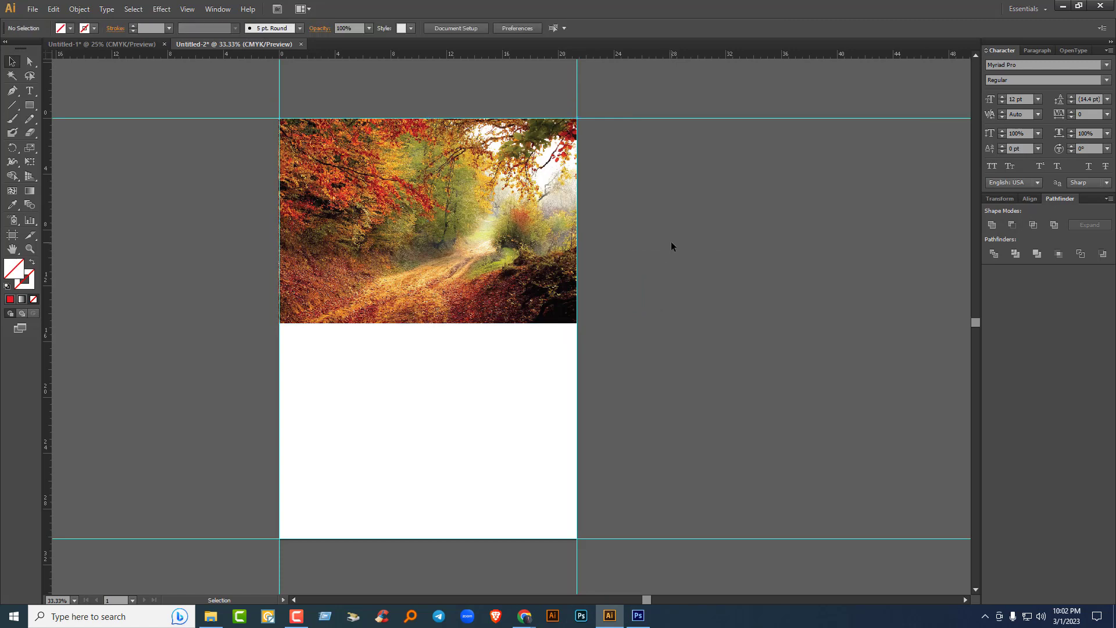
pyautogui.moveTo(638, 388); pyautogui.dragTo(509, 261)
pyautogui.hotkey('ctrl', 'shift', 'a')
# Step: Switch to Chrome, load google.com in place of the Pixabay page, and dismiss the downloads bar
pyautogui.moveTo(525, 615)
pyautogui.click(471, 576)
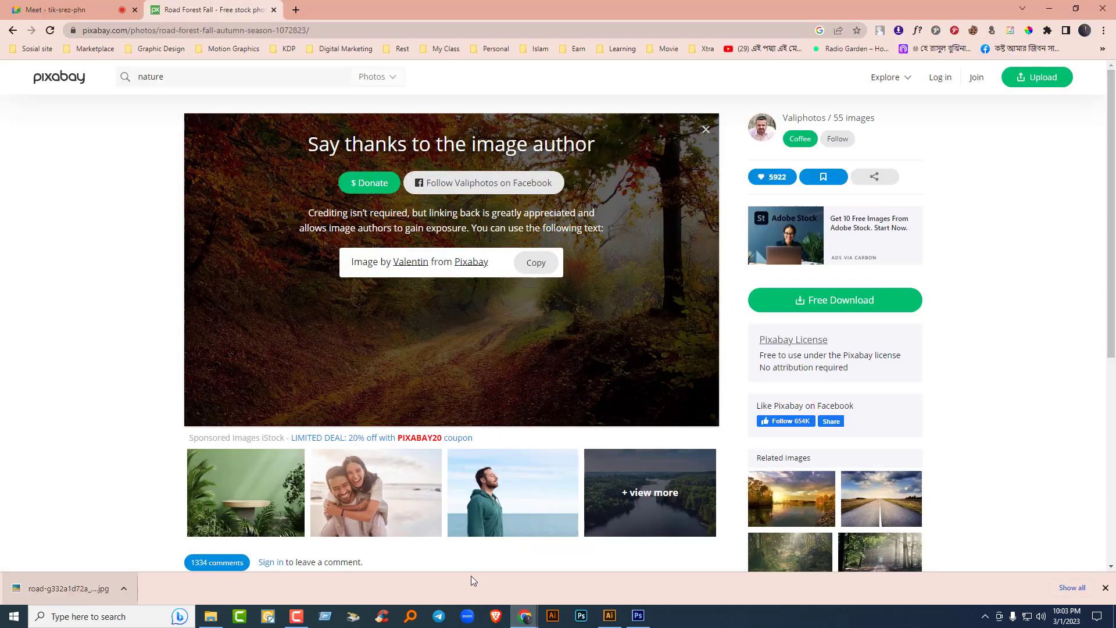
pyautogui.click(368, 33)
pyautogui.write('g')
pyautogui.press('Return')
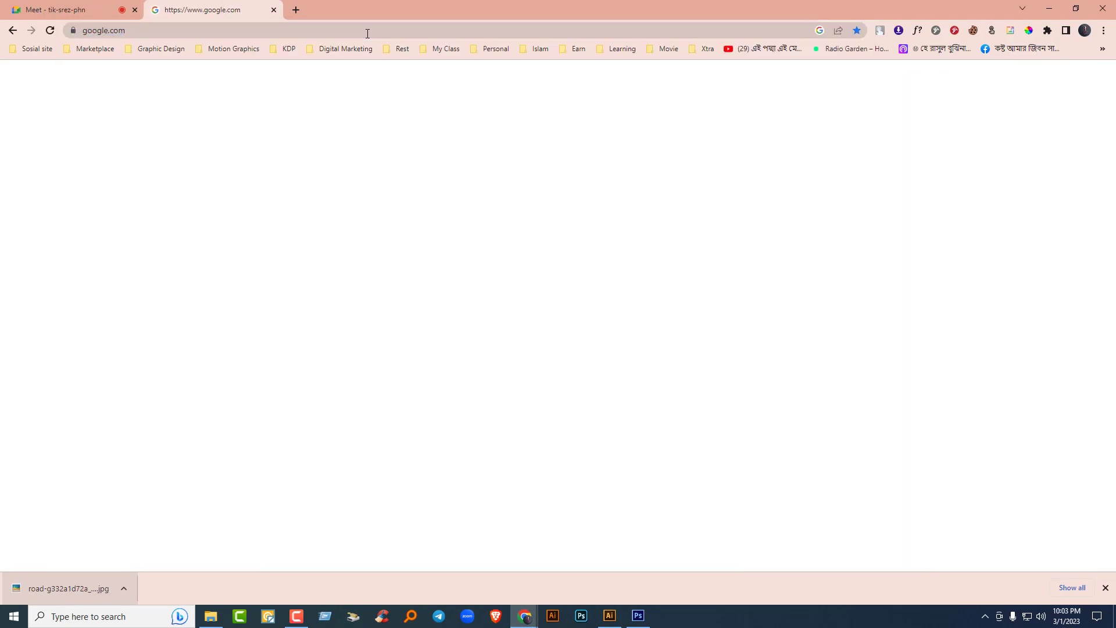
pyautogui.click(1106, 588)
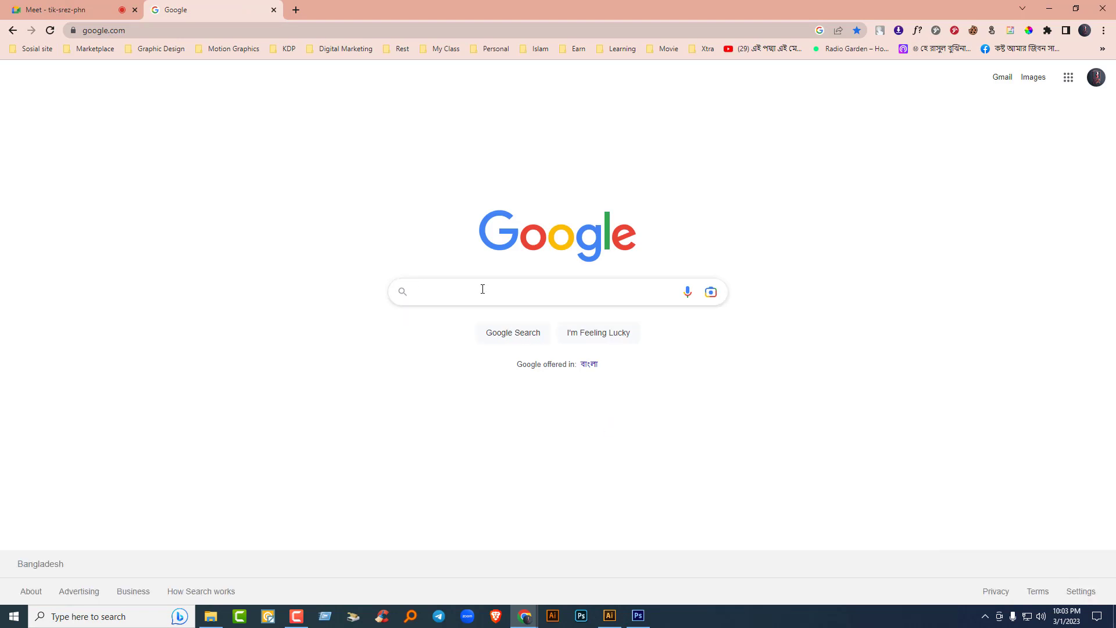
# Step: Search Google for calendar design and show the image results
pyautogui.click(485, 285)
pyautogui.write('cal')
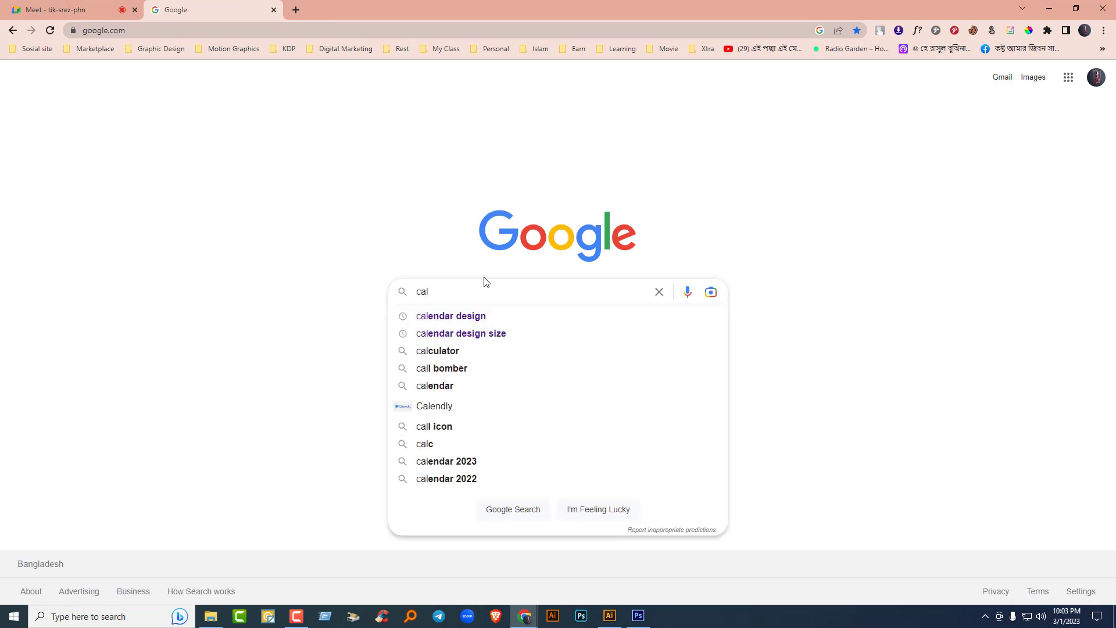
pyautogui.press('Down')
pyautogui.press('Return')
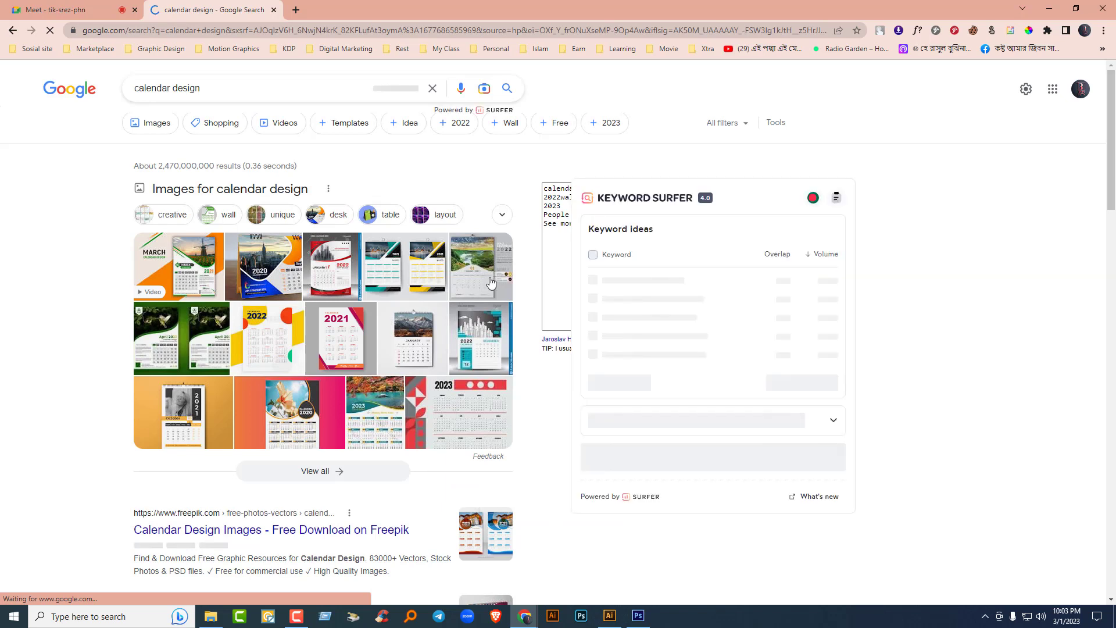
pyautogui.click(153, 124)
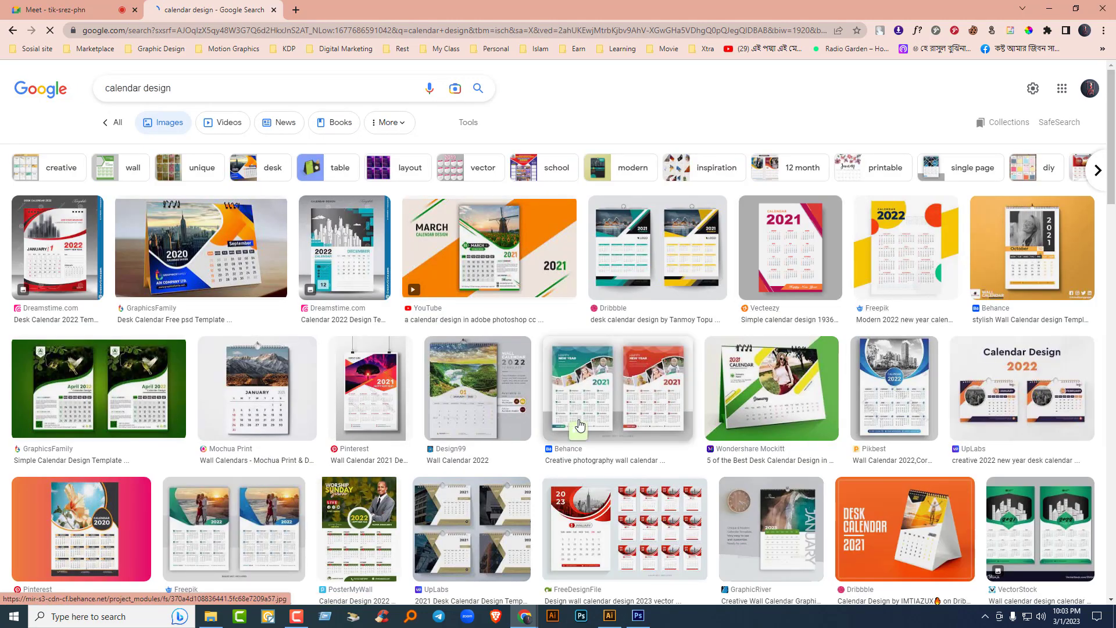
# Step: Browse the calendar images and preview Behance's Creative photography wall calendar design template 2021 and Design99's Wall Calendar 2022
pyautogui.moveTo(589, 400)
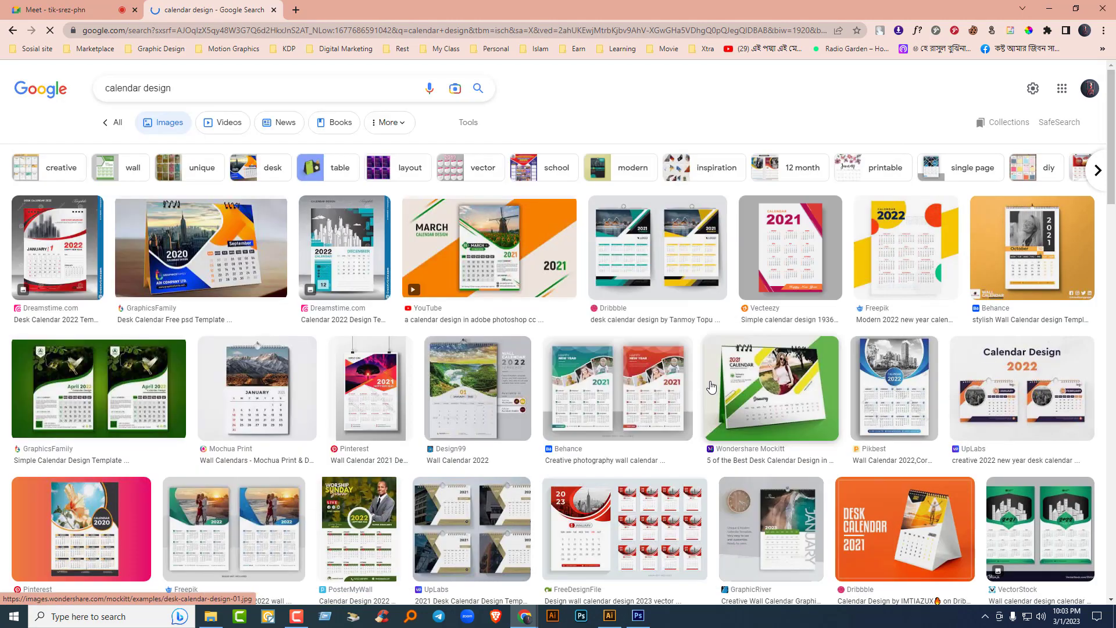
pyautogui.scroll(-3, 609, 242)
pyautogui.click(608, 242)
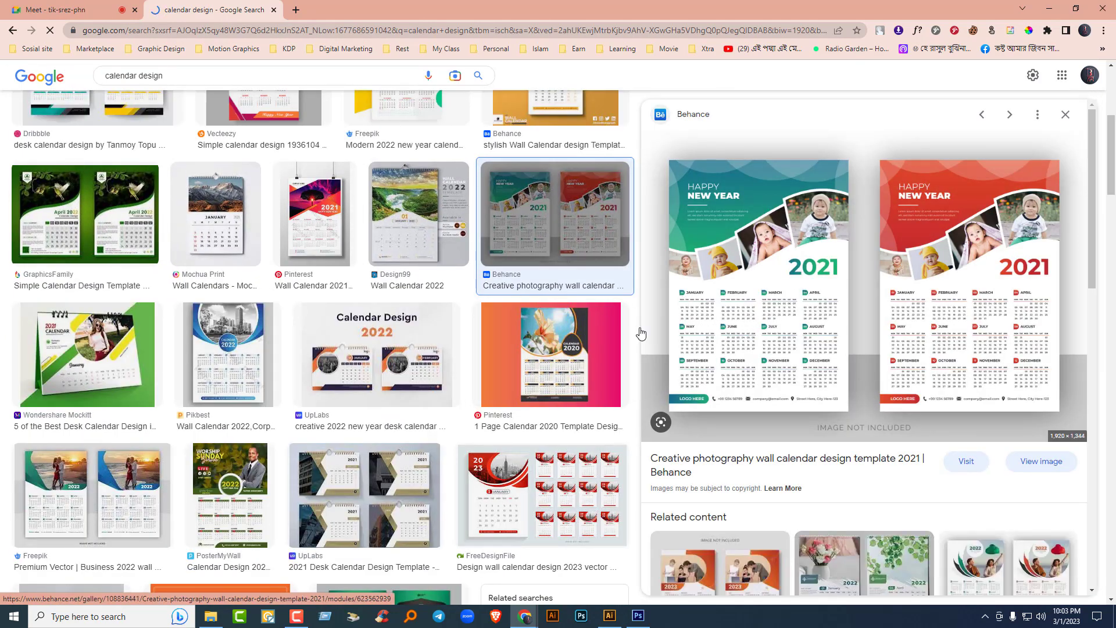
pyautogui.click(403, 239)
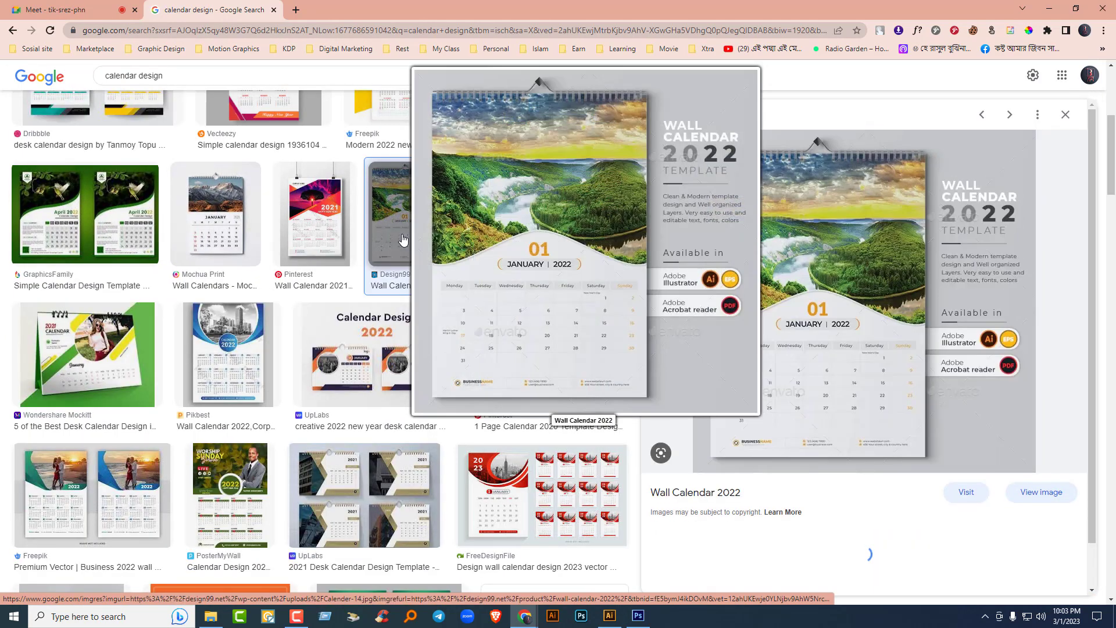
# Step: Preview Mochua Print's January 2021 wall calendar from the image results and examine its layout
pyautogui.click(178, 228)
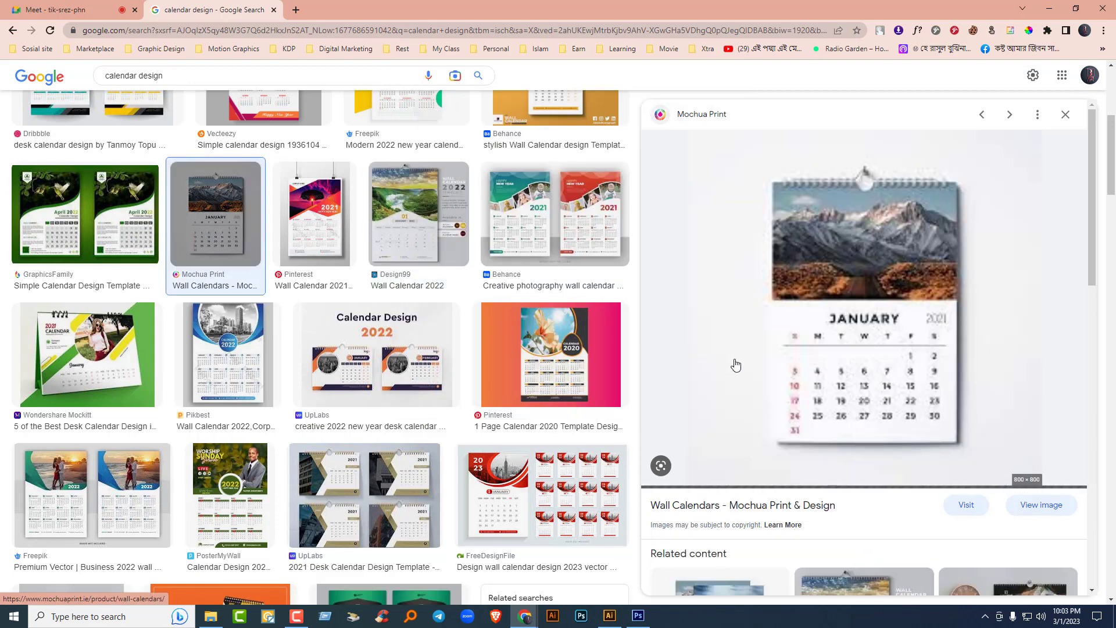
pyautogui.scroll(-2, 1024, 397)
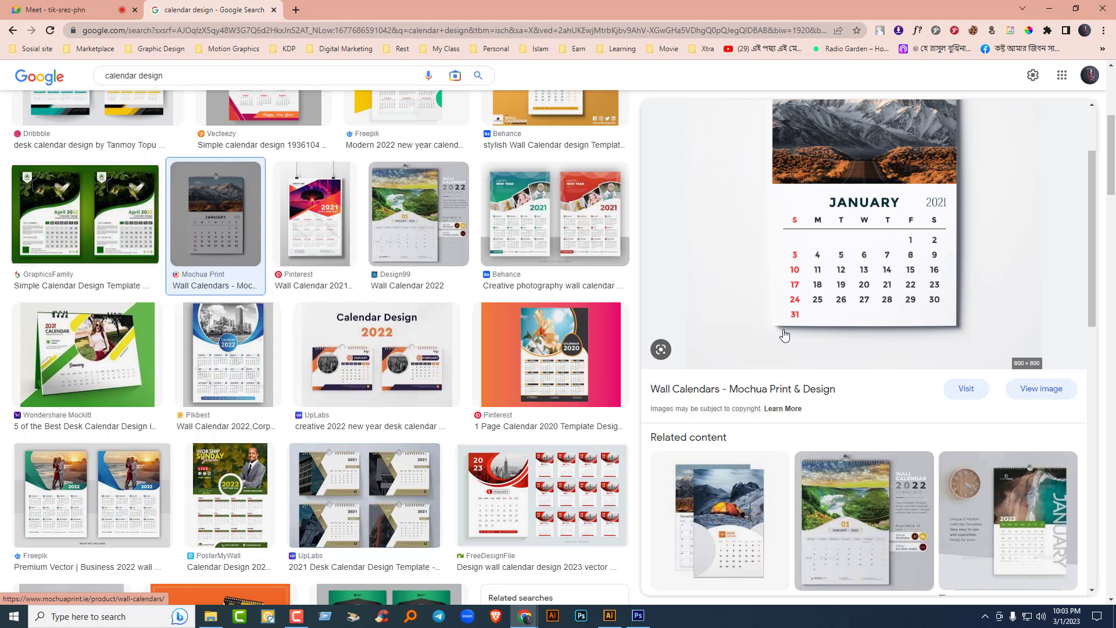
# Step: Dismiss the call-ending notice in the Google Meet tab and switch to Illustrator
pyautogui.click(55, 10)
pyautogui.click(1094, 583)
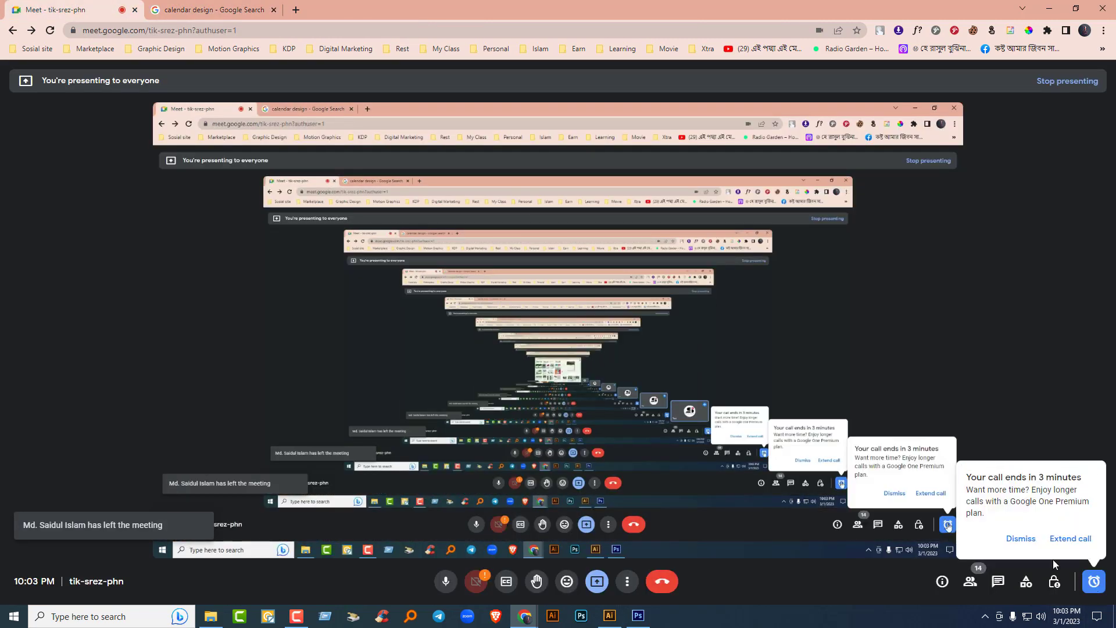
pyautogui.click(1019, 535)
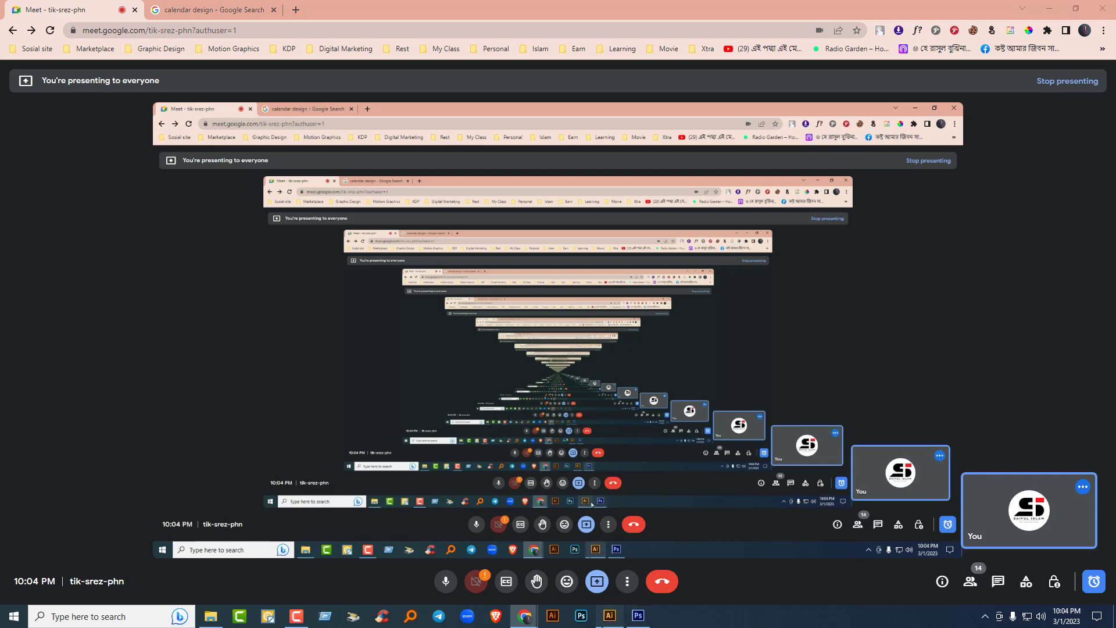
pyautogui.click(609, 616)
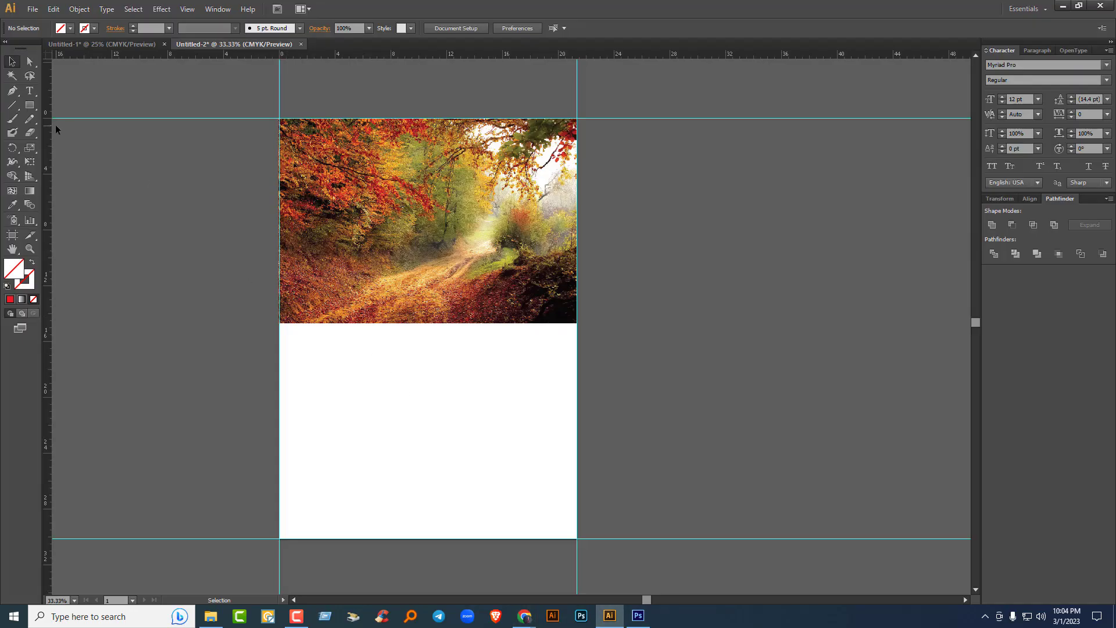
pyautogui.click(30, 90)
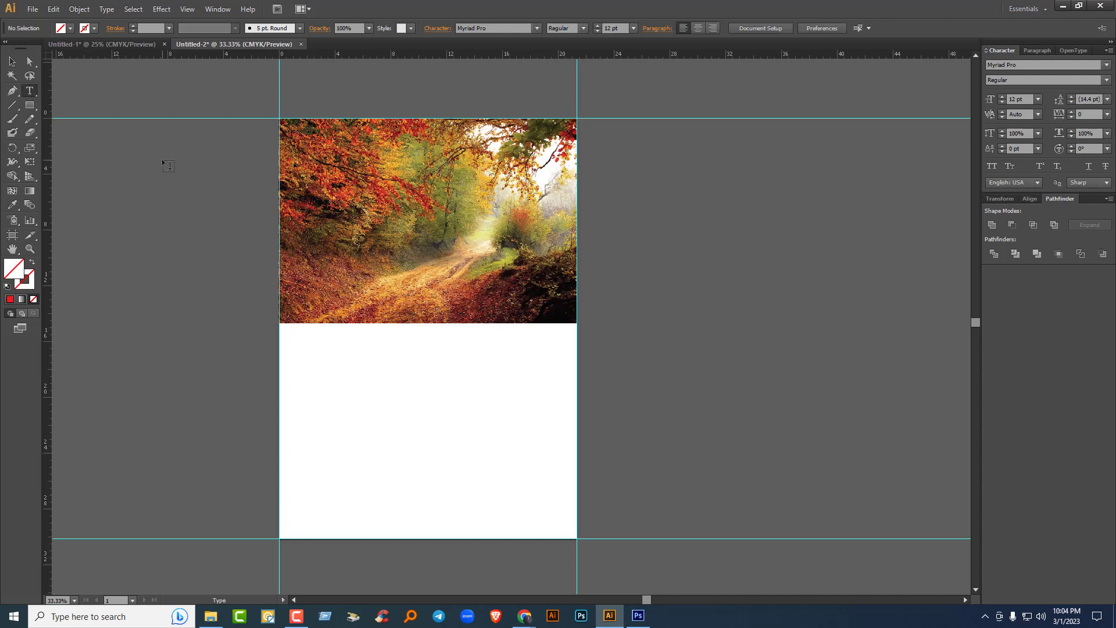
pyautogui.moveTo(311, 354); pyautogui.dragTo(545, 504)
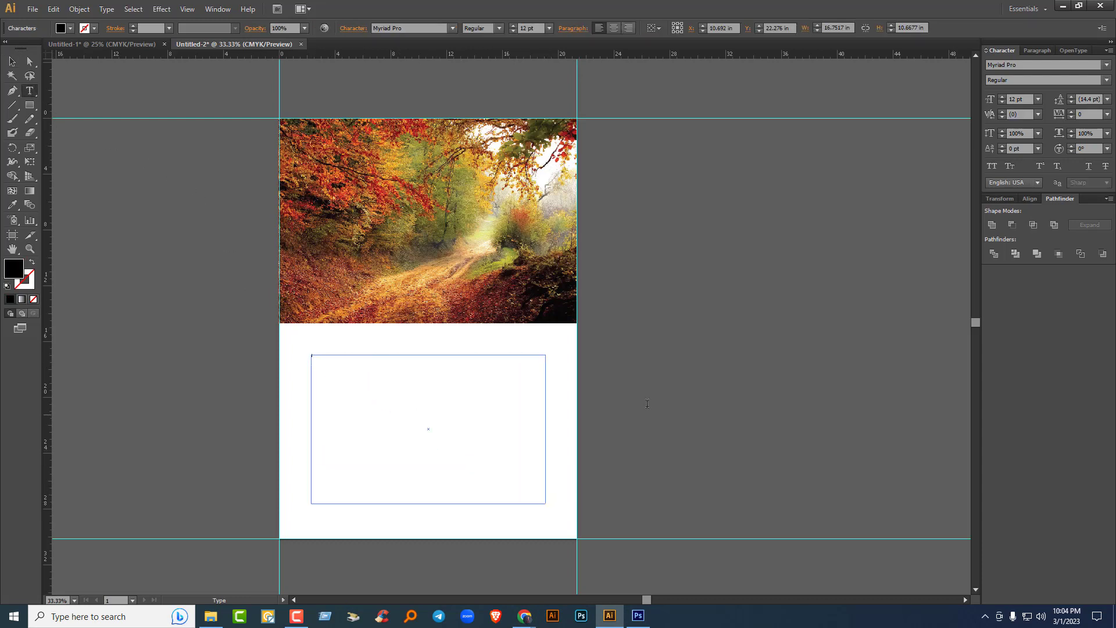
pyautogui.scroll(2, 498, 395)
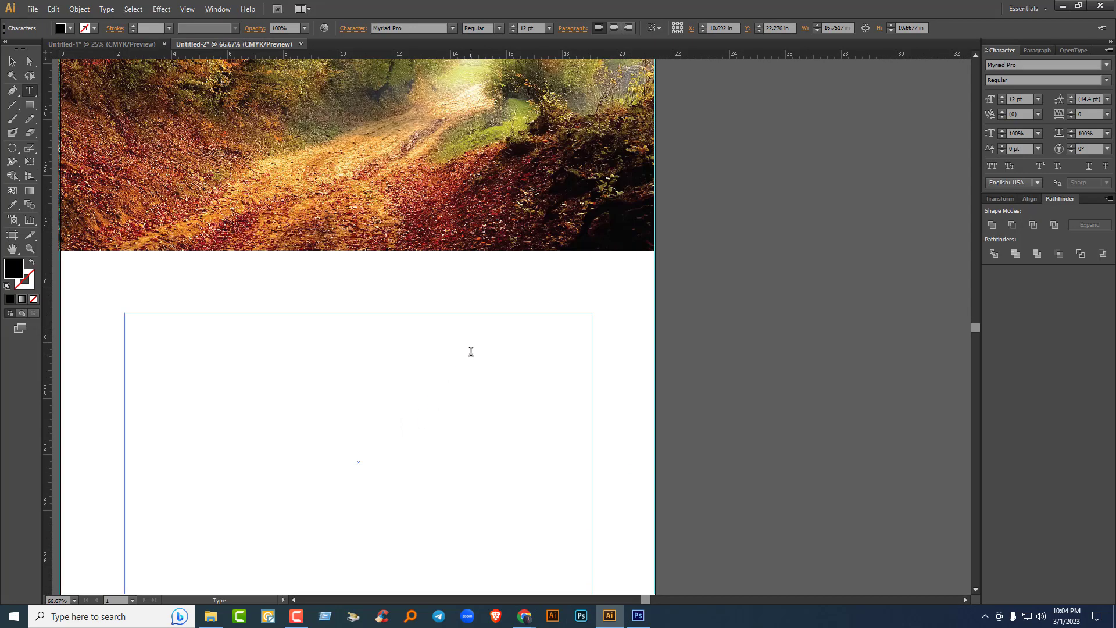
pyautogui.press('Escape')
pyautogui.moveTo(365, 359); pyautogui.dragTo(418, 241)
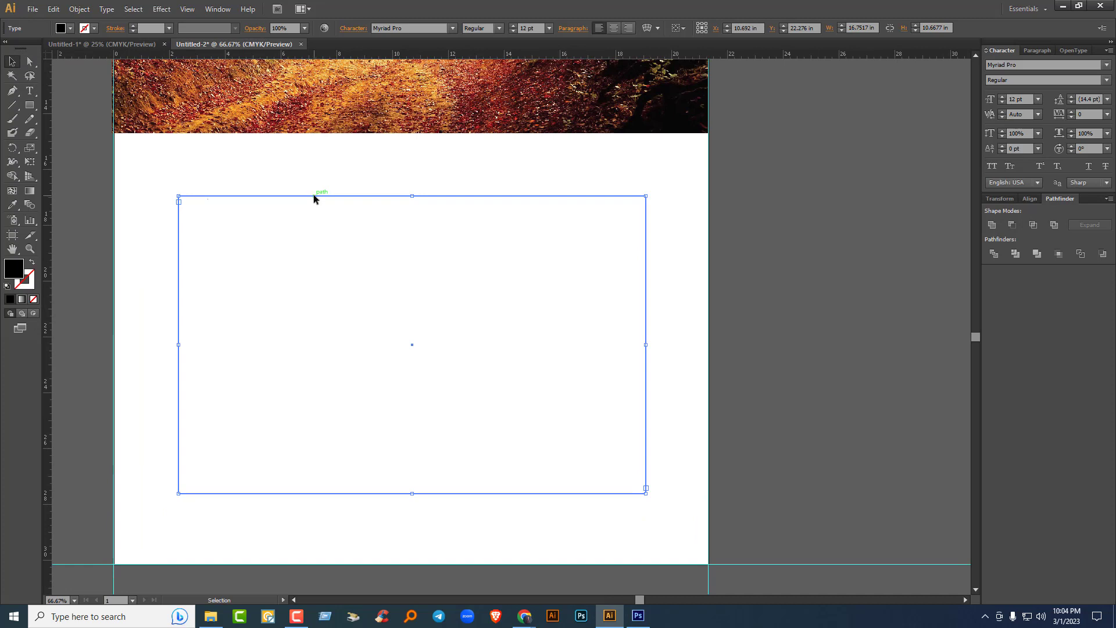
pyautogui.click(69, 130)
# Step: Draw a text area about 16.44 in wide and 9.96 in high in the white space below the photo and keep it selected
pyautogui.click(29, 90)
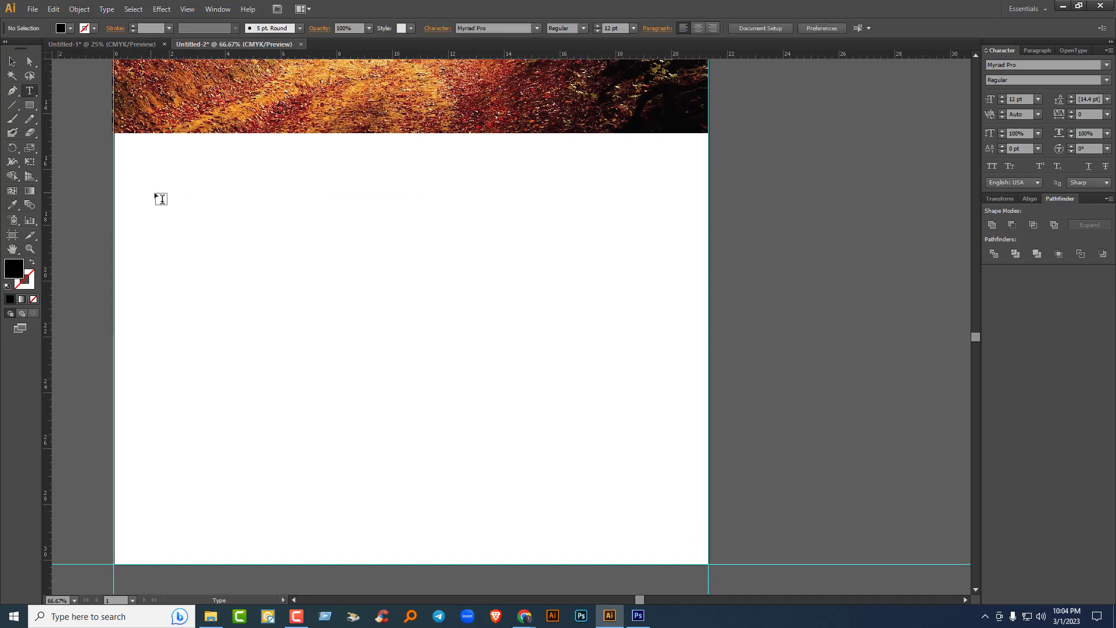
pyautogui.moveTo(181, 221); pyautogui.dragTo(639, 498)
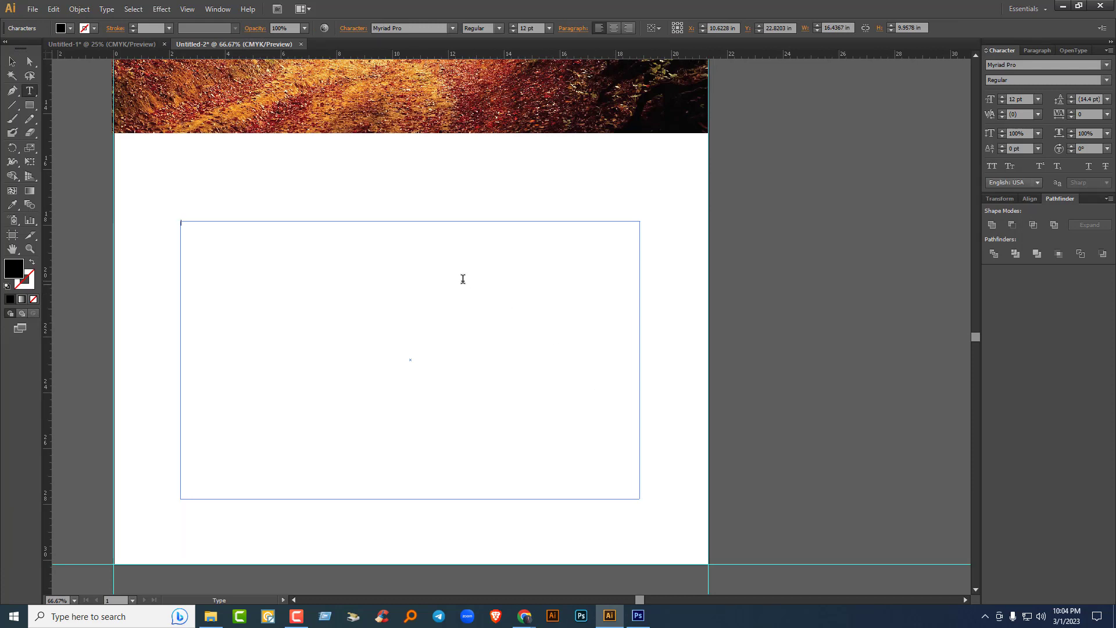
pyautogui.click(12, 62)
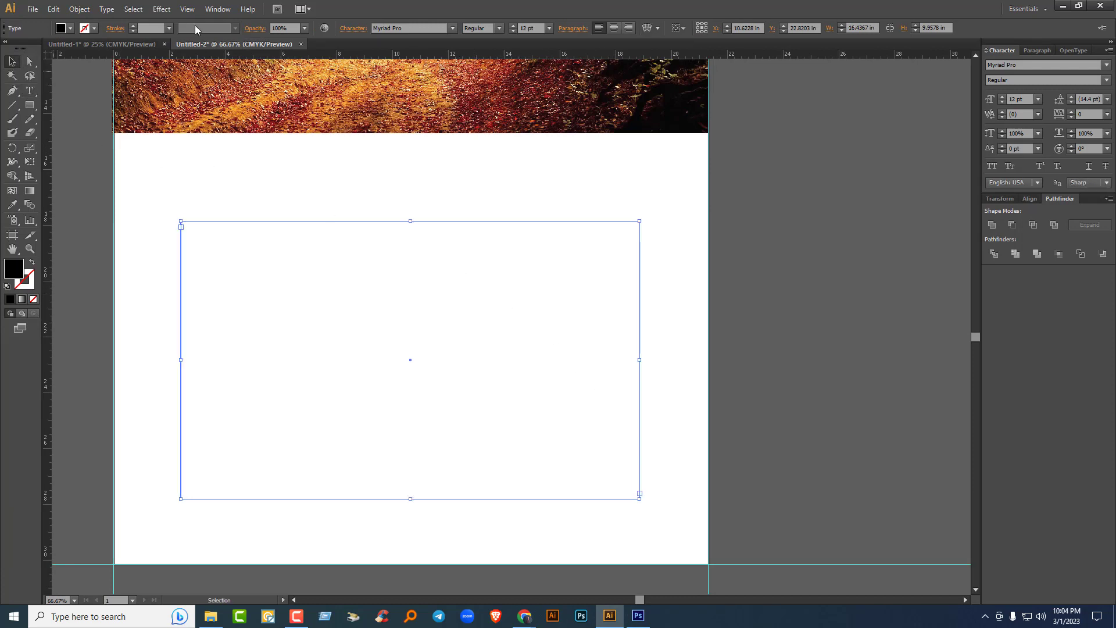
# Step: Open the text area's Area Type Options, enable the preview, and set the number of rows to 6
pyautogui.click(106, 9)
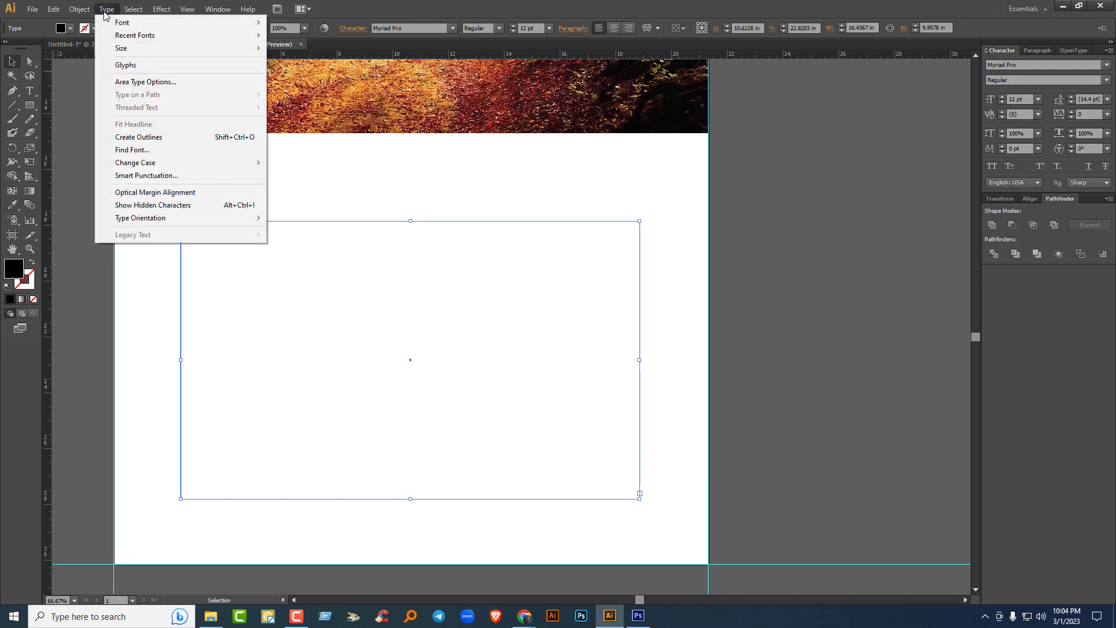
pyautogui.click(153, 83)
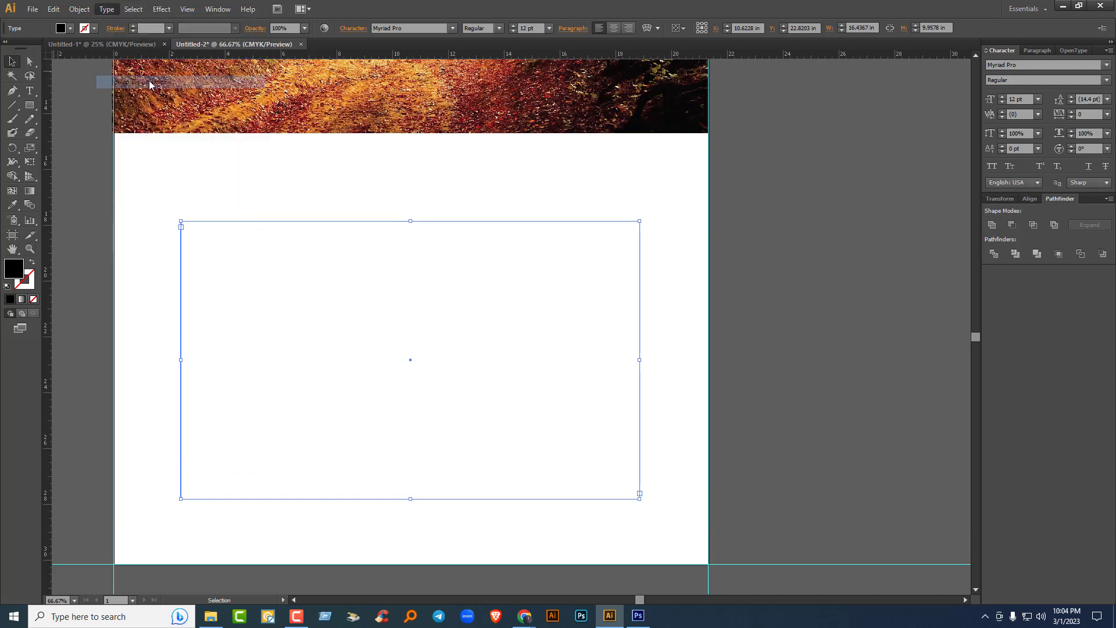
pyautogui.click(755, 369)
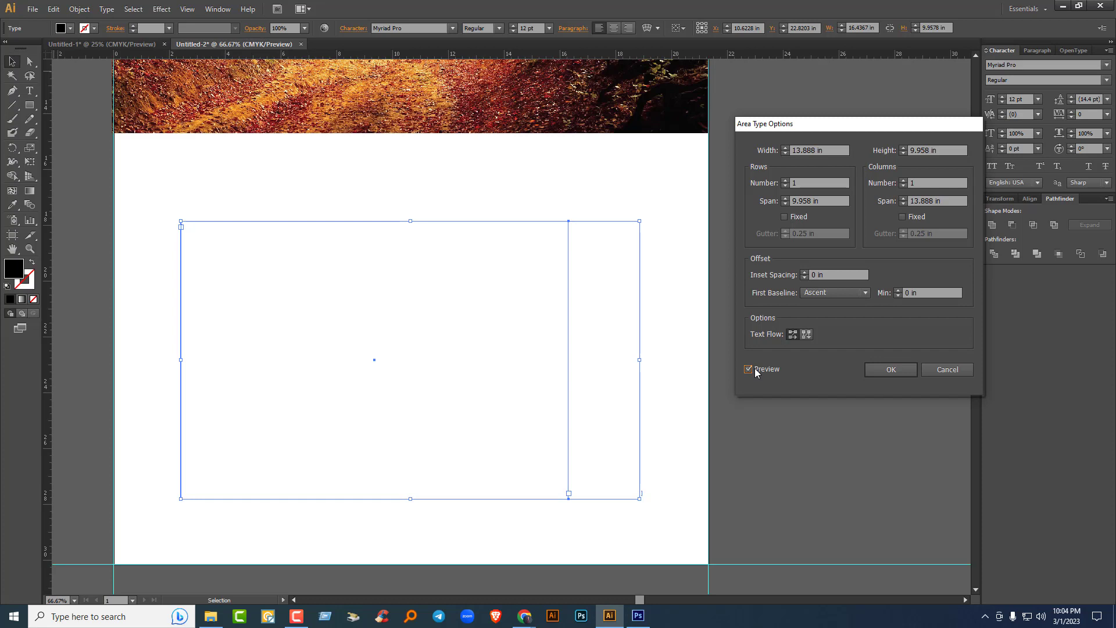
pyautogui.click(785, 180)
pyautogui.click(786, 180)
pyautogui.click(785, 180)
pyautogui.click(786, 180)
pyautogui.click(786, 180)
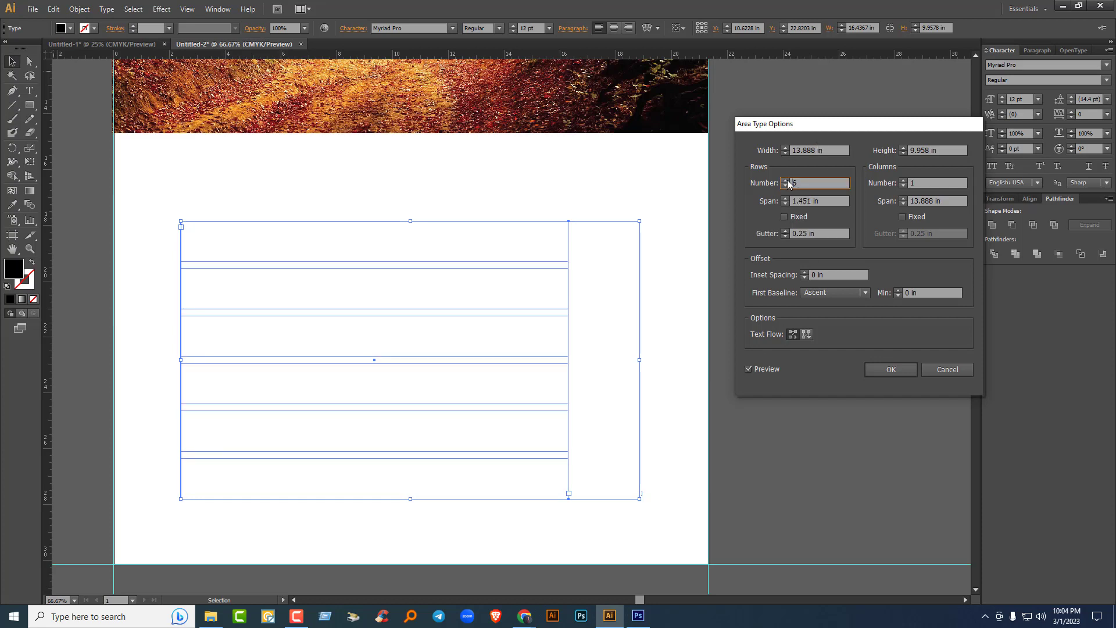
# Step: Set the number of columns in the Area Type Options to 7
pyautogui.click(904, 181)
pyautogui.click(904, 180)
pyautogui.click(904, 181)
pyautogui.click(904, 181)
pyautogui.click(904, 181)
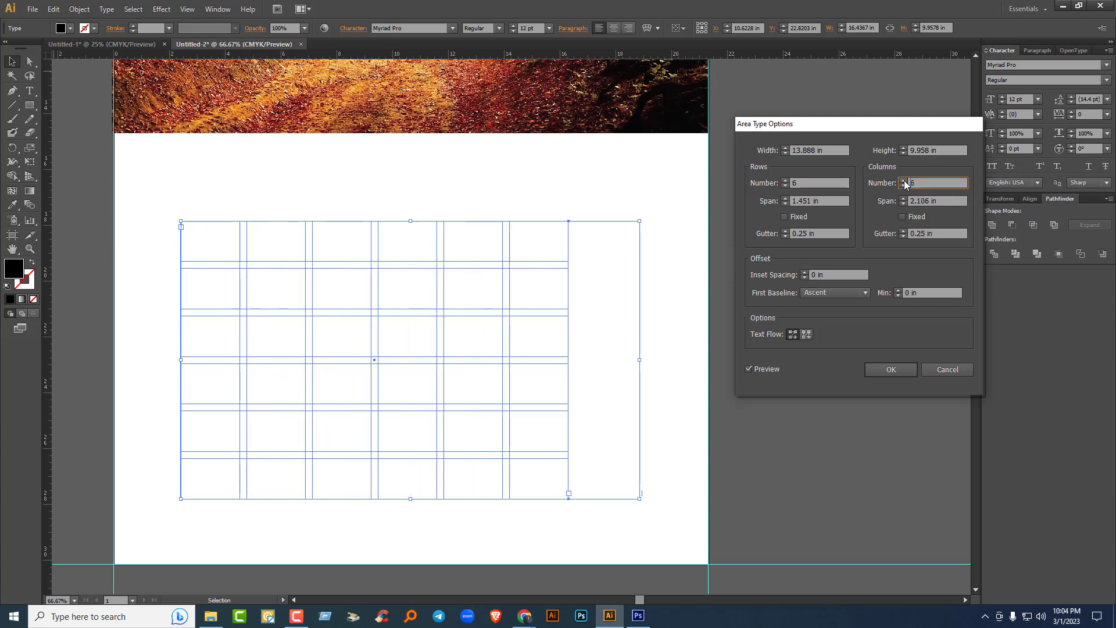
pyautogui.click(904, 181)
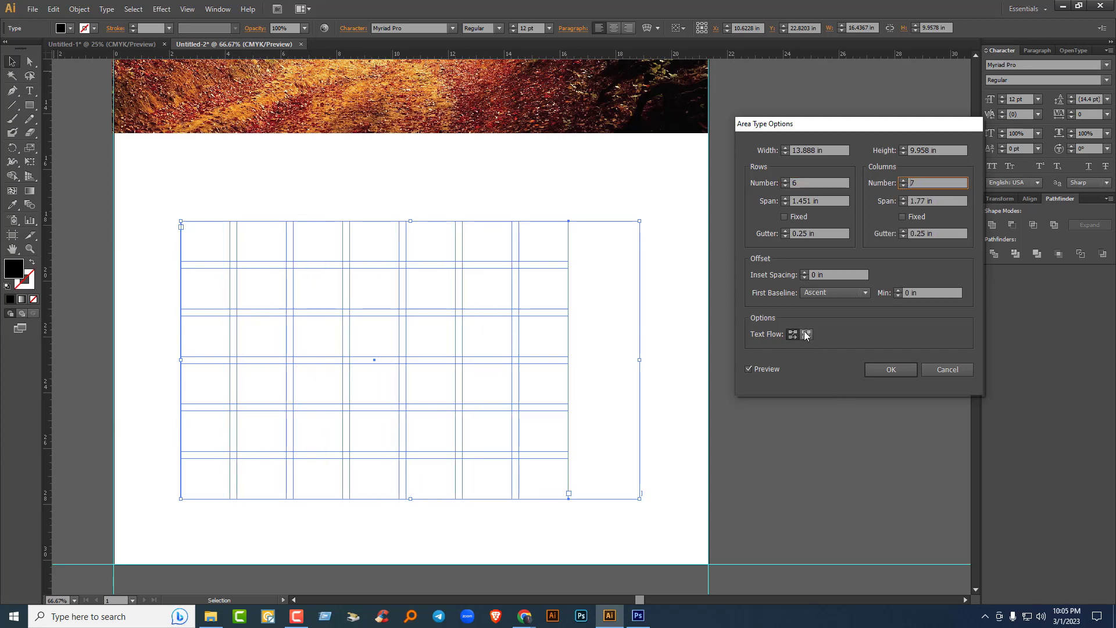
# Step: Add inset spacing, apply the area type options, and widen the text grid to about 16.69 in
pyautogui.click(805, 272)
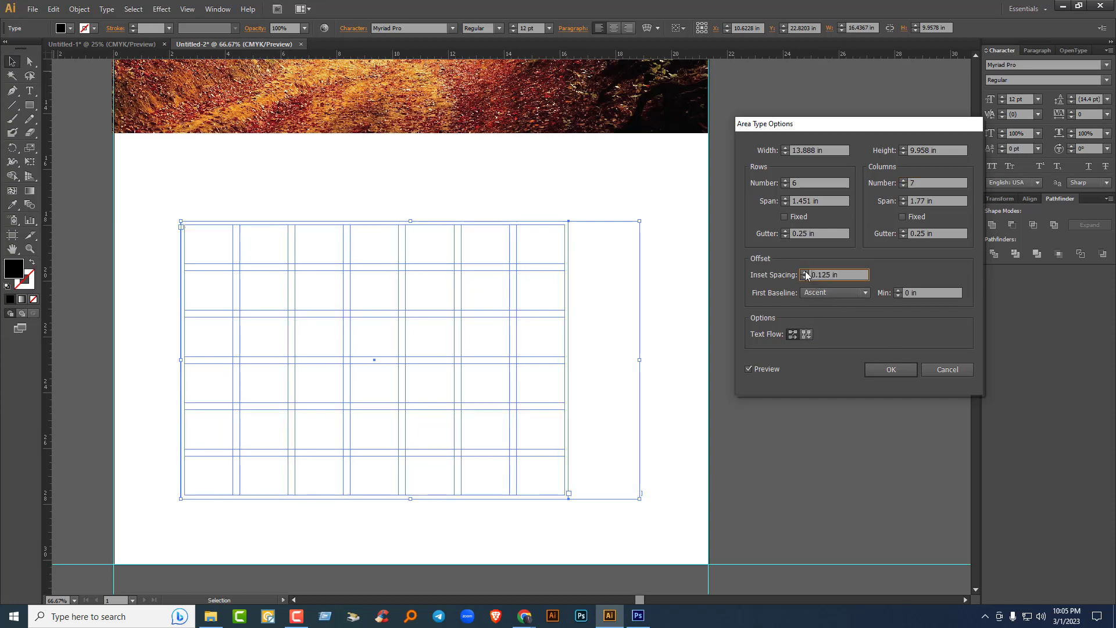
pyautogui.click(890, 370)
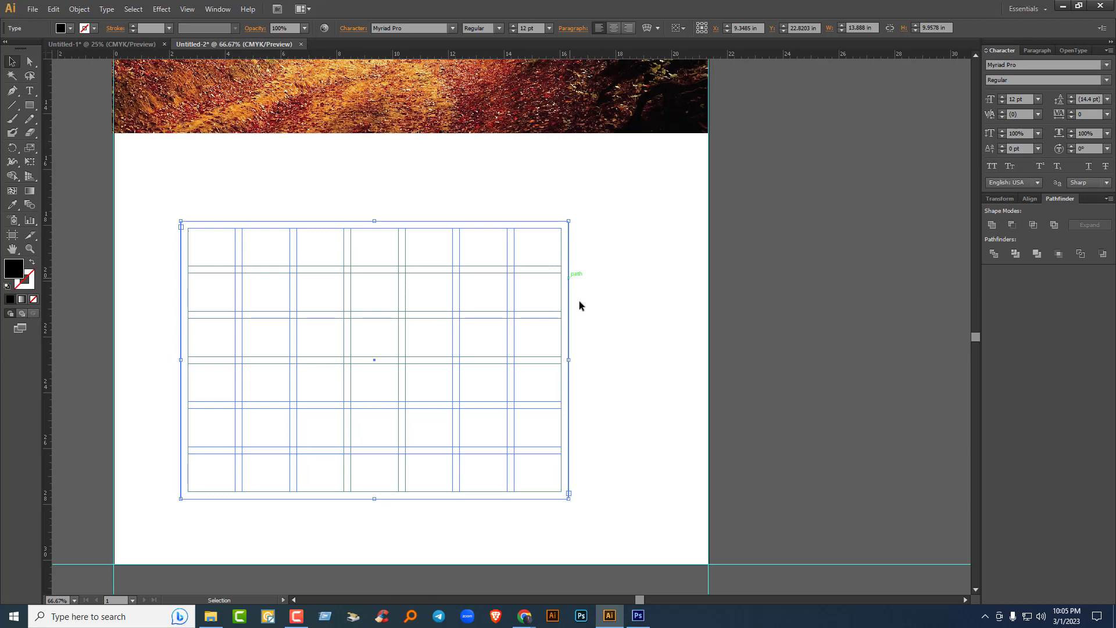
pyautogui.moveTo(568, 359); pyautogui.dragTo(649, 359)
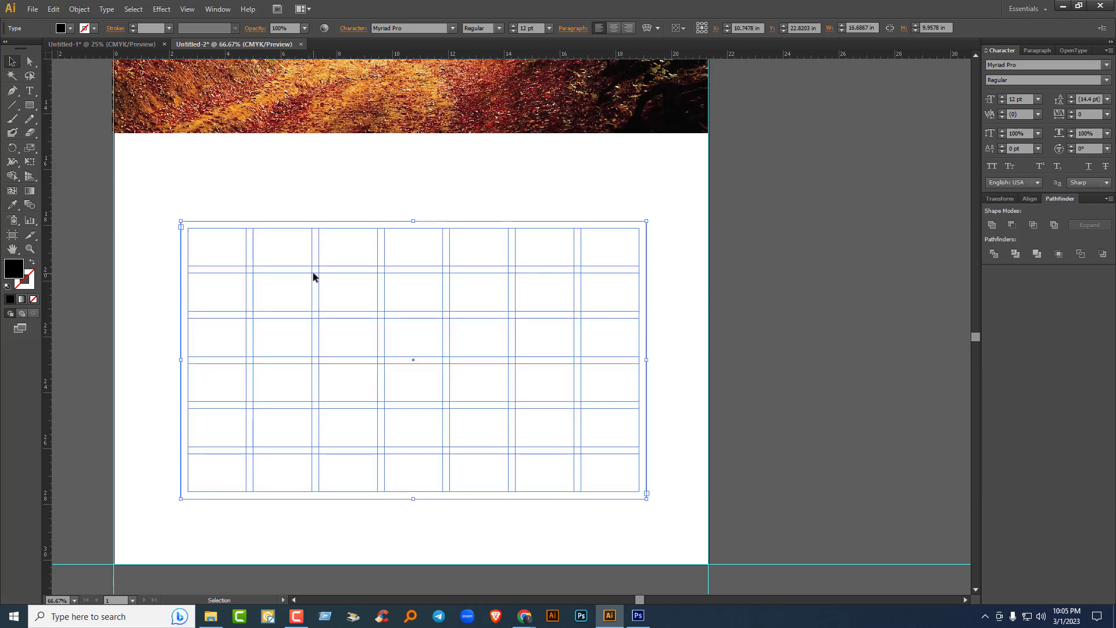
# Step: Enter "Sun" in the first cell of the text grid with a font size of 30 pt
pyautogui.click(30, 90)
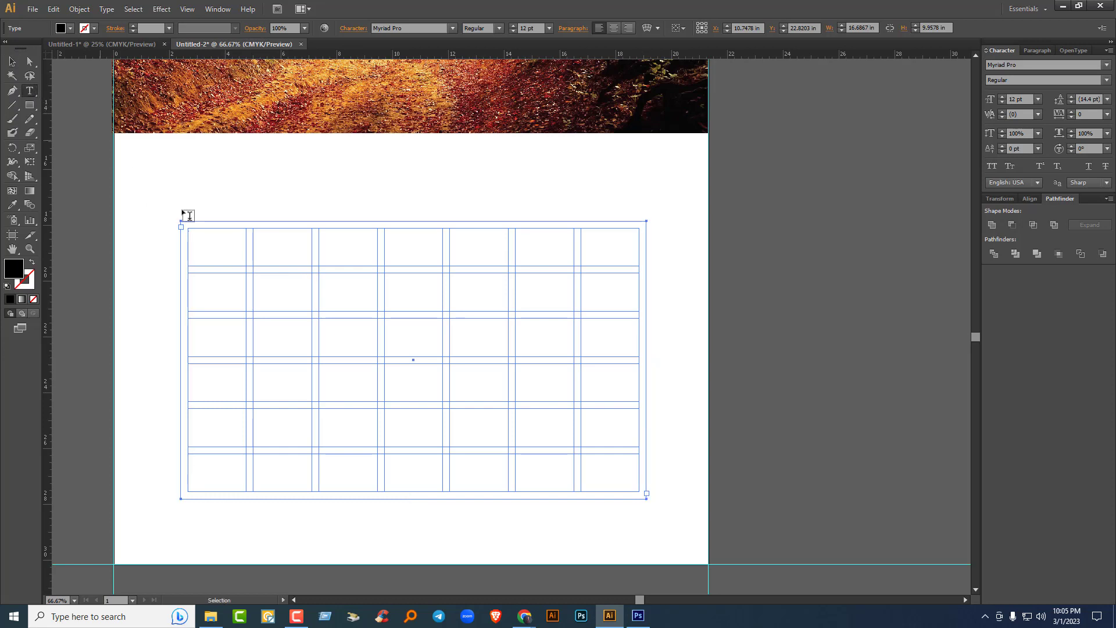
pyautogui.click(188, 226)
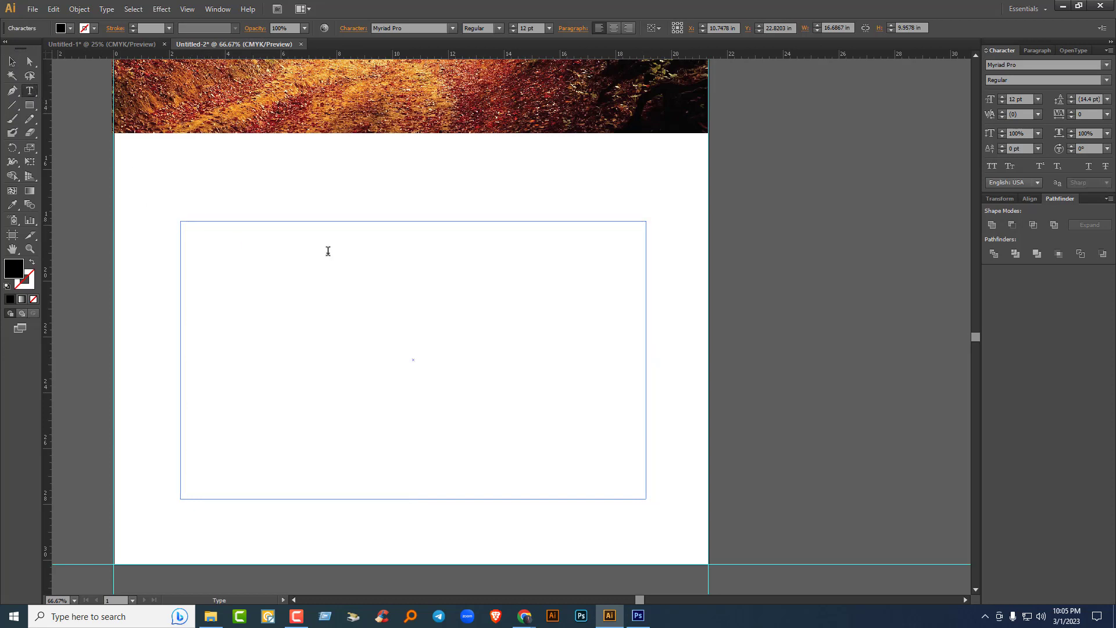
pyautogui.click(1029, 98)
pyautogui.write('30')
pyautogui.press('Return')
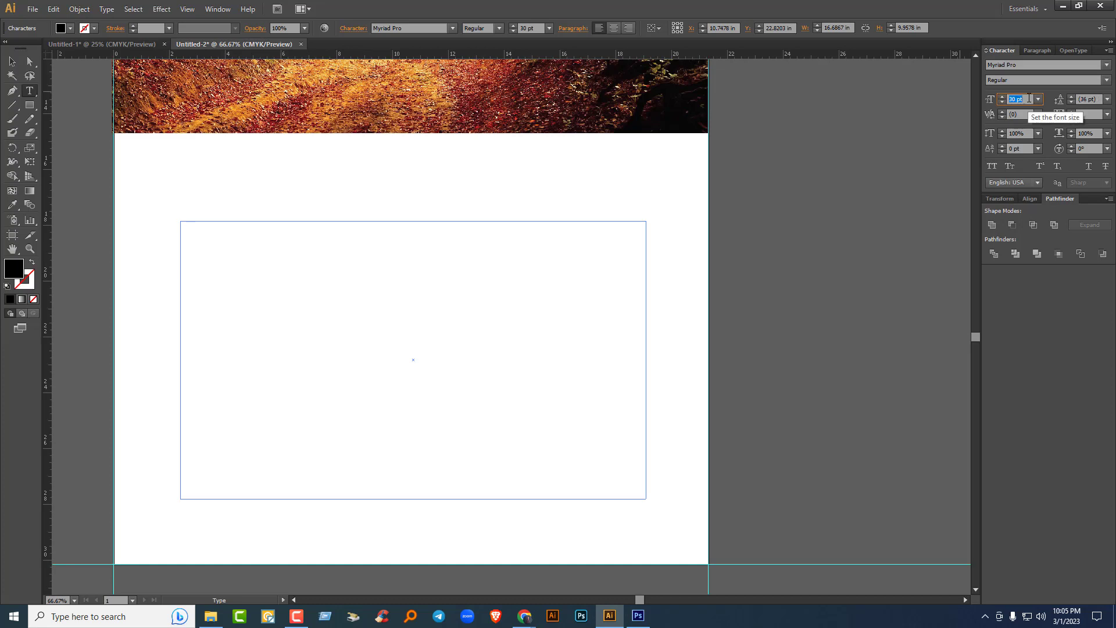
pyautogui.click(189, 232)
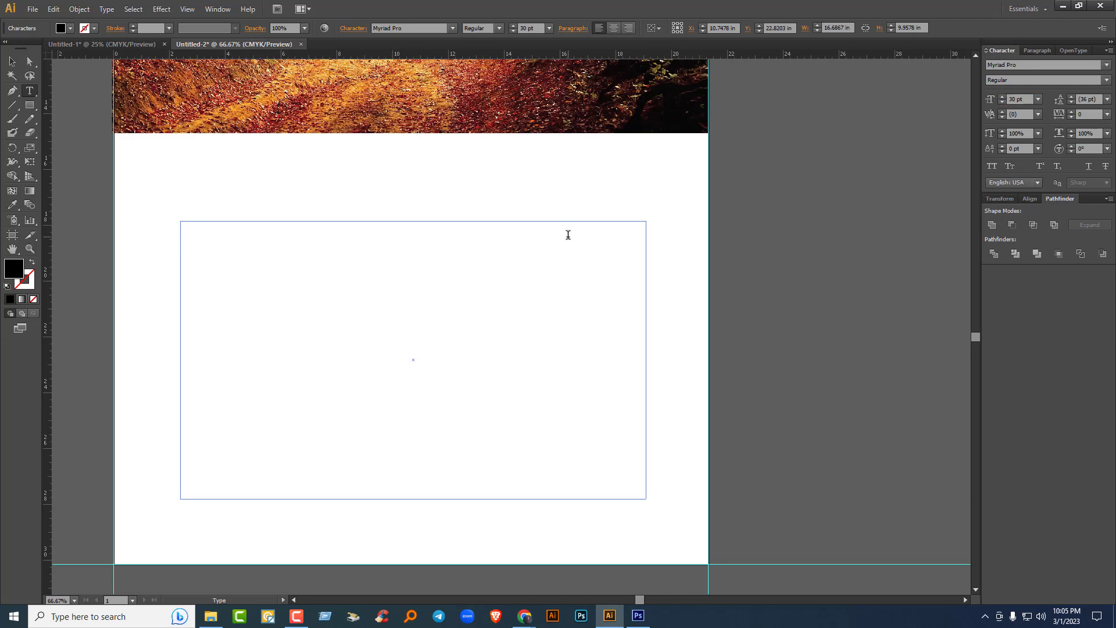
pyautogui.write('Sun')
# Step: Set the "Sun" heading's font size to 50 pt
pyautogui.moveTo(210, 233); pyautogui.dragTo(177, 235)
pyautogui.click(1024, 99)
pyautogui.write('50')
pyautogui.press('Return')
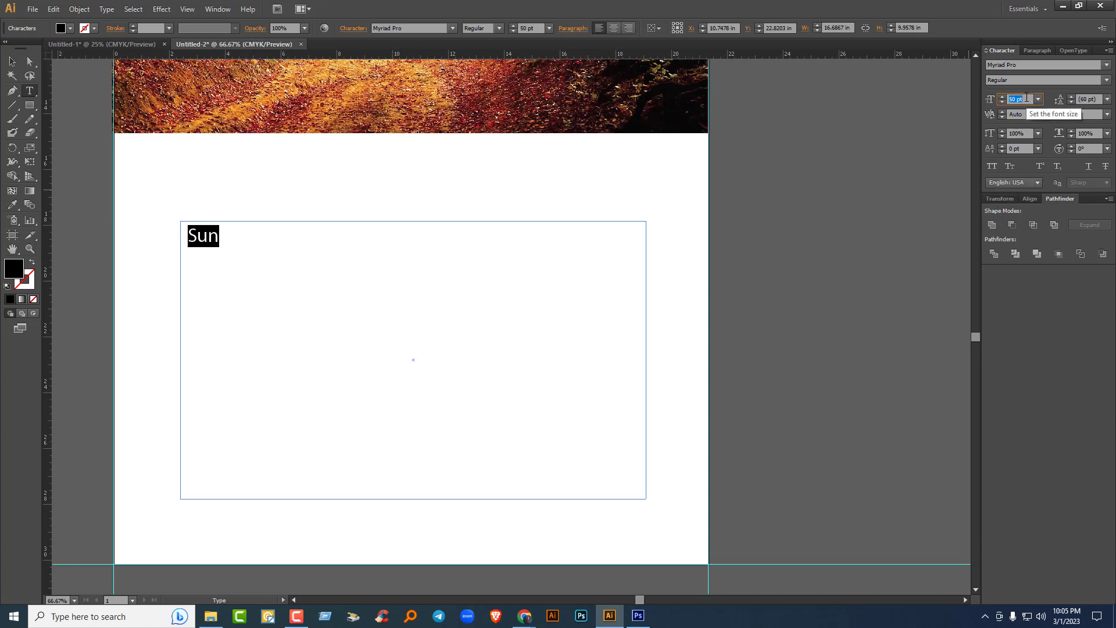
pyautogui.click(226, 234)
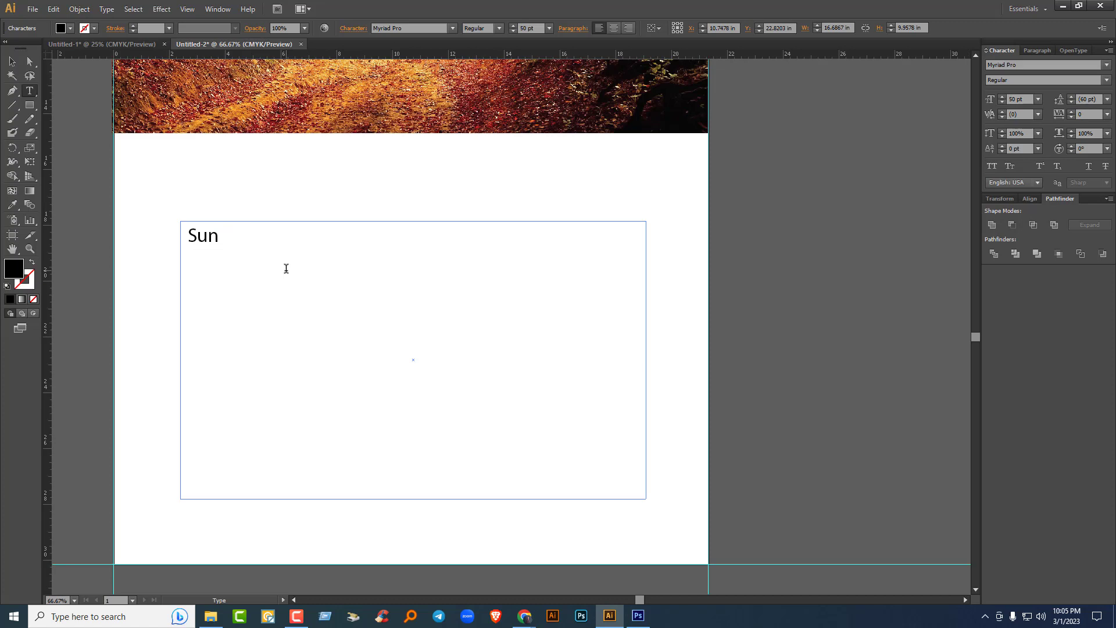
# Step: Select the "Sun" heading and set its font size to 70 pt
pyautogui.moveTo(221, 235); pyautogui.dragTo(169, 238)
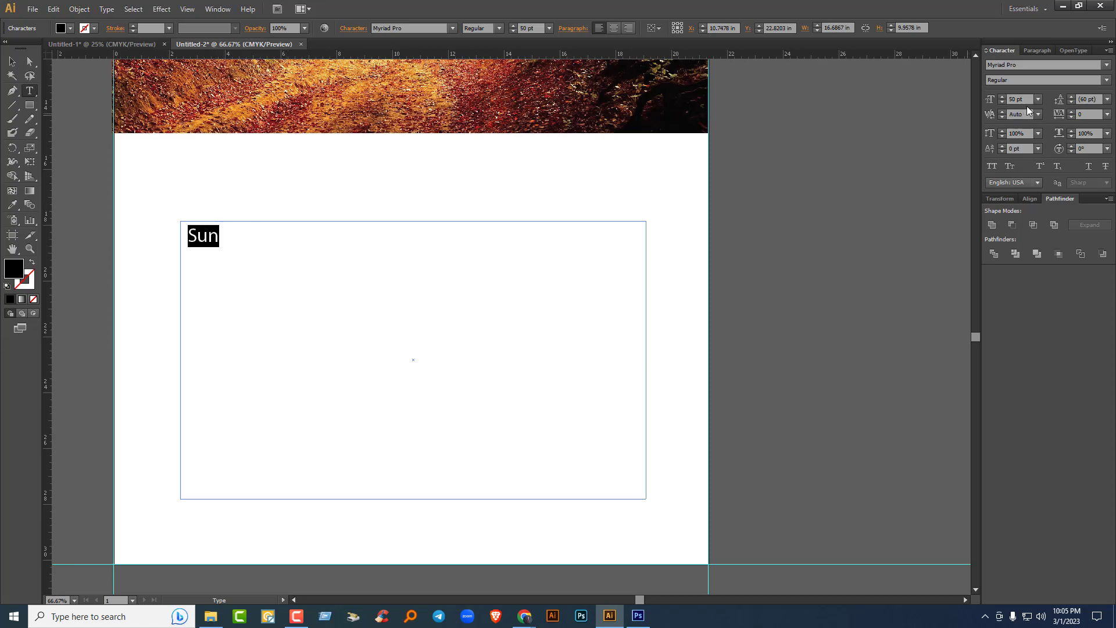
pyautogui.scroll(2, 1030, 99)
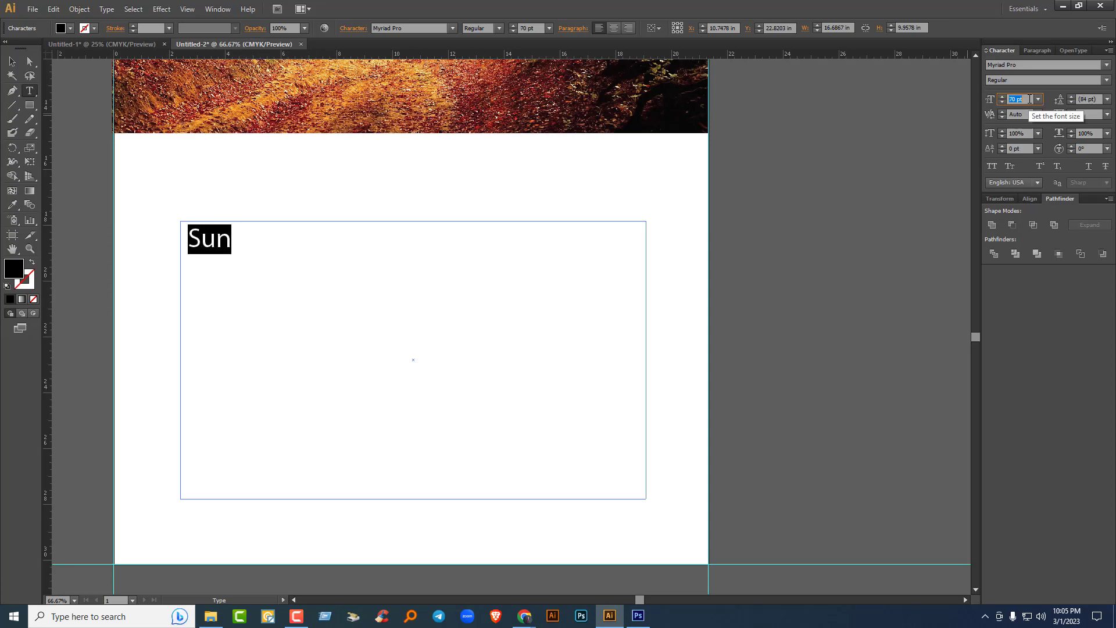
# Step: Enter the remaining day headings mon, tue, wed, thu, fri and sat in the cells after "Sun"
pyautogui.click(238, 242)
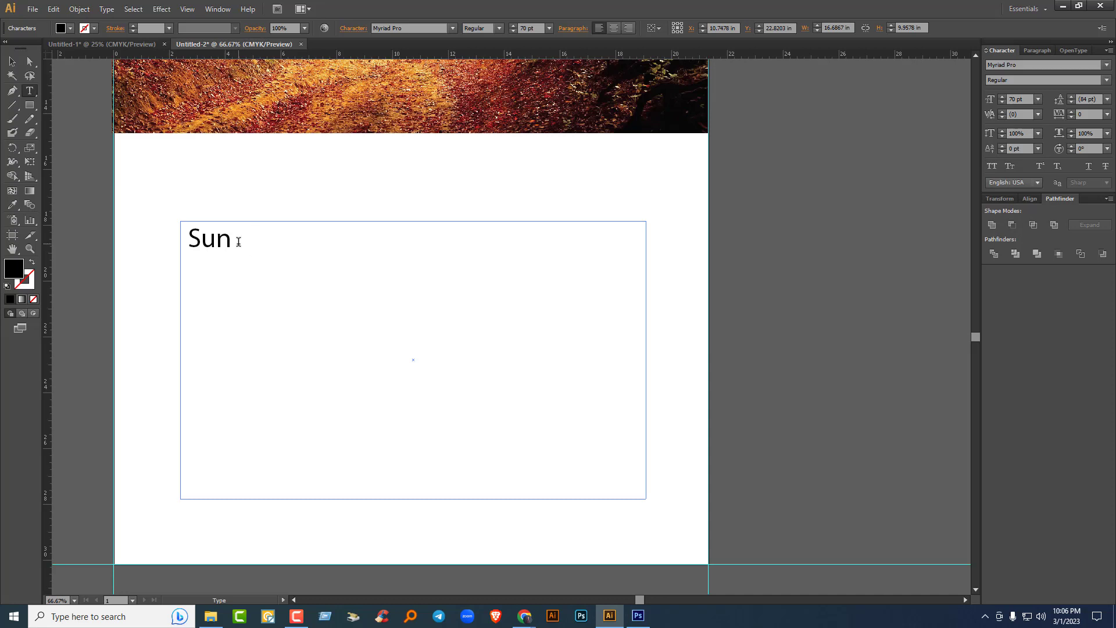
pyautogui.write('mon tue')
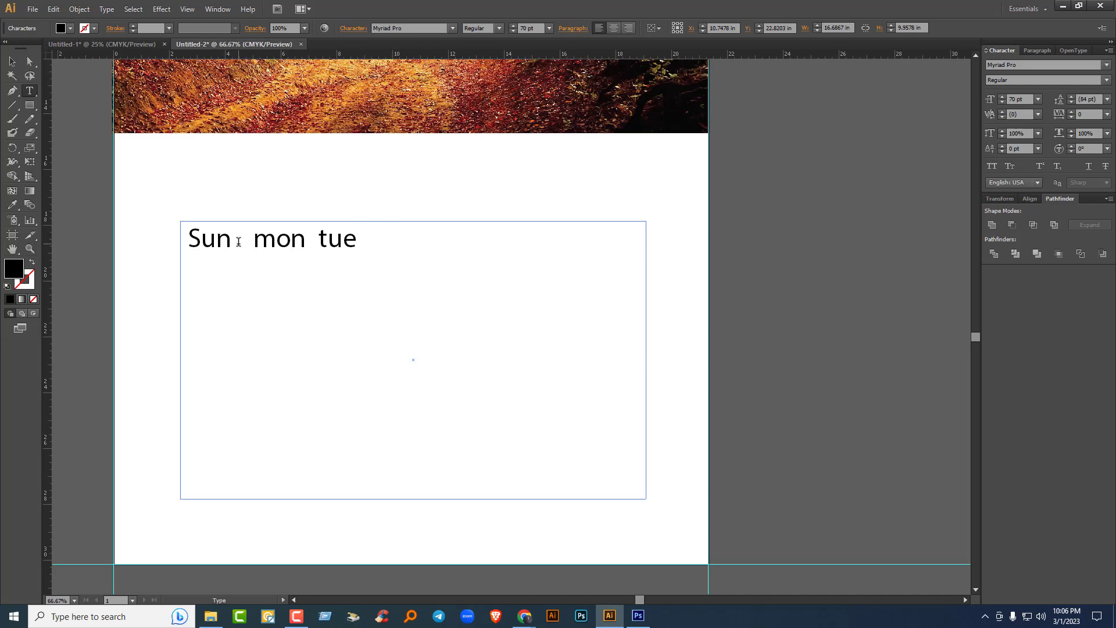
pyautogui.write('    wed  thu    fri     sat')
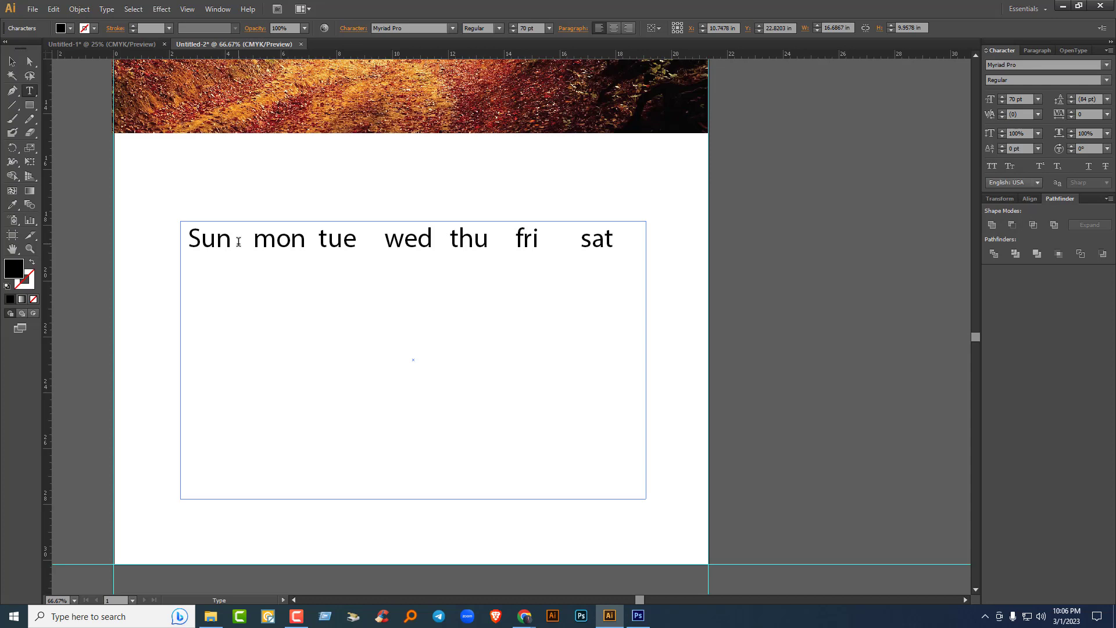
# Step: Format the whole row of day headings as All Caps and center it within the columns
pyautogui.moveTo(623, 236); pyautogui.dragTo(175, 235)
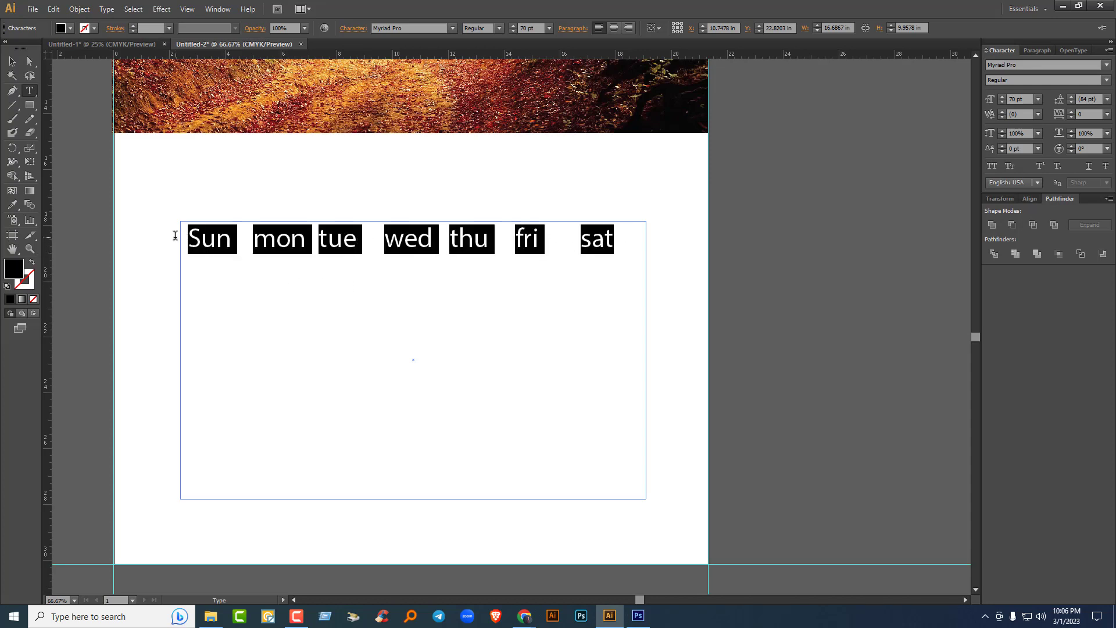
pyautogui.click(994, 167)
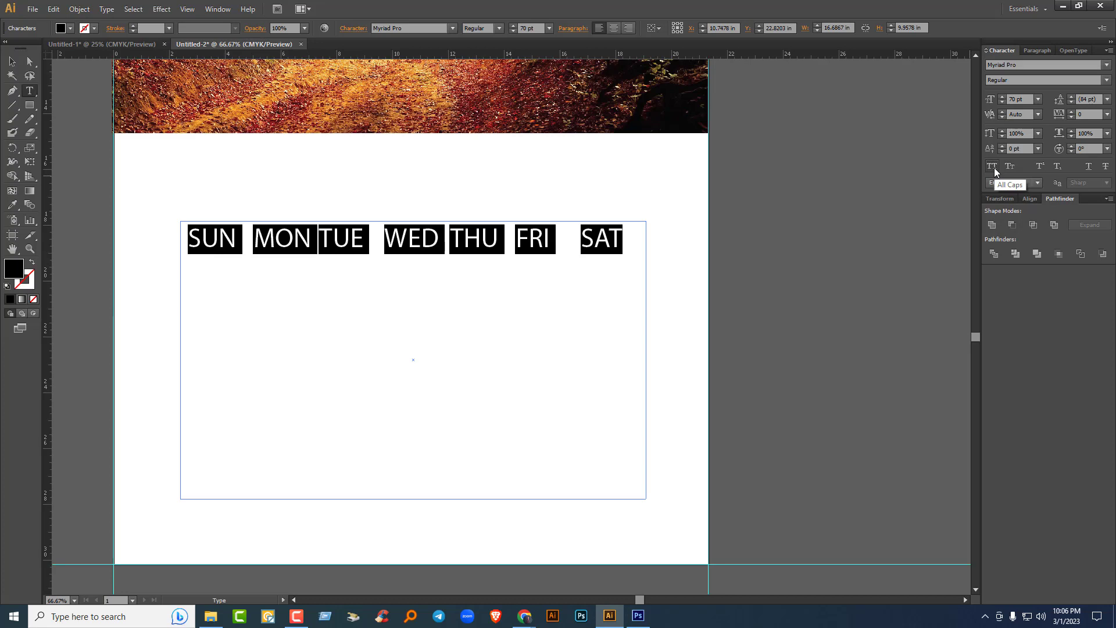
pyautogui.click(614, 28)
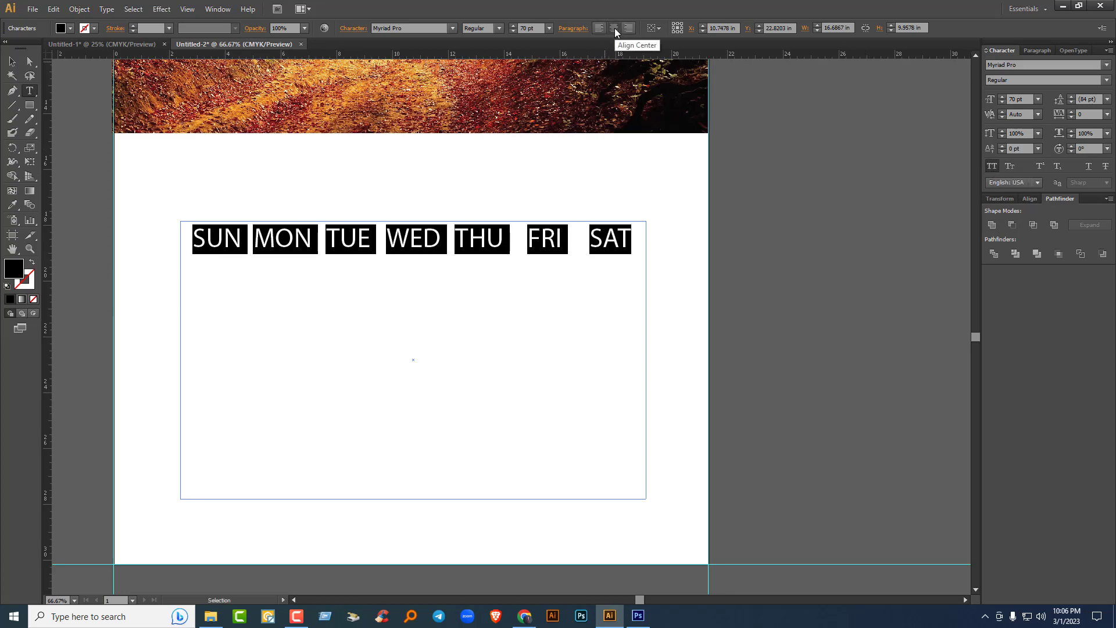
# Step: Switch to the Google Meet window, turn the microphone on, and return to Illustrator
pyautogui.click(1027, 100)
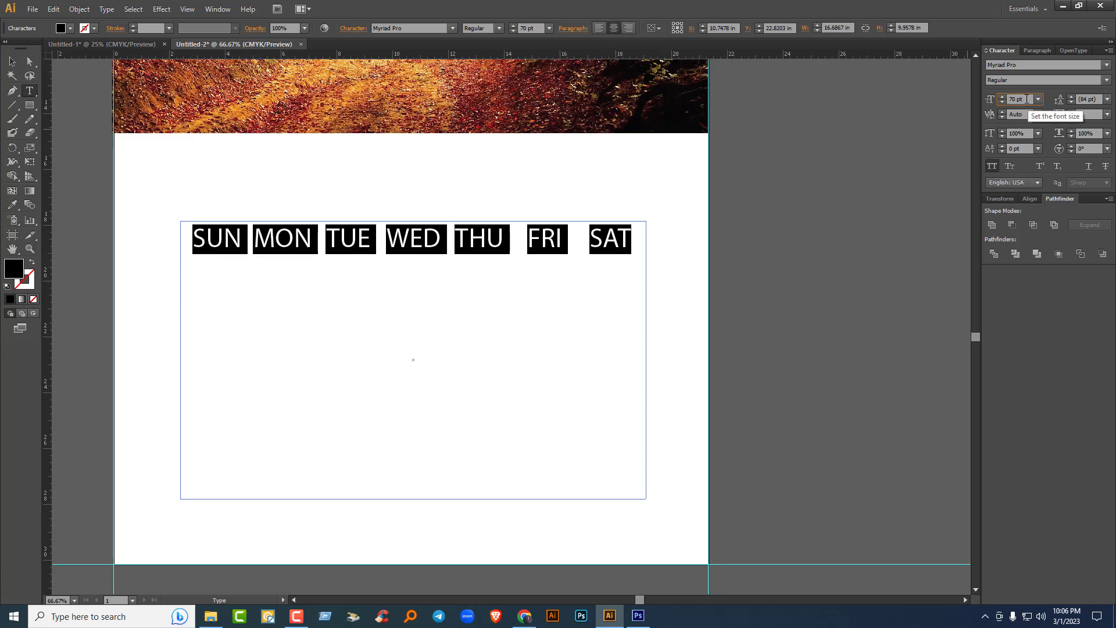
pyautogui.moveTo(524, 616)
pyautogui.click(523, 570)
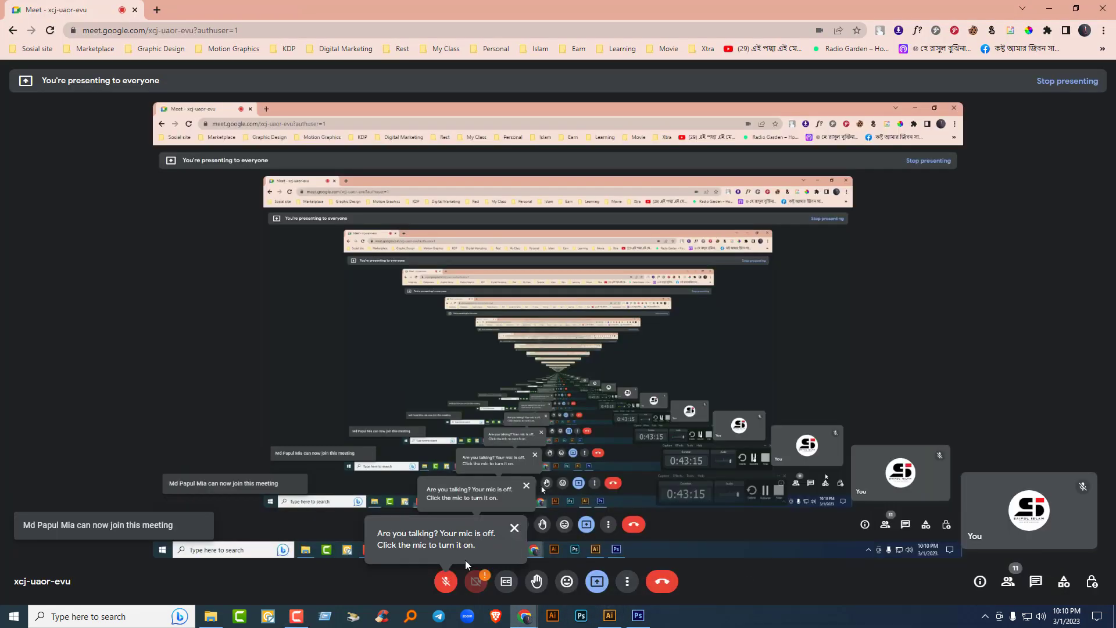
pyautogui.click(446, 581)
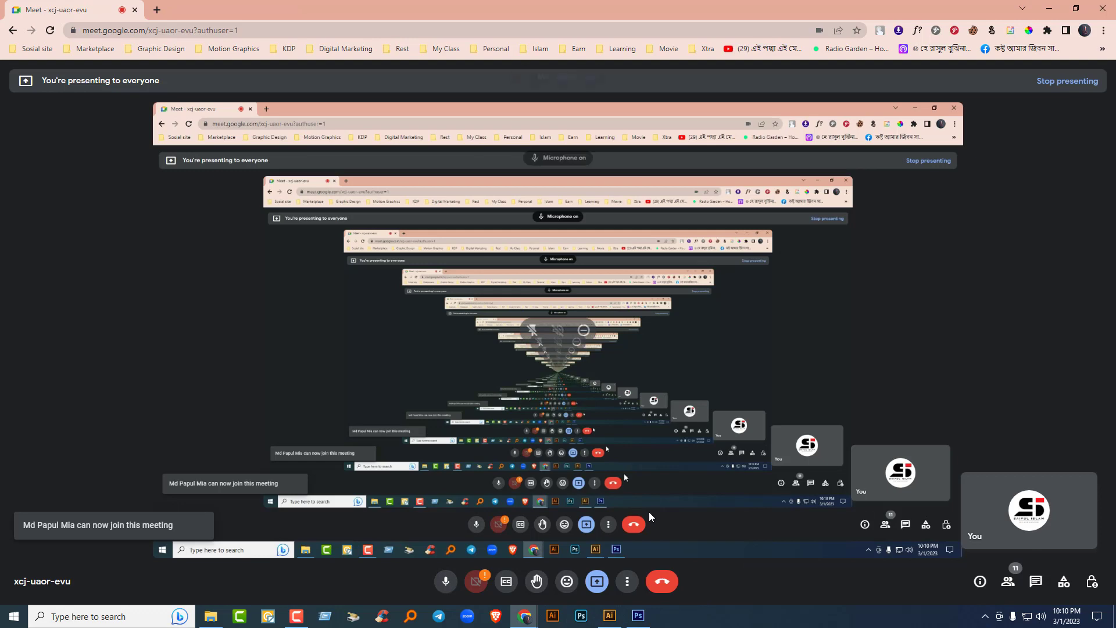
pyautogui.click(1050, 8)
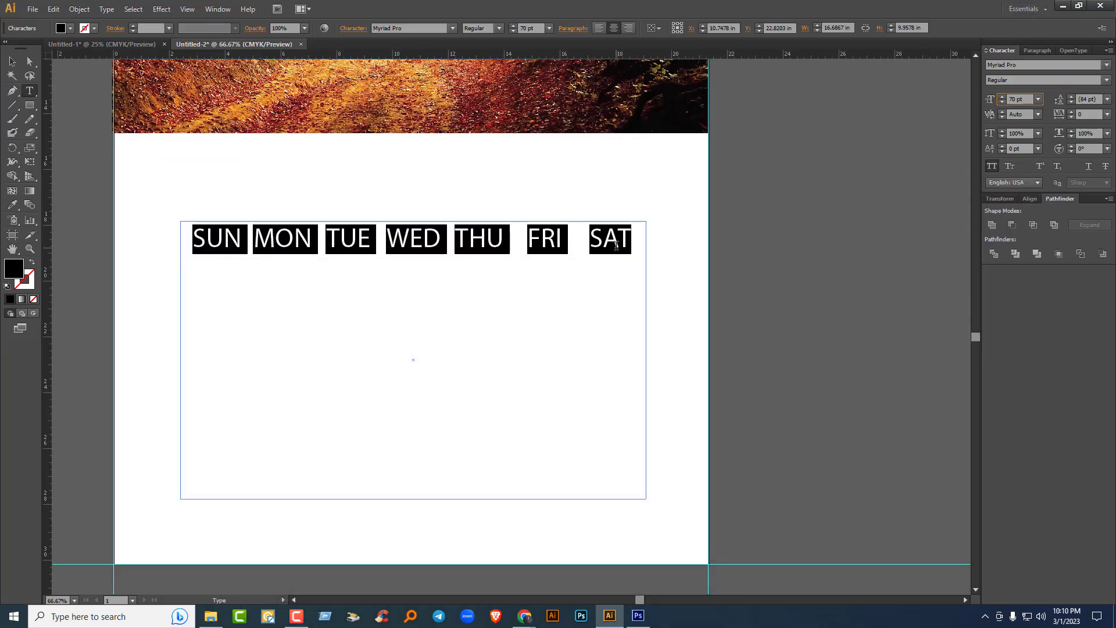
# Step: Reselect the whole row of day headings, keep it center-aligned, and set its font size to 53 pt
pyautogui.moveTo(632, 242); pyautogui.dragTo(157, 232)
pyautogui.click(599, 29)
pyautogui.click(618, 29)
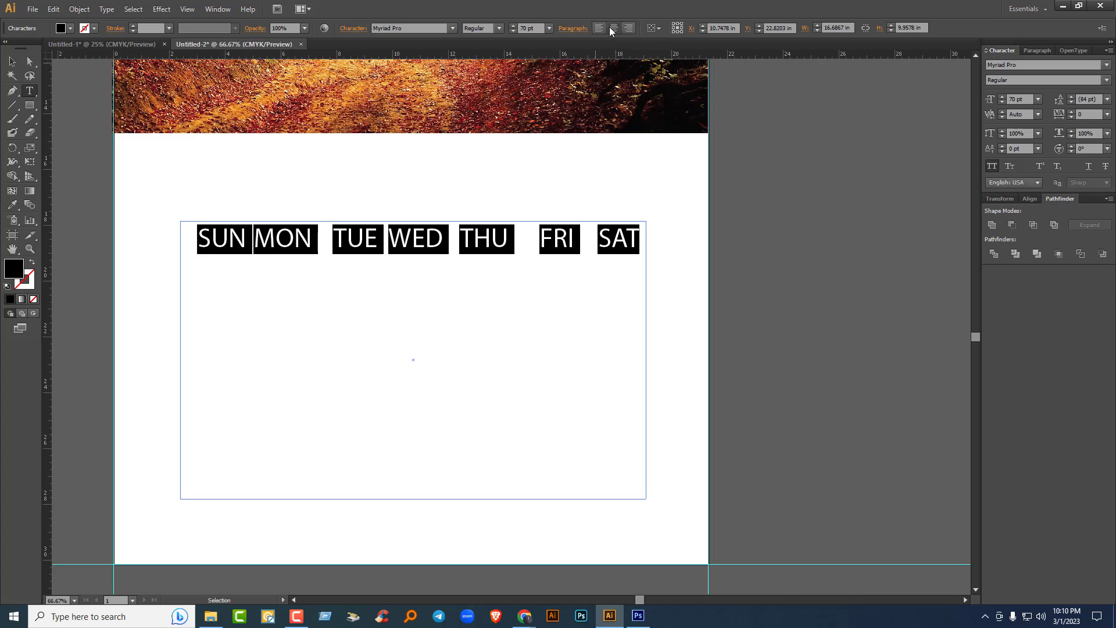
pyautogui.click(1027, 99)
pyautogui.write('50')
pyautogui.press('Return')
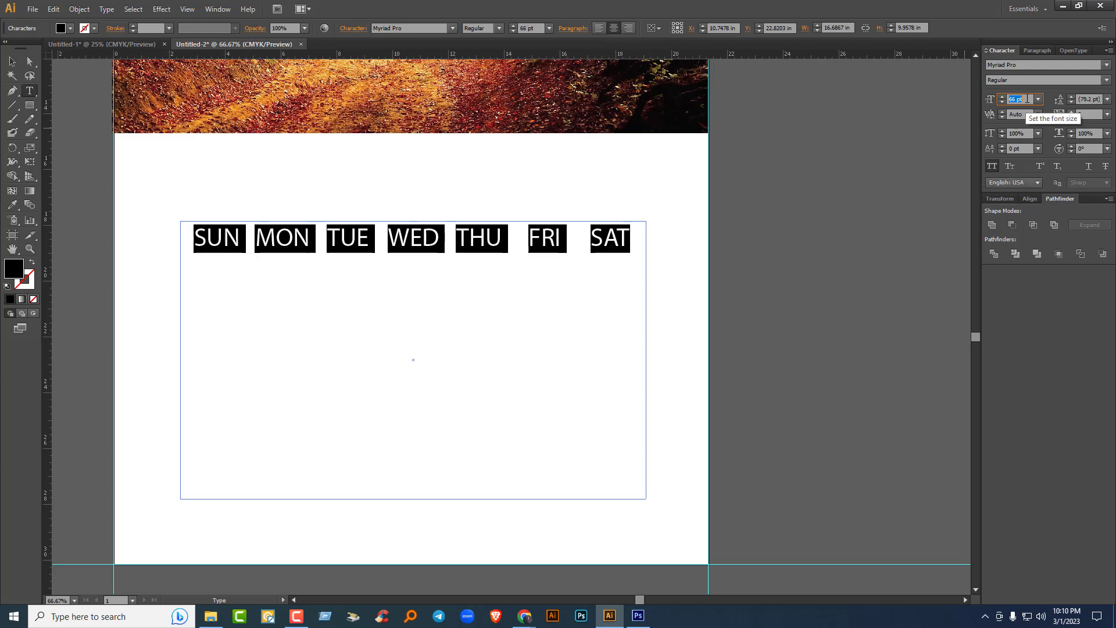
pyautogui.press('Up')
pyautogui.press('Up')
pyautogui.press('Up')
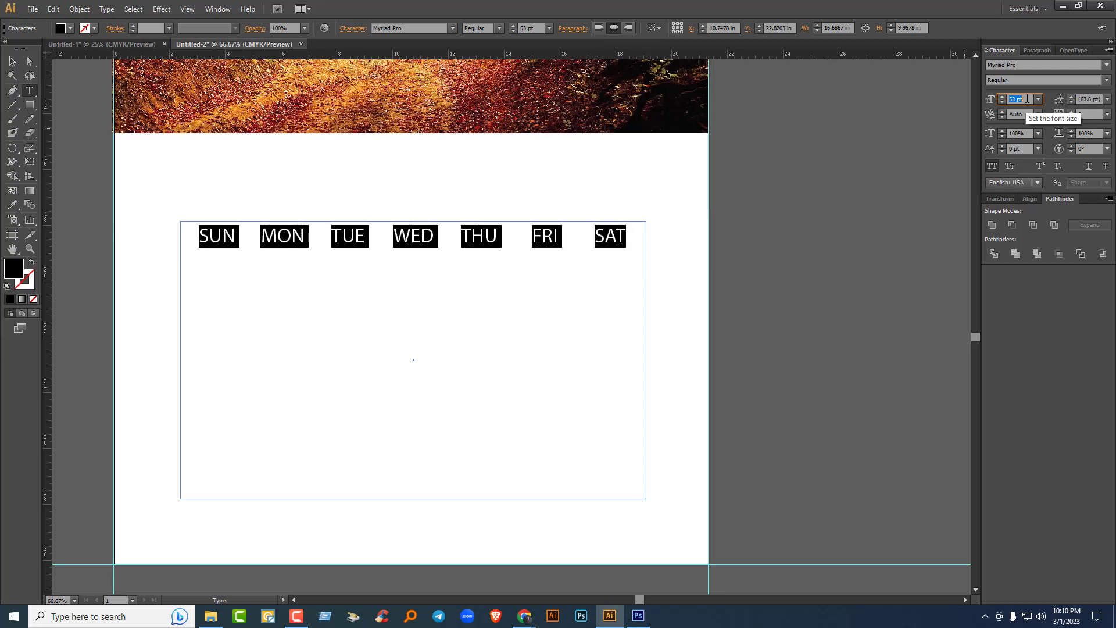
# Step: Change the day headings' font family to Nexa with the XBold style
pyautogui.click(1028, 65)
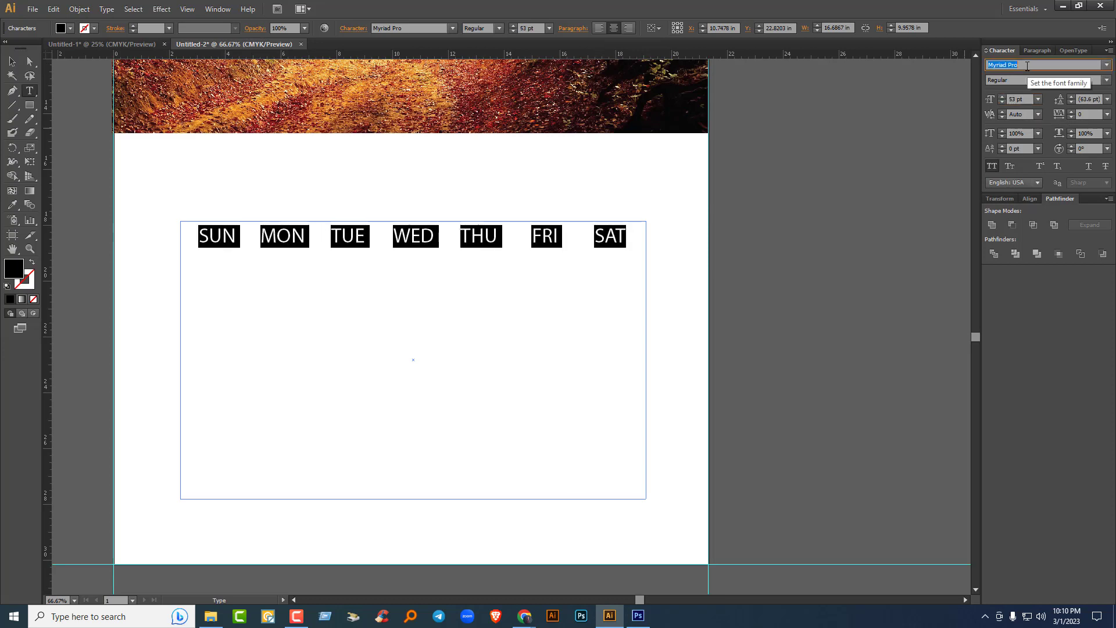
pyautogui.write('Nexa')
pyautogui.press('Return')
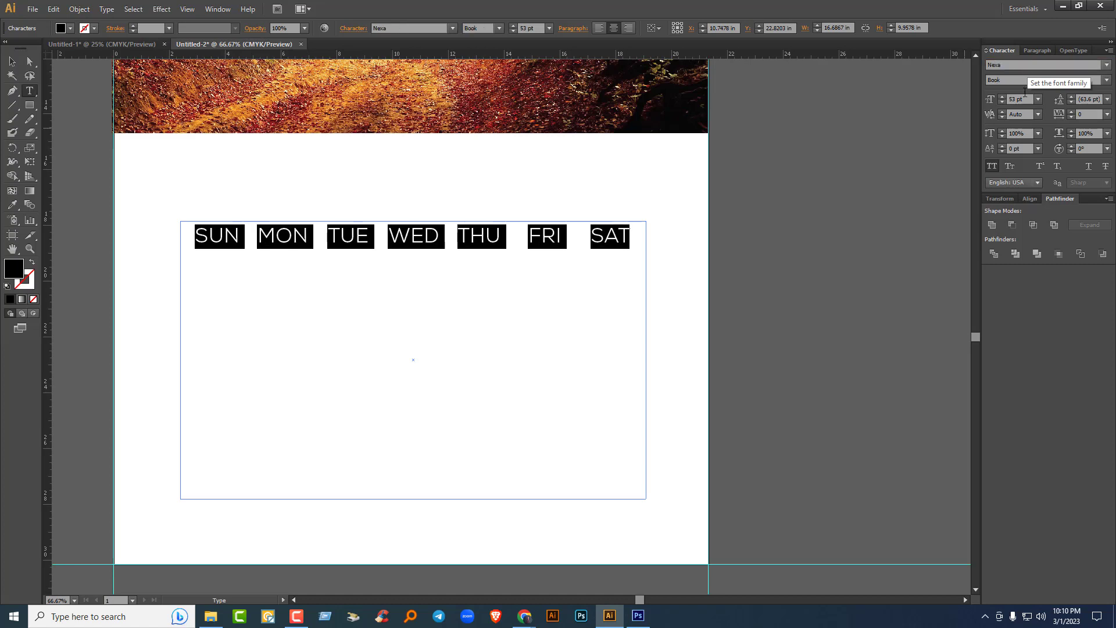
pyautogui.click(1106, 80)
pyautogui.click(1008, 195)
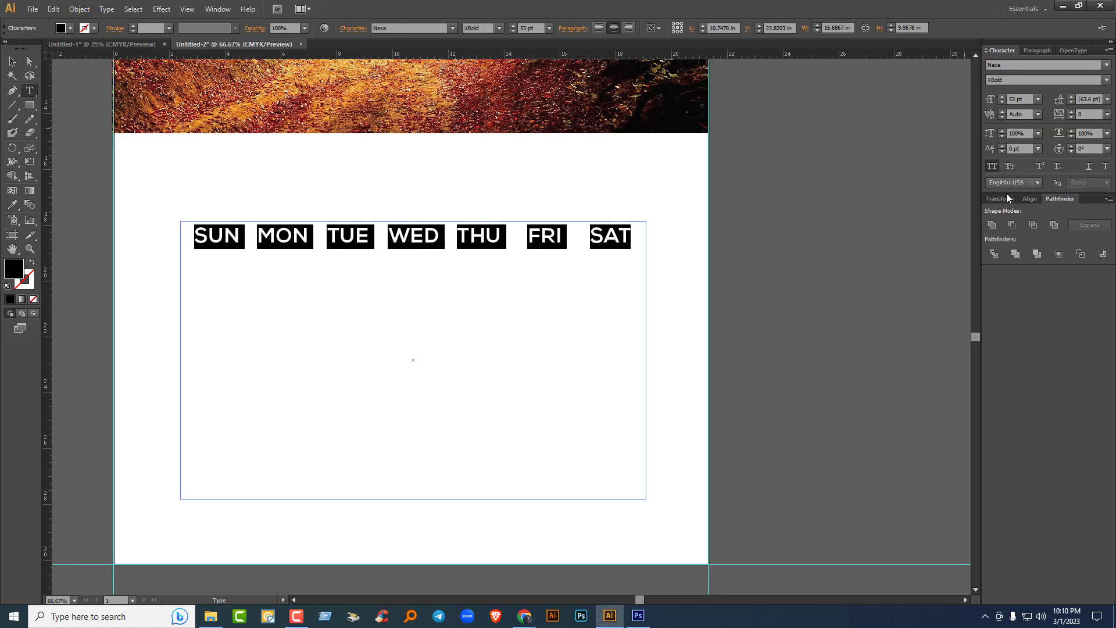
# Step: Start a new row below the day headings and move to its first column
pyautogui.click(629, 246)
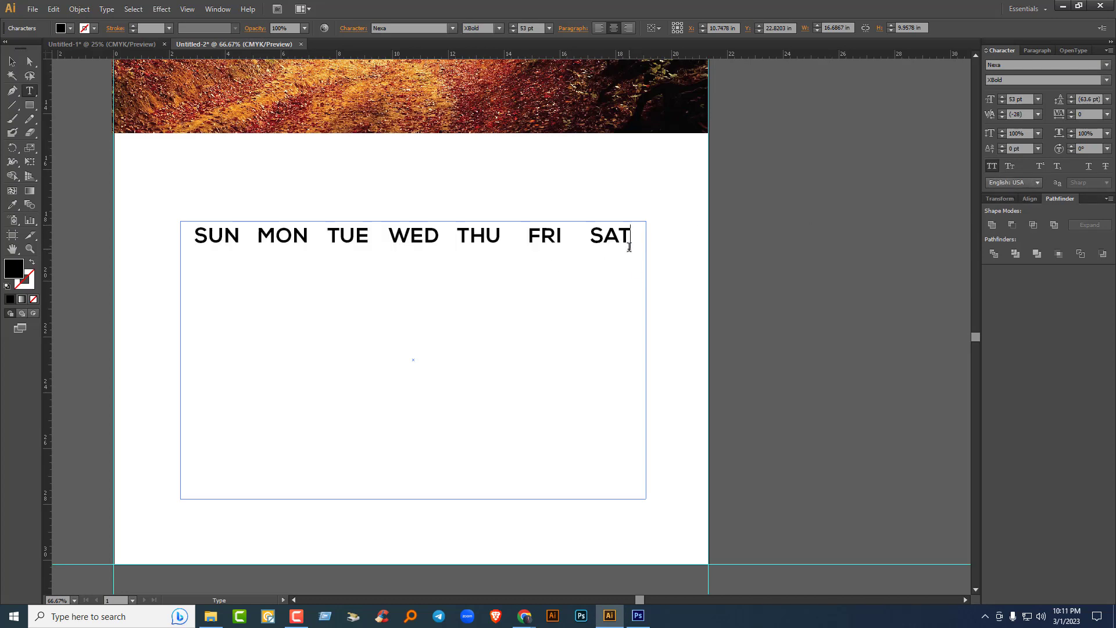
pyautogui.press('Return')
pyautogui.press('Tab')
# Step: Try font sizes of 47, 39 and 34 pt for the new row
pyautogui.doubleClick(1027, 99)
pyautogui.write('47')
pyautogui.press('Return')
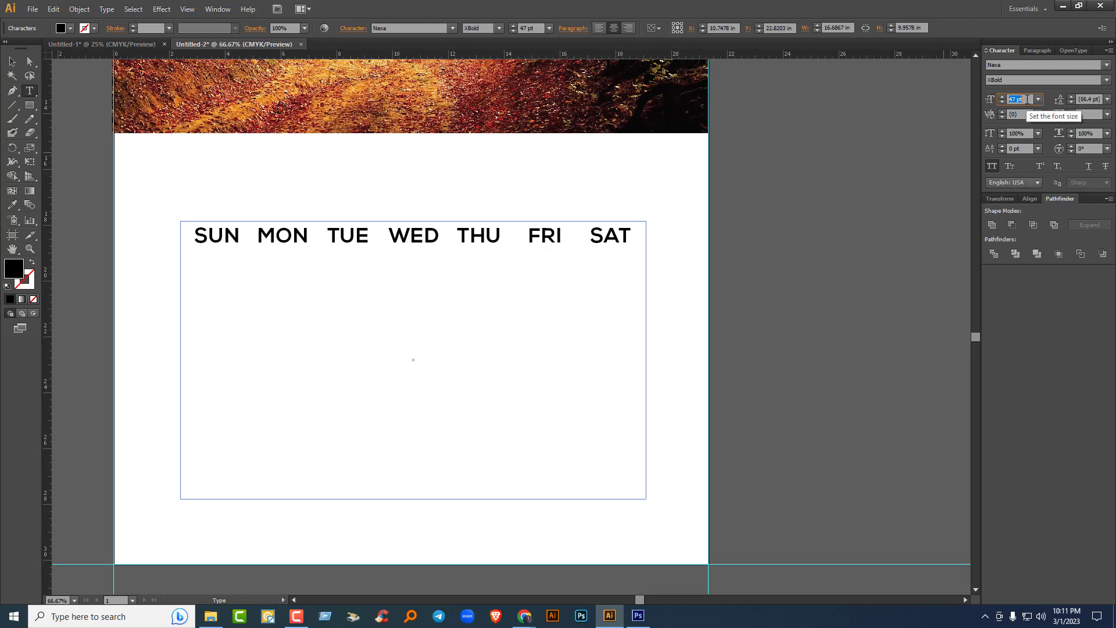
pyautogui.write('39')
pyautogui.press('Return')
pyautogui.write('34')
pyautogui.press('Return')
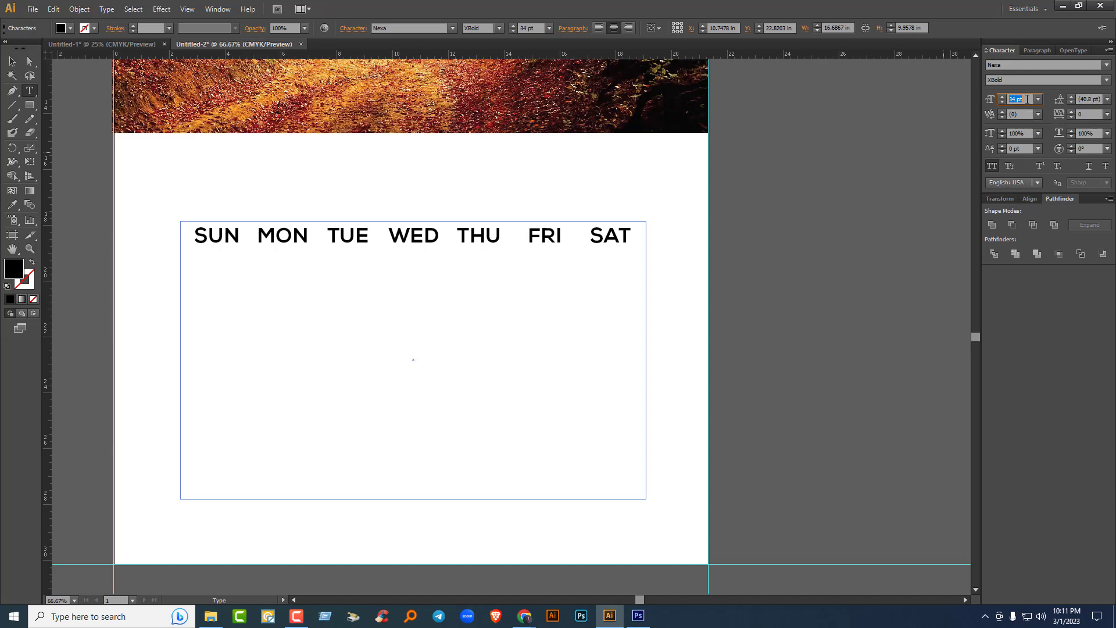
pyautogui.press('Escape')
# Step: Enter 31 in the first cell under SUN and set its font style to Book
pyautogui.write('31')
pyautogui.moveTo(230, 285); pyautogui.dragTo(160, 276)
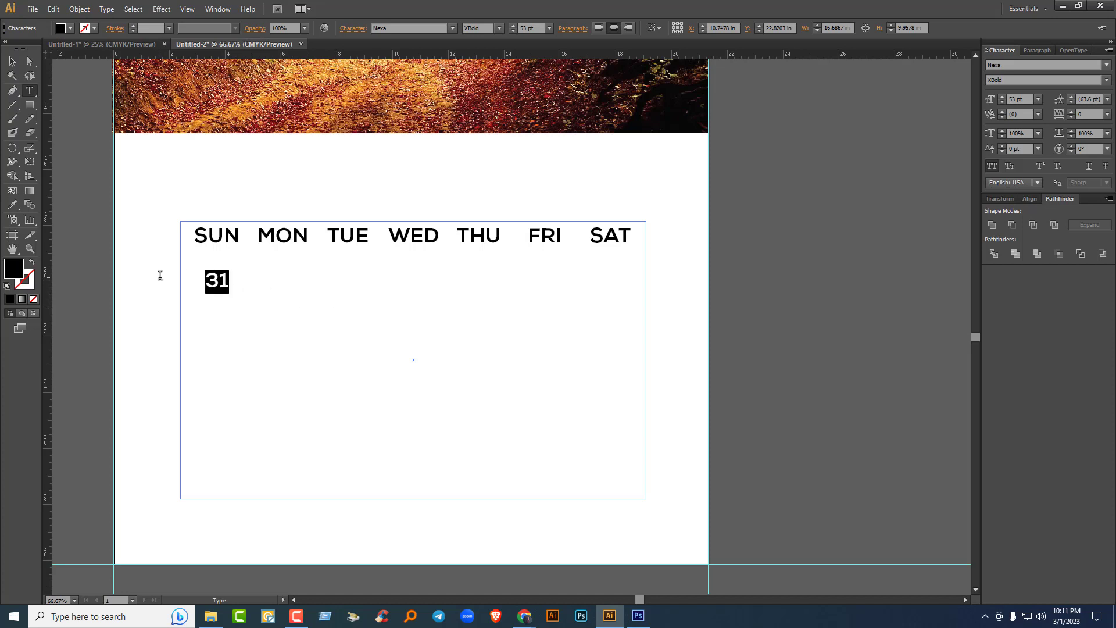
pyautogui.click(1106, 80)
pyautogui.click(1010, 118)
pyautogui.click(1107, 80)
pyautogui.click(1008, 145)
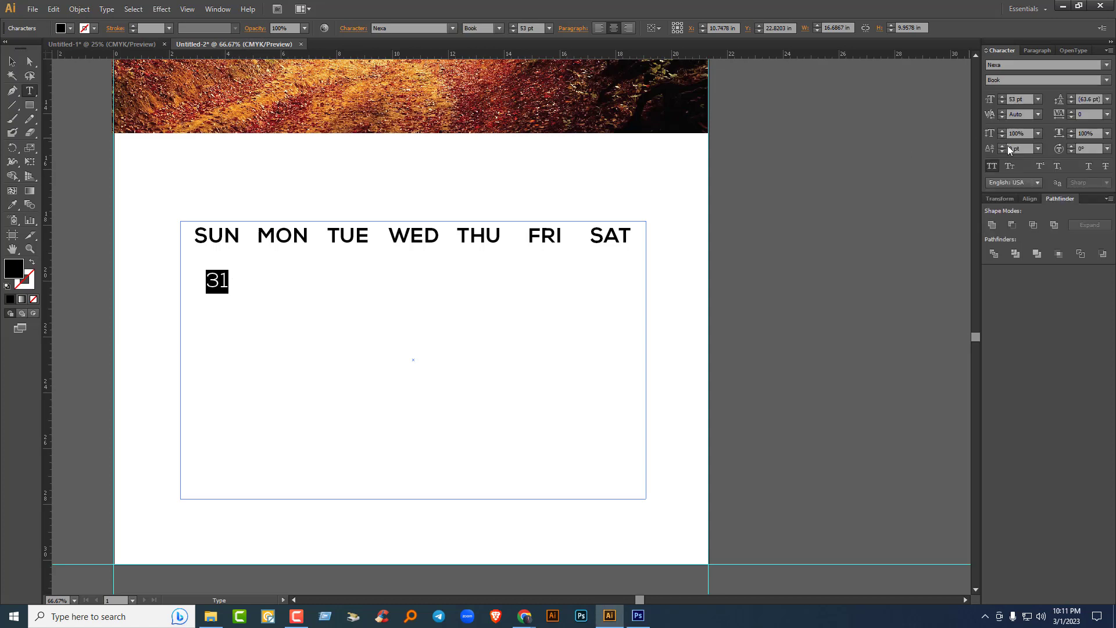
# Step: Replace the 31 under SUN with 30 and enter 31, 01, 02 and 03 in the following columns
pyautogui.click(231, 282)
pyautogui.press('Tab')
pyautogui.press('BackSpace')
pyautogui.press('BackSpace')
pyautogui.press('BackSpace')
pyautogui.write('30 ')
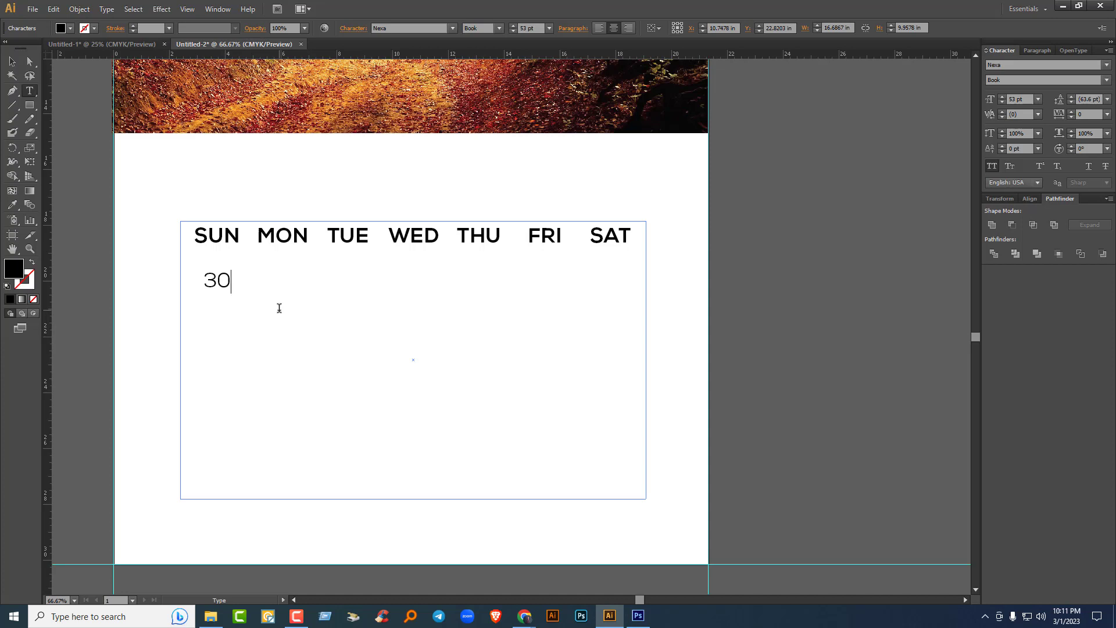
pyautogui.write('31 01 02 03 ')
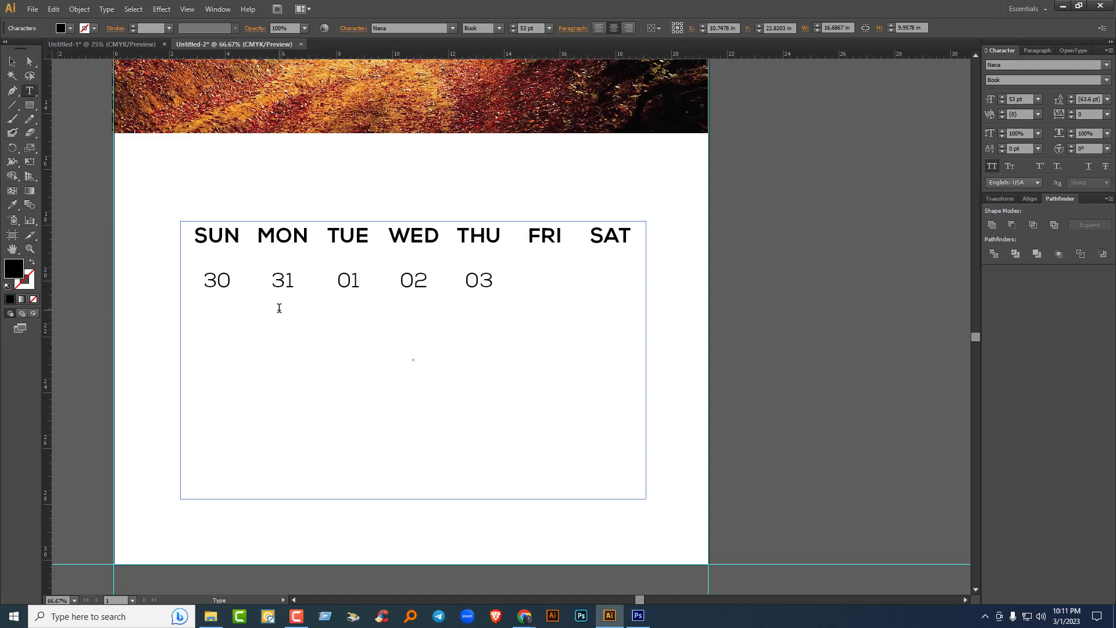
# Step: Complete the first date row with 04 and 05, and fill the second row with 06 through 12
pyautogui.write('04')
pyautogui.press('Tab')
pyautogui.write('05 06\t07')
pyautogui.press('Tab')
pyautogui.write('08')
pyautogui.press('Tab')
pyautogui.write('09')
pyautogui.press('Tab')
pyautogui.write('10')
pyautogui.press('Tab')
pyautogui.write('11')
pyautogui.press('Tab')
pyautogui.write('12')
# Step: Fill the third date row with 13 through 19, one number per day column
pyautogui.press('Return')
pyautogui.write('13')
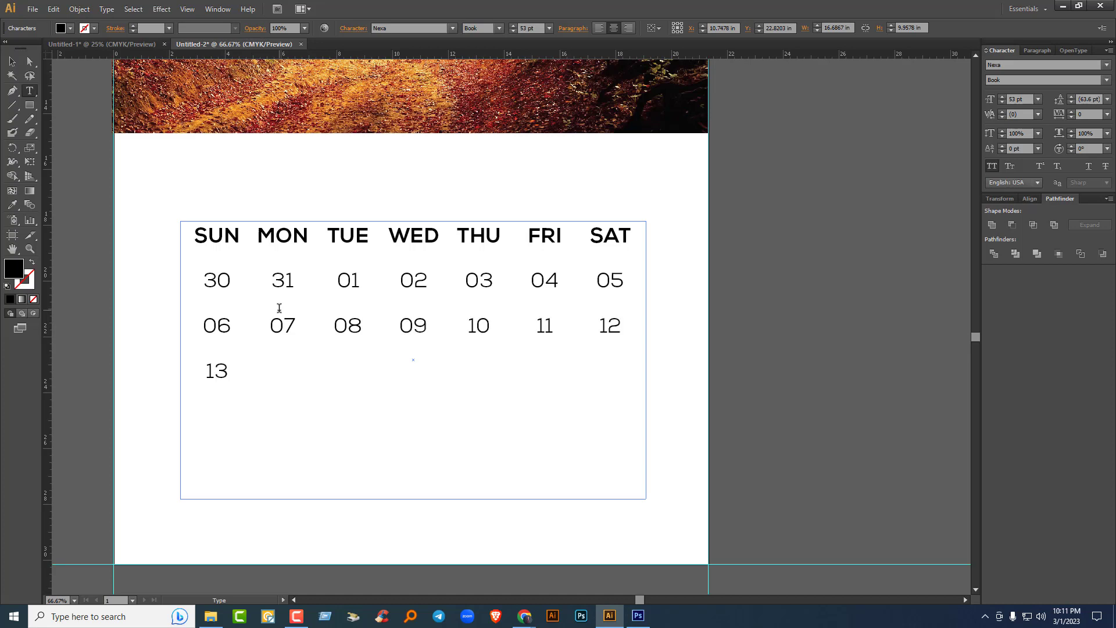
pyautogui.press('Tab')
pyautogui.write('14 15')
pyautogui.press('Tab')
pyautogui.write('16')
pyautogui.press('Tab')
pyautogui.write('17')
pyautogui.press('Tab')
pyautogui.write('18')
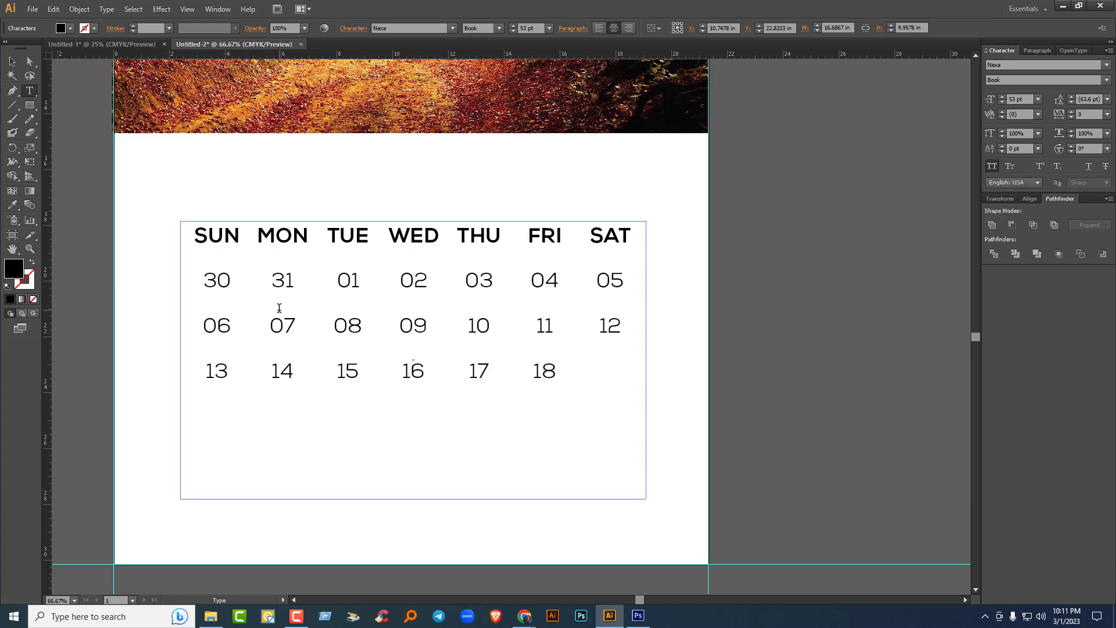
pyautogui.press('Tab')
pyautogui.write('19')
# Step: Fill the fourth date row with 20 through 26 and start the fifth row with 27 under SUN
pyautogui.press('Return')
pyautogui.write('20')
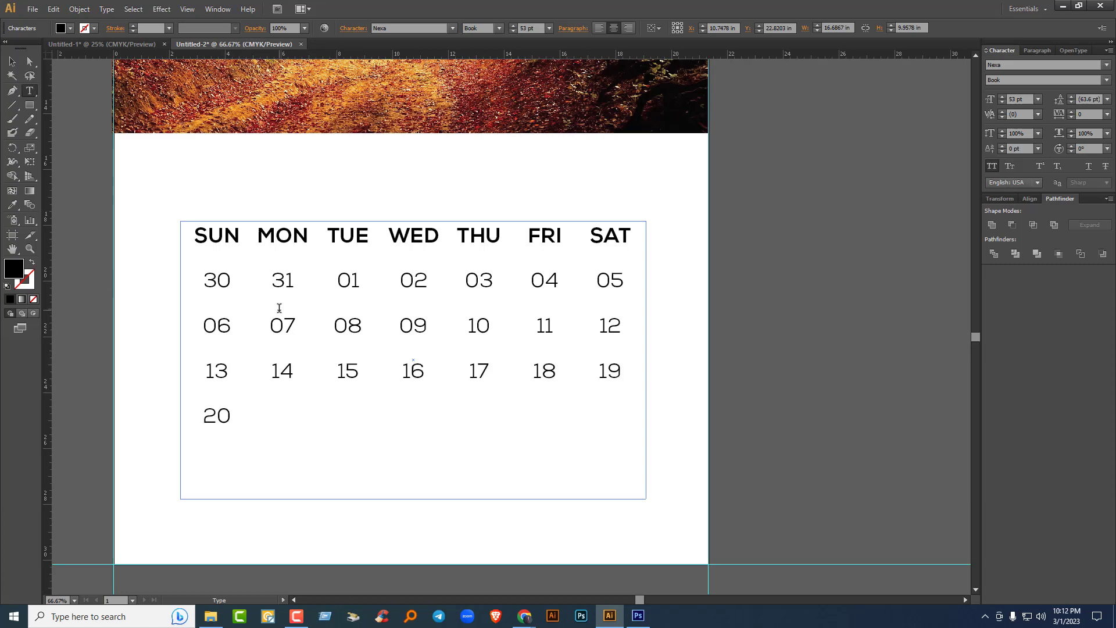
pyautogui.press('Tab')
pyautogui.write('21 22')
pyautogui.press('Tab')
pyautogui.write('23')
pyautogui.press('Tab')
pyautogui.write('24 15')
pyautogui.press('BackSpace')
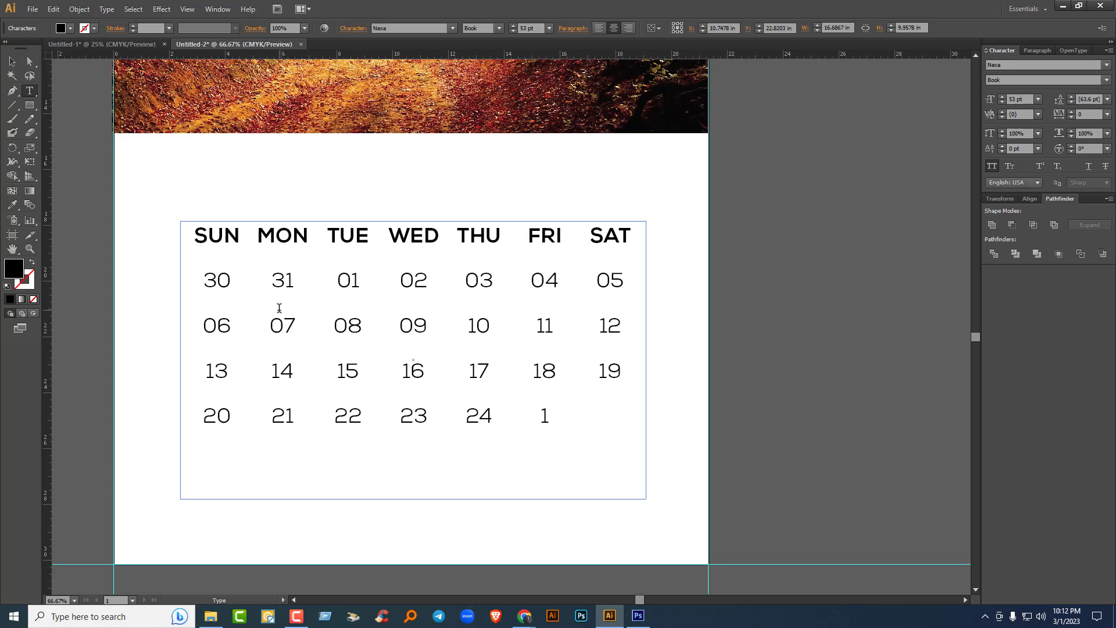
pyautogui.write('25')
pyautogui.press('Tab')
pyautogui.write('26 27')
# Step: Complete the last date row with 28, 29, 30, 31, 01 and 02
pyautogui.press('Tab')
pyautogui.write('28')
pyautogui.press('Tab')
pyautogui.write('29')
pyautogui.press('Tab')
pyautogui.write('30 ')
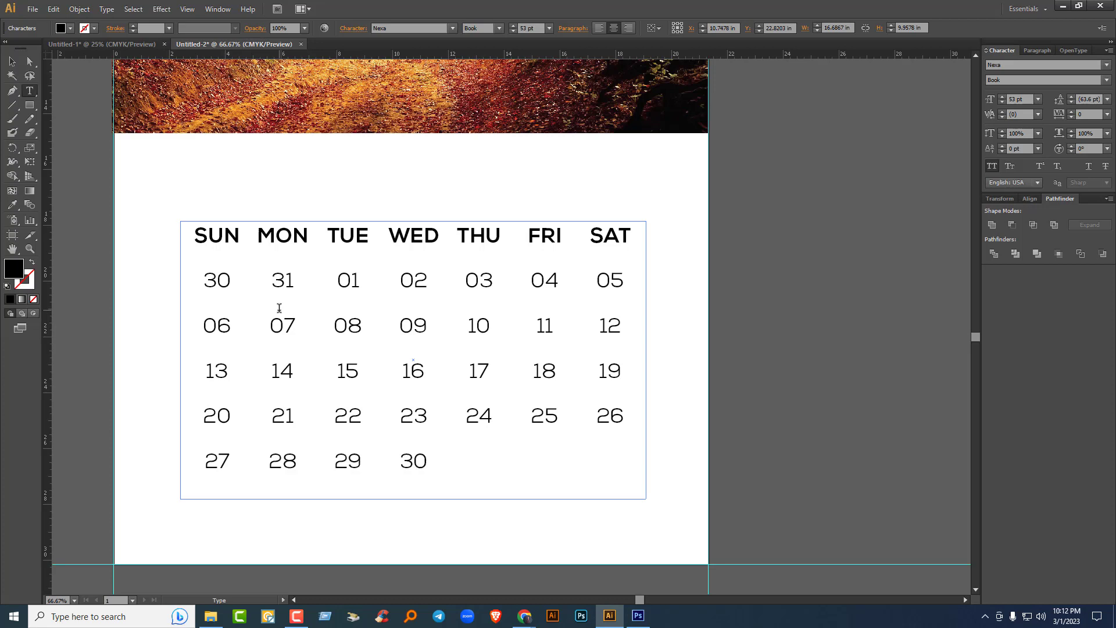
pyautogui.write('31')
pyautogui.press('Tab')
pyautogui.write('01')
pyautogui.press('Tab')
pyautogui.write('02')
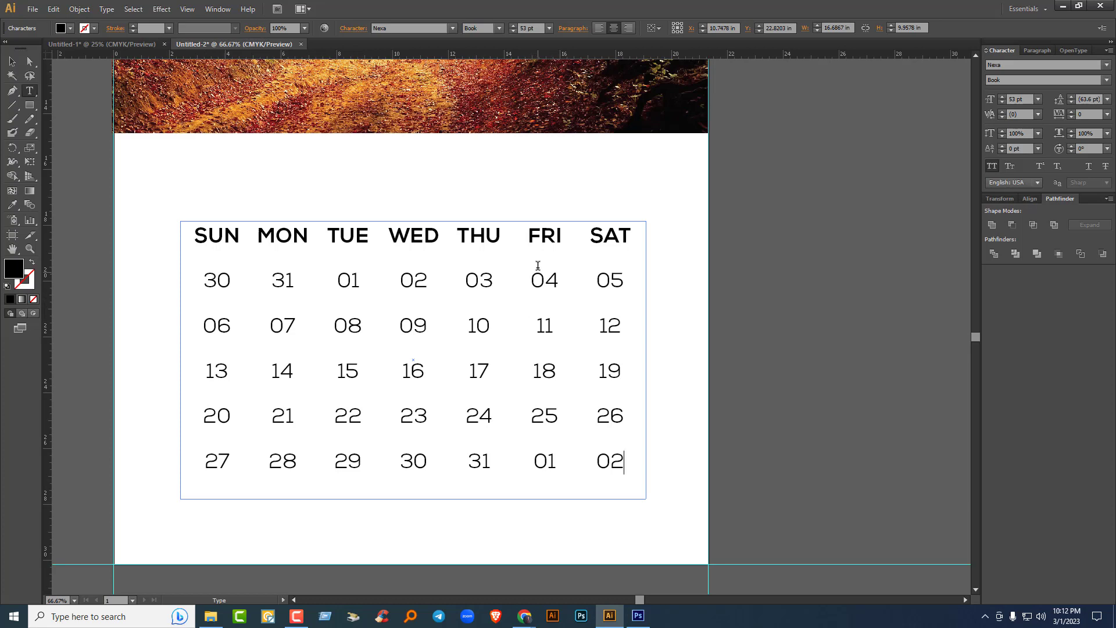
# Step: Color the FRI heading and the date 04 below it CMYK Red
pyautogui.moveTo(529, 235); pyautogui.dragTo(559, 236)
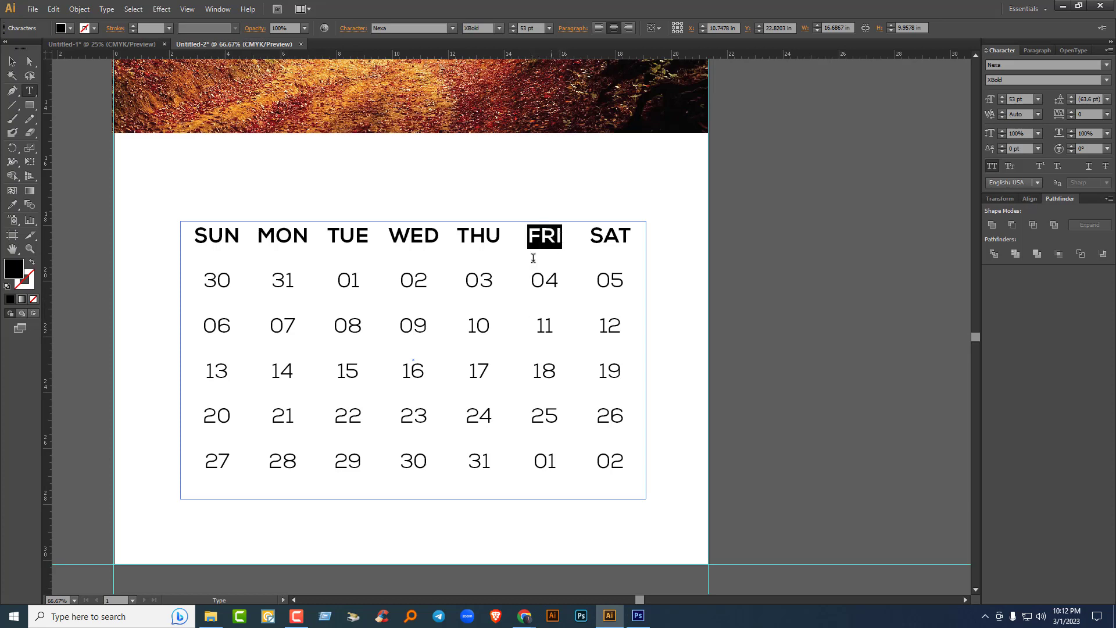
pyautogui.click(70, 28)
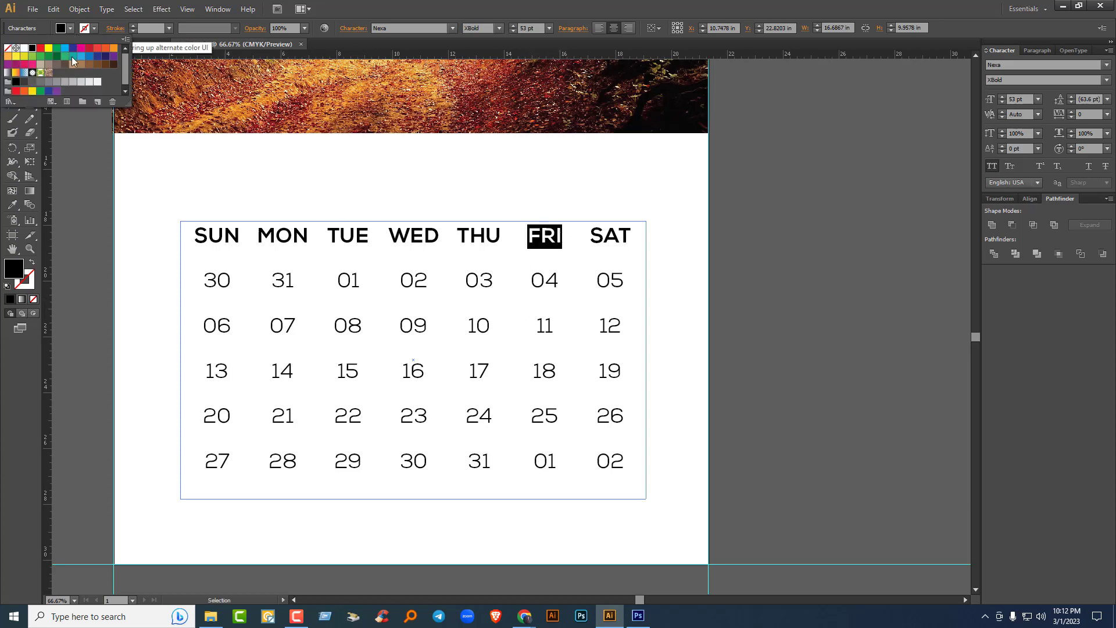
pyautogui.click(41, 48)
pyautogui.click(549, 282)
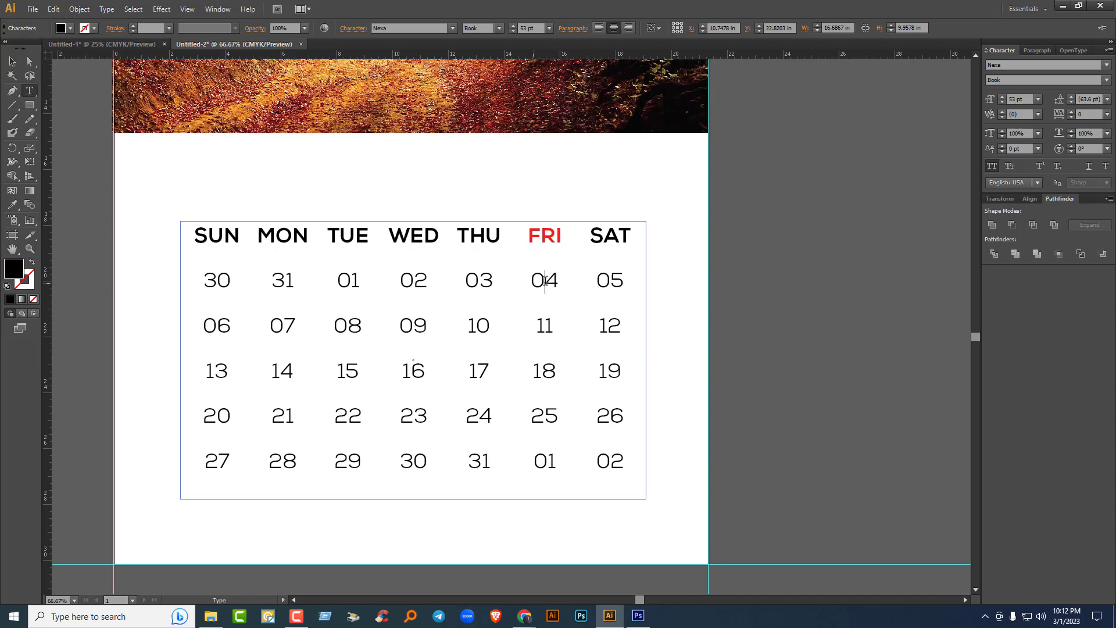
pyautogui.doubleClick(549, 282)
pyautogui.click(70, 28)
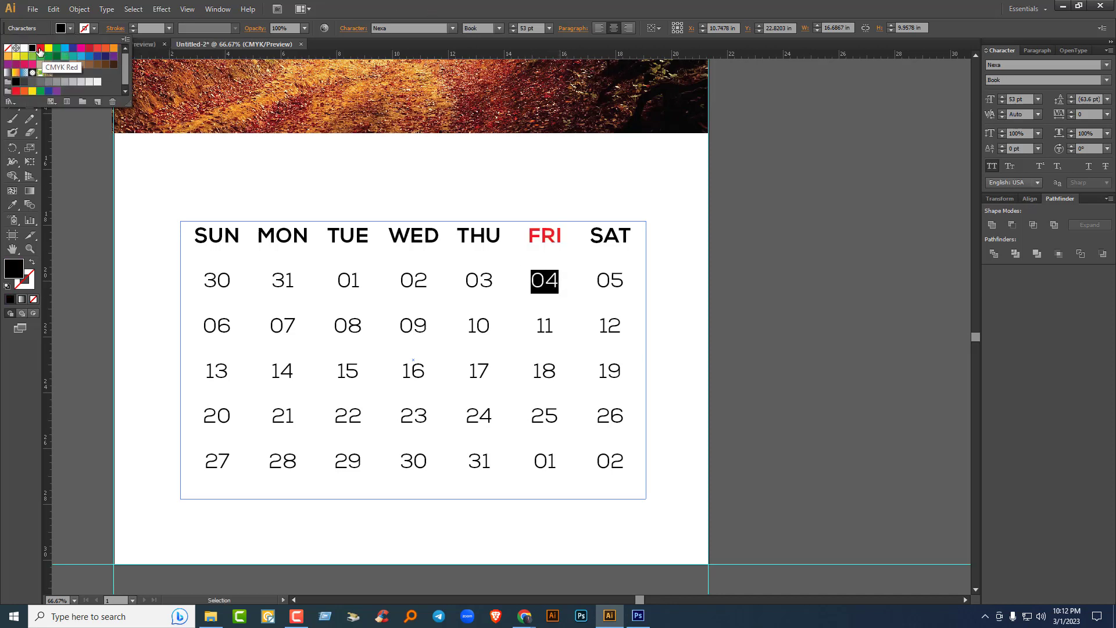
pyautogui.click(40, 47)
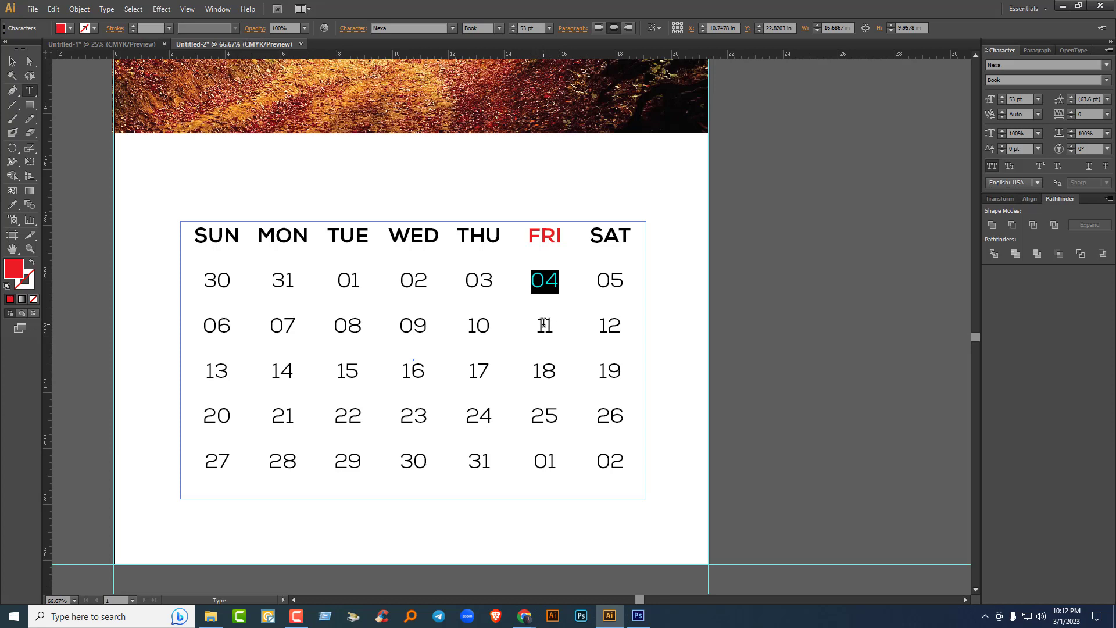
# Step: Color the Friday dates 11 and 18 CMYK Red
pyautogui.click(541, 326)
pyautogui.doubleClick(544, 327)
pyautogui.click(70, 28)
pyautogui.click(41, 49)
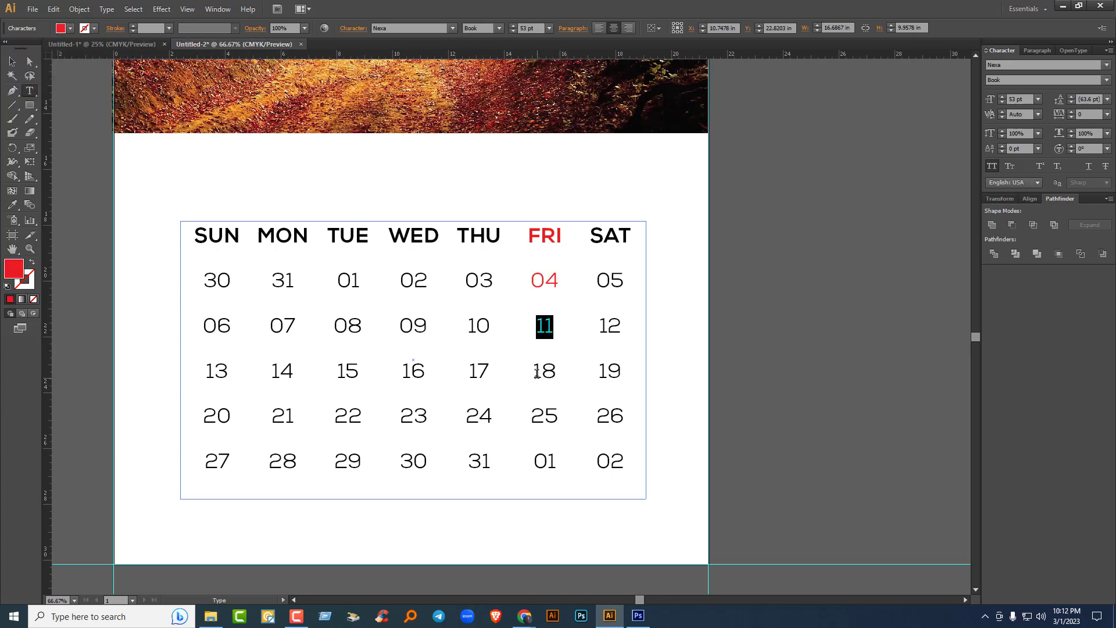
pyautogui.click(538, 372)
pyautogui.doubleClick(545, 371)
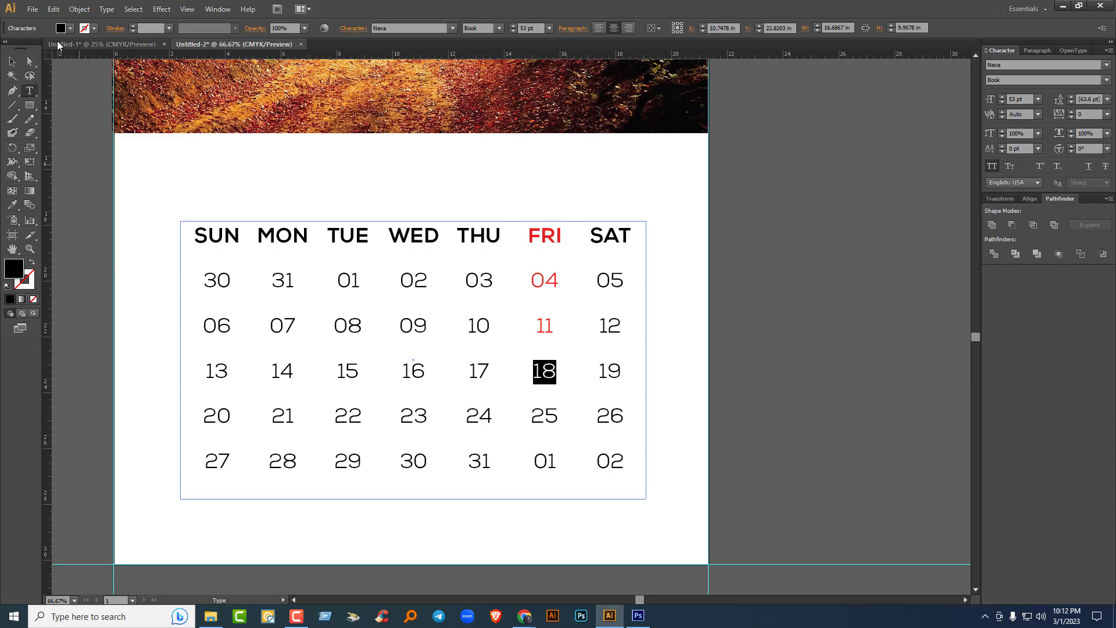
pyautogui.click(70, 28)
pyautogui.click(40, 48)
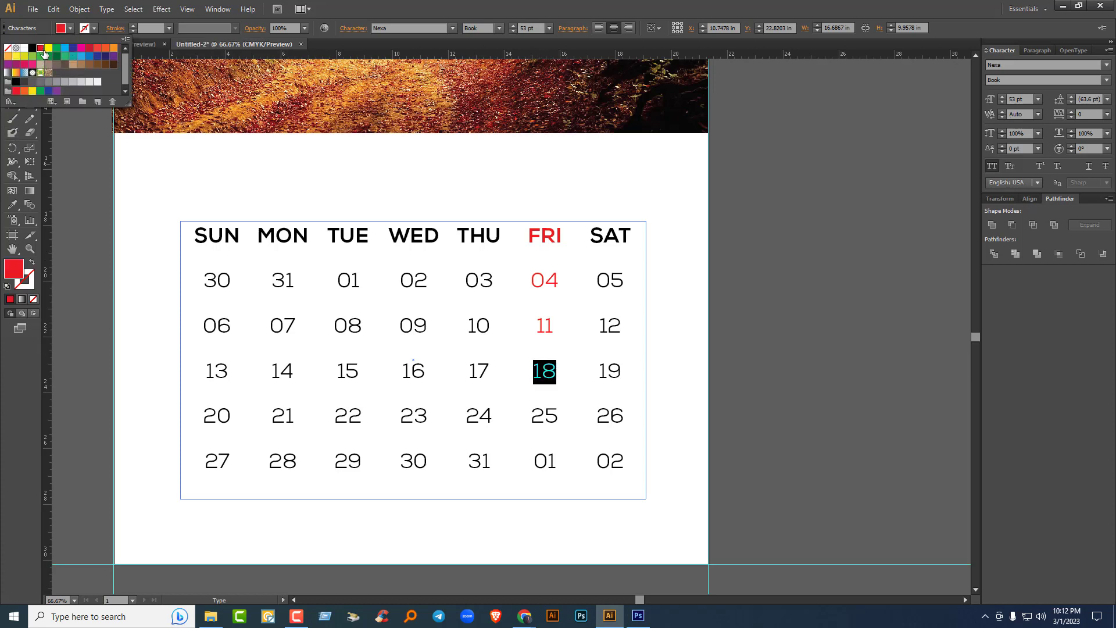
# Step: Color the Friday date 25 and the 01 below it CMYK Red
pyautogui.doubleClick(545, 416)
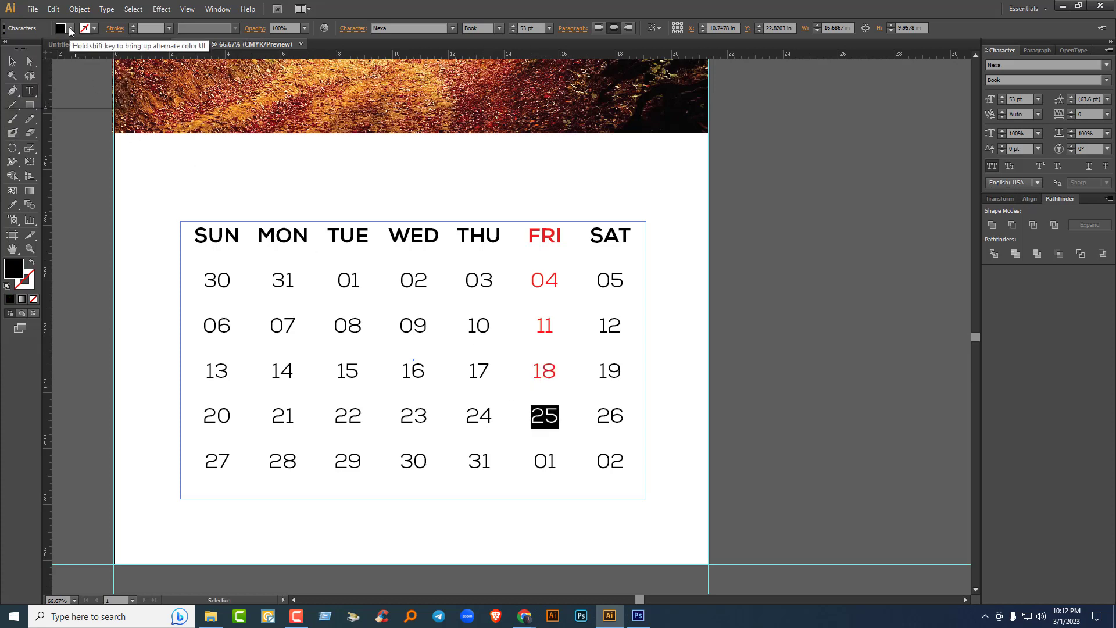
pyautogui.click(70, 28)
pyautogui.click(40, 48)
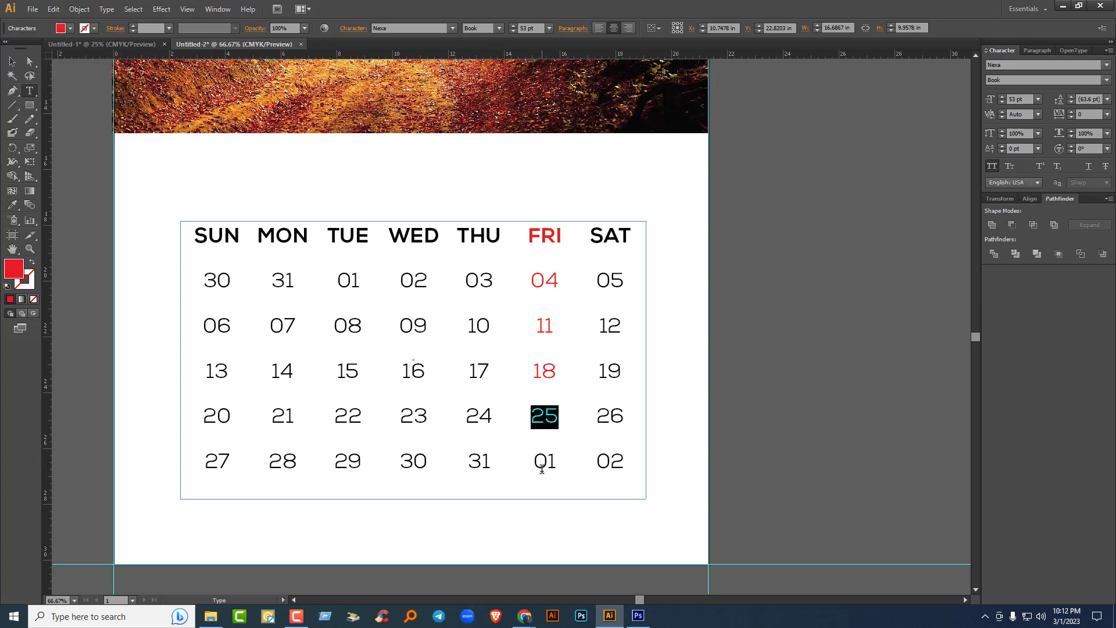
pyautogui.doubleClick(541, 461)
pyautogui.click(70, 28)
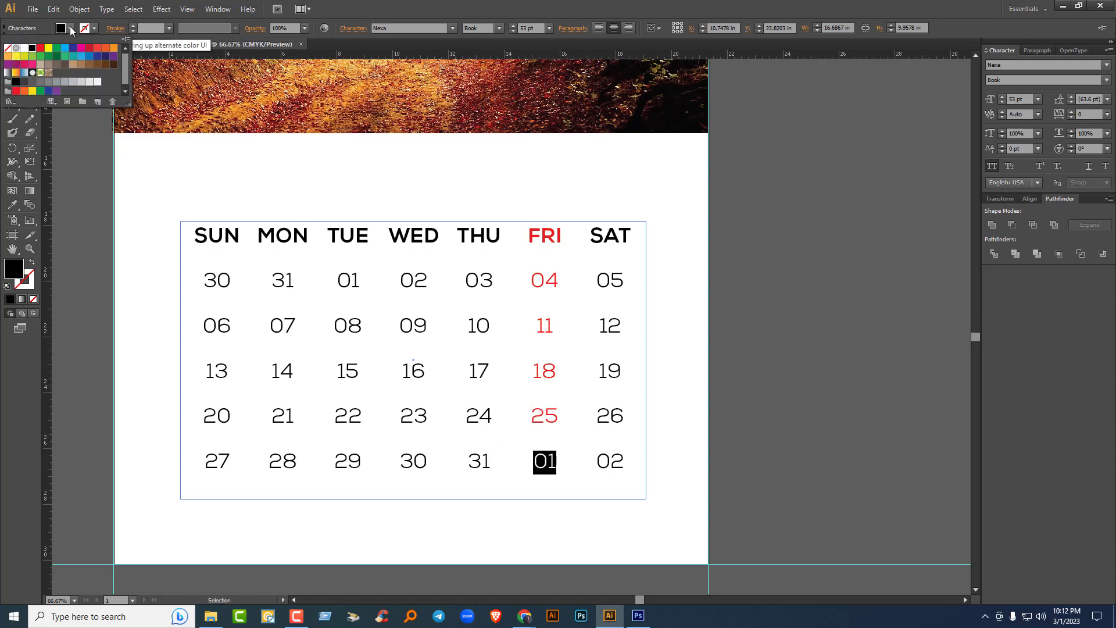
pyautogui.click(40, 49)
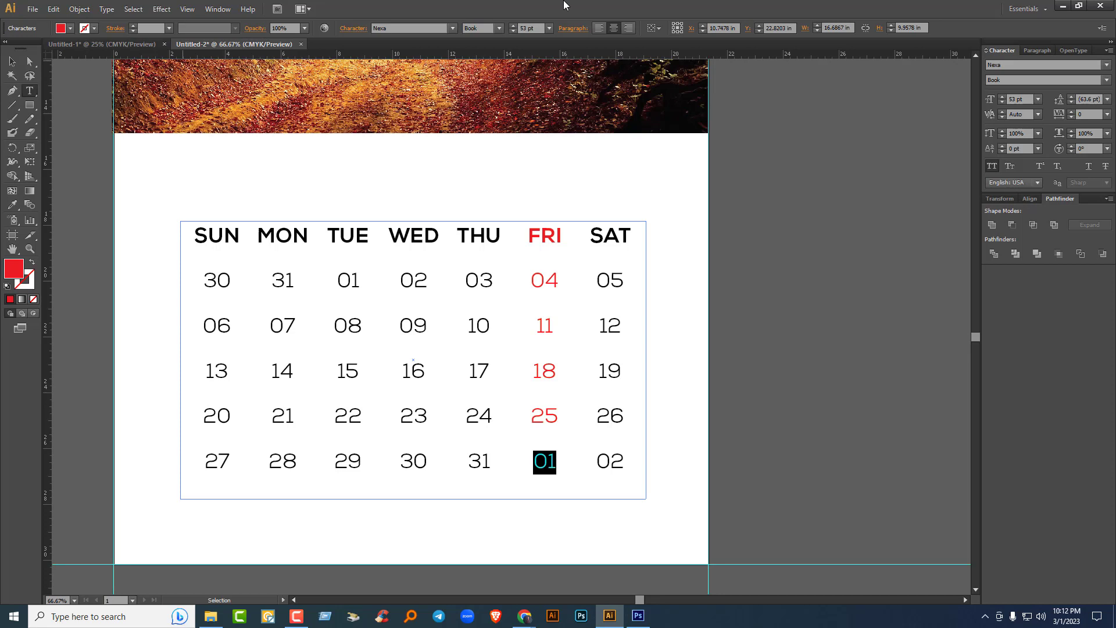
# Step: Add the text JANUARY in the blank area between the photo and the weekday headings
pyautogui.click(12, 62)
pyautogui.click(780, 347)
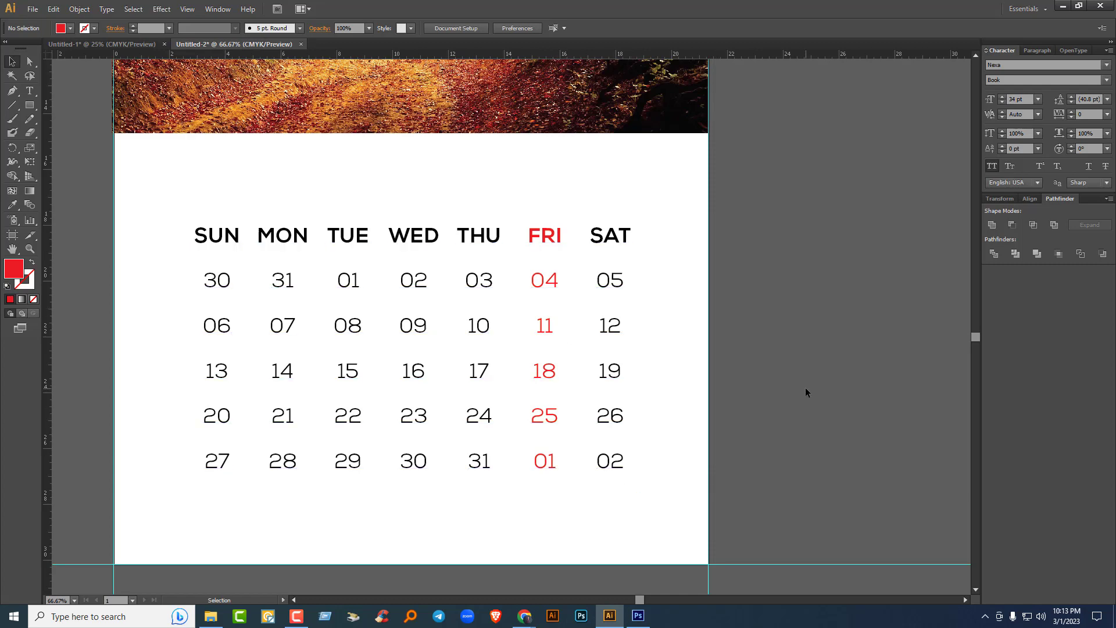
pyautogui.keyDown('alt'); pyautogui.scroll(-1, 805, 387); pyautogui.keyUp('alt')
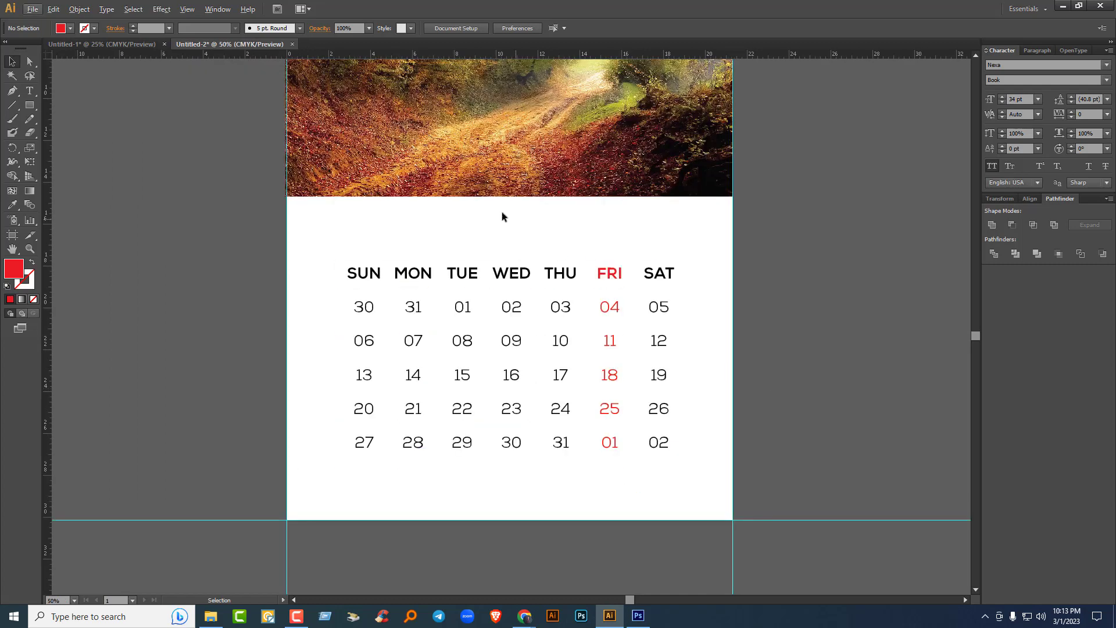
pyautogui.press('t')
pyautogui.click(472, 234)
pyautogui.write('JANUARY')
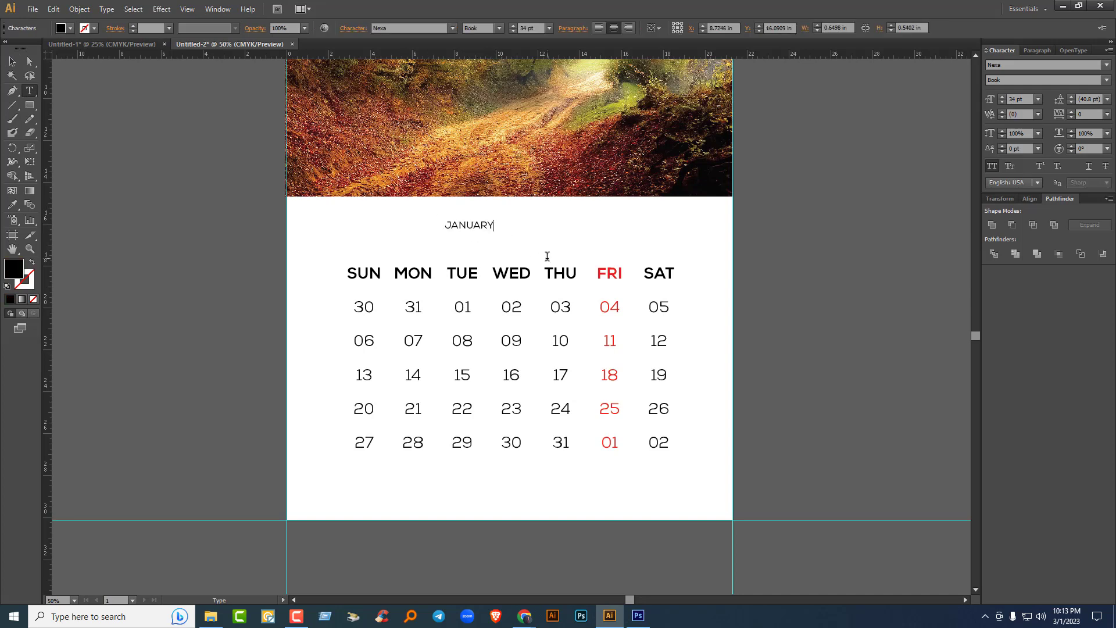
# Step: Set the JANUARY title to Nexa XBold at 90 pt and center it above the date grid
pyautogui.hotkey('ctrl', 'a')
pyautogui.click(1106, 79)
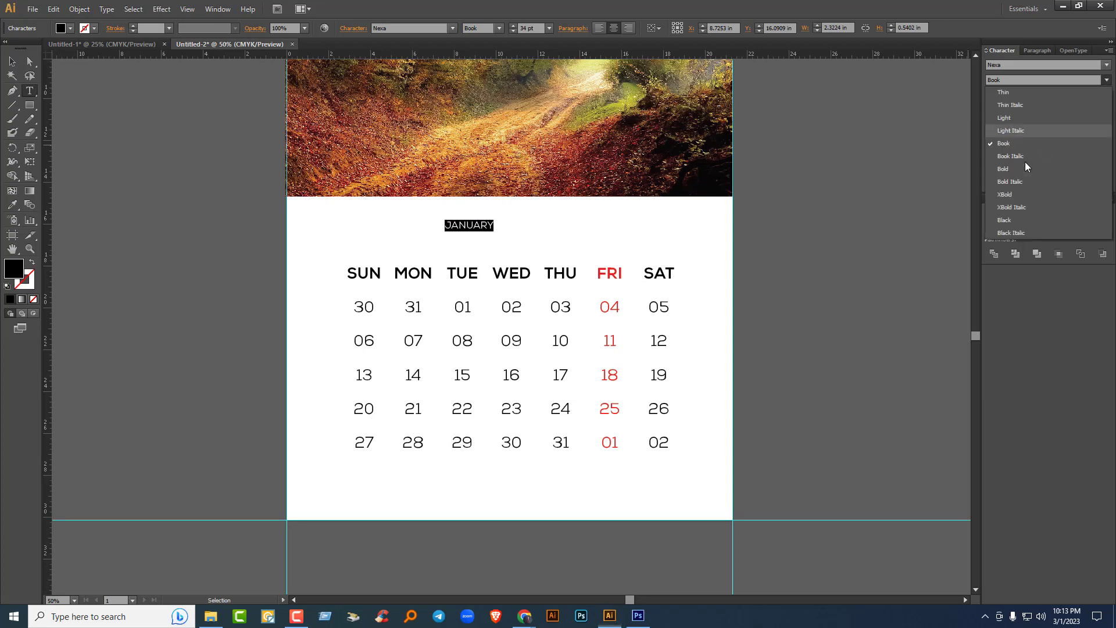
pyautogui.click(1009, 197)
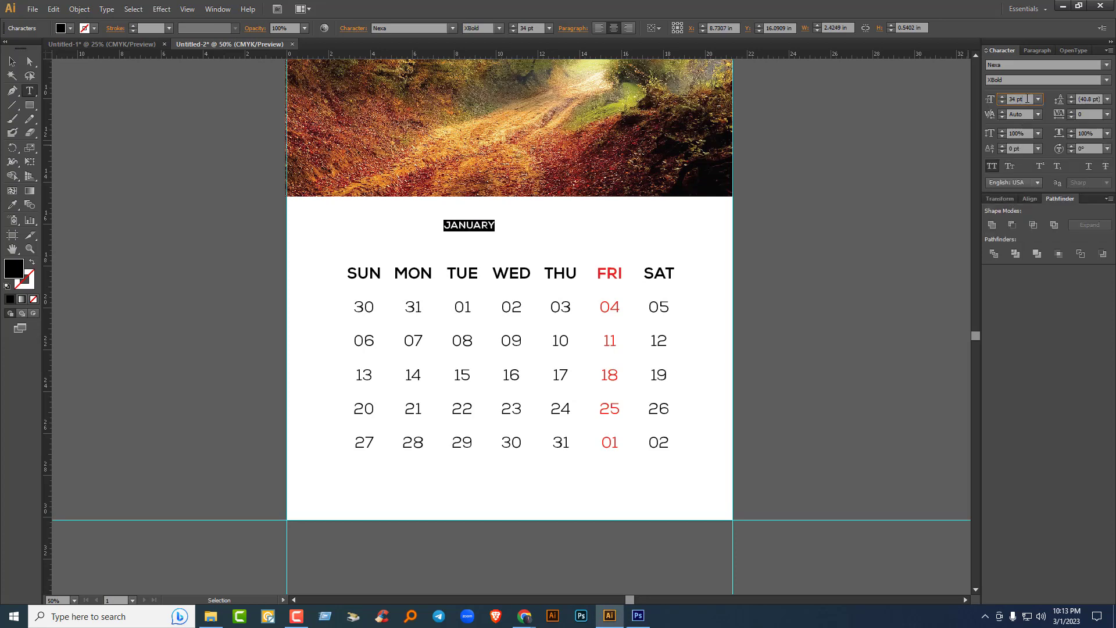
pyautogui.scroll(20, 1027, 98)
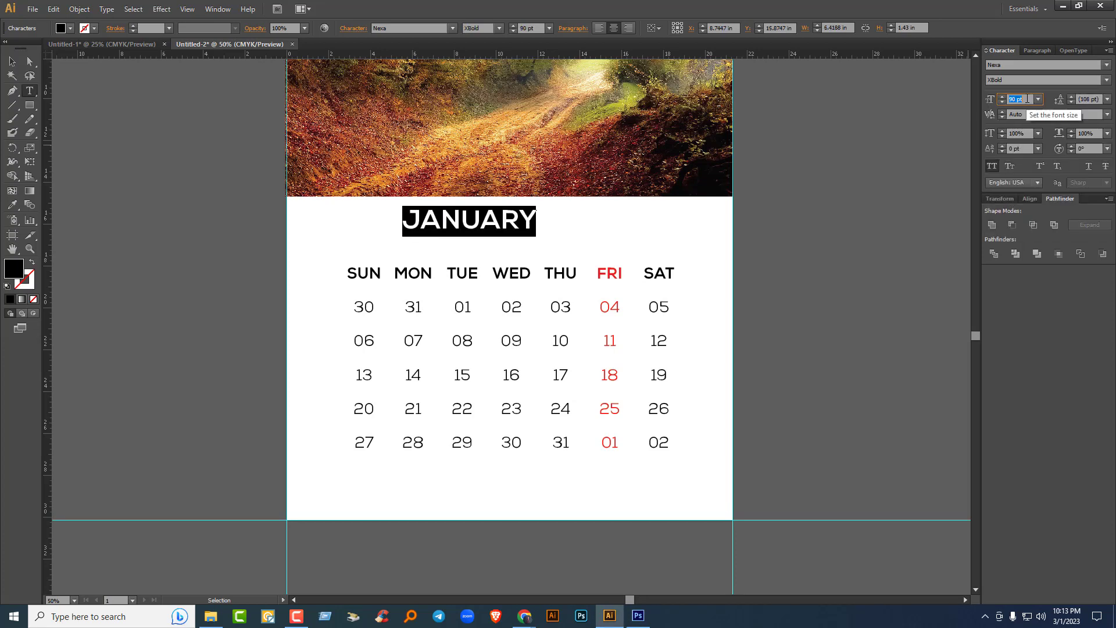
pyautogui.click(11, 61)
pyautogui.moveTo(475, 229); pyautogui.dragTo(535, 232)
pyautogui.click(832, 285)
# Step: Draw a black rounded rectangle about 7.33 by 1.72 in over JANUARY and shift it aside to uncover the text
pyautogui.moveTo(30, 105); pyautogui.dragTo(58, 118)
pyautogui.moveTo(439, 216); pyautogui.dragTo(590, 249)
pyautogui.press('v')
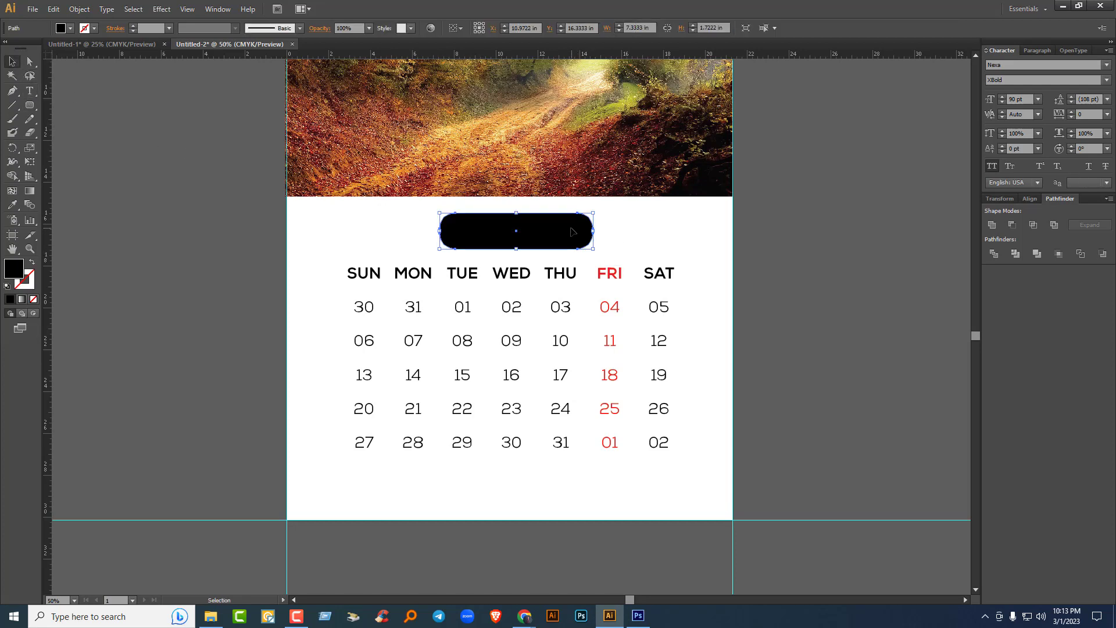
pyautogui.moveTo(557, 234); pyautogui.dragTo(678, 215)
# Step: Bring the JANUARY title to the front and color it white by sampling the page background
pyautogui.click(495, 234)
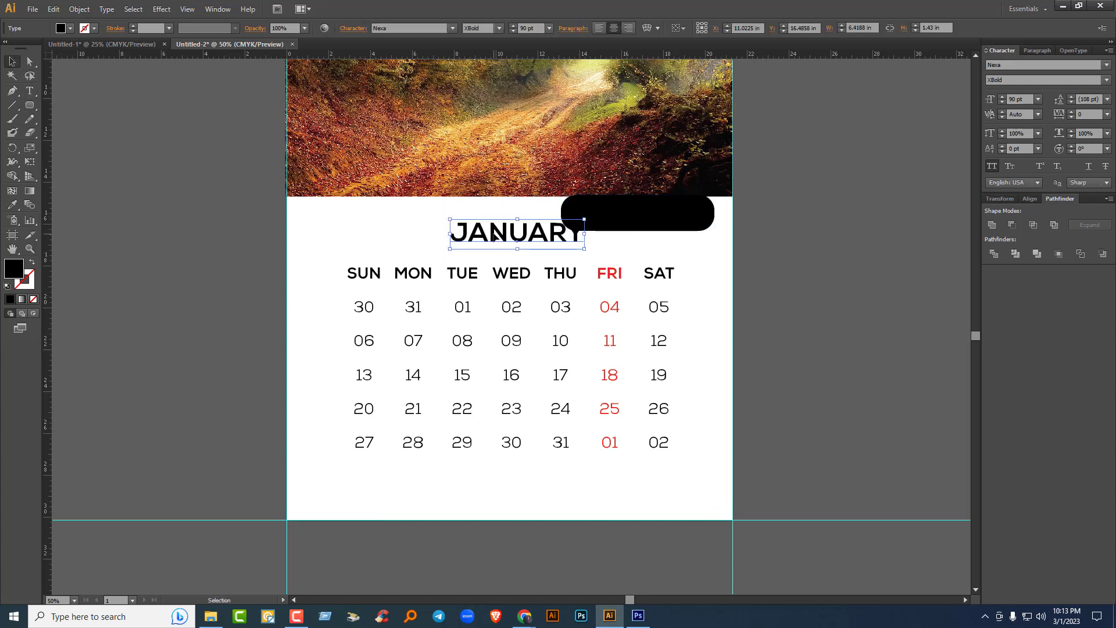
pyautogui.rightClick(494, 236)
pyautogui.moveTo(535, 345)
pyautogui.click(631, 341)
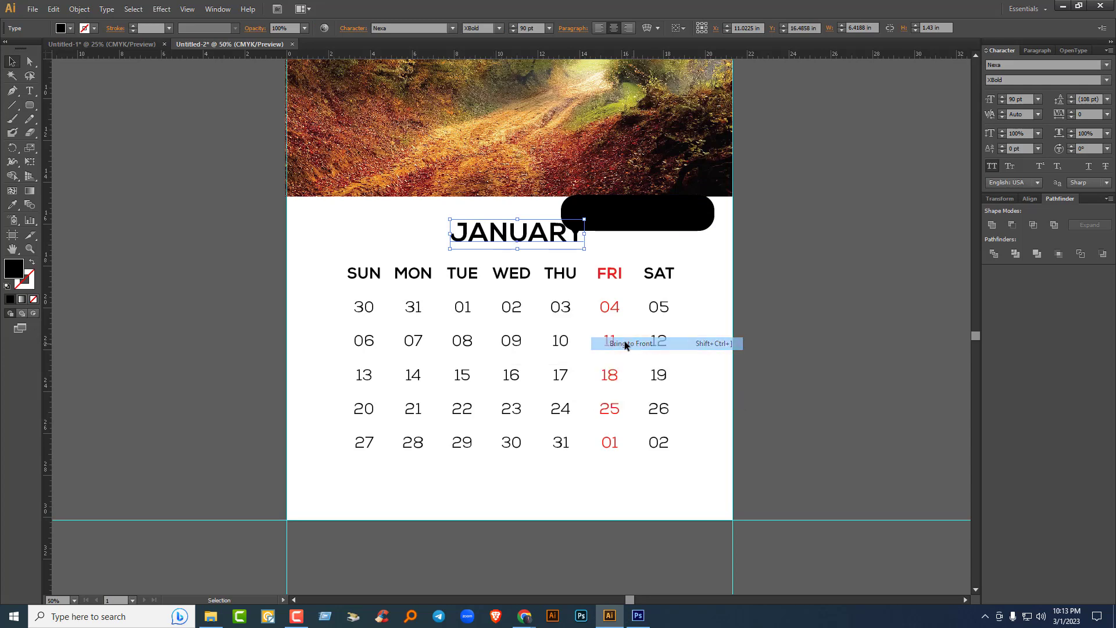
pyautogui.click(12, 205)
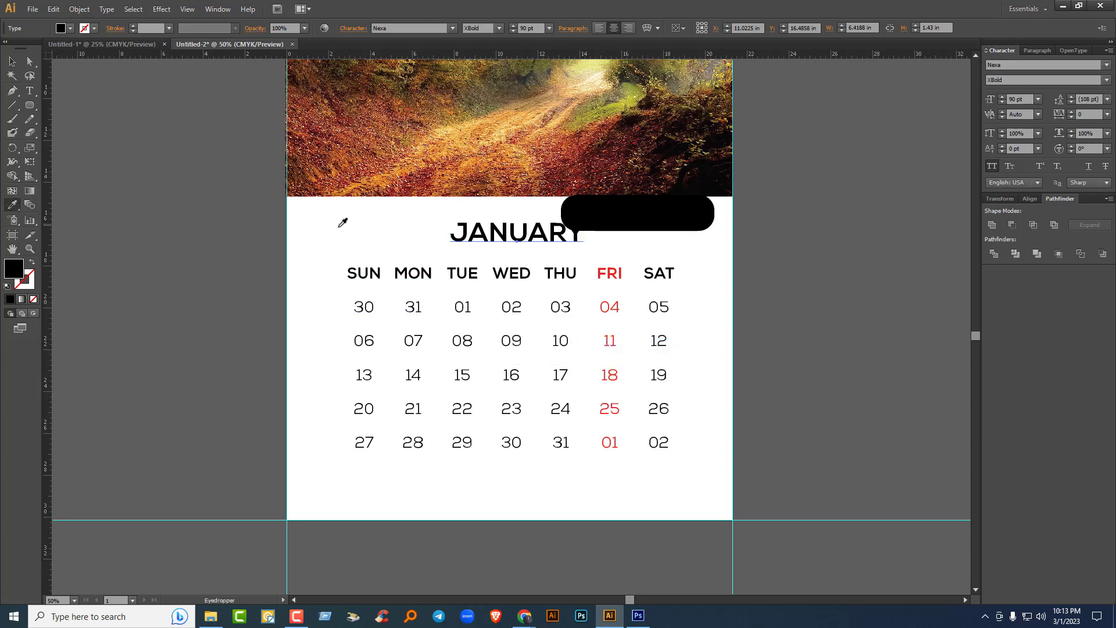
pyautogui.click(335, 224)
# Step: Combine the white JANUARY title with the black rounded rectangle, centered above the weekday headings
pyautogui.press('v')
pyautogui.moveTo(469, 242)
pyautogui.mouseDown()
pyautogui.moveTo(589, 224)
pyautogui.moveTo(457, 230)
pyautogui.mouseUp()
pyautogui.keyDown('shift'); pyautogui.click(569, 212); pyautogui.keyUp('shift')
pyautogui.click(846, 333)
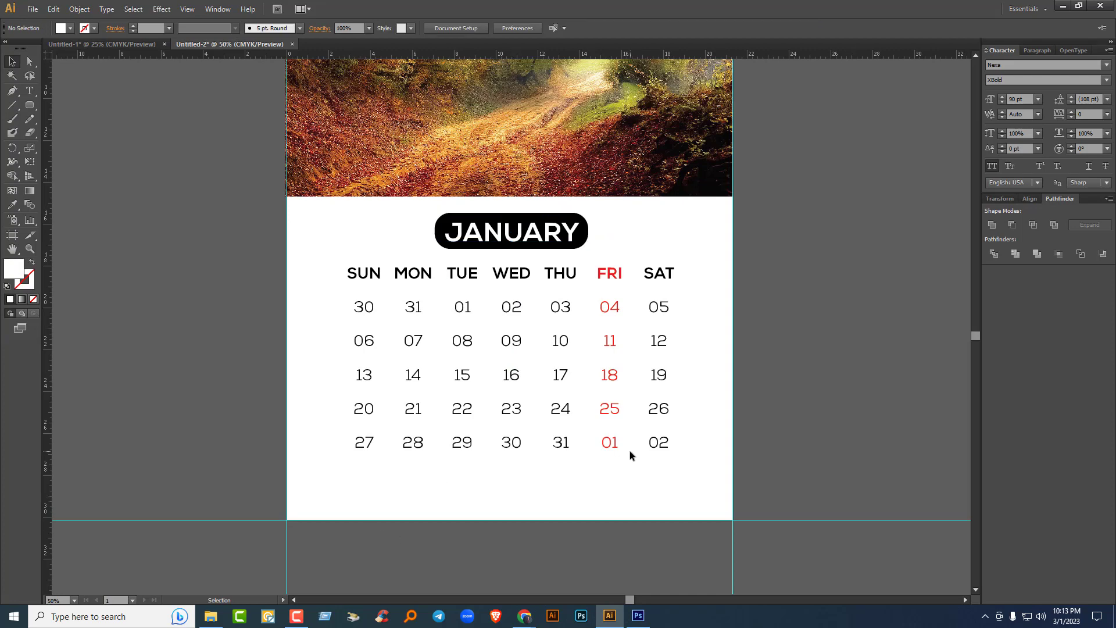
# Step: Try to enlarge the date grid's text frame to about 18.3 by 10.9 in
pyautogui.keyDown('shift'); pyautogui.click(656, 446); pyautogui.keyUp('shift')
pyautogui.moveTo(688, 471); pyautogui.dragTo(720, 481)
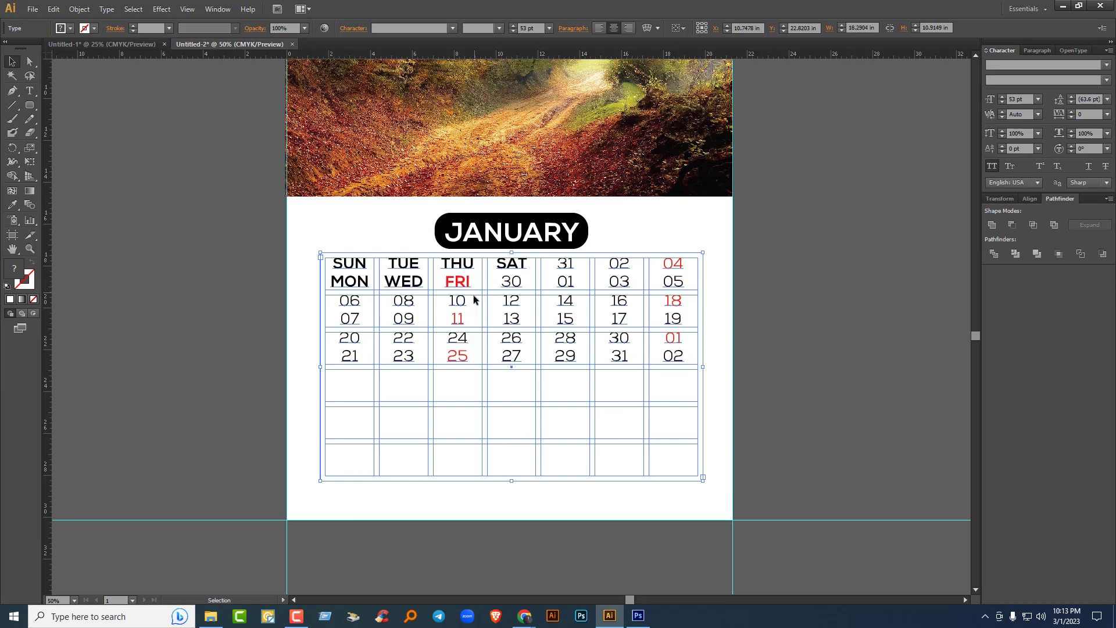
pyautogui.click(897, 364)
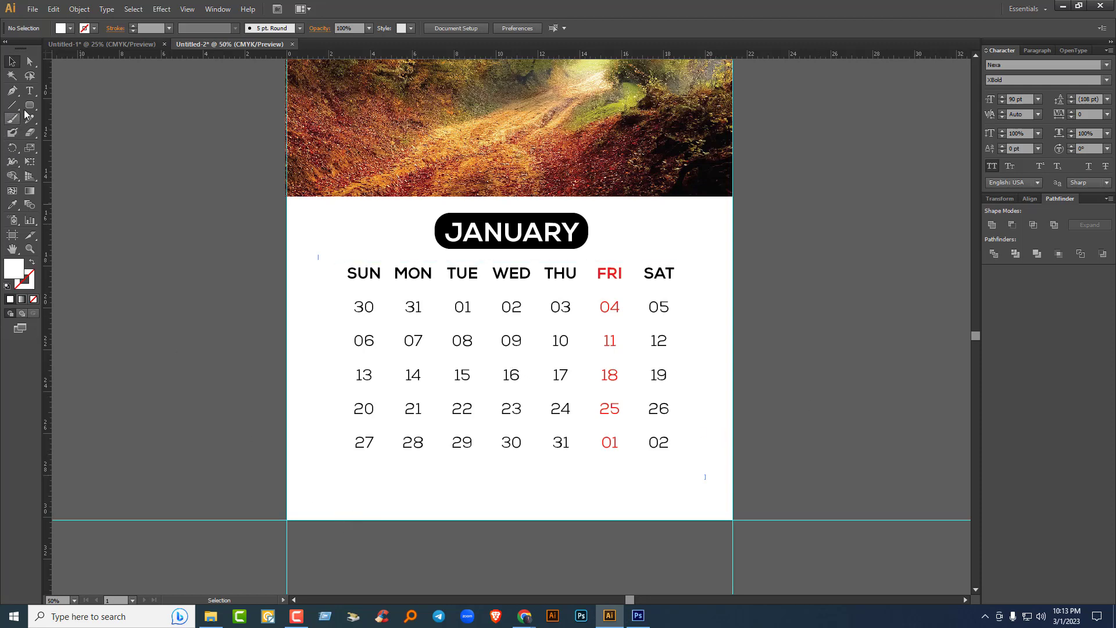
# Step: Draw a full-width rectangle about 1.64 in high along the page's lower edge and fill it with dark maroon sampled from the photo
pyautogui.moveTo(30, 105); pyautogui.dragTo(67, 108)
pyautogui.moveTo(286, 485); pyautogui.dragTo(733, 520)
pyautogui.click(12, 61)
pyautogui.click(12, 205)
pyautogui.click(357, 105)
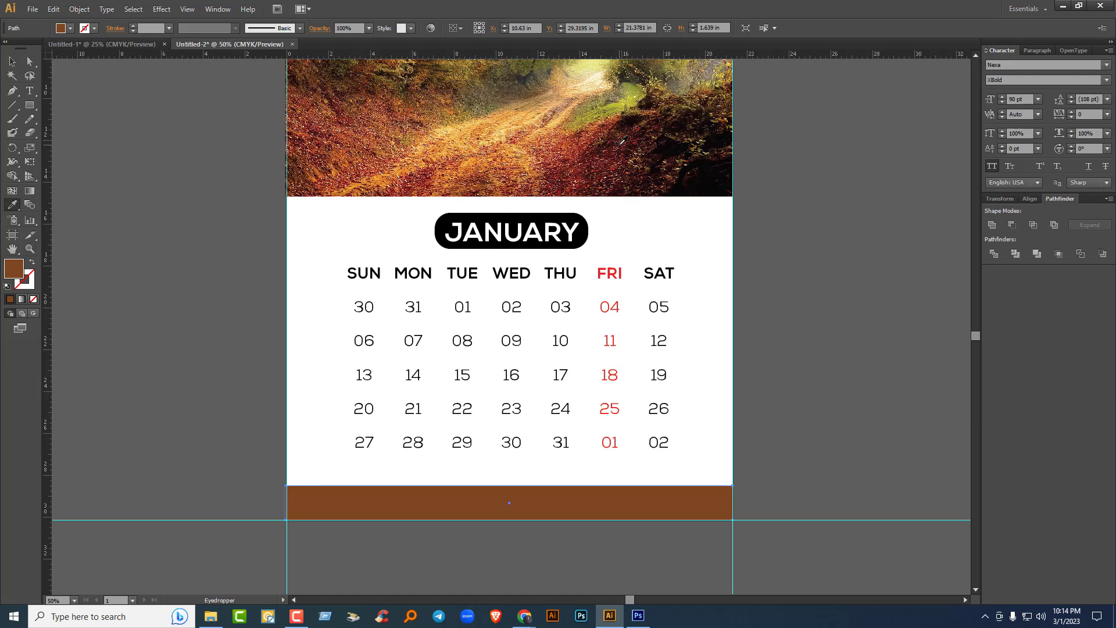
pyautogui.click(620, 144)
pyautogui.click(12, 61)
pyautogui.click(179, 247)
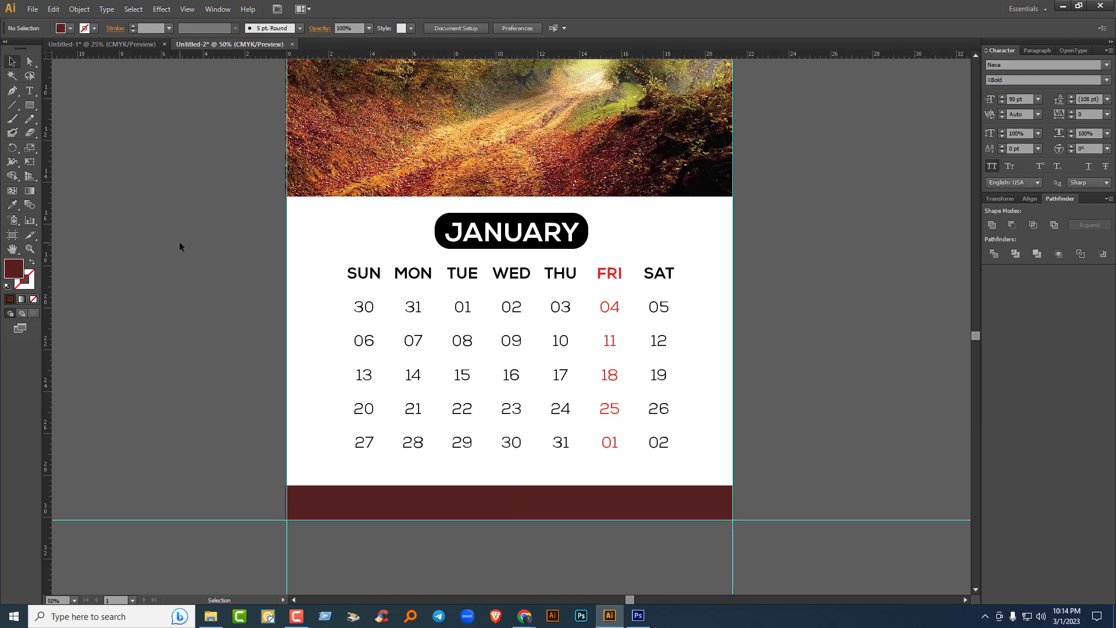
# Step: Draw a maroon rounded rectangle about 12.08 by 2.71 in across the photo's left edge, extending past the page
pyautogui.hotkey('ctrl', '-')
pyautogui.moveTo(547, 326); pyautogui.dragTo(629, 398)
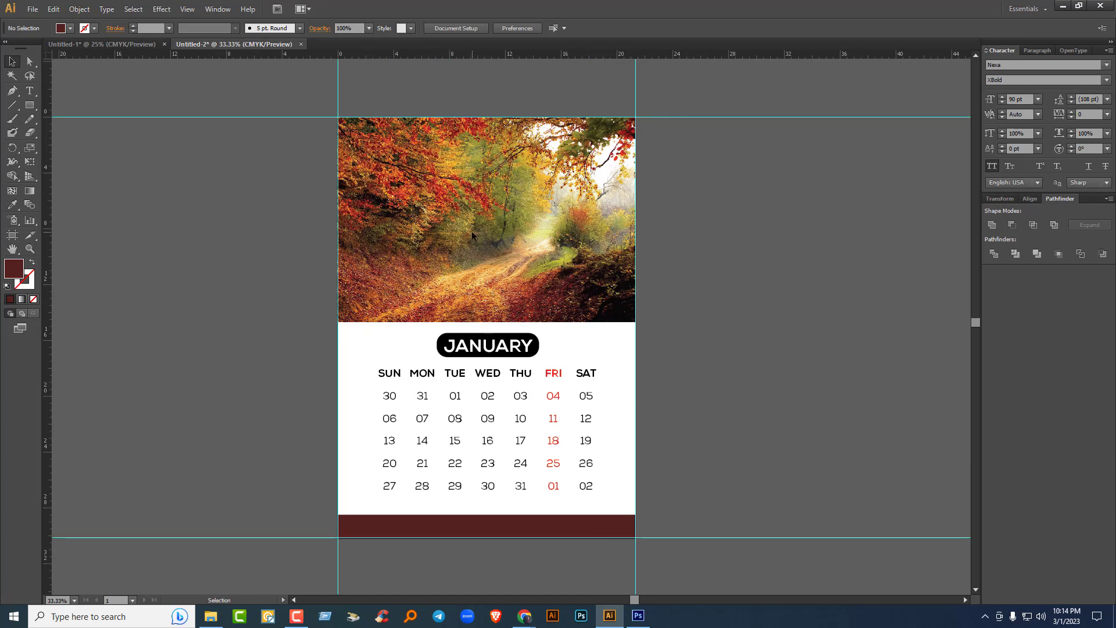
pyautogui.click(29, 104)
pyautogui.click(86, 123)
pyautogui.moveTo(361, 195); pyautogui.dragTo(453, 231)
pyautogui.click(13, 62)
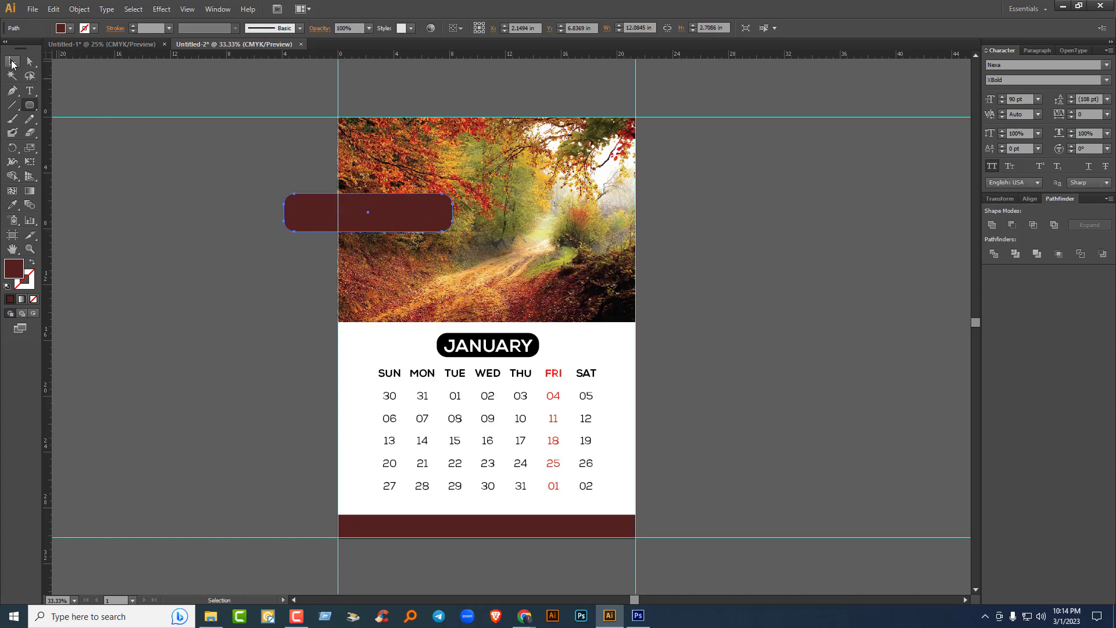
# Step: Add the text 2023 beside the page and scale it up to about 145.74 pt
pyautogui.click(29, 91)
pyautogui.click(230, 259)
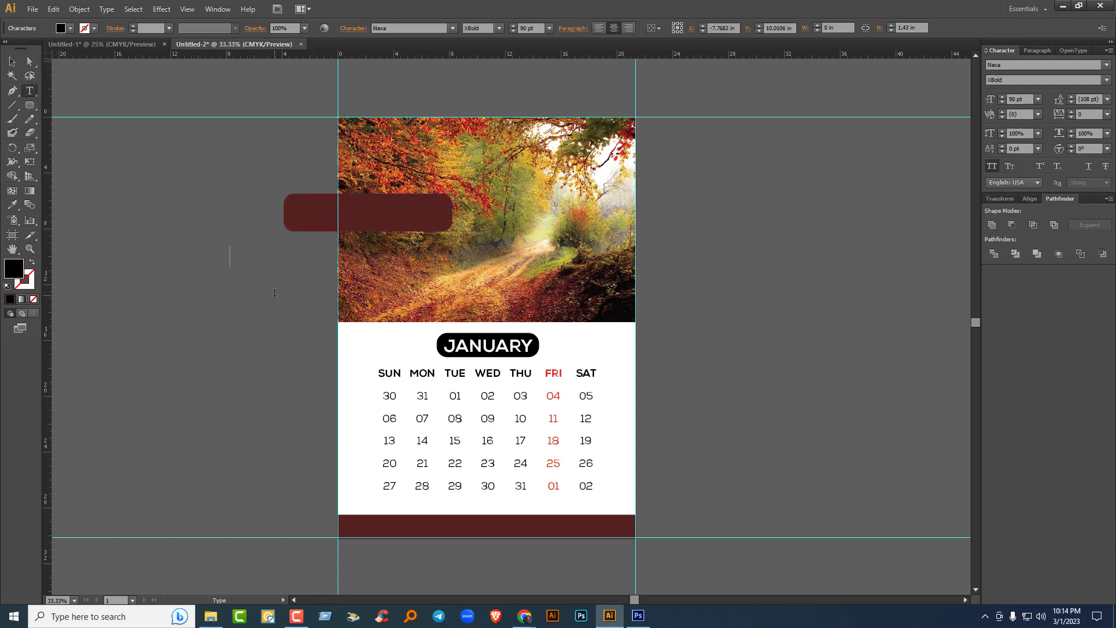
pyautogui.write('2023')
pyautogui.click(13, 62)
pyautogui.moveTo(255, 267); pyautogui.dragTo(283, 279)
# Step: Color the 2023 text white and place it on the maroon rounded rectangle
pyautogui.click(70, 28)
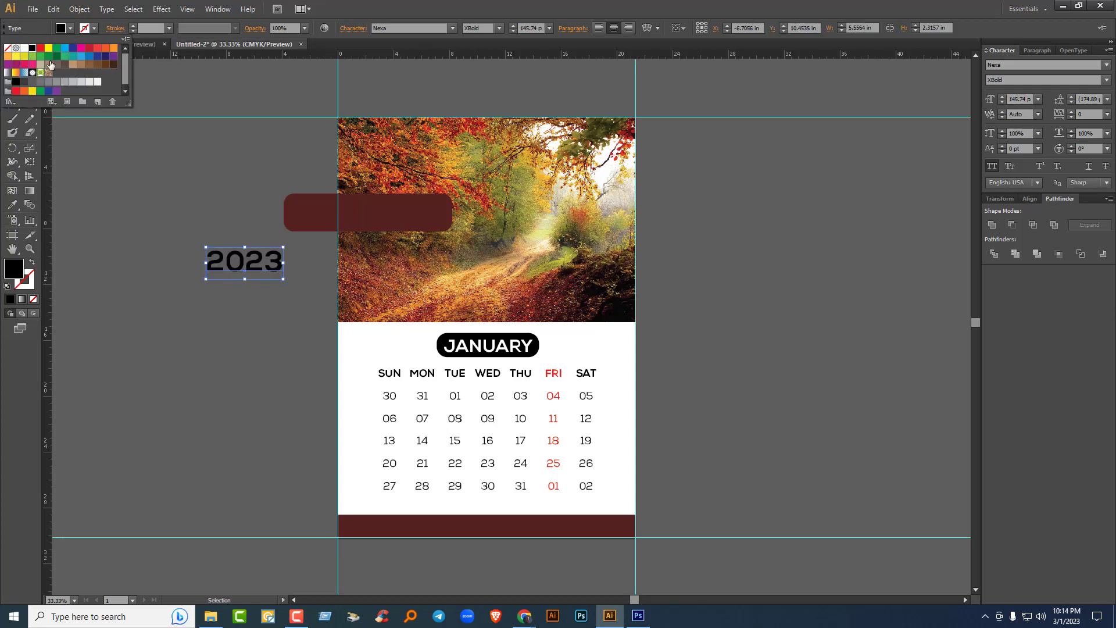
pyautogui.click(24, 48)
pyautogui.moveTo(247, 271); pyautogui.dragTo(399, 219)
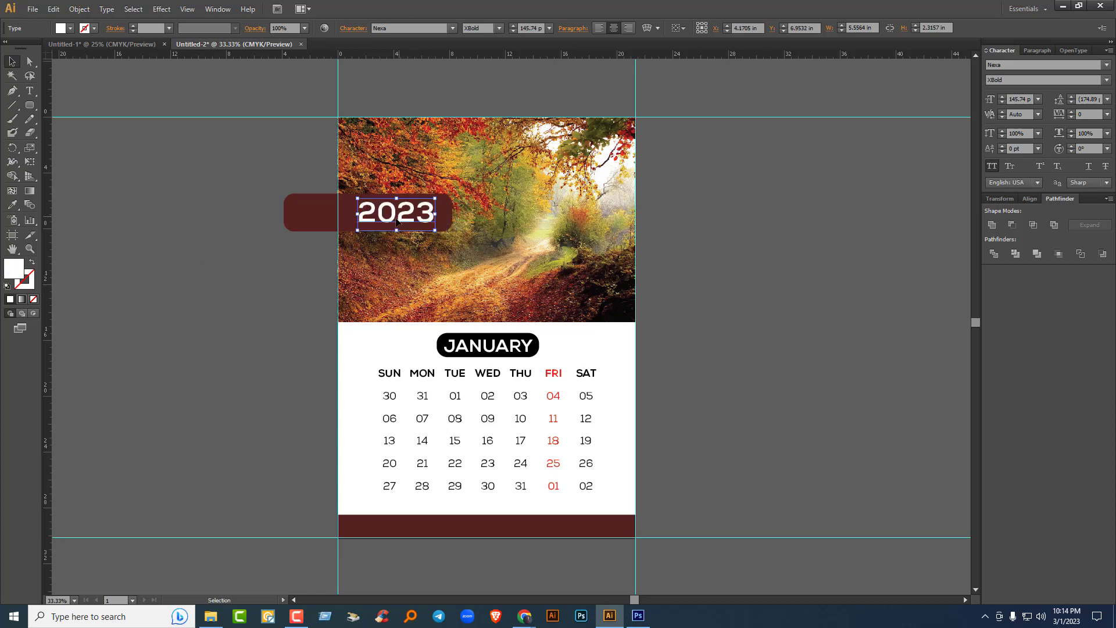
pyautogui.click(284, 302)
# Step: Nudge the maroon rounded rectangle behind 2023 slightly to the left
pyautogui.click(305, 213)
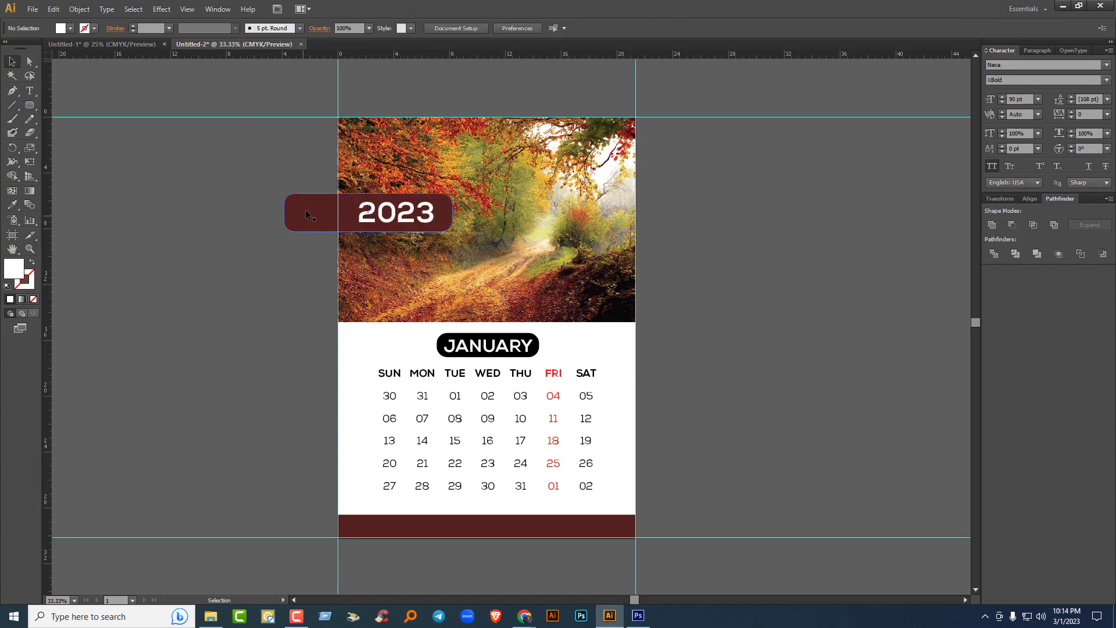
pyautogui.press('Left')
pyautogui.press('Left')
pyautogui.press('Left')
pyautogui.press('Left')
pyautogui.press('Left')
pyautogui.press('Left')
pyautogui.press('Left')
pyautogui.press('Left')
pyautogui.press('Left')
pyautogui.press('Left')
pyautogui.press('Left')
pyautogui.press('Left')
pyautogui.press('Left')
pyautogui.press('Left')
pyautogui.press('Left')
pyautogui.press('Left')
pyautogui.press('Left')
pyautogui.press('Left')
pyautogui.press('Left')
pyautogui.press('Left')
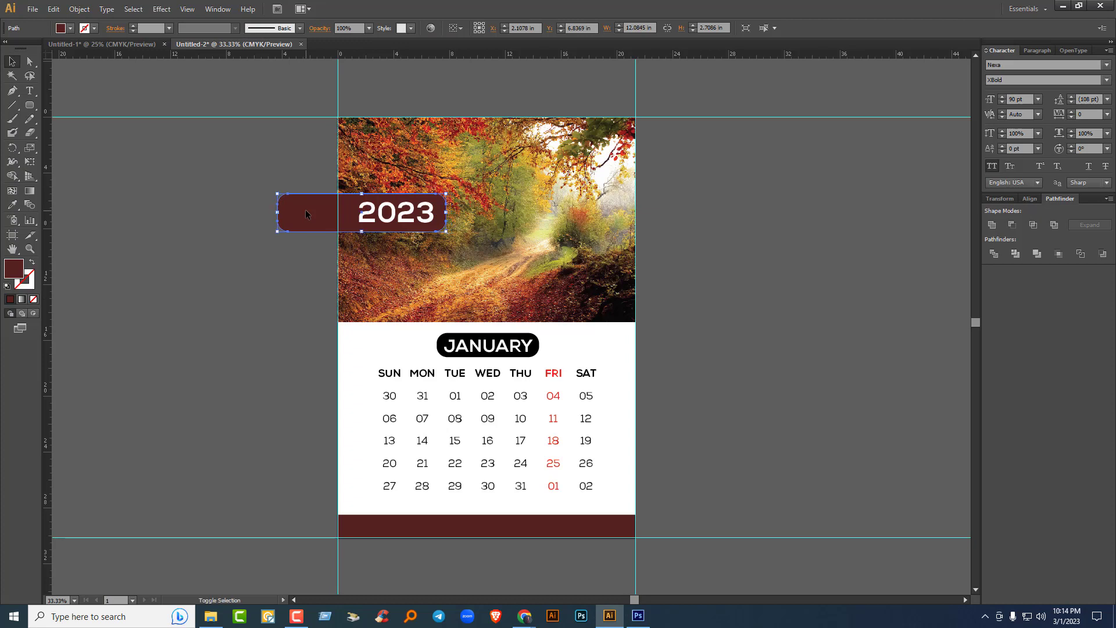
# Step: Reposition the 2023 text within the maroon rectangle and enlarge it to about 157.41 pt
pyautogui.click(383, 216)
pyautogui.moveTo(384, 217); pyautogui.dragTo(434, 229)
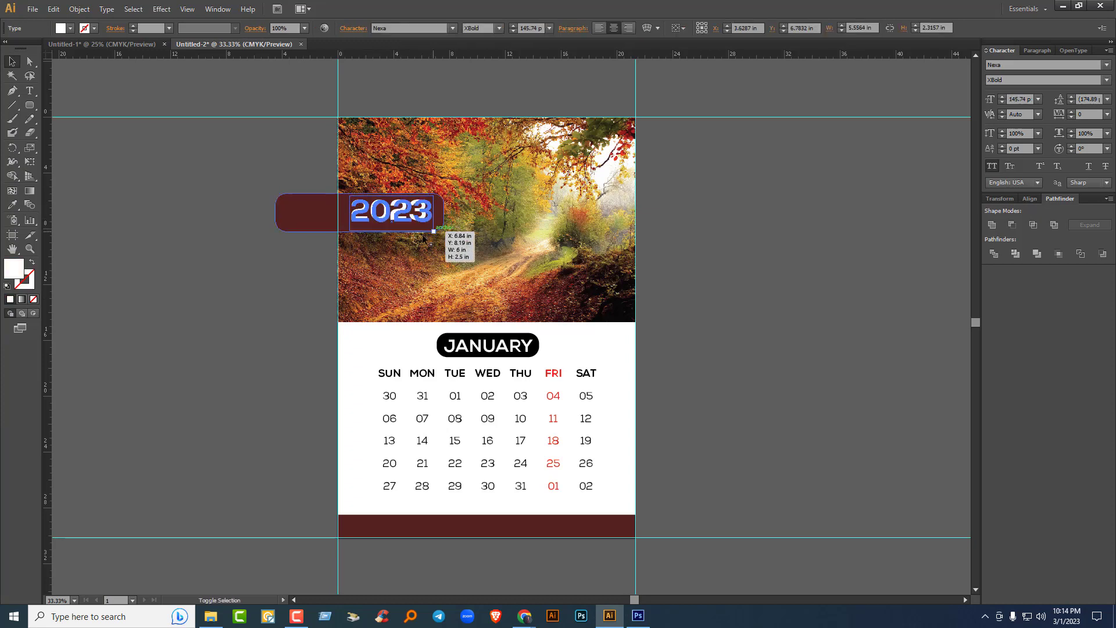
pyautogui.click(252, 287)
pyautogui.click(428, 225)
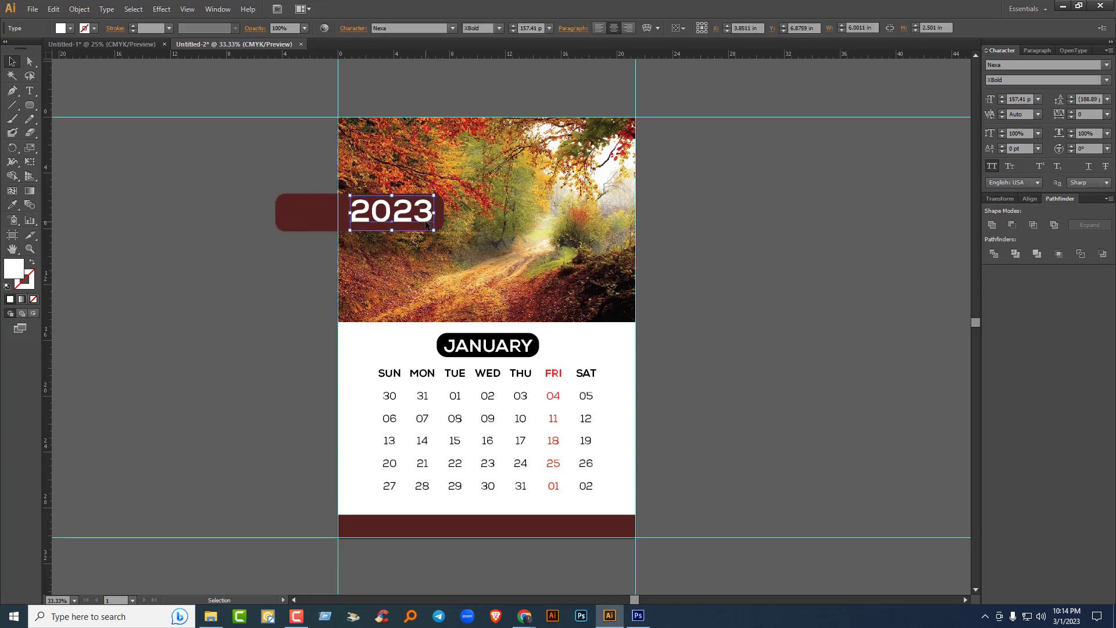
pyautogui.click(245, 306)
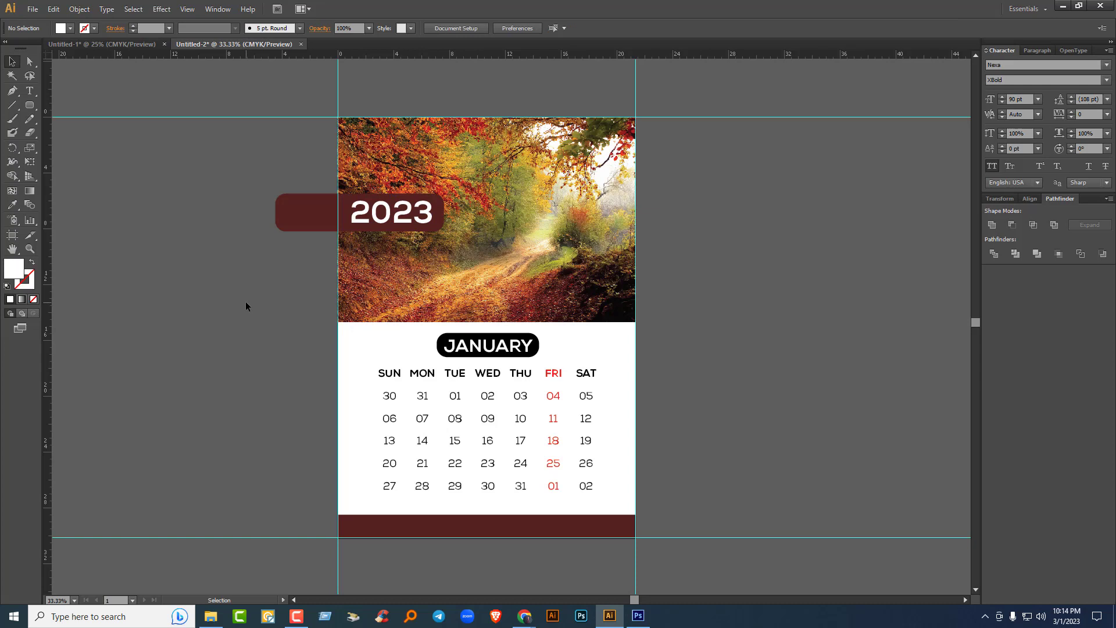
# Step: Draw a vertical line along the page's left edge through the maroon rounded rectangle and divide the shape with it
pyautogui.click(306, 214)
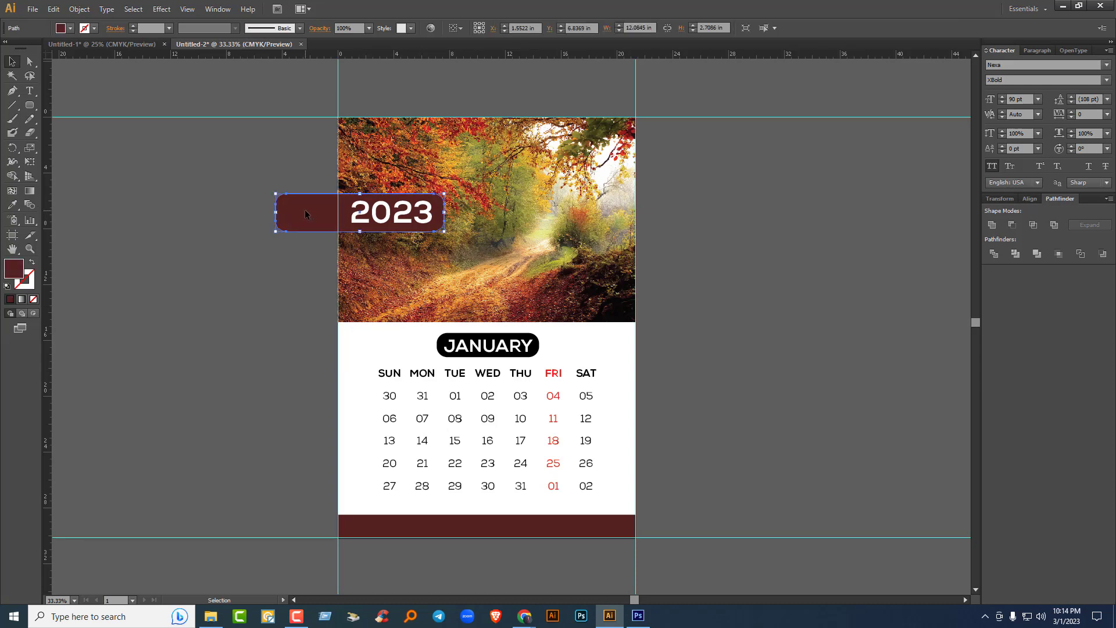
pyautogui.click(14, 106)
pyautogui.moveTo(338, 109); pyautogui.dragTo(338, 316)
pyautogui.click(12, 61)
pyautogui.keyDown('shift'); pyautogui.click(314, 215); pyautogui.keyUp('shift')
pyautogui.rightClick(326, 217)
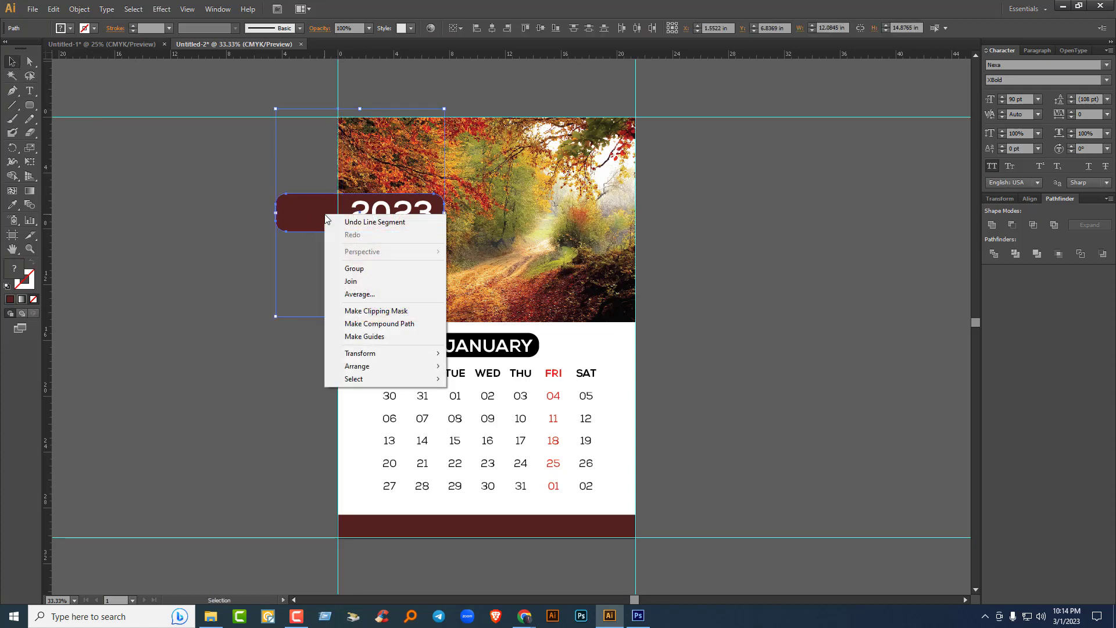
pyautogui.click(217, 9)
pyautogui.click(994, 254)
pyautogui.click(994, 254)
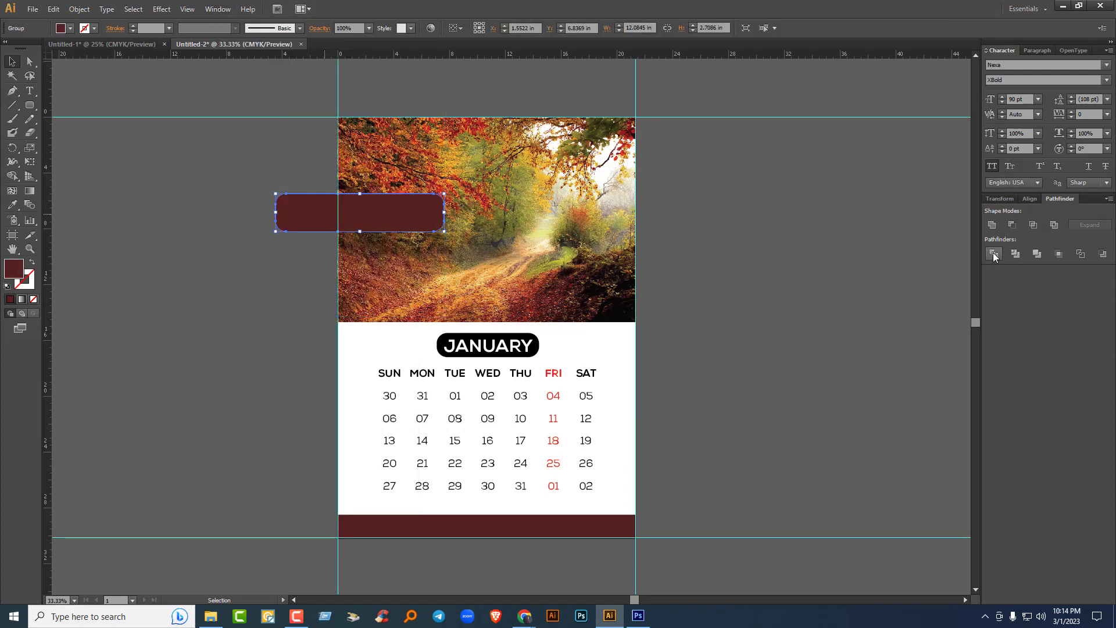
# Step: Ungroup the divided maroon shape and delete the piece outside the page
pyautogui.rightClick(305, 211)
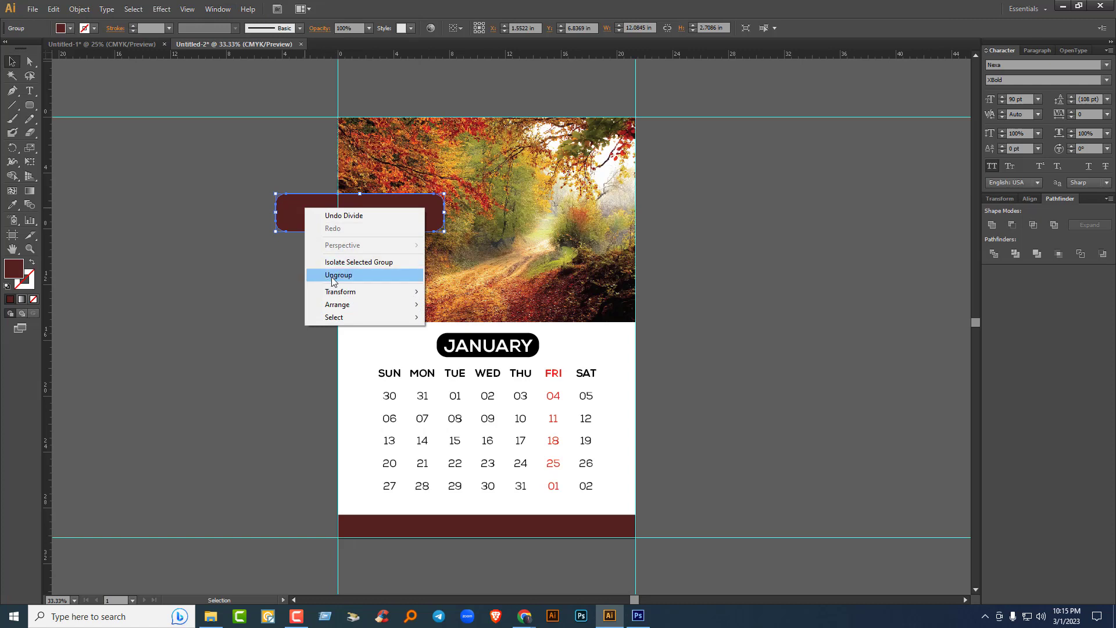
pyautogui.click(334, 274)
pyautogui.click(264, 274)
pyautogui.click(297, 209)
pyautogui.press('Delete')
# Step: Move the remaining maroon shape and the 2023 text beside the page and bring the text to the front
pyautogui.moveTo(367, 208); pyautogui.dragTo(218, 228)
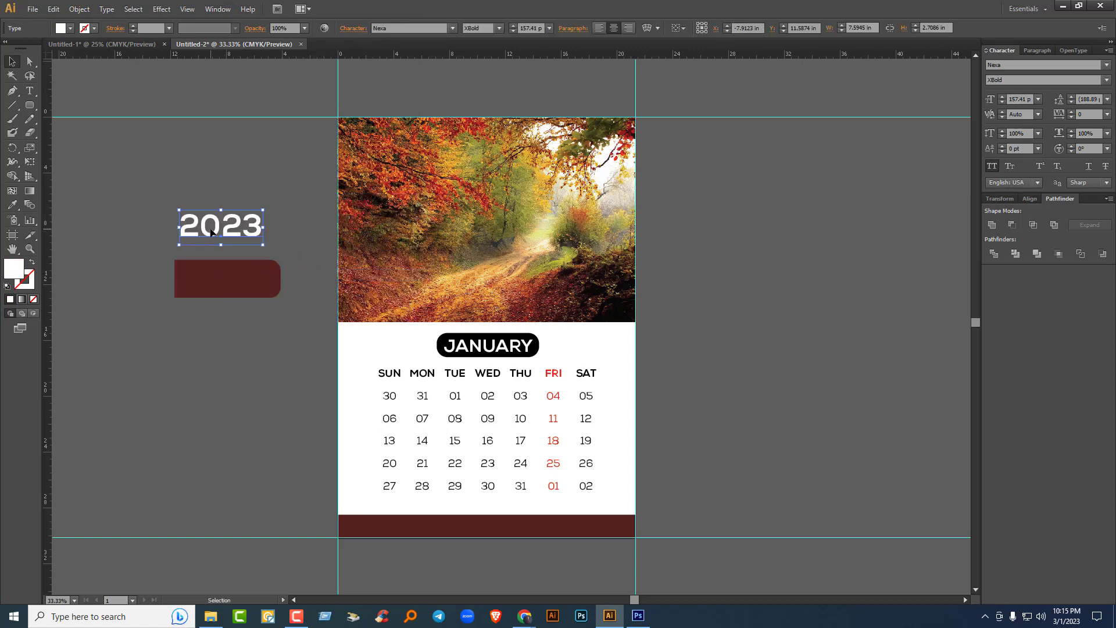
pyautogui.rightClick(218, 228)
pyautogui.moveTo(250, 334)
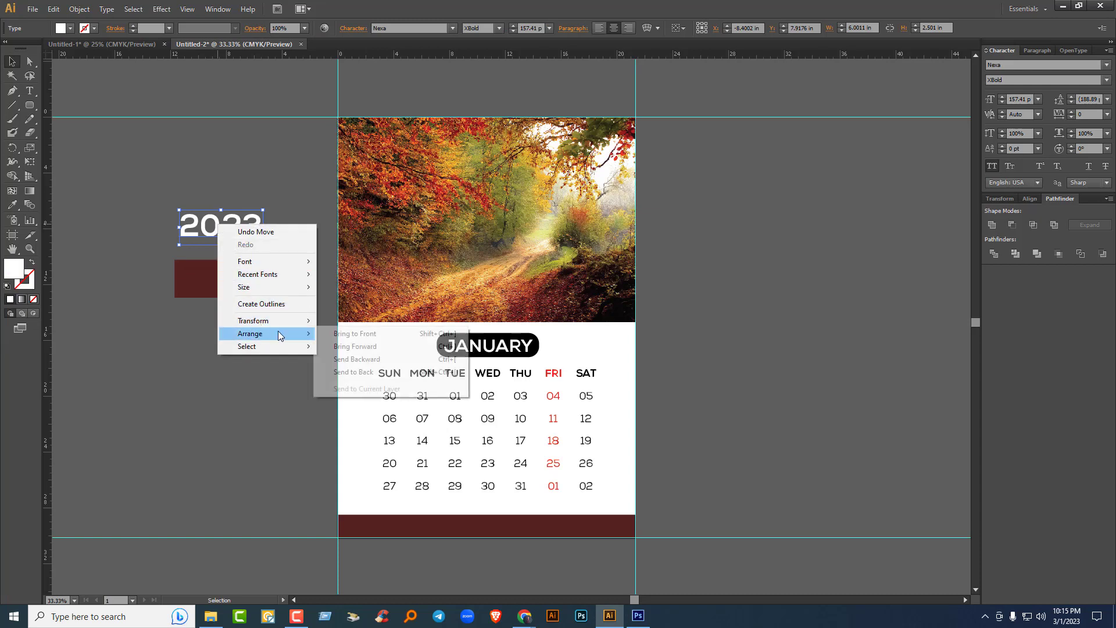
pyautogui.click(343, 332)
# Step: Center 2023 on the maroon shape and move both onto the photo, flush with the page's left edge
pyautogui.moveTo(235, 227); pyautogui.dragTo(242, 277)
pyautogui.click(141, 254)
pyautogui.moveTo(141, 254); pyautogui.dragTo(378, 214)
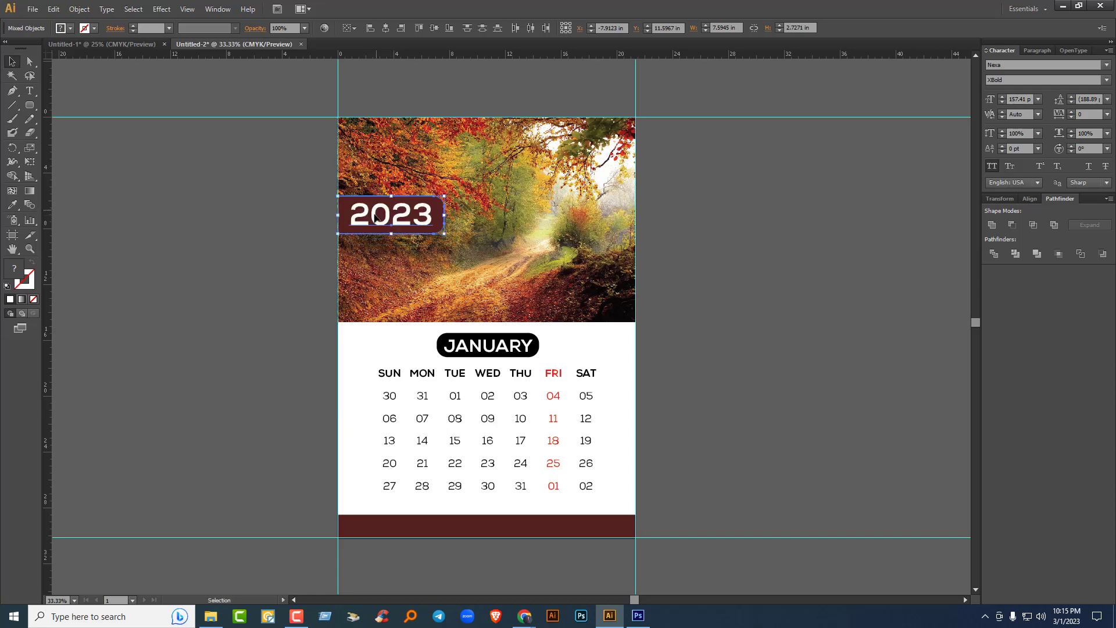
pyautogui.click(259, 268)
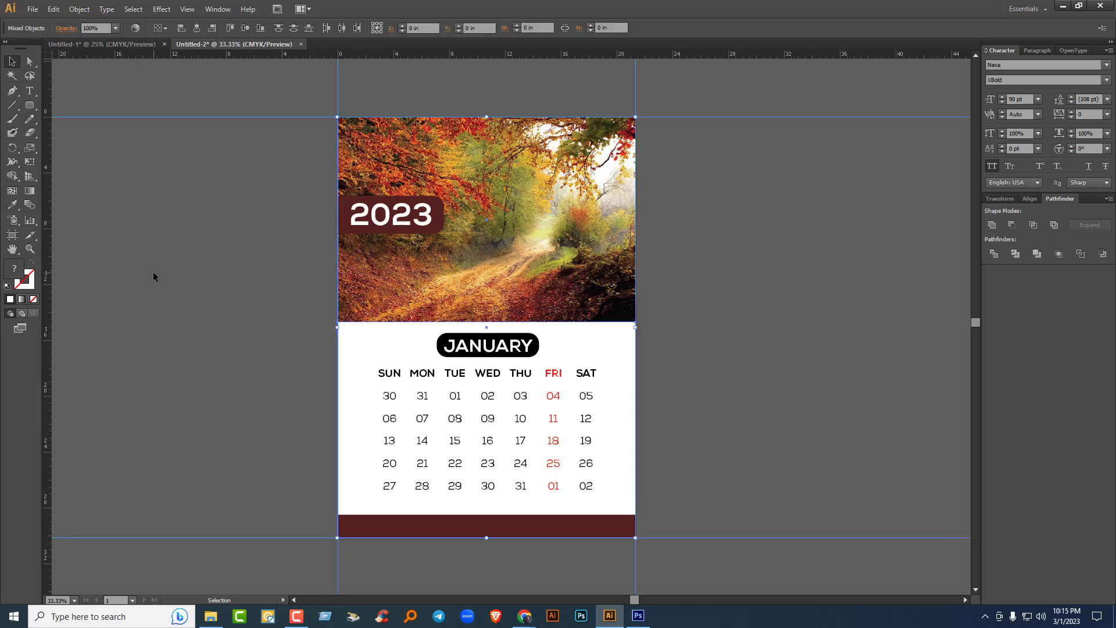
# Step: Export the calendar artboard for web as a maximum-quality JPEG named Cla on the Desktop
pyautogui.click(13, 234)
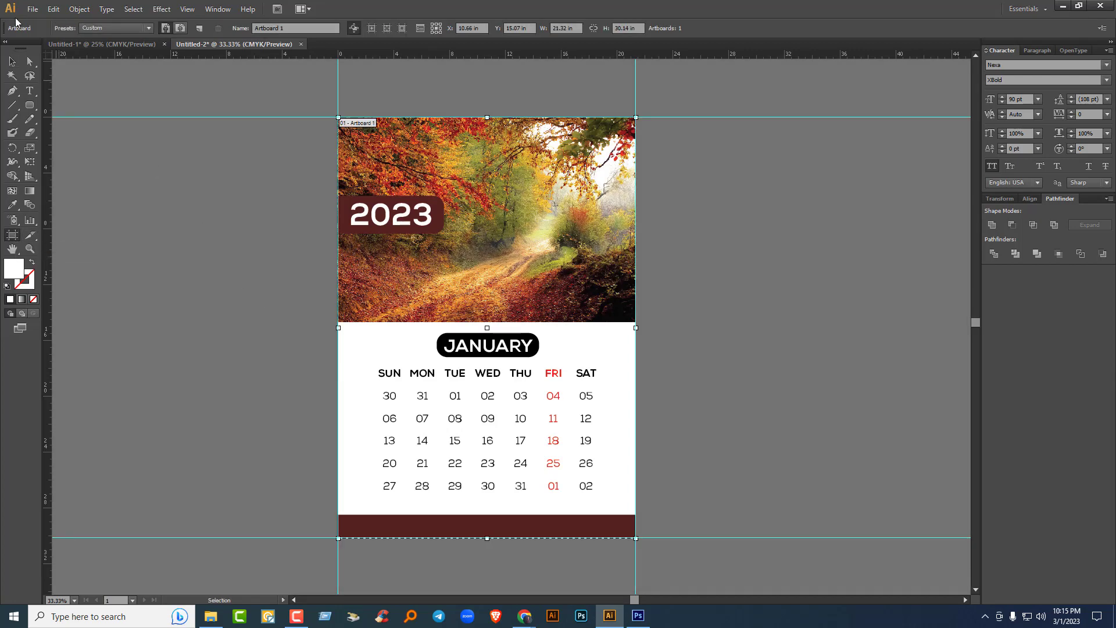
pyautogui.click(33, 9)
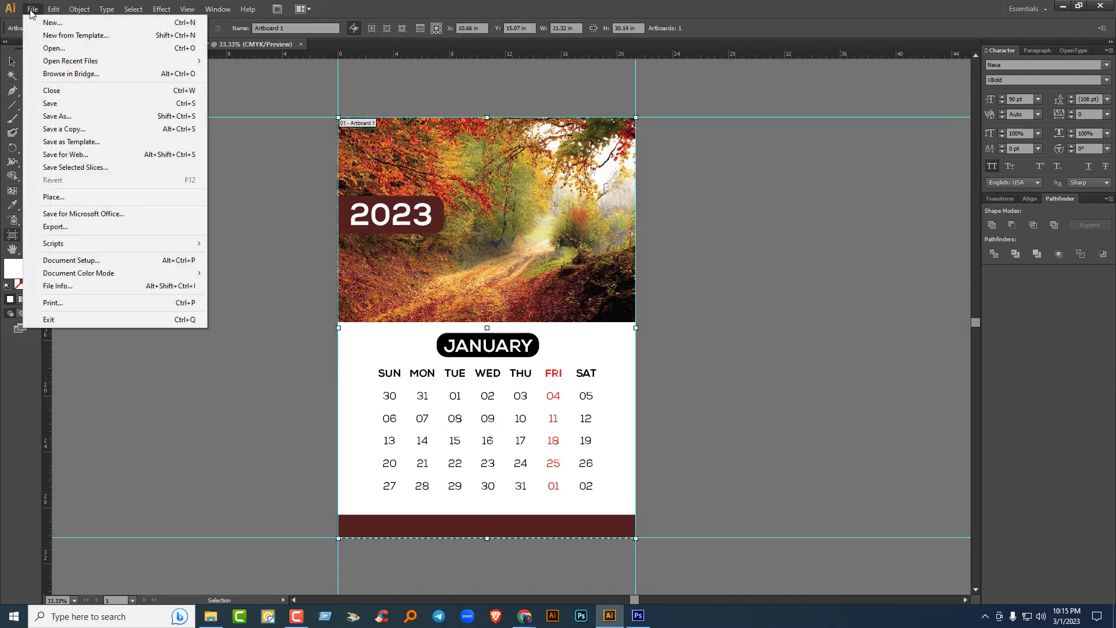
pyautogui.click(68, 156)
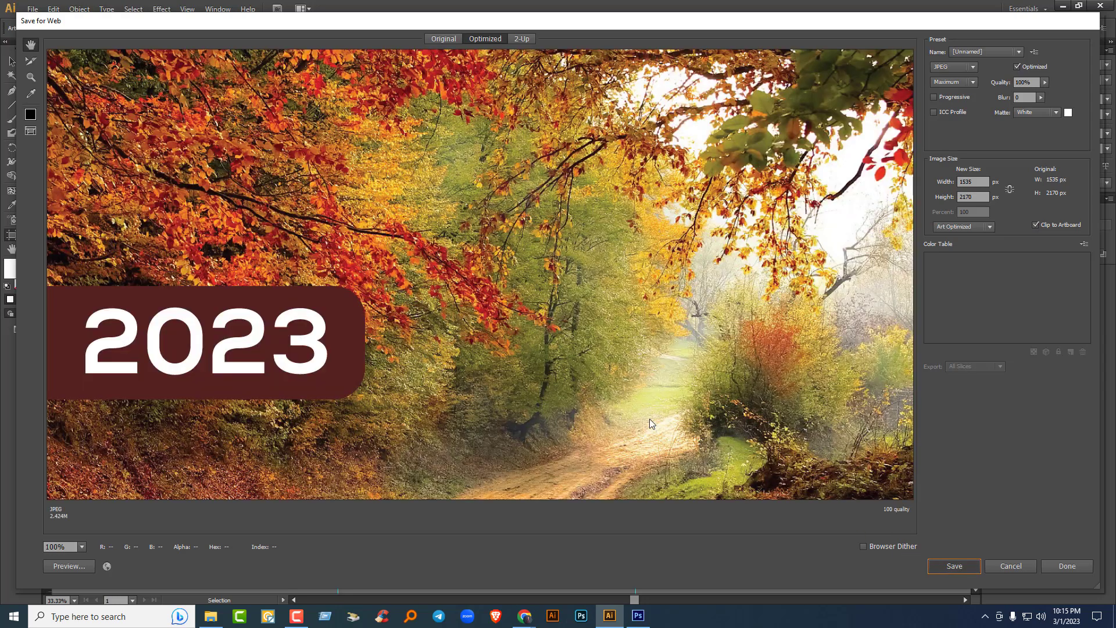
pyautogui.press('Return')
pyautogui.click(69, 143)
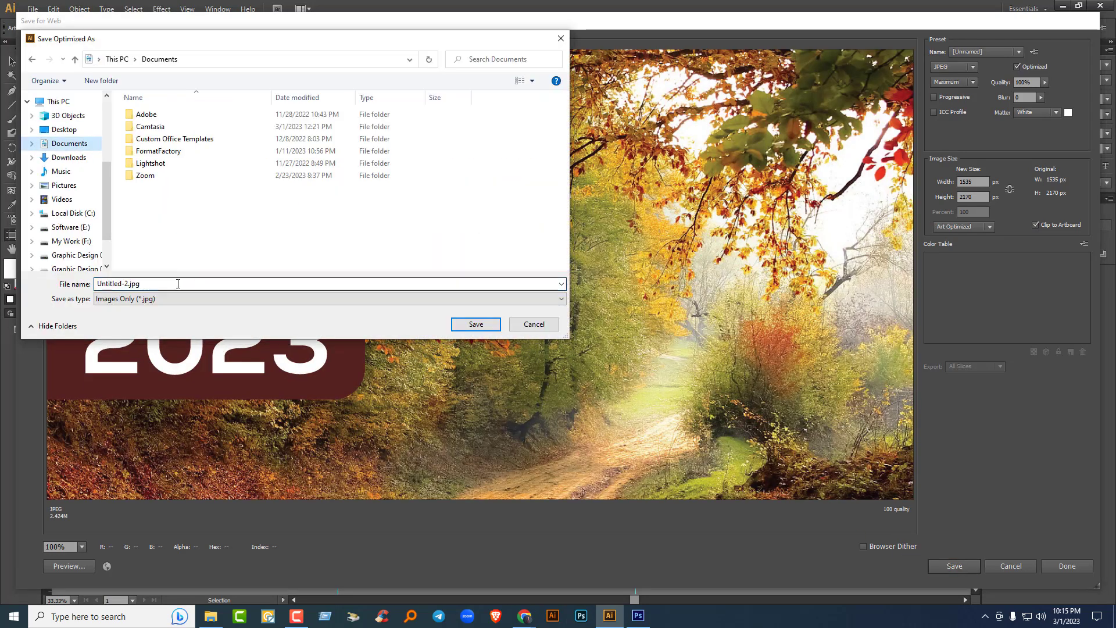
pyautogui.click(68, 115)
pyautogui.click(64, 129)
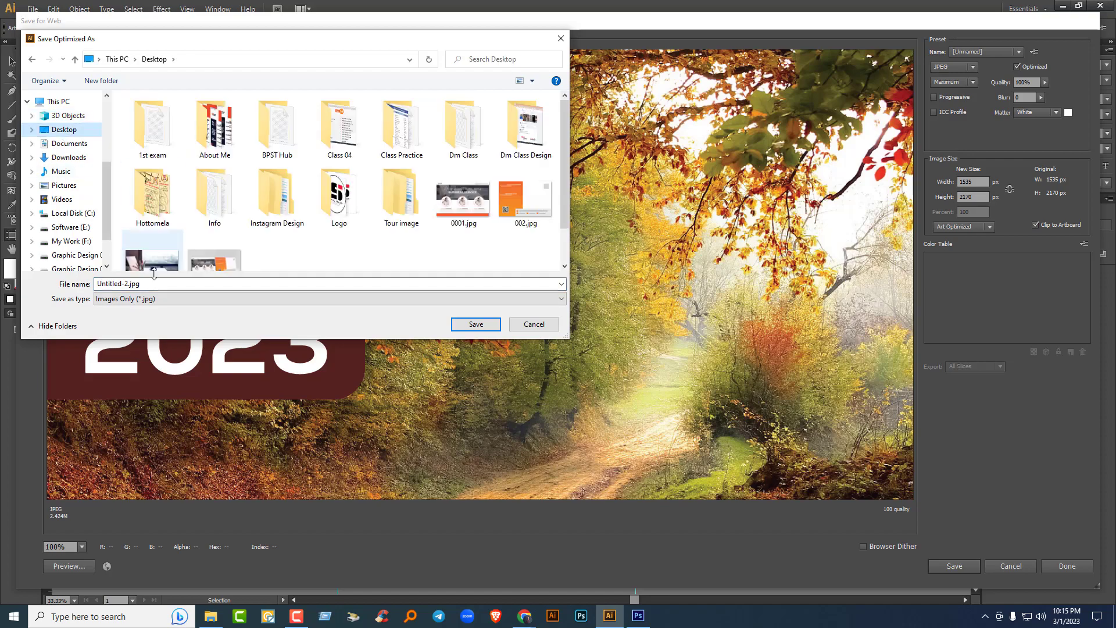
pyautogui.click(154, 284)
pyautogui.write('C')
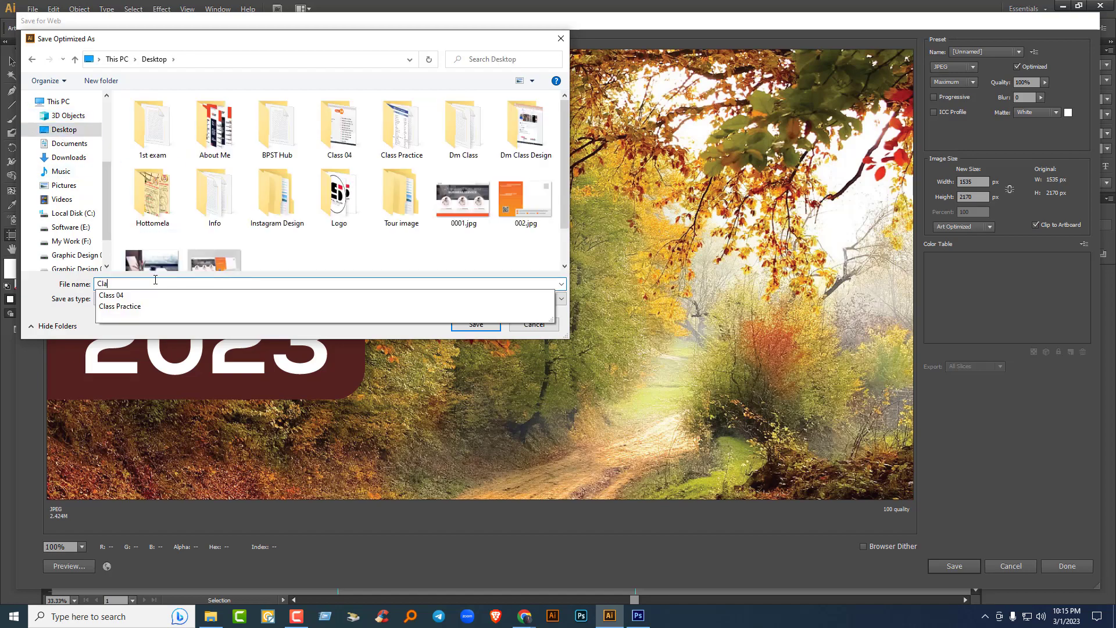
pyautogui.write('la')
pyautogui.press('Return')
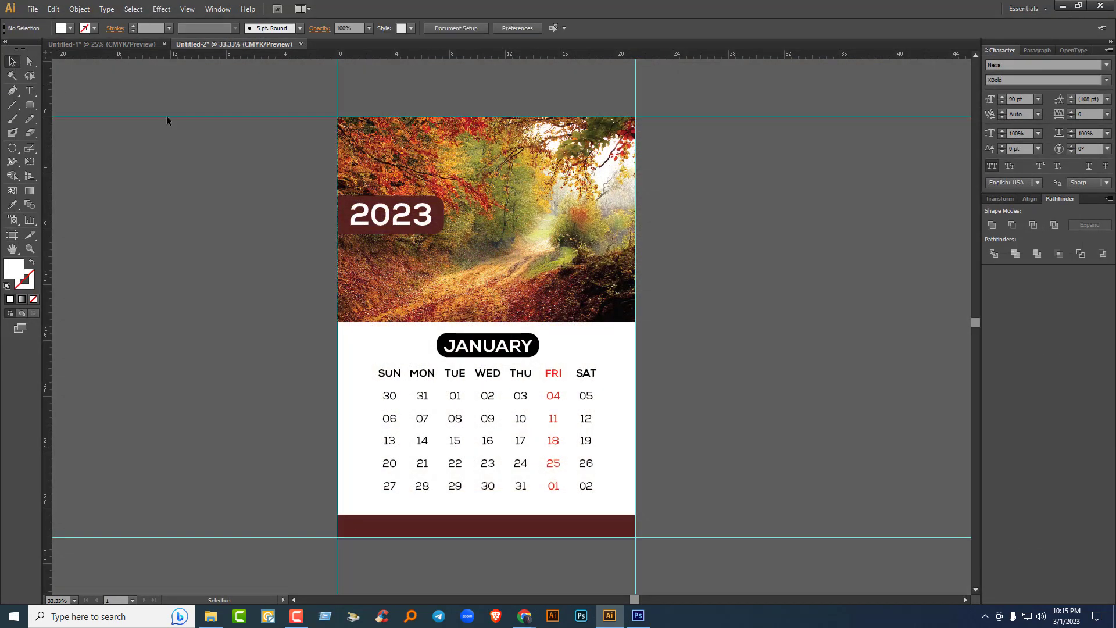
# Step: Switch to Photoshop, dismiss the Image Size dialog, and place Cla.jpg over the old calendar page in Project.psb, saving and closing it
pyautogui.click(638, 615)
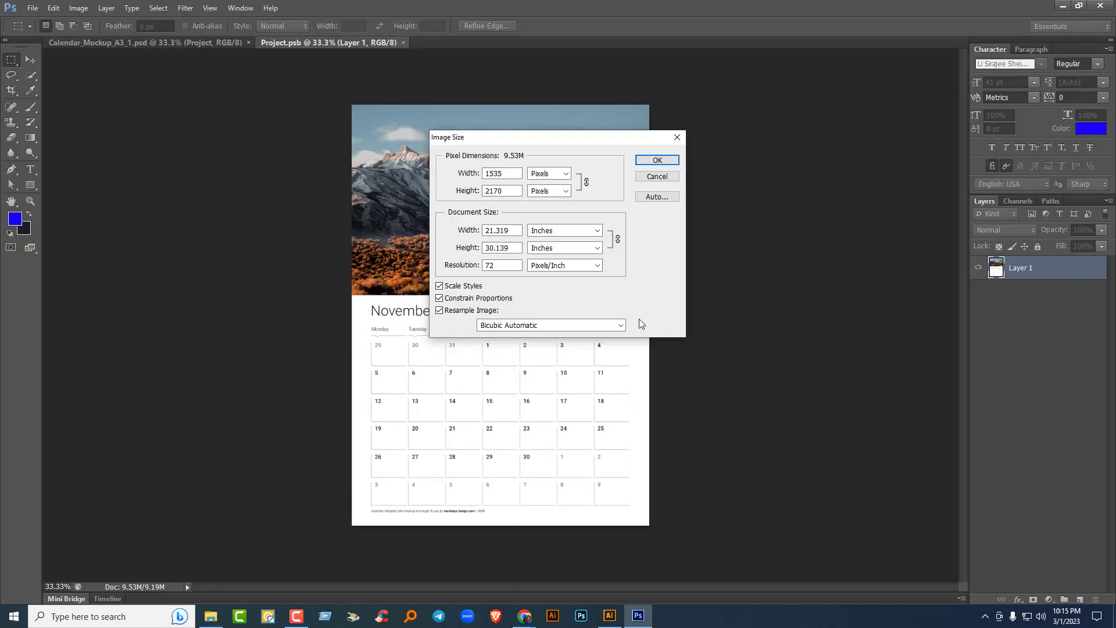
pyautogui.click(673, 159)
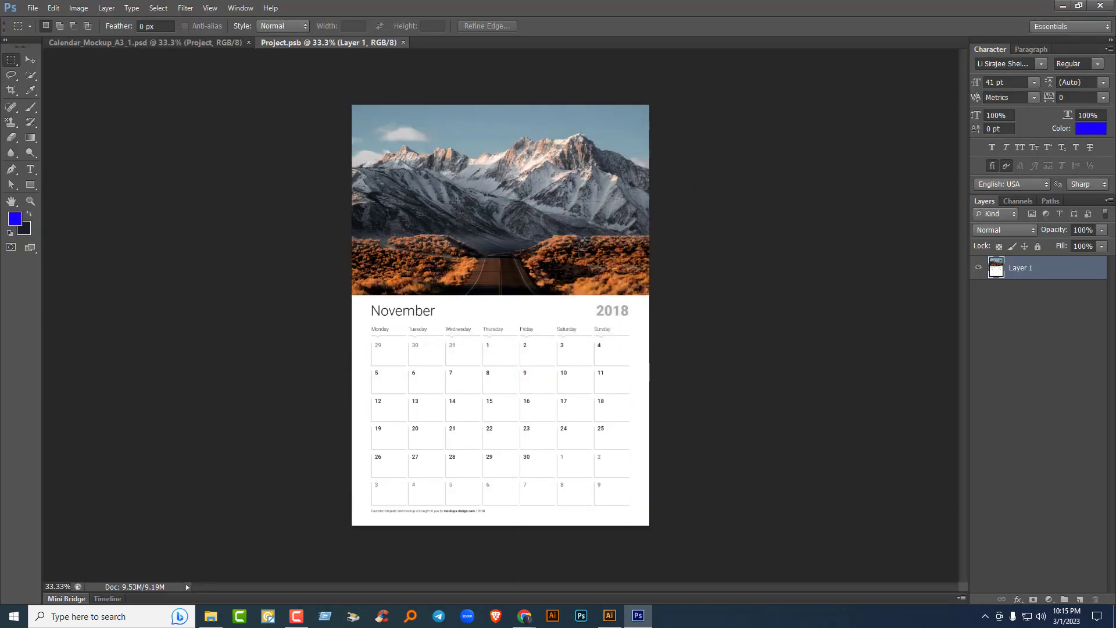
pyautogui.click(32, 10)
pyautogui.click(51, 199)
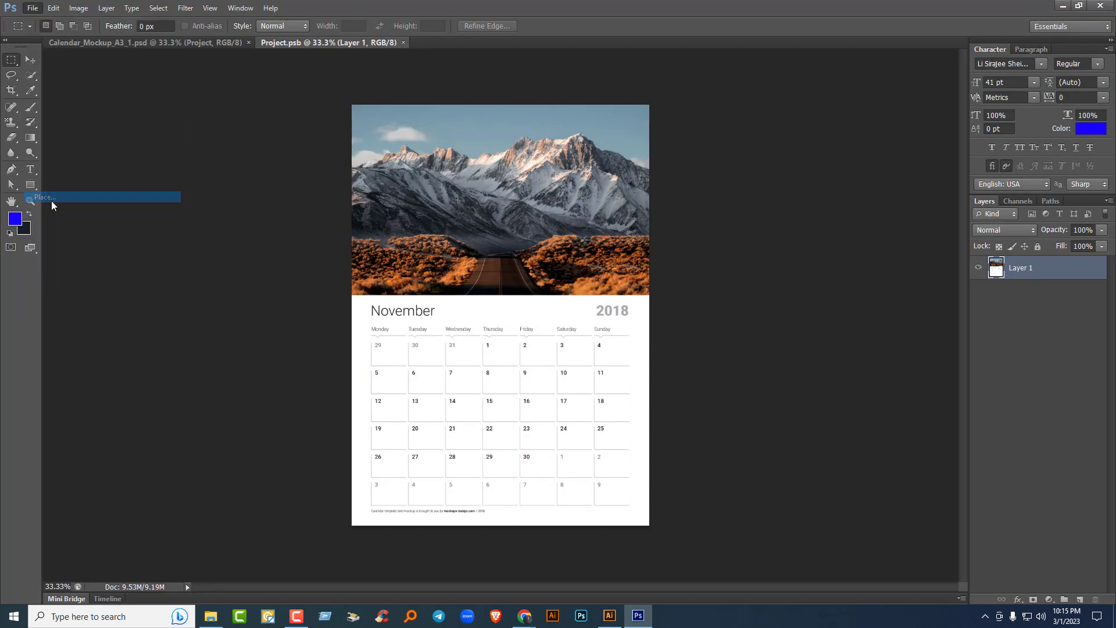
pyautogui.scroll(-2, 558, 274)
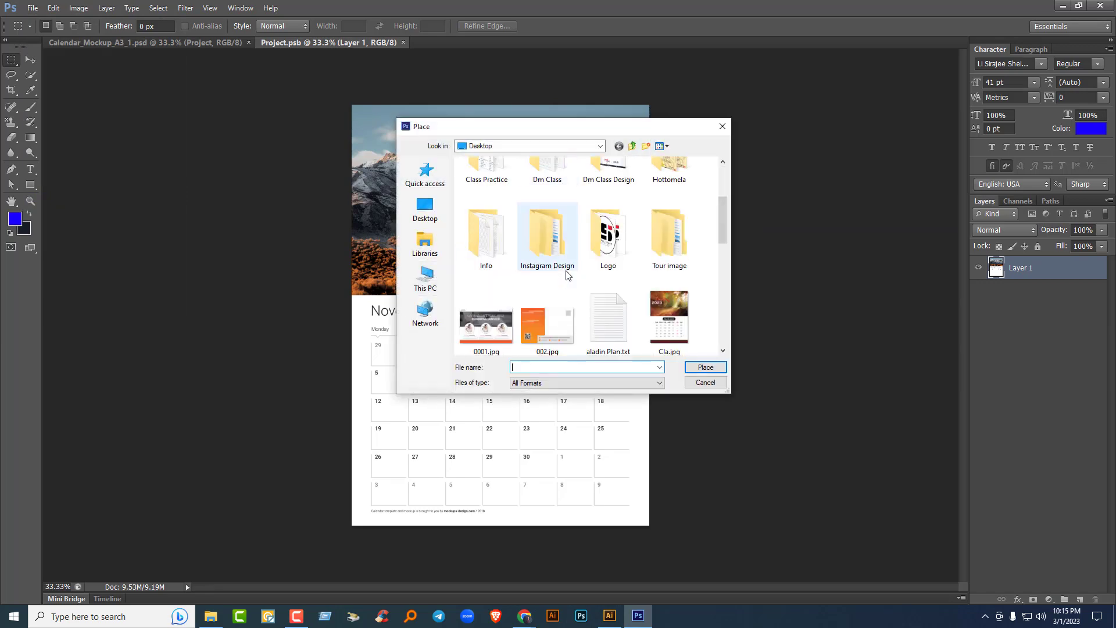
pyautogui.click(669, 319)
pyautogui.click(705, 367)
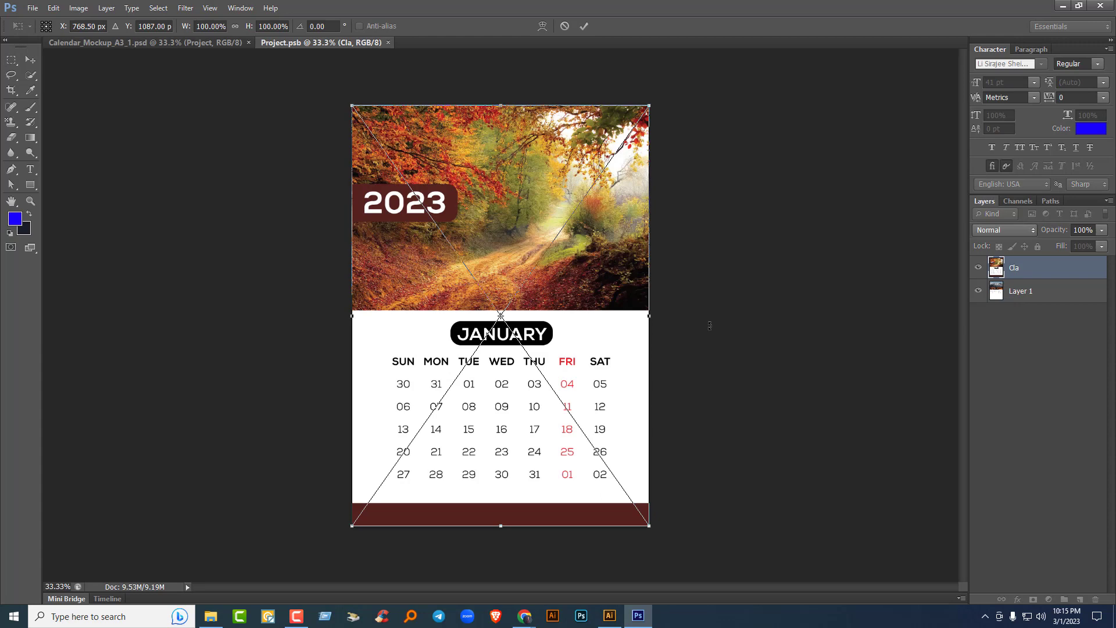
pyautogui.press('Return')
pyautogui.hotkey('ctrl', 's')
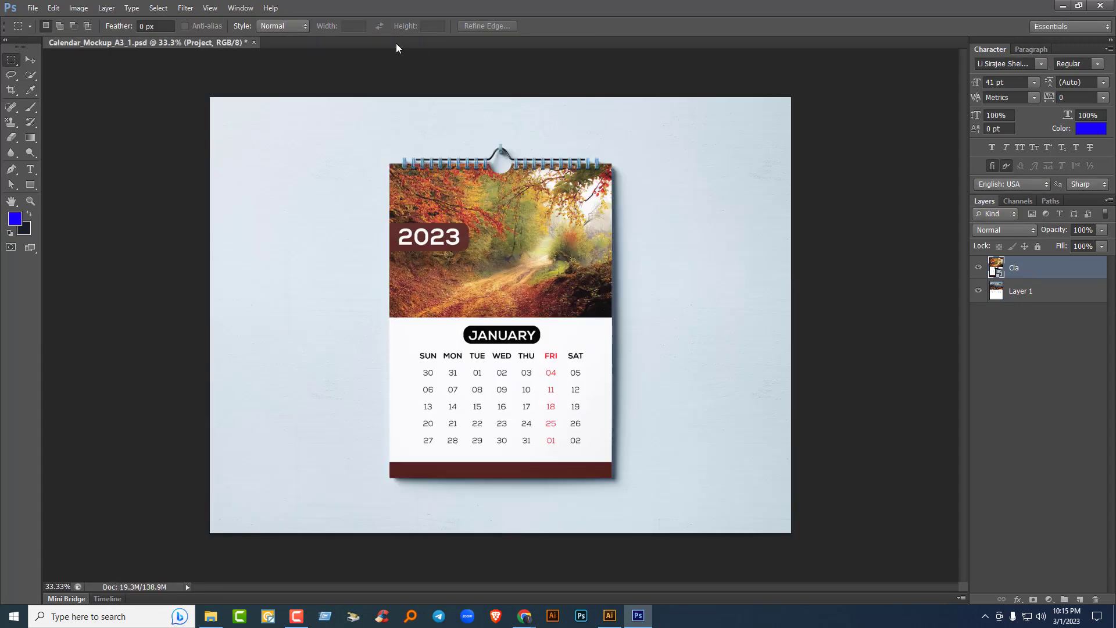
pyautogui.click(394, 42)
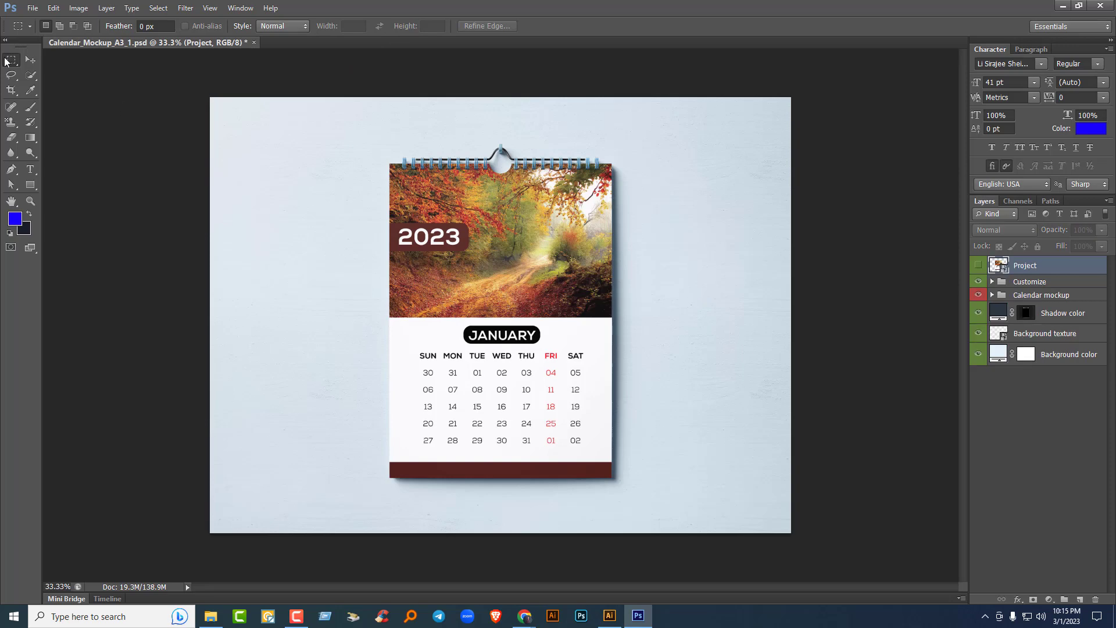
# Step: Export the calendar mockup for web as a maximum-quality JPEG named 003 on the Desktop
pyautogui.click(33, 8)
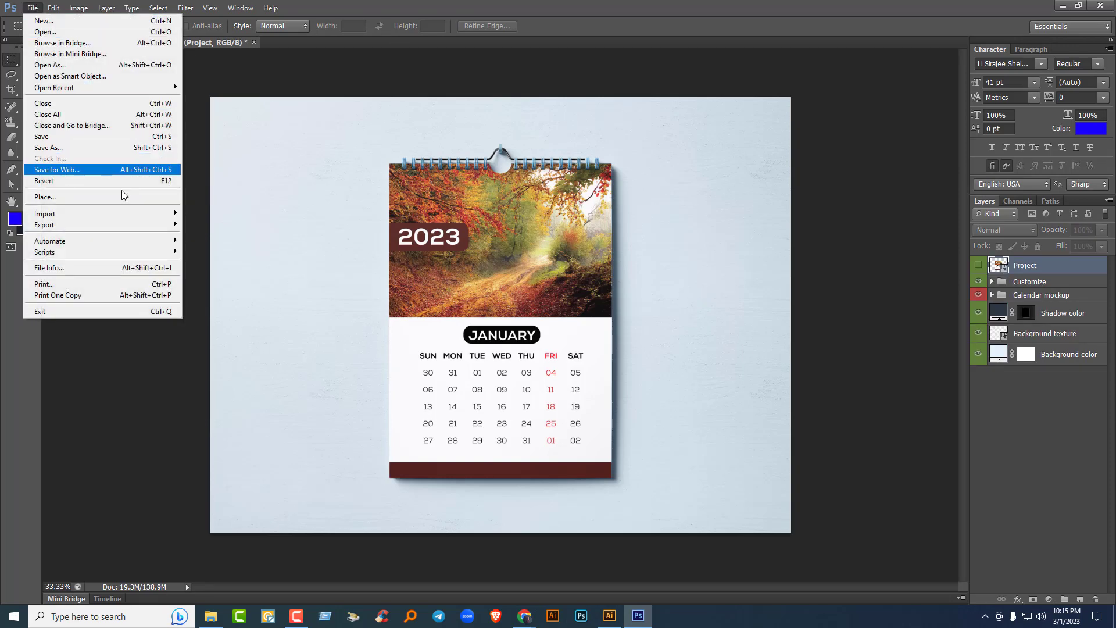
pyautogui.click(69, 172)
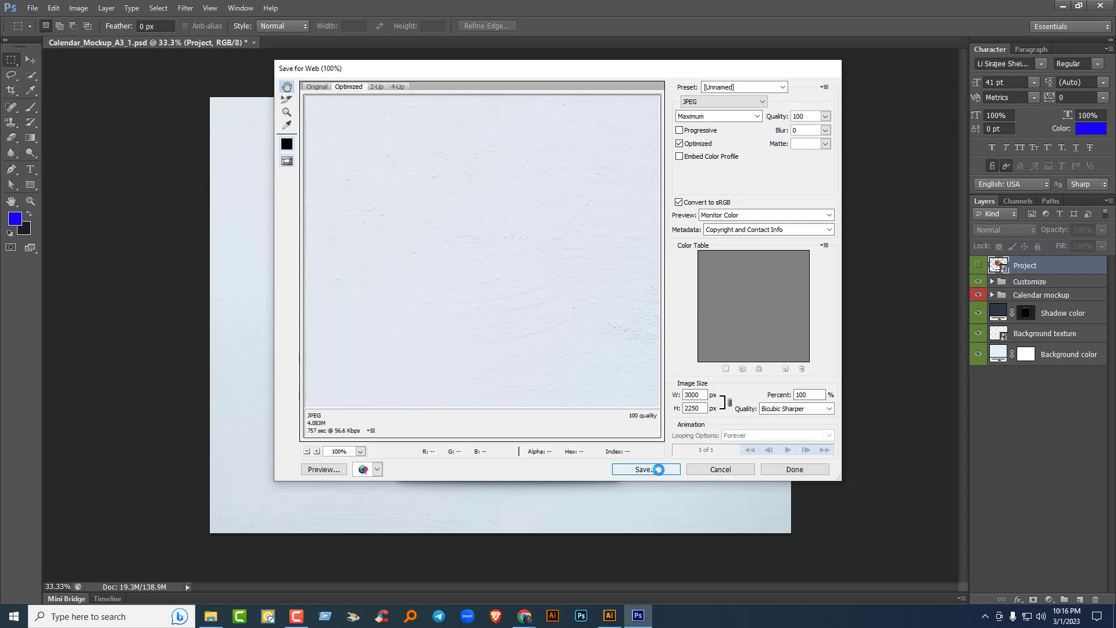
pyautogui.click(653, 470)
pyautogui.click(308, 174)
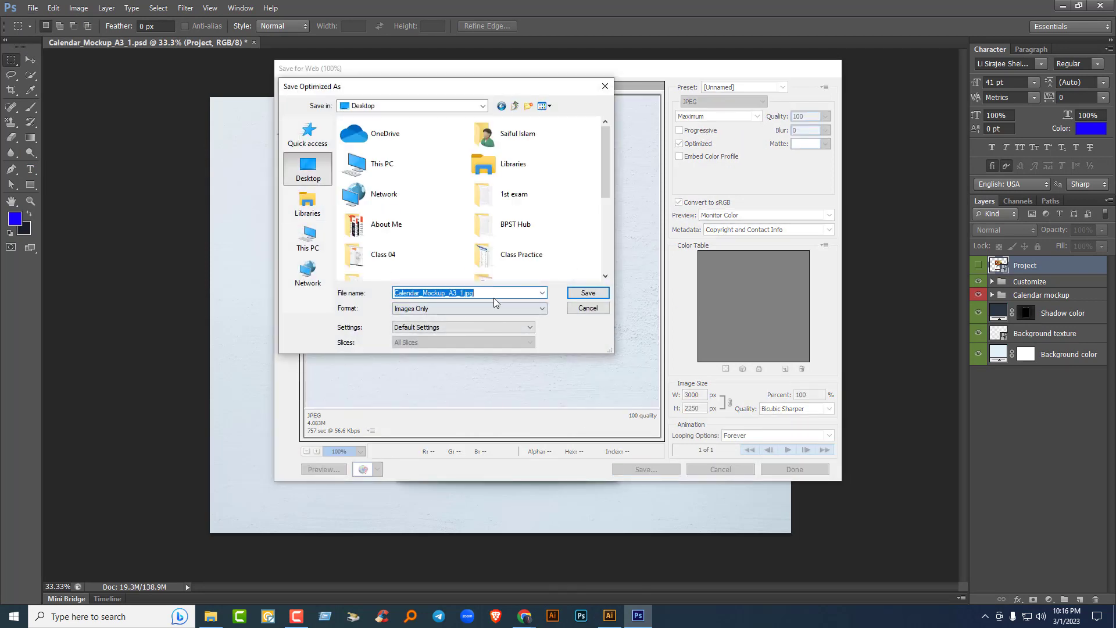
pyautogui.write('123')
pyautogui.press('Return')
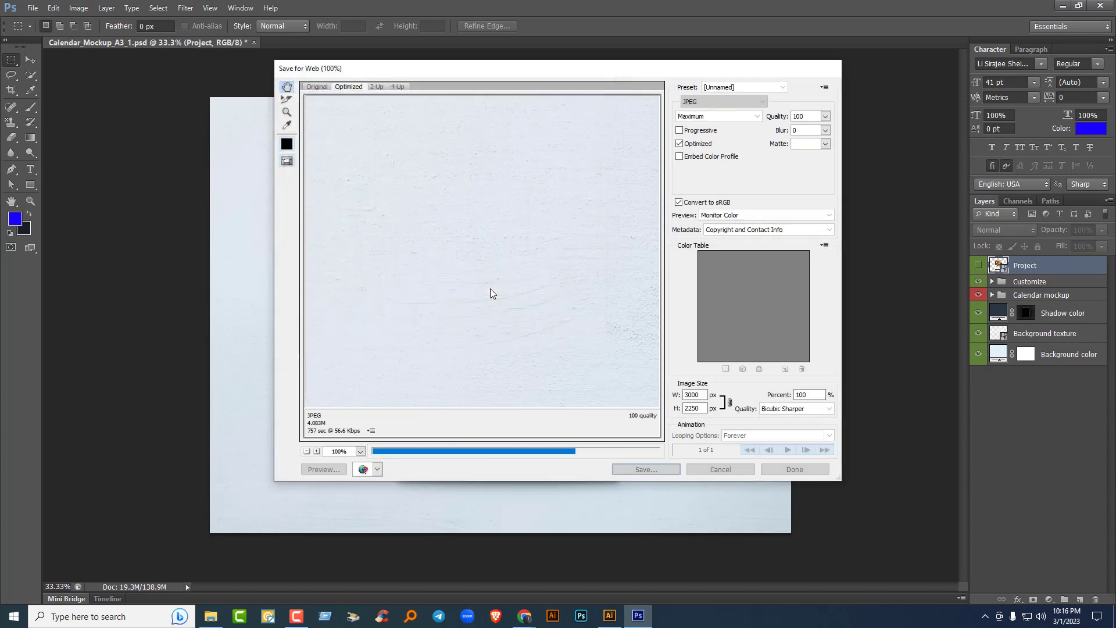
# Step: Close the Calendar_Mockup_A3_1.psd document without saving its changes
pyautogui.click(254, 42)
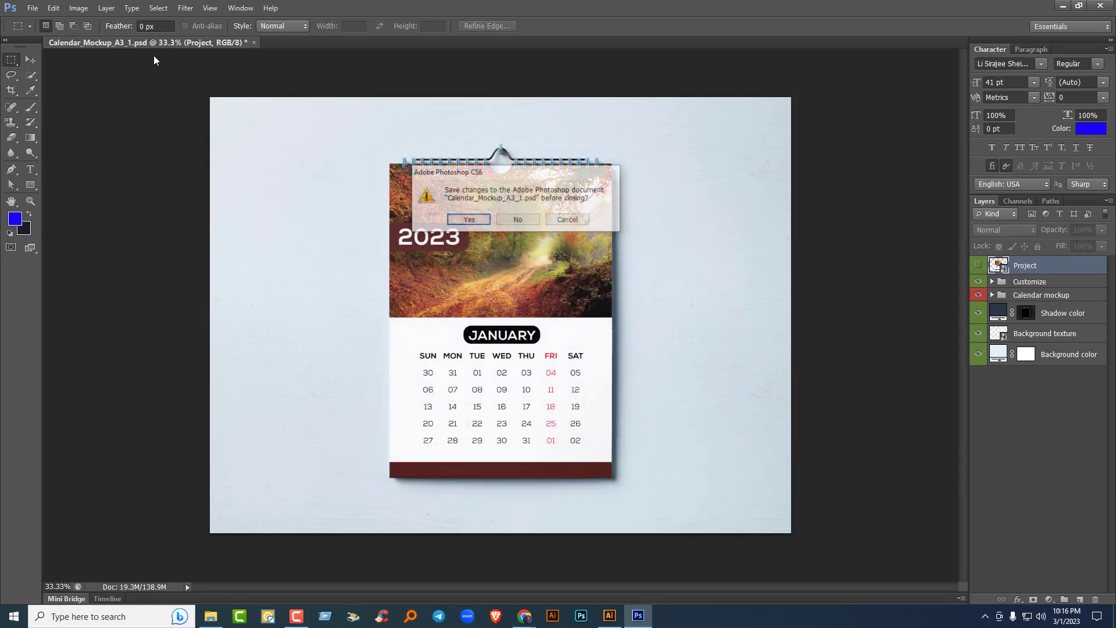
pyautogui.click(521, 219)
pyautogui.click(31, 61)
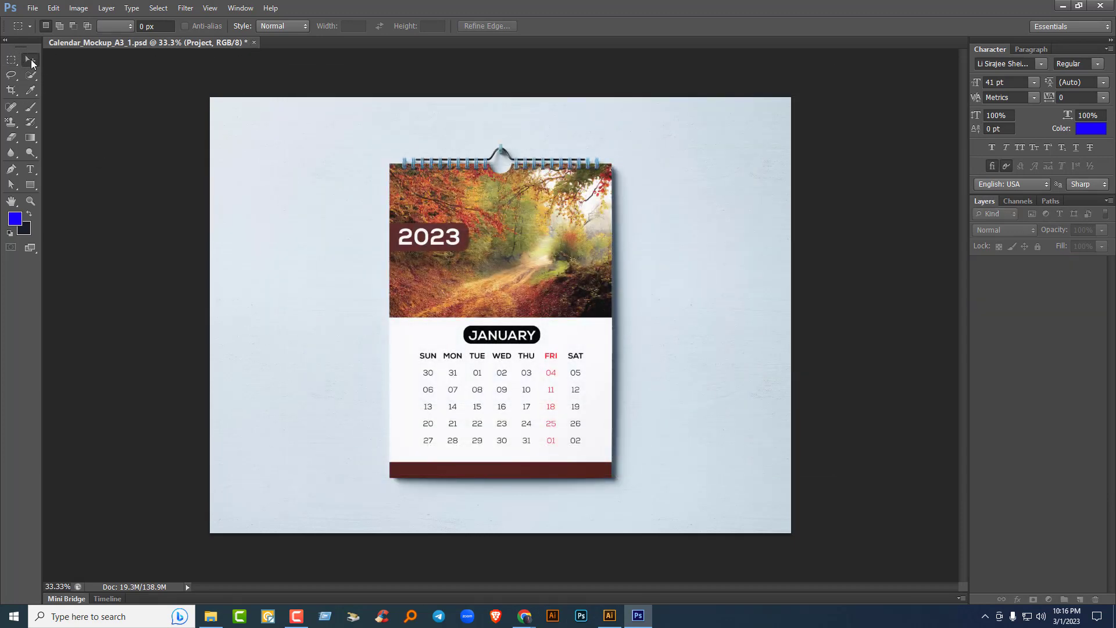
# Step: Clear the Photoshop and folder windows from the desktop and view the exported 003.jpg mockup image
pyautogui.click(1064, 7)
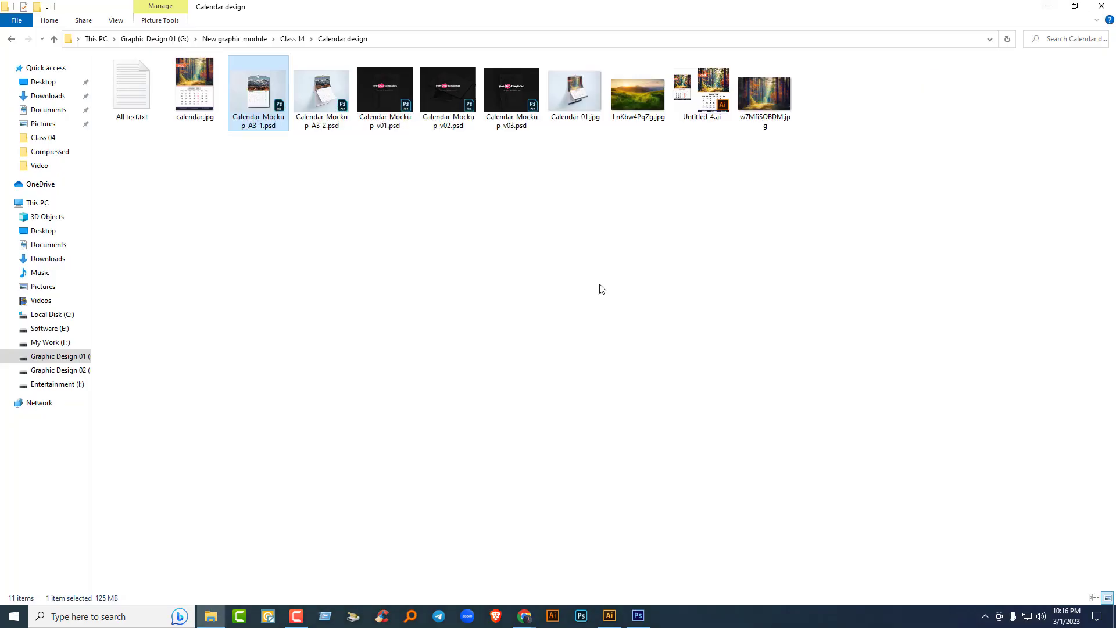
pyautogui.click(1107, 7)
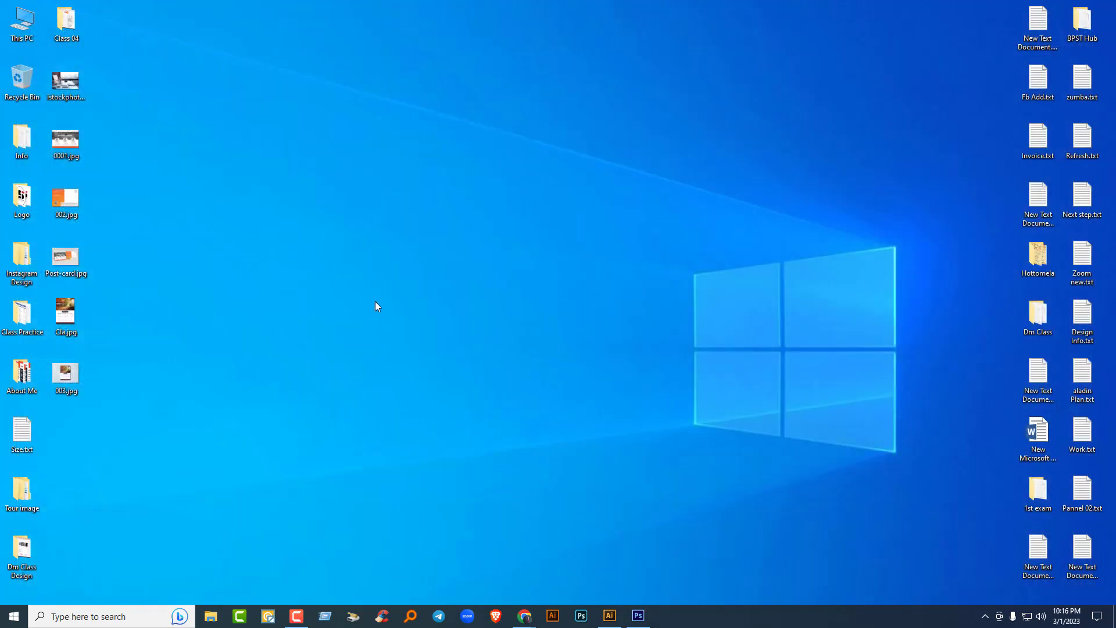
pyautogui.doubleClick(65, 374)
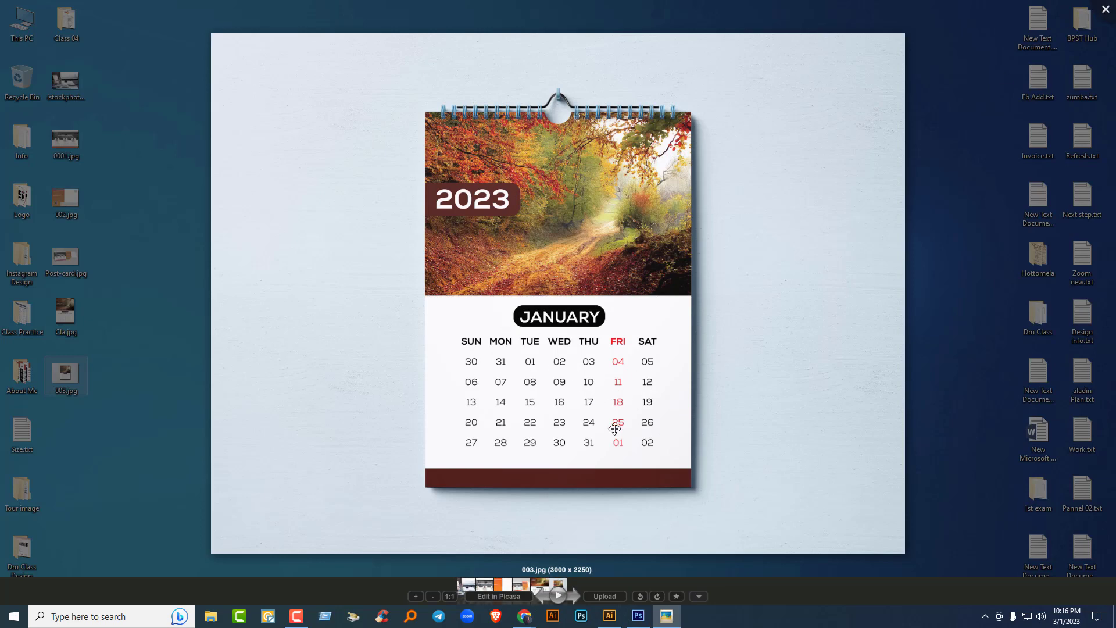
pyautogui.click(1106, 10)
pyautogui.rightClick(469, 162)
pyautogui.click(483, 214)
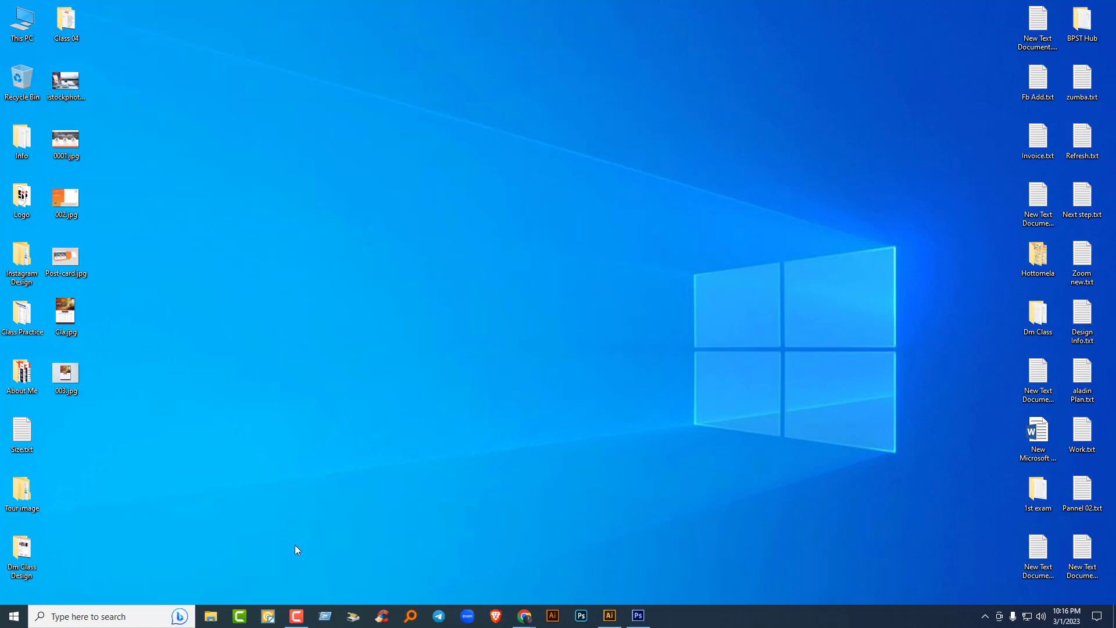
pyautogui.click(298, 619)
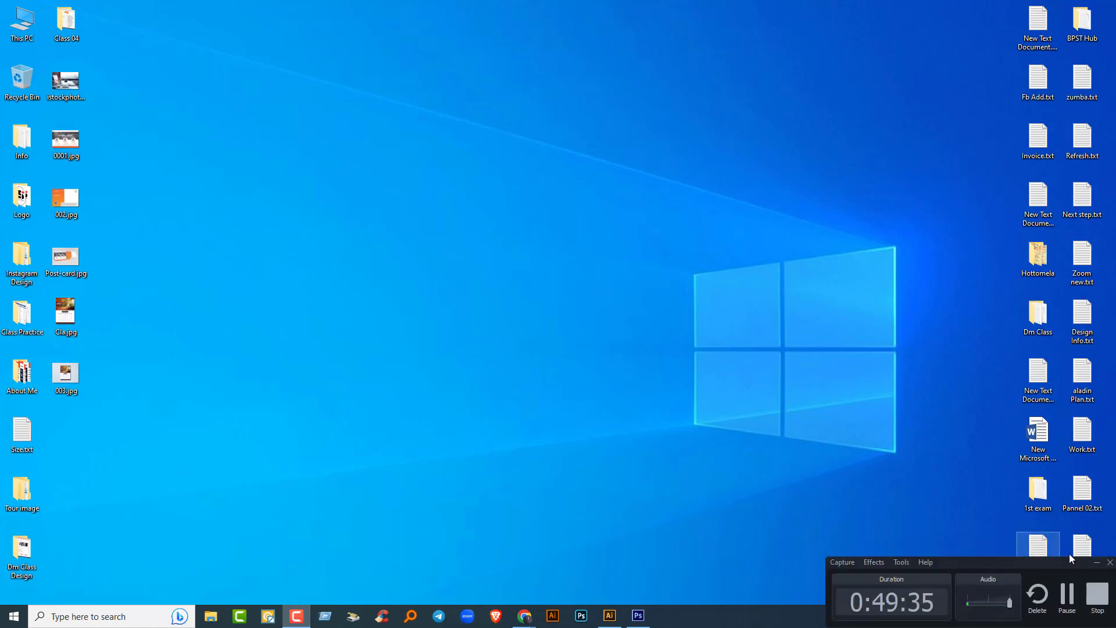